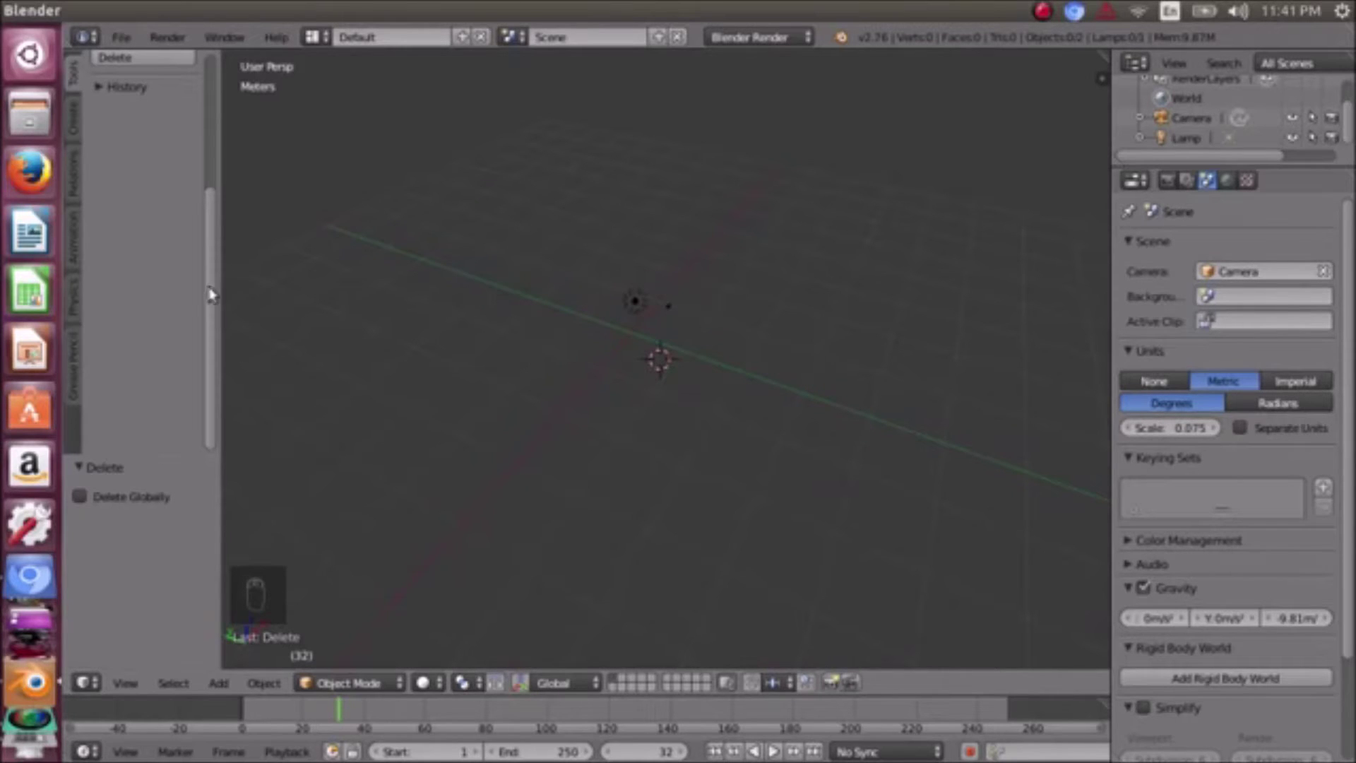
scroll(173, 294, up, 5)
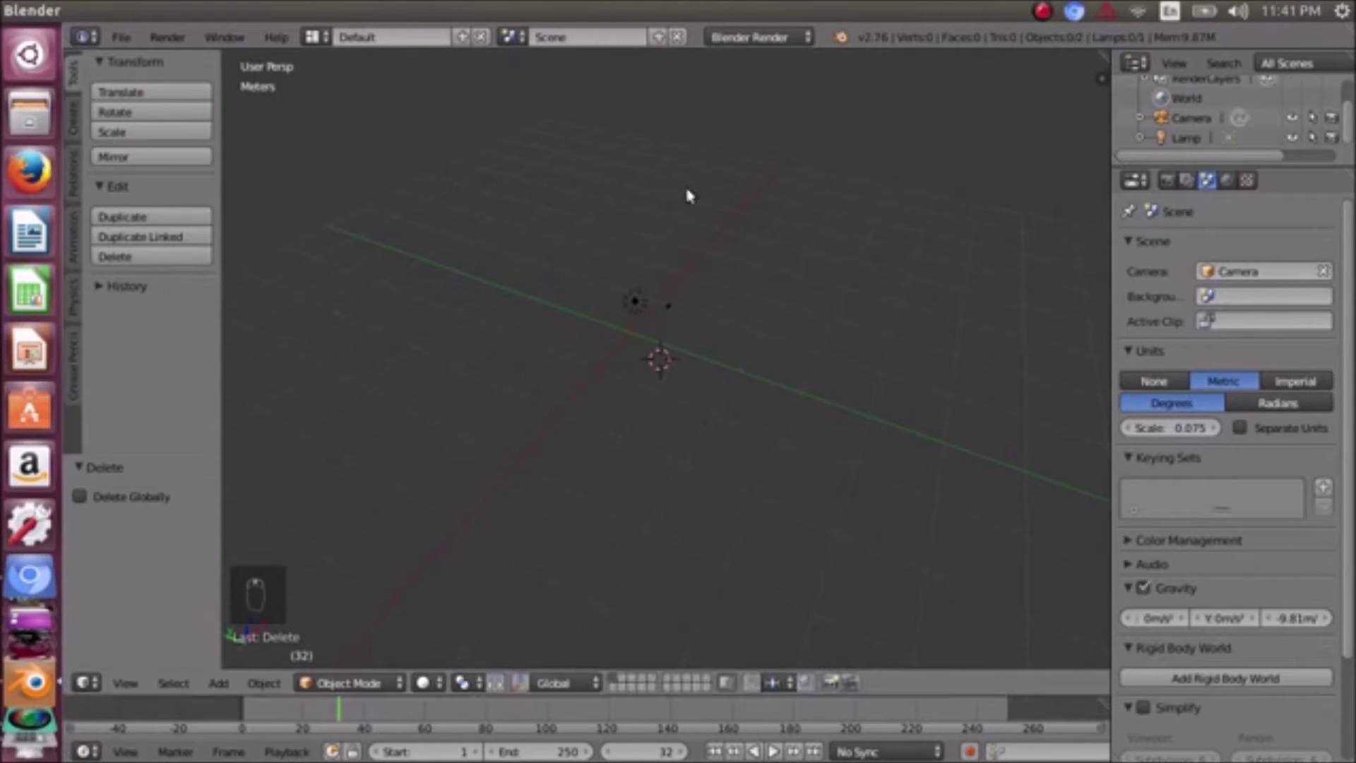
middle_drag(590, 215, 630, 384)
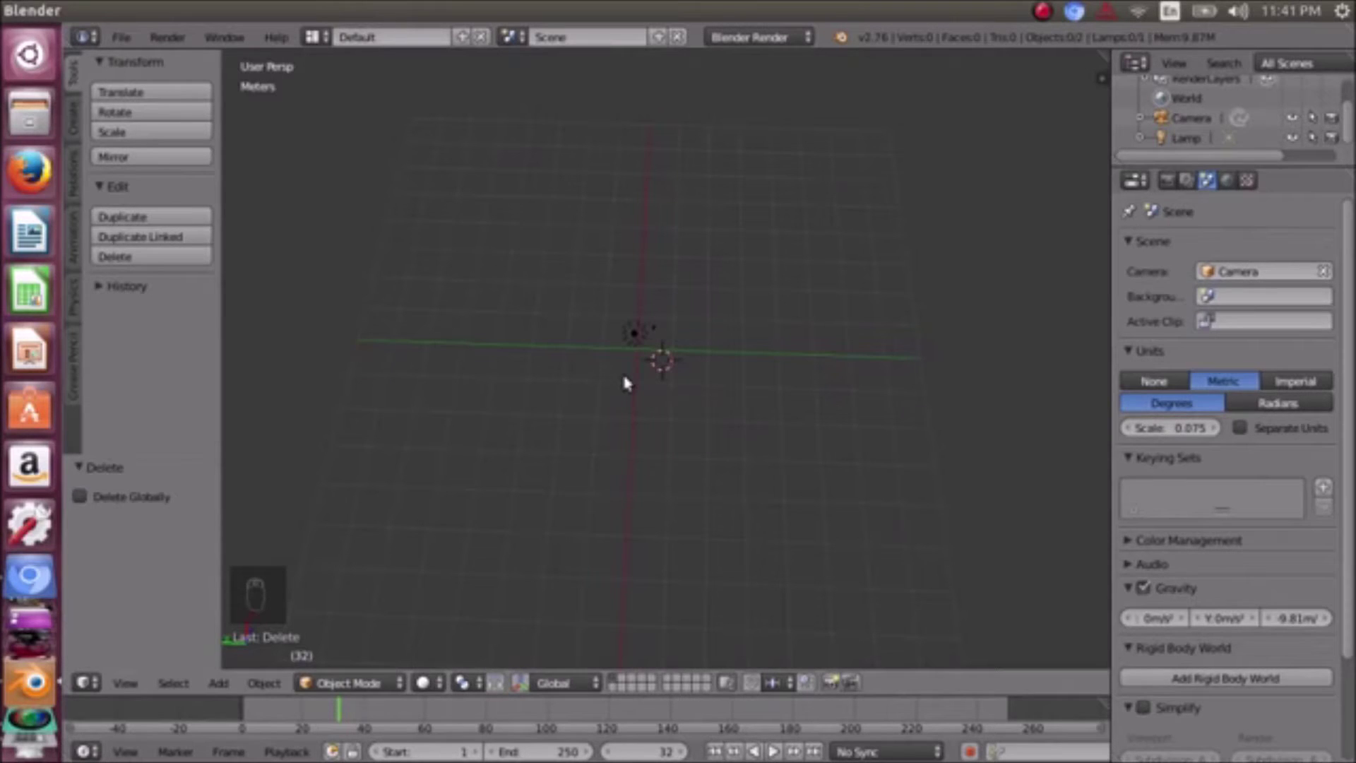
scroll(625, 377, up, 3)
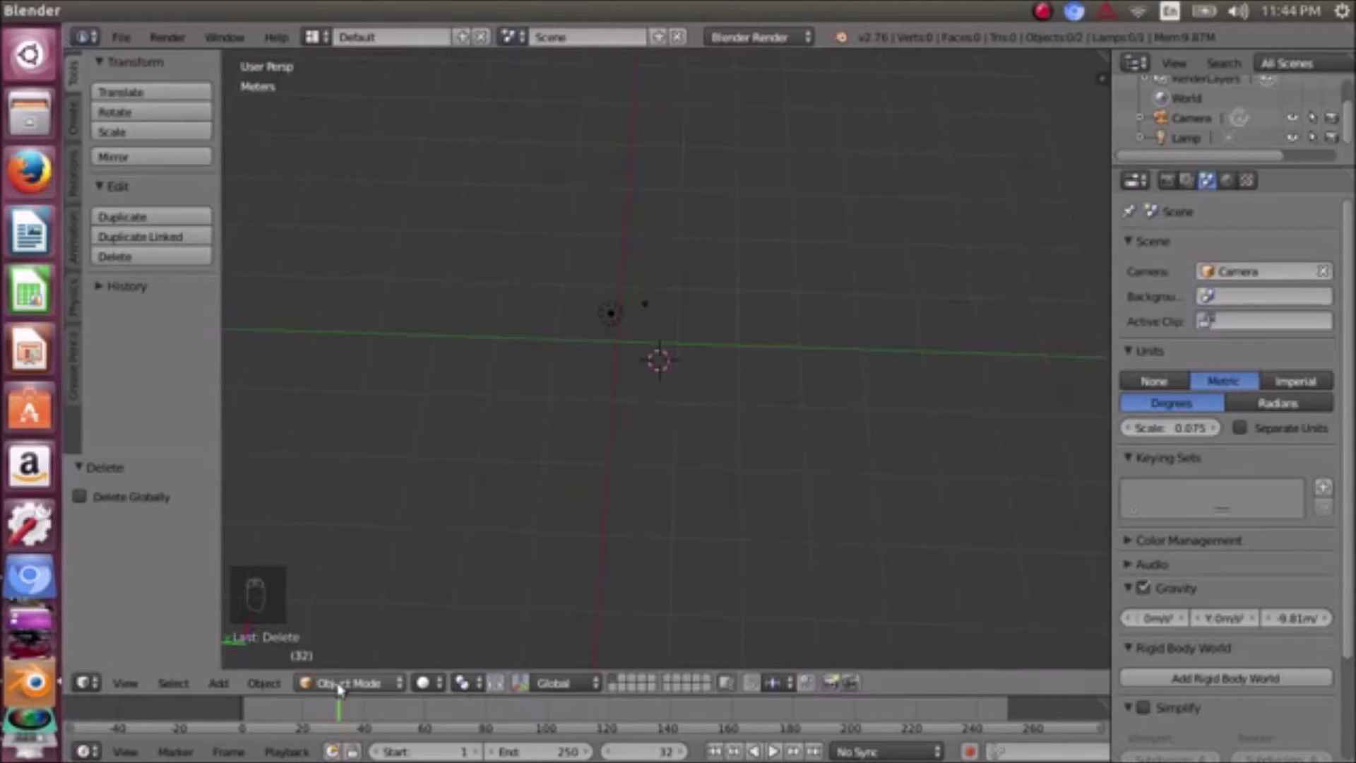
- Switch to the Chromium browser and convert 12.5 inches to centimetres in the Google unit converter
click(31, 467)
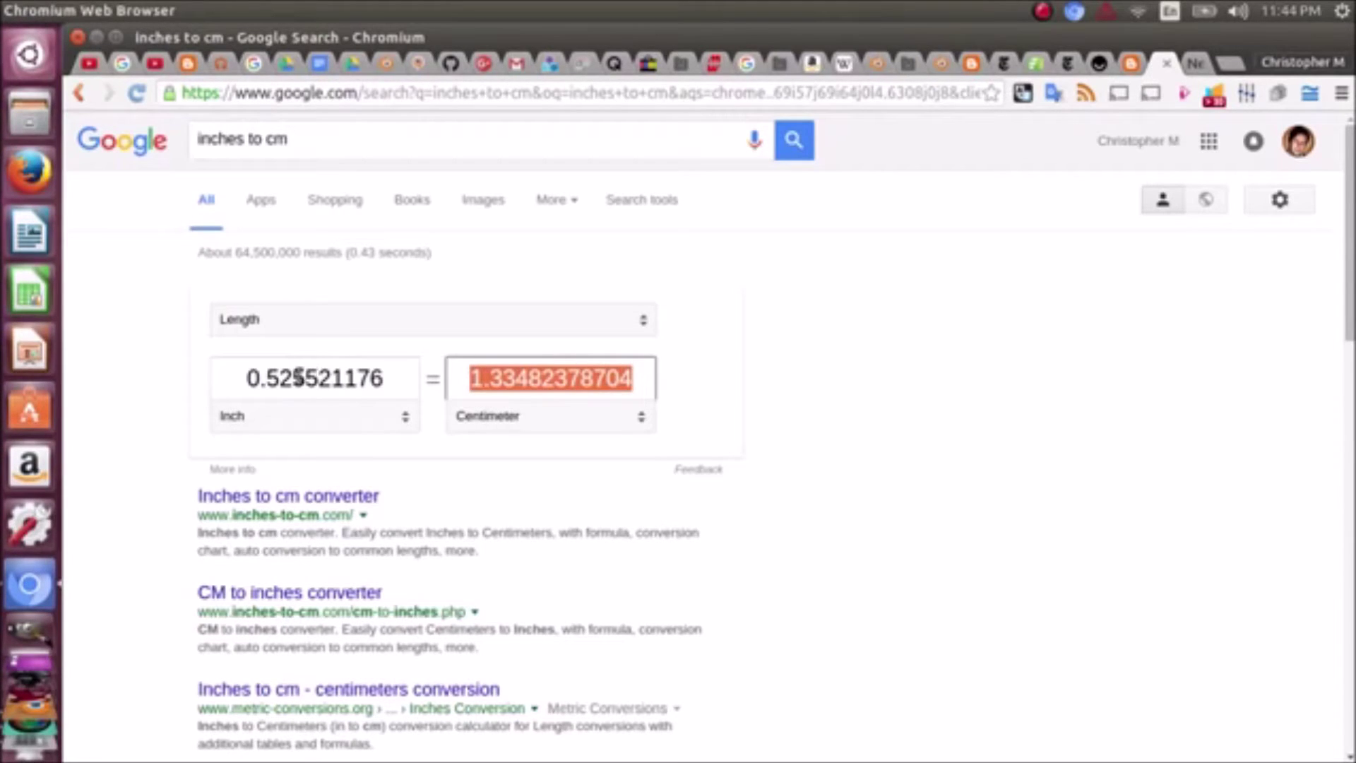
drag(244, 378, 412, 380)
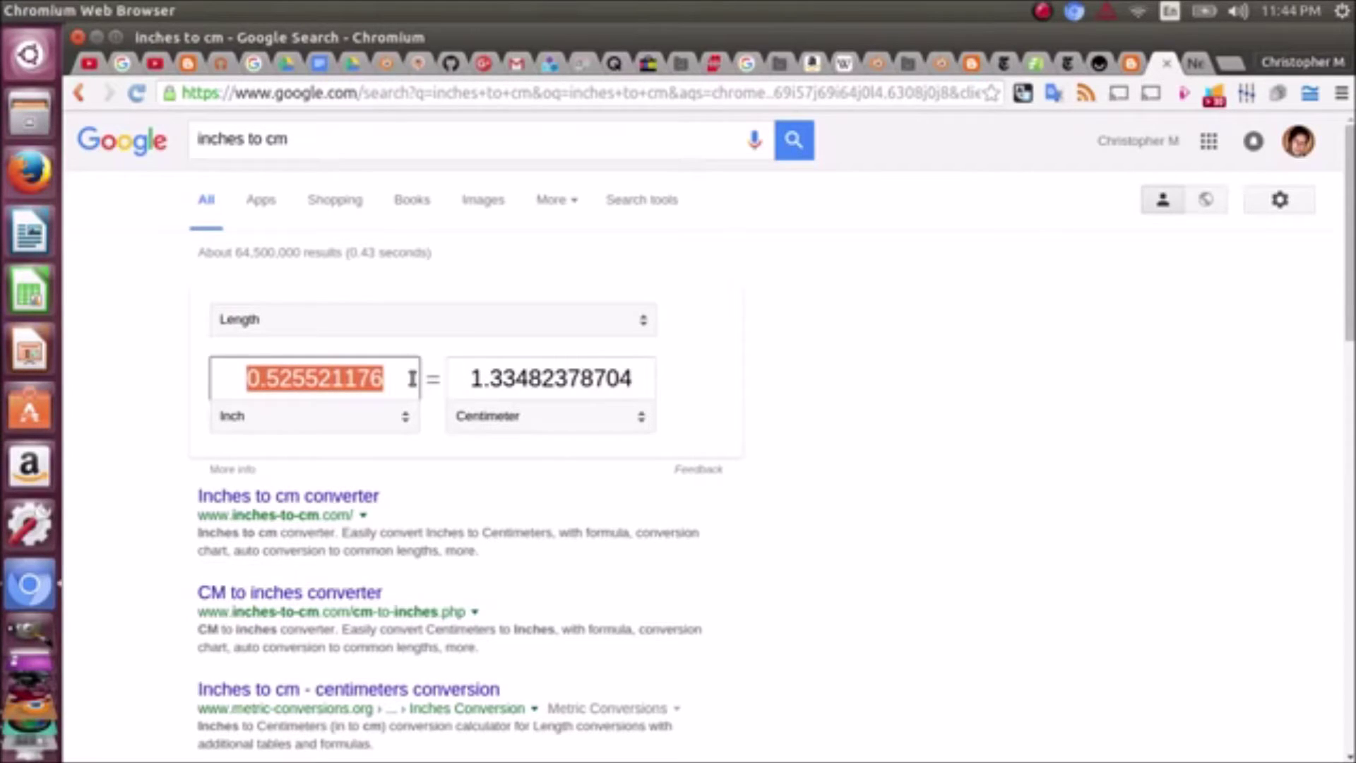
text(12.5)
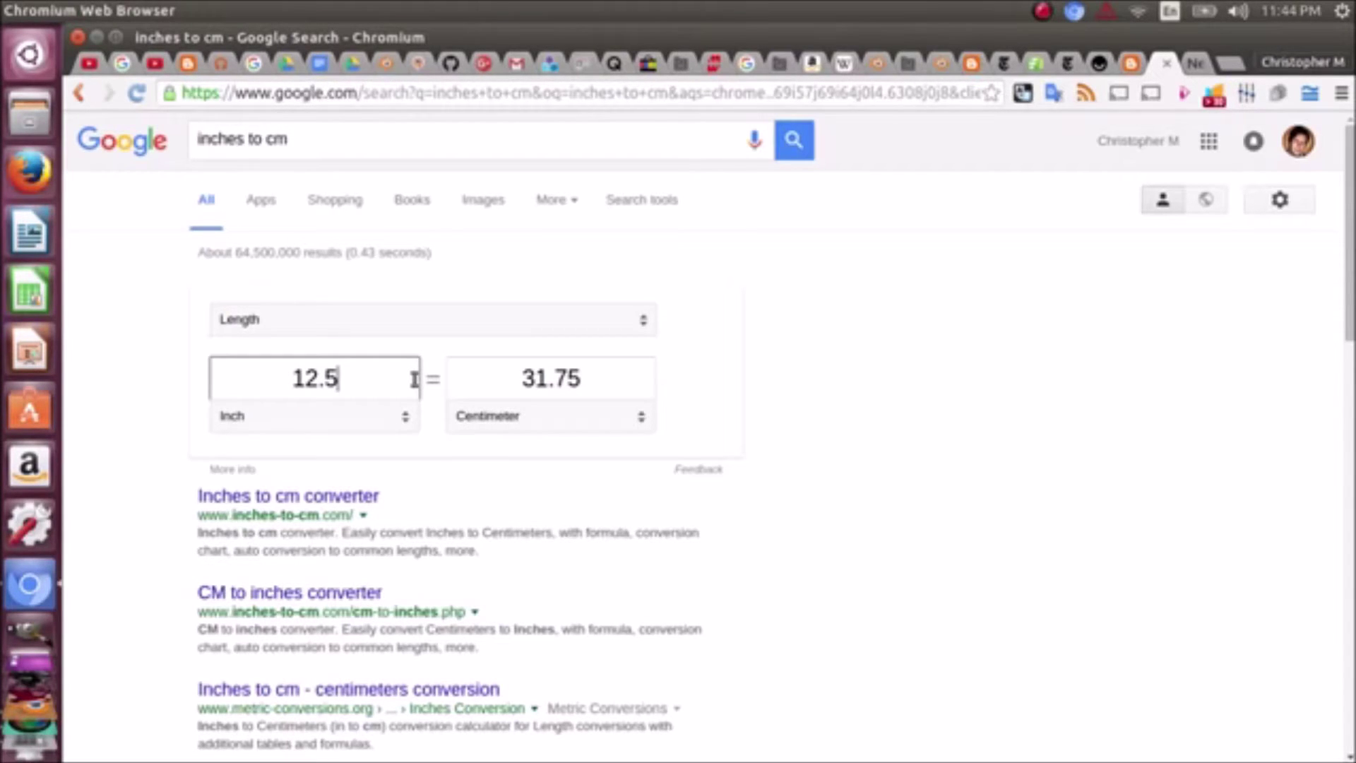
double_click(415, 380)
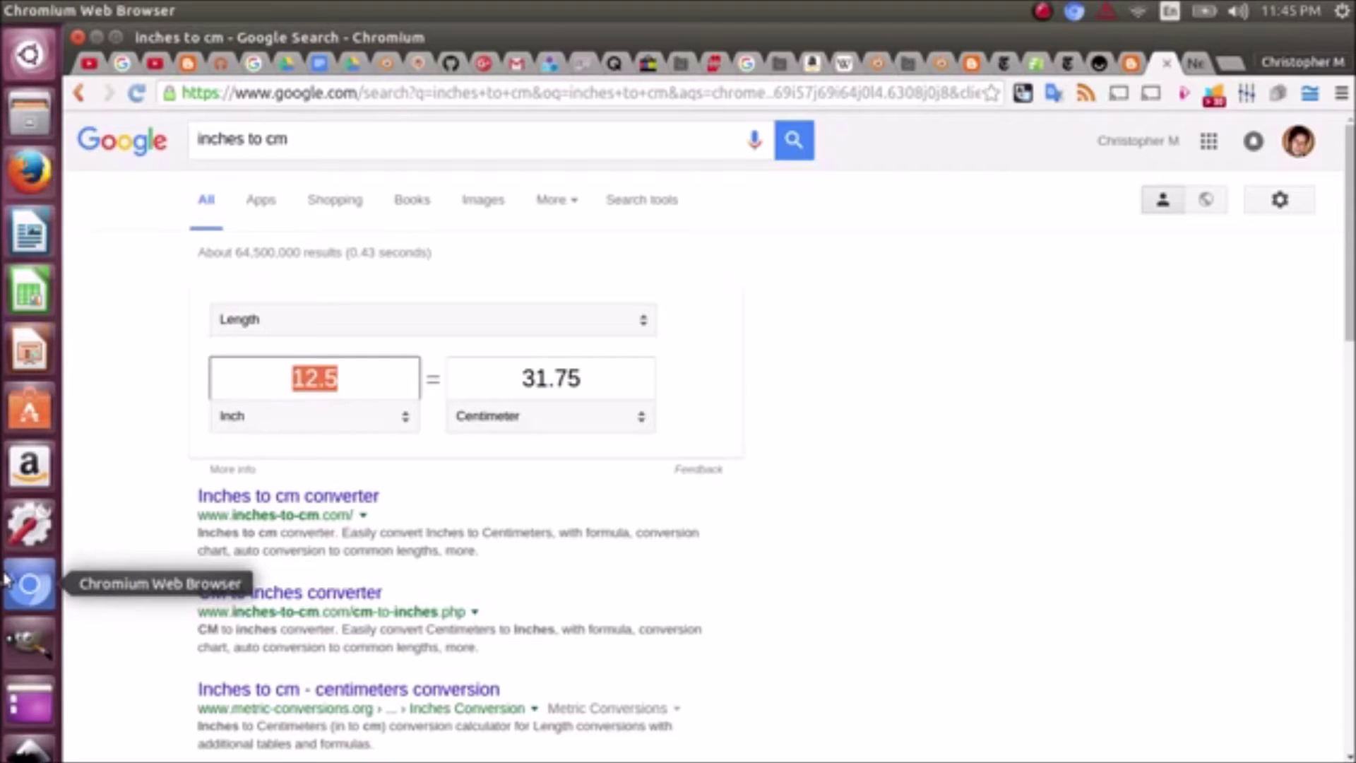
- Switch back to Blender, add a plane mesh at the 3D cursor and frame it in the view
mouse_move(25, 741)
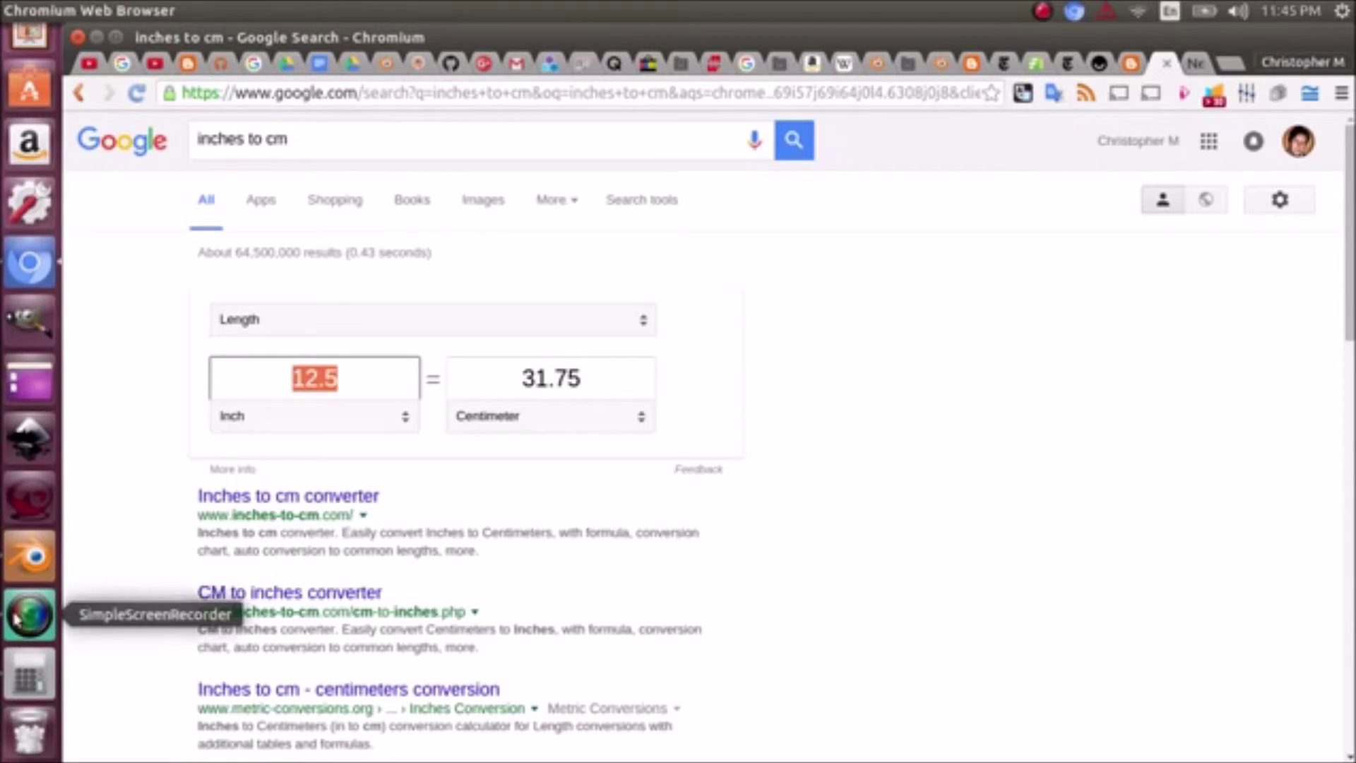
click(28, 562)
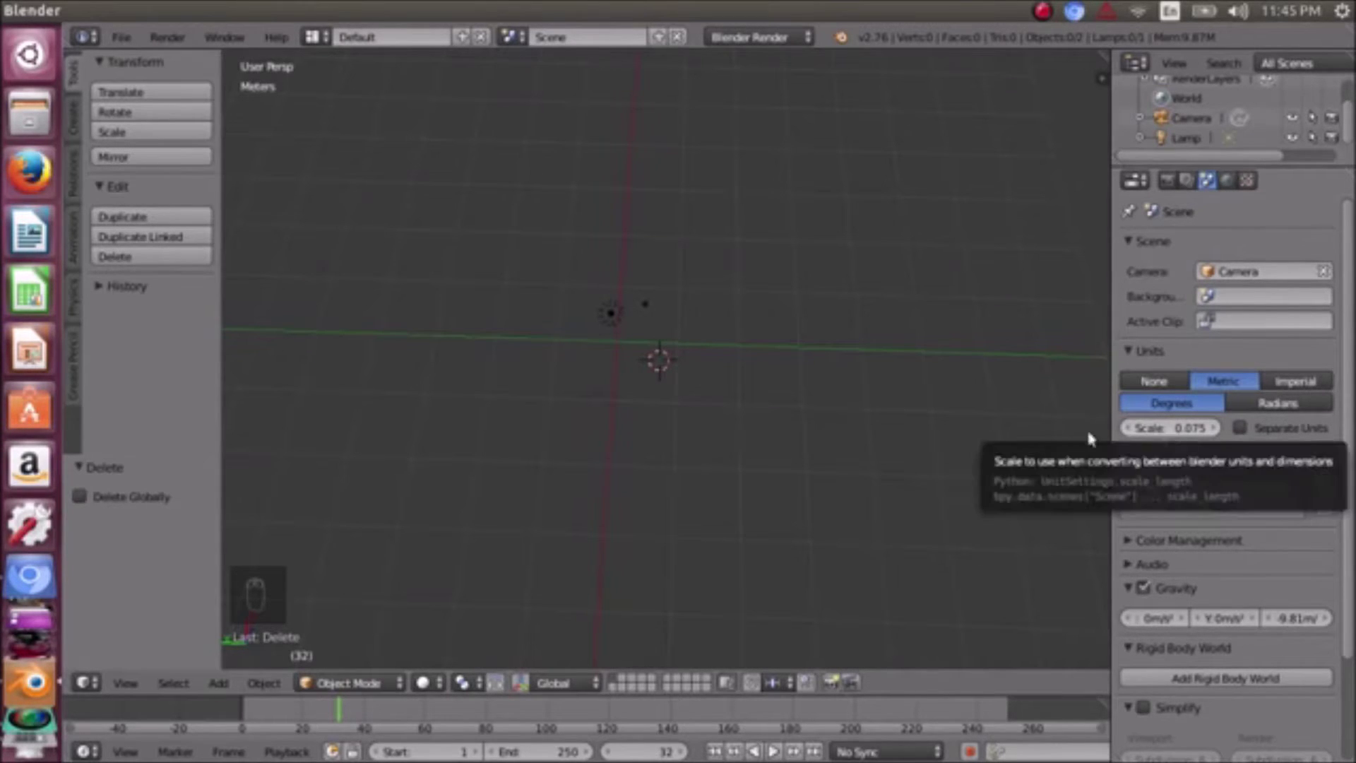
click(218, 683)
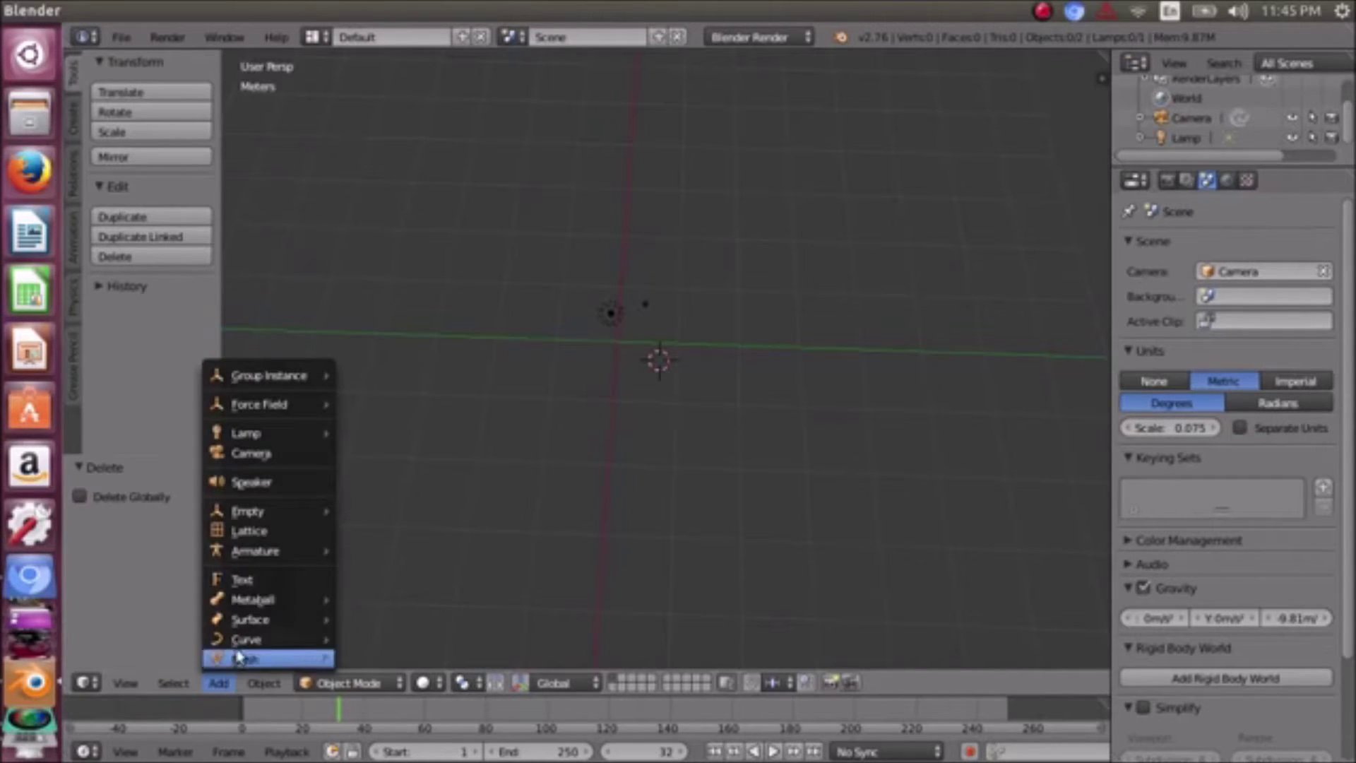
mouse_move(269, 642)
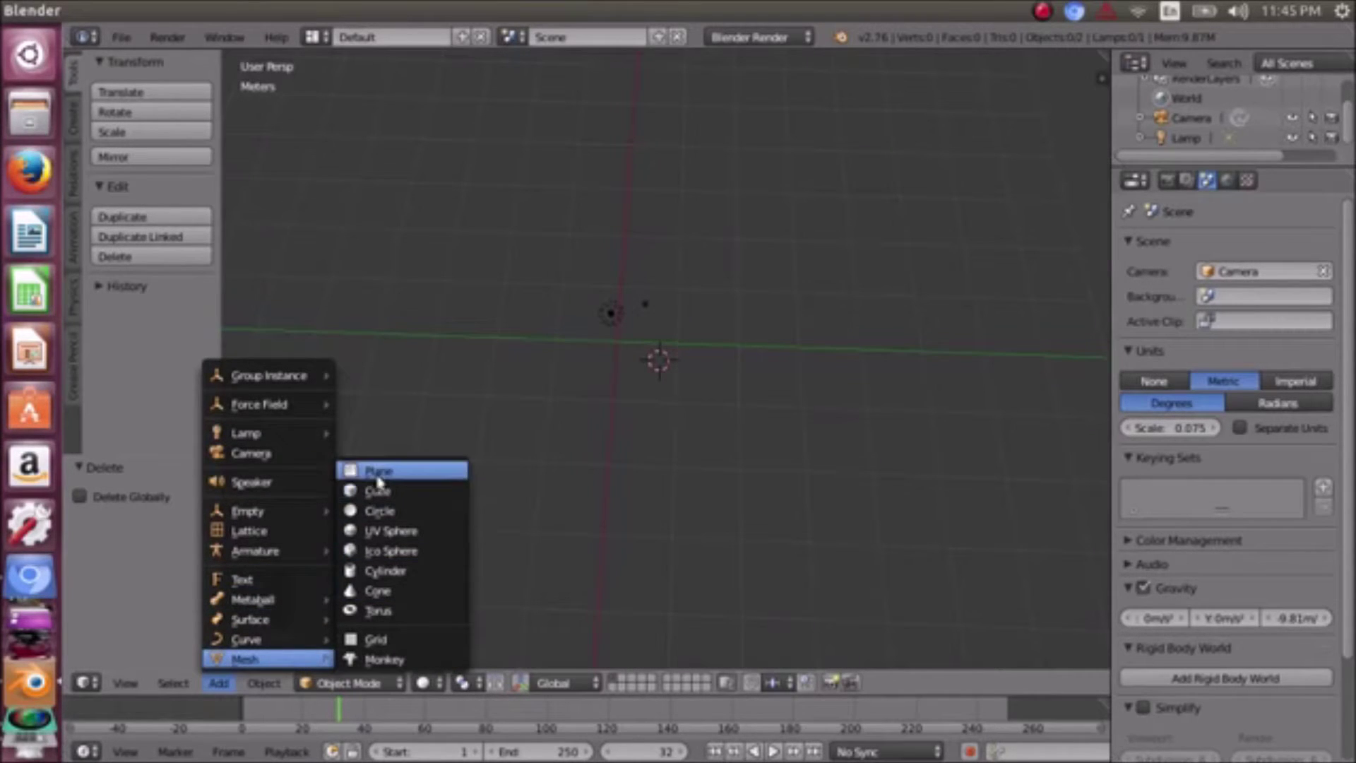
click(378, 473)
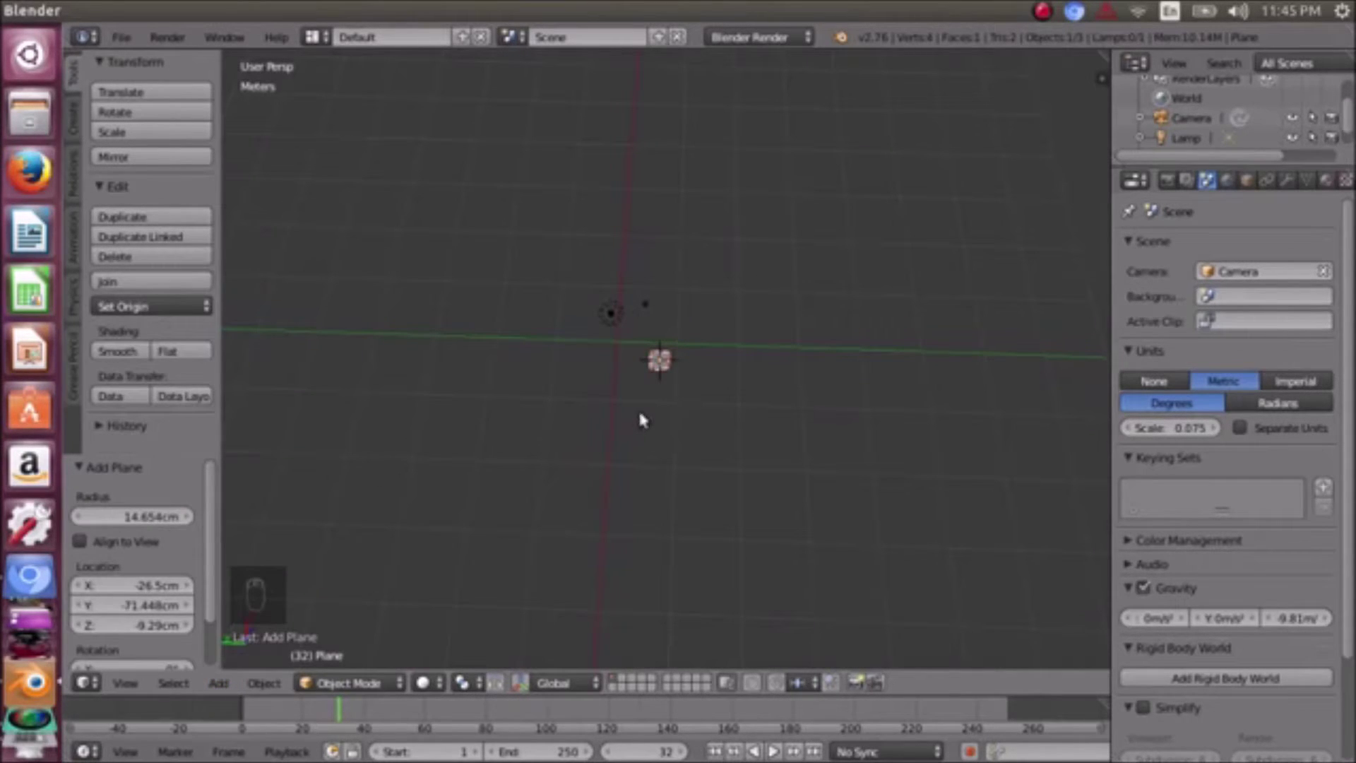
key(KP_Decimal)
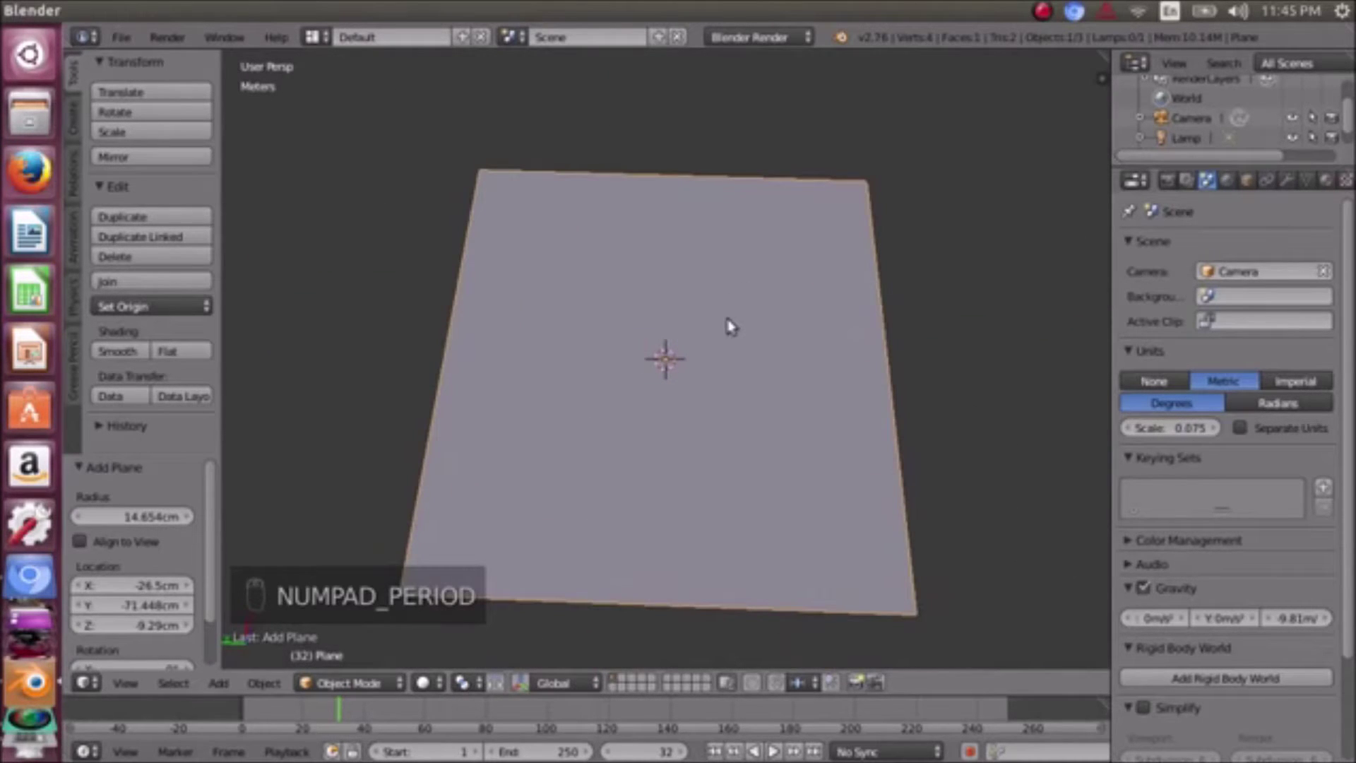
- Put the plane in Edit Mode and select only its near edge using edge selection
scroll(733, 326, down, 3)
scroll(673, 372, down, 3)
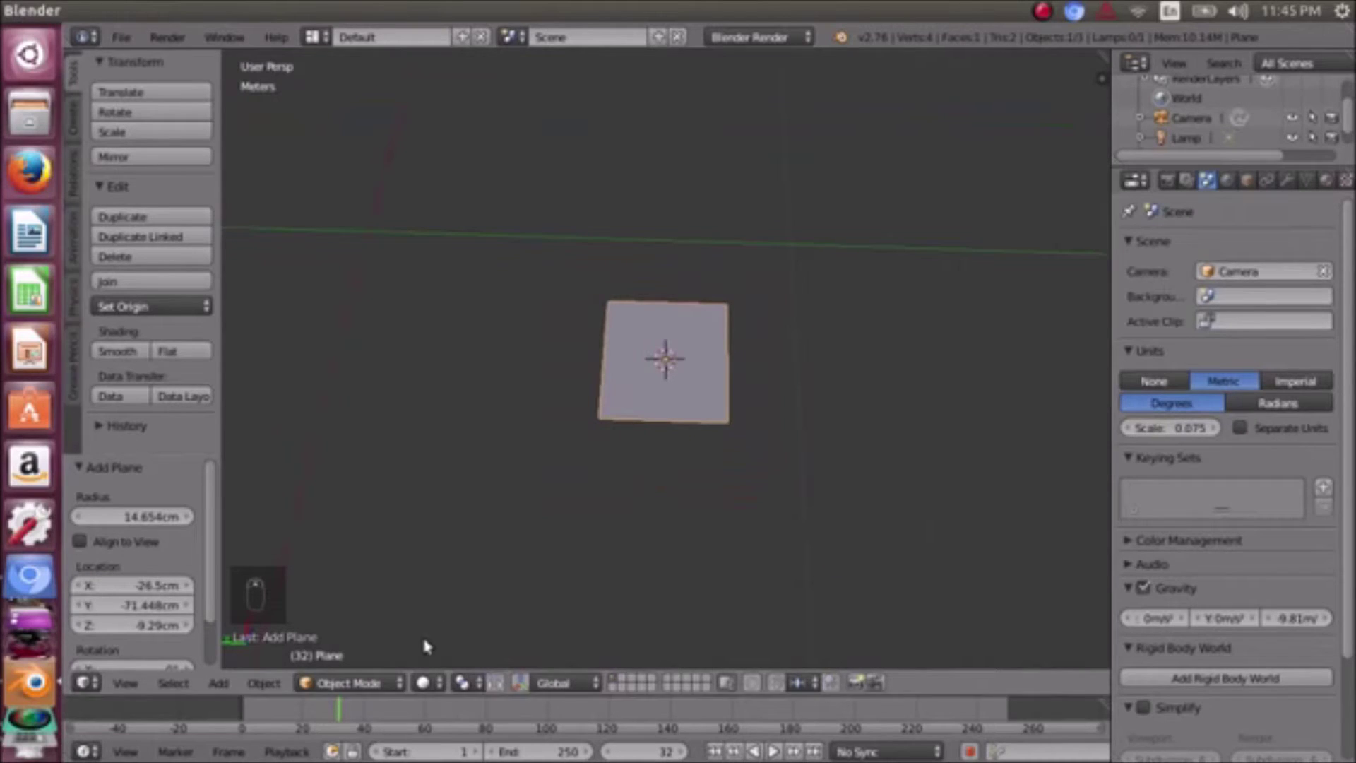
scroll(671, 363, down, 2)
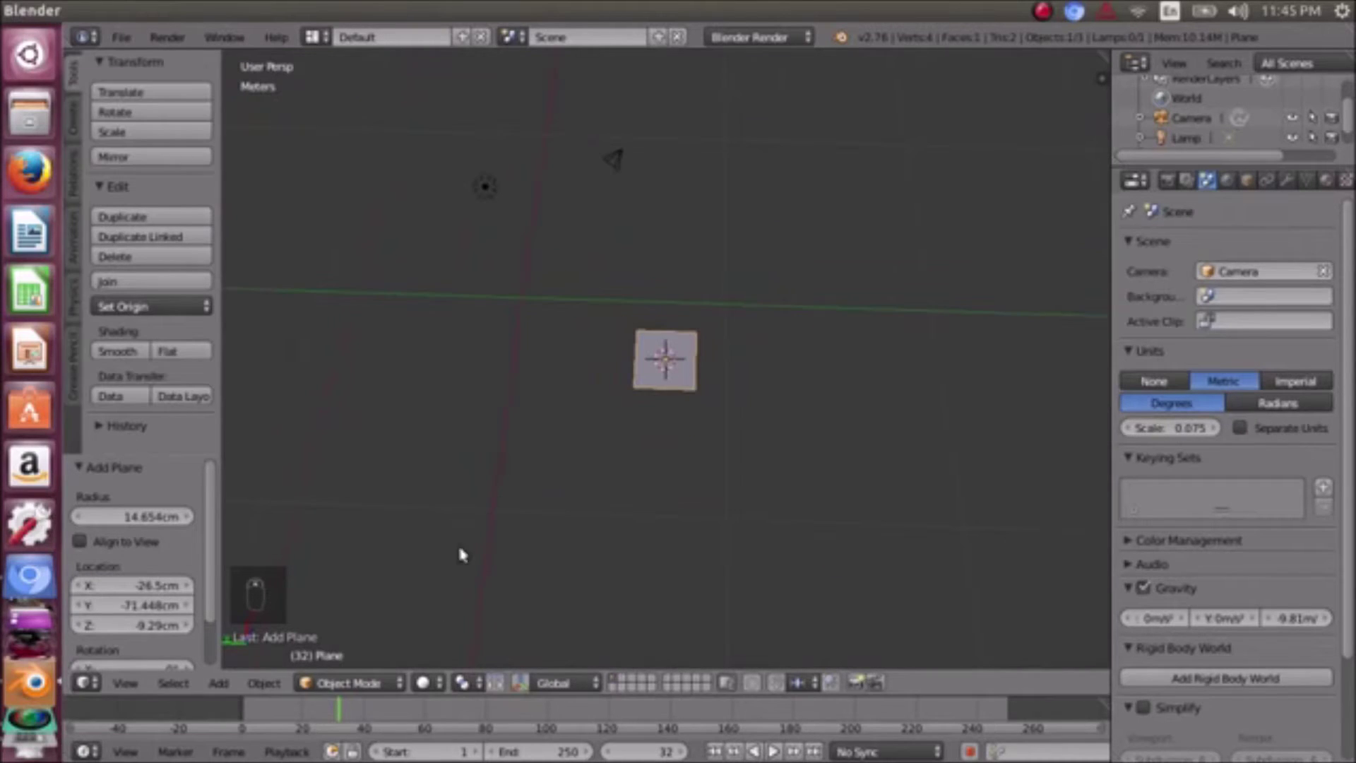
click(356, 683)
click(385, 636)
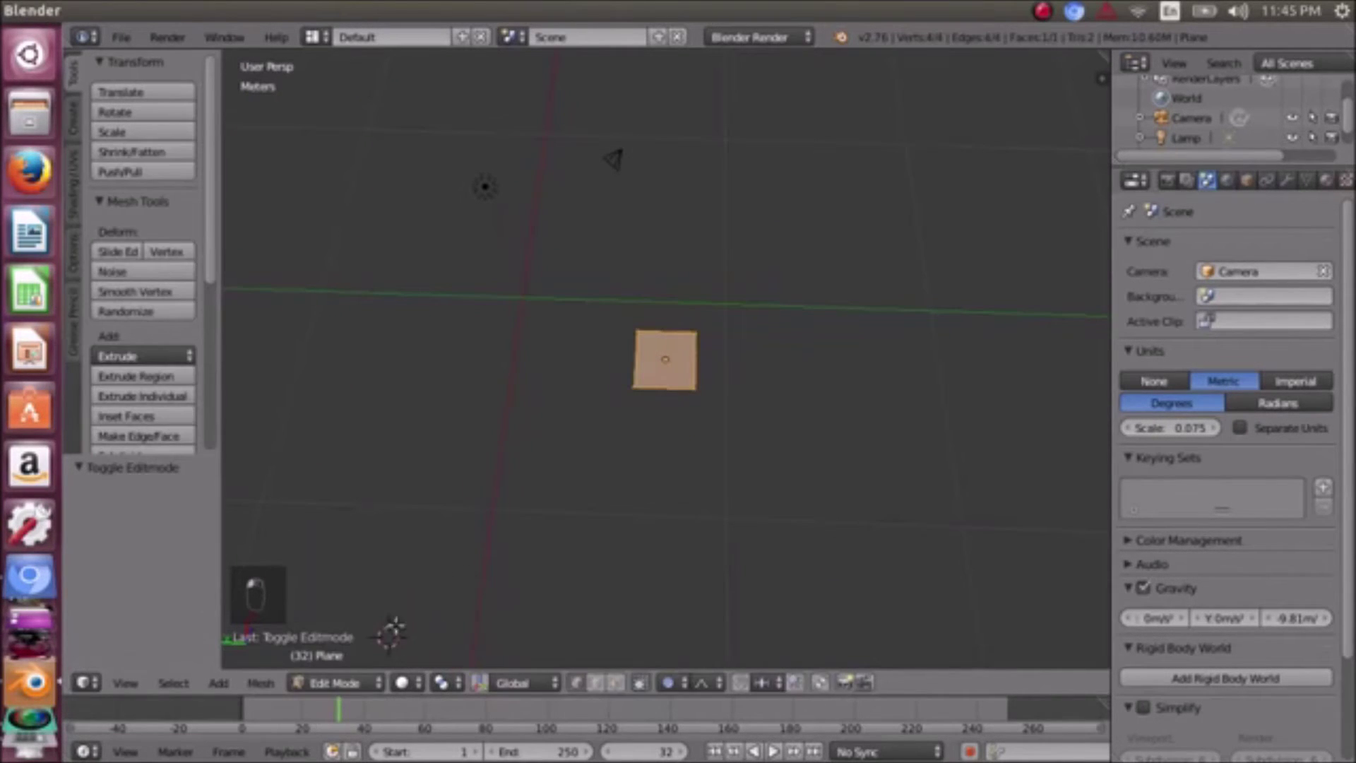
scroll(726, 362, up, 2)
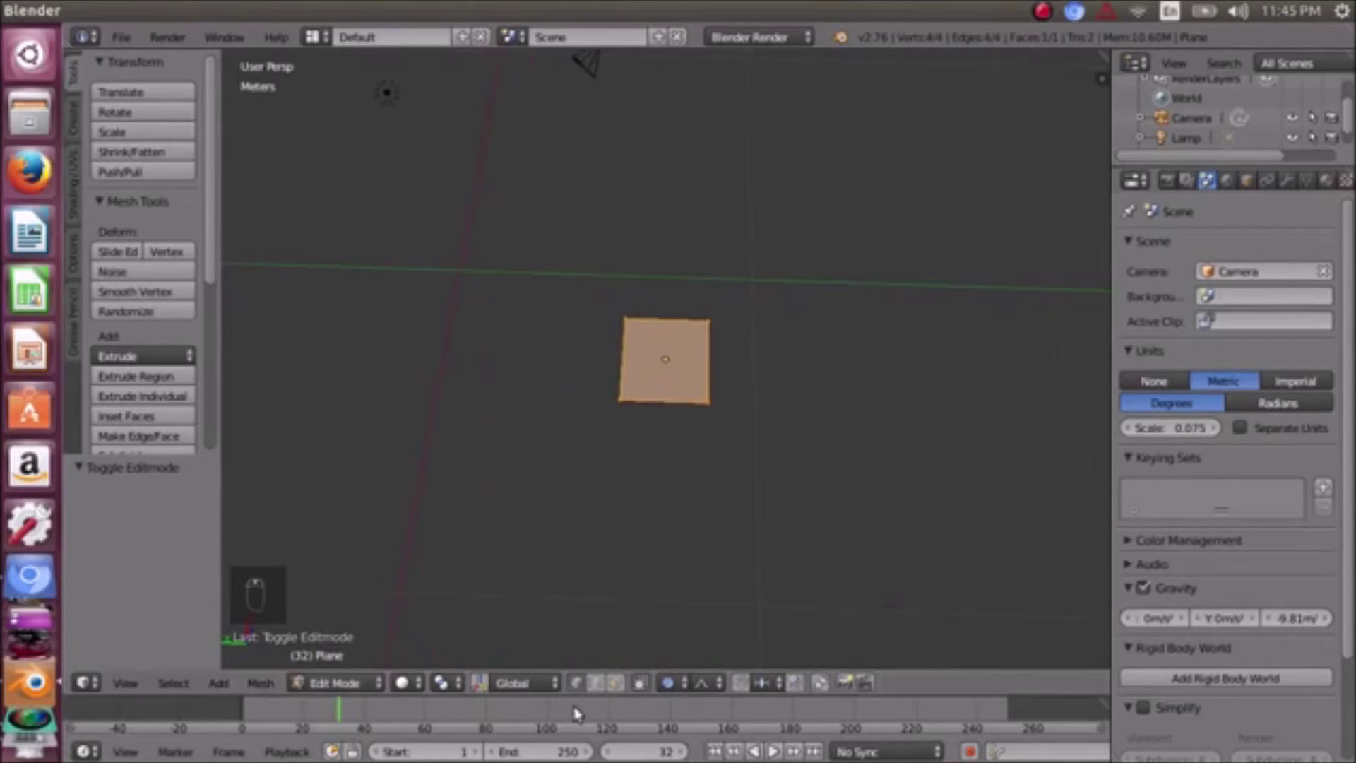
key(a)
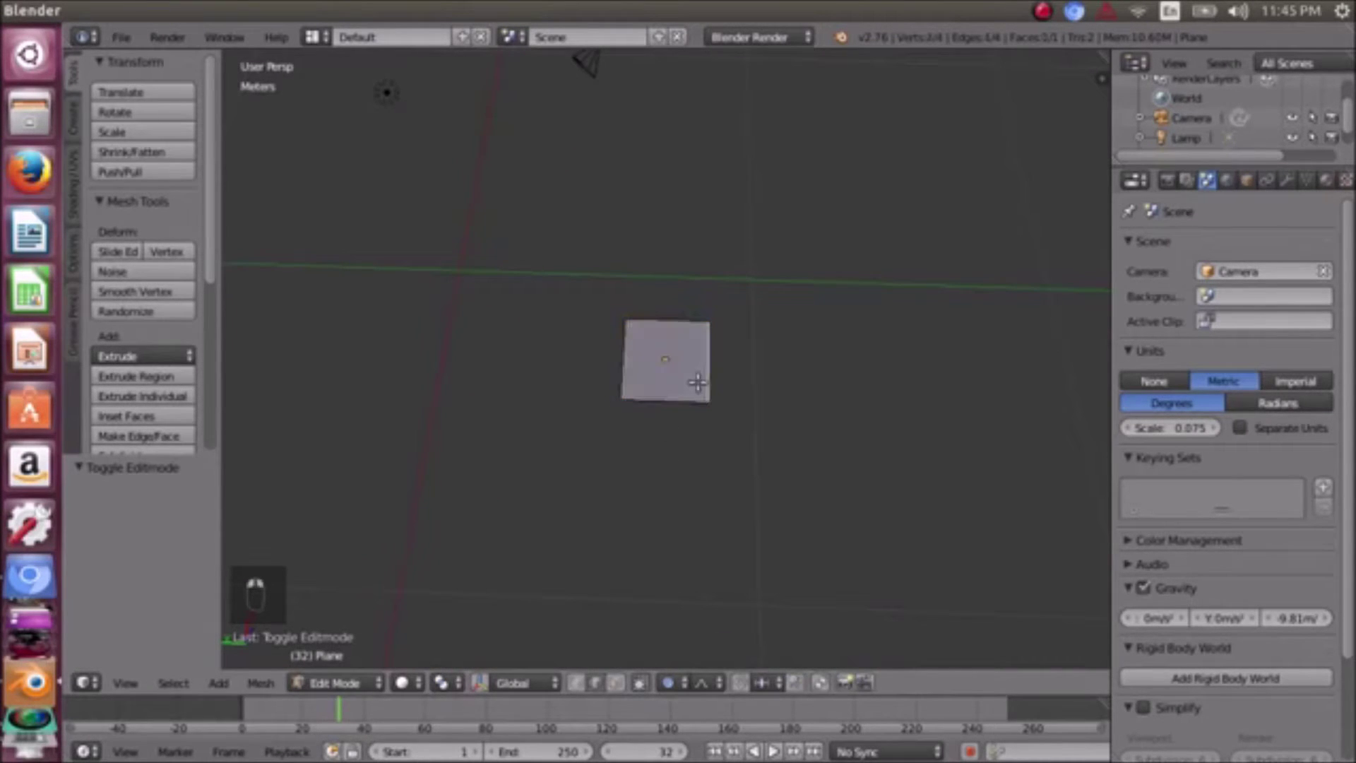
right_click(680, 394)
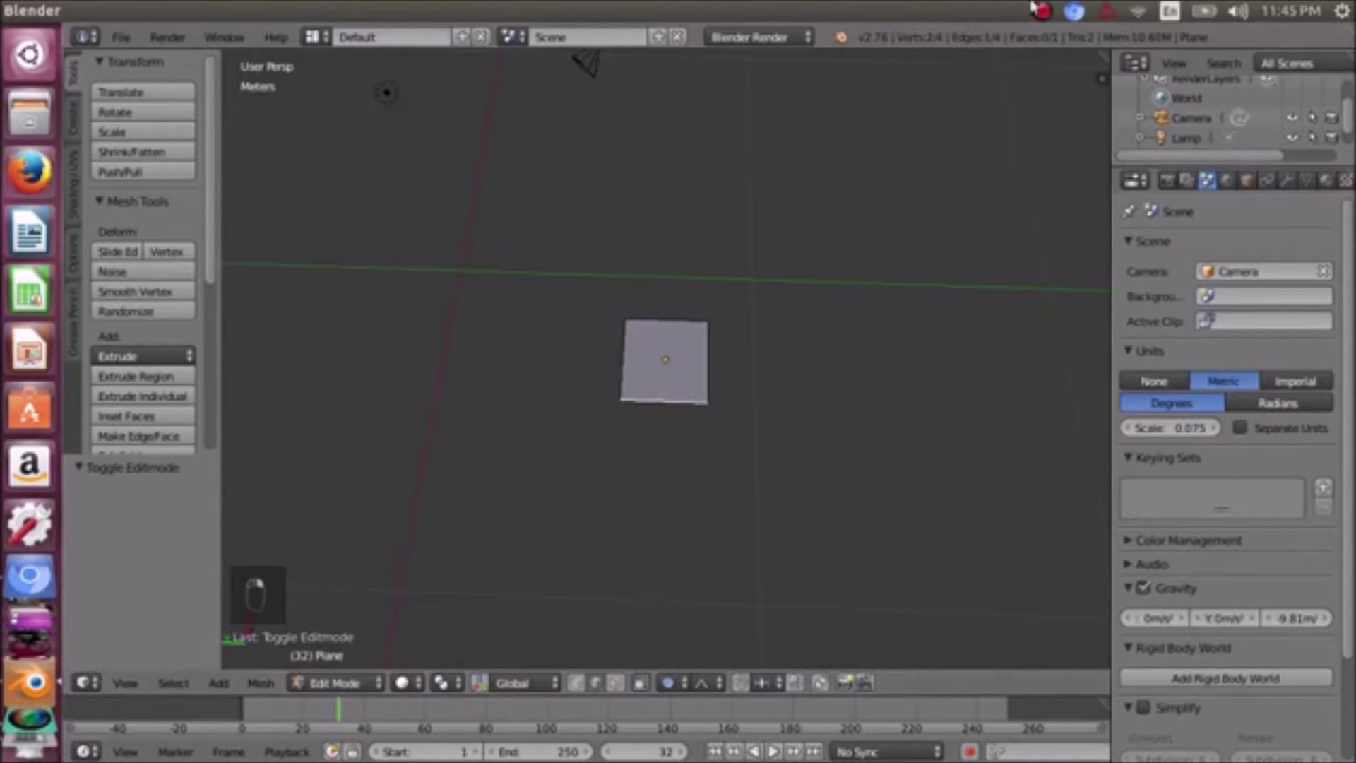
- Turn on the edge length display in the mesh display settings and examine the selected edge's length
drag(1105, 84, 1088, 327)
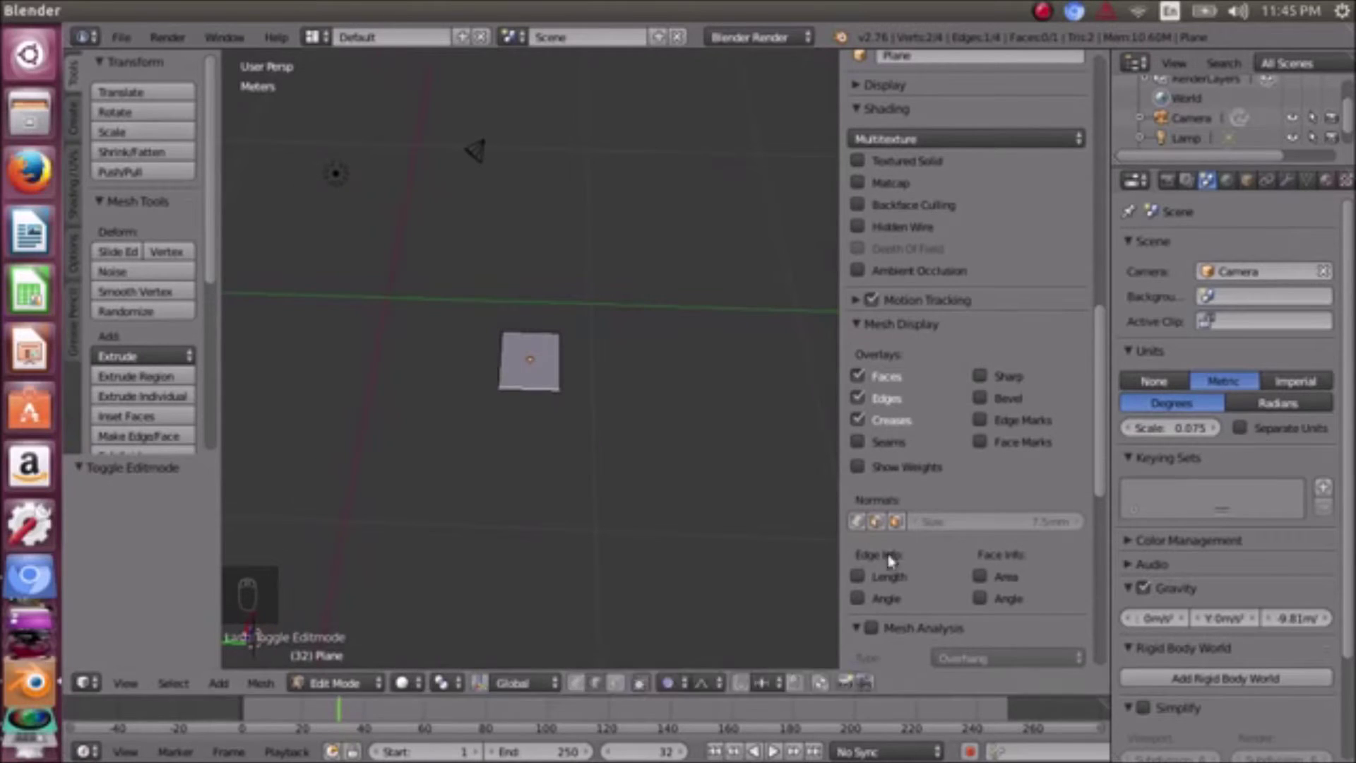
click(857, 576)
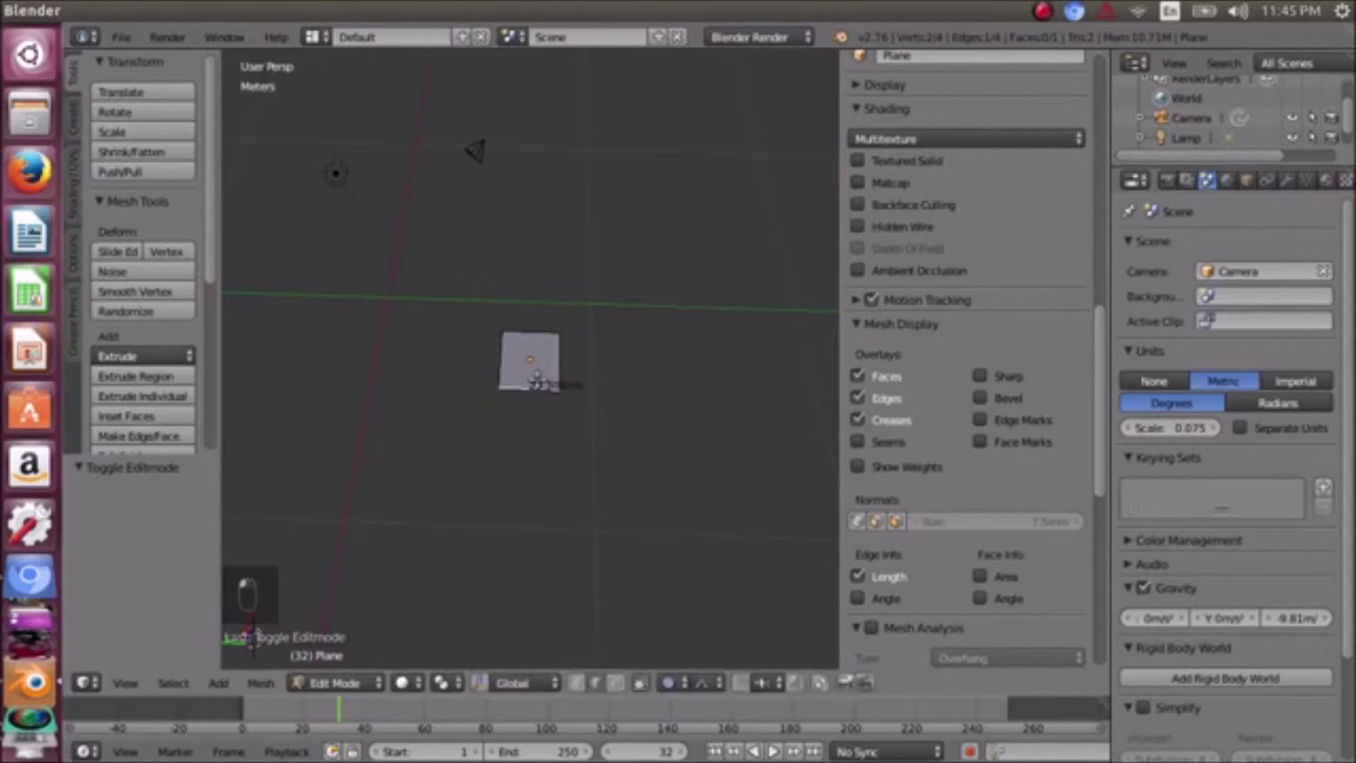
scroll(535, 378, up, 7)
scroll(536, 378, up, 2)
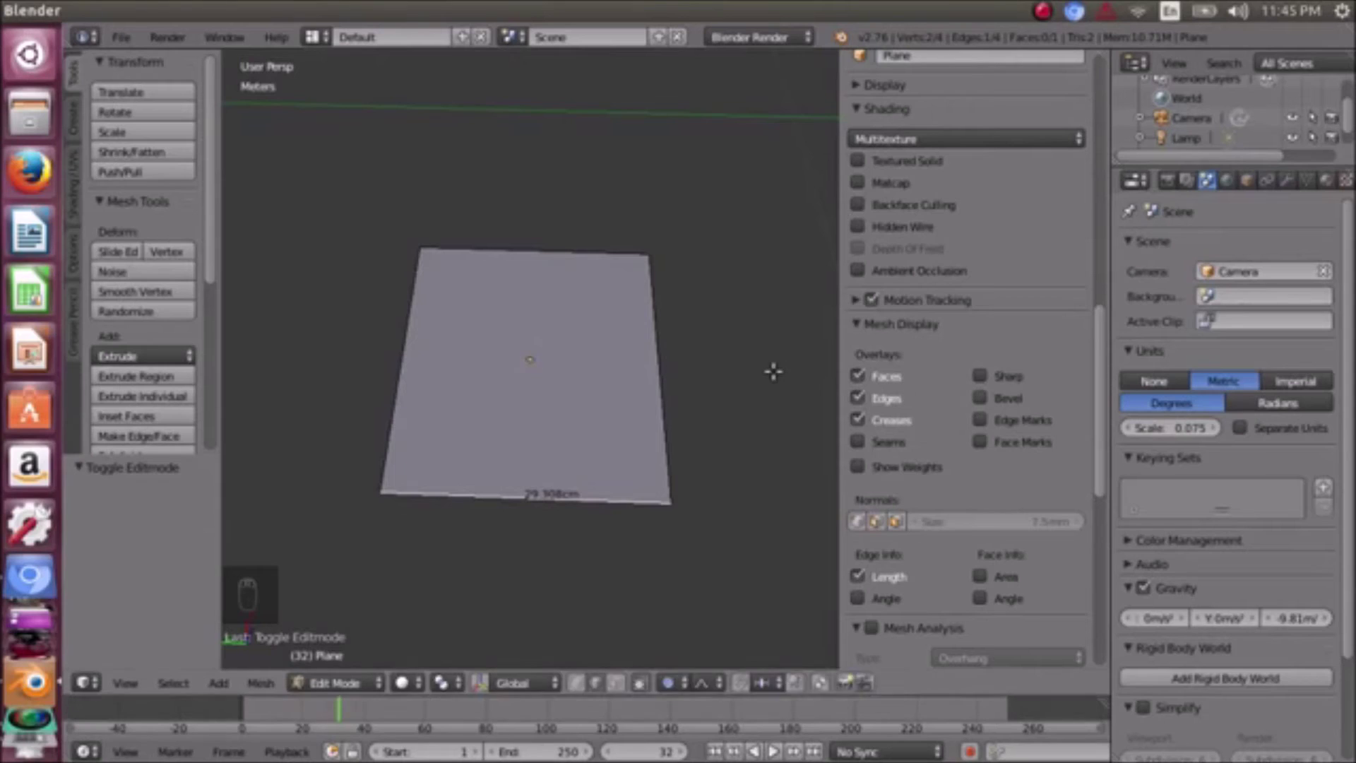
scroll(772, 369, down, 1)
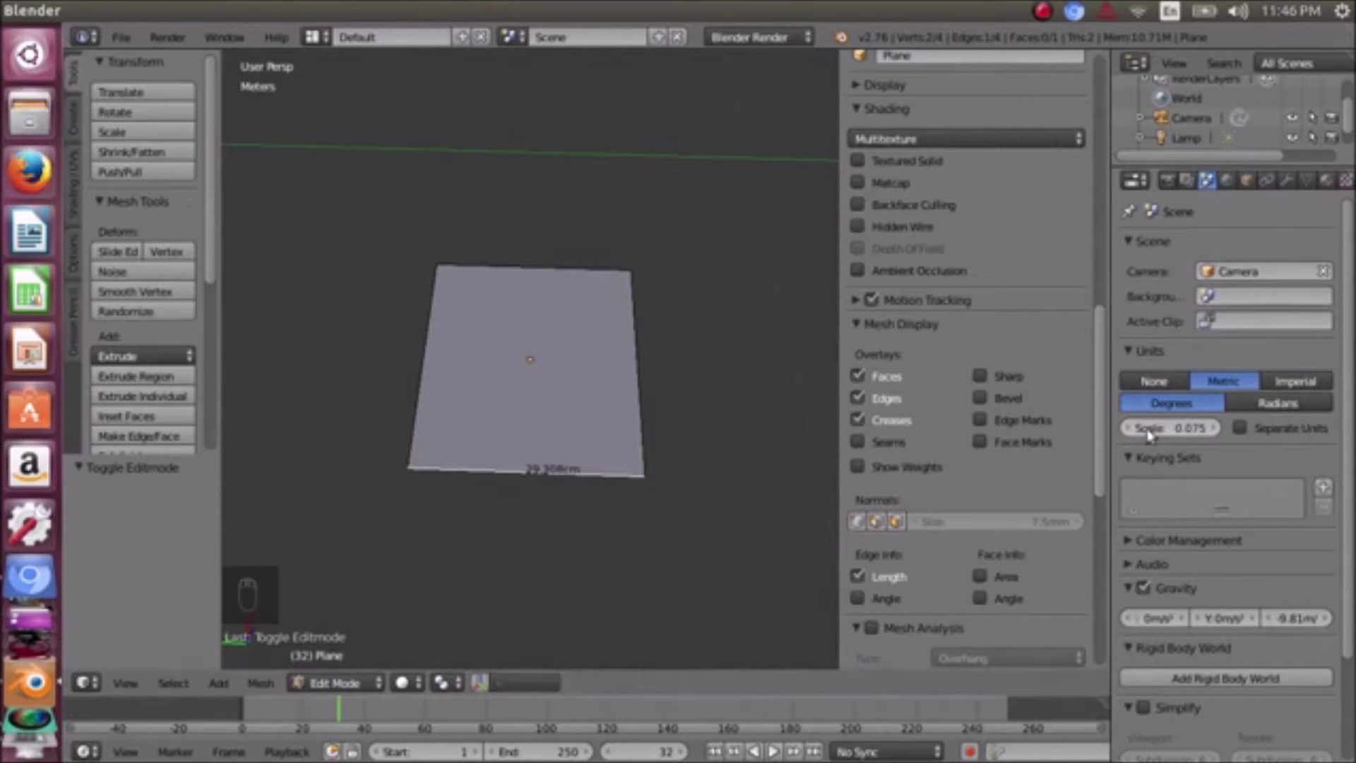
scroll(714, 345, down, 2)
scroll(715, 349, up, 2)
scroll(715, 351, down, 2)
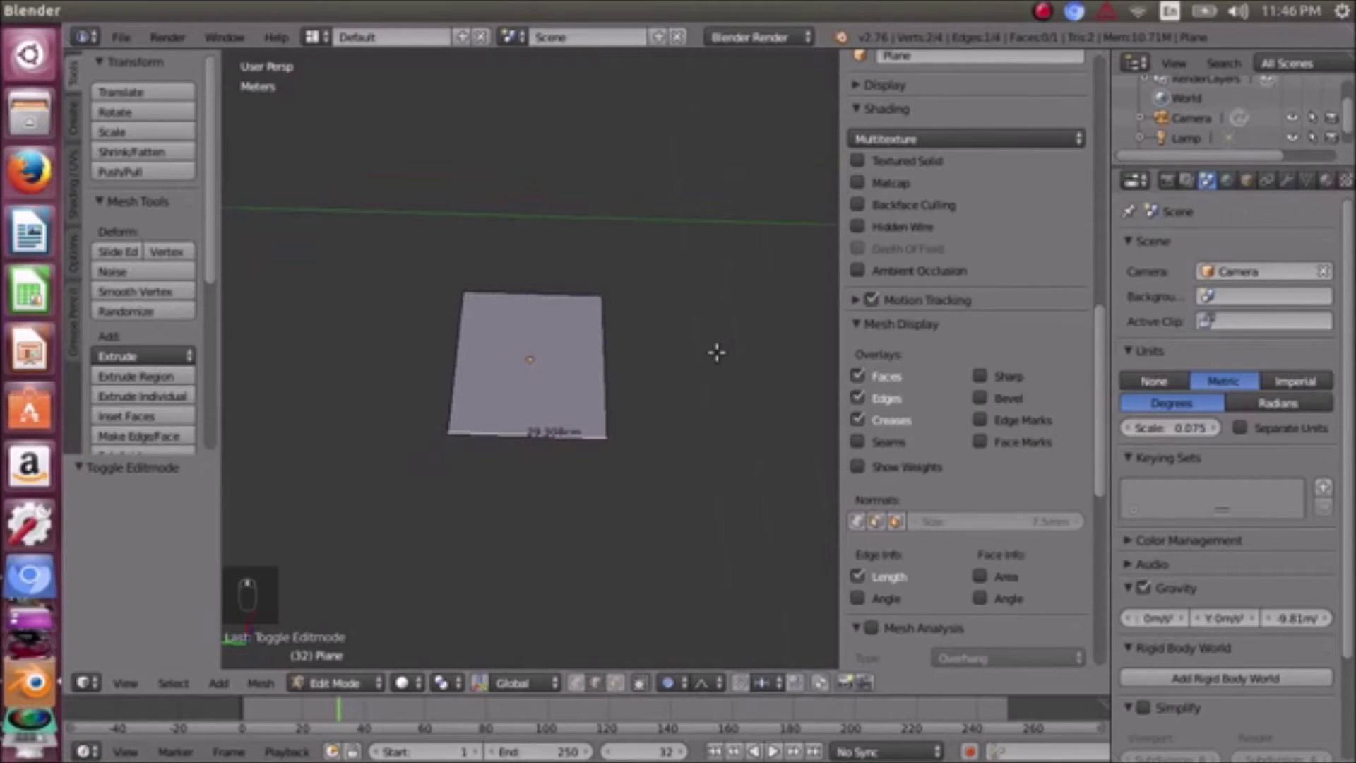
scroll(716, 352, up, 1)
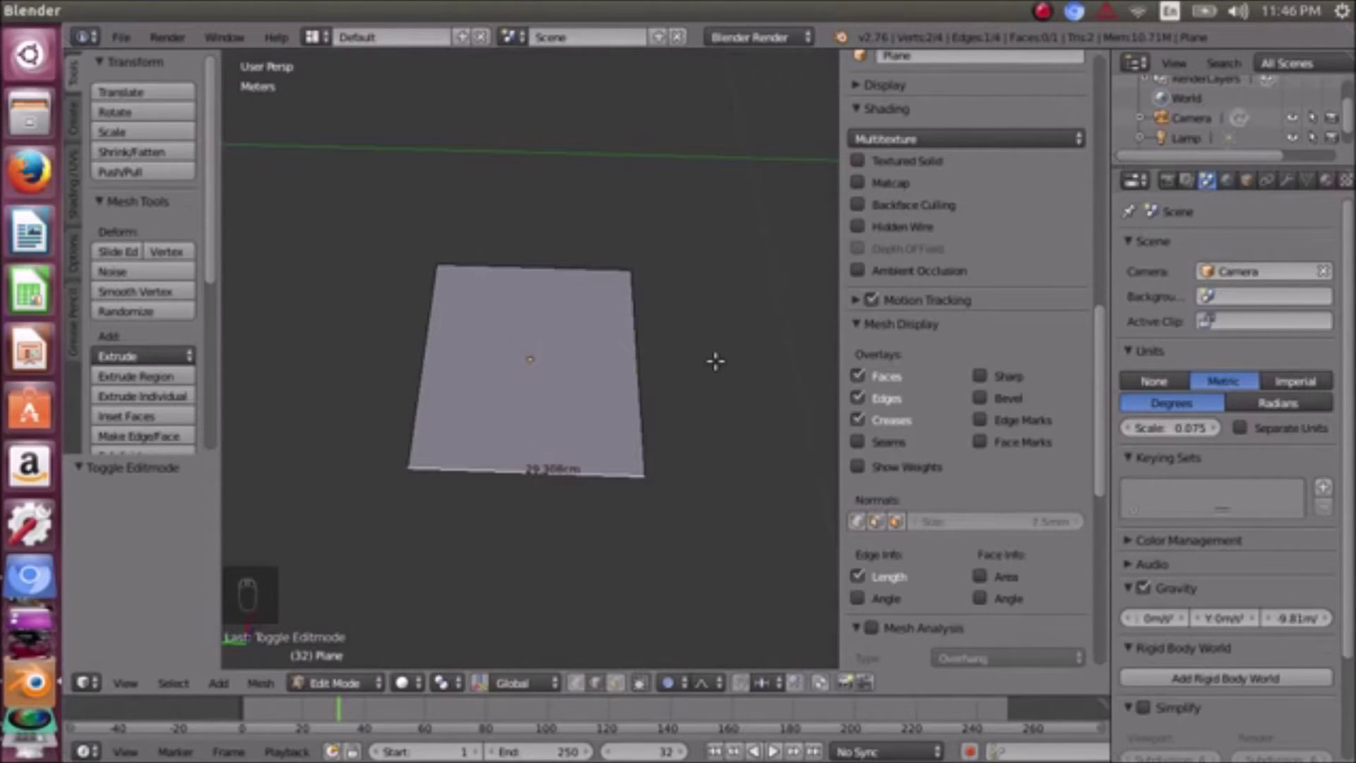
- Look at the plane from the top, change to vertex selection and deselect everything
key(KP_7)
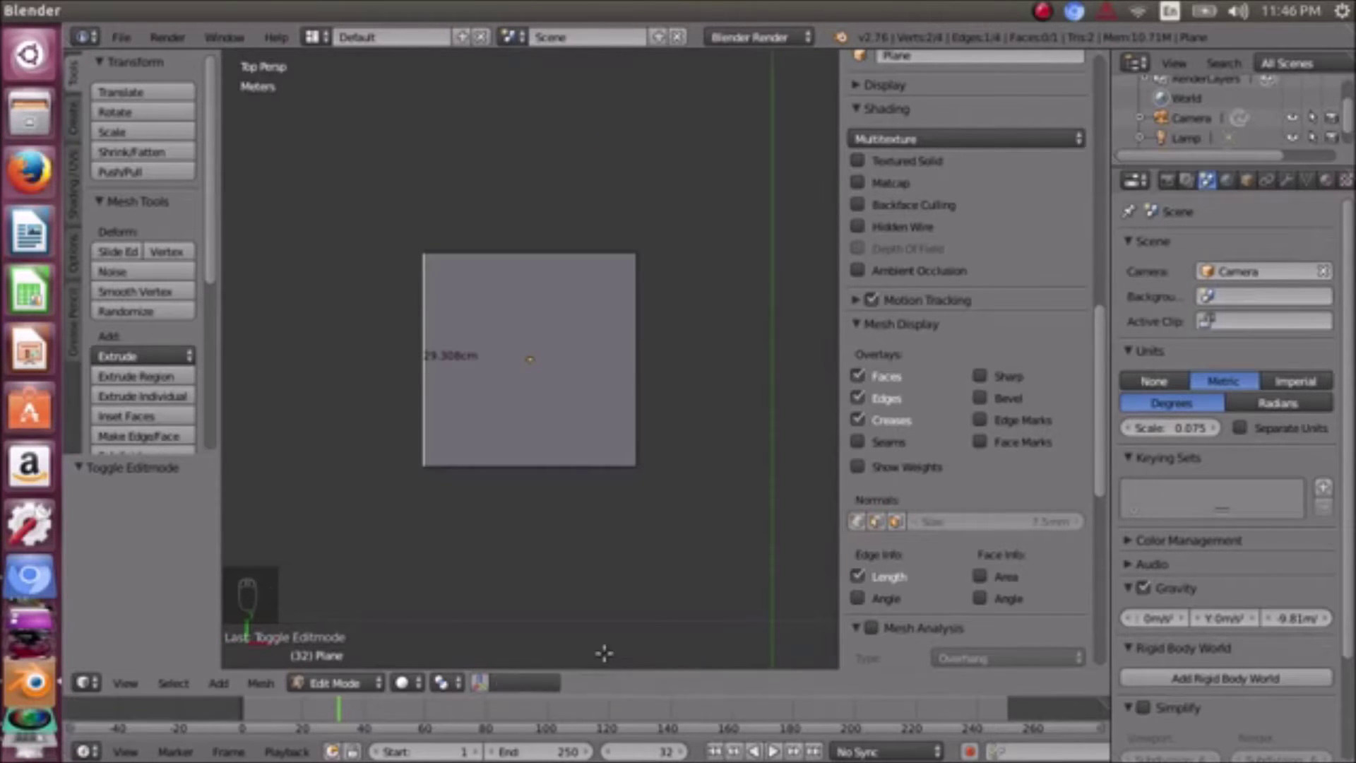
key(a)
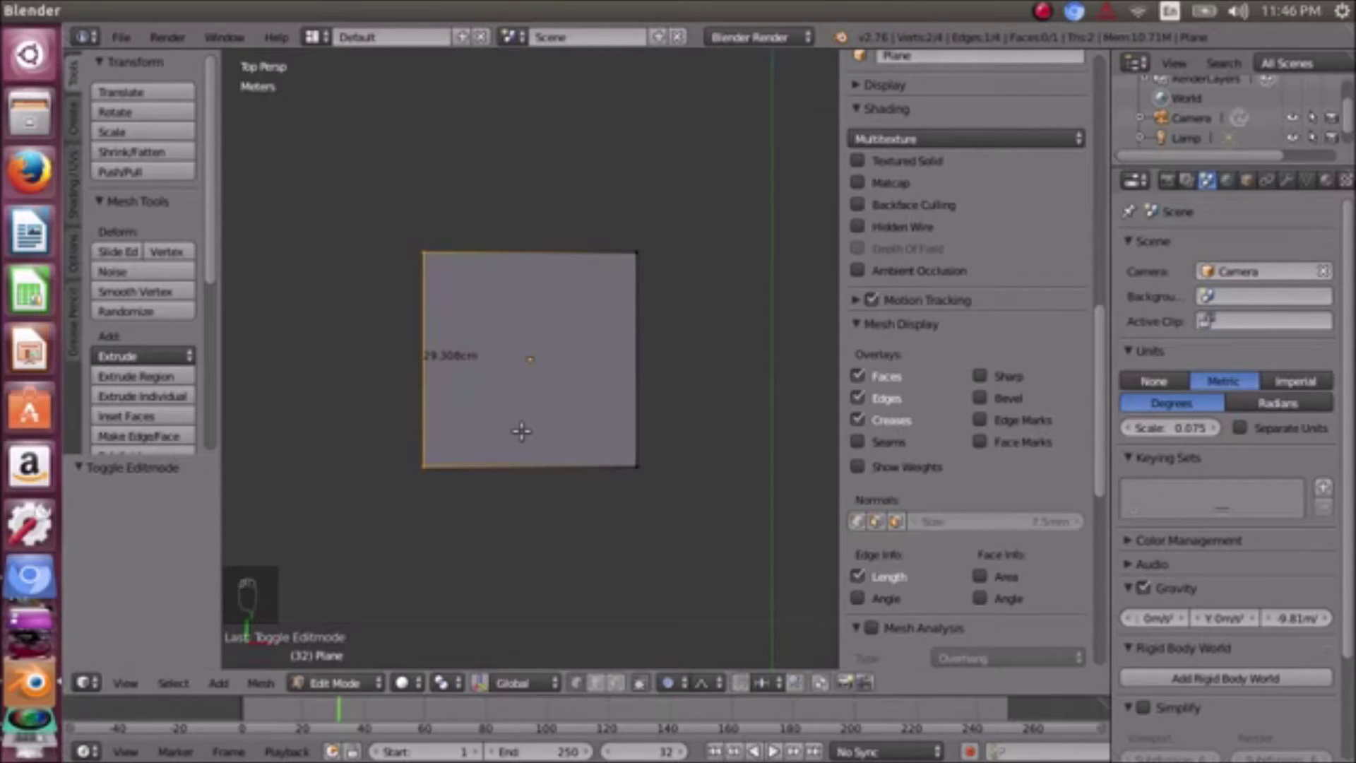
key(a)
scroll(584, 460, down, 2)
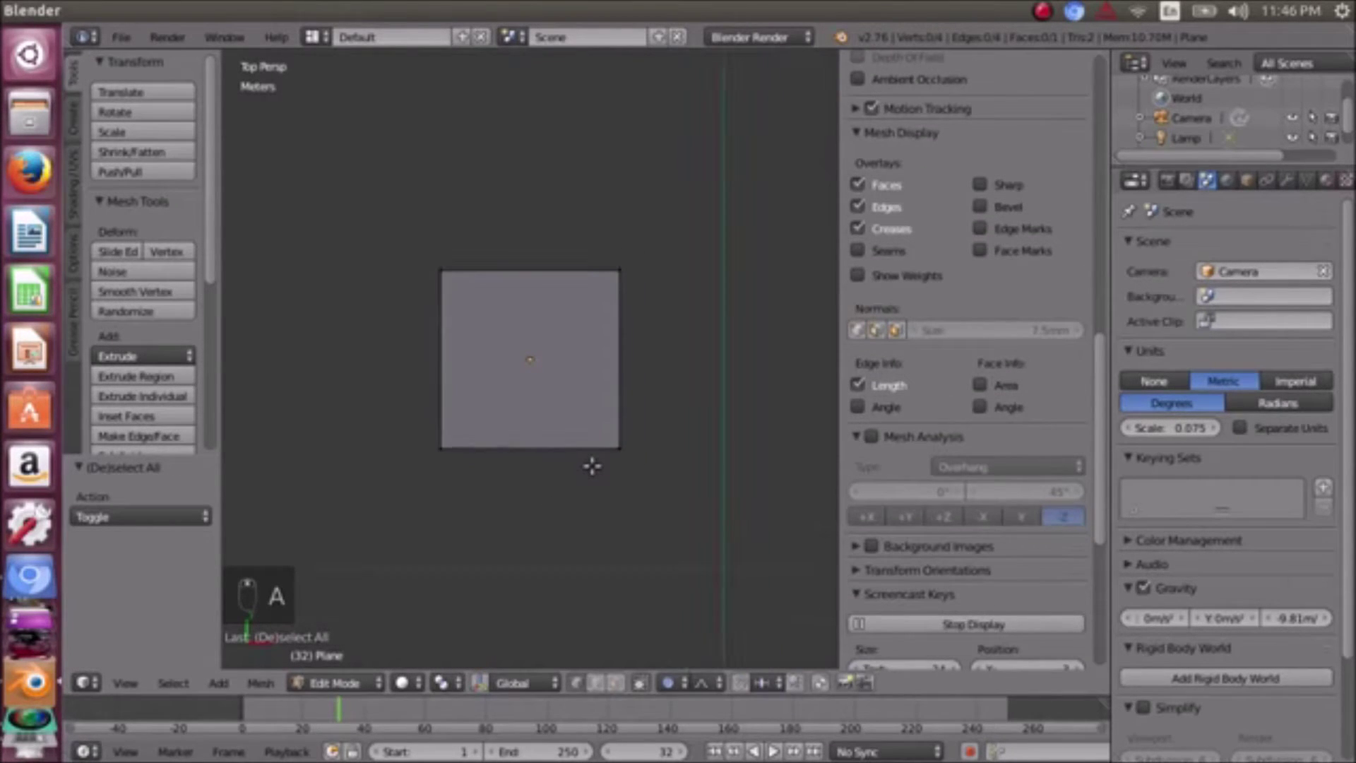
scroll(592, 465, up, 2)
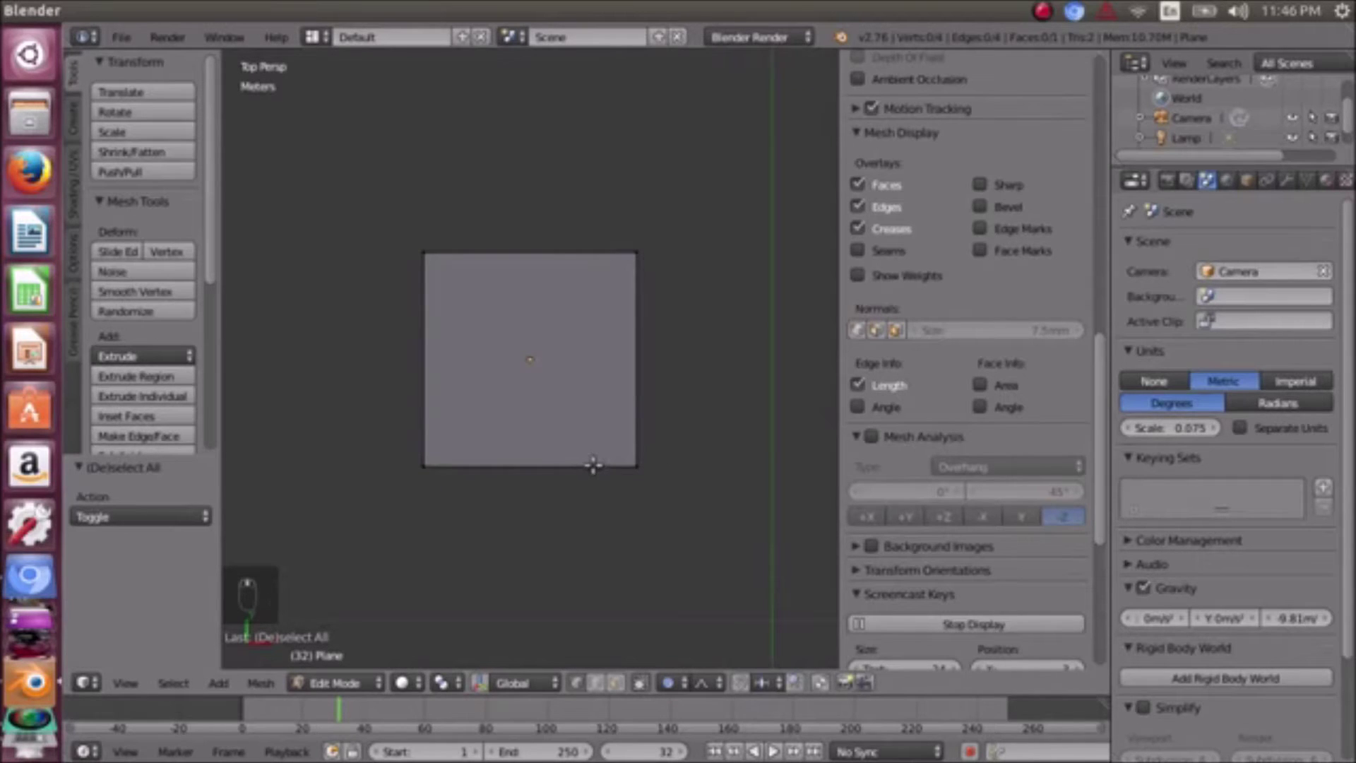
- Select the plane's corner vertices one at a time, finishing with the upper-left corner
right_click(620, 453)
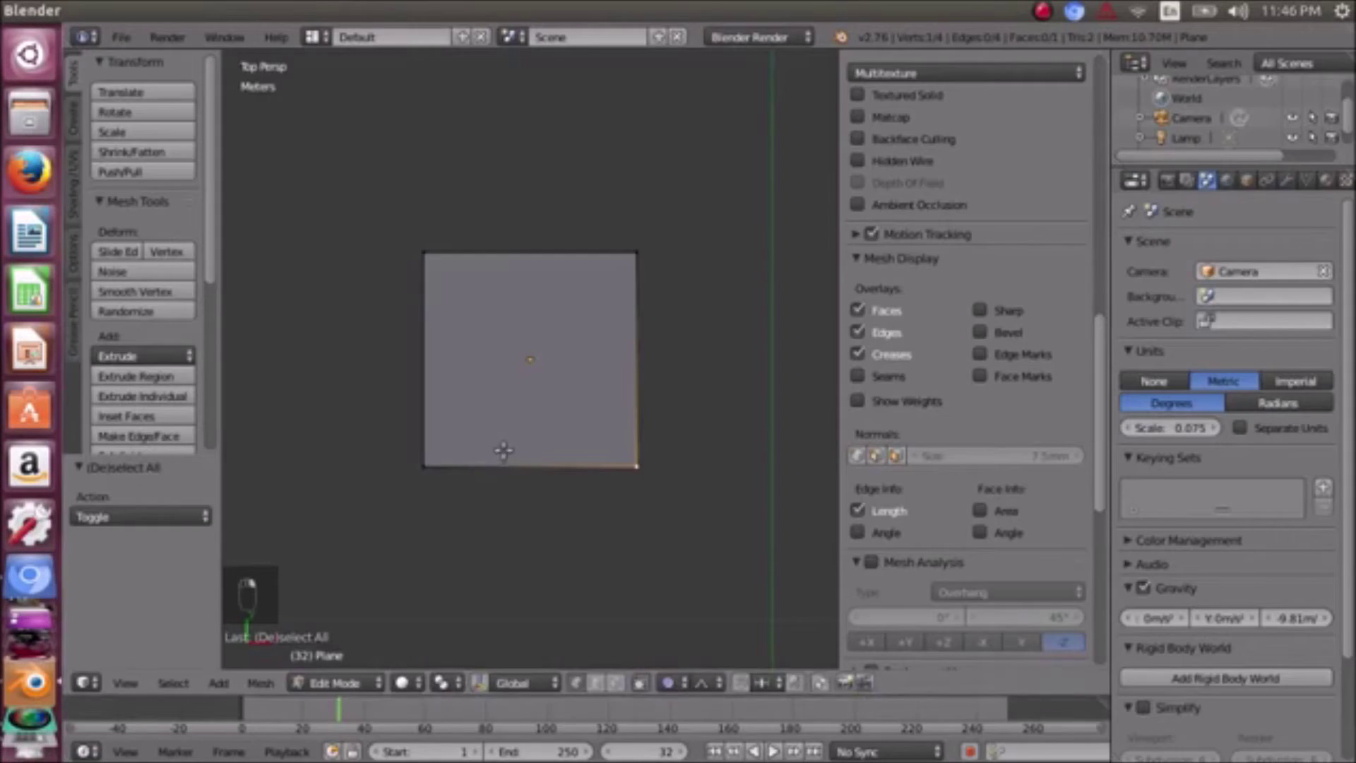
right_click(447, 445)
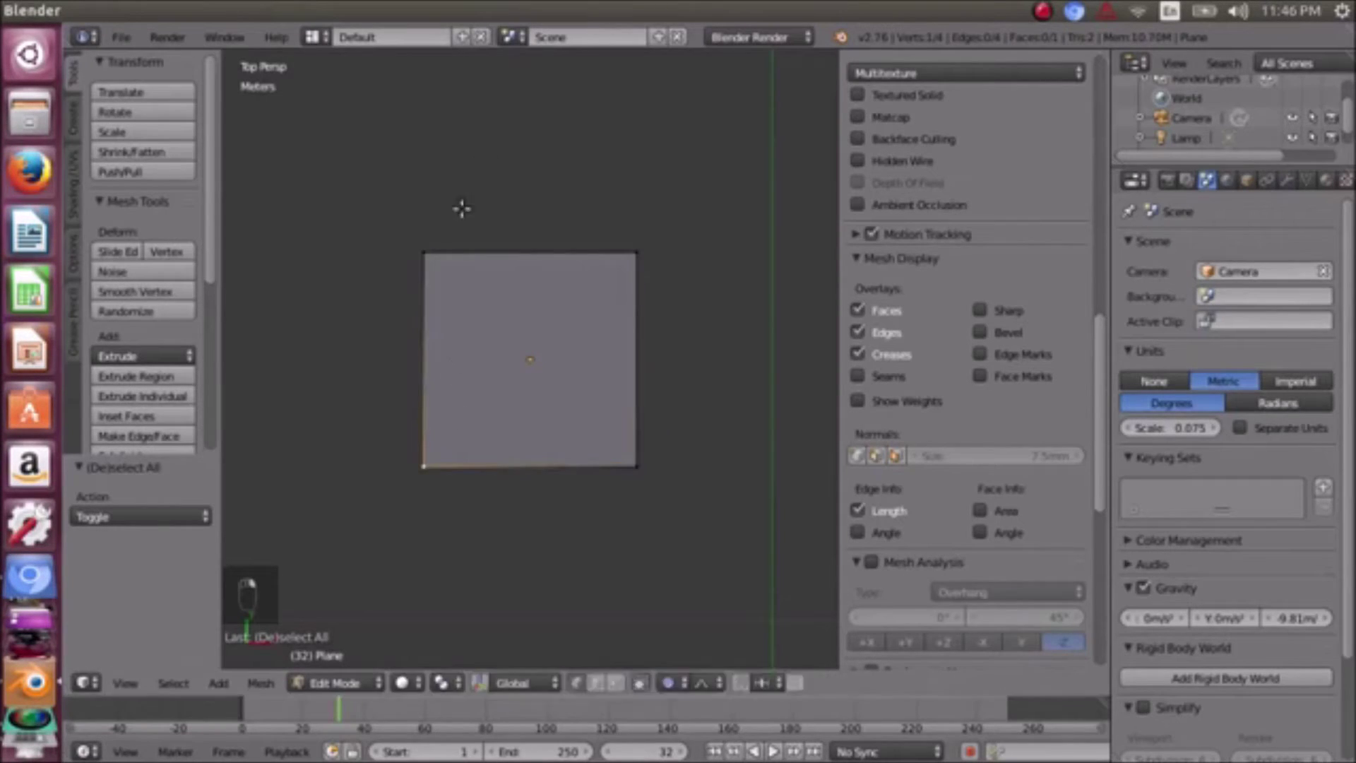
right_click(625, 251)
right_click(444, 447)
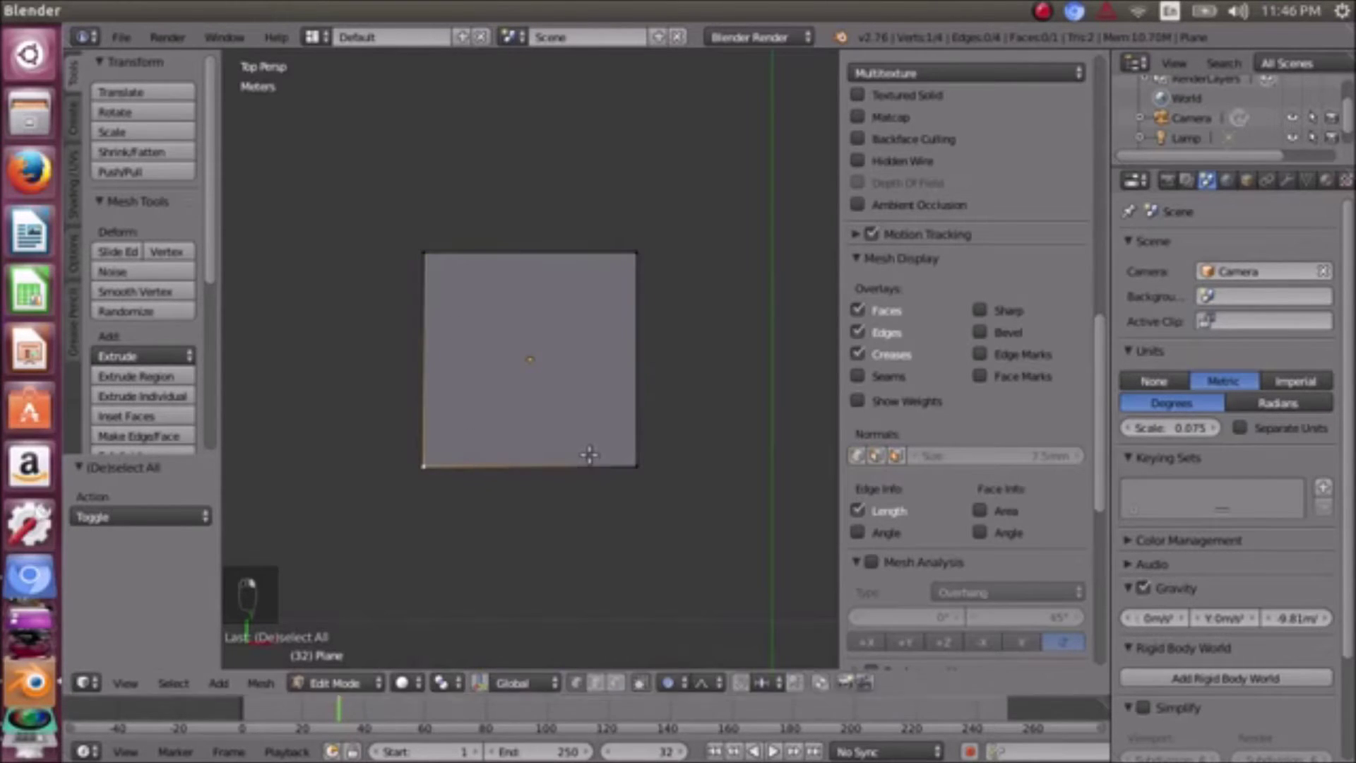
right_click(601, 321)
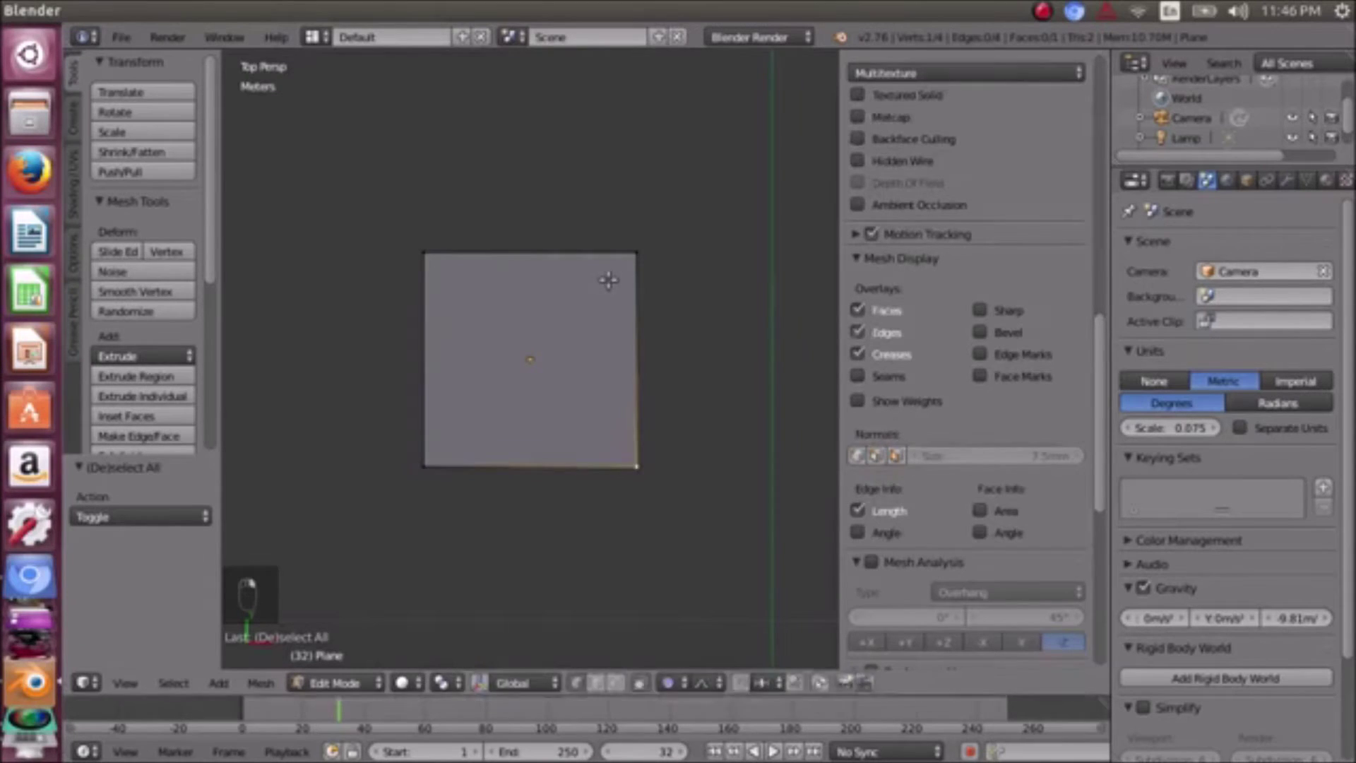
right_click(452, 267)
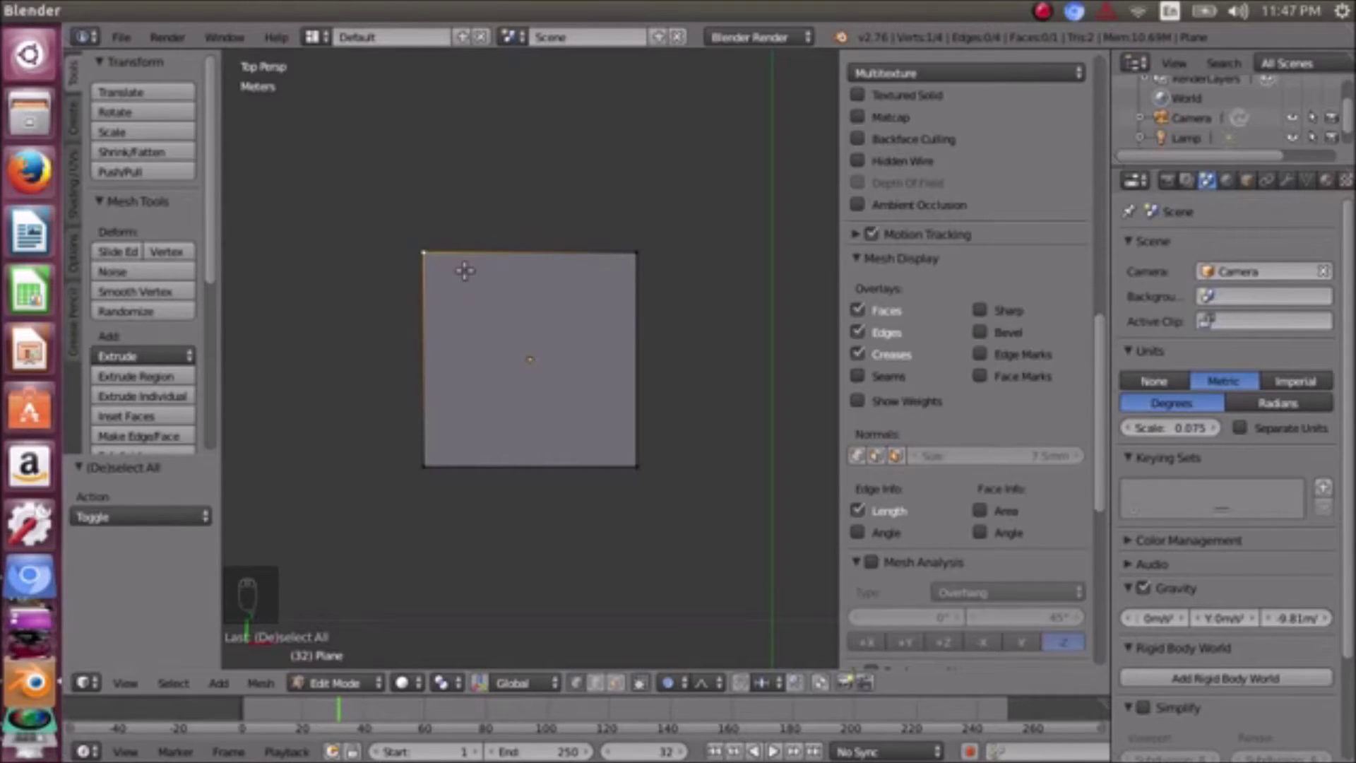
scroll(498, 286, down, 2)
scroll(523, 345, up, 5)
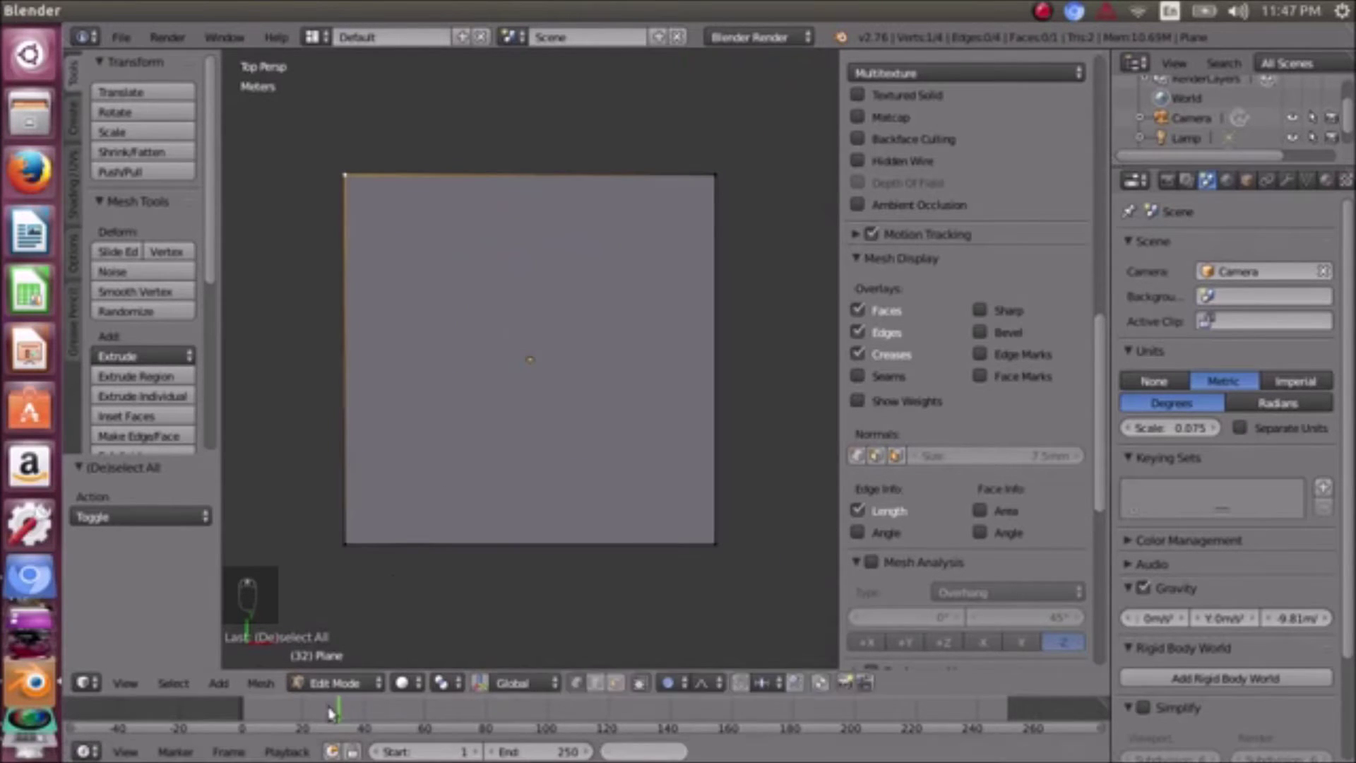
- Switch from vertex to edge selection and select only the plane's lower edge in the top view
scroll(530, 359, down, 3)
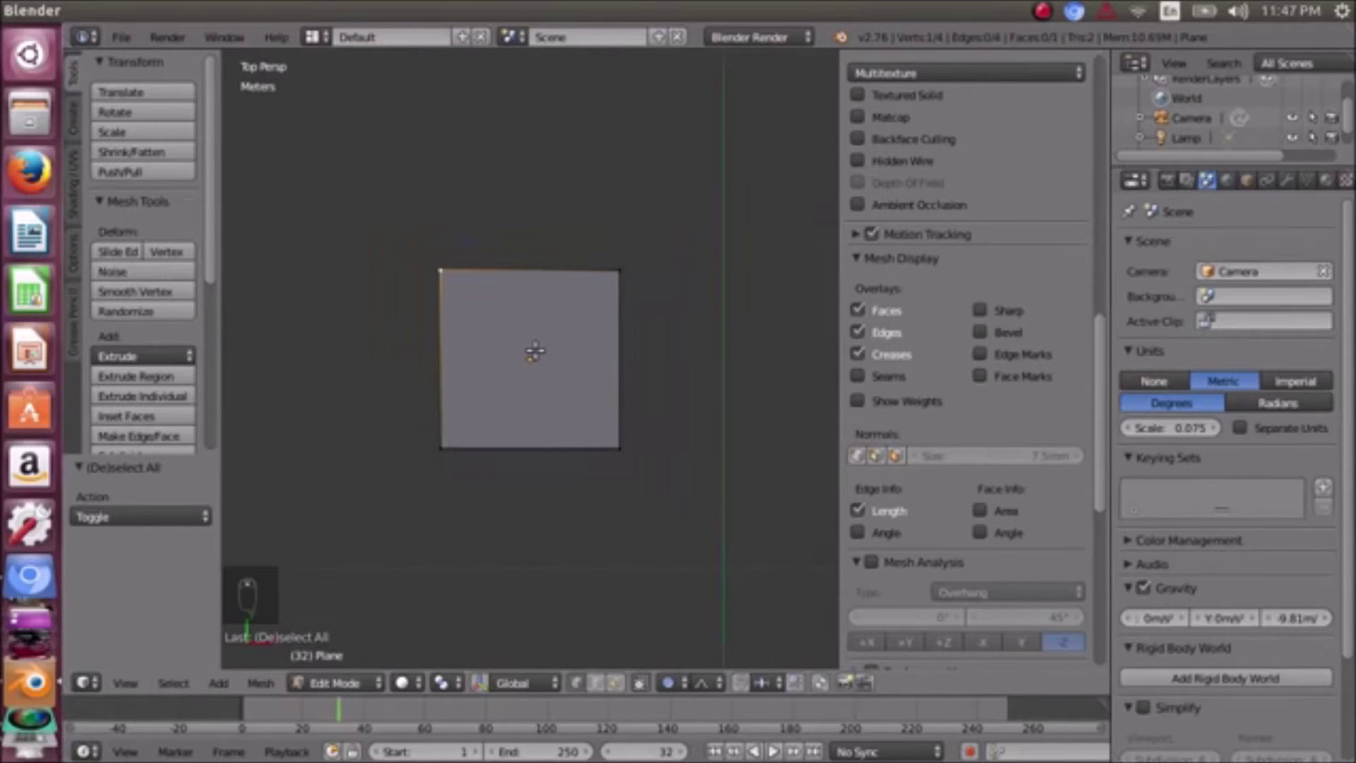
scroll(529, 353, up, 2)
right_click(417, 503)
click(599, 684)
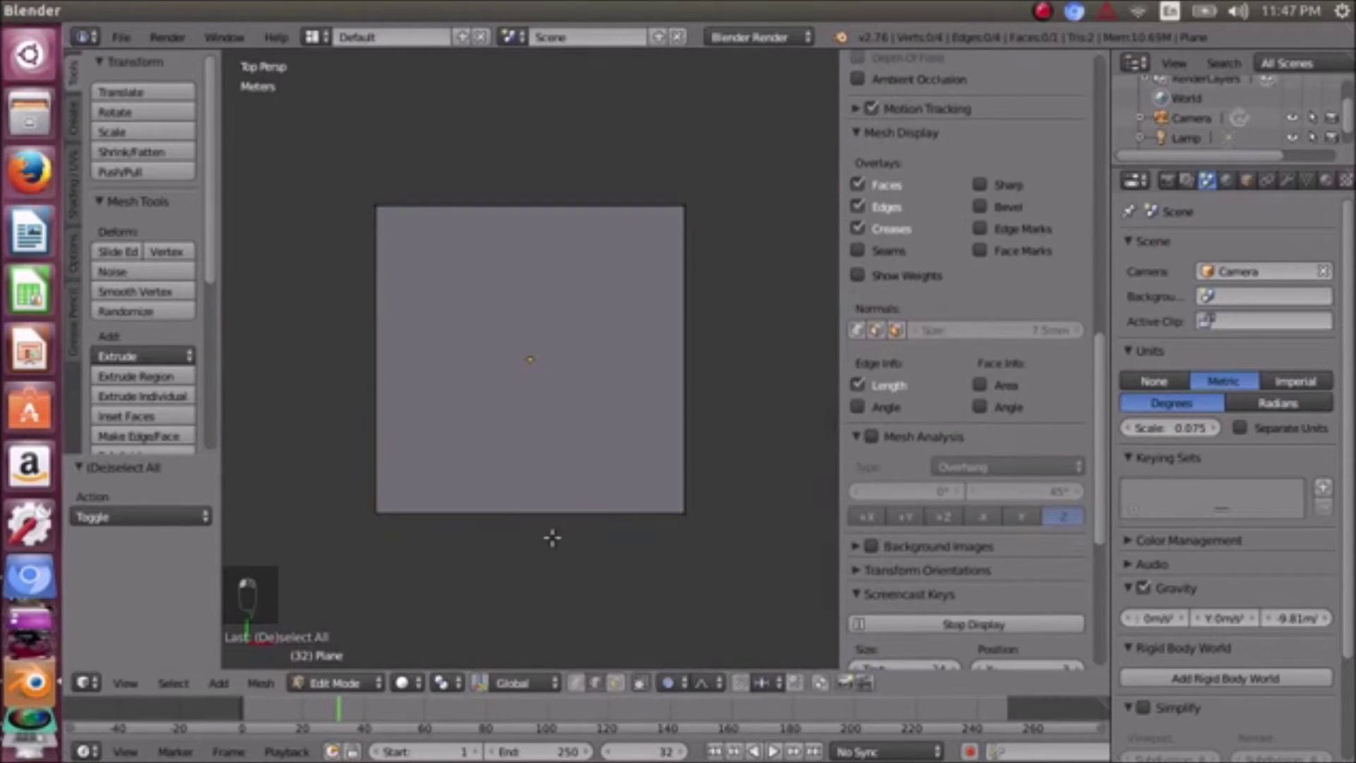
right_click(542, 500)
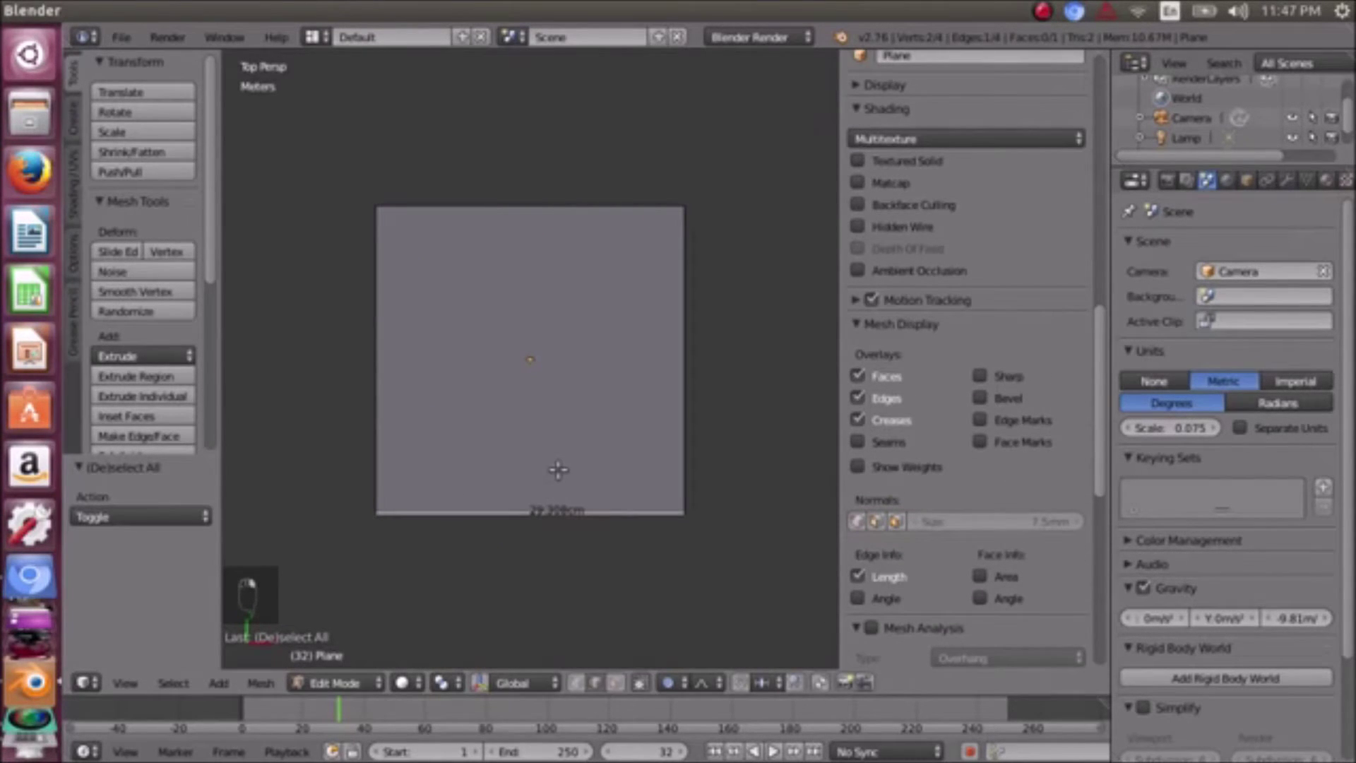
scroll(557, 469, up, 1)
scroll(558, 470, down, 1)
scroll(558, 470, up, 1)
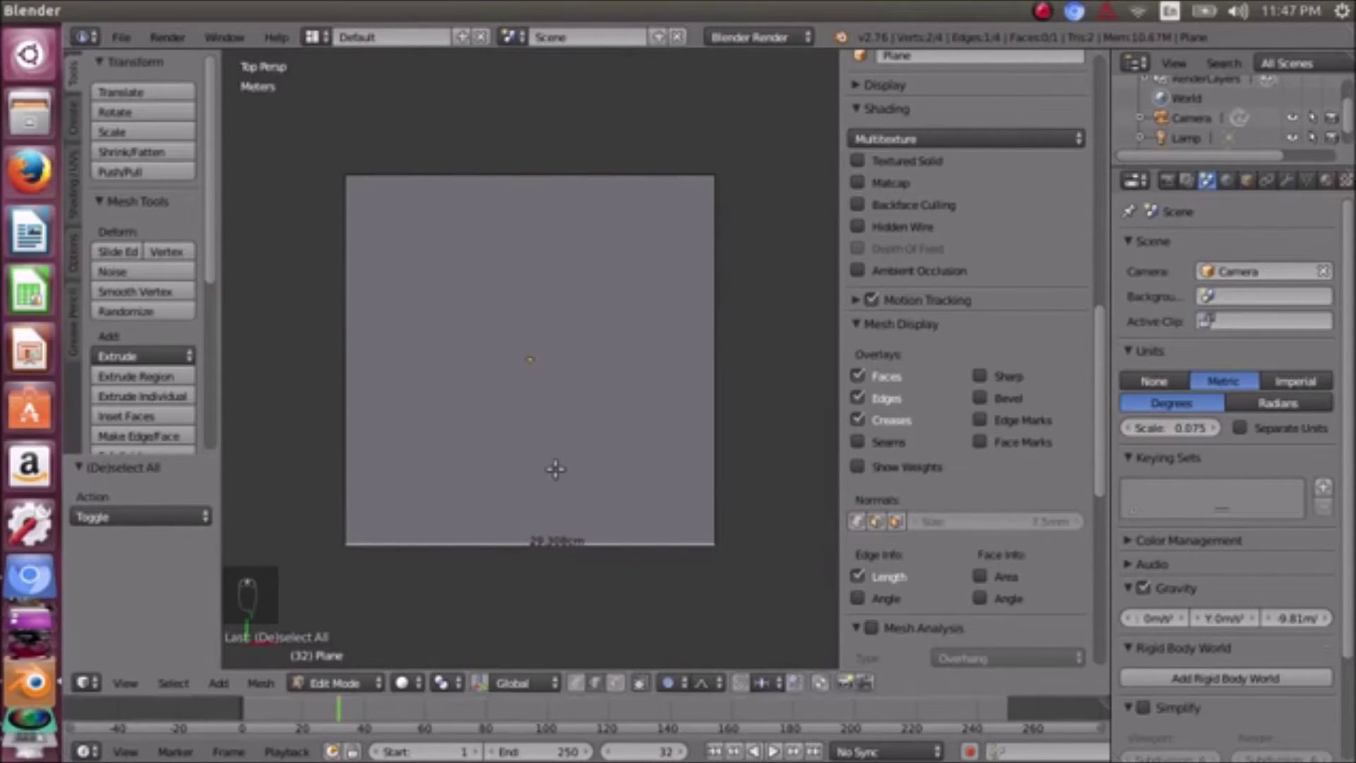
- Abandon the trial scaling of the lower edge and disable proportional editing
key(s)
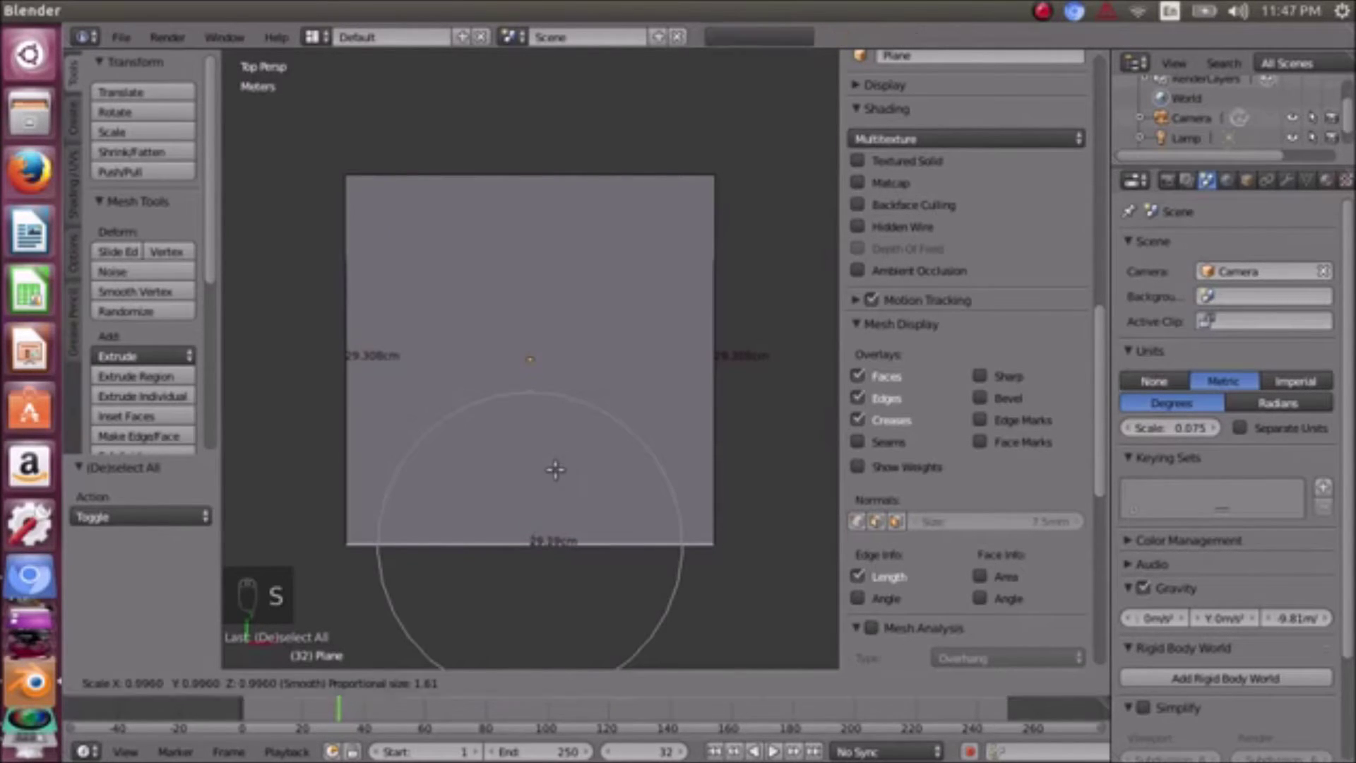
click(555, 470)
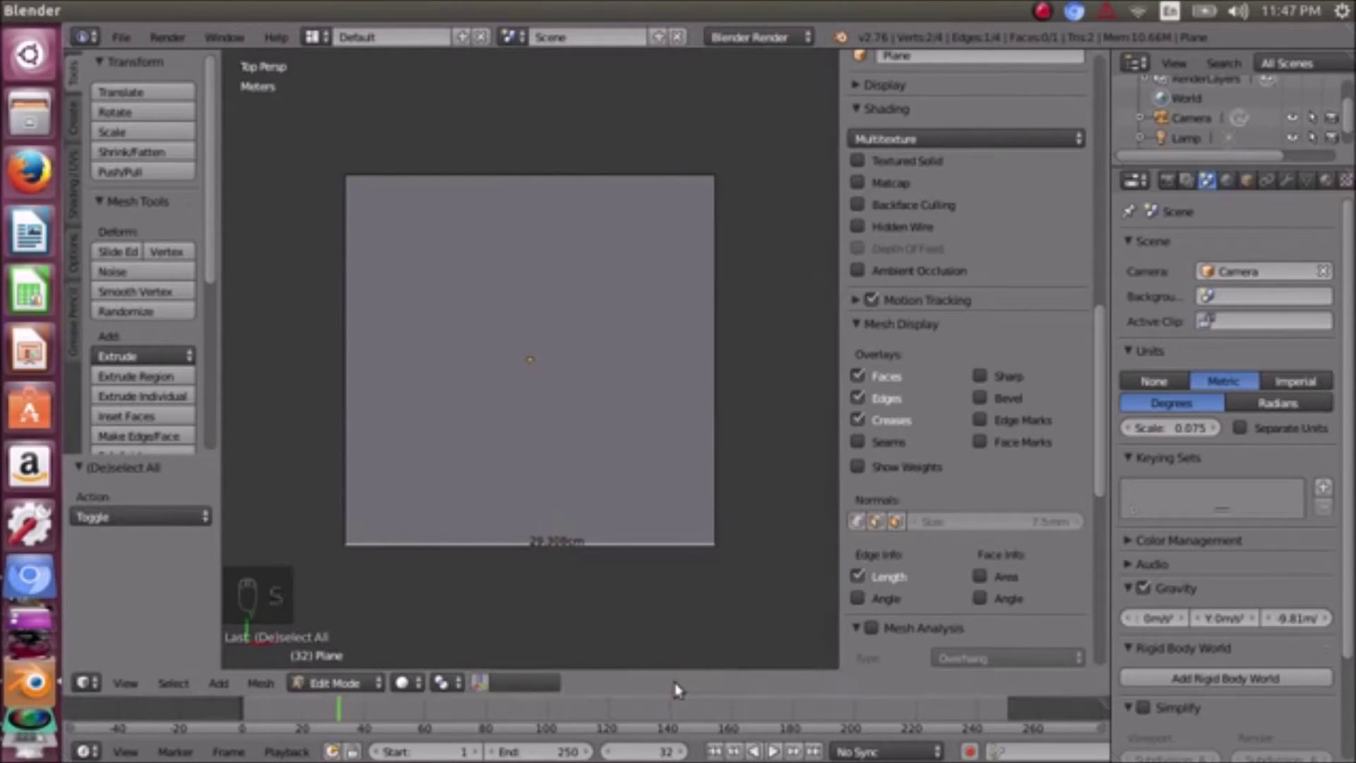
click(673, 683)
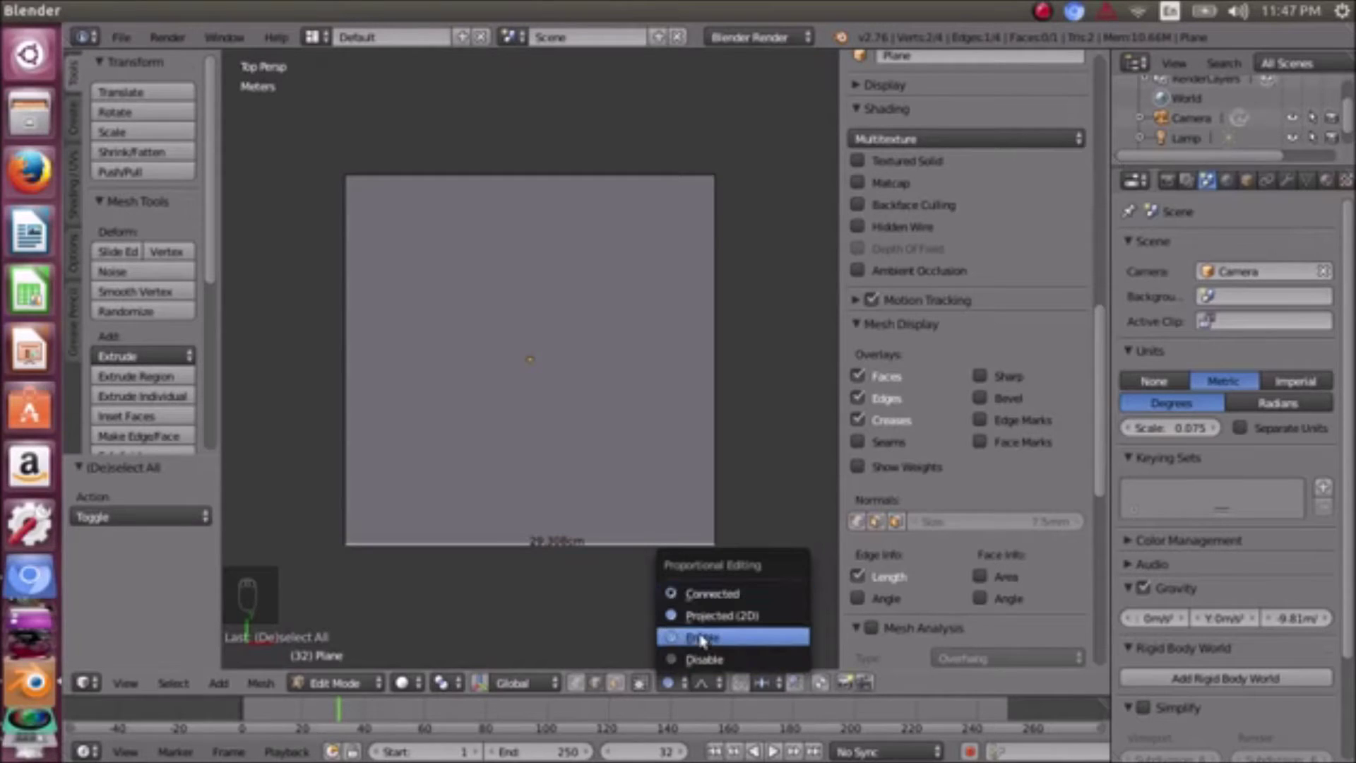
click(704, 659)
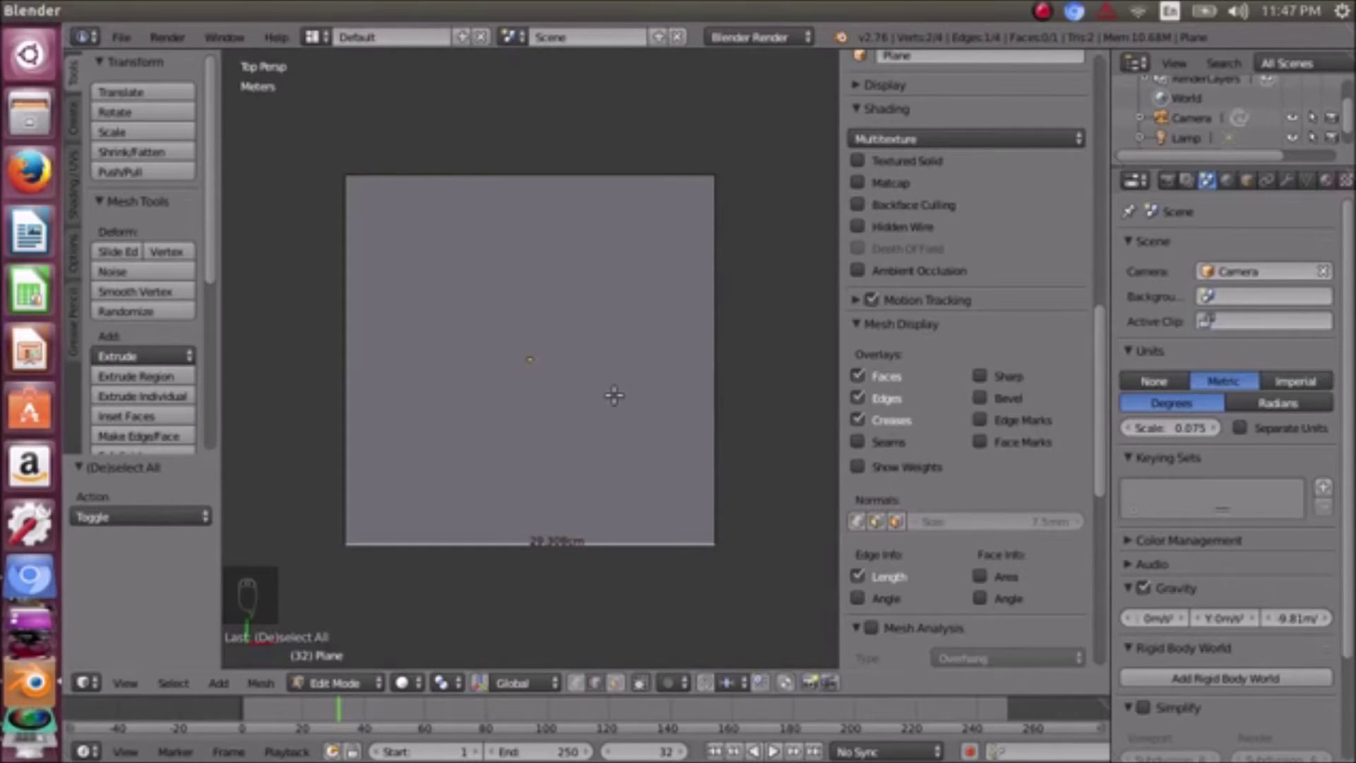
- Scale the plane's lower edge along the X axis to 31.75 cm, refining the scale factor to 1.08333
key(s)
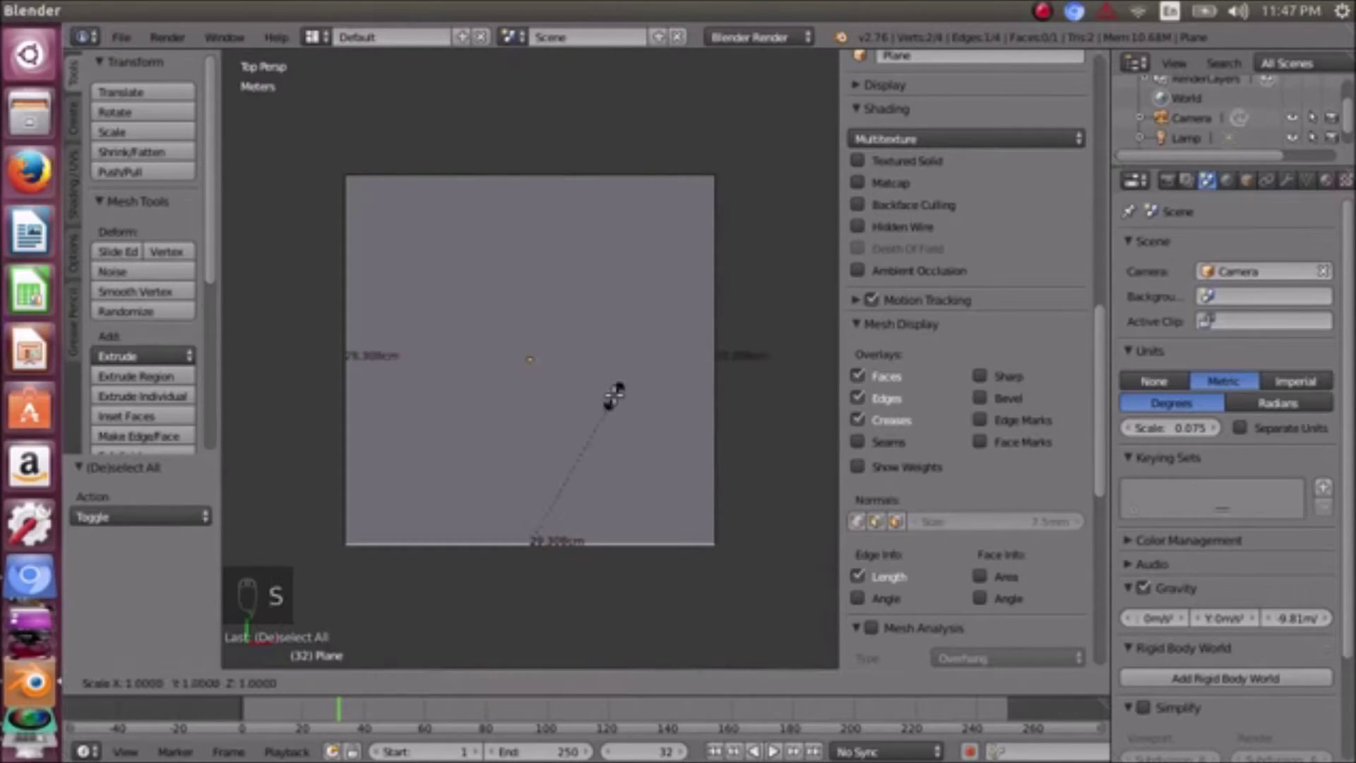
key(y)
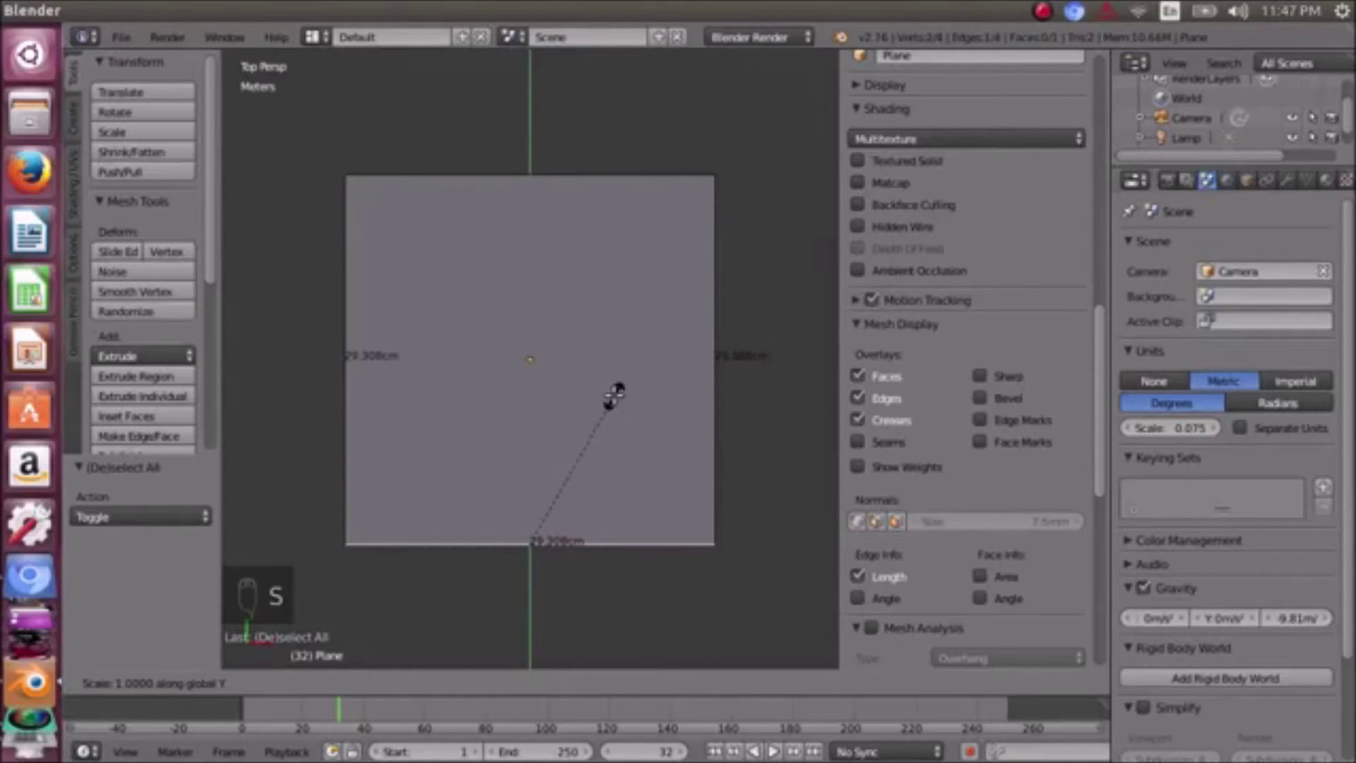
key(x)
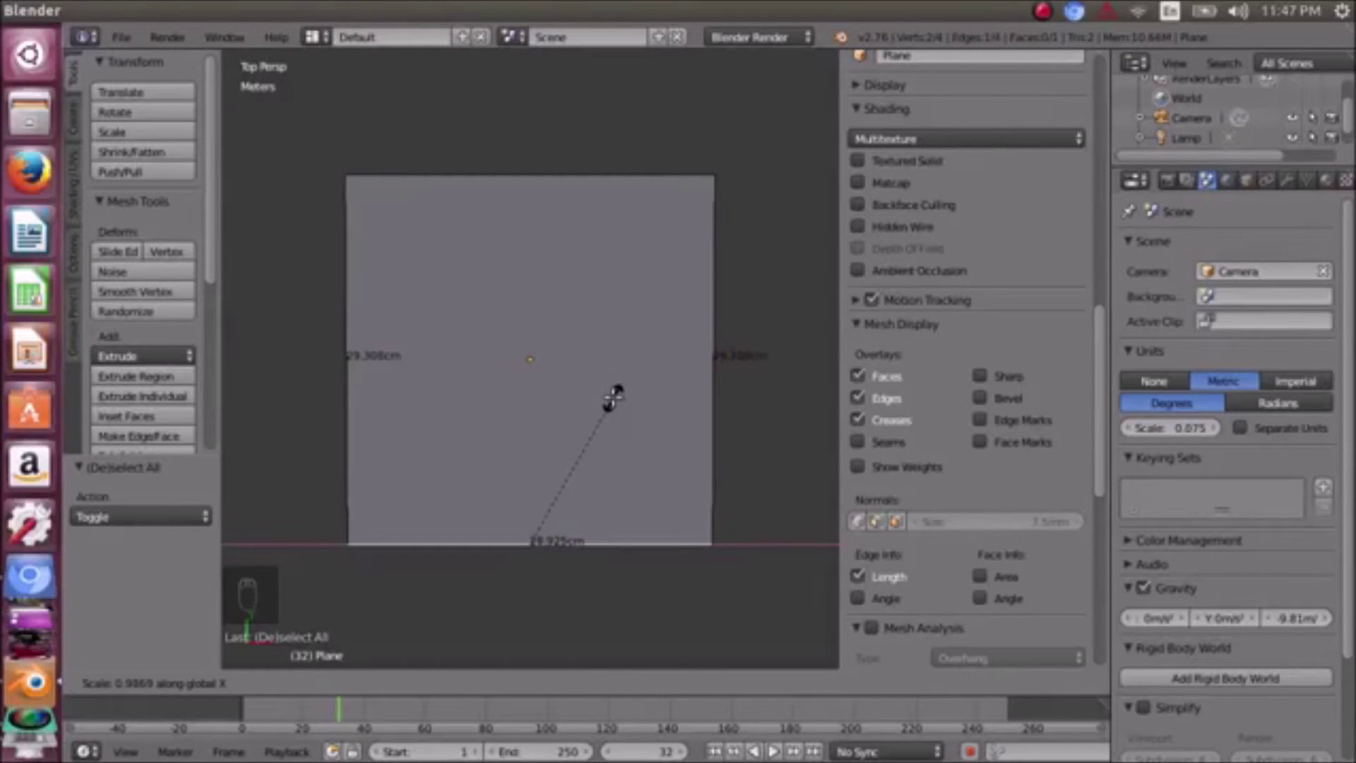
text(.4)
key(BackSpace)
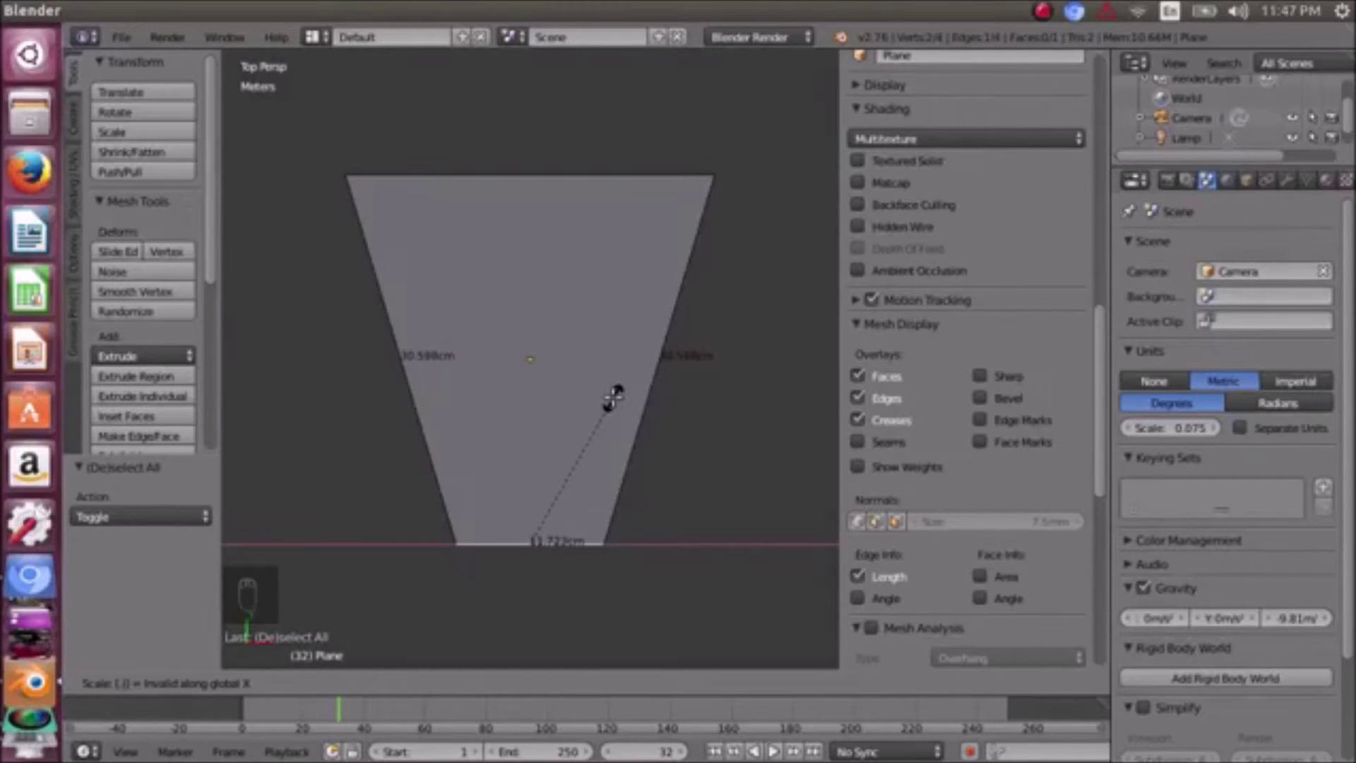
key(BackSpace)
text(1)
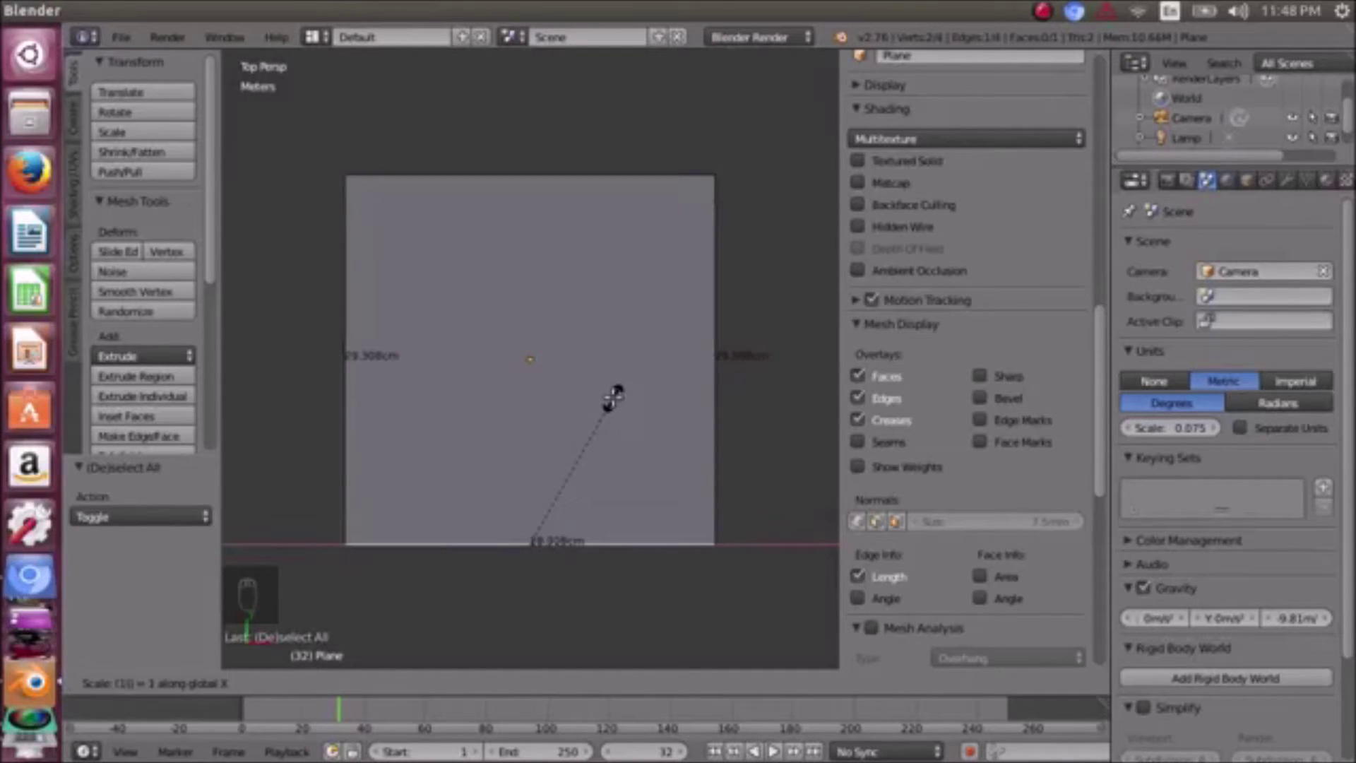
text(.4)
key(BackSpace)
text(2)
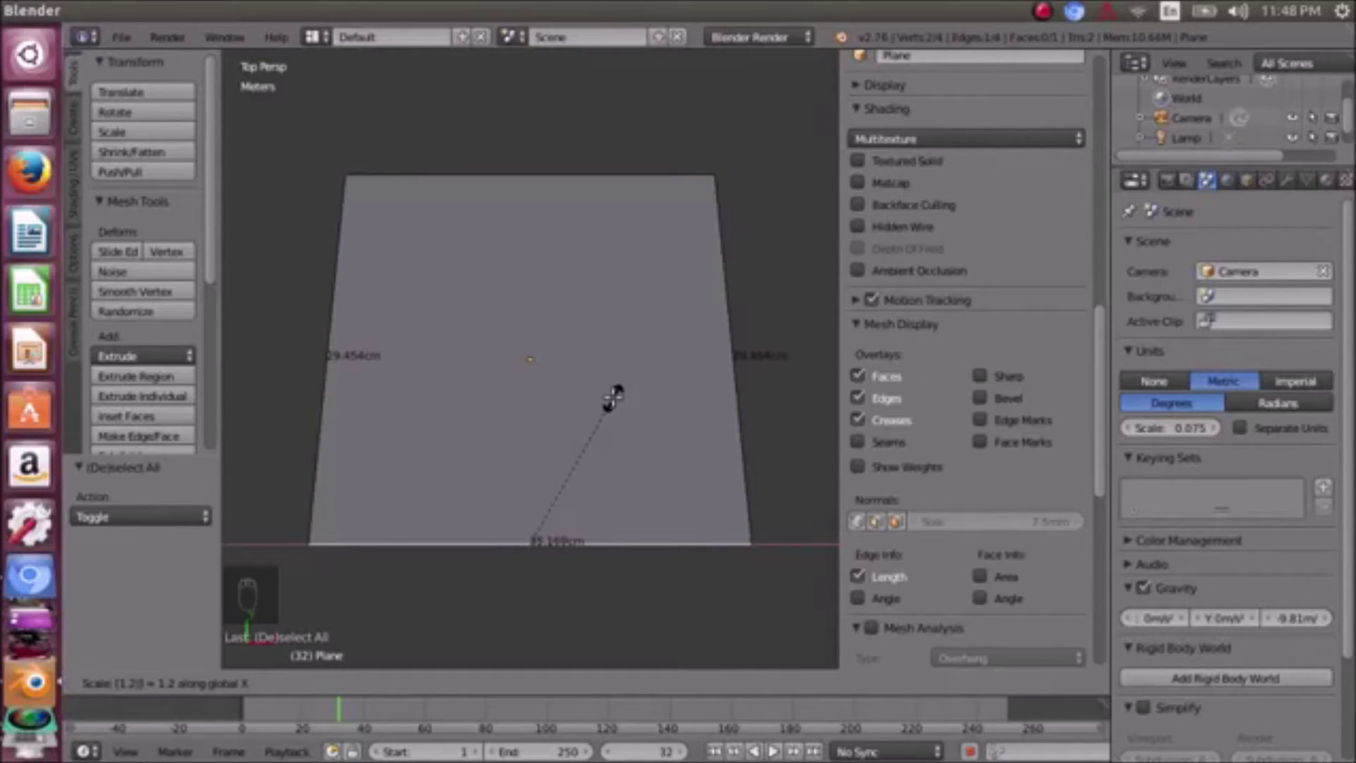
key(BackSpace)
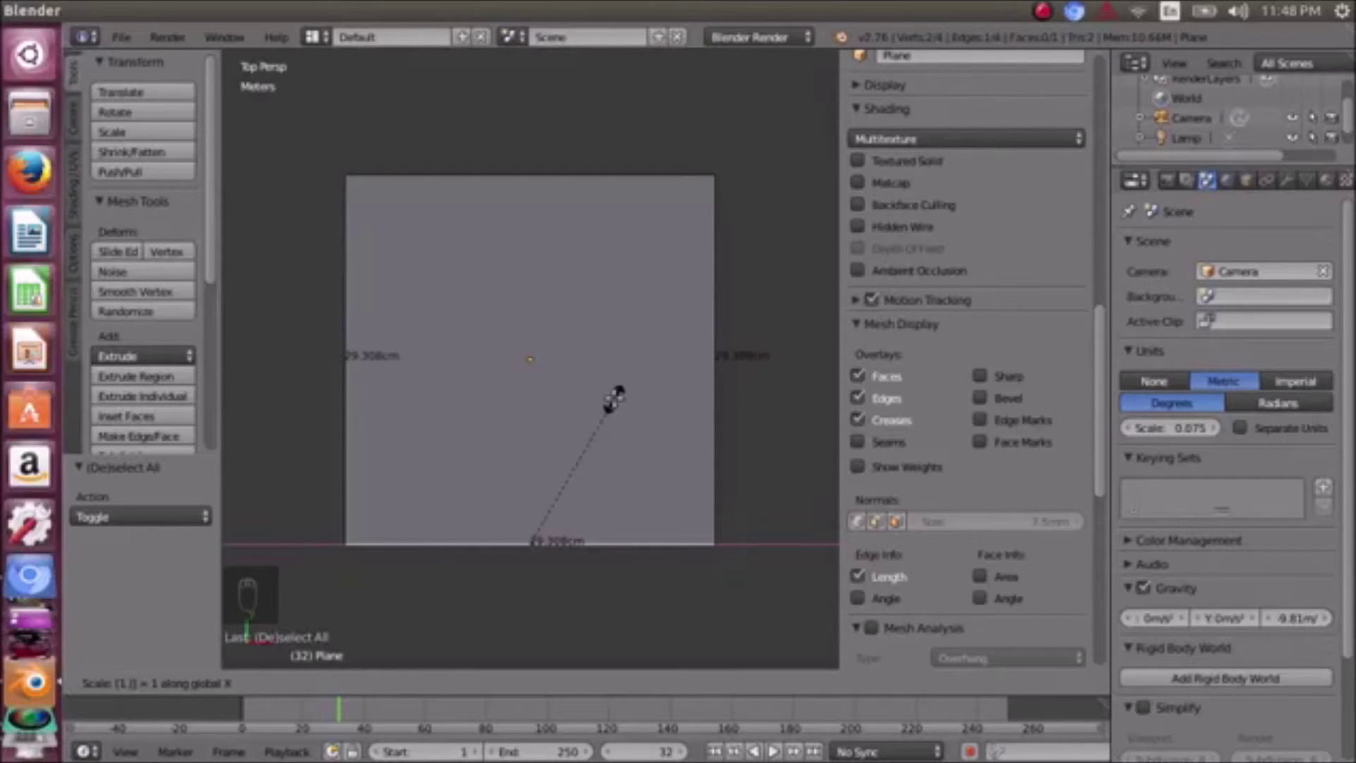
text(1)
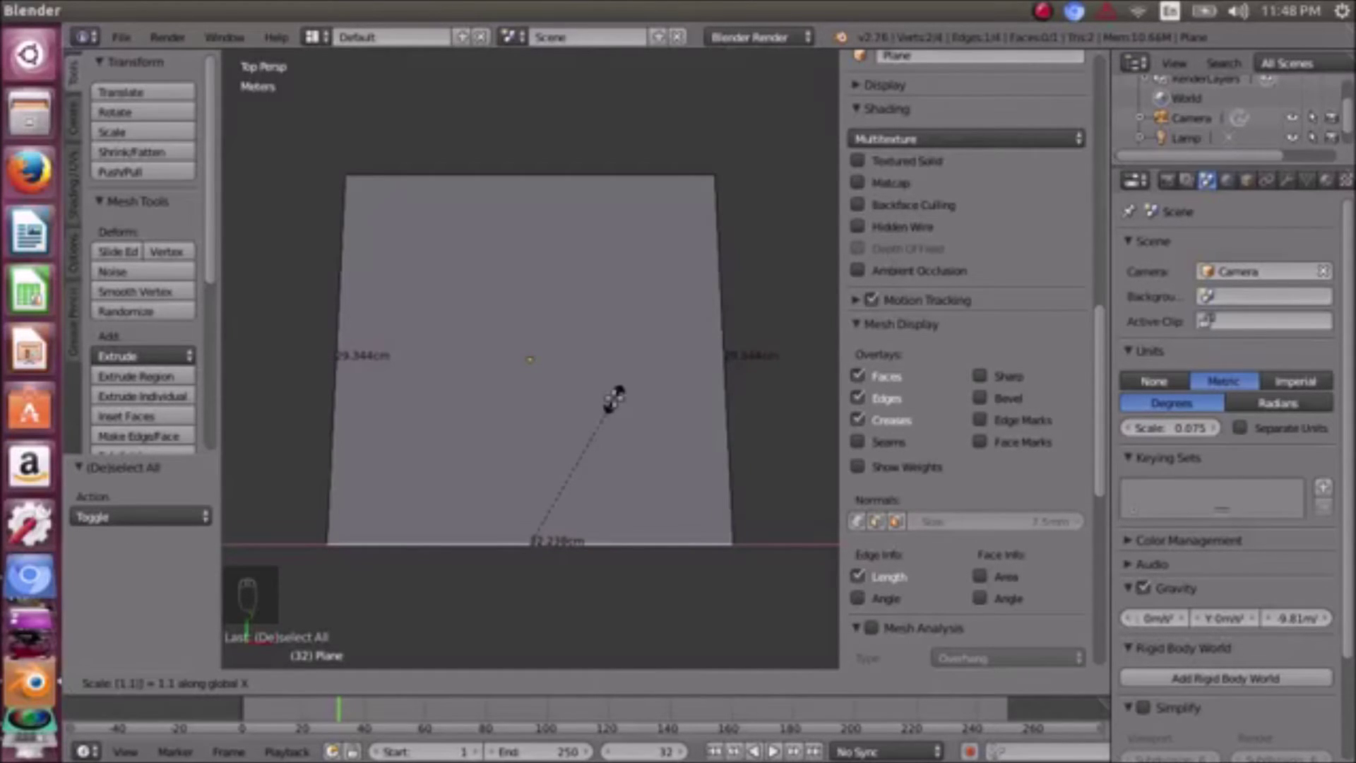
key(BackSpace)
text(0)
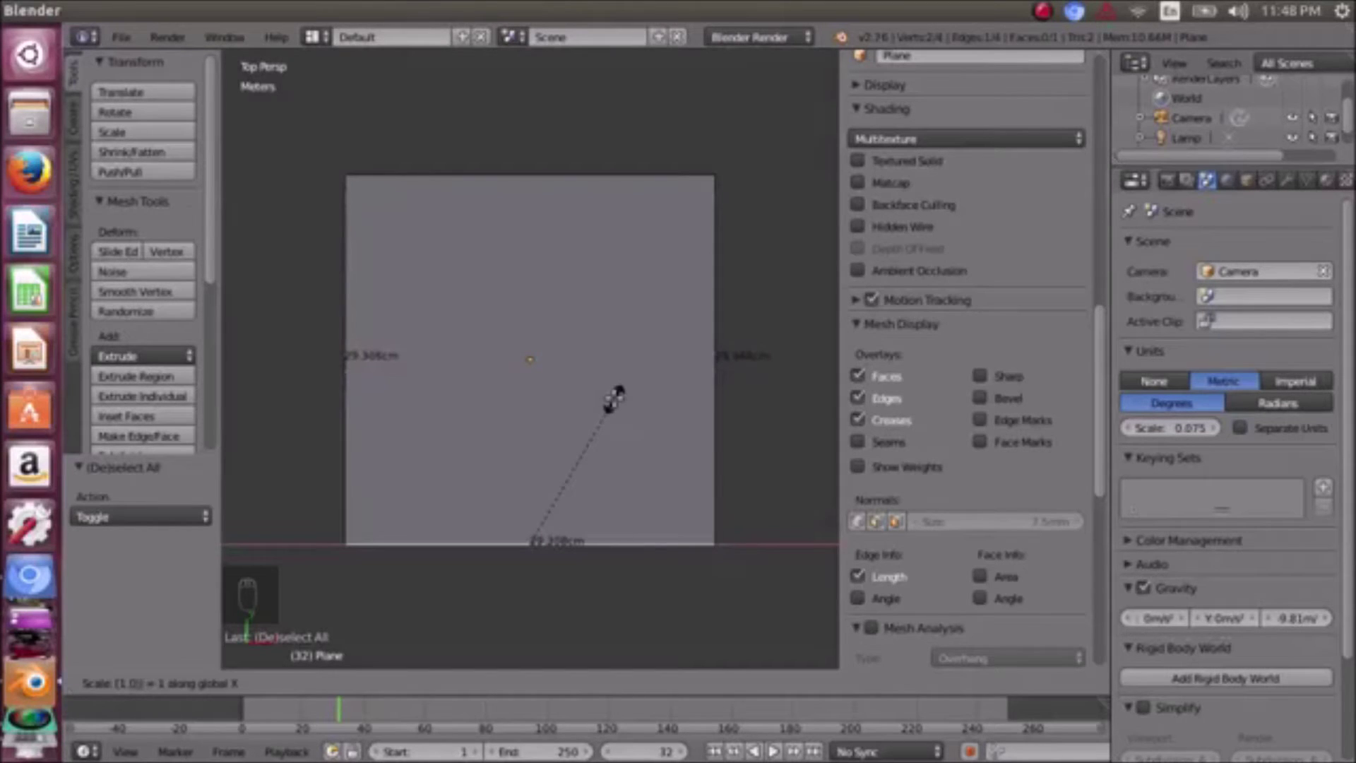
text(5)
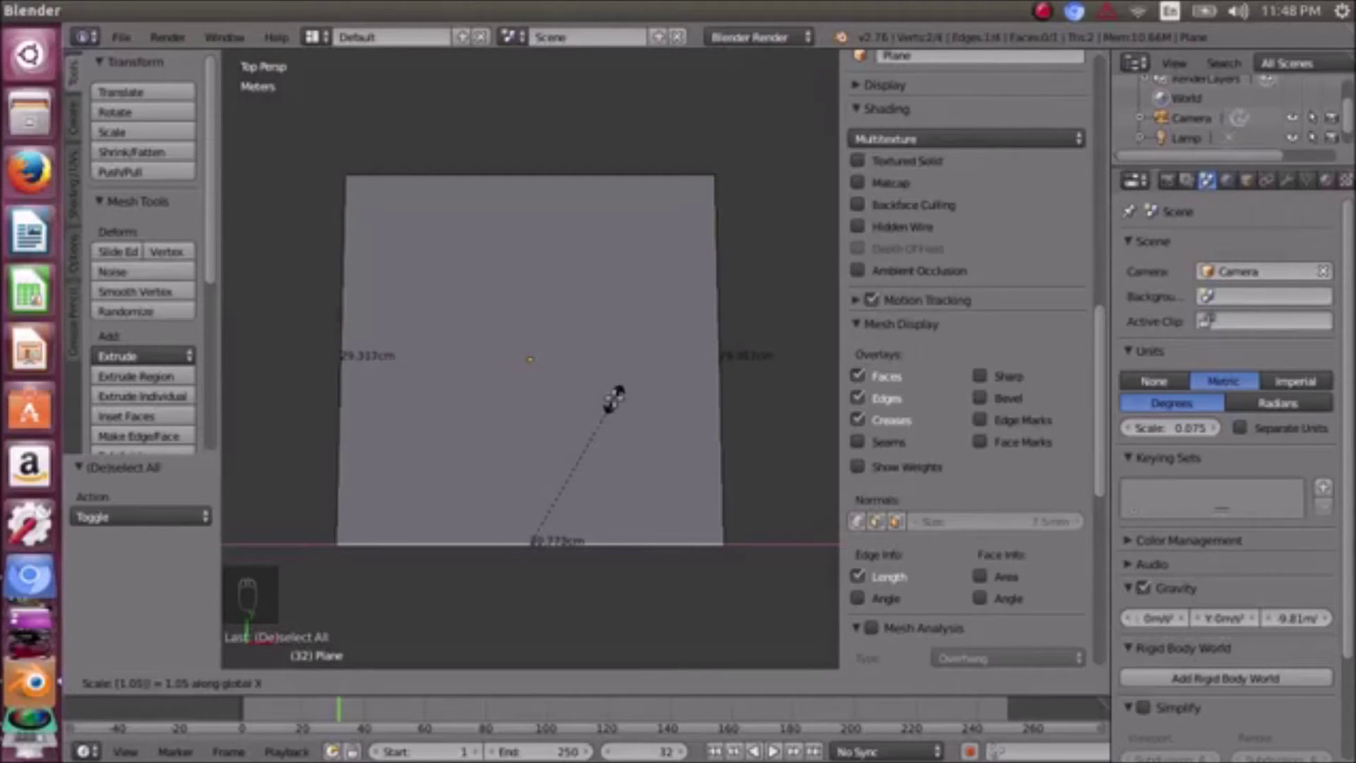
key(BackSpace)
text(9)
key(BackSpace)
text(7)
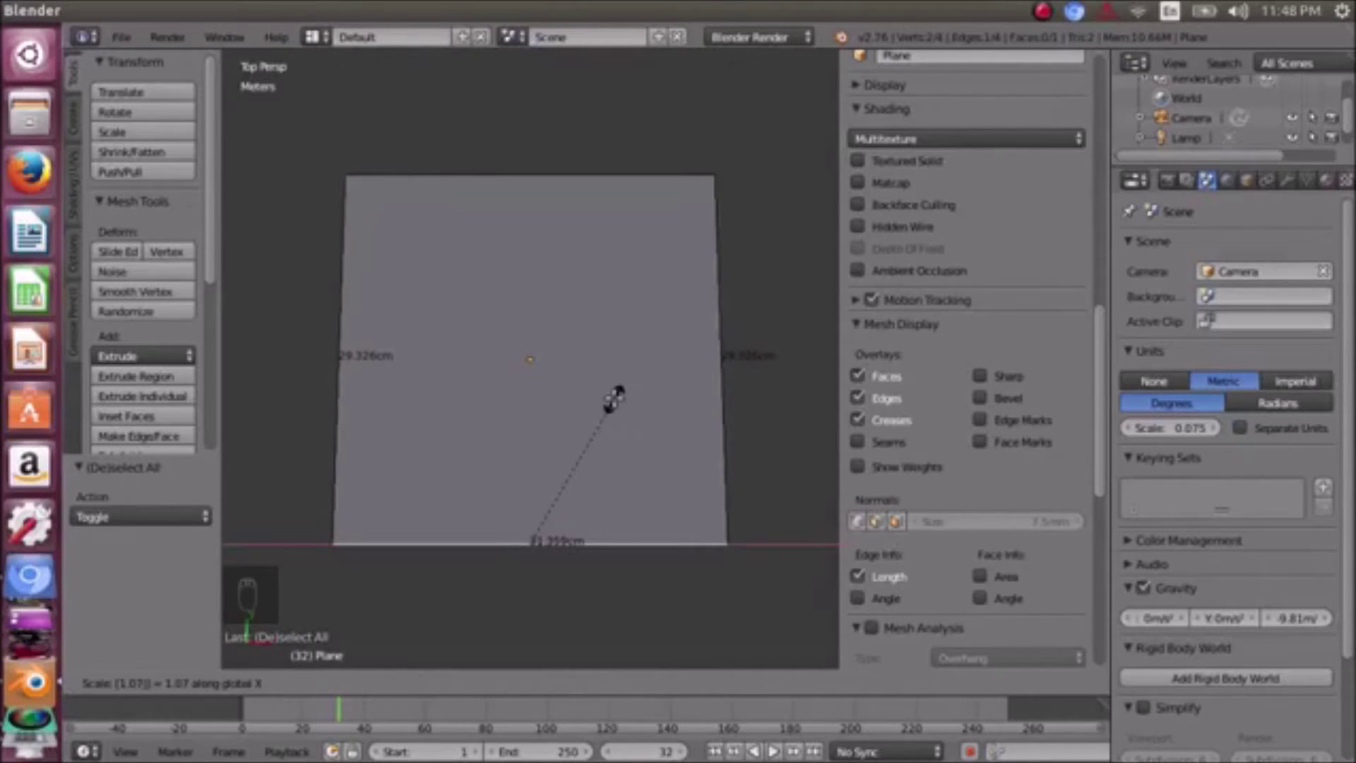
key(BackSpace)
text(8)
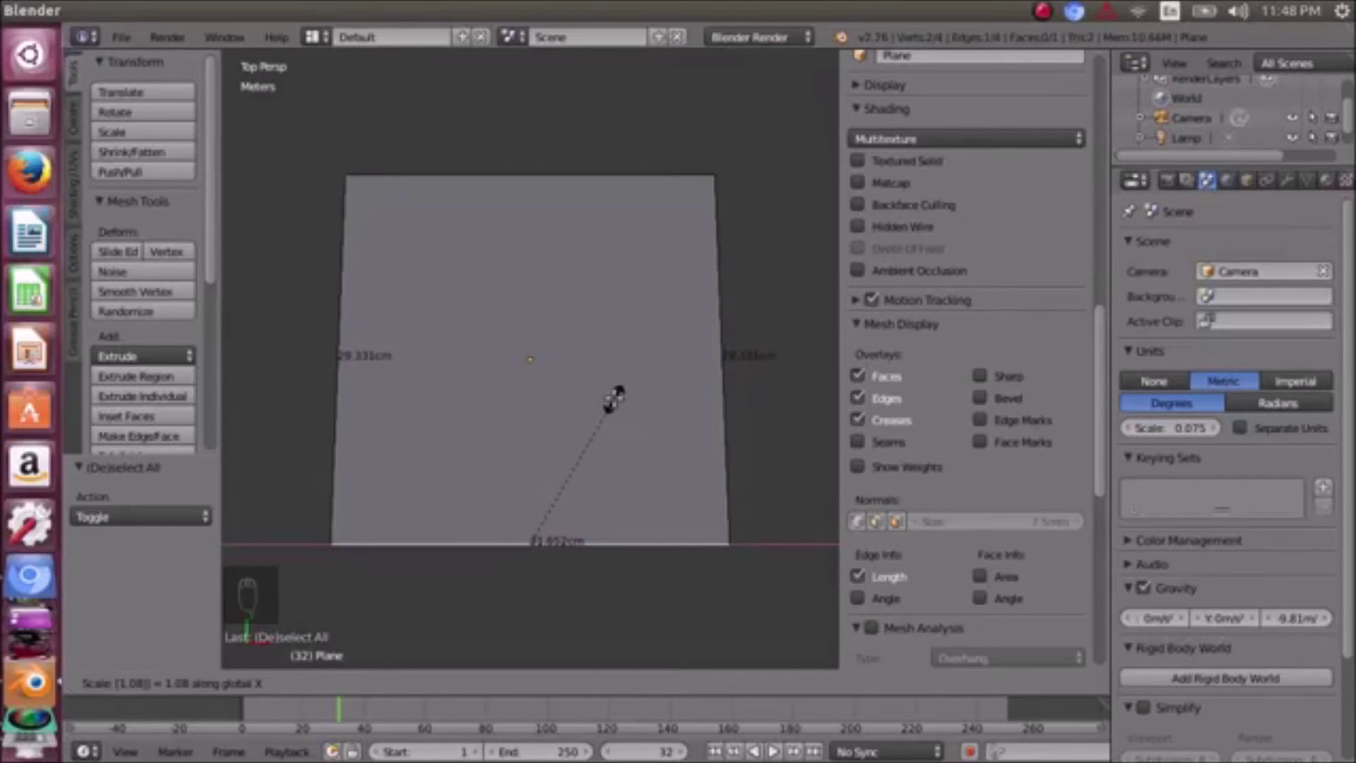
text(7)
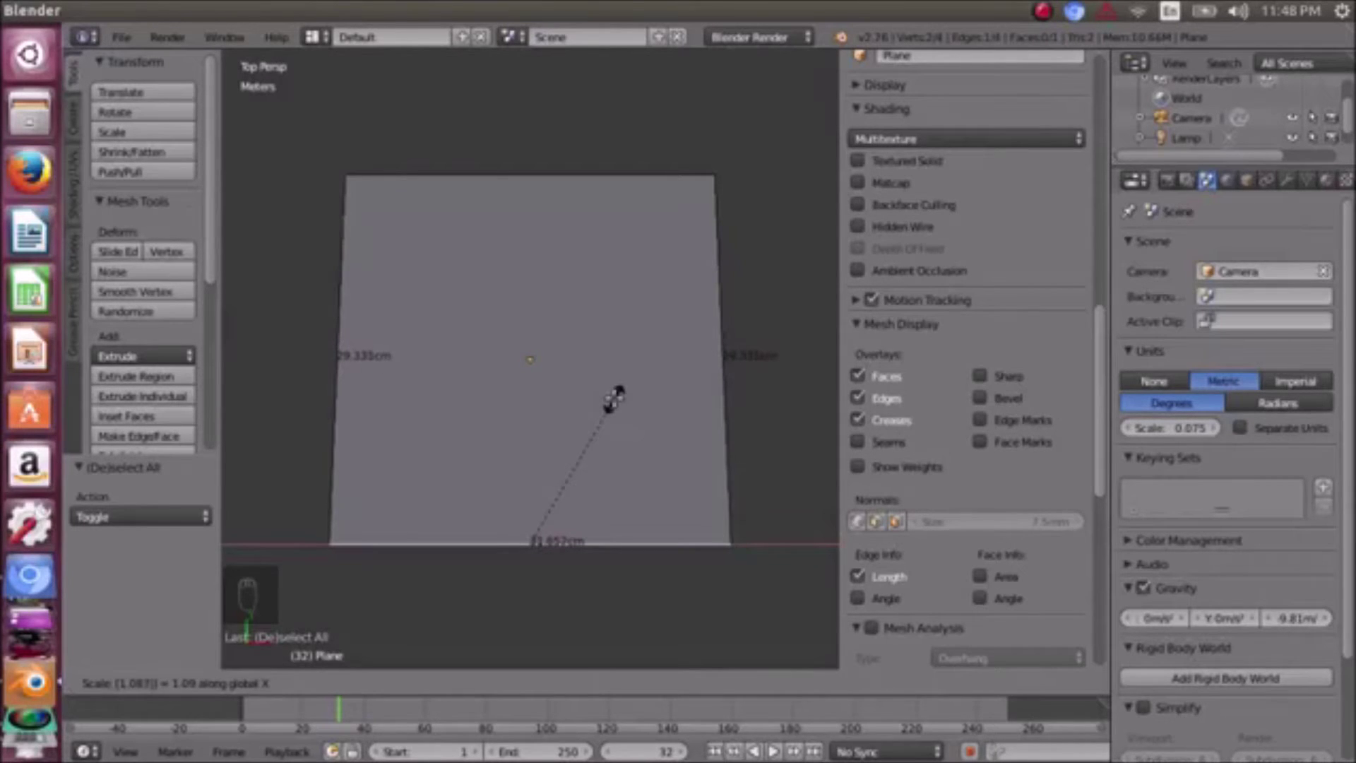
key(BackSpace)
text(8)
key(BackSpace)
text(5)
key(BackSpace)
text(4)
key(BackSpace)
text(333)
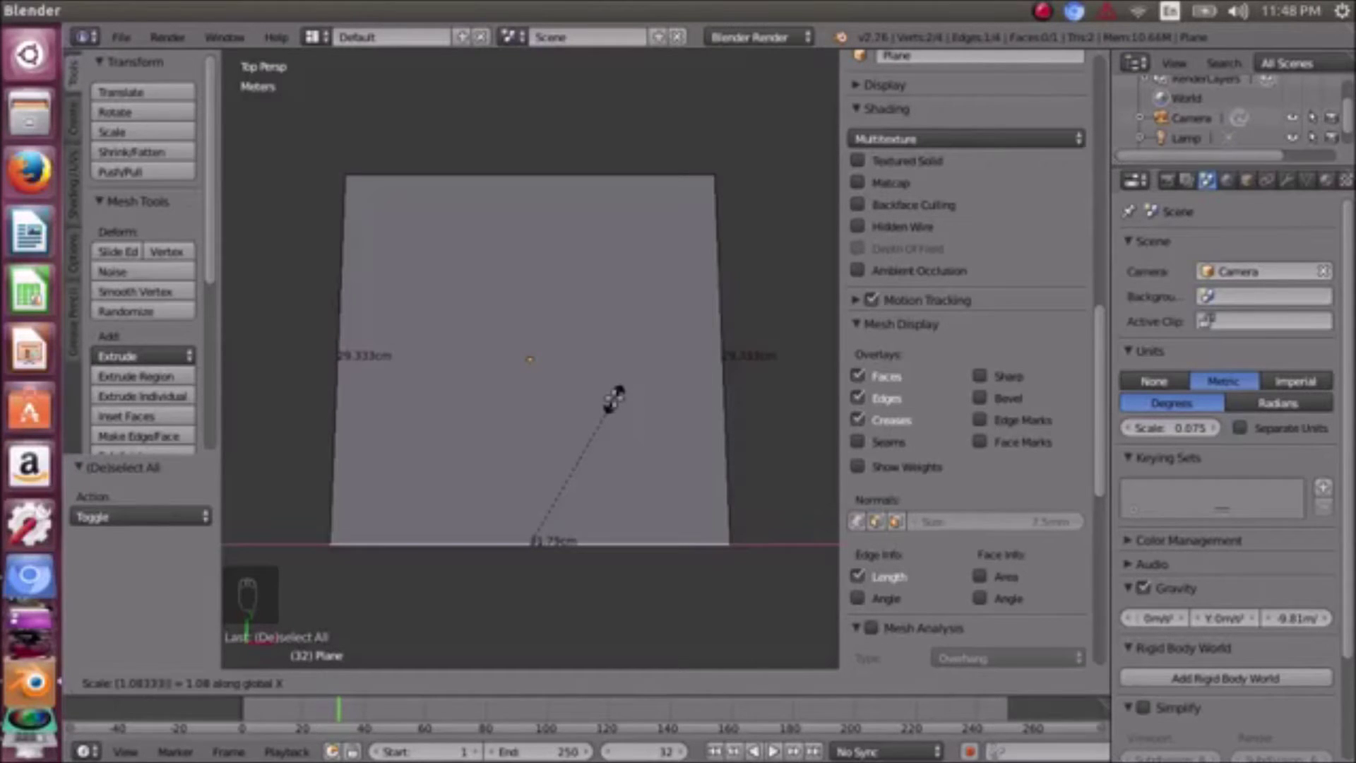
key(Return)
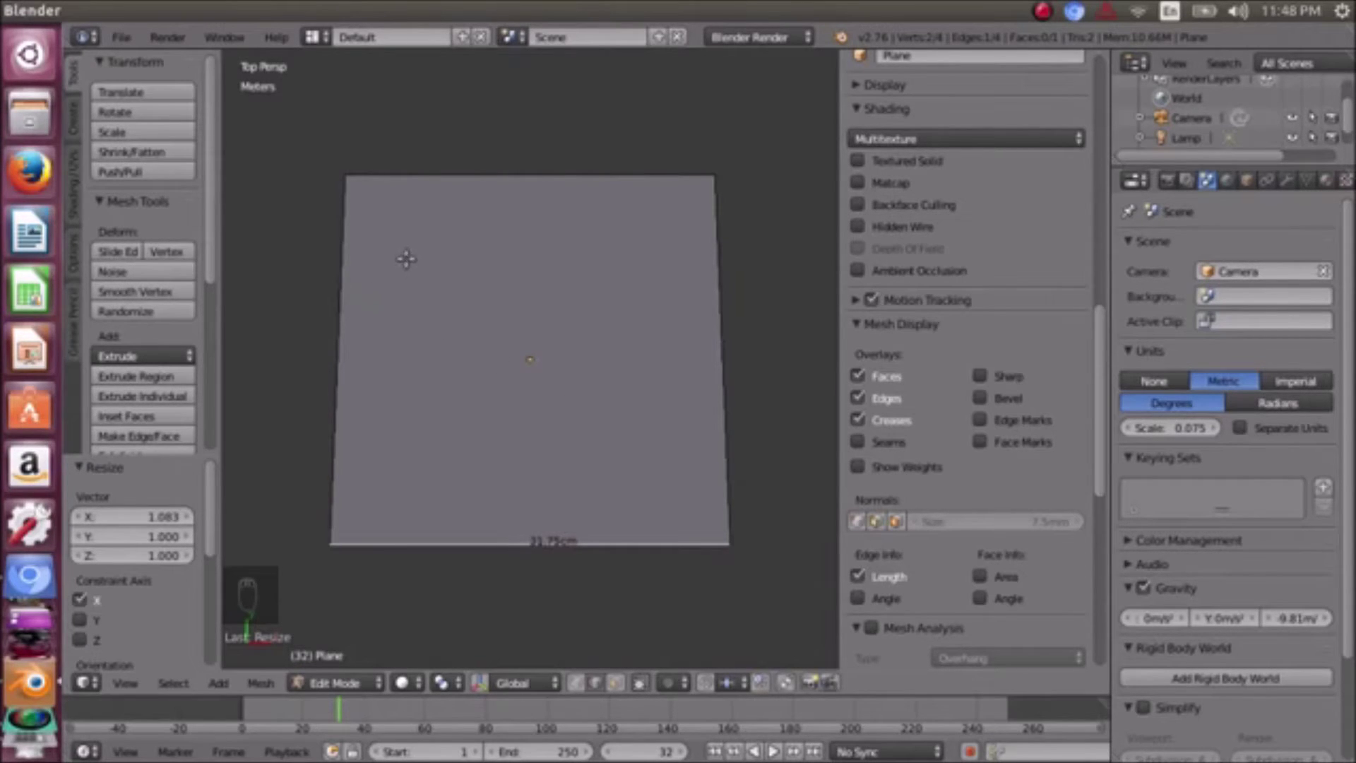
- Select the plane's left edge, convert 5 inches to centimetres with the Google converter in Chromium, and return to Blender
right_click(356, 295)
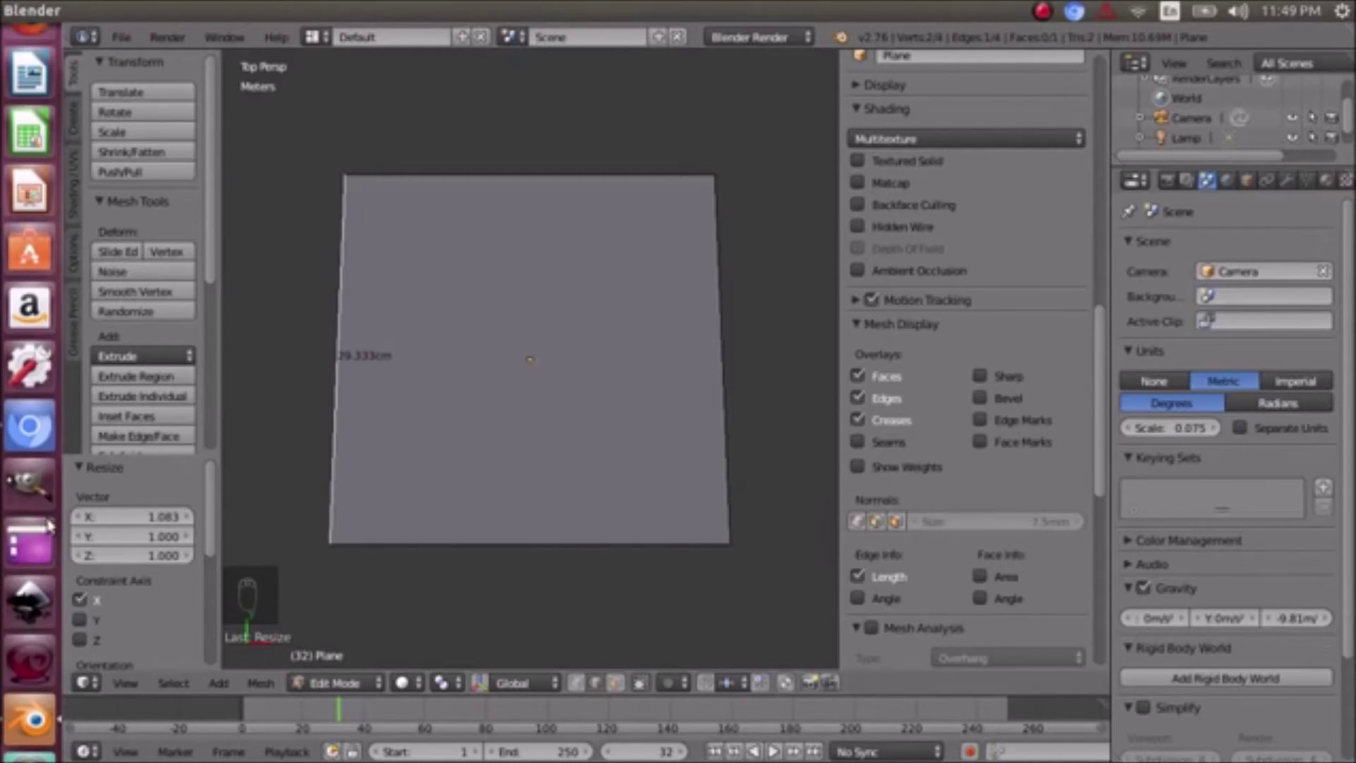
click(43, 427)
click(405, 384)
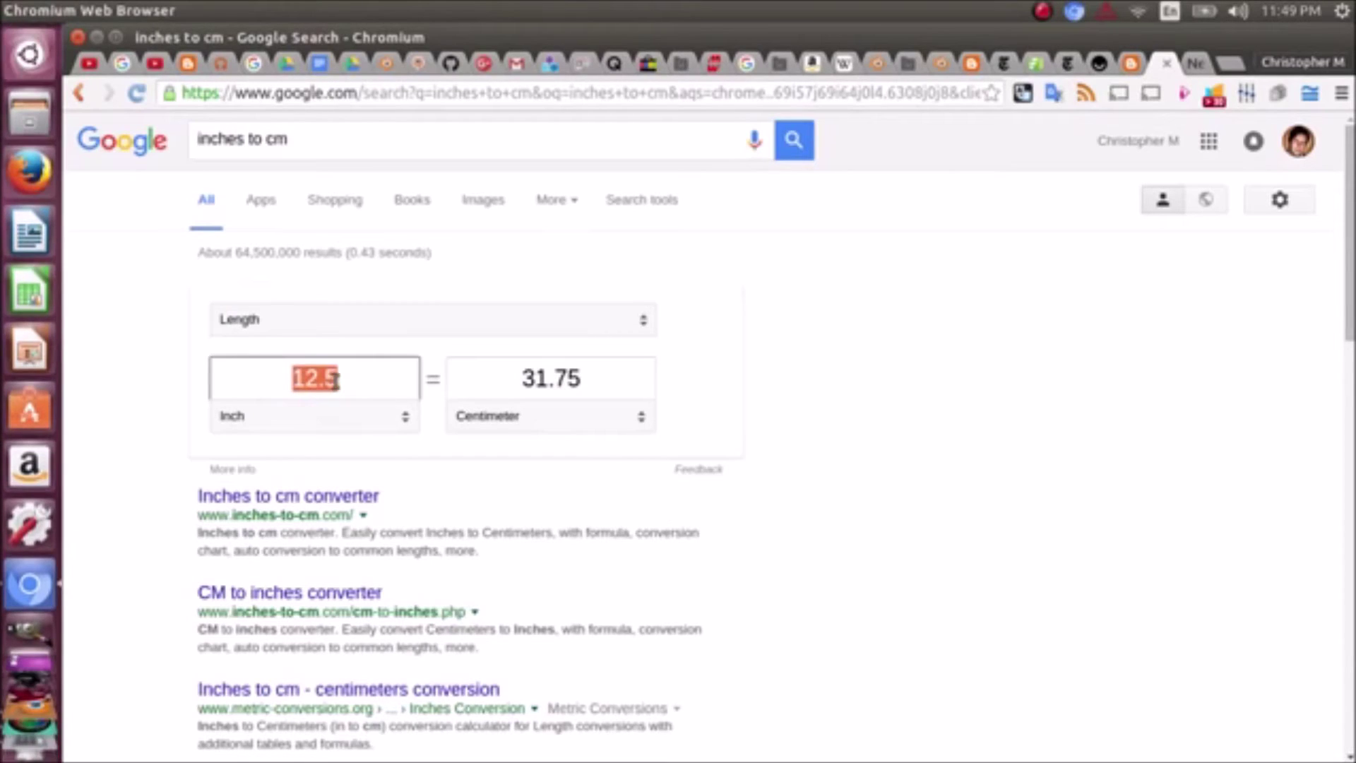
key(BackSpace)
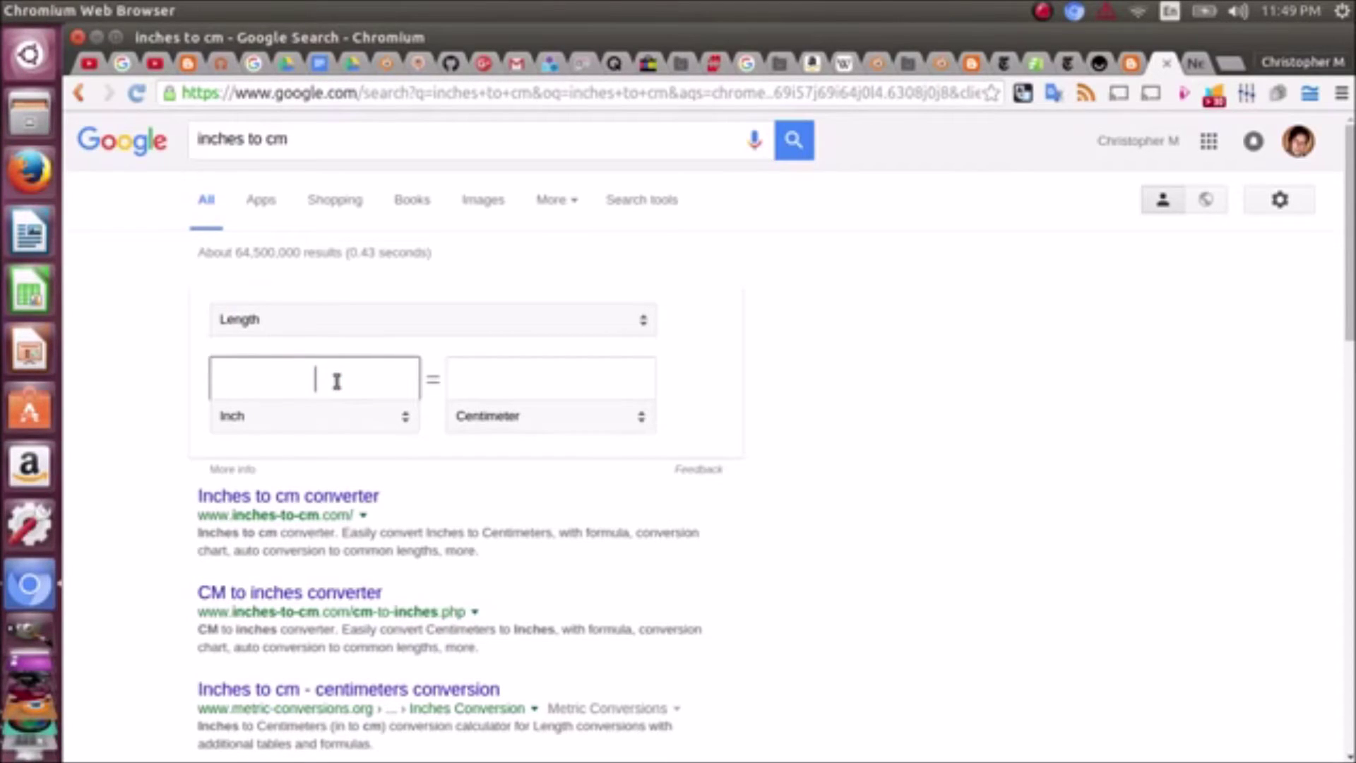
text(5)
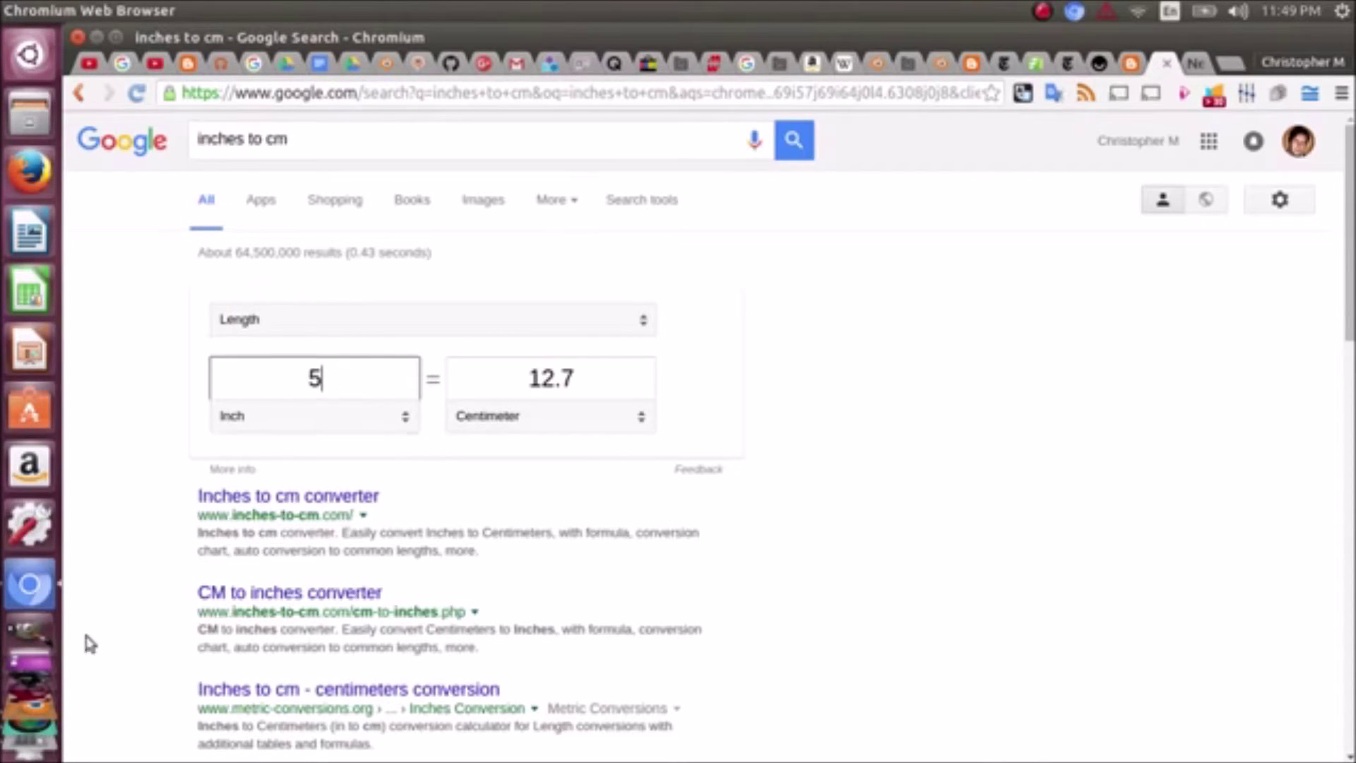
click(24, 570)
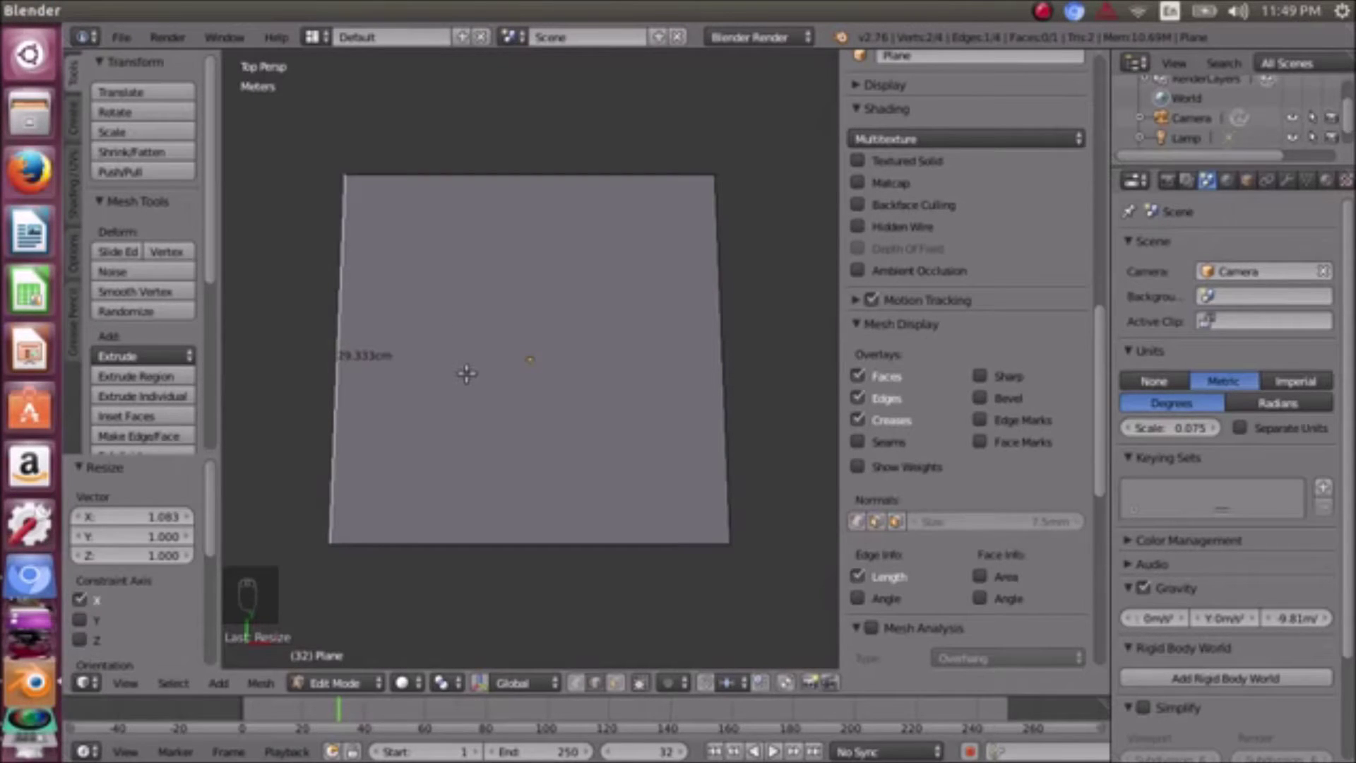
- Try scaling the plane's left edge by a factor of 0.4, and add the right edge to the selection
text(s.4)
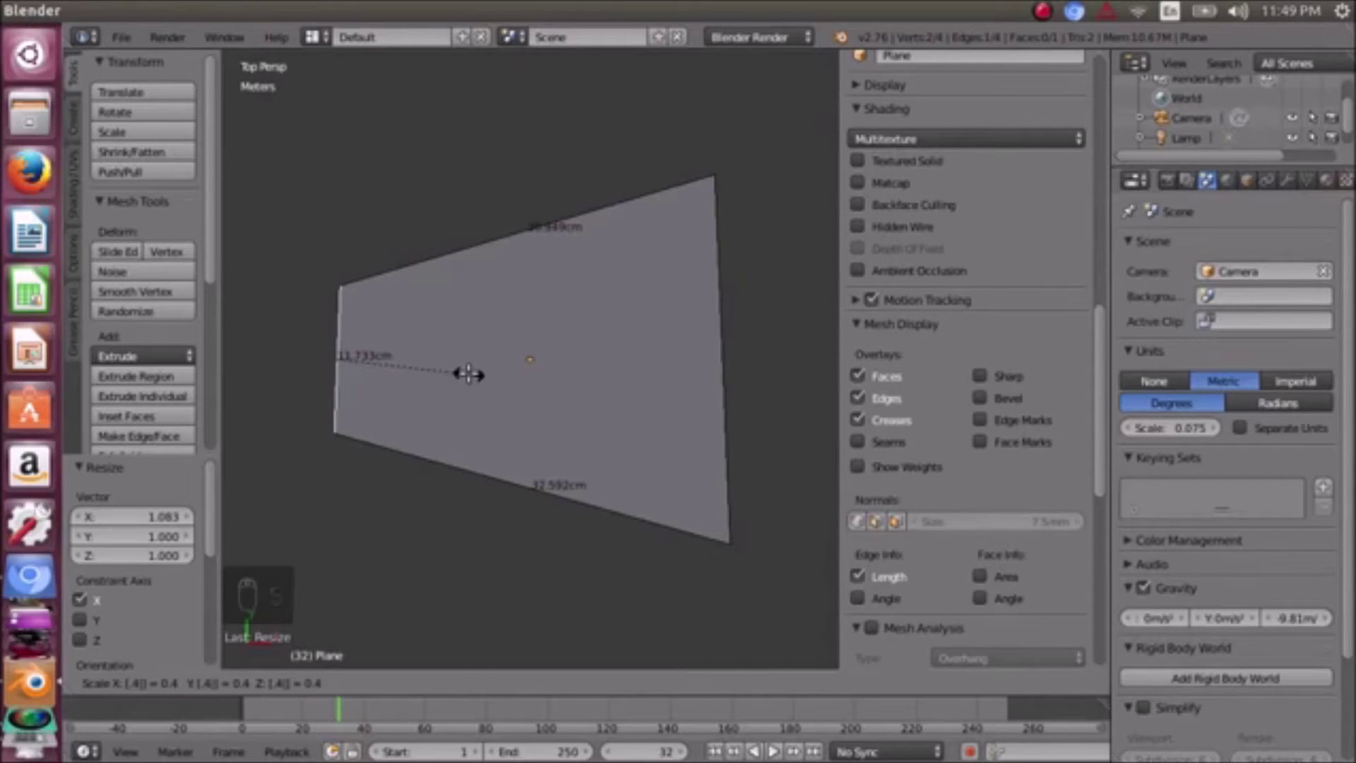
key(Escape)
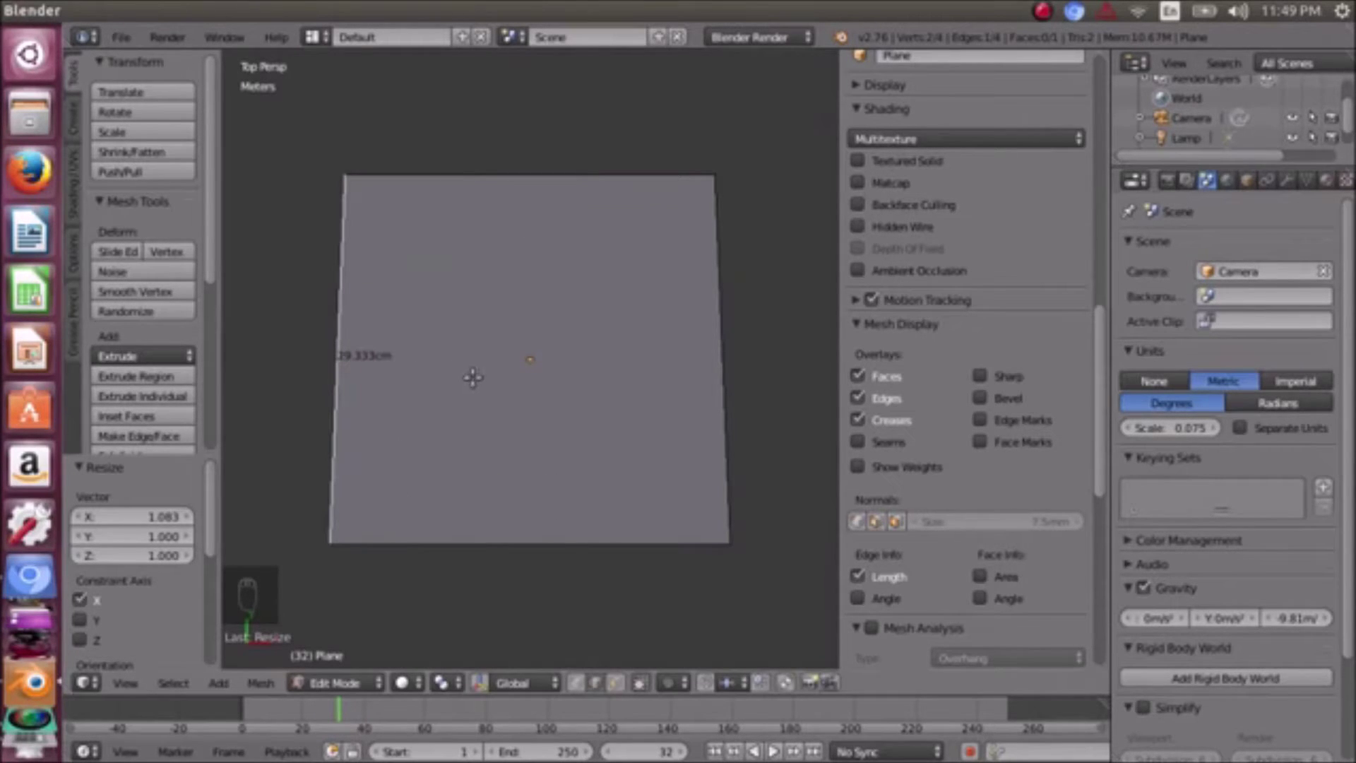
shift+right_click(719, 358)
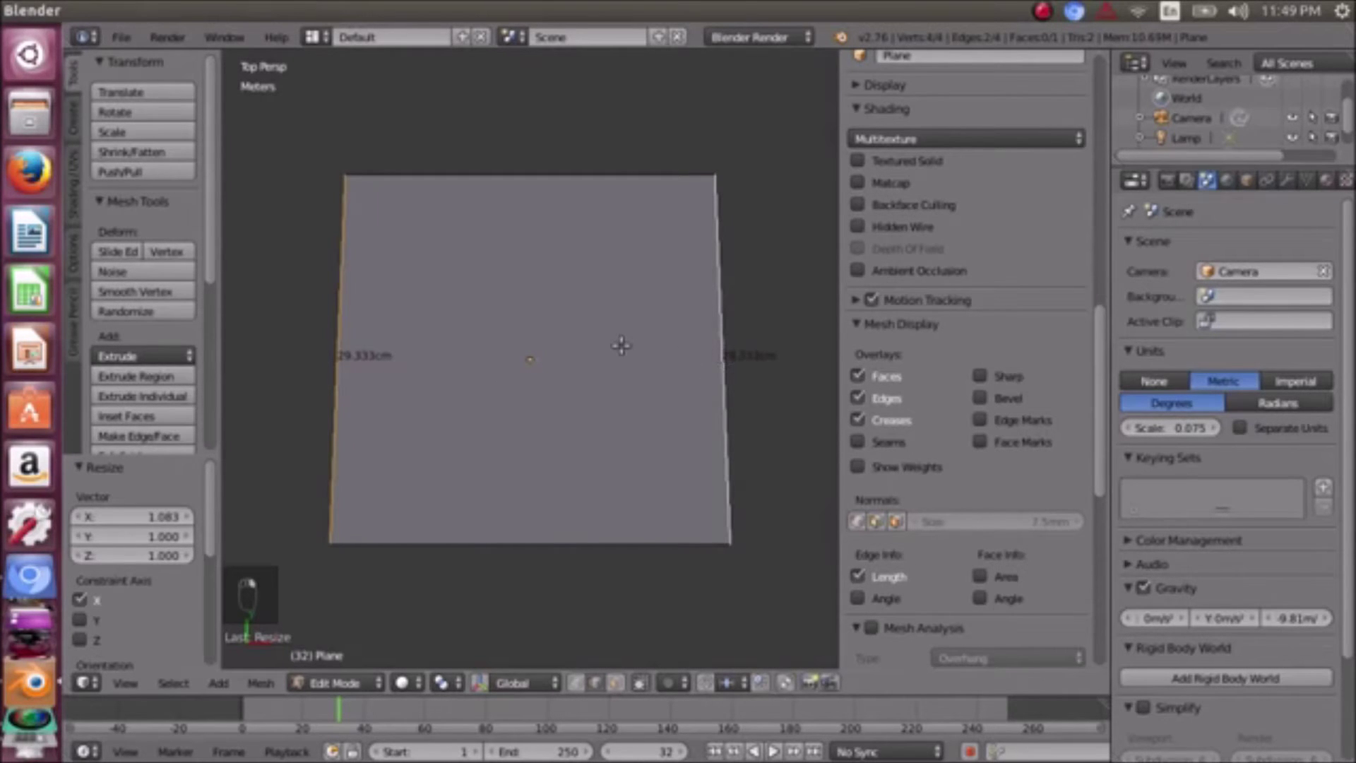
- Try scaling the whole plane along the Y axis by a factor of 0.4, and undo the scaling
key(a)
key(a)
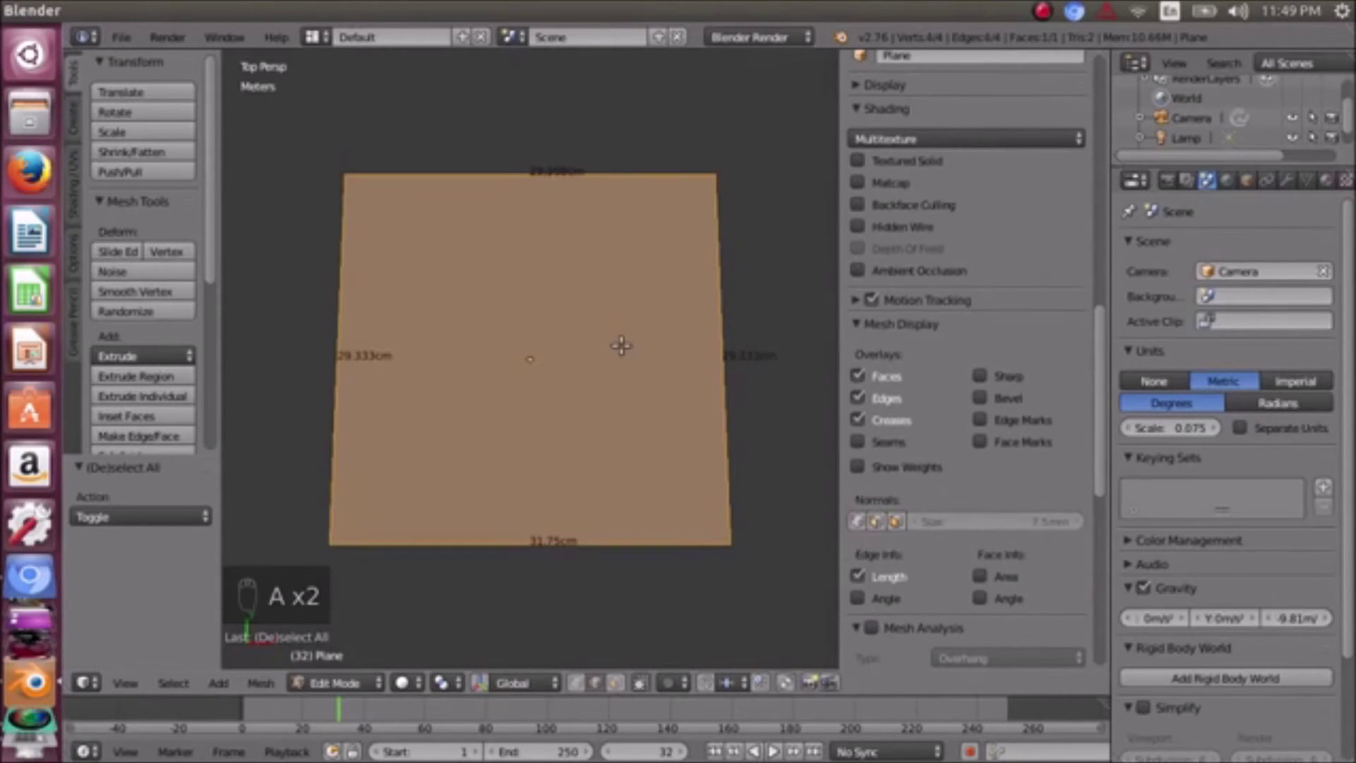
key(s)
key(y)
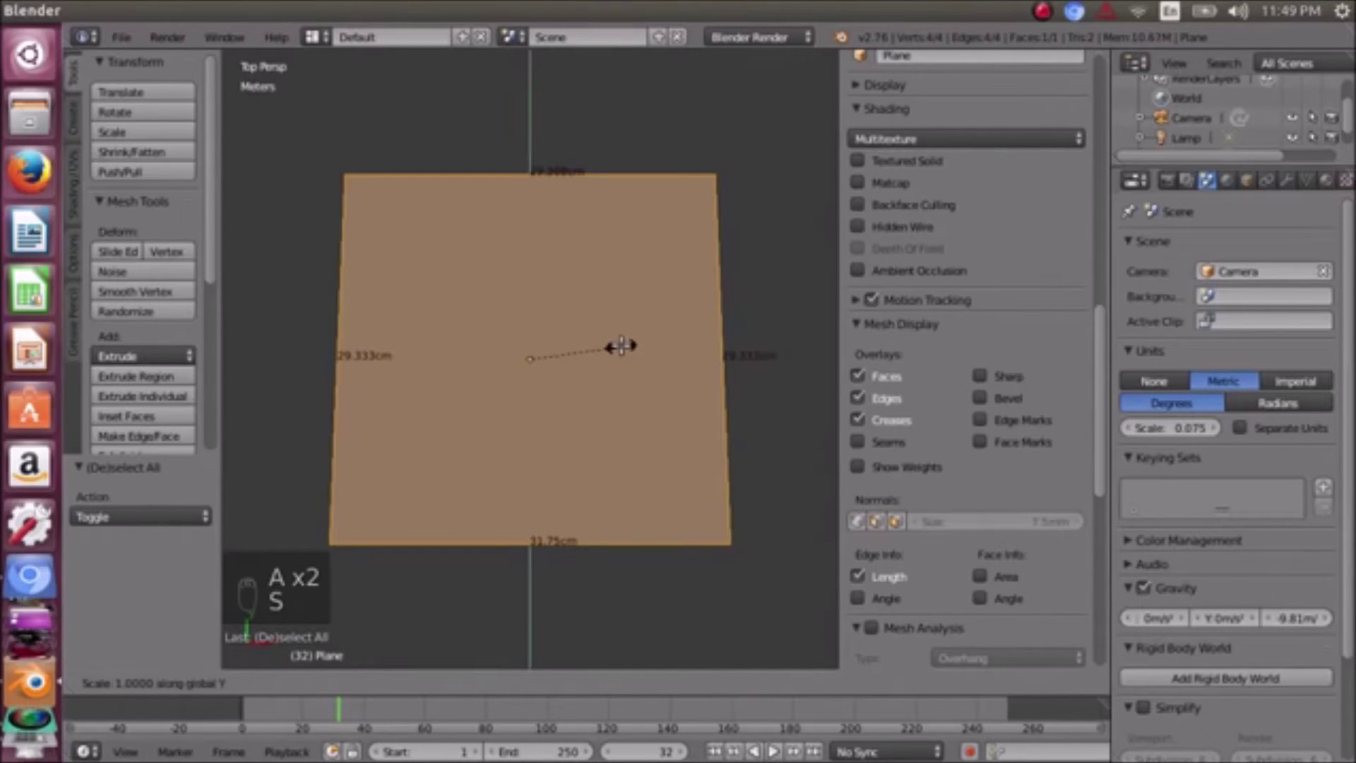
text(.4)
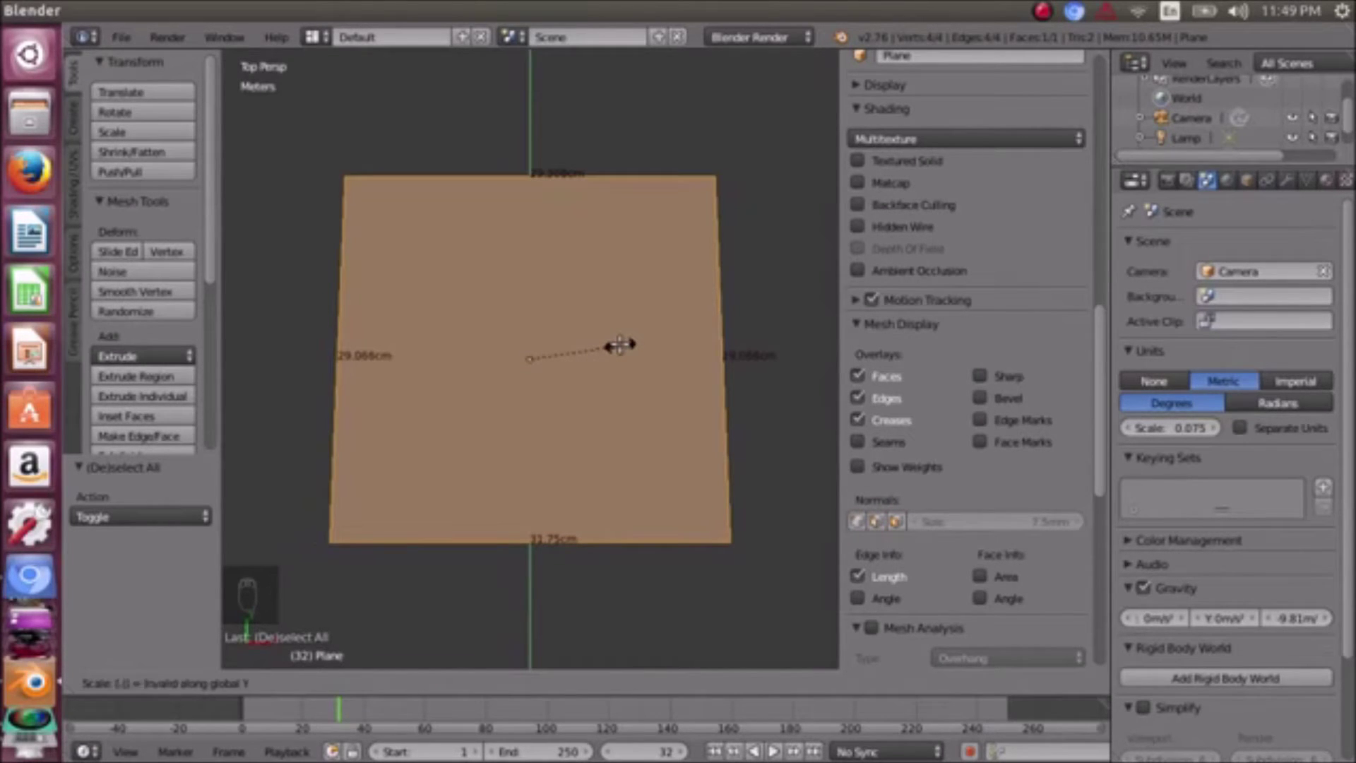
key(BackSpace)
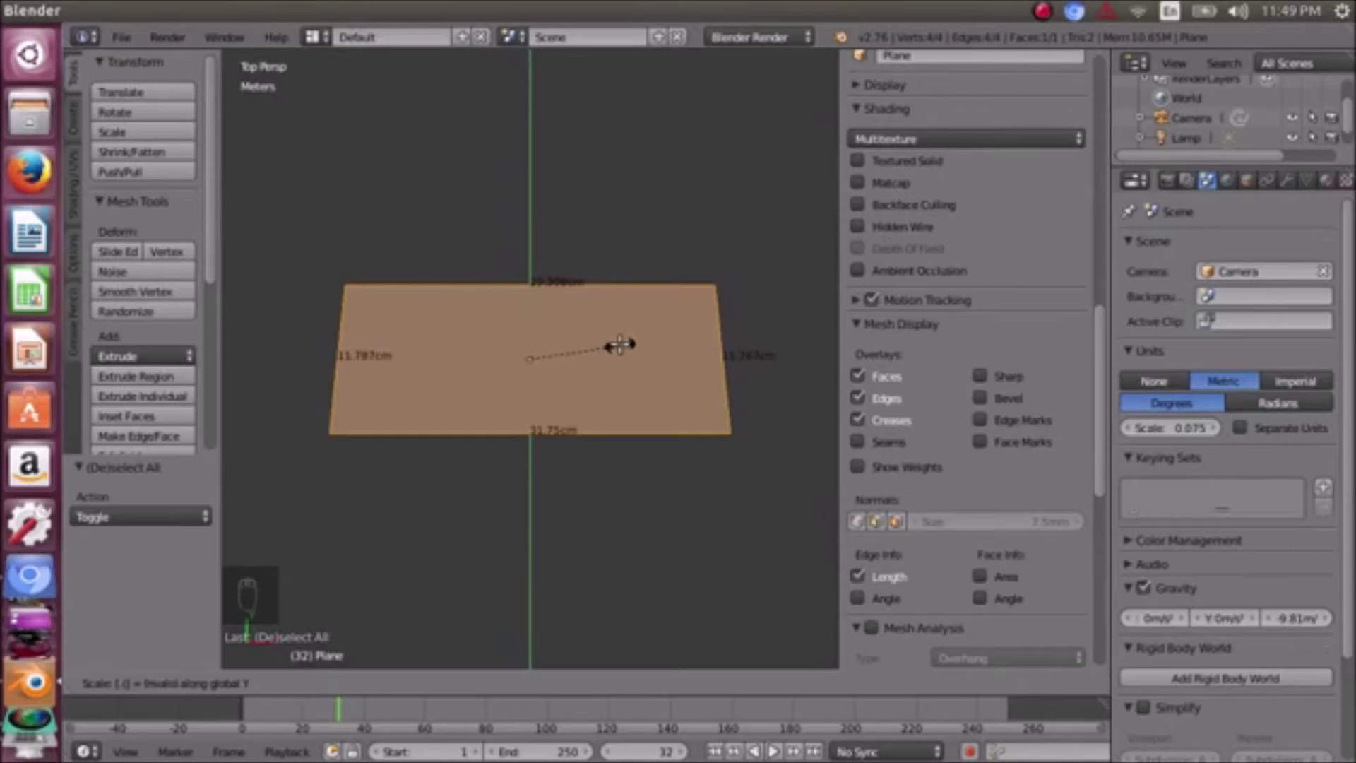
key(Return)
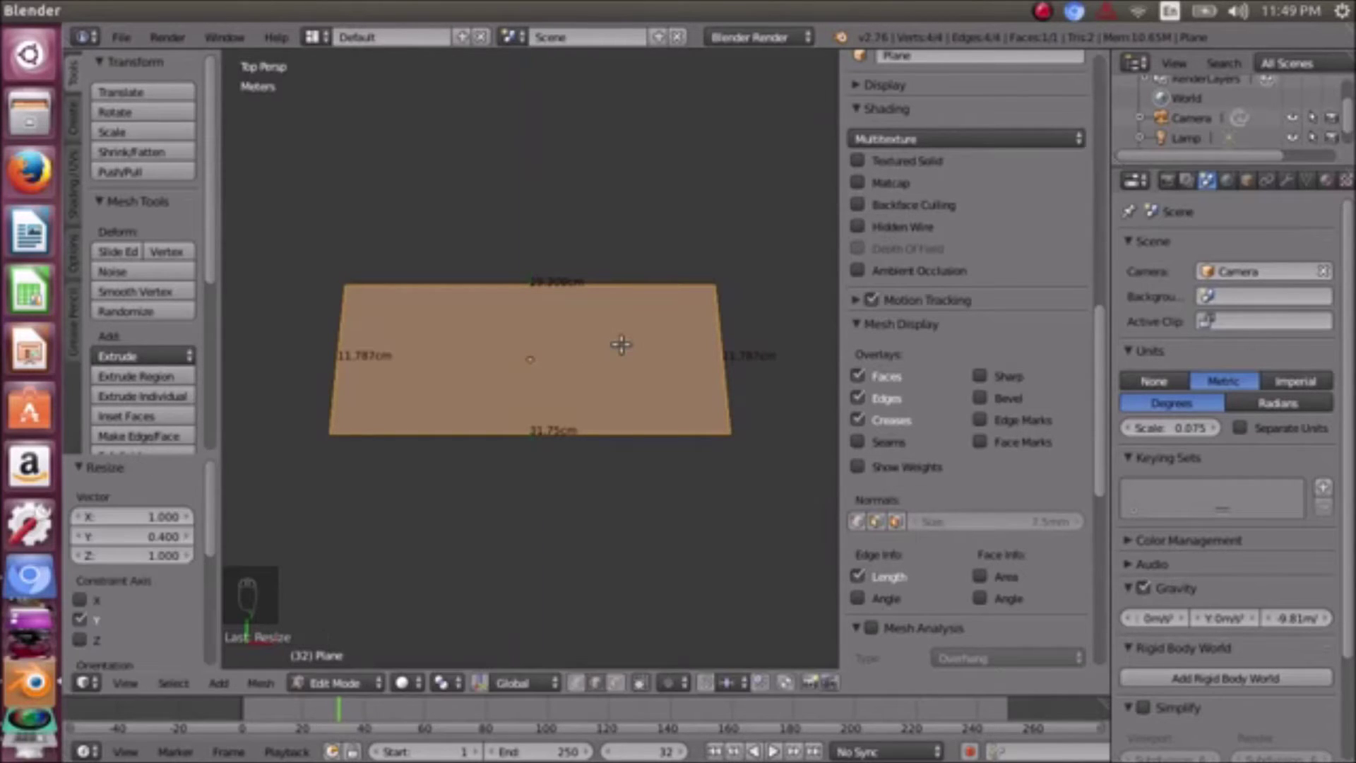
key(ctrl+z)
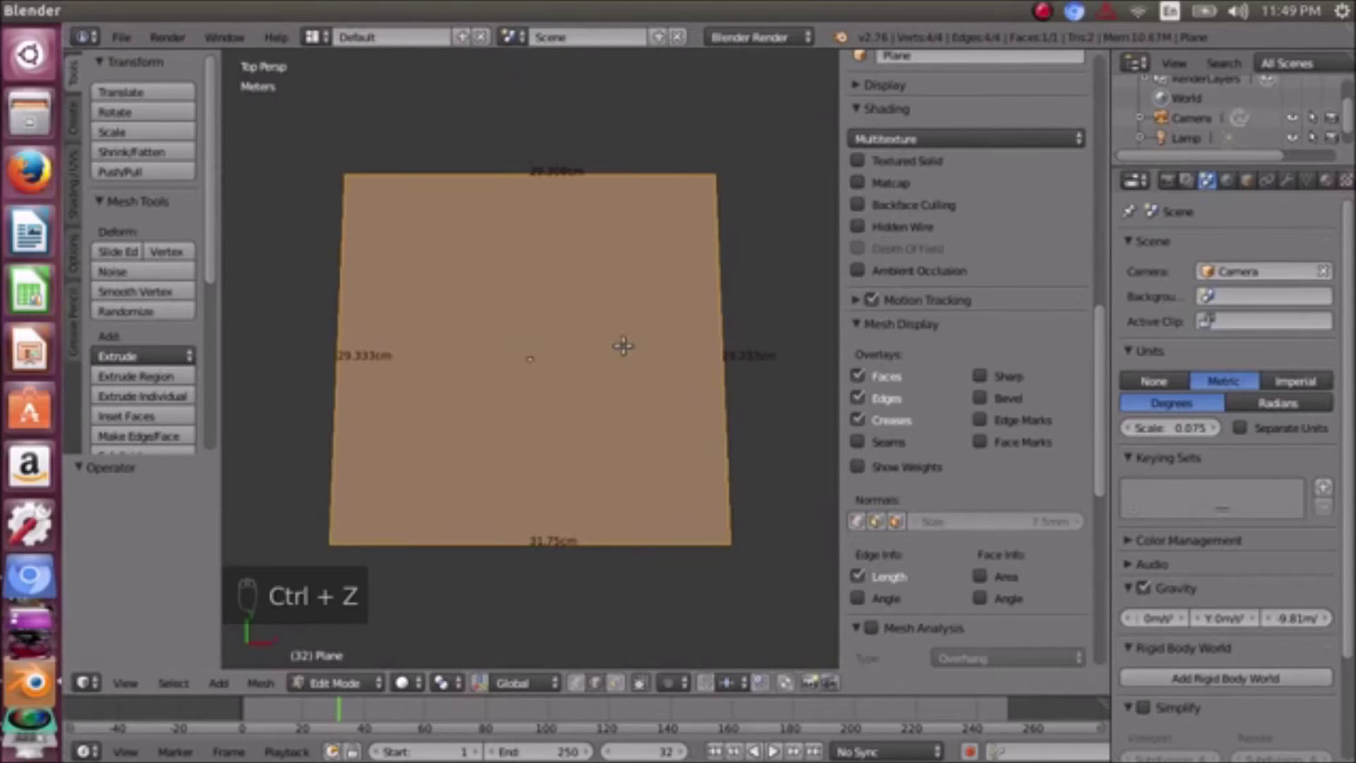
- Undo the earlier selection changes and the lower edge's X-axis scaling to restore the square plane
key(KP_7)
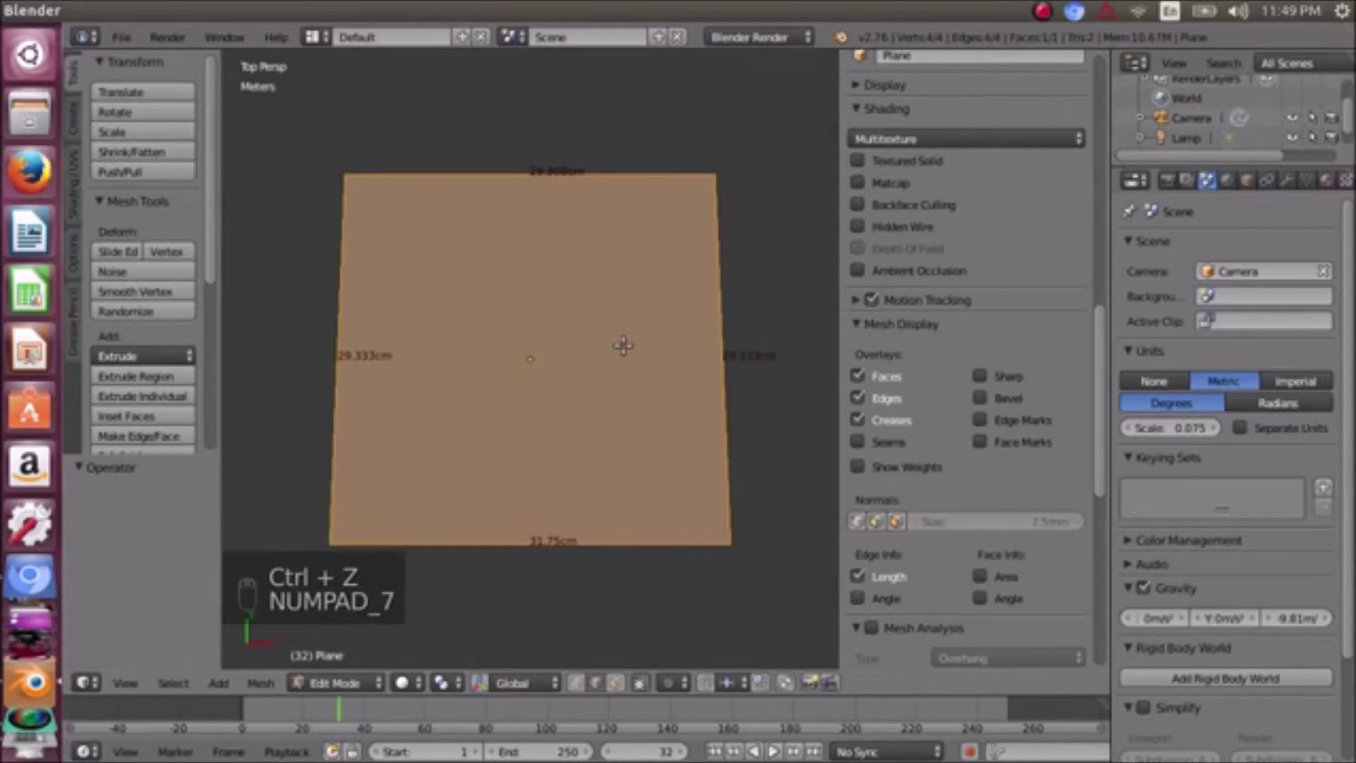
middle_drag(654, 142, 603, 212)
scroll(642, 147, down, 2)
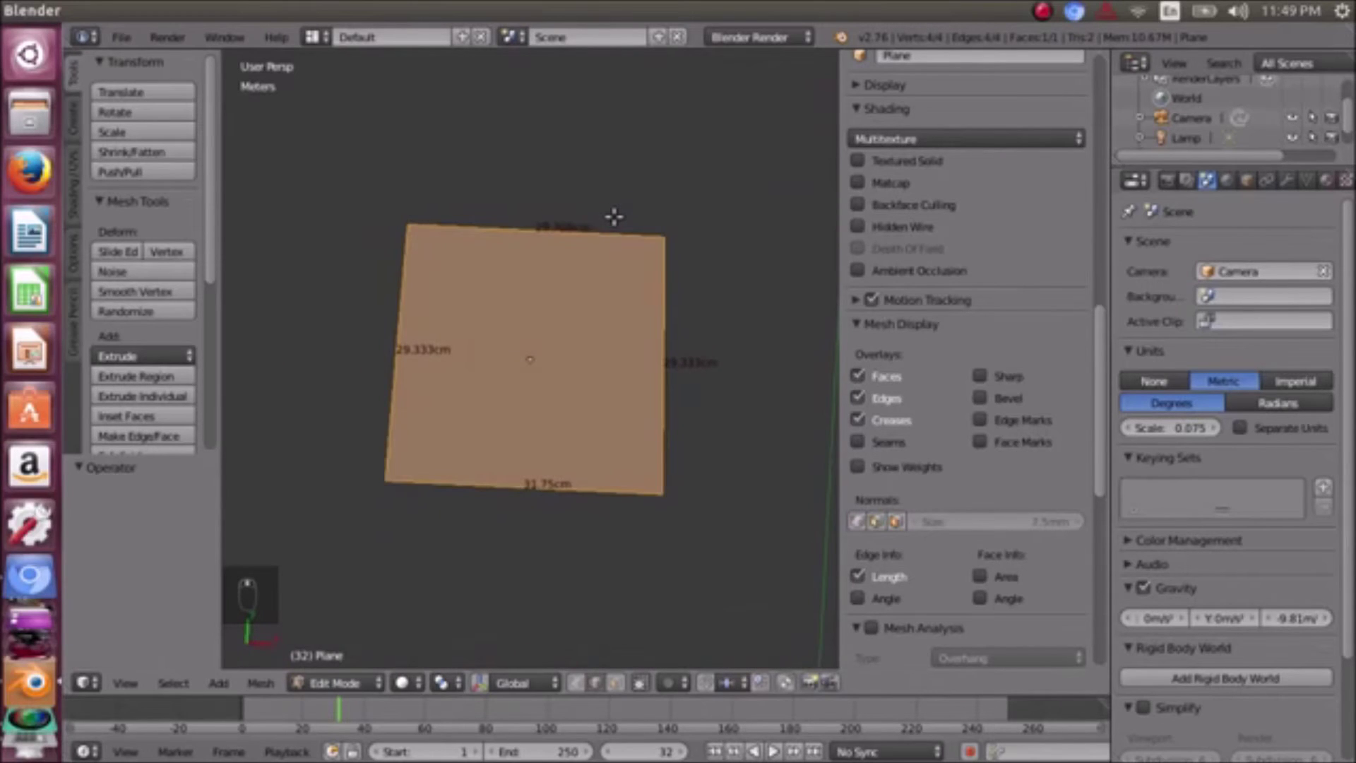
key(KP_7)
key(KP_Decimal)
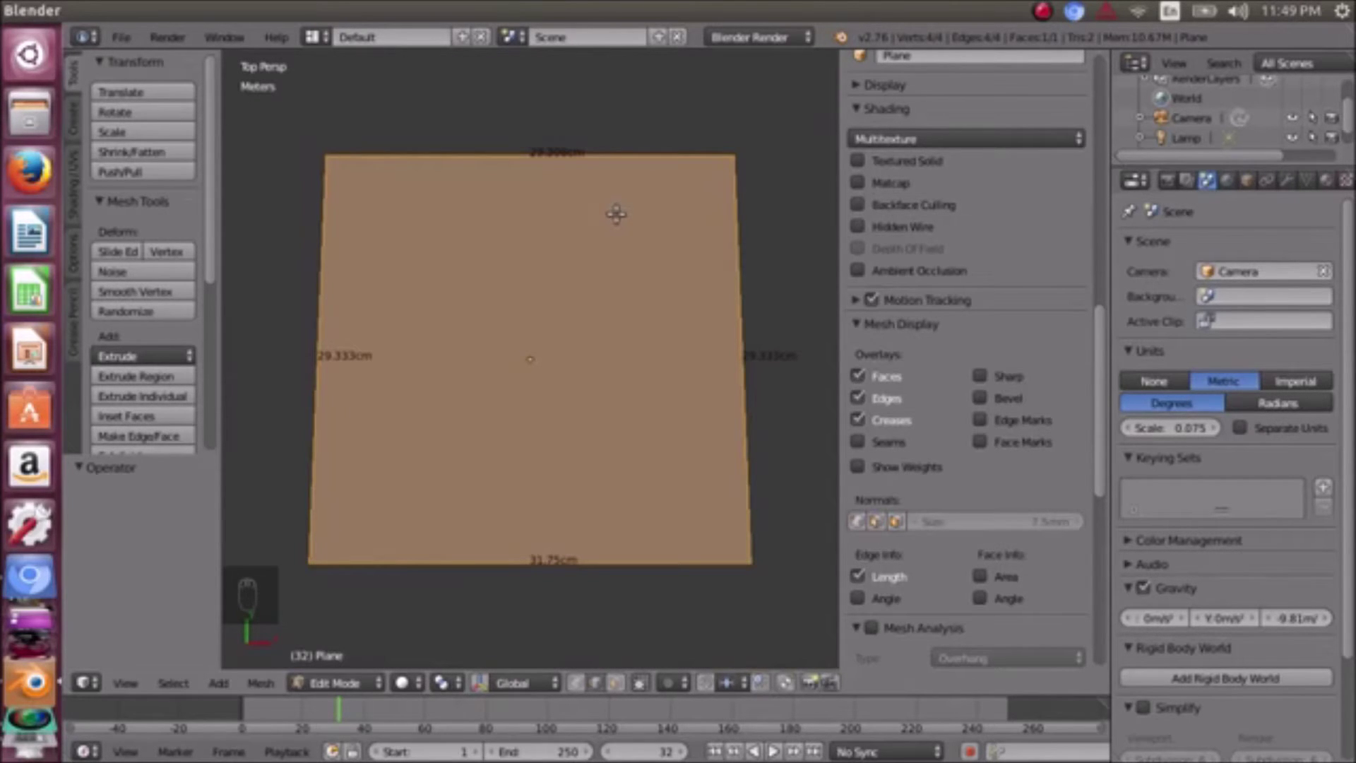
key(ctrl+z)
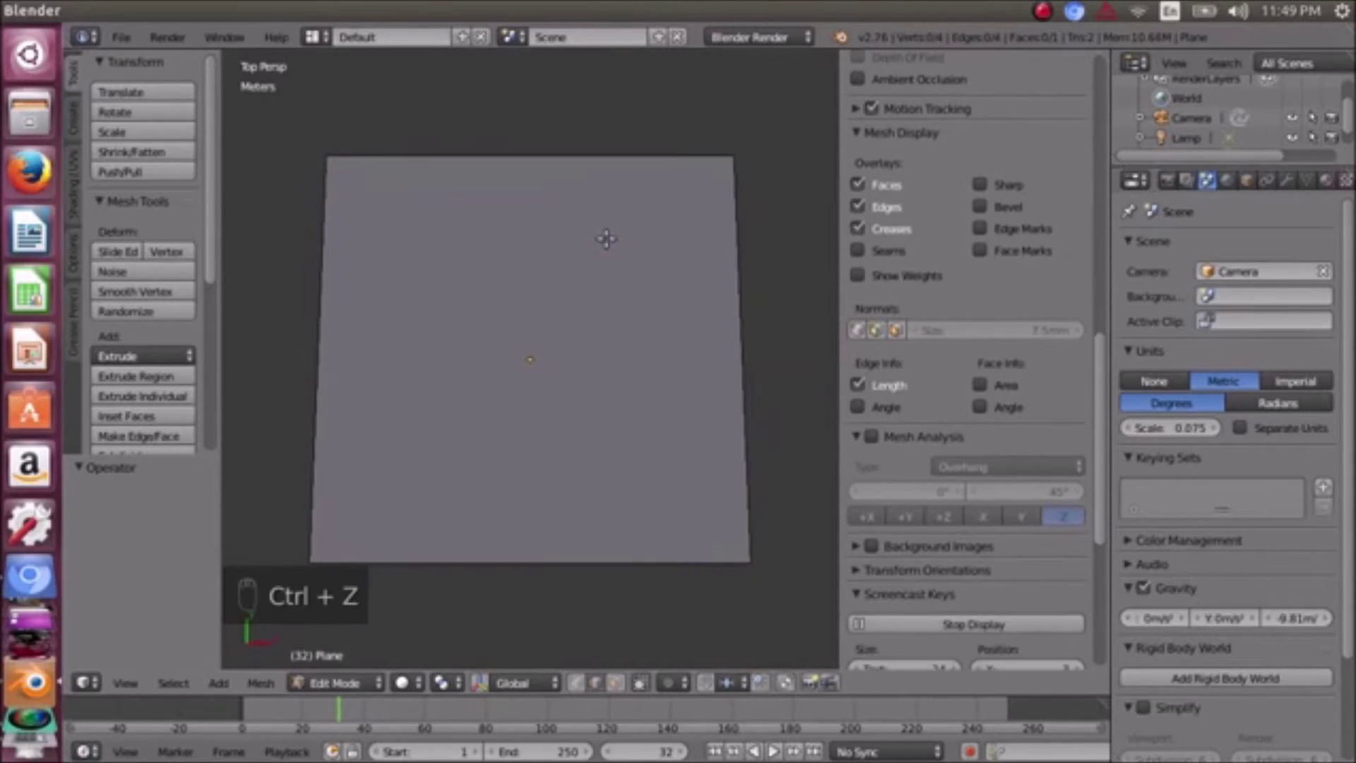
key(ctrl+z)
key(ctrl+z)
key(ctrl+z)
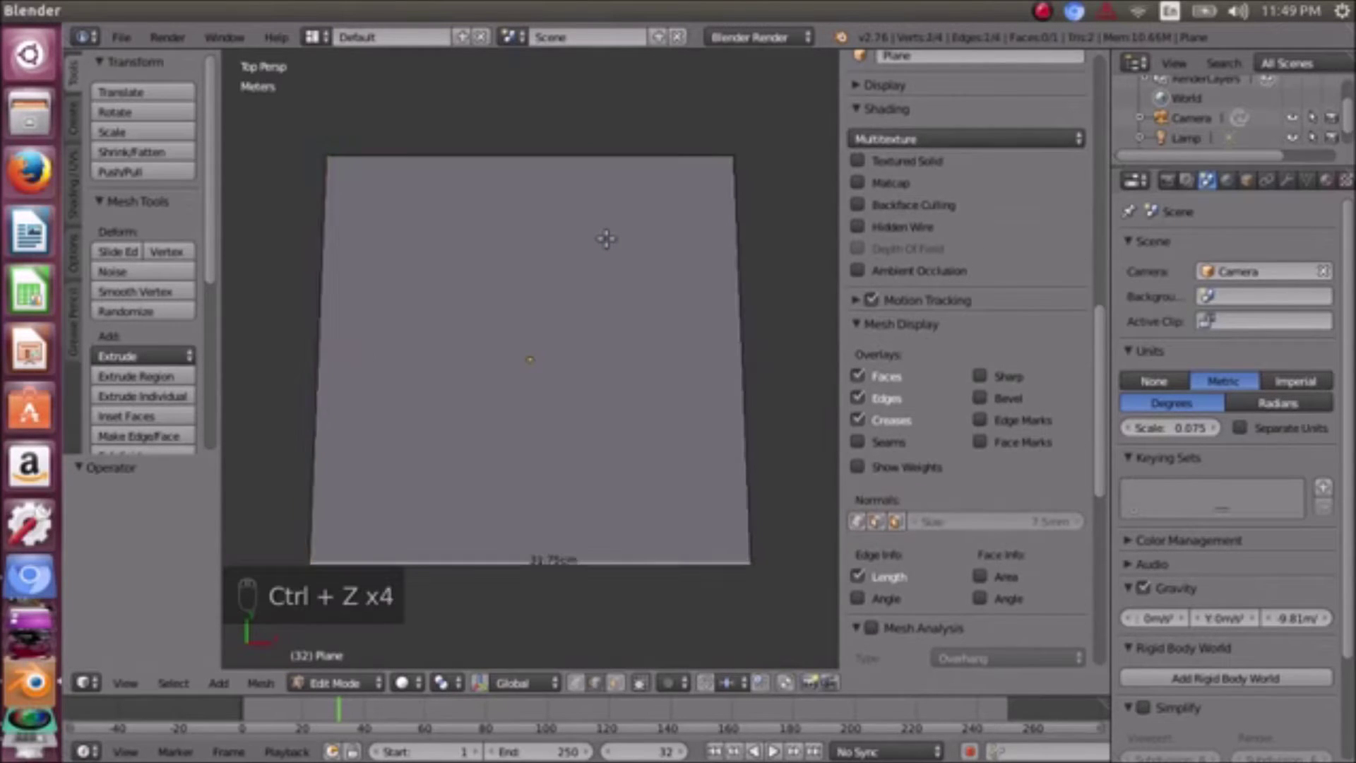
key(ctrl+z)
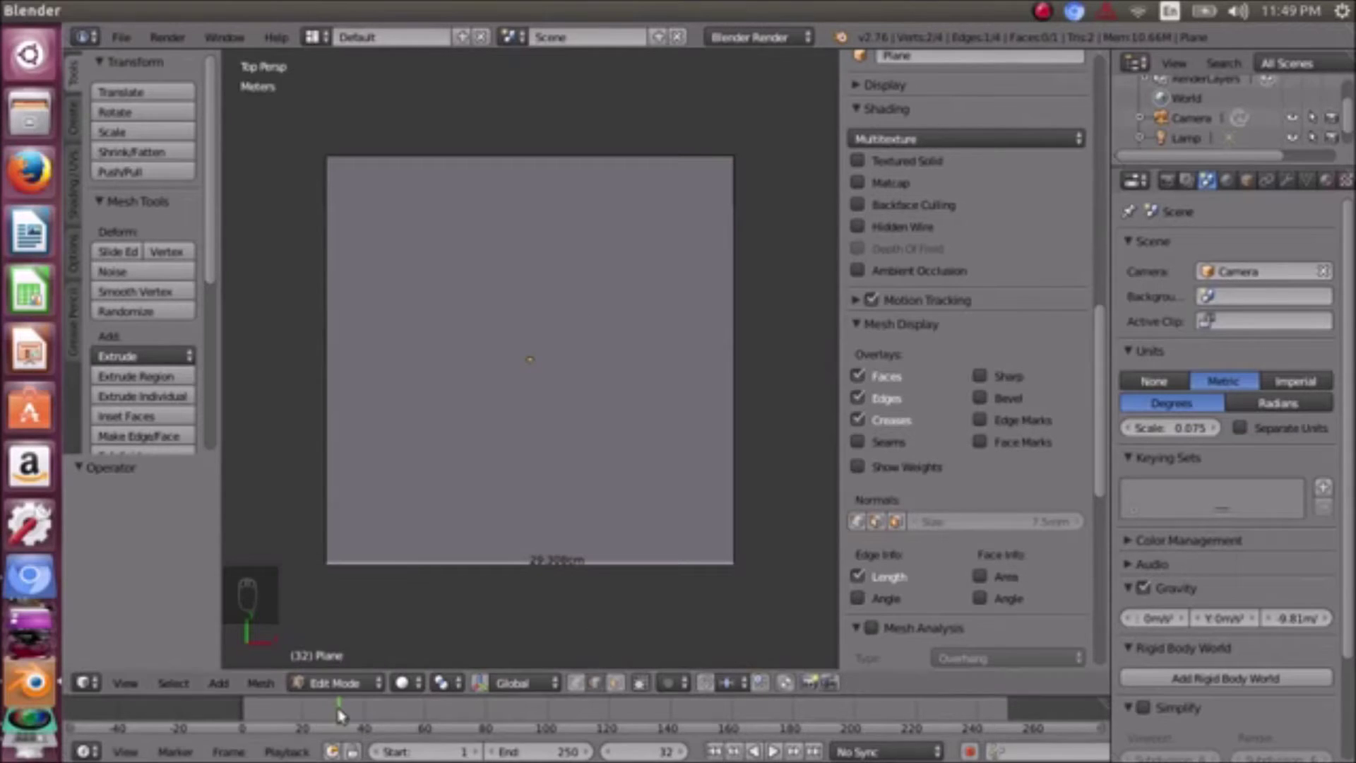
click(338, 683)
click(358, 661)
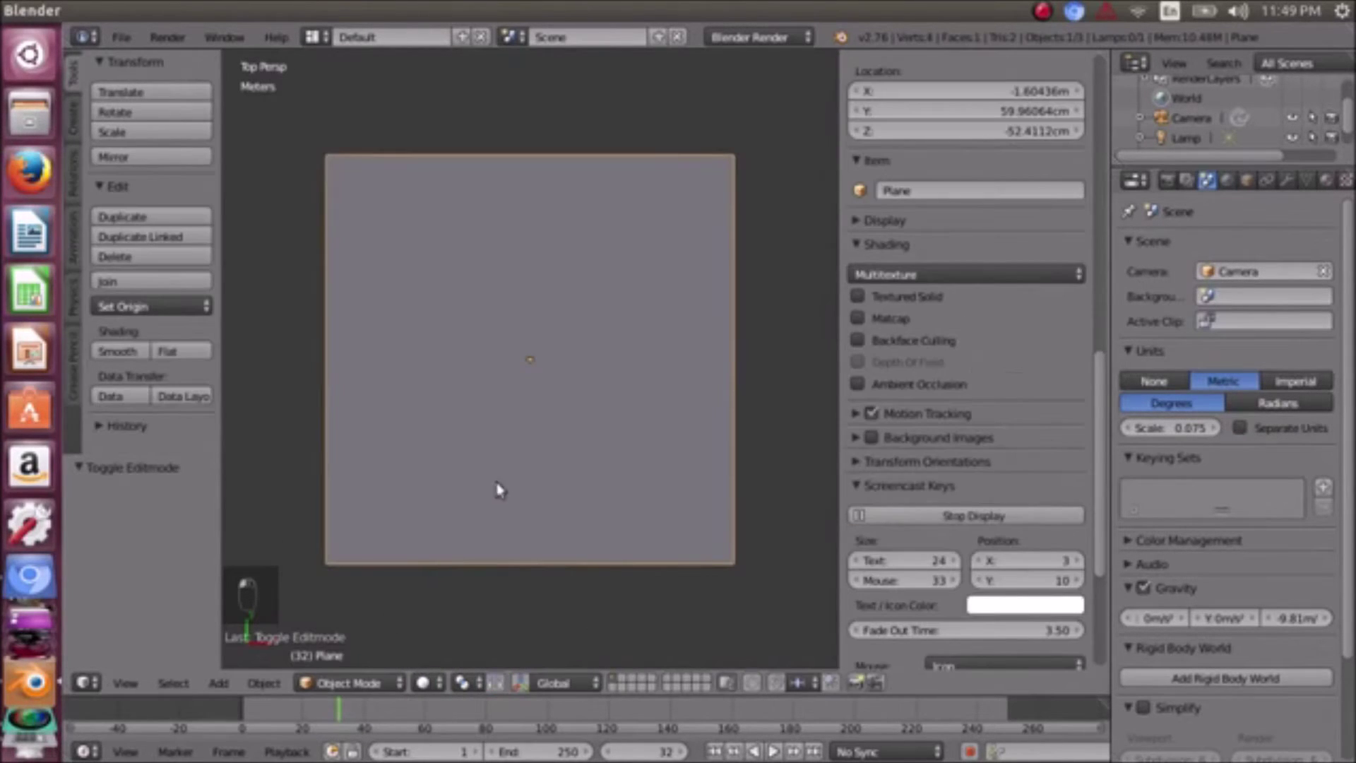
key(s)
key(x)
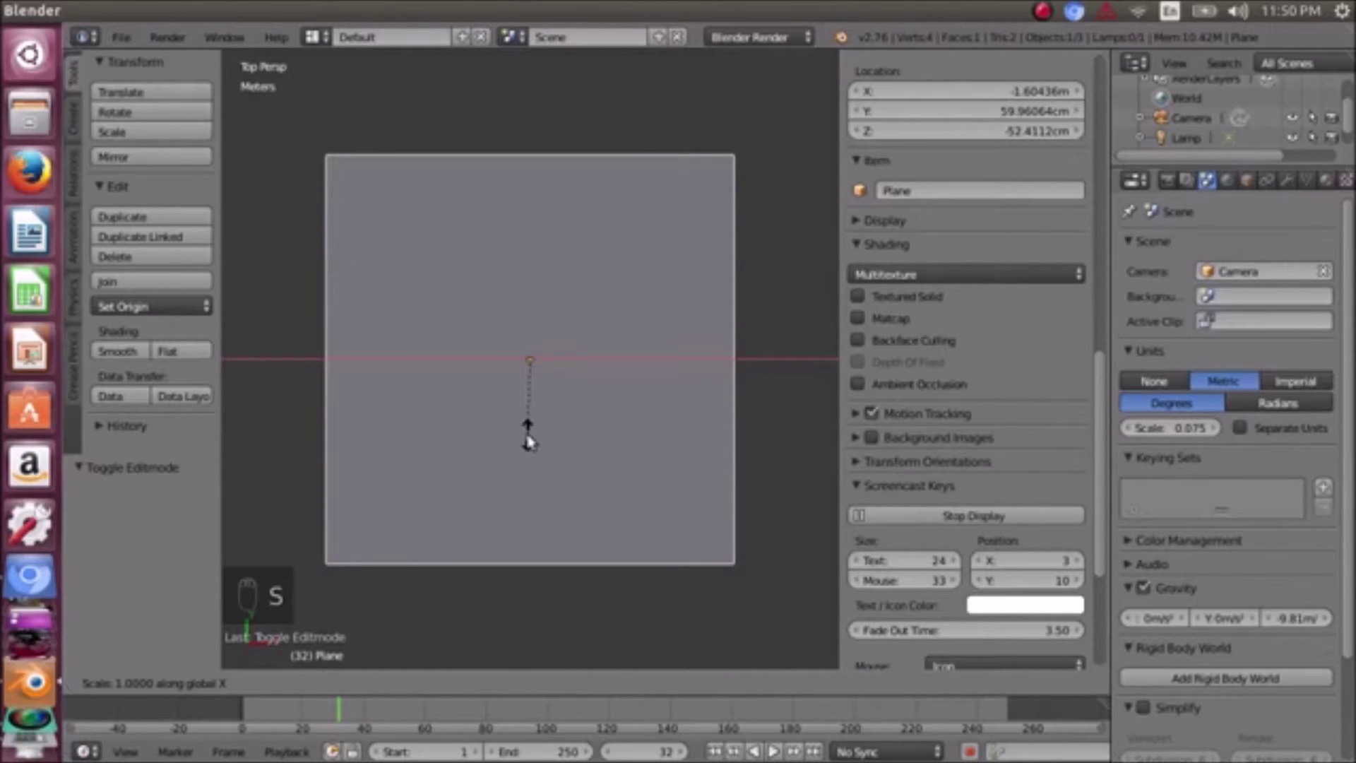
text(1.0)
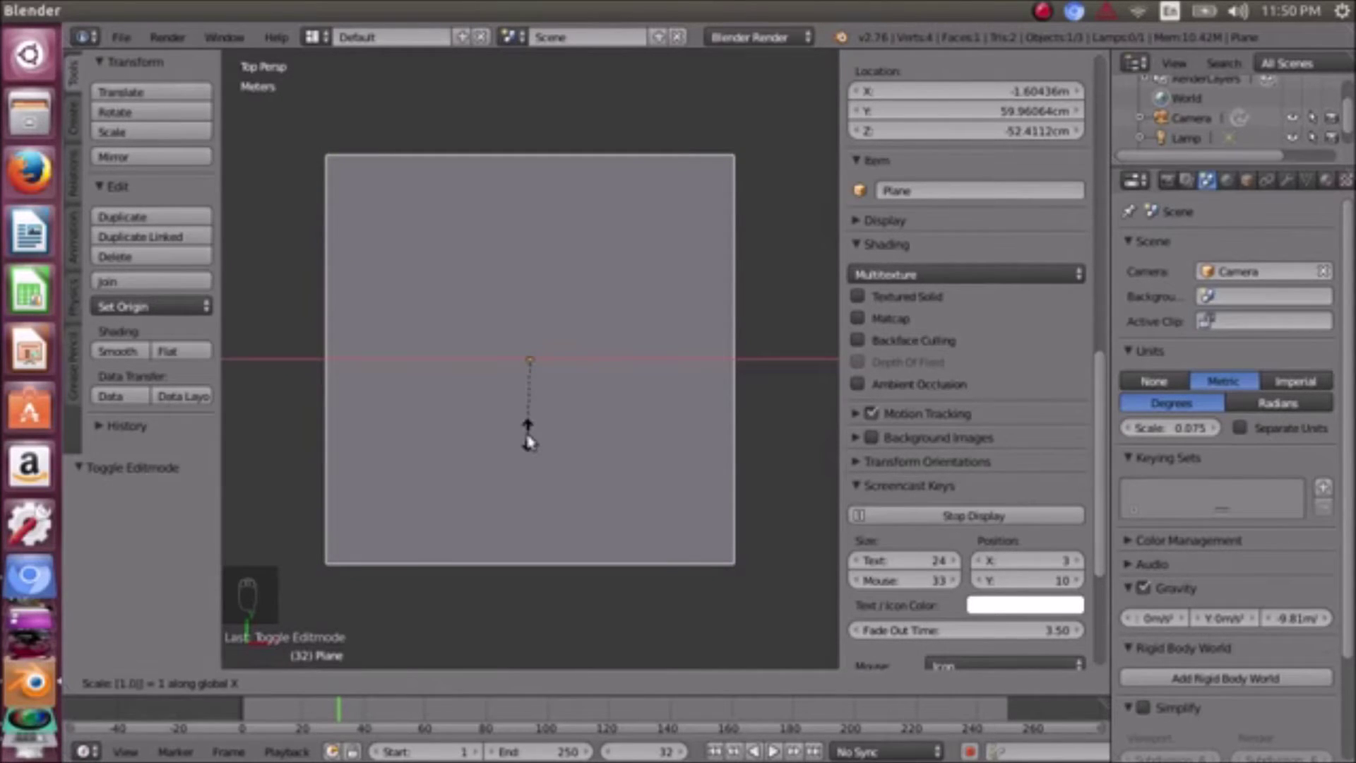
text(4)
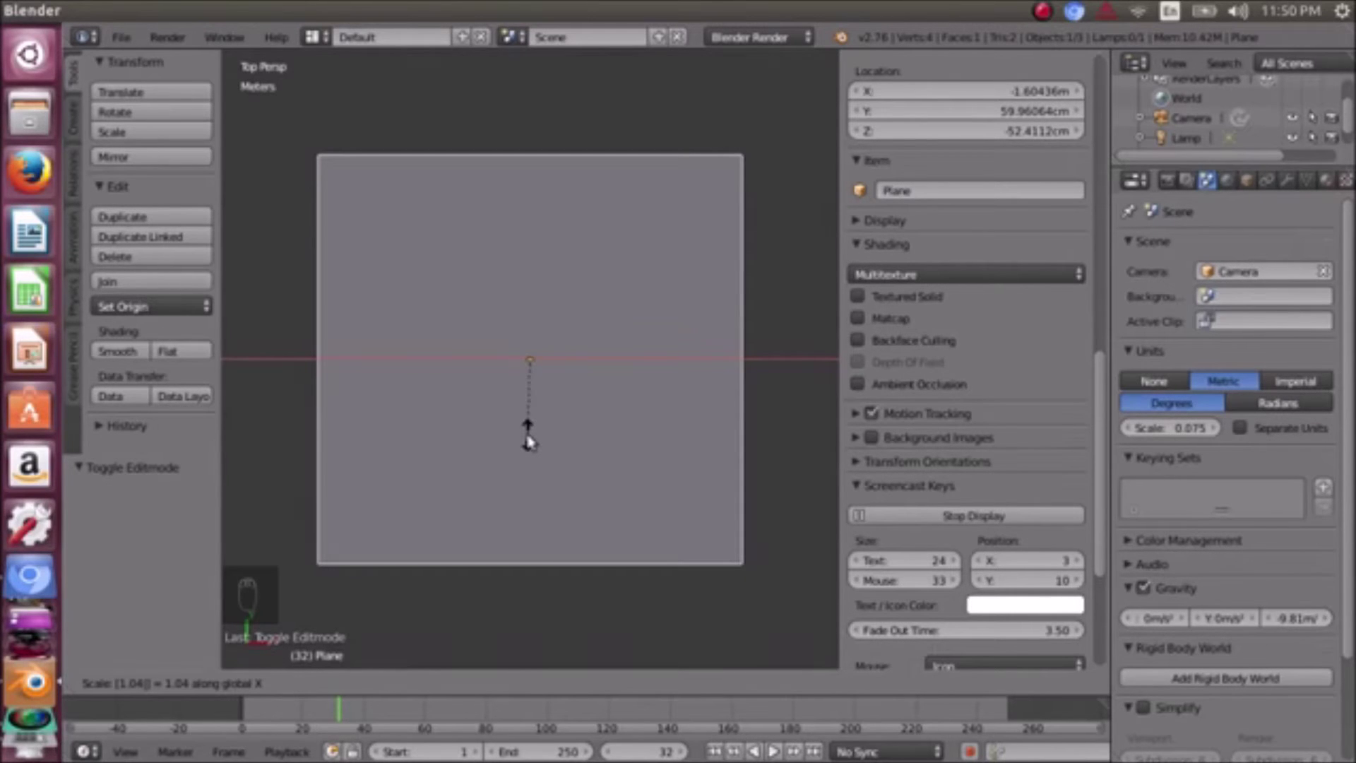
key(Escape)
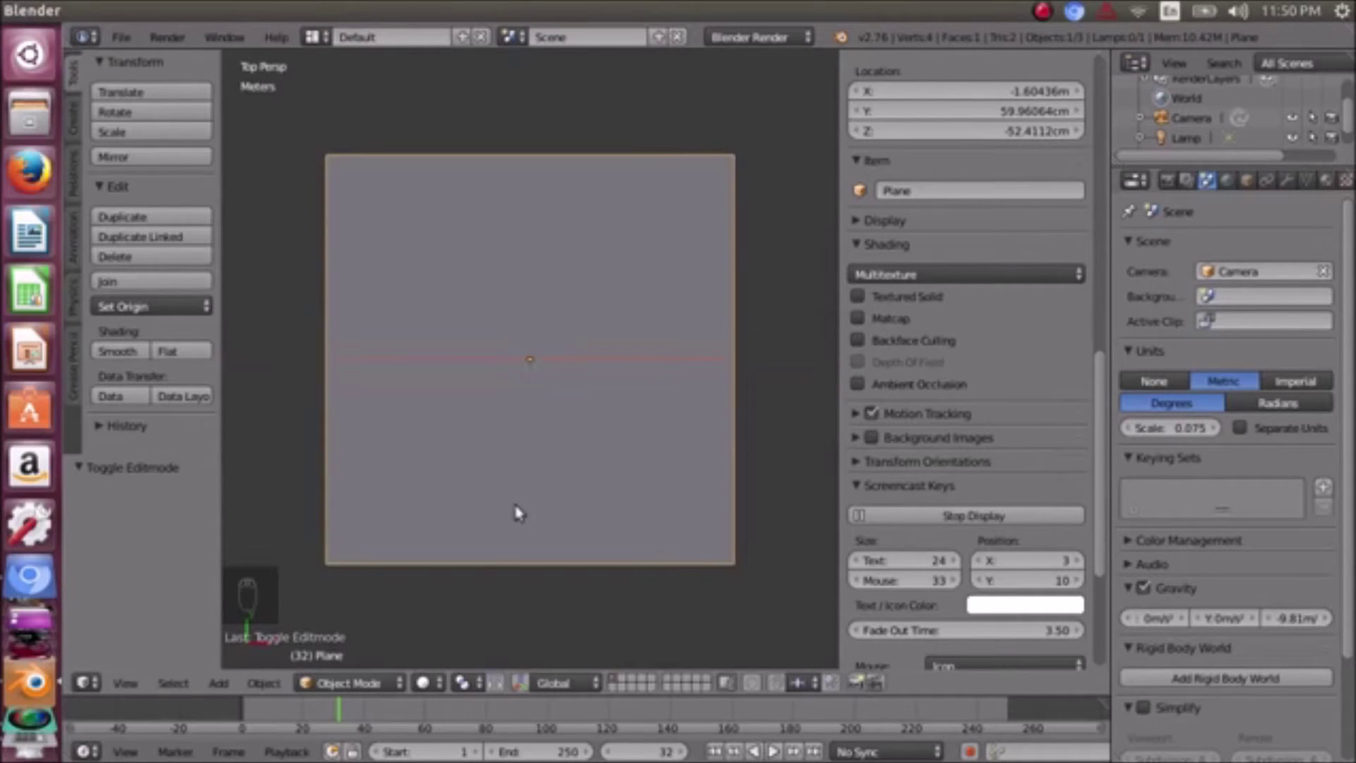
click(339, 682)
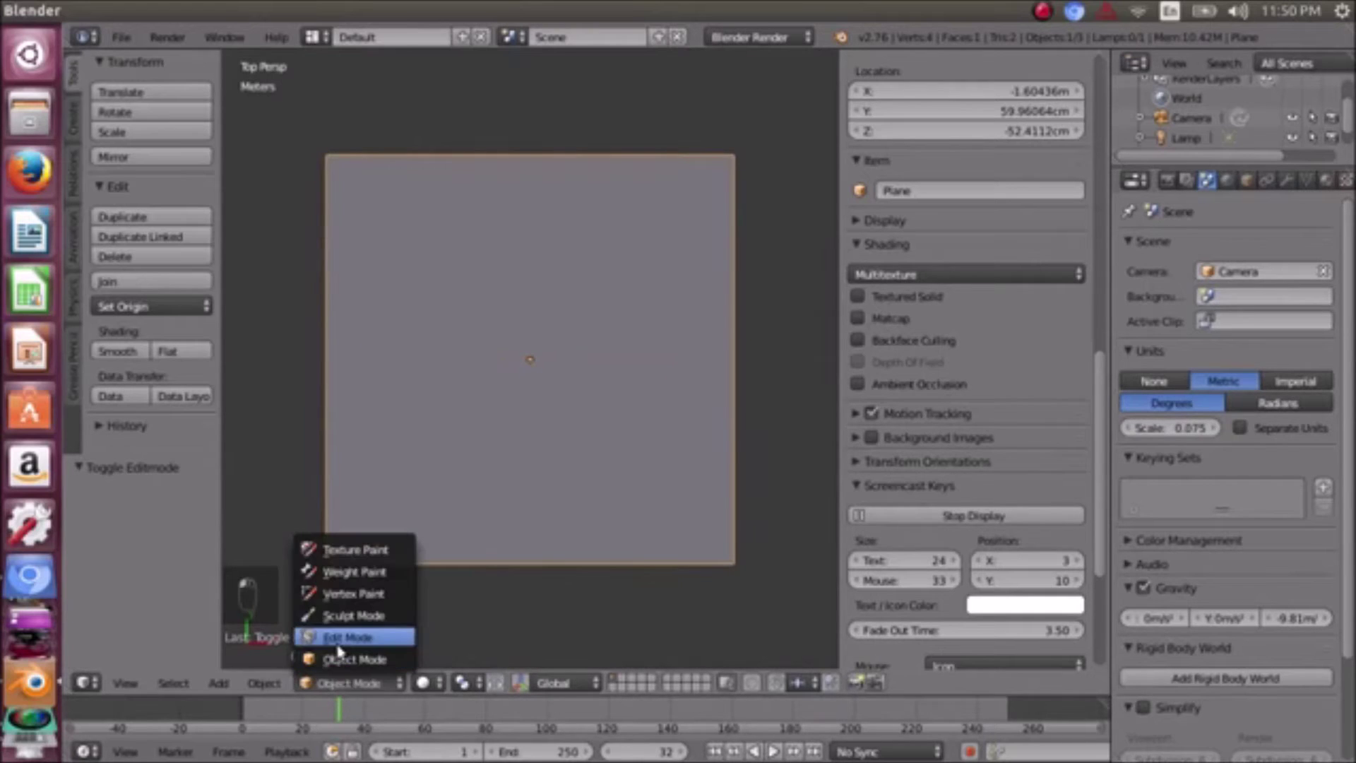
click(329, 638)
- Select the whole plane in Edit Mode and scale it along the X axis by 1.08333 to a width of 31.75 cm
key(a)
key(a)
key(a)
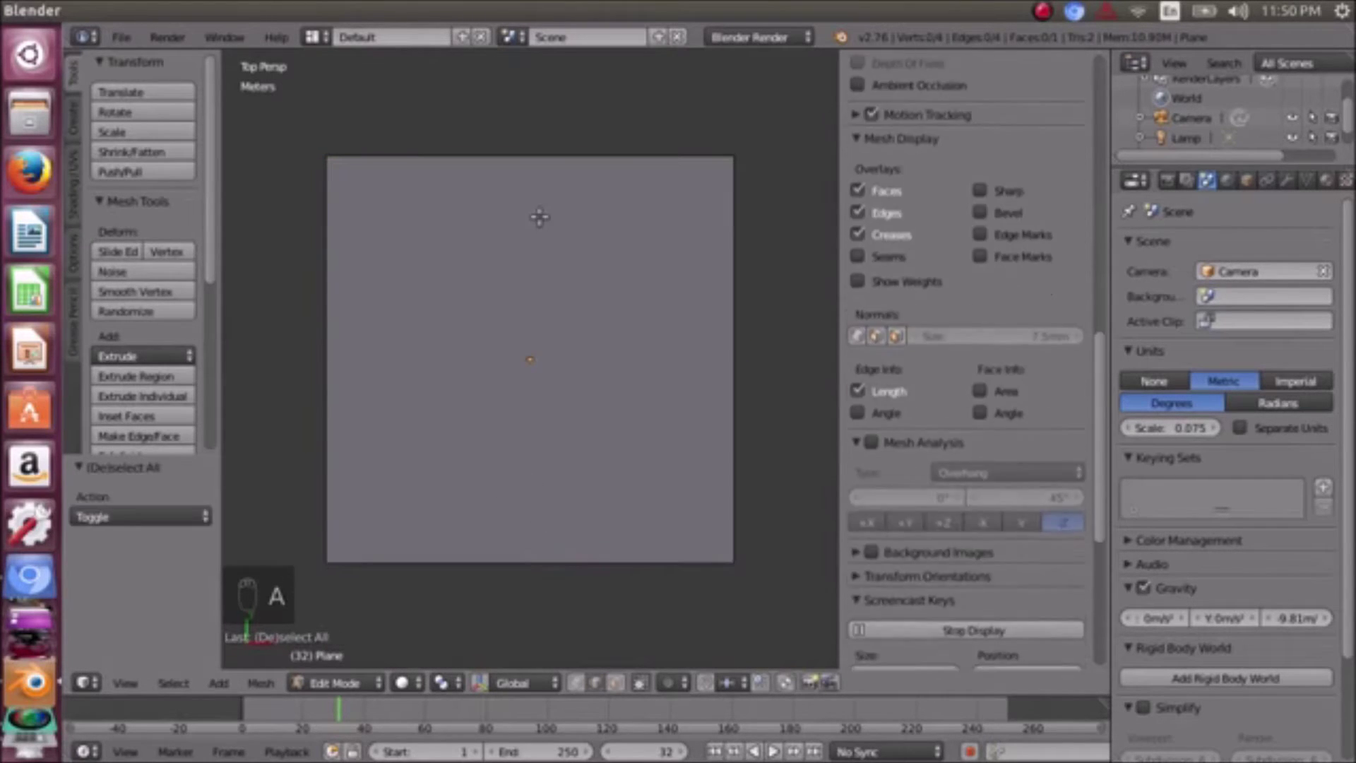
key(s)
key(x)
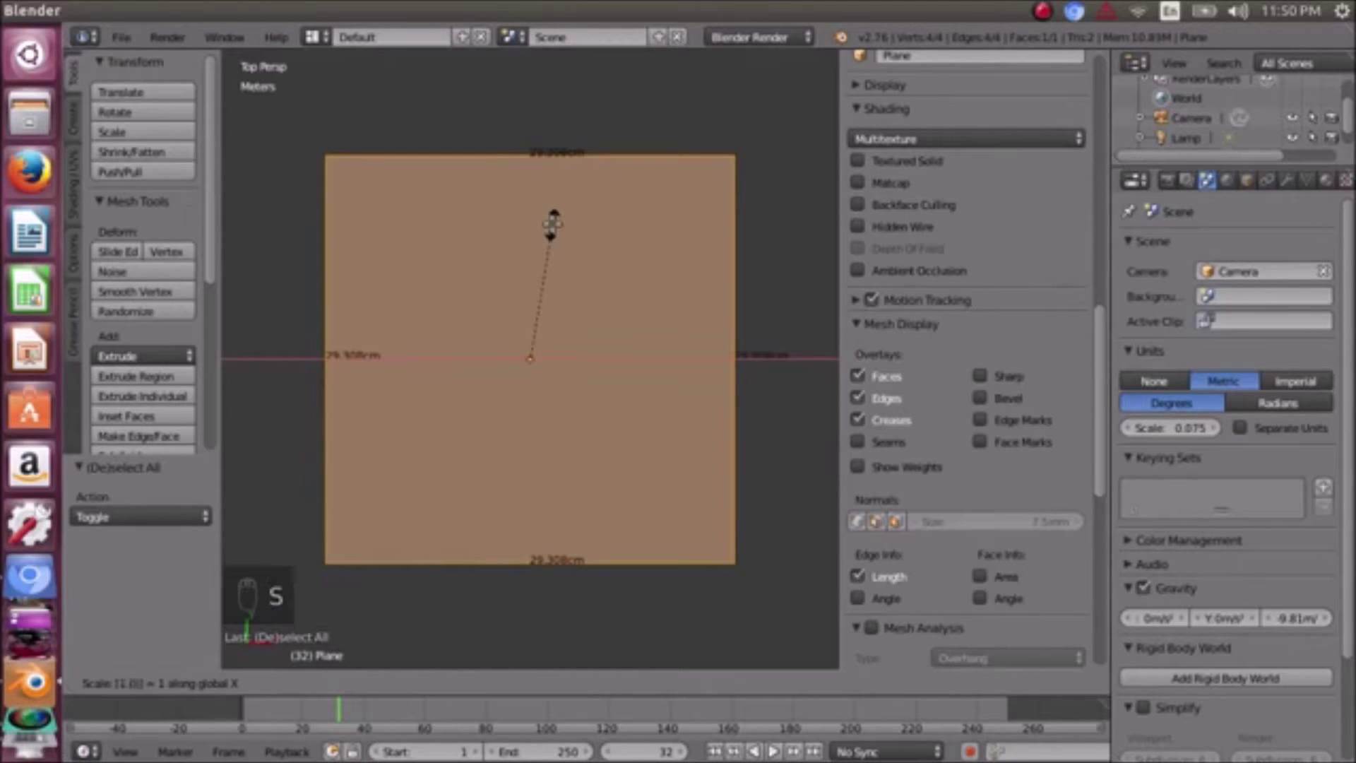
text(1.05)
key(BackSpace)
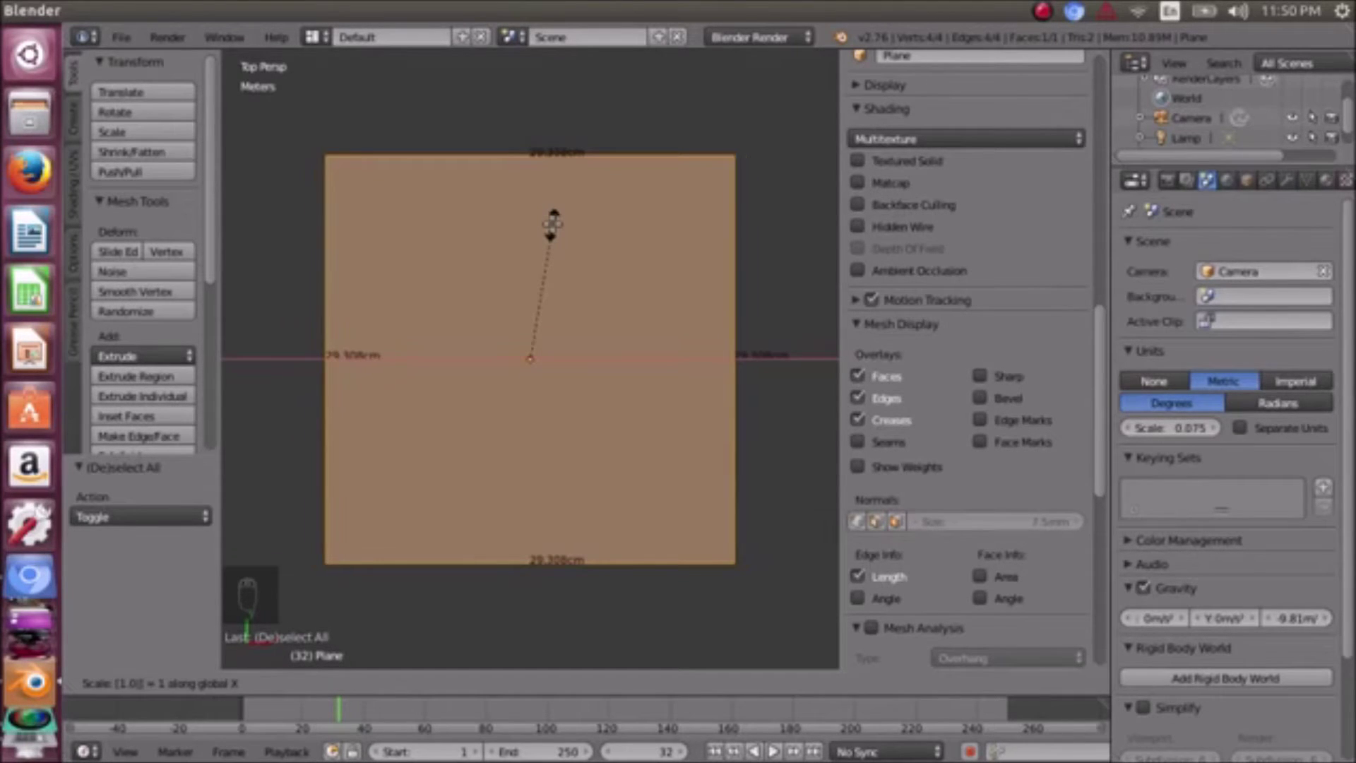
text(7)
key(BackSpace)
text(8)
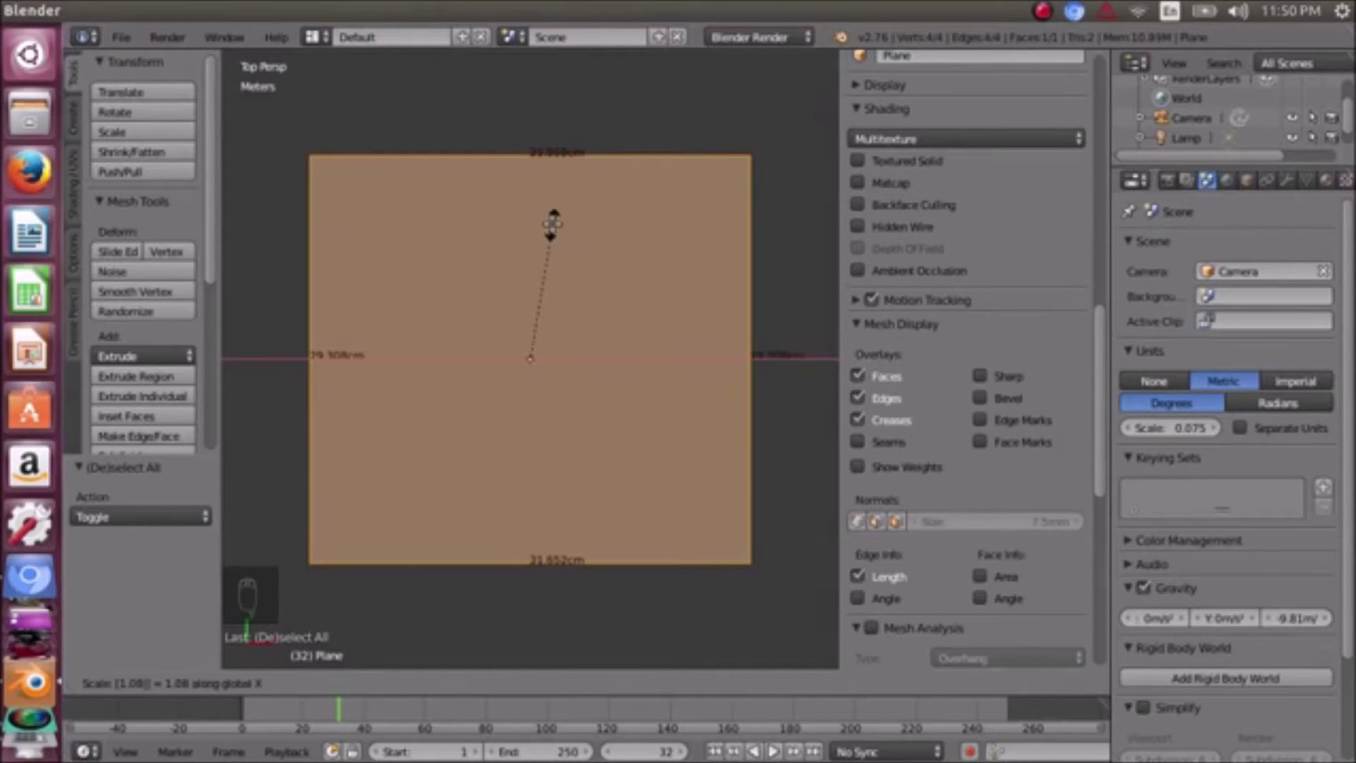
key(BackSpace)
text(9)
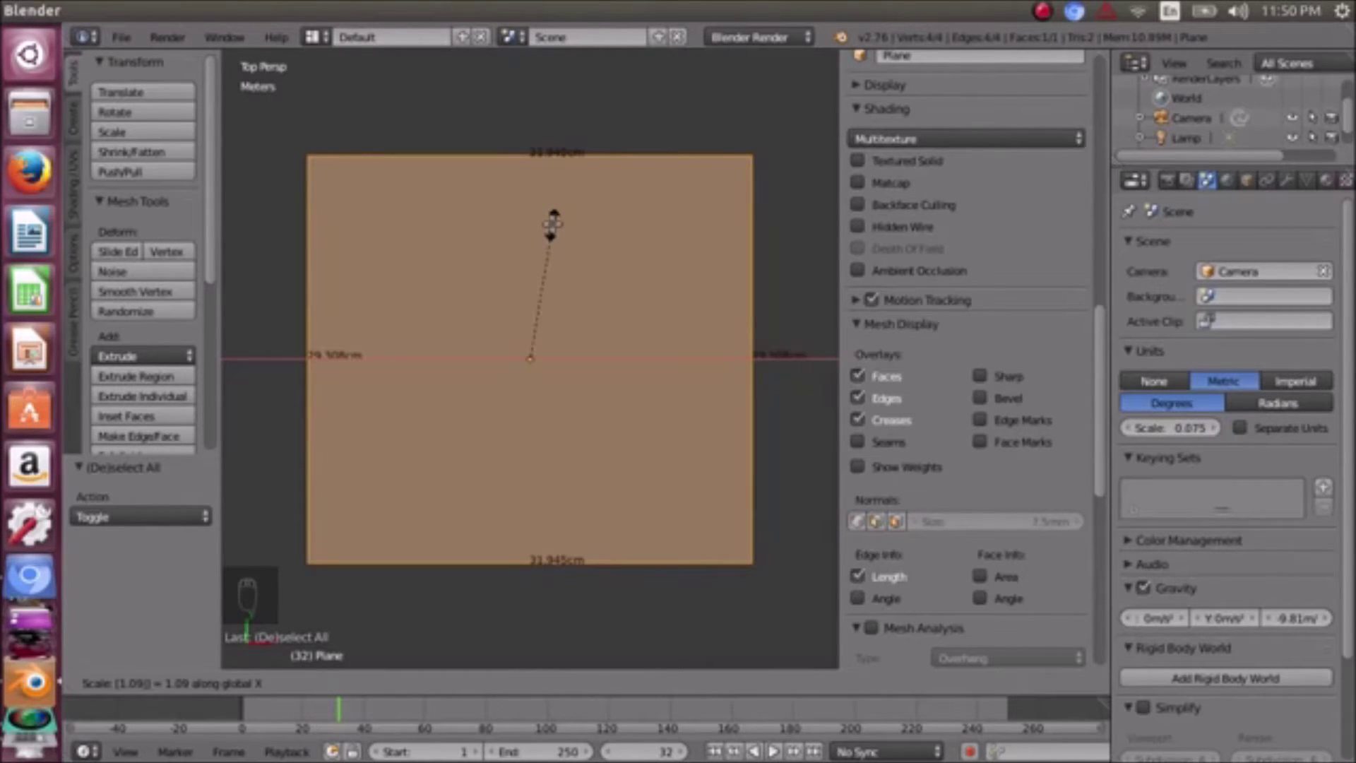
key(BackSpace)
text(8)
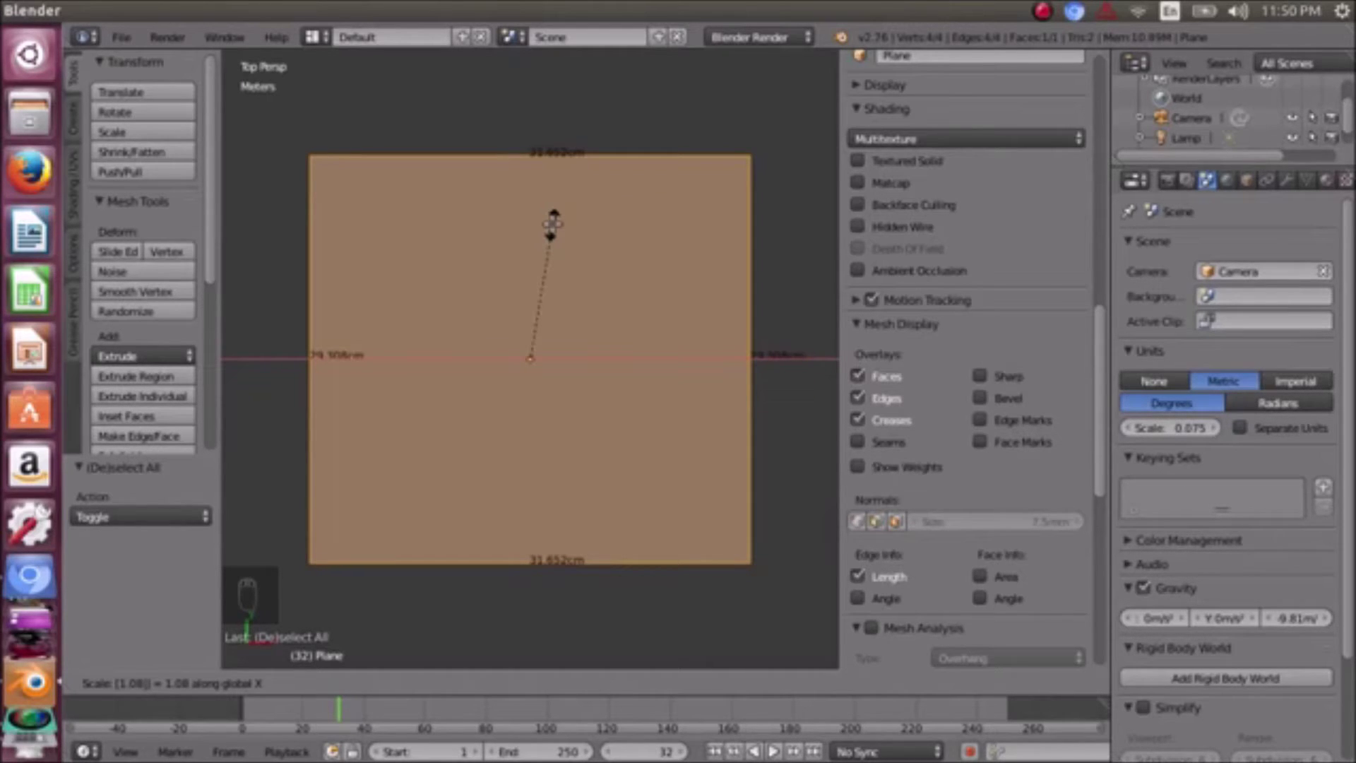
text(333)
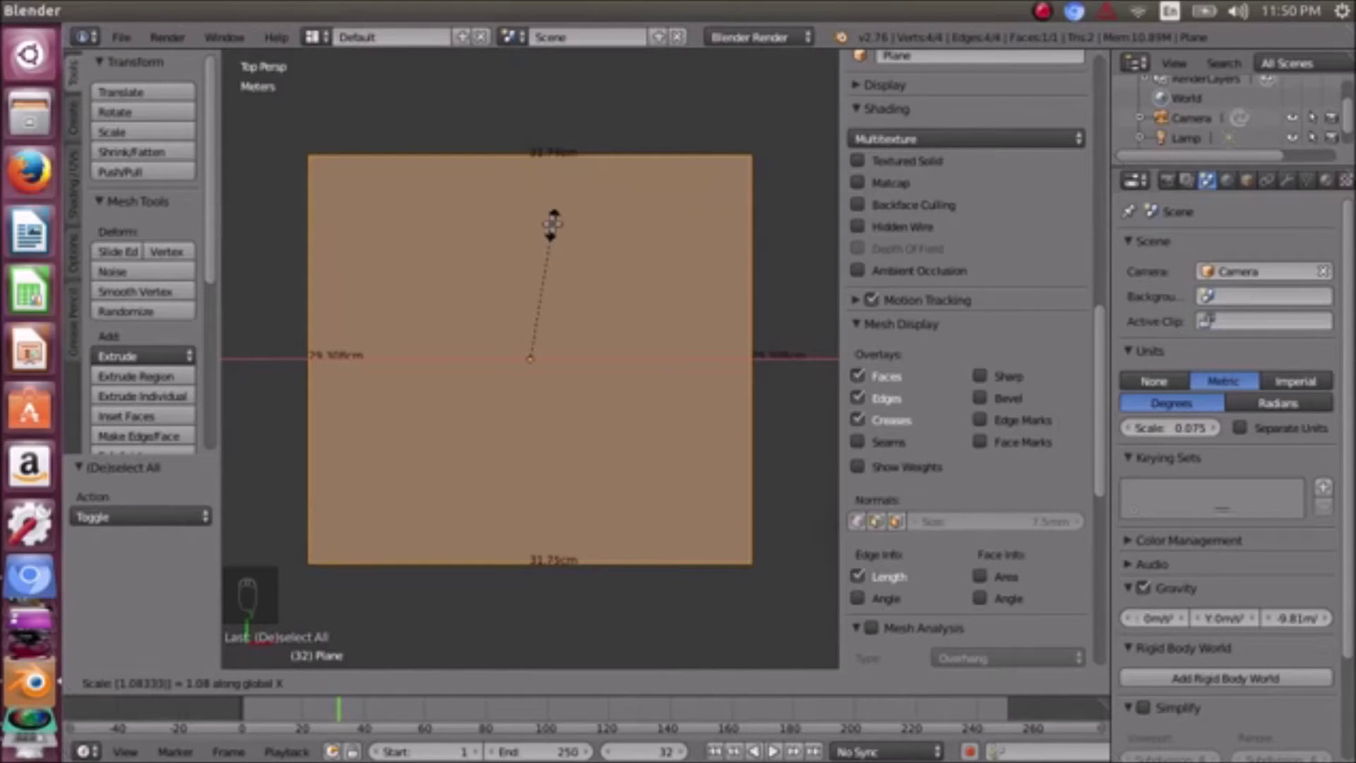
key(Return)
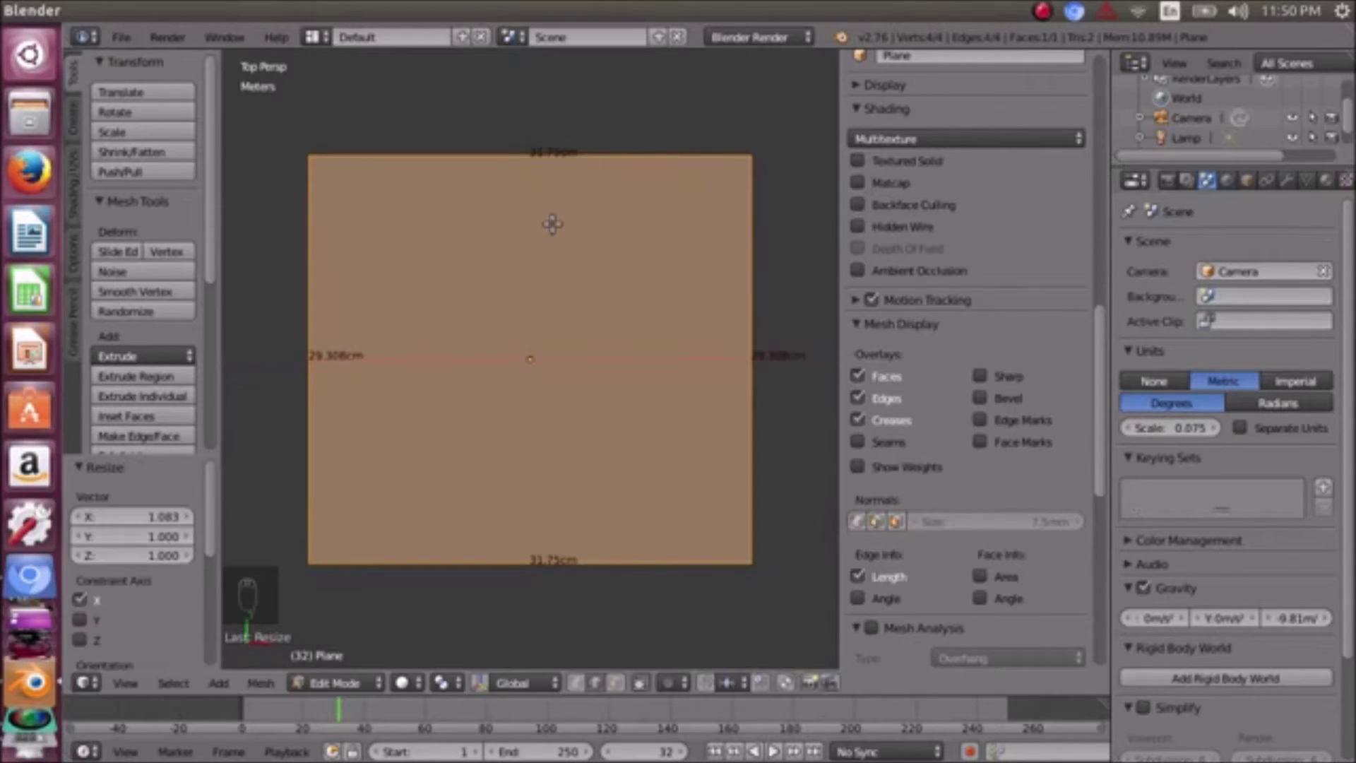
key(s)
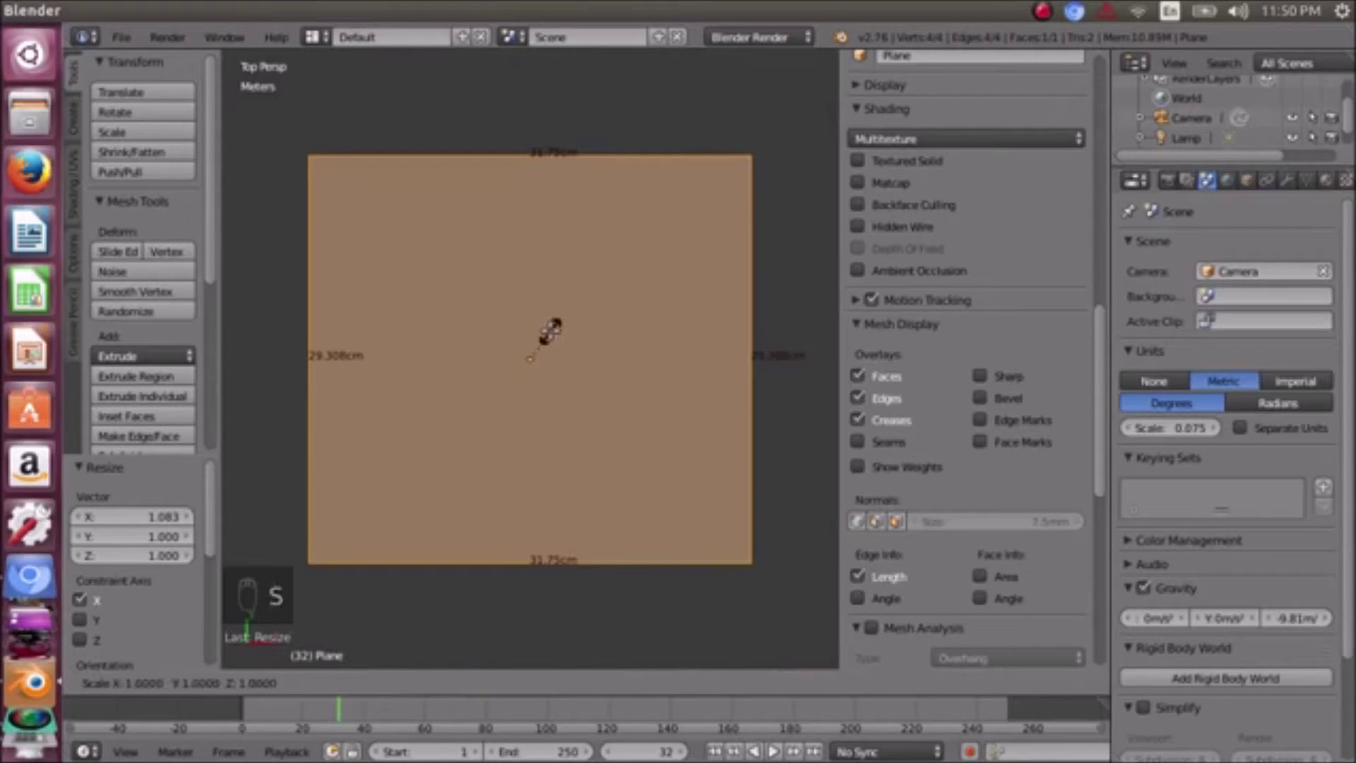
key(x)
key(y)
text(.4)
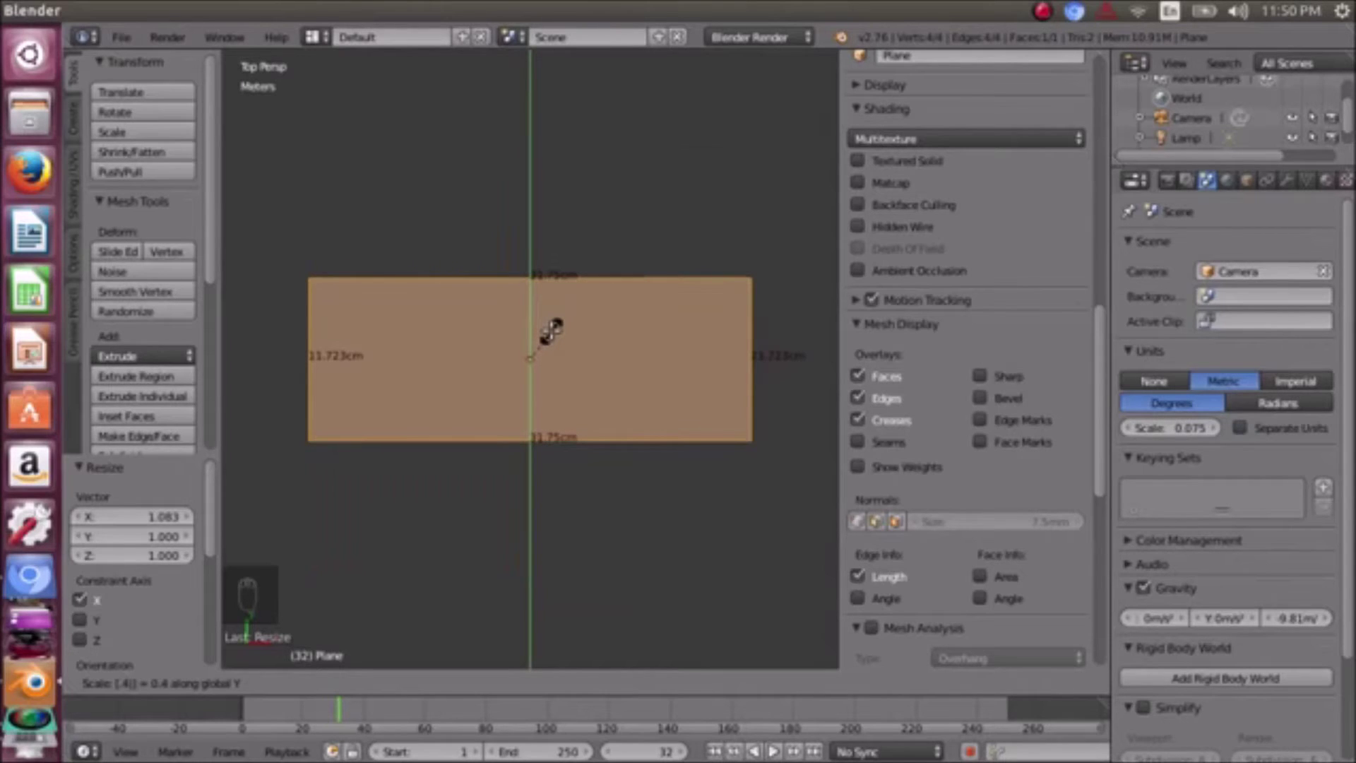
key(Escape)
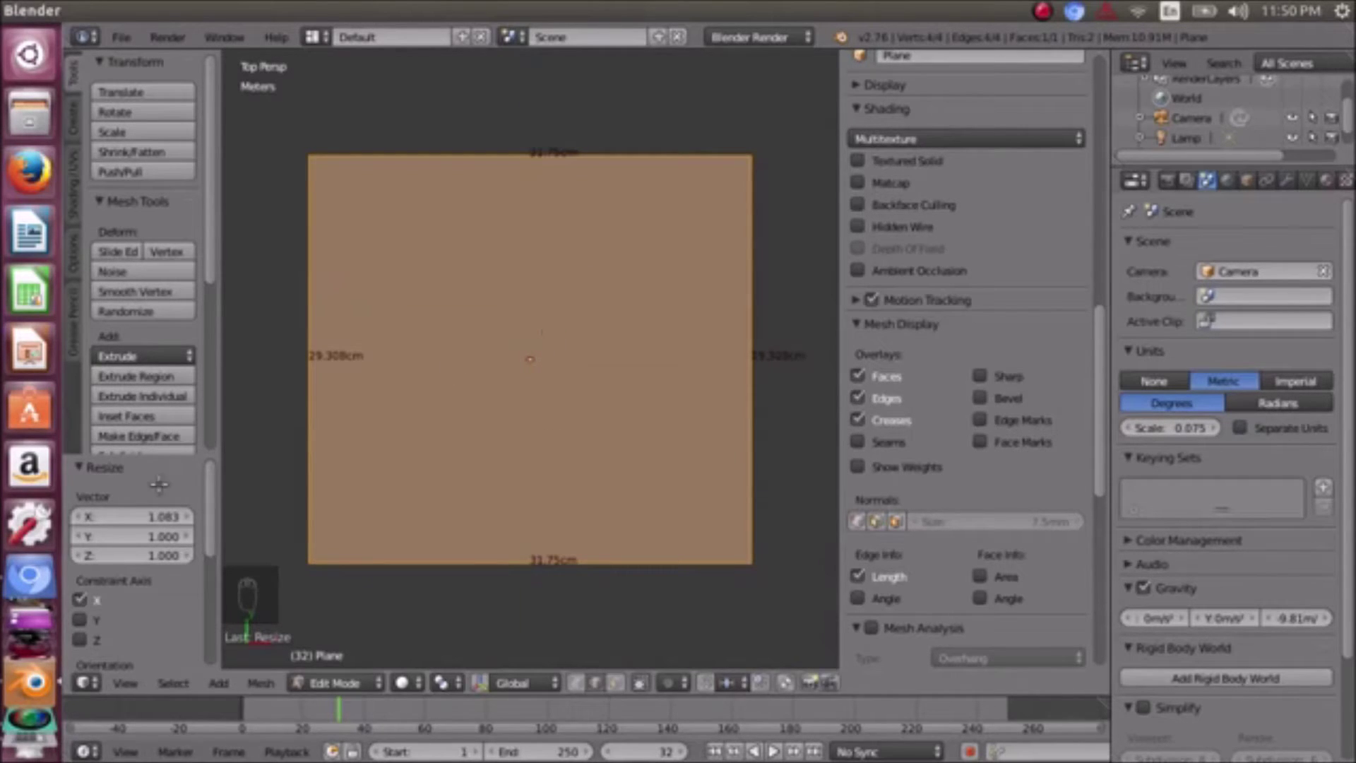
- Check the 5-inch conversion in Chromium, return to Blender, and scale the whole plane along the Y axis by 0.43333 to 12.7 cm
click(27, 565)
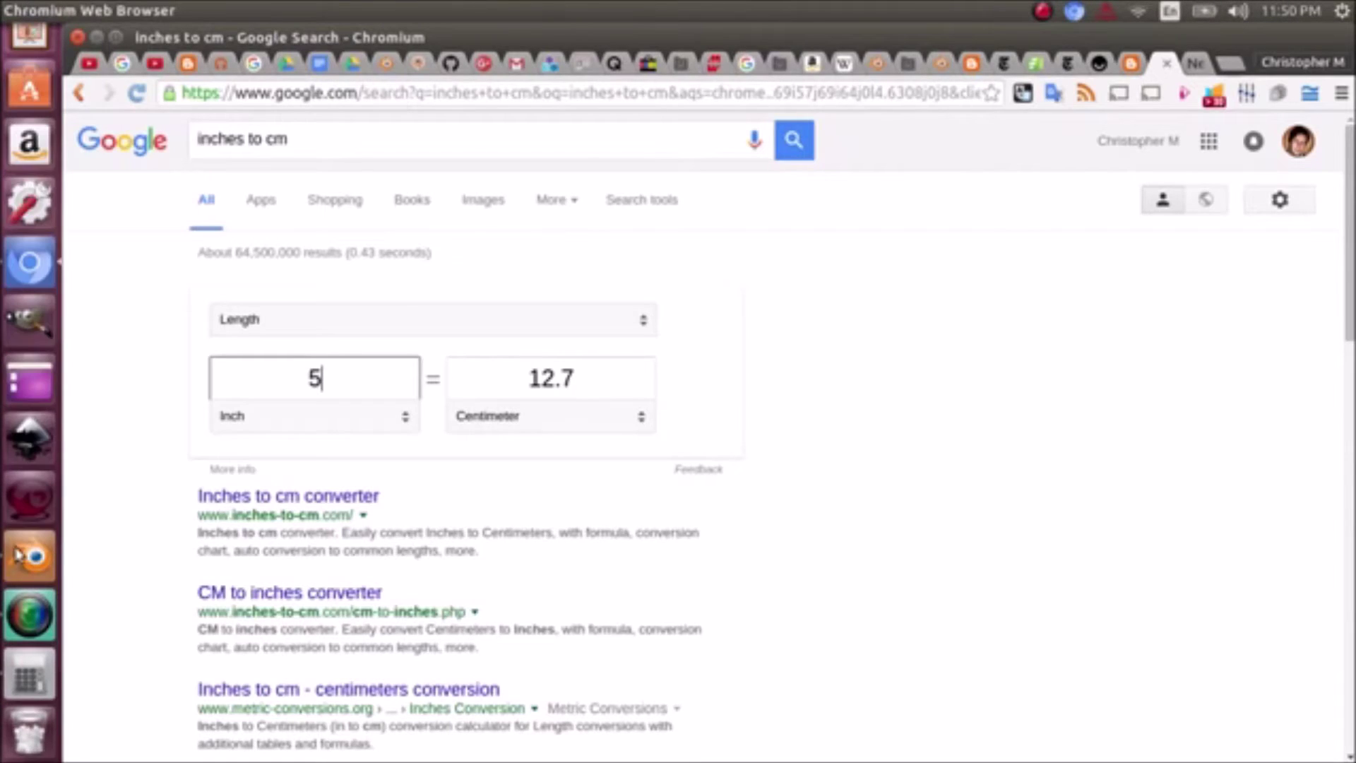
click(17, 554)
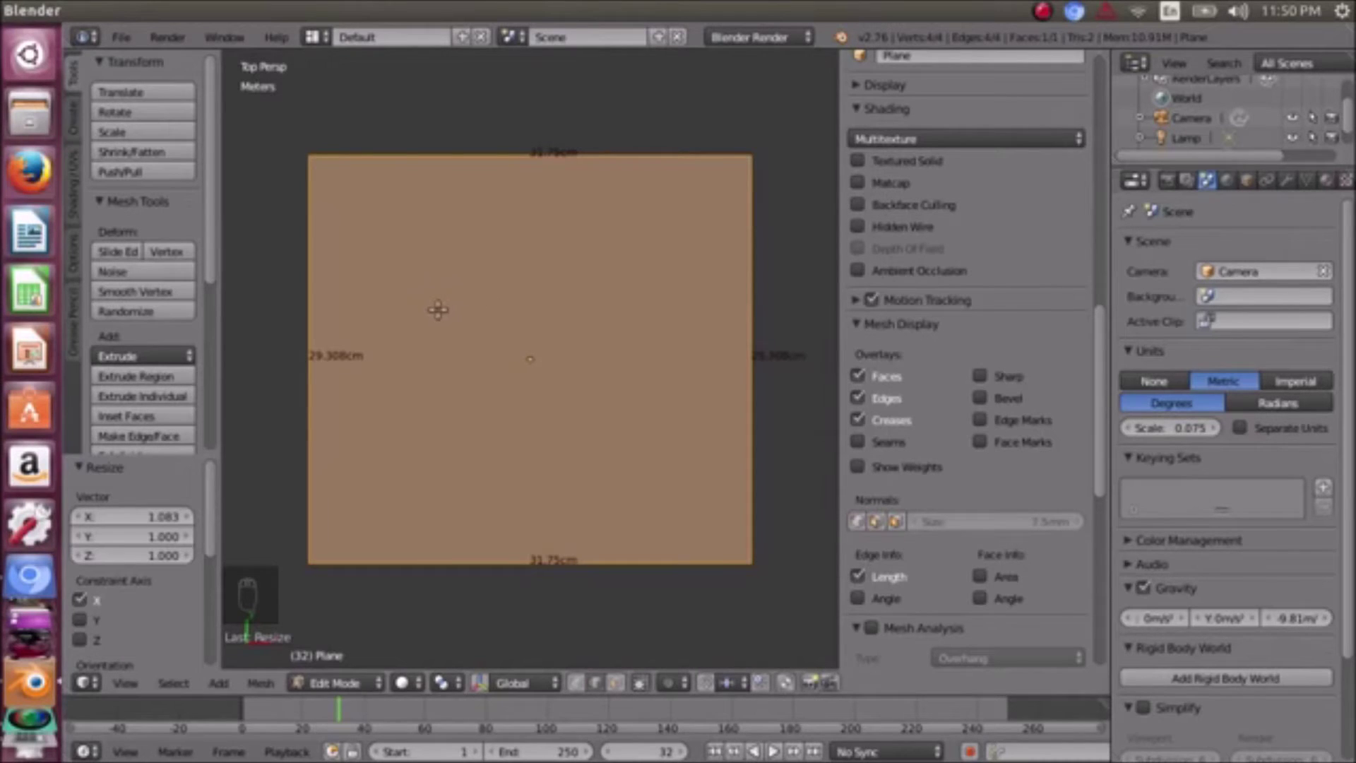
key(s)
key(y)
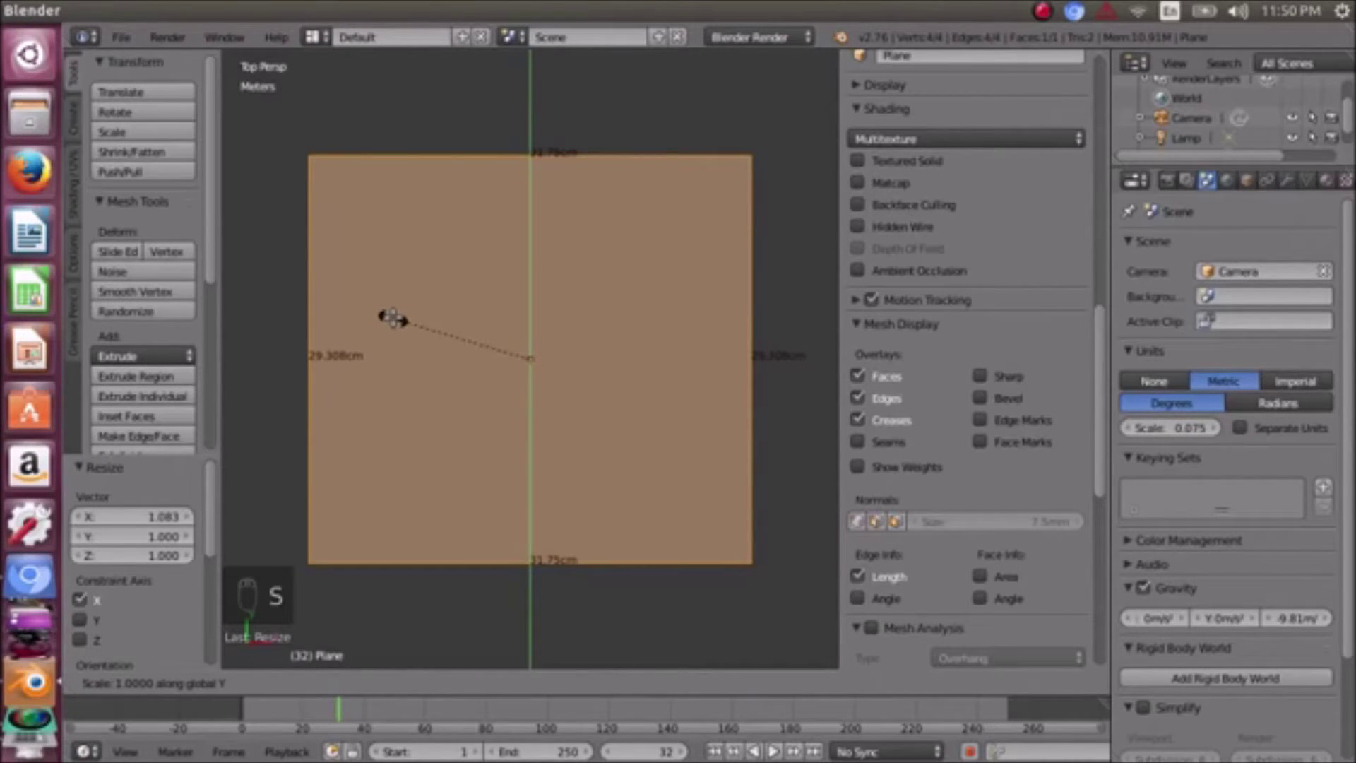
text(.5)
key(BackSpace)
text(4)
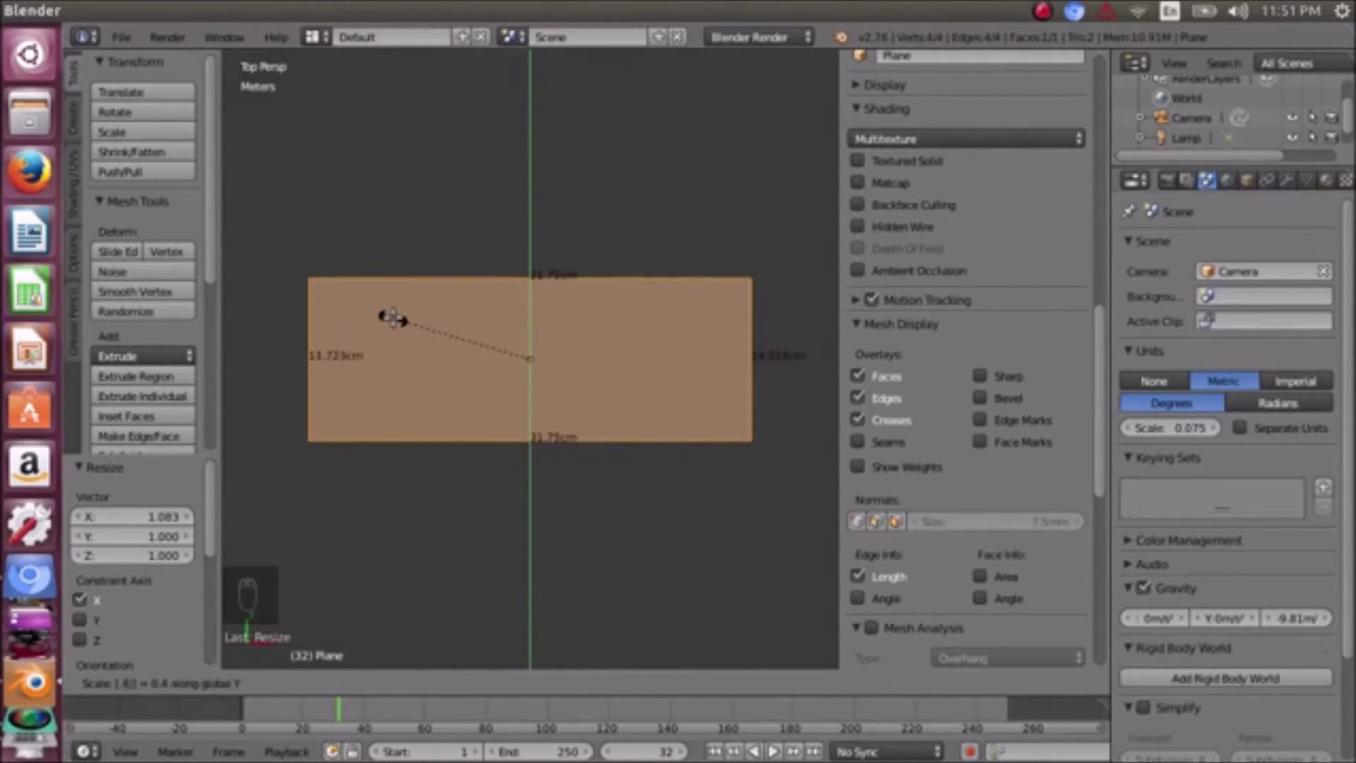
text(3333)
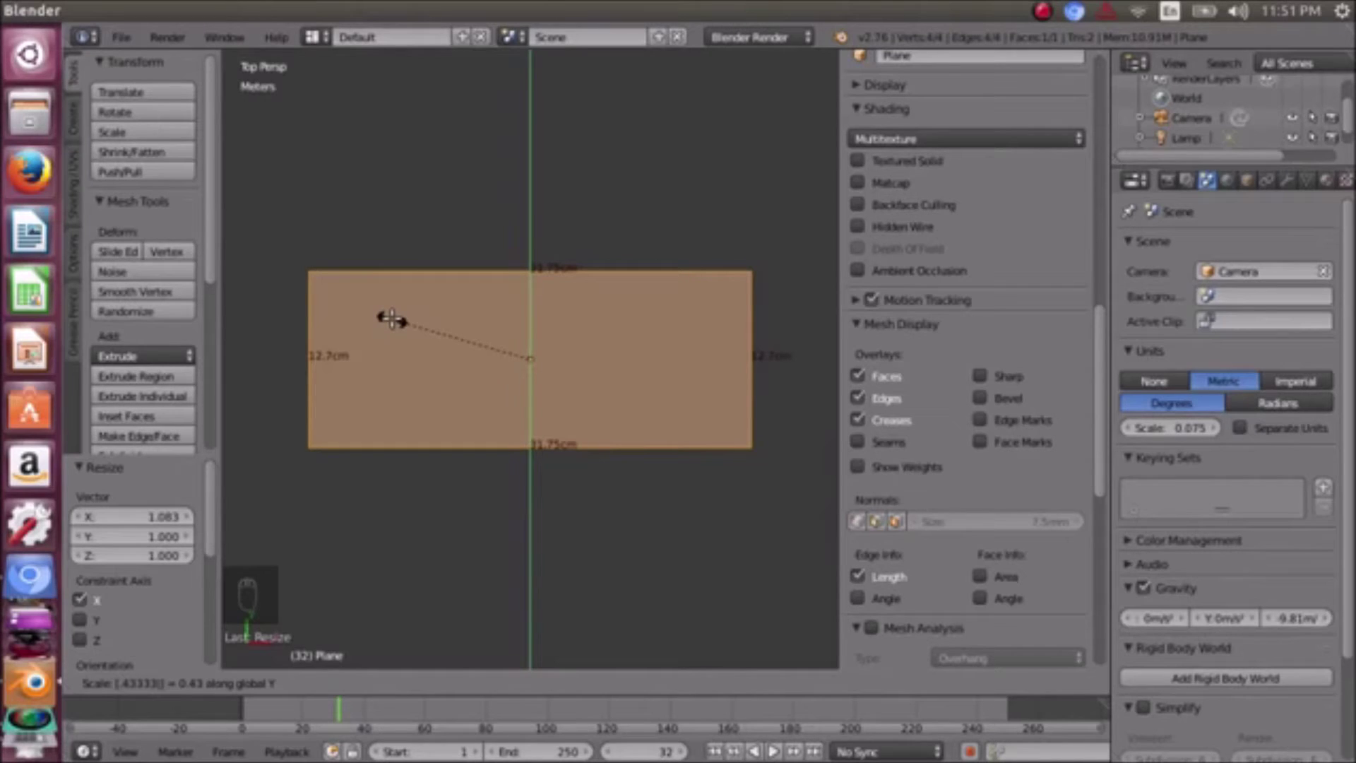
key(Return)
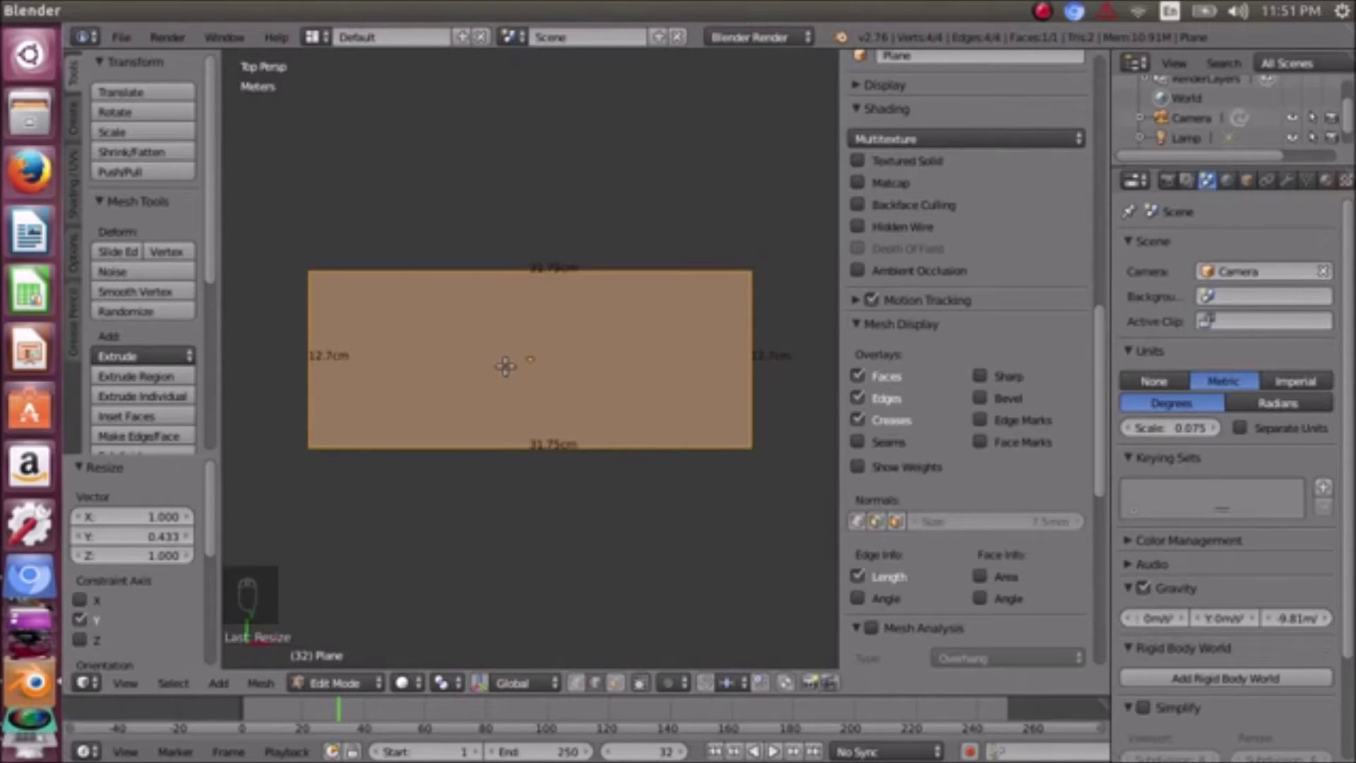
- Examine the resized plane and its edge lengths from several angles, including the top view
key(KP_4)
key(KP_4)
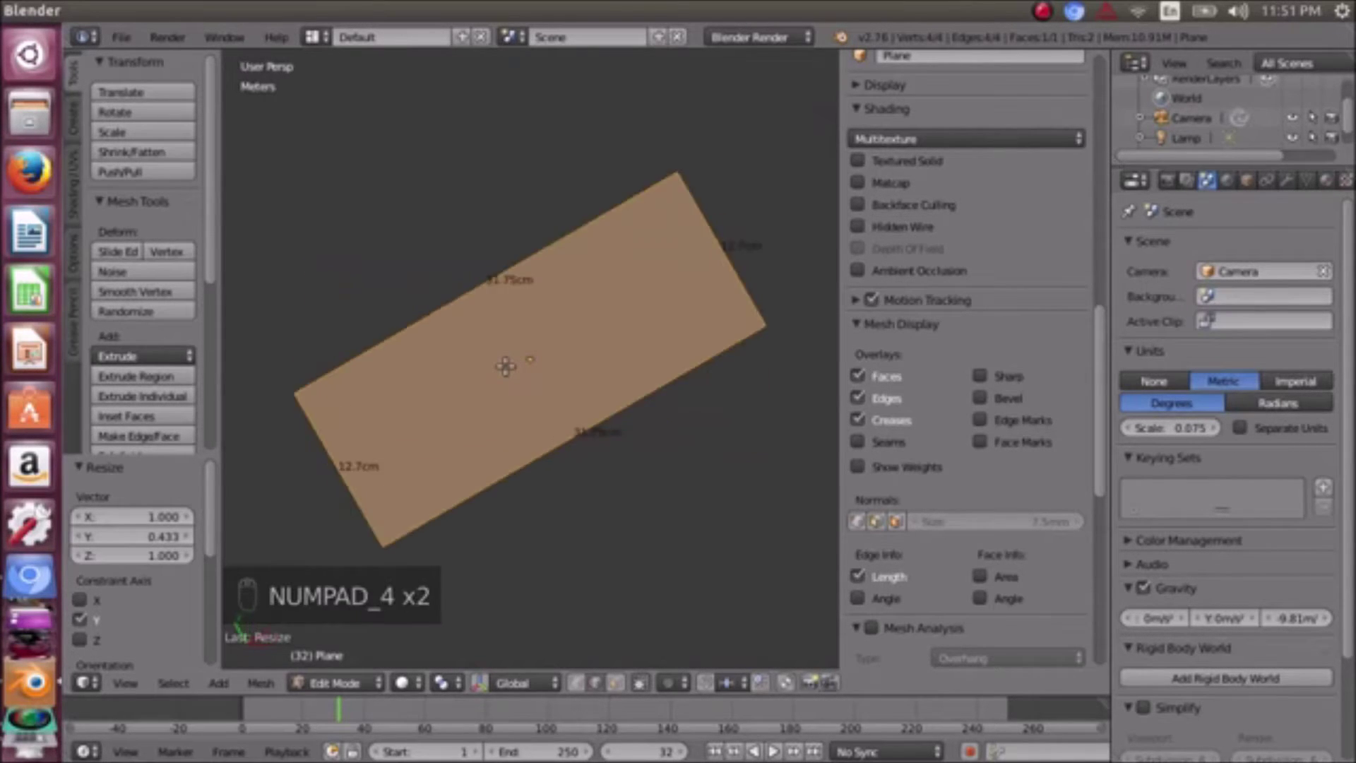
key(KP_6)
key(KP_6)
key(KP_6)
key(KP_6)
key(KP_6)
key(KP_6)
key(KP_6)
key(KP_6)
key(KP_2)
key(KP_2)
key(KP_2)
key(KP_2)
key(KP_2)
key(KP_2)
key(KP_2)
key(KP_2)
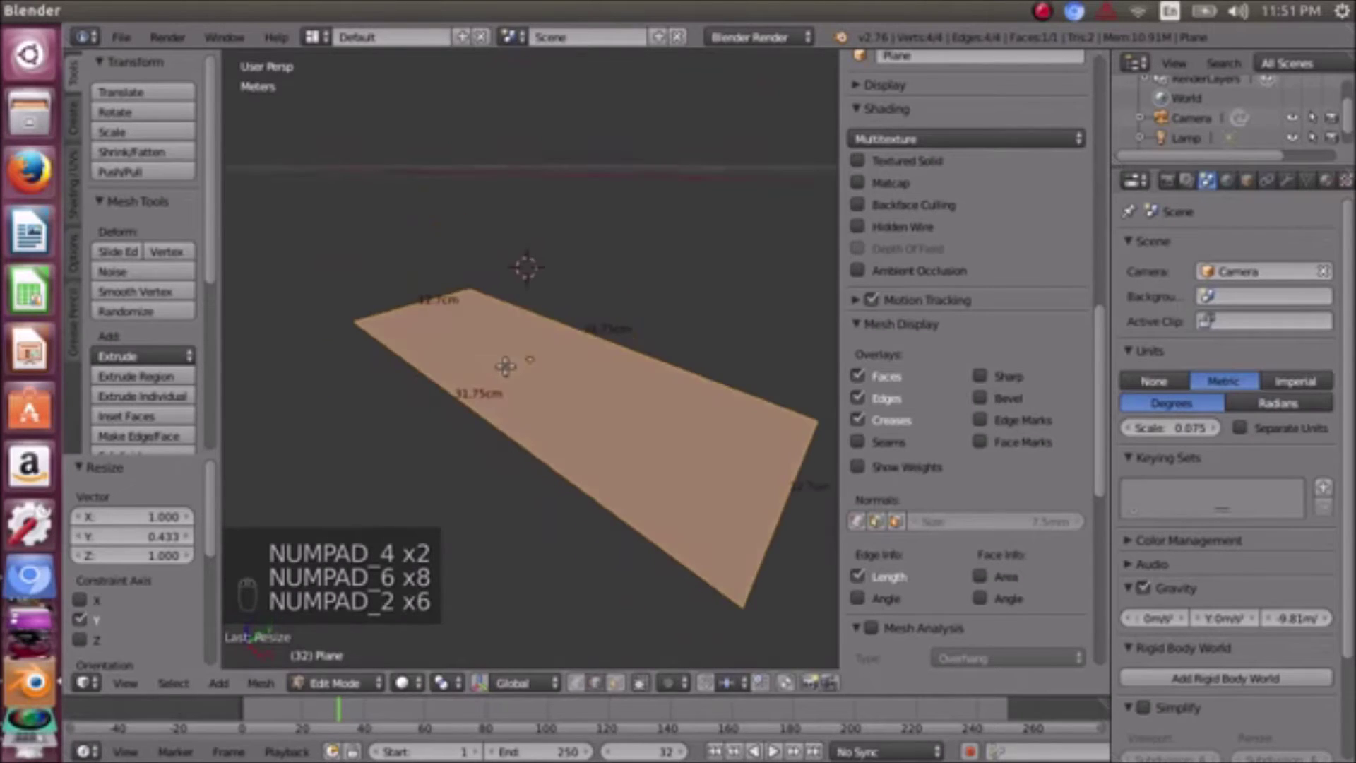
key(KP_4)
key(KP_4)
key(KP_4)
key(KP_6)
key(KP_6)
key(KP_6)
key(KP_6)
key(KP_6)
key(KP_6)
key(KP_7)
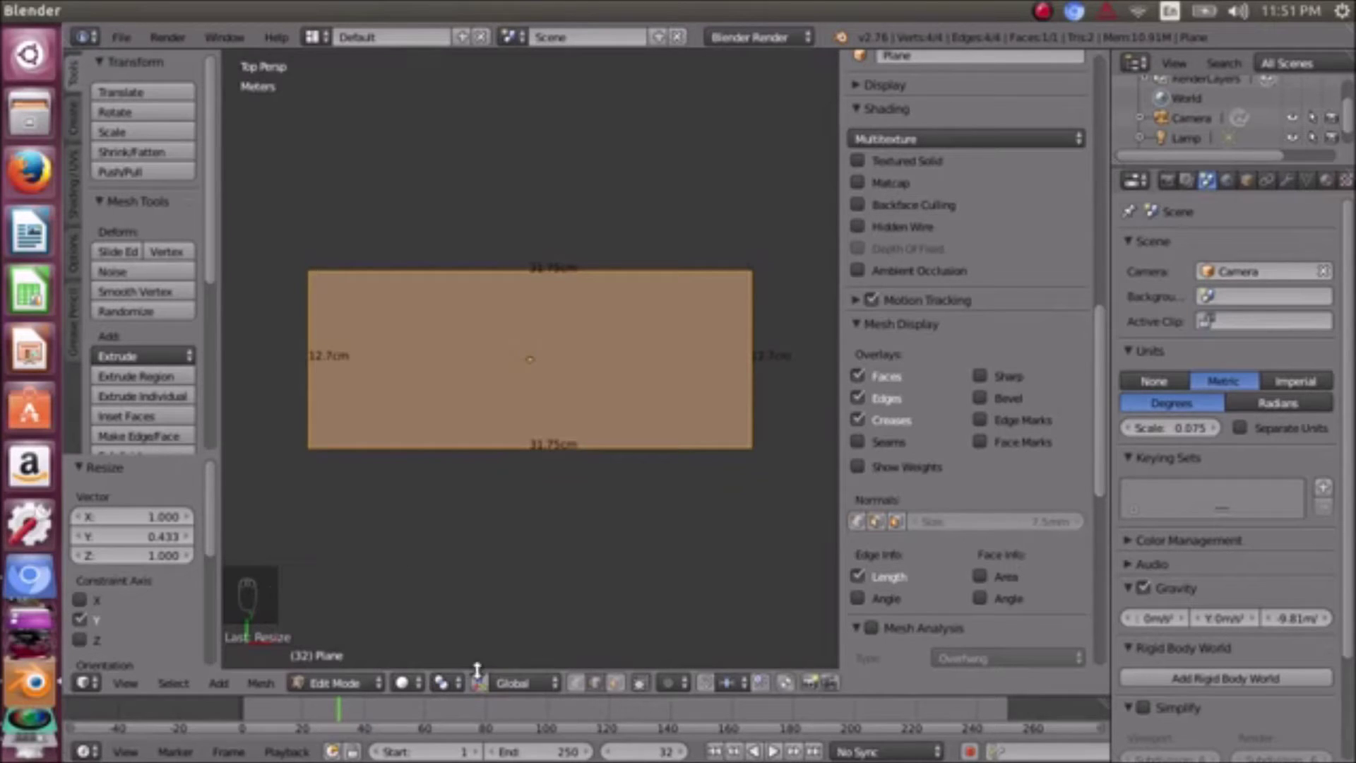
middle_drag(605, 463, 509, 322)
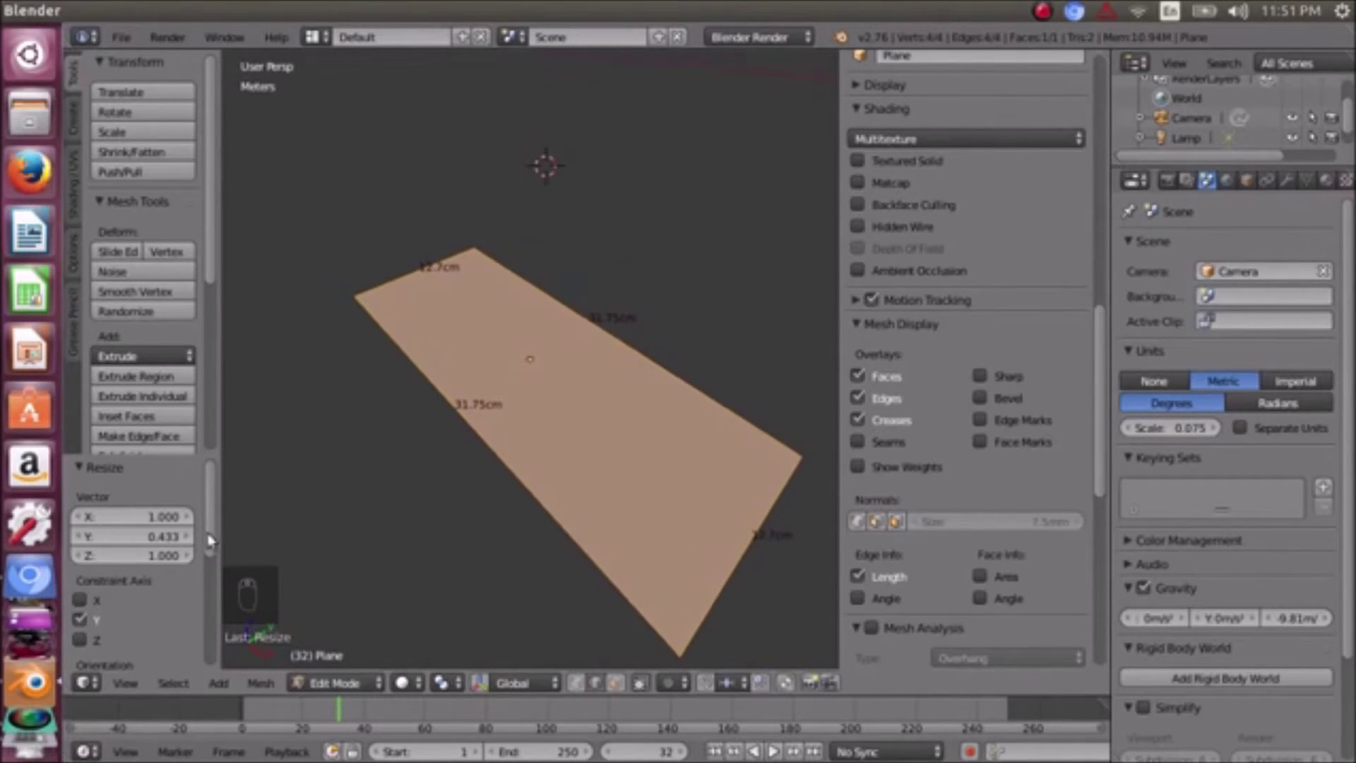
- Switch to Chromium, convert 1.5 inches to centimetres in the length converter, and return to Blender
click(28, 581)
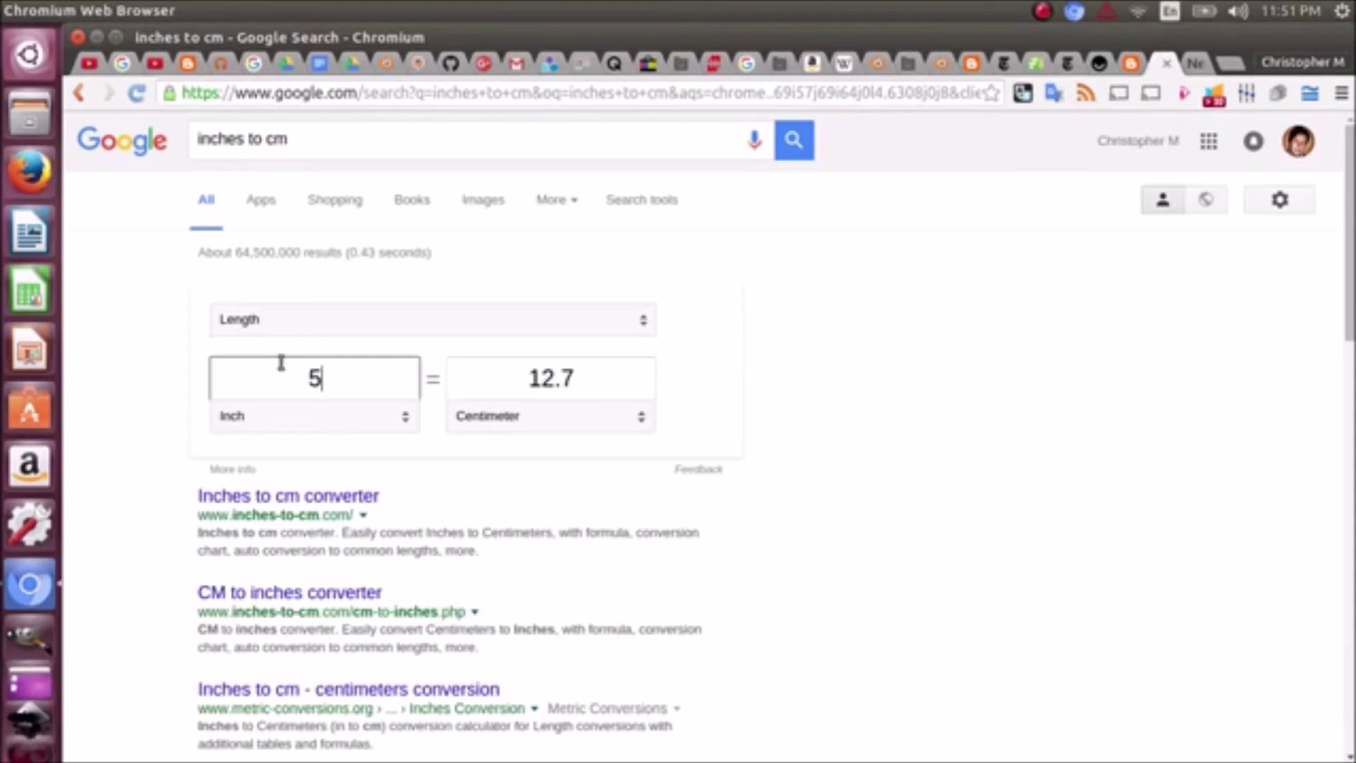
double_click(341, 375)
click(340, 374)
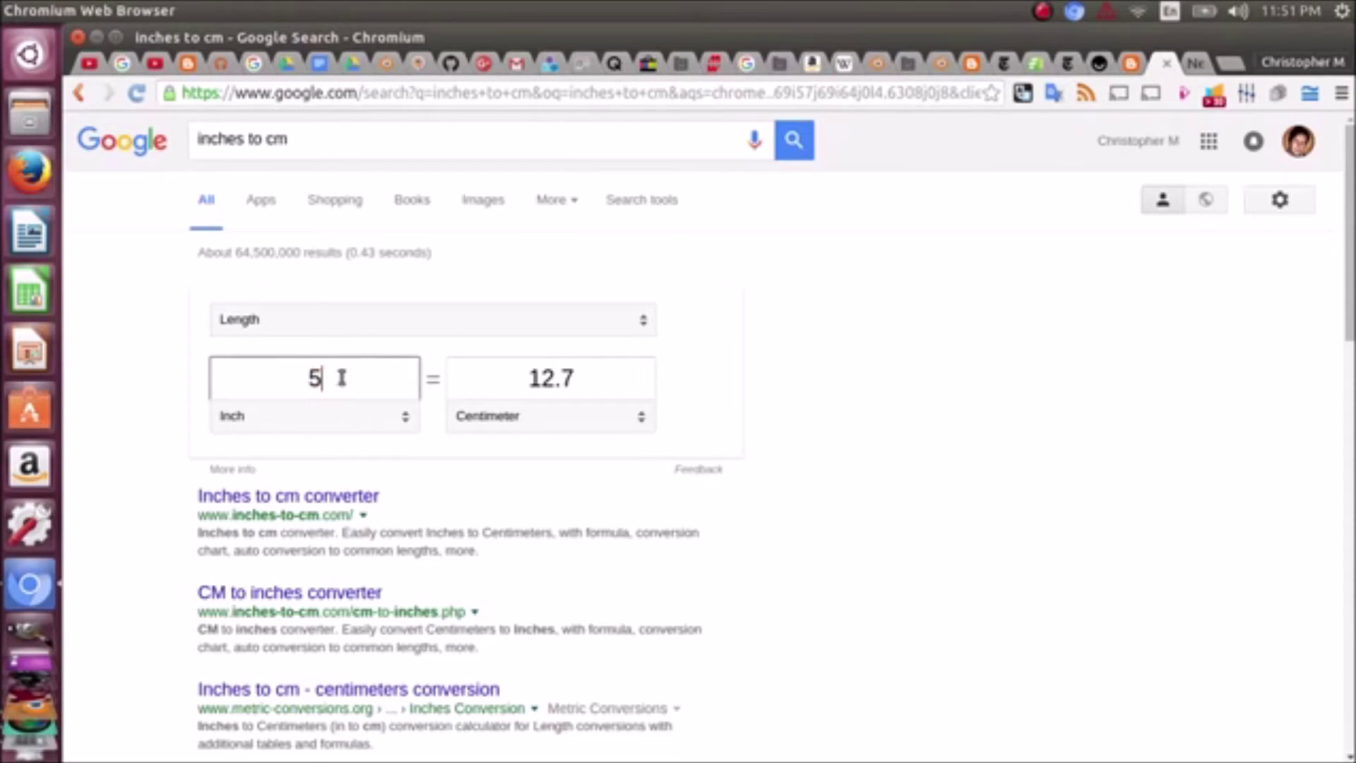
key(BackSpace)
text(1.5)
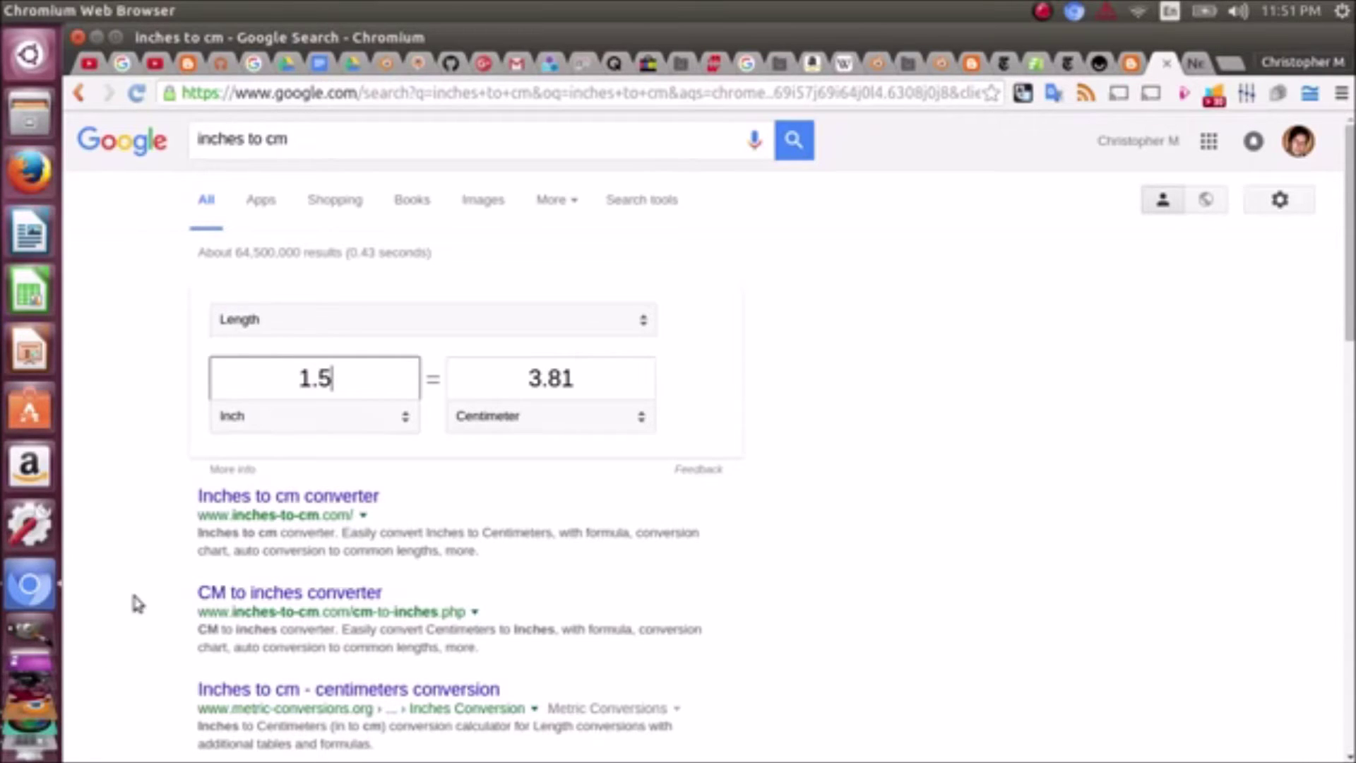
scroll(25, 587, down, 5)
click(31, 563)
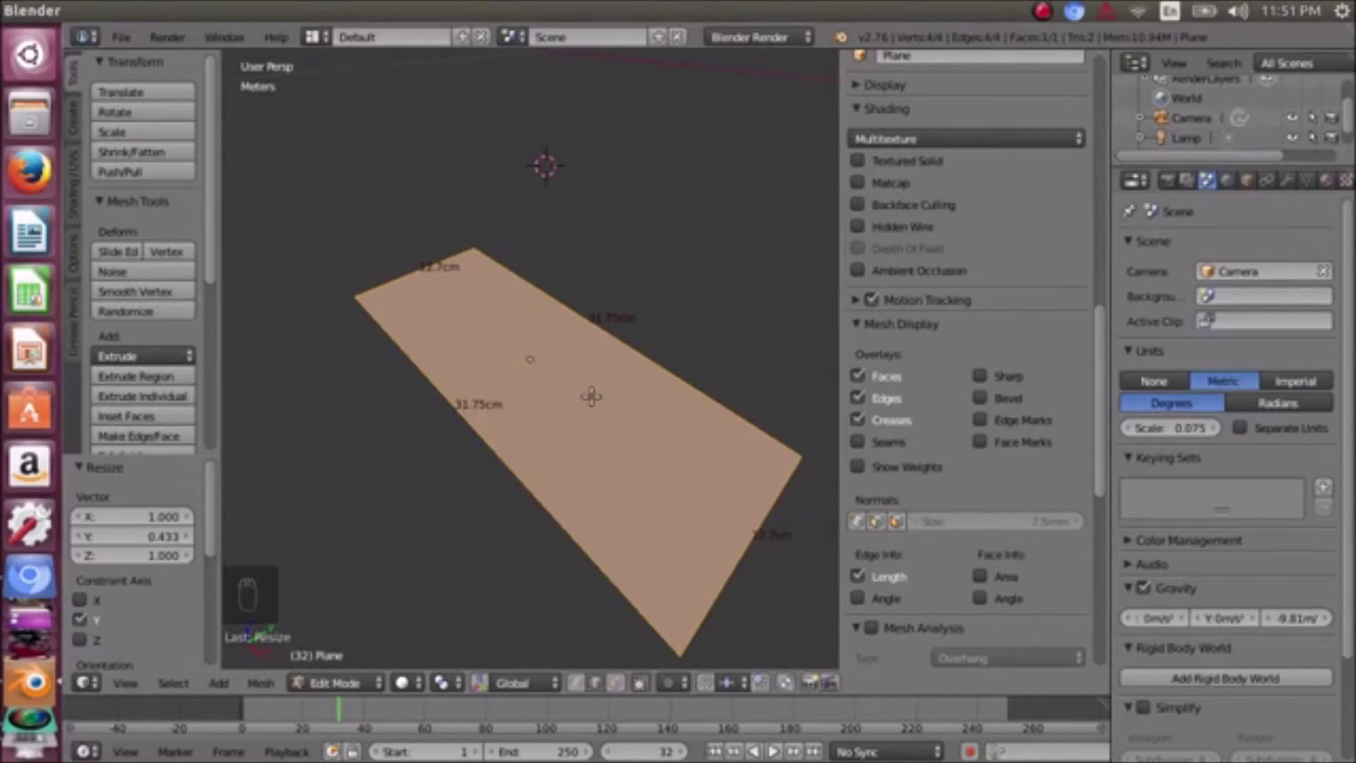
- Try extruding the plane along the Z axis by 0.5 units (3.75 cm), and undo the extrusion
key(e)
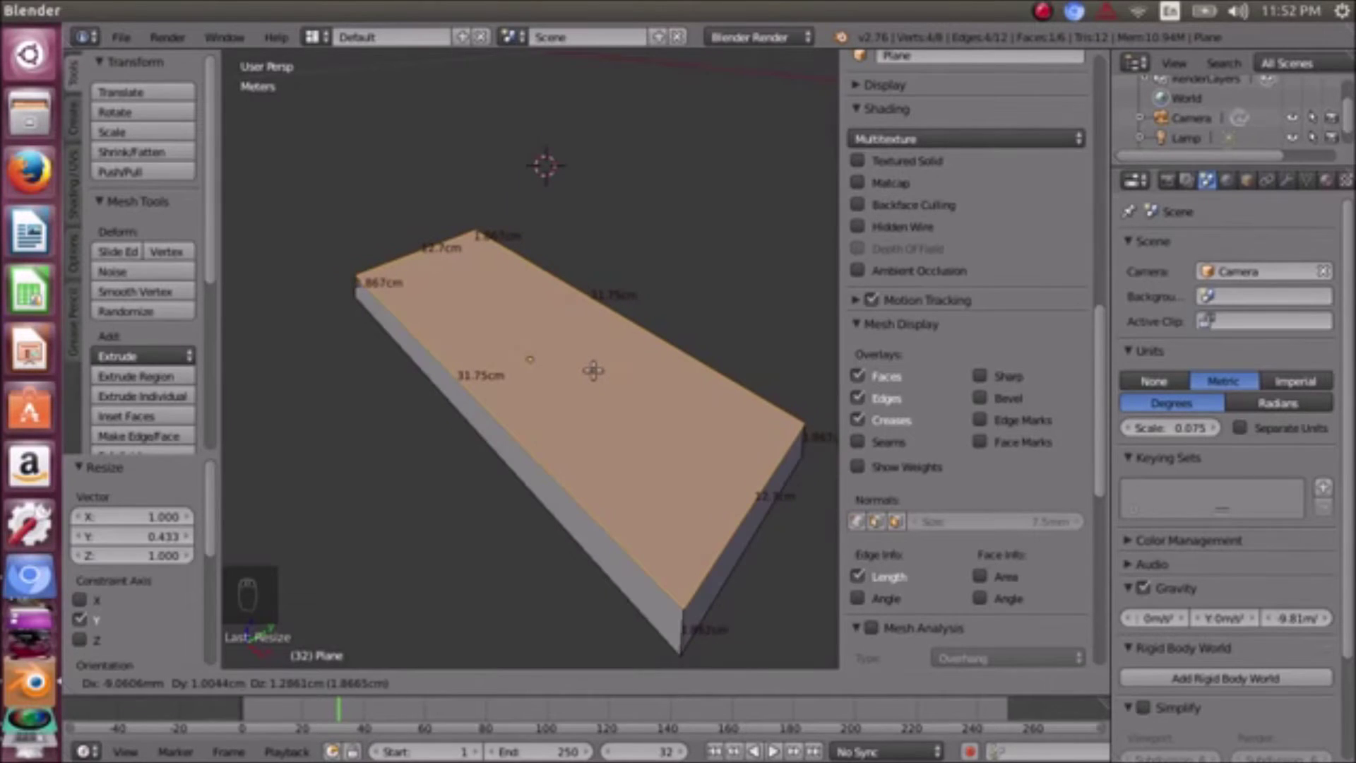
key(z)
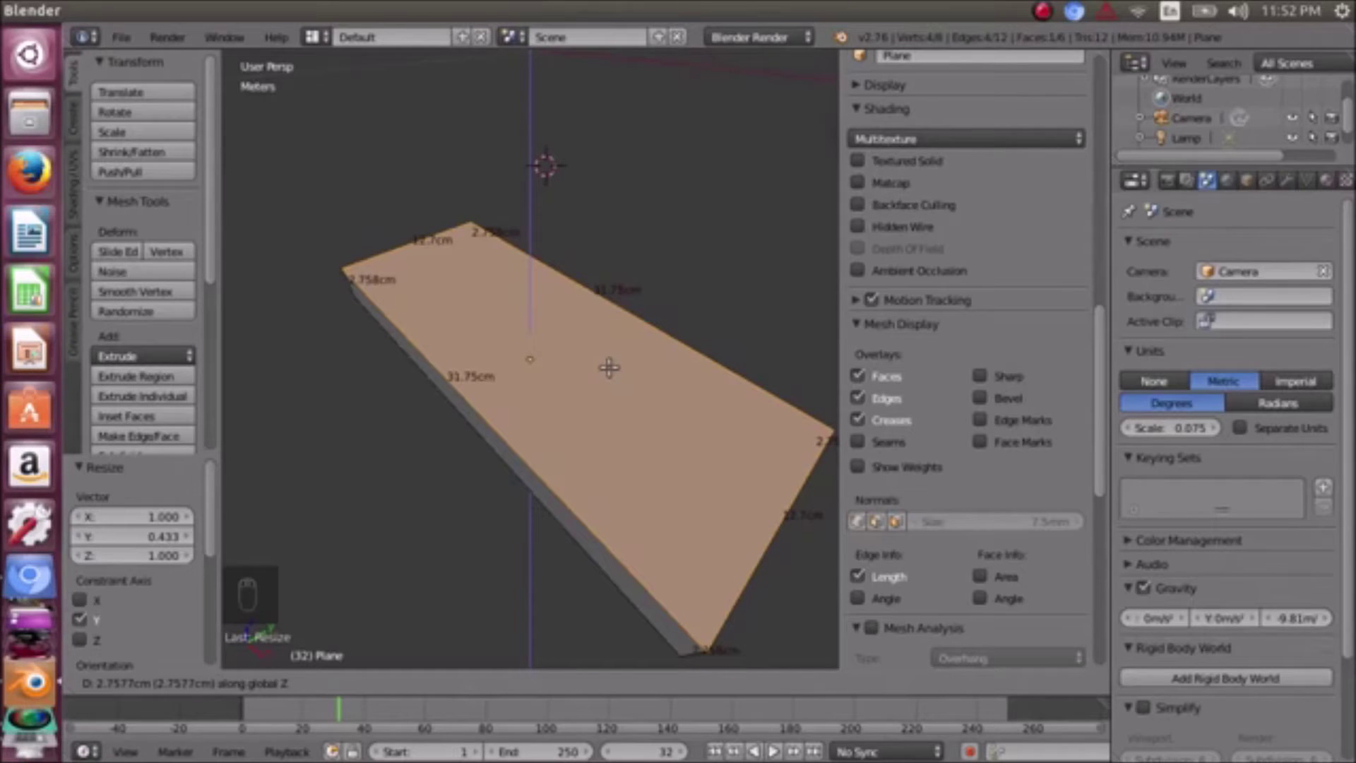
text(3)
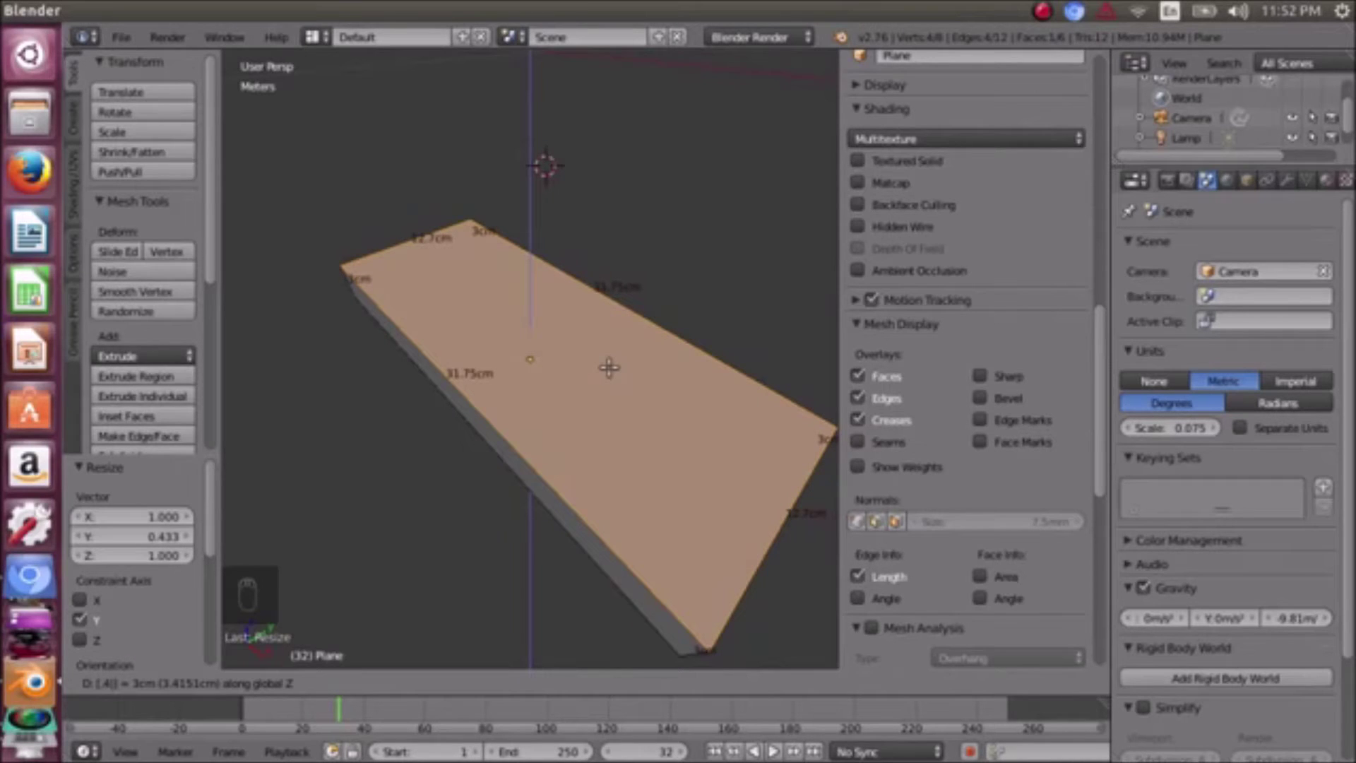
text(.75)
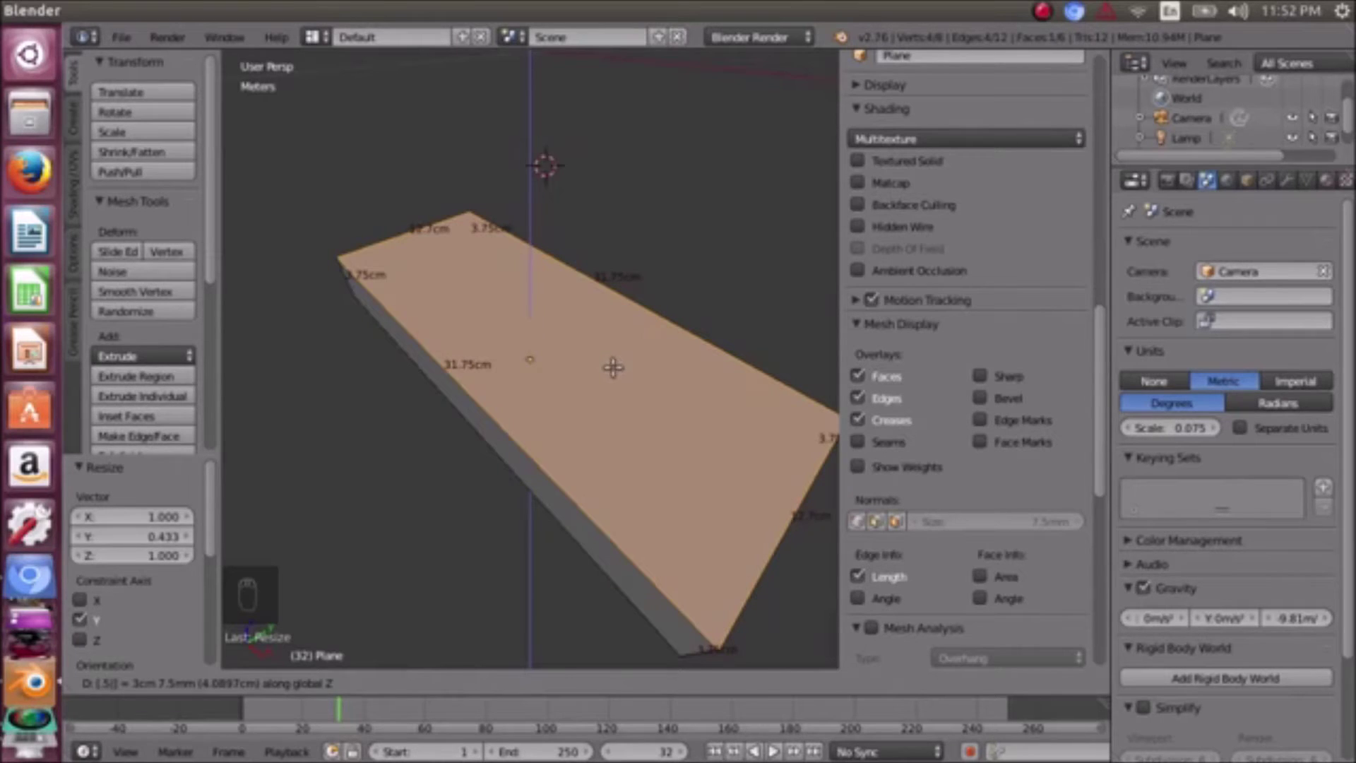
key(Escape)
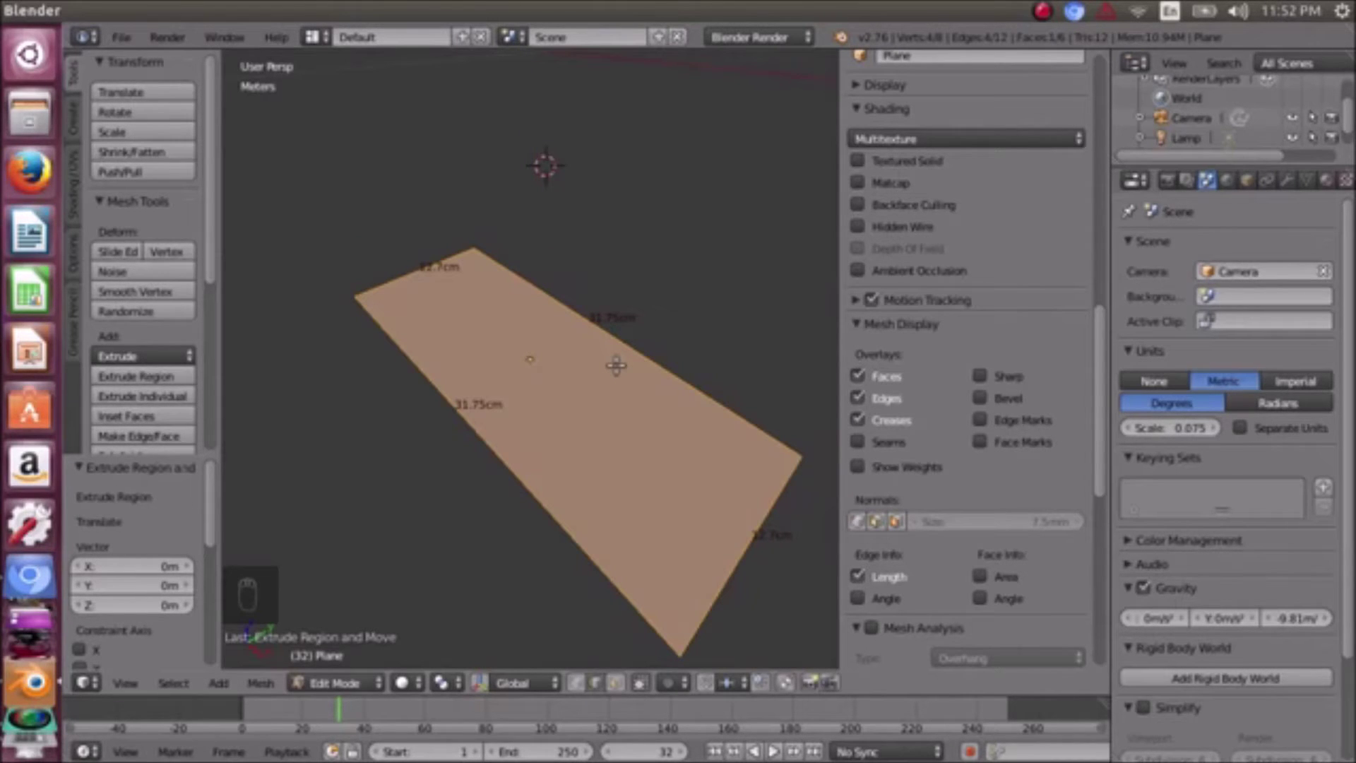
key(ctrl+z)
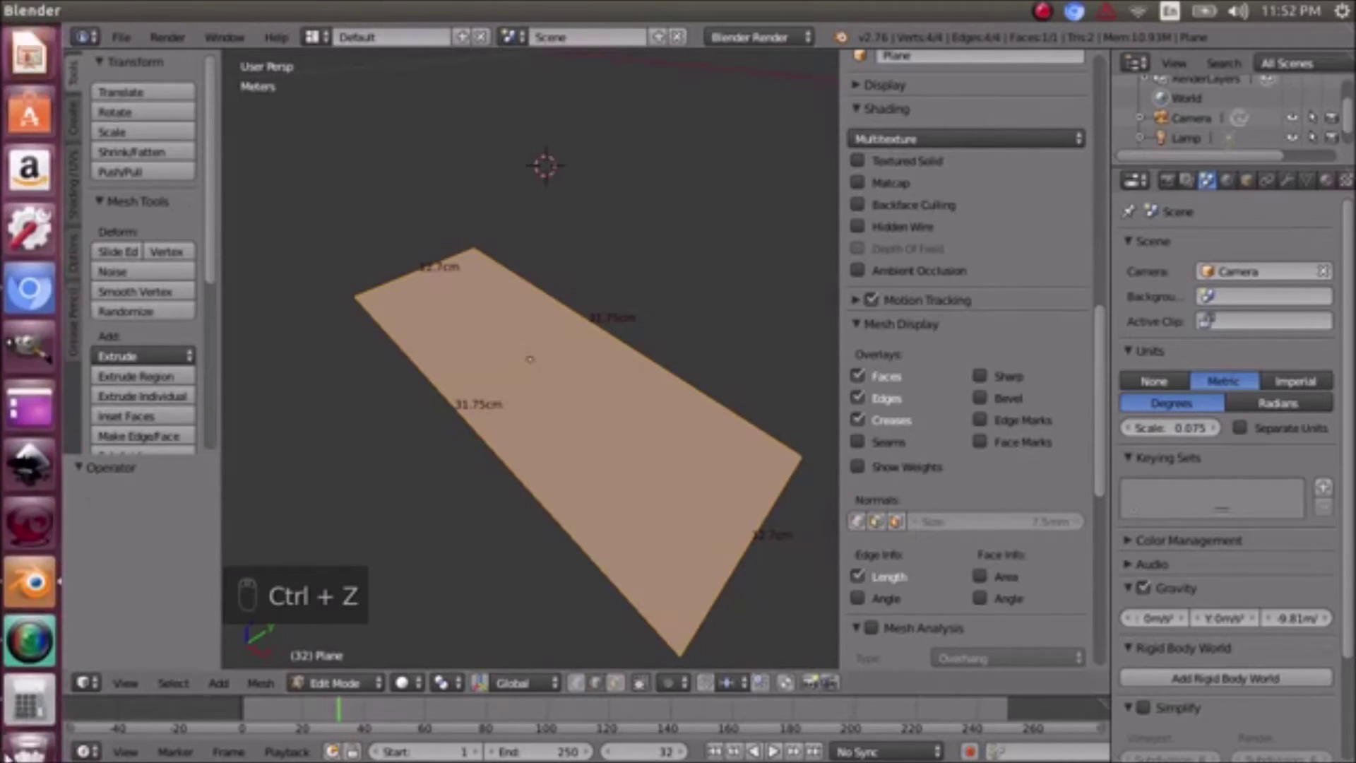
- Recheck the 1.5-inch conversion in Chromium, return to Blender, and extrude the plane along the Z axis by 0.5053 units (3.79 cm)
click(35, 258)
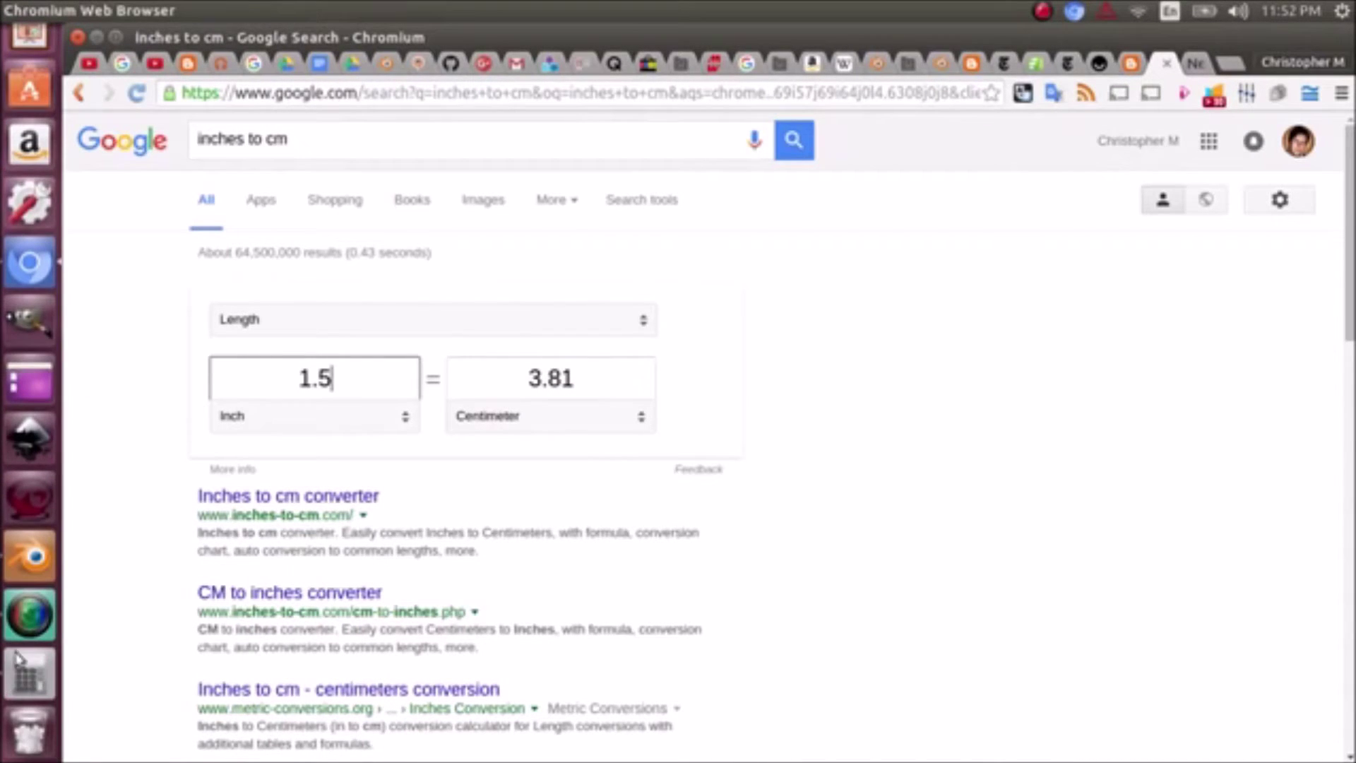
click(27, 565)
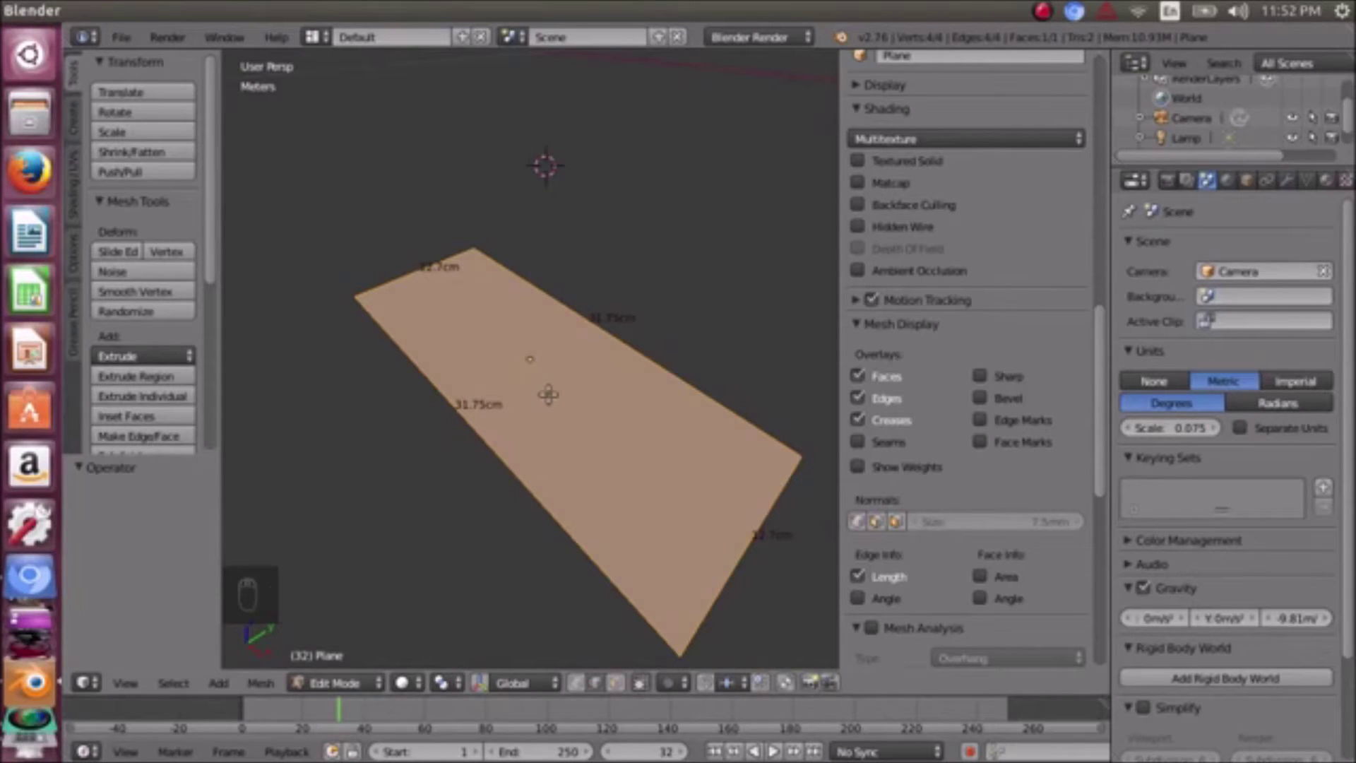
key(e)
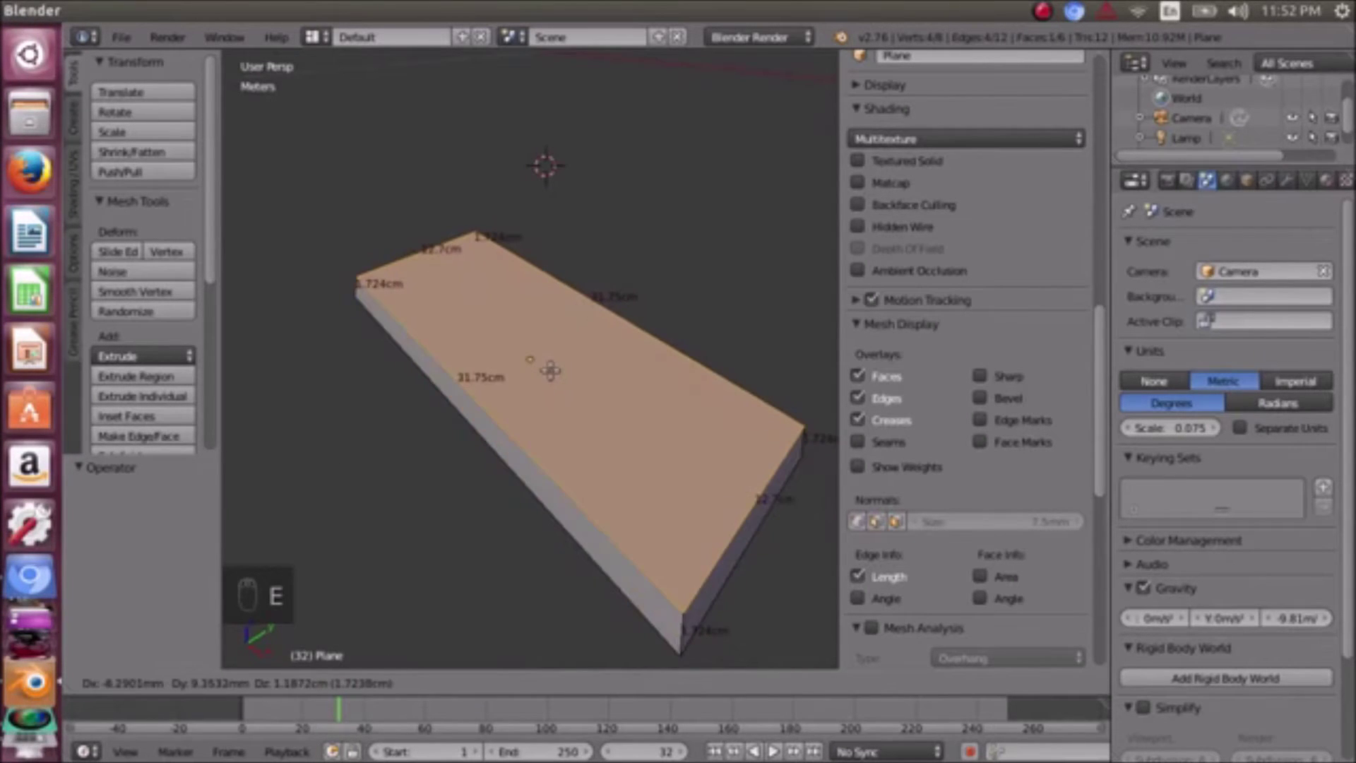
key(z)
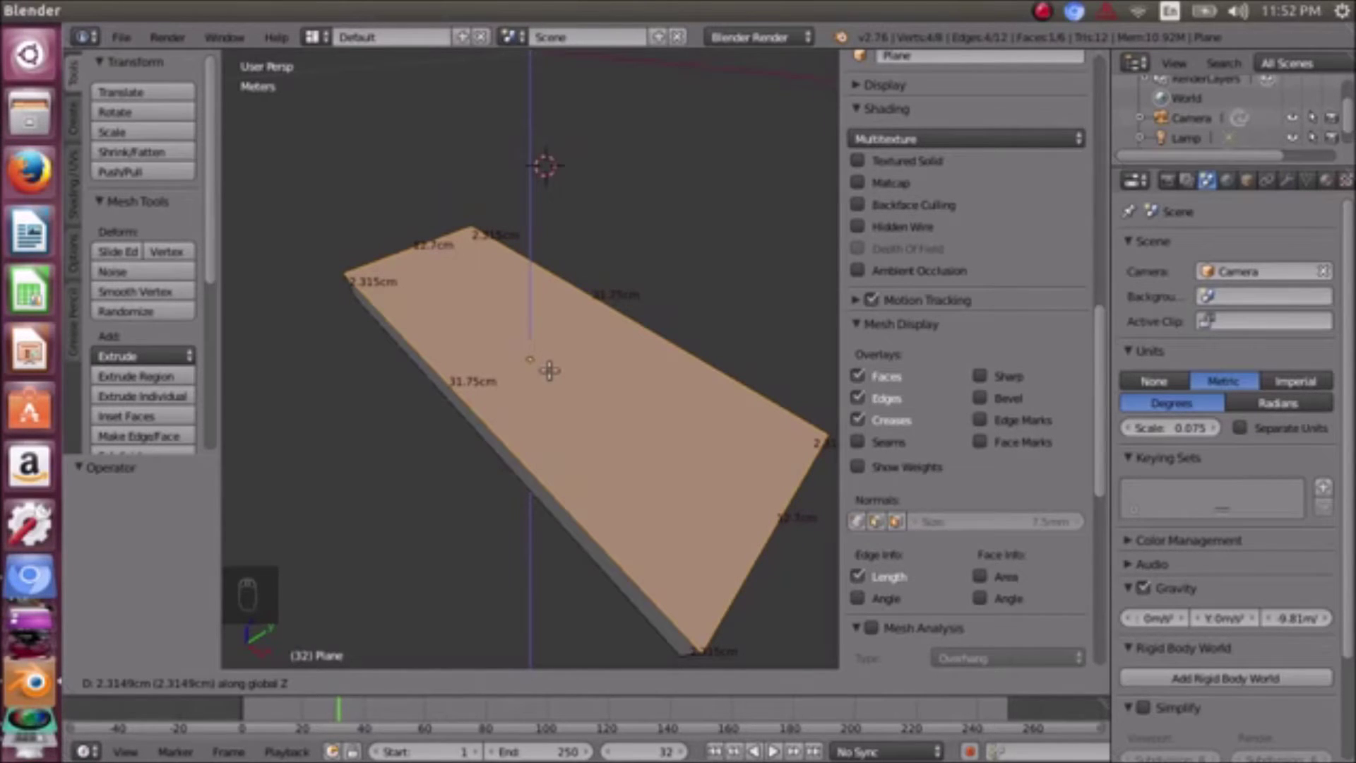
text(7)
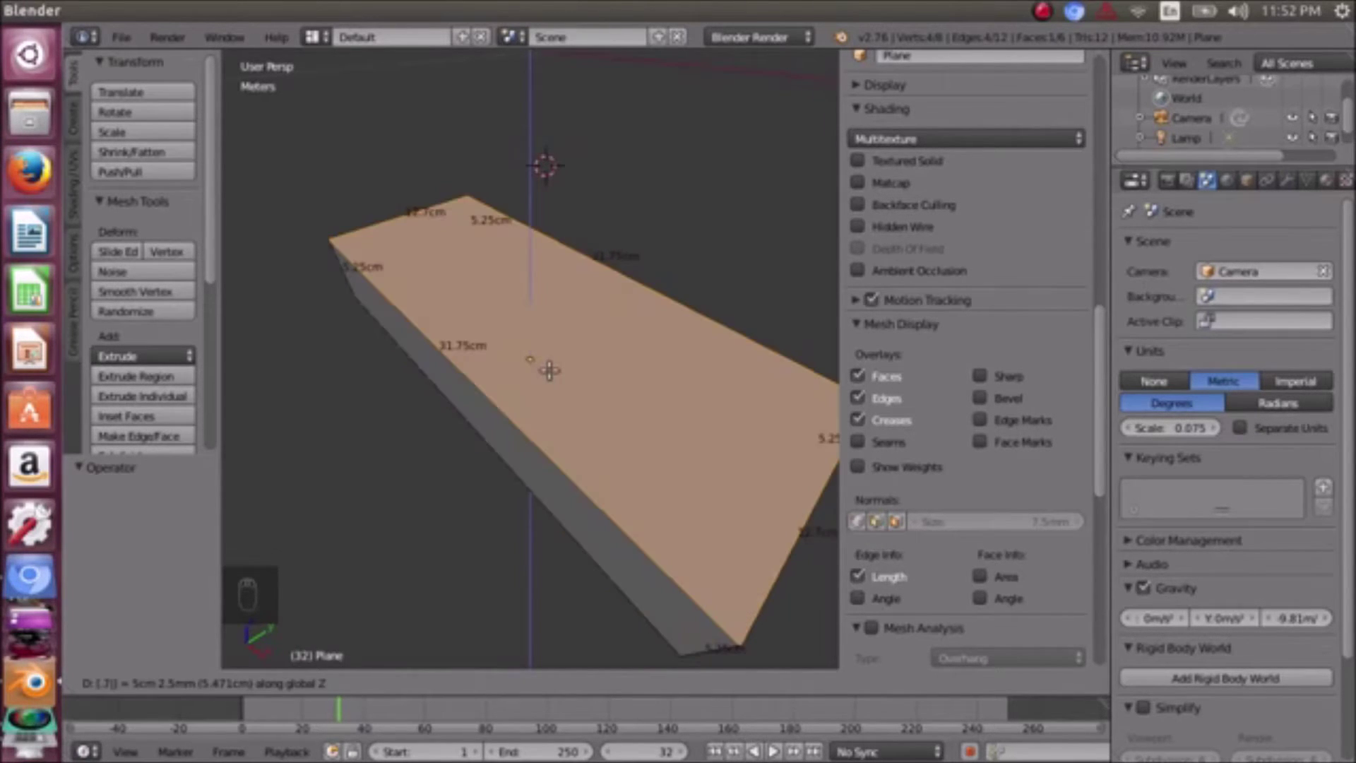
key(BackSpace)
text(5)
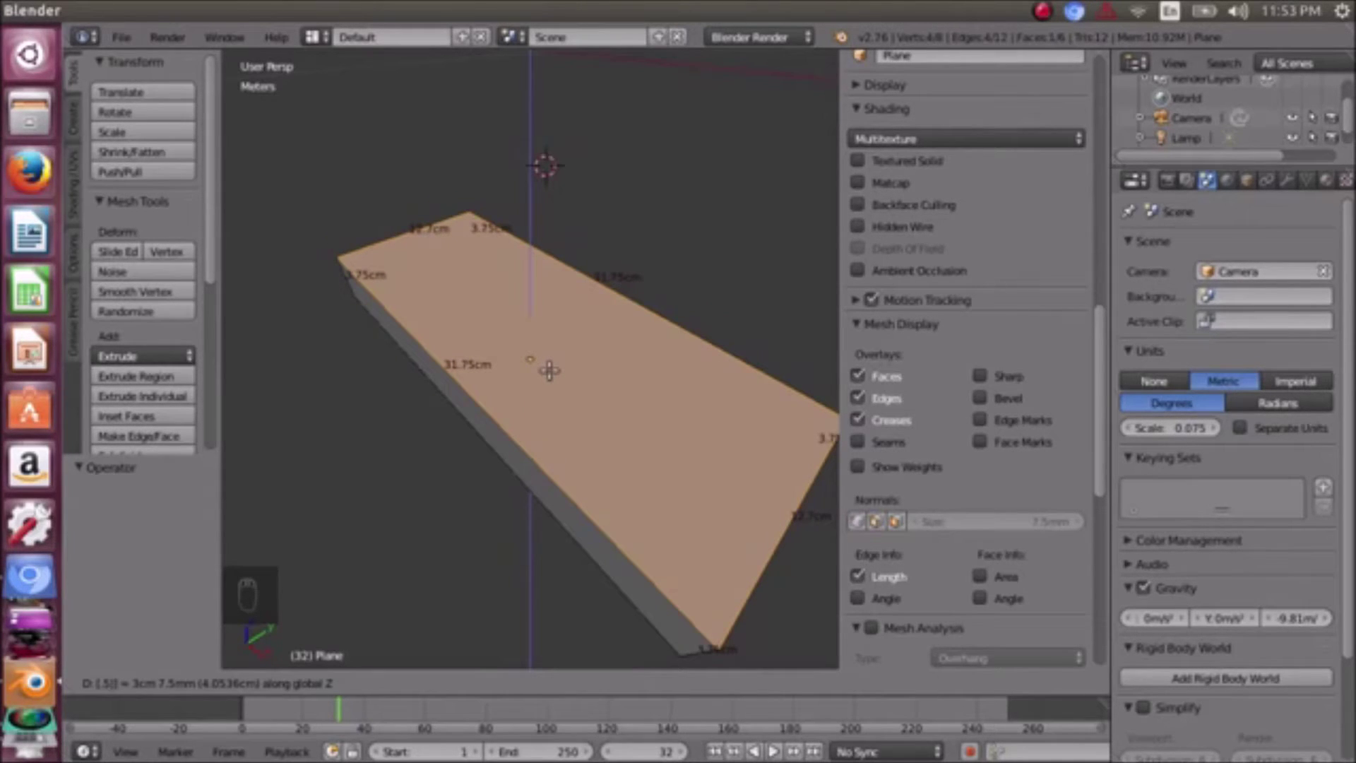
text(5)
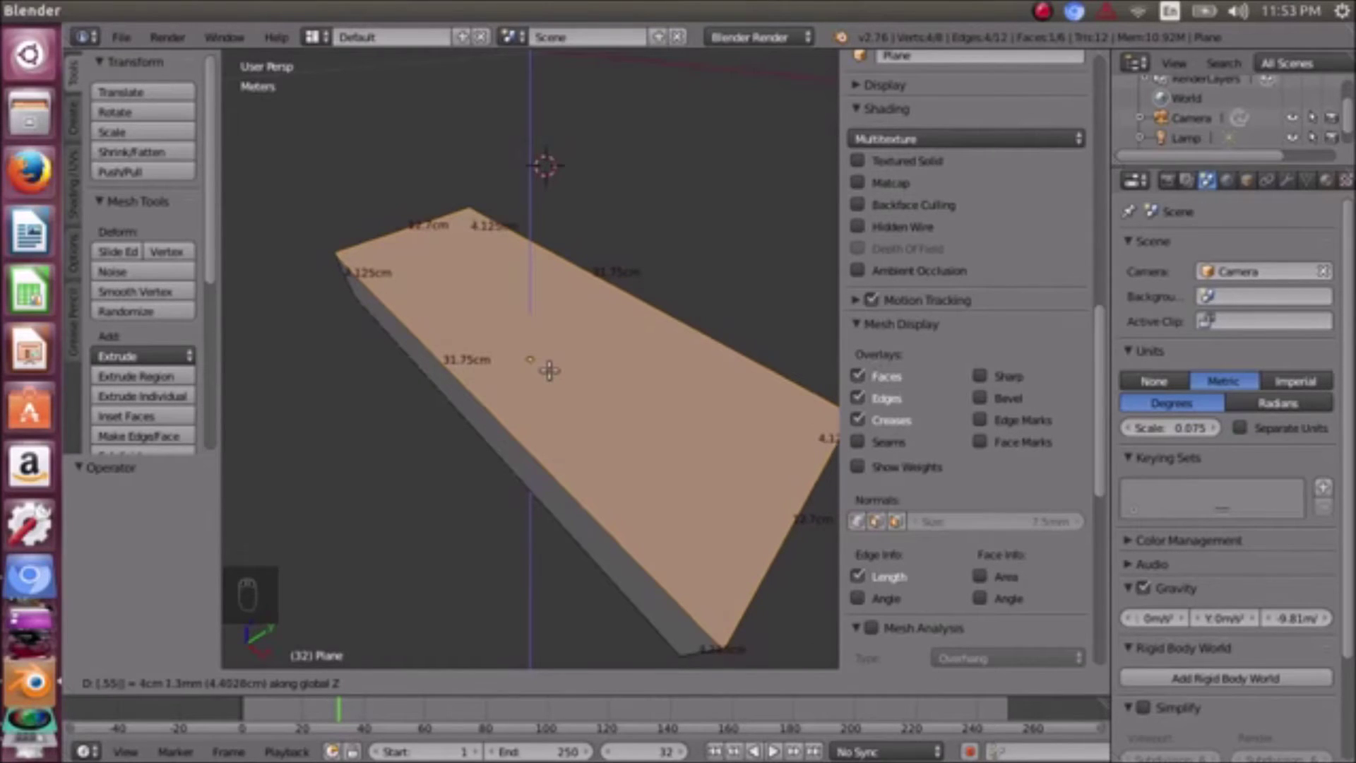
text(6)
key(BackSpace)
text(3)
key(BackSpace)
key(BackSpace)
text(2)
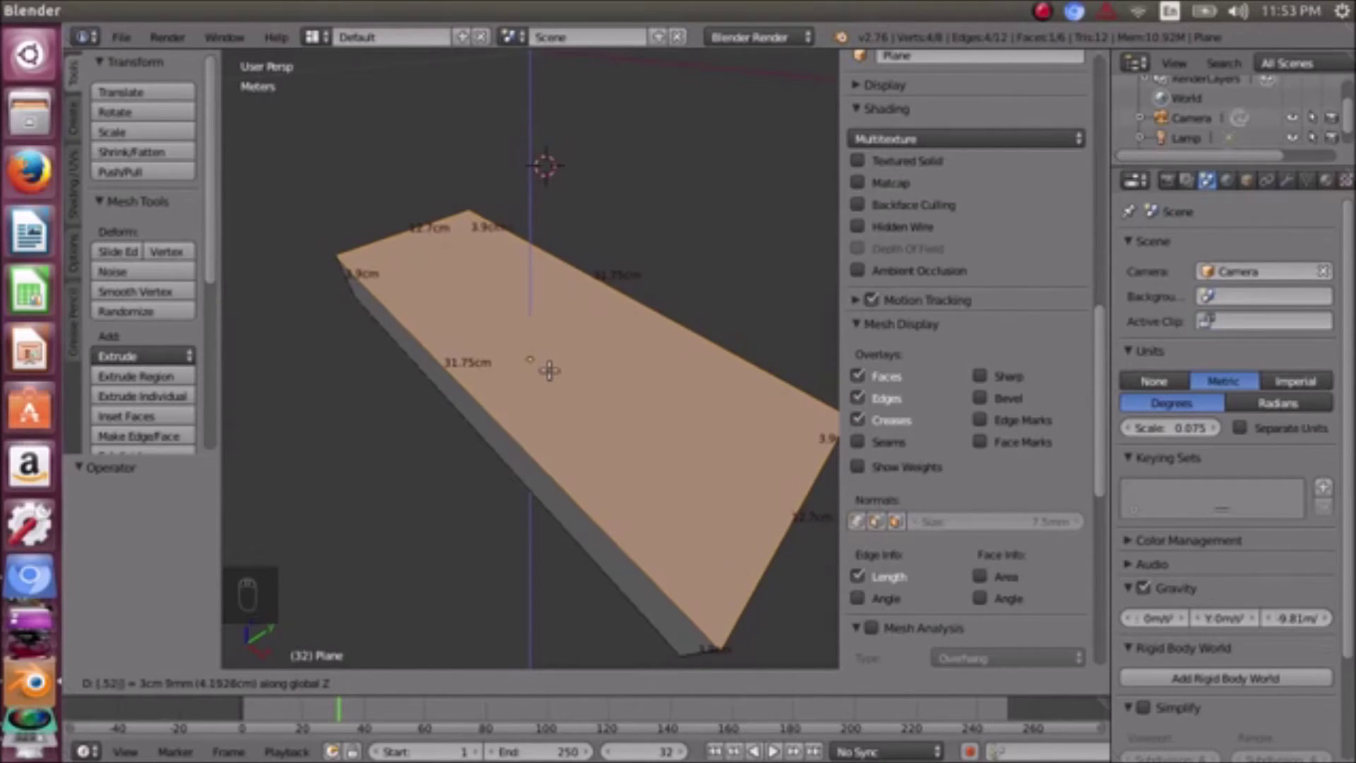
key(BackSpace)
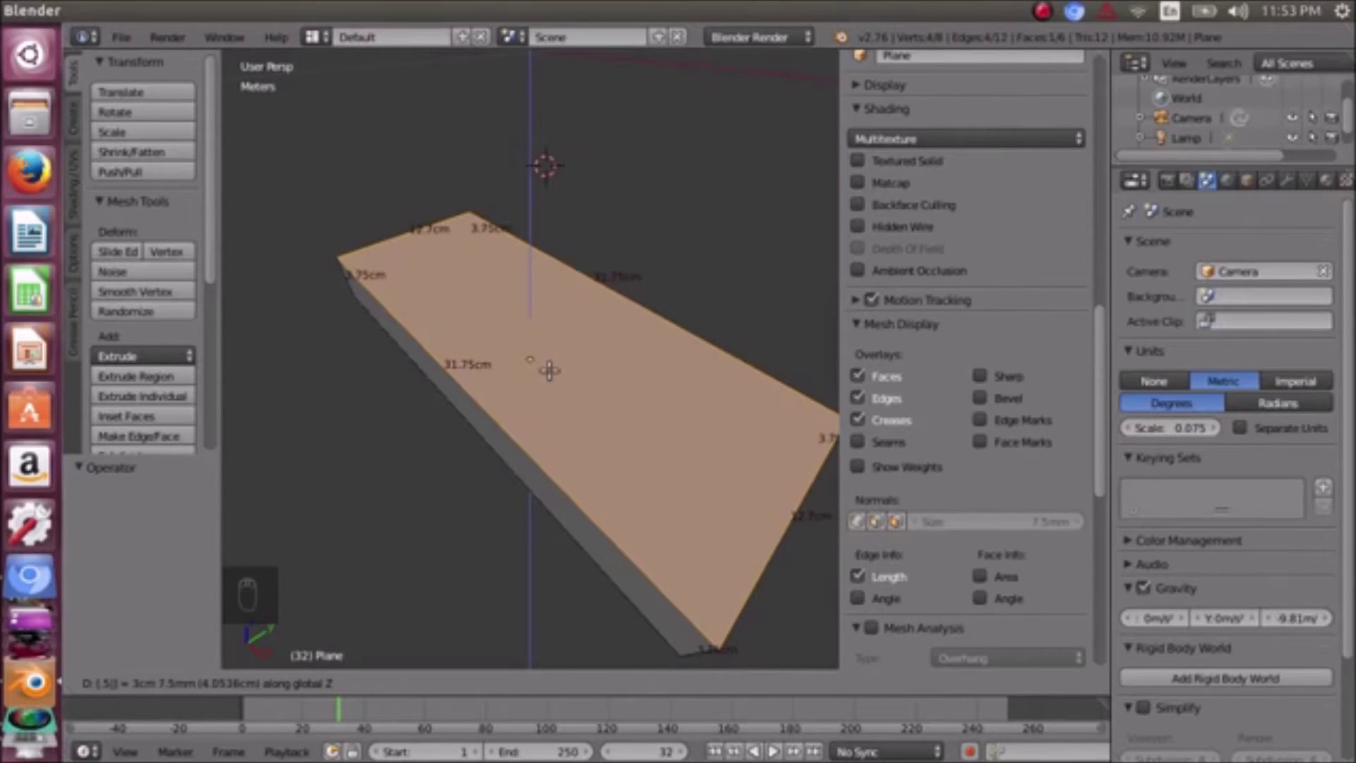
text(1)
key(BackSpace)
text(0)
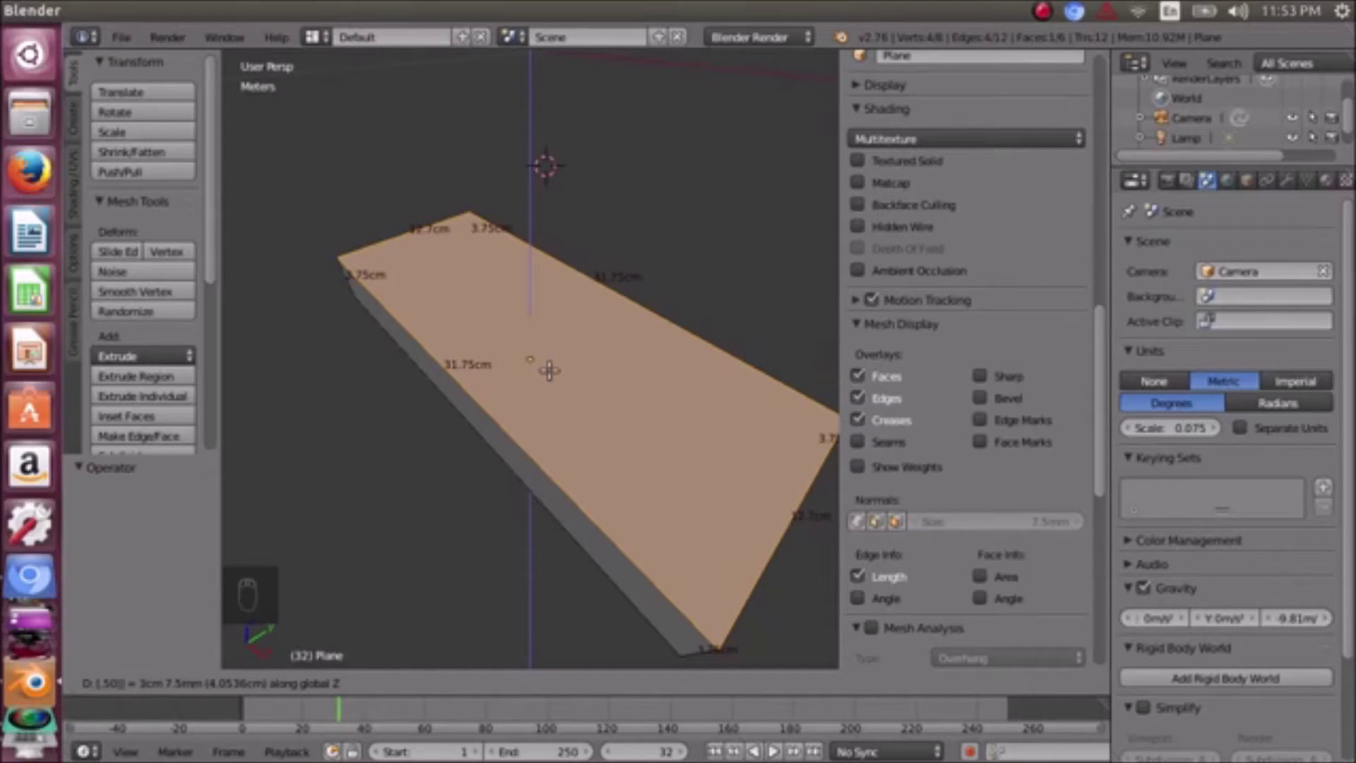
text(1)
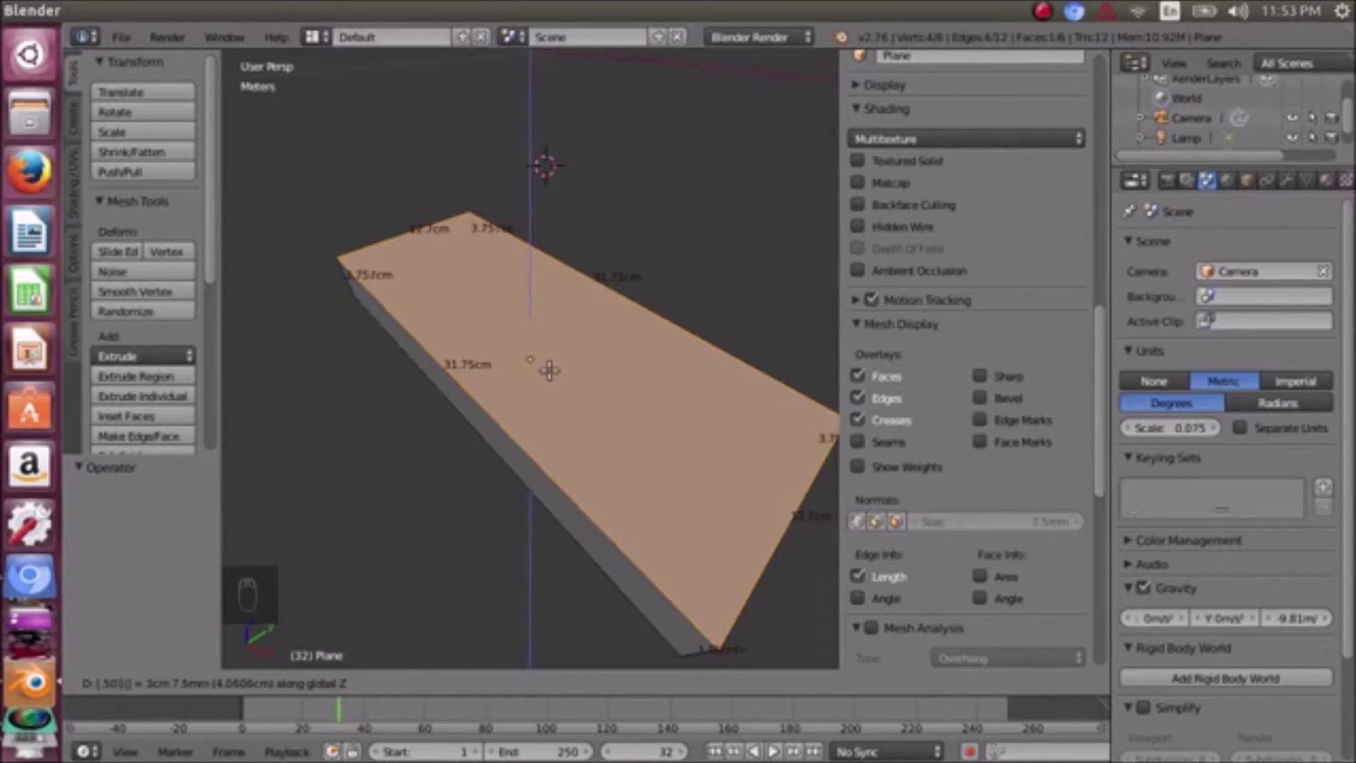
key(BackSpace)
text(2)
key(BackSpace)
text(3)
key(BackSpace)
text(6)
key(BackSpace)
text(5)
key(BackSpace)
text(444)
key(BackSpace)
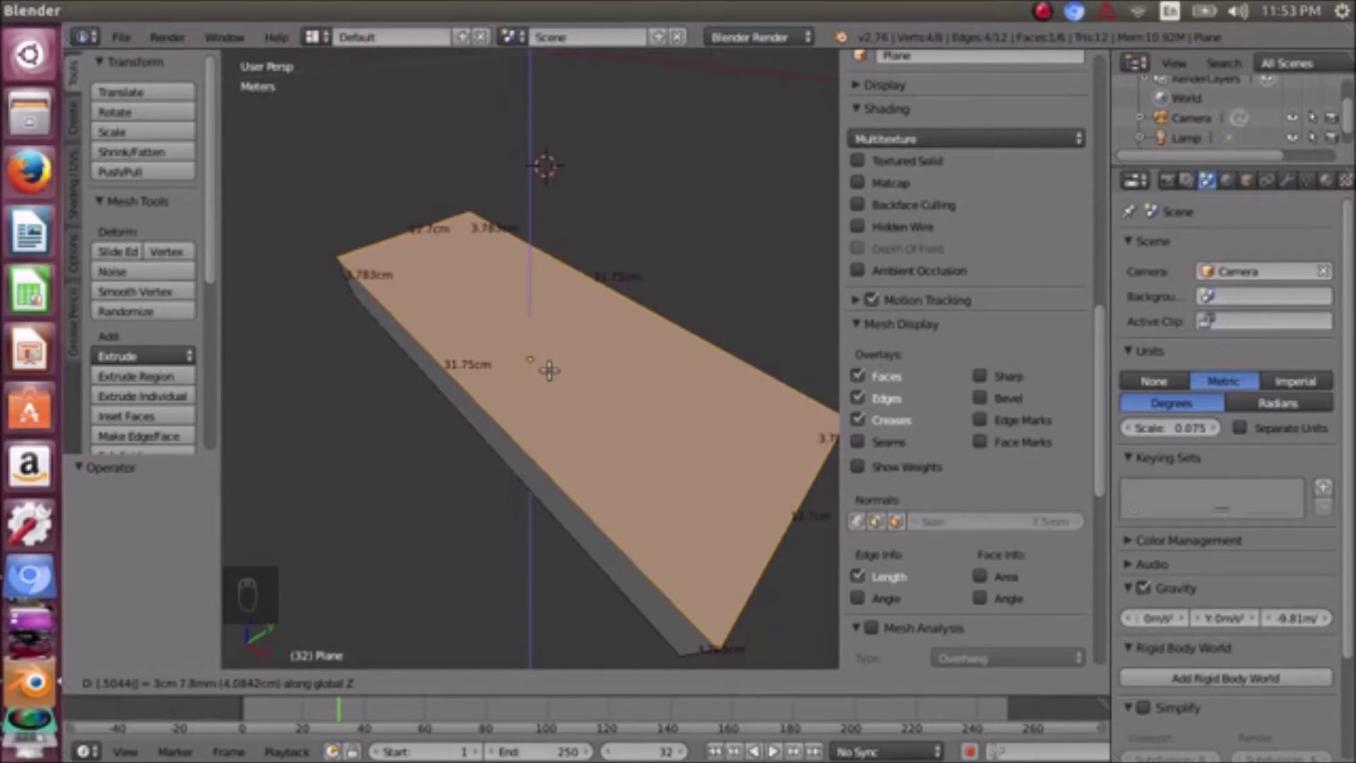
key(BackSpace)
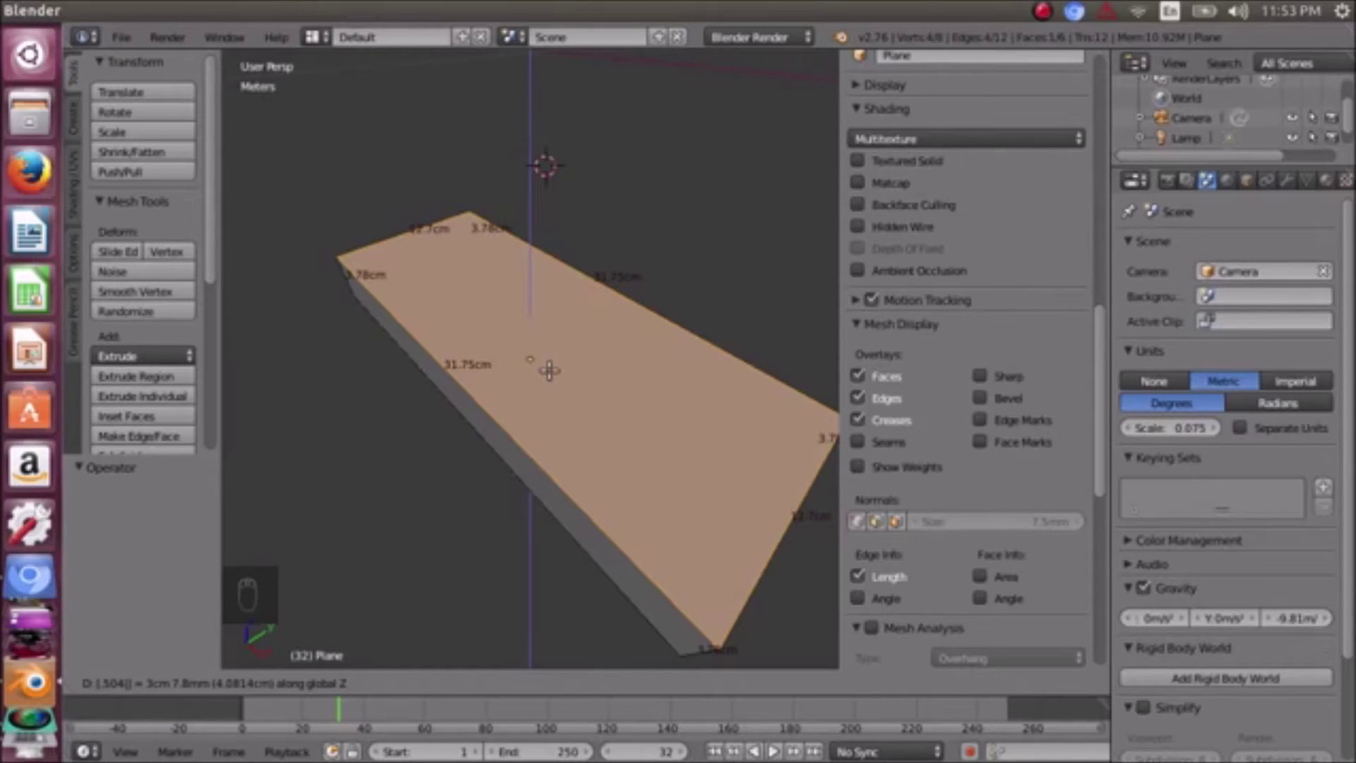
text(8)
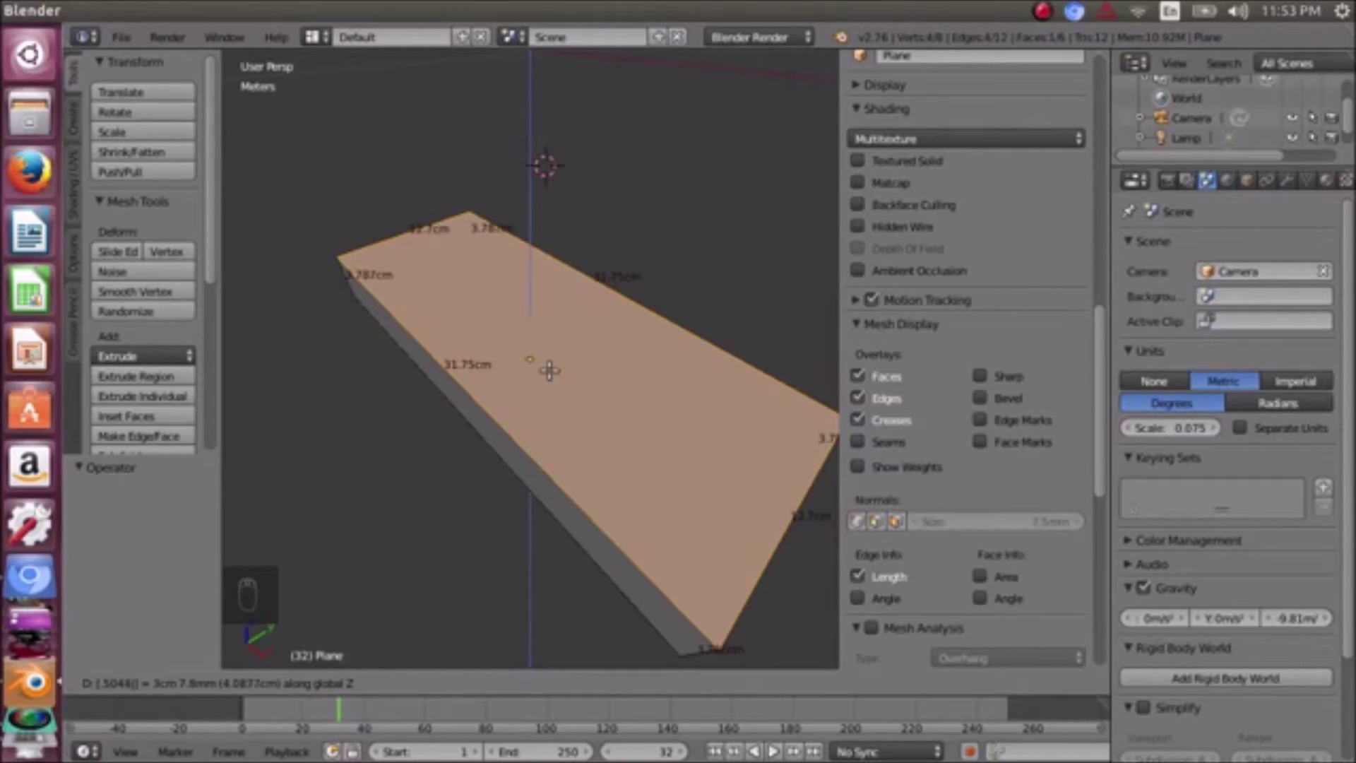
key(BackSpace)
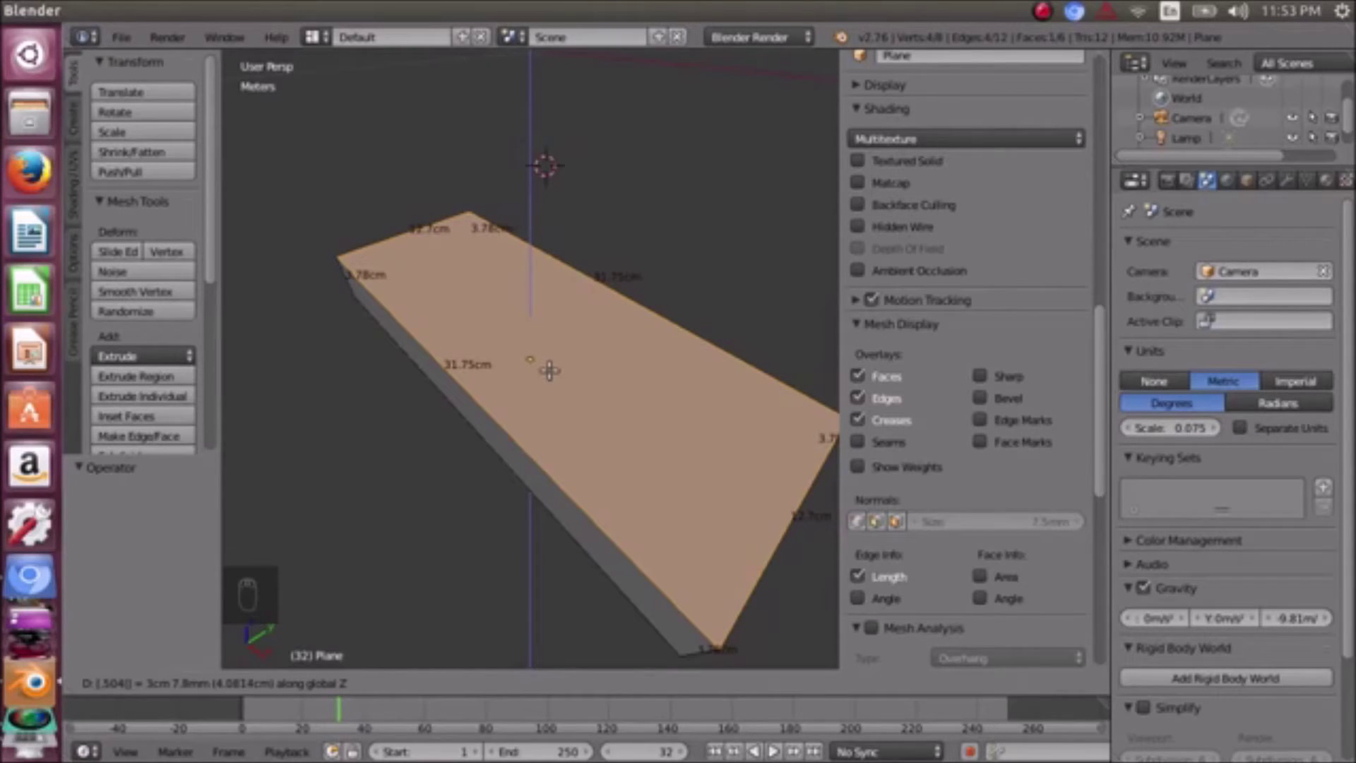
key(BackSpace)
text(5)
key(BackSpace)
text(6)
key(BackSpace)
text(56)
key(BackSpace)
text(5)
key(BackSpace)
text(4)
key(BackSpace)
text(3)
key(BackSpace)
text(4)
key(BackSpace)
text(3)
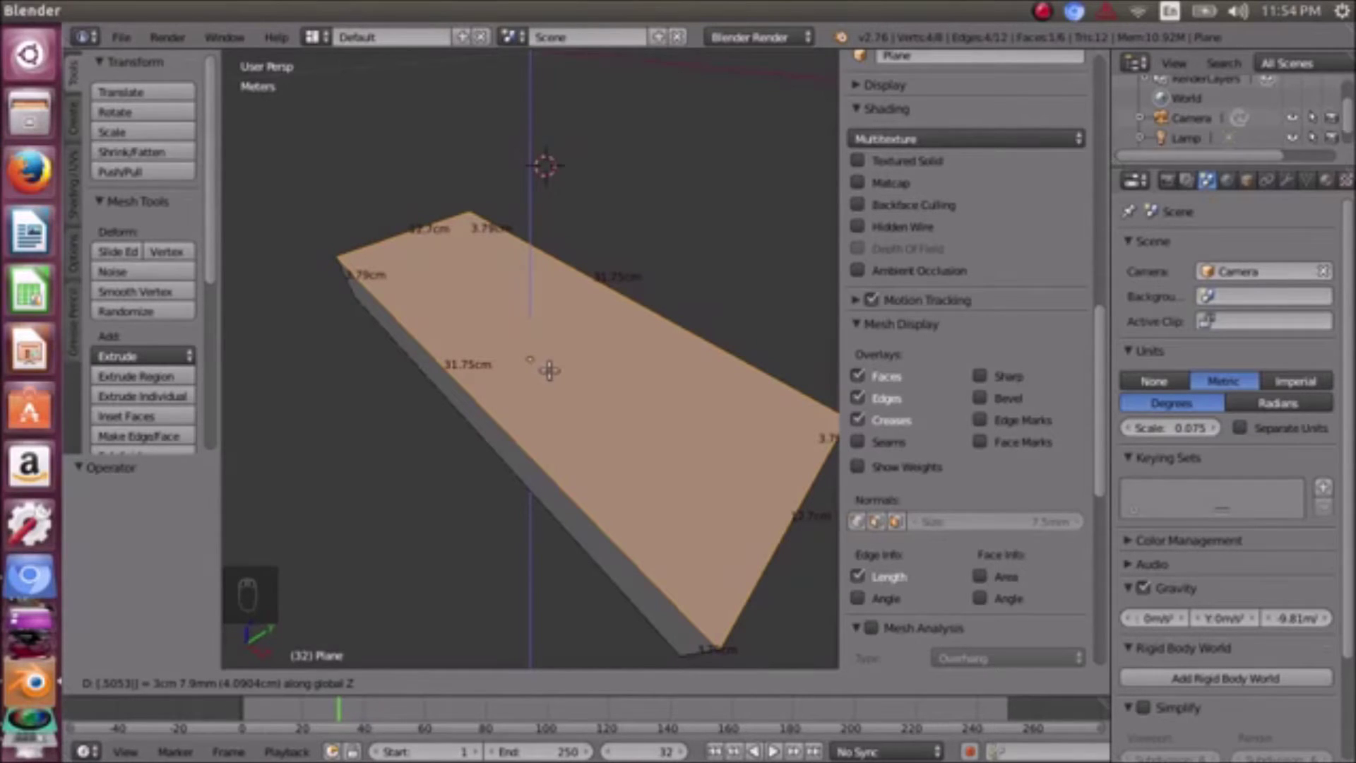
text(8)
key(BackSpace)
text(9)
key(BackSpace)
text(56)
key(BackSpace)
key(BackSpace)
text(9)
key(BackSpace)
key(BackSpace)
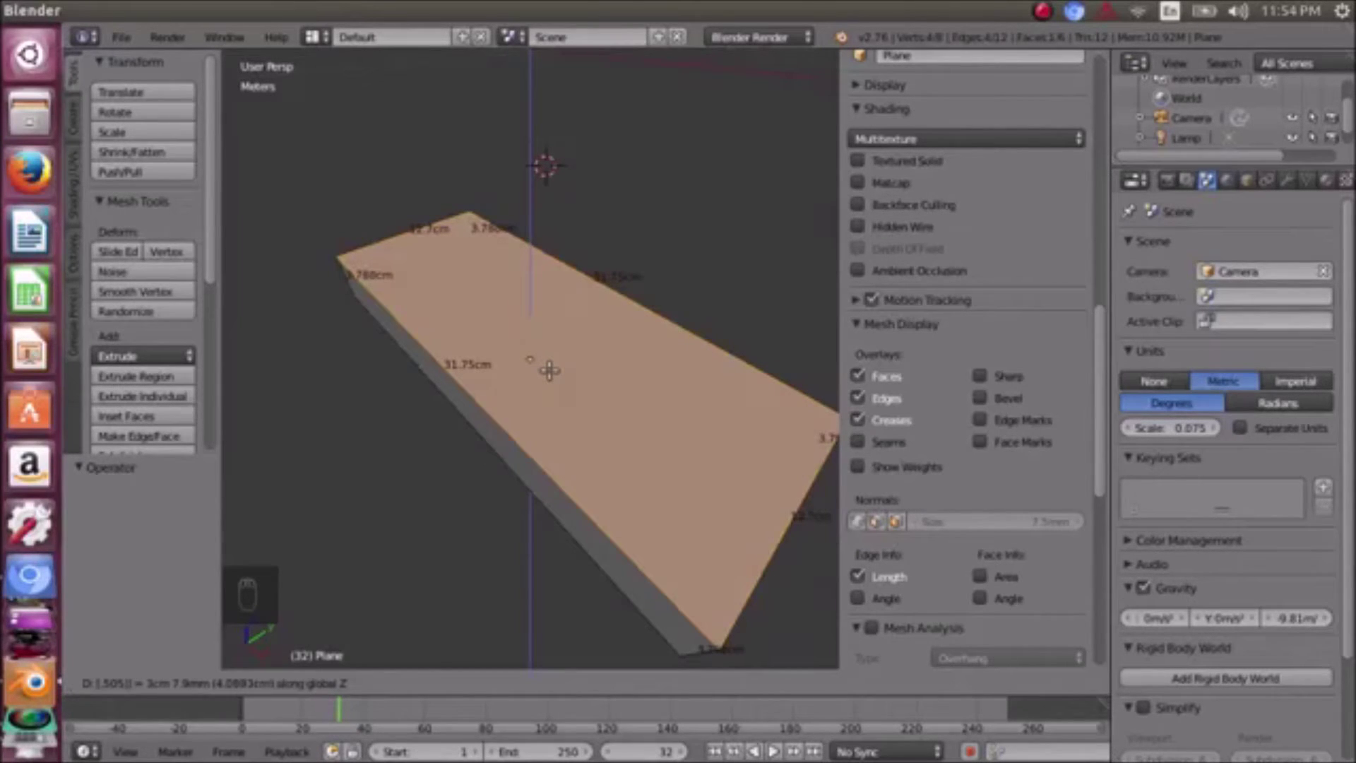
text(4)
key(BackSpace)
text(38)
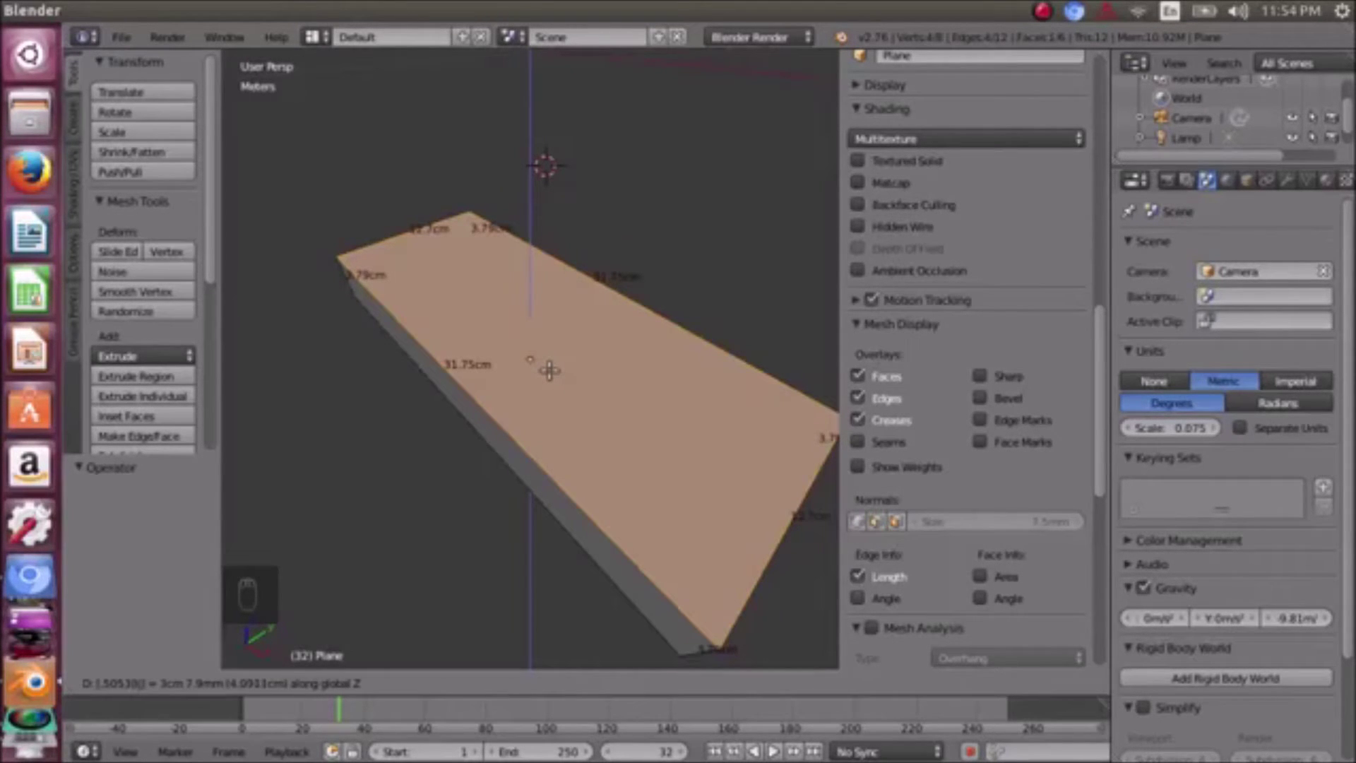
key(BackSpace)
text(9999)
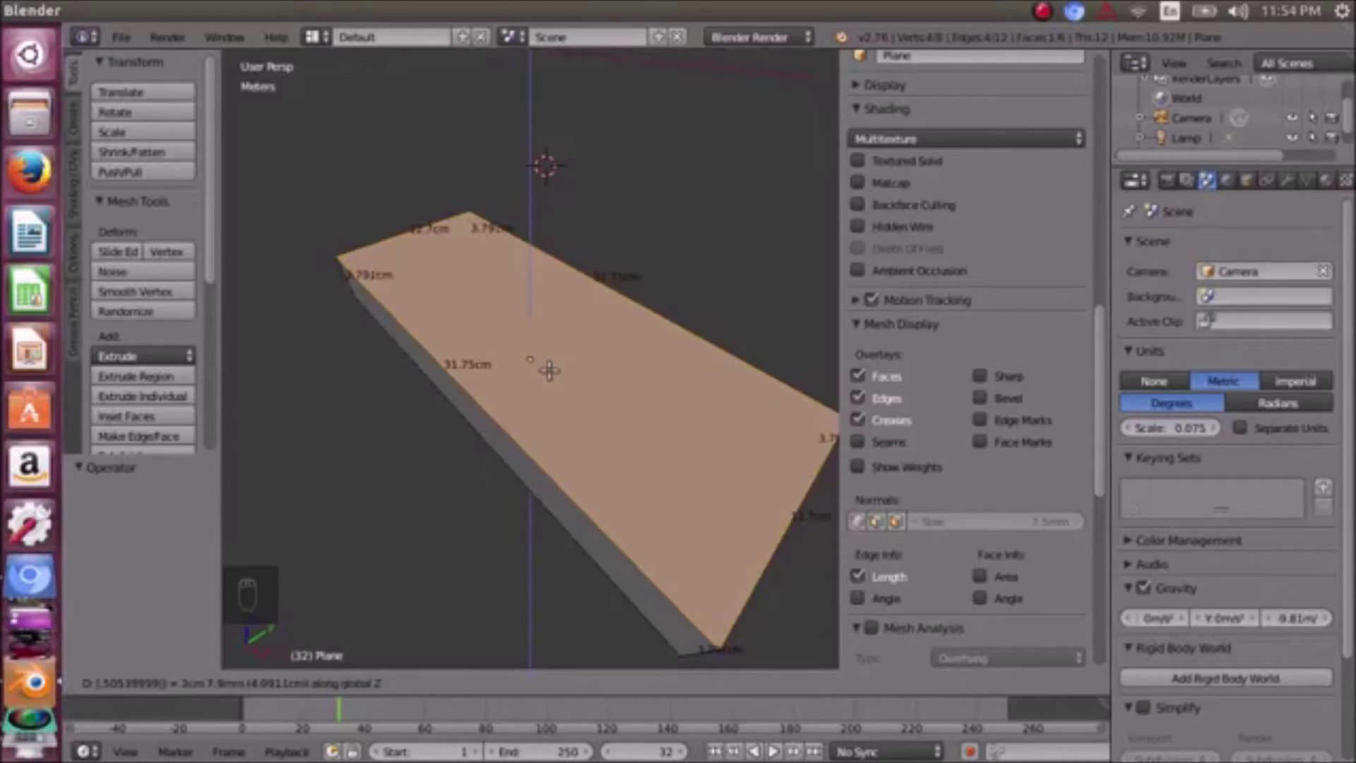
key(BackSpace)
key(BackSpace)
key(BackSpace)
key(BackSpace)
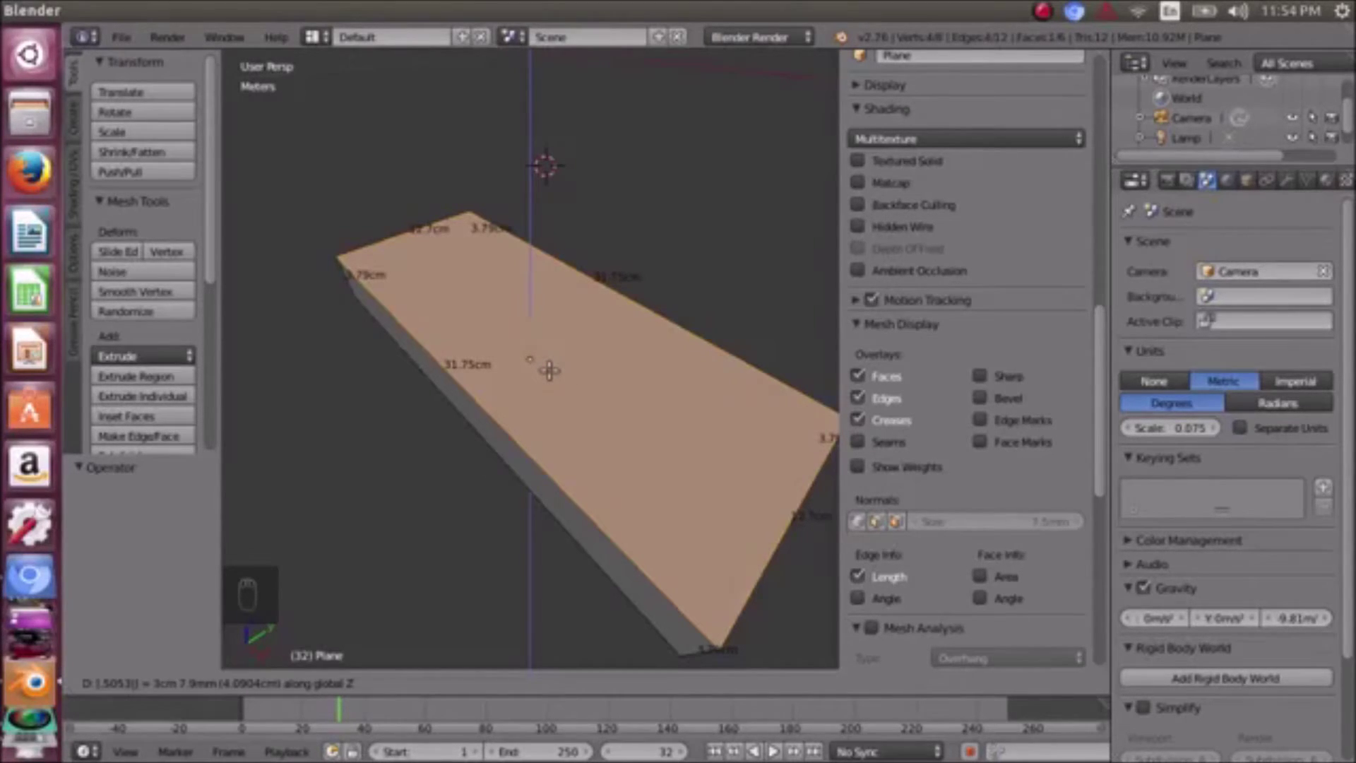
click(549, 369)
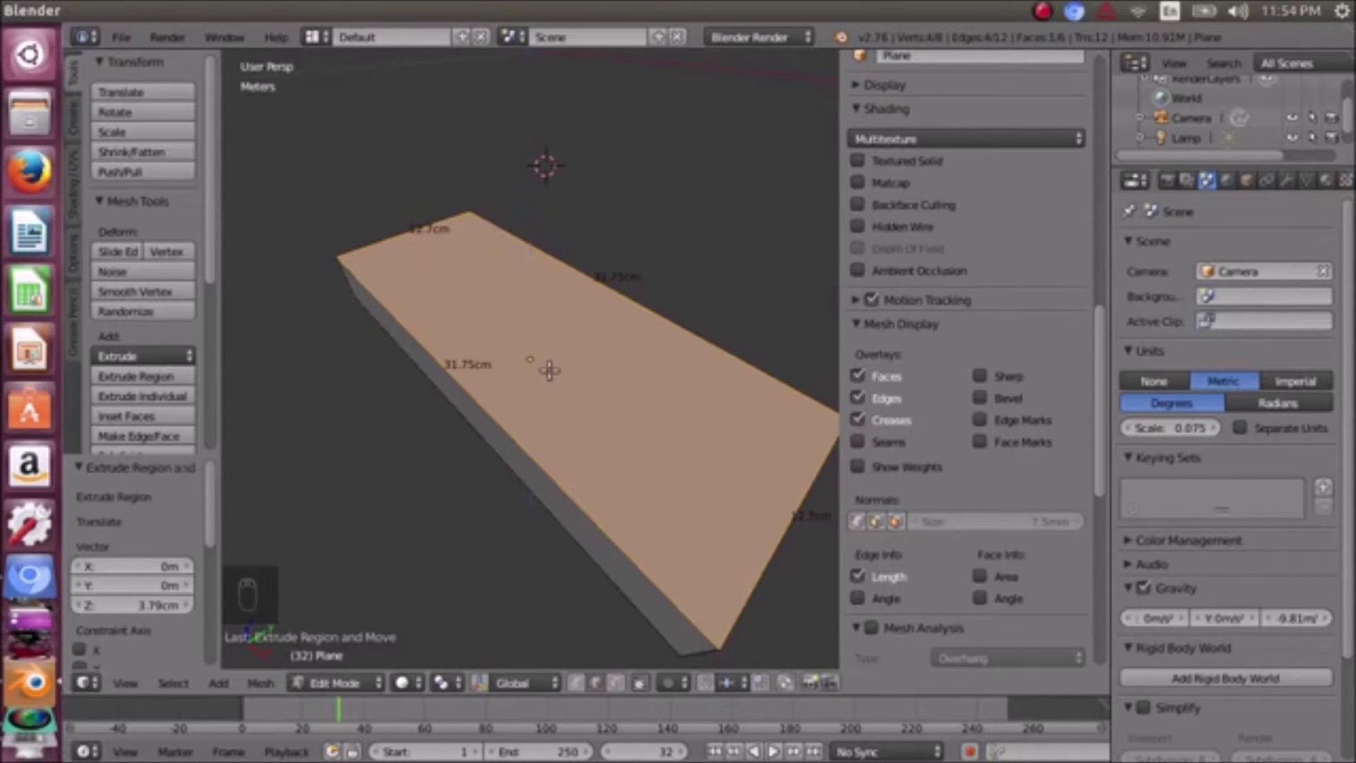
- Check the length of the block's short vertical edge, inspect the block from other angles, and clear the selection
right_click(348, 282)
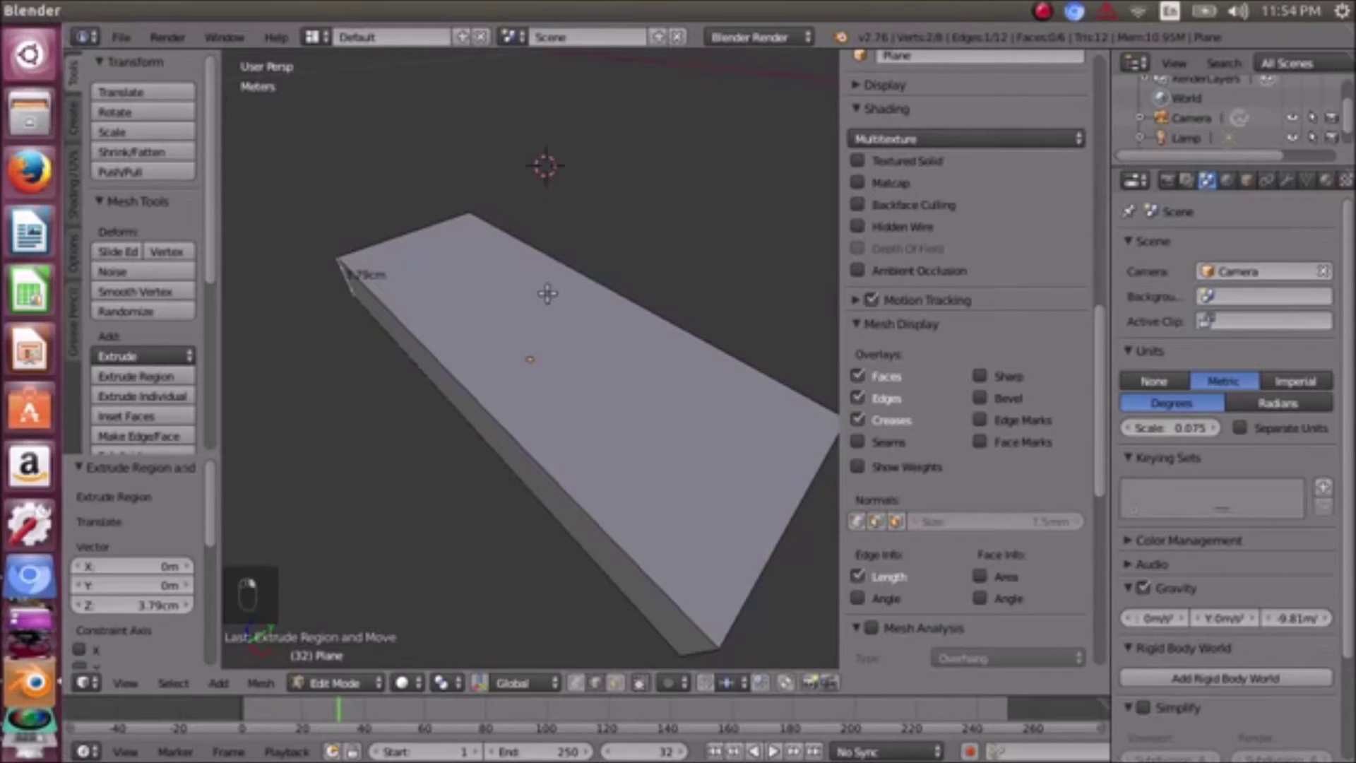
middle_drag(549, 293, 508, 284)
middle_drag(500, 369, 553, 274)
key(a)
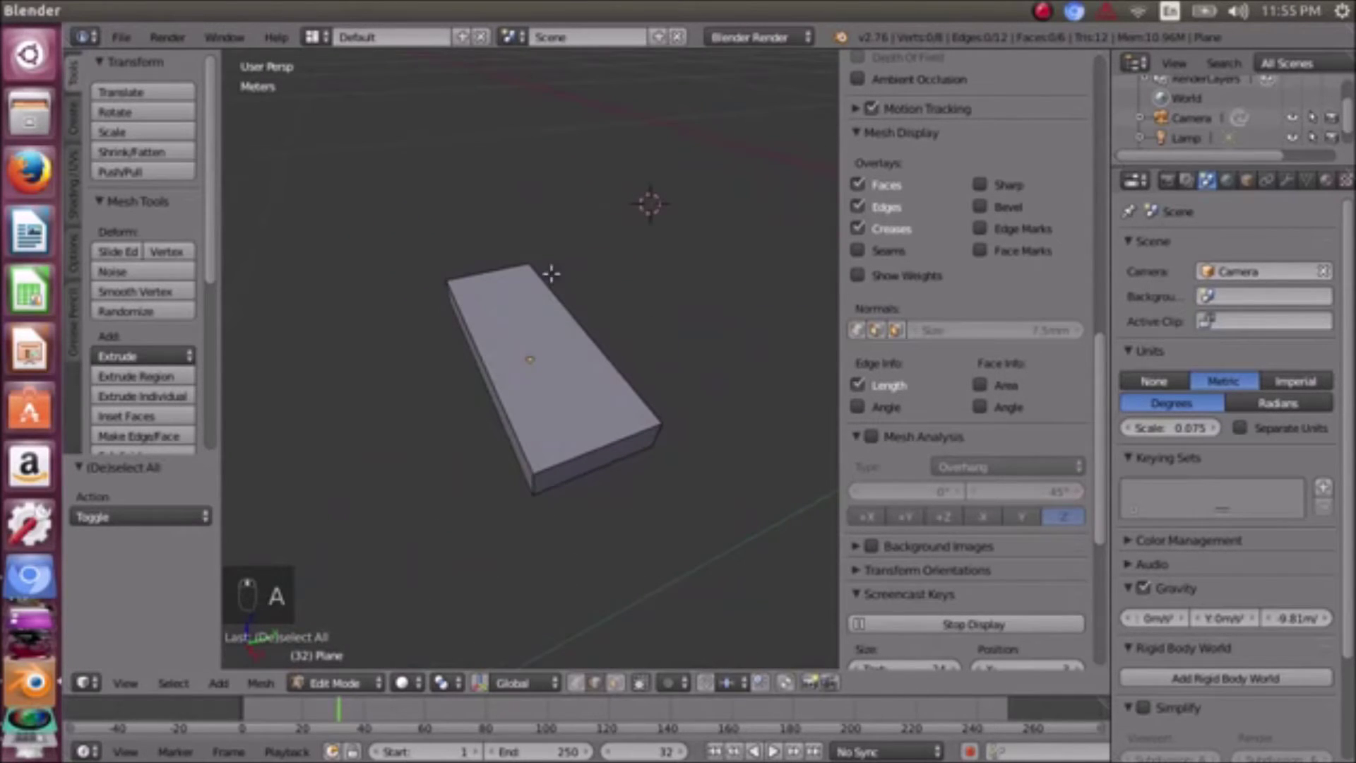
- Select one long edge of the block's upper face and examine the block from several angles
right_click(535, 260)
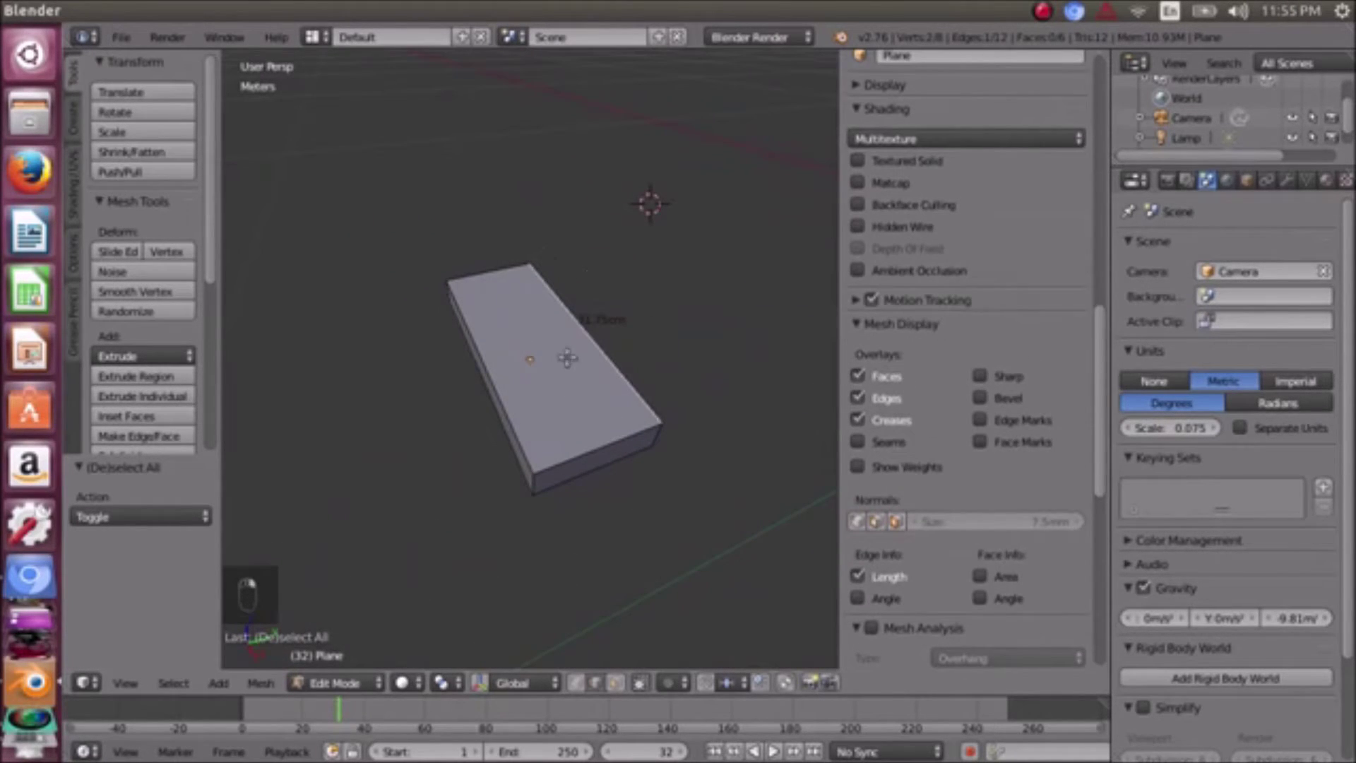
middle_drag(531, 292, 497, 277)
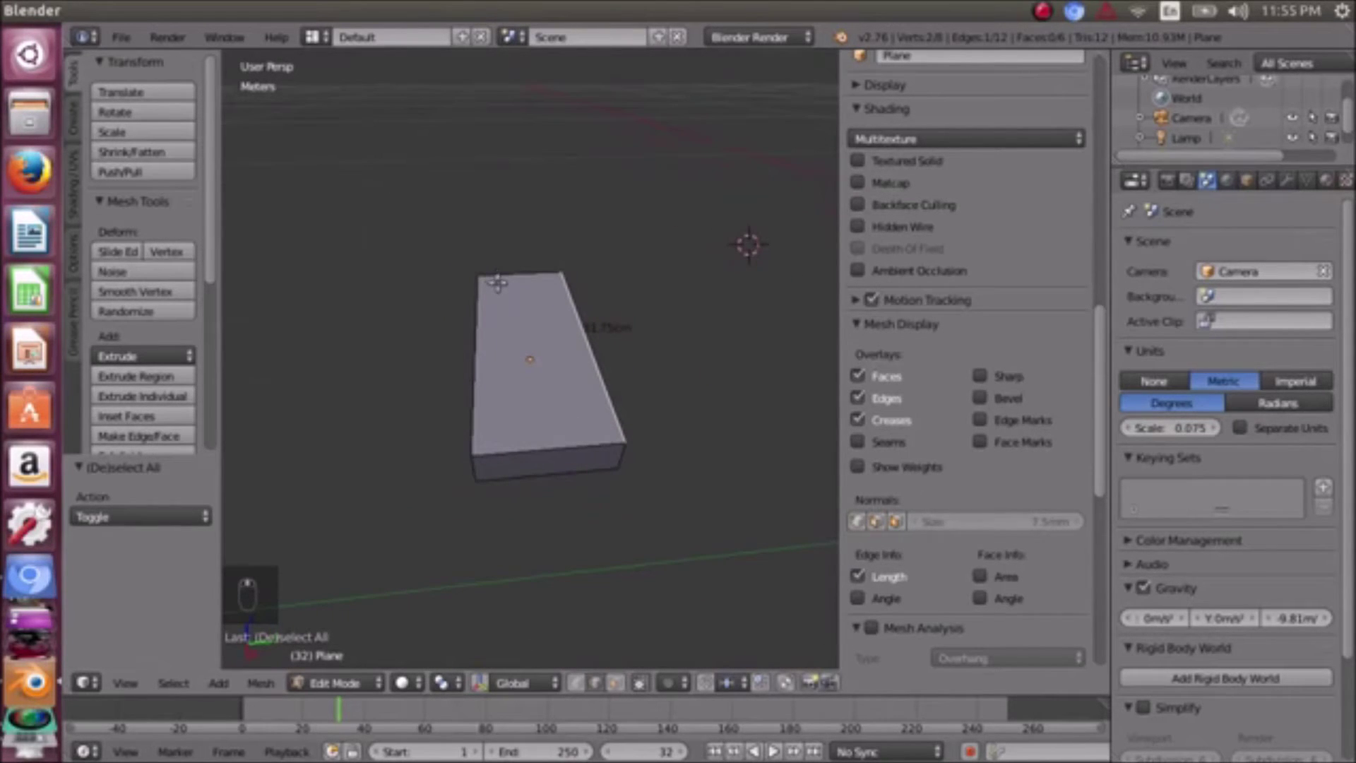
scroll(497, 281, up, 2)
middle_drag(575, 297, 480, 301)
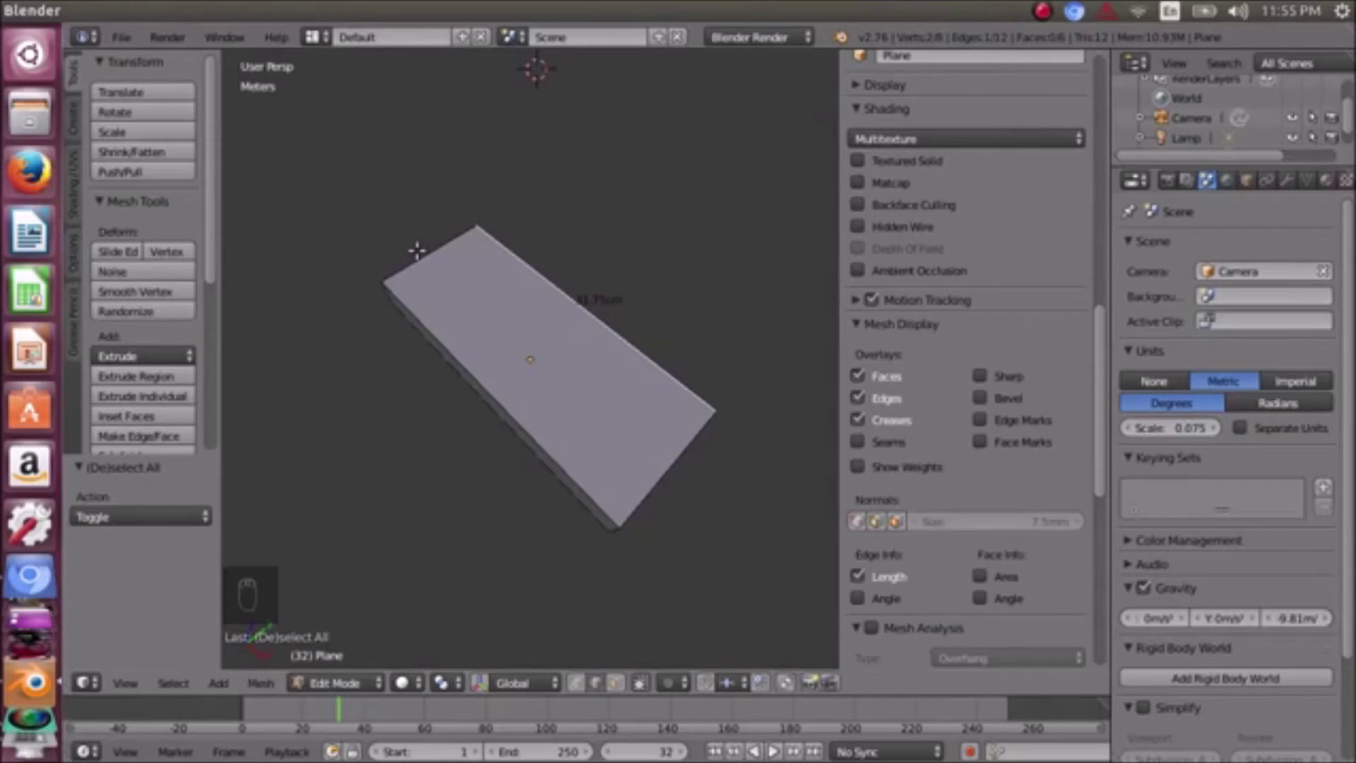
middle_drag(469, 311, 433, 276)
middle_drag(544, 321, 498, 287)
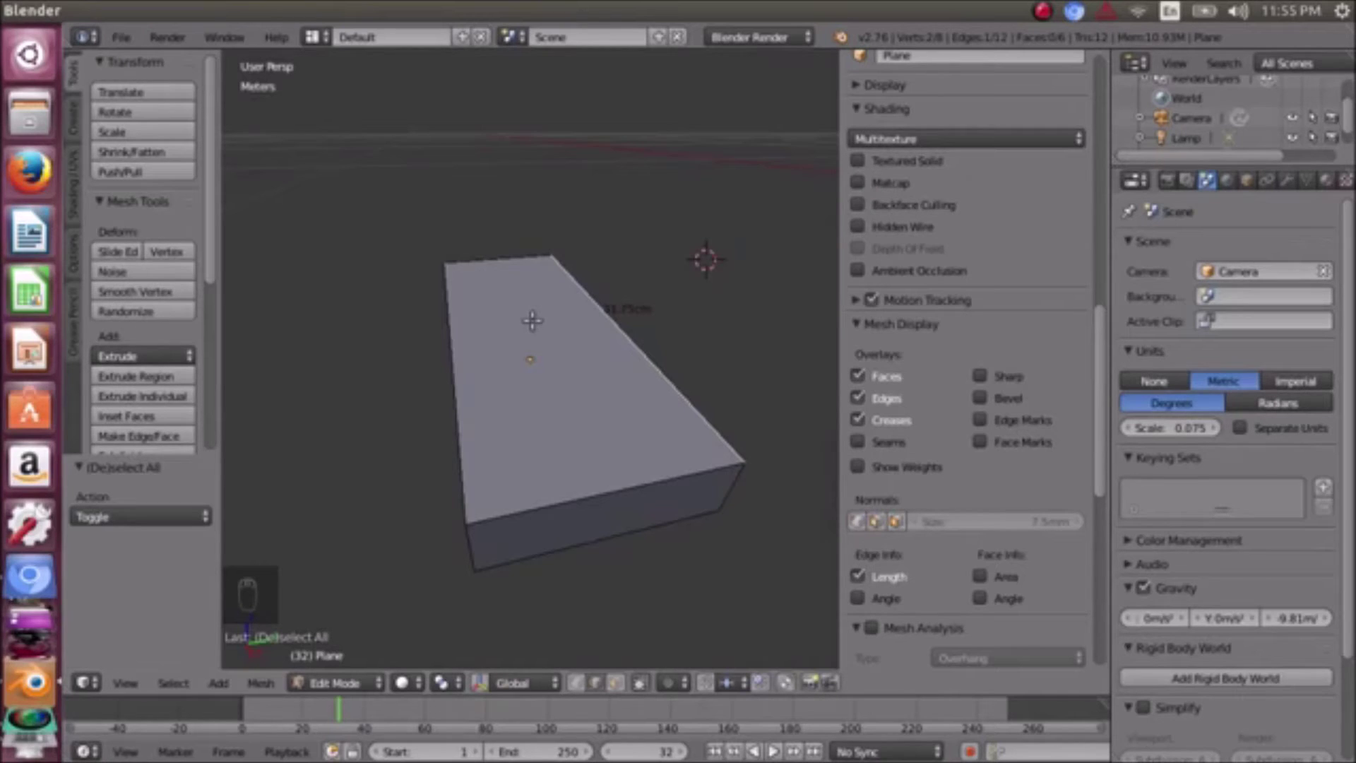
middle_drag(594, 315, 556, 324)
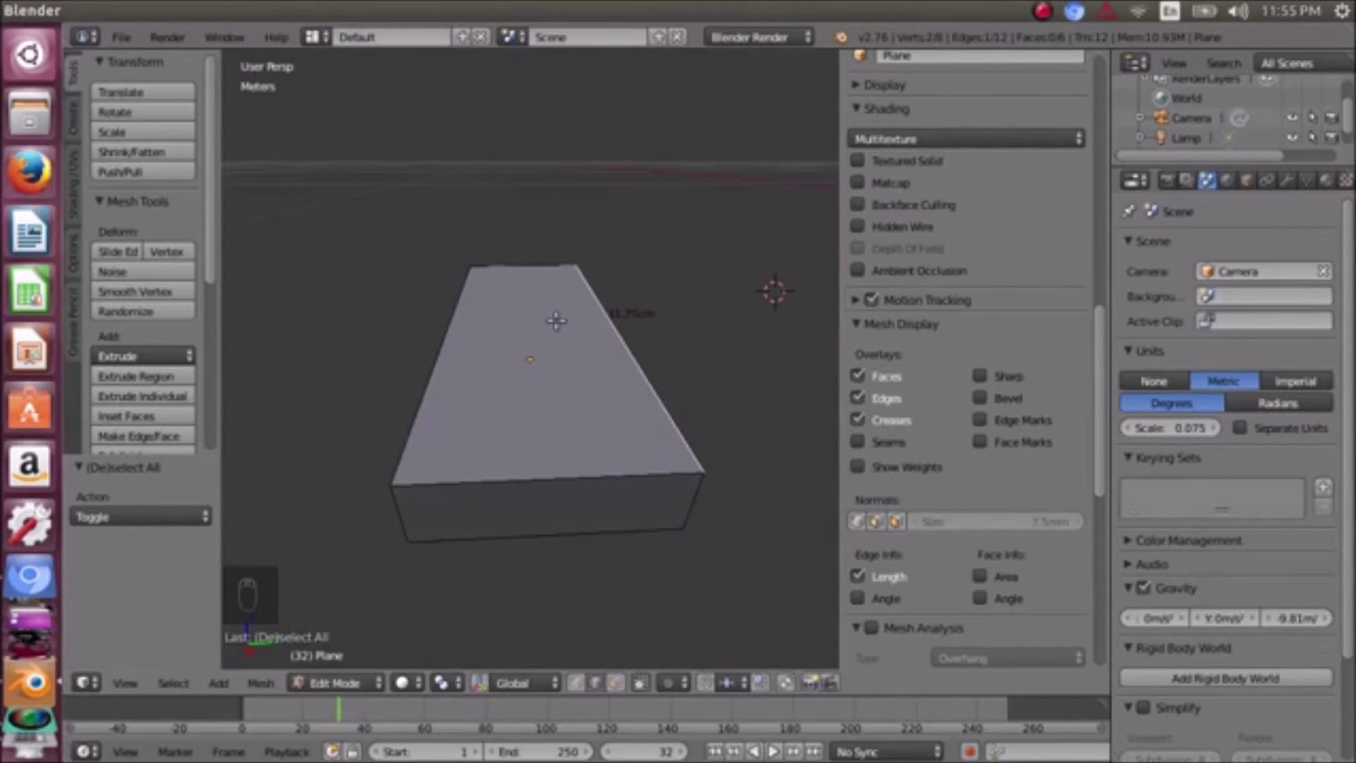
scroll(556, 320, down, 2)
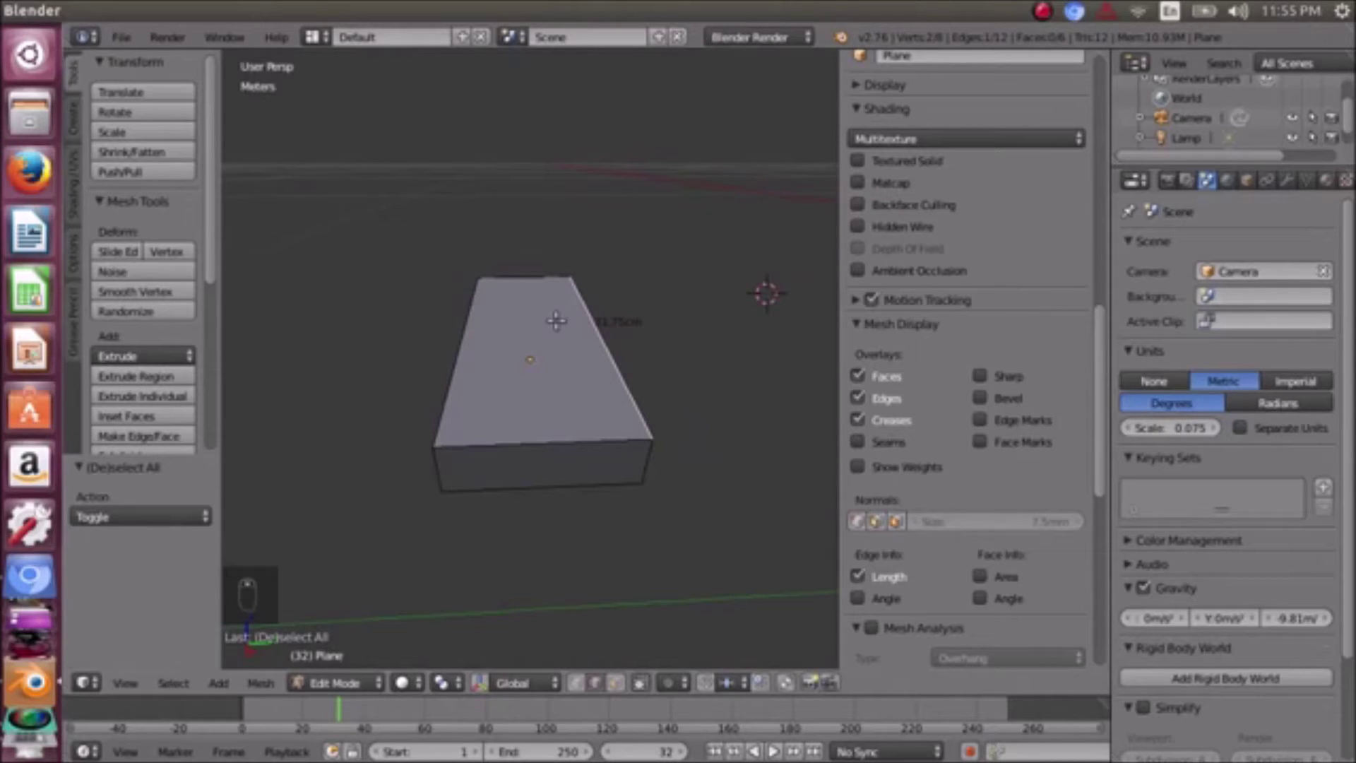
- Switch to Chromium, open the Calculator, clear its display, and calculate tan(6)×5
click(47, 579)
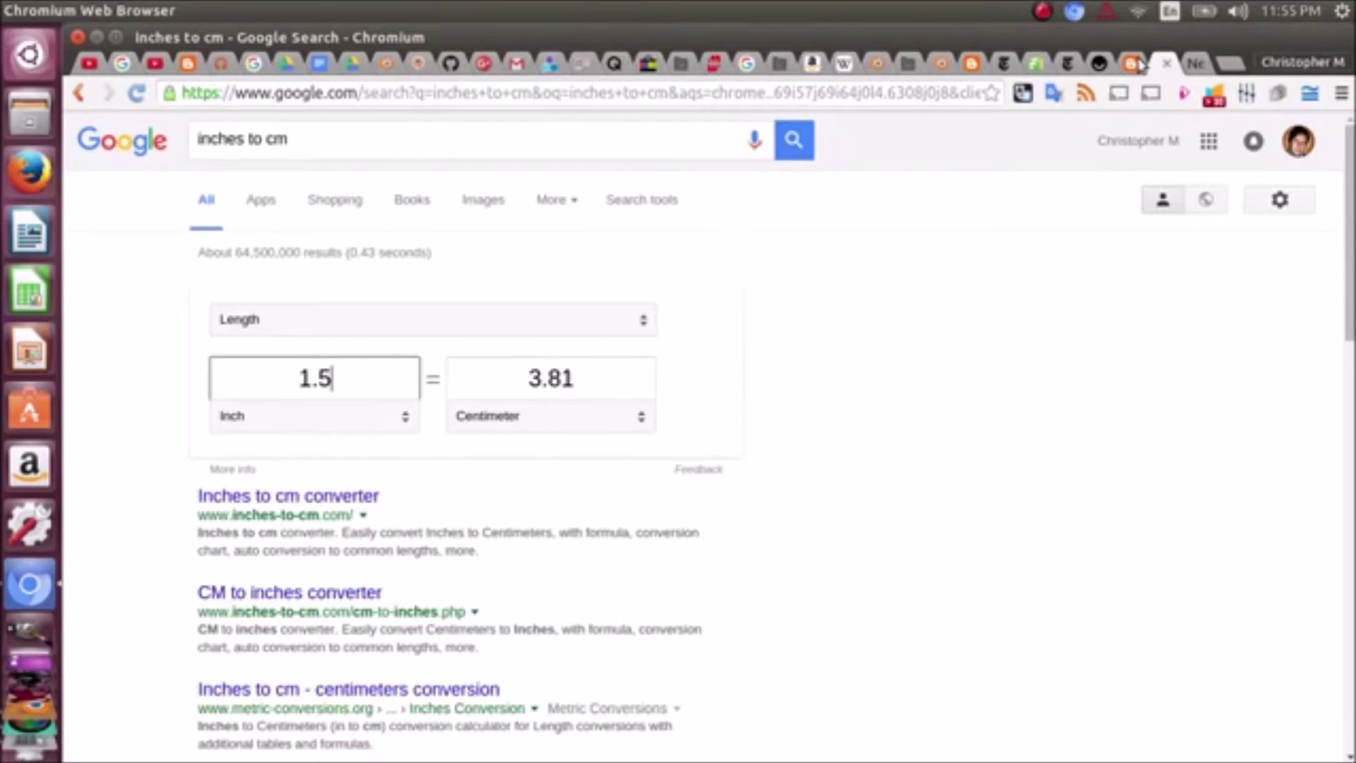
click(24, 677)
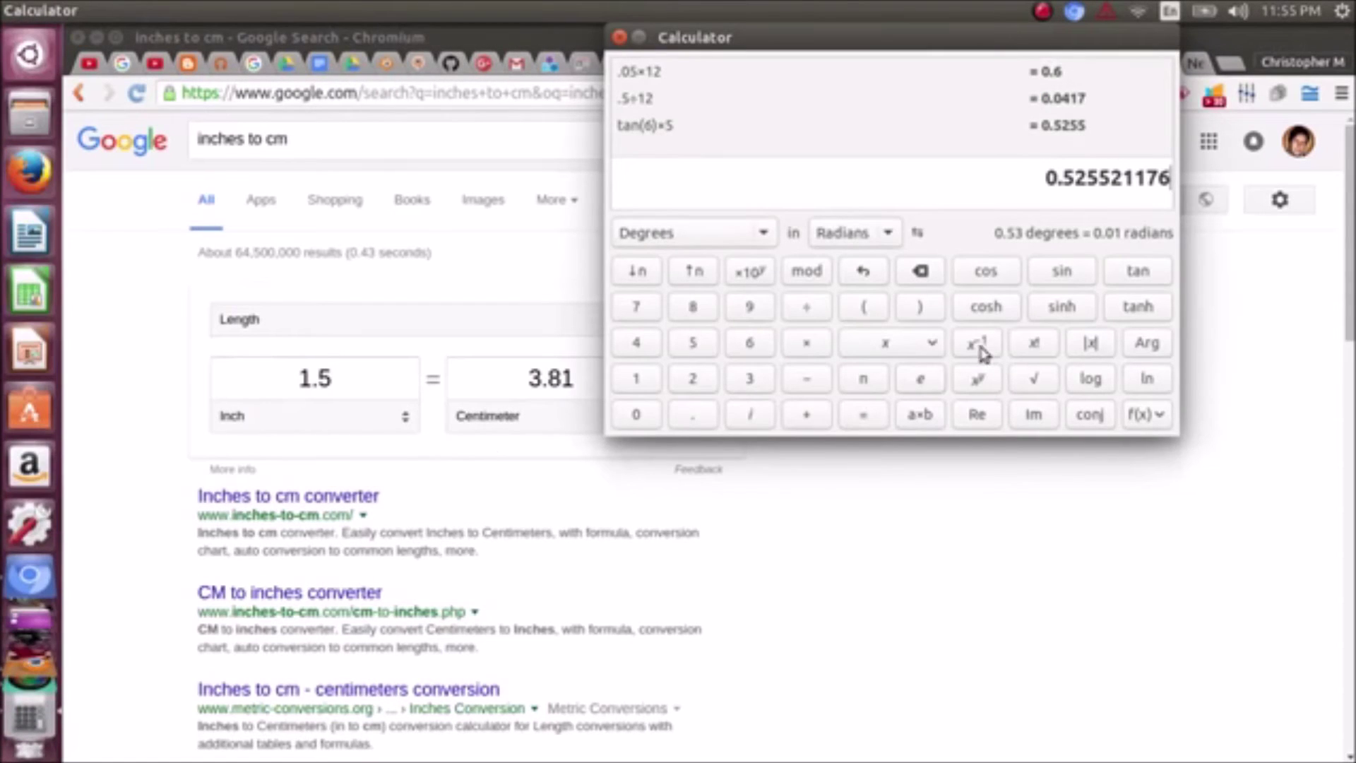
click(921, 271)
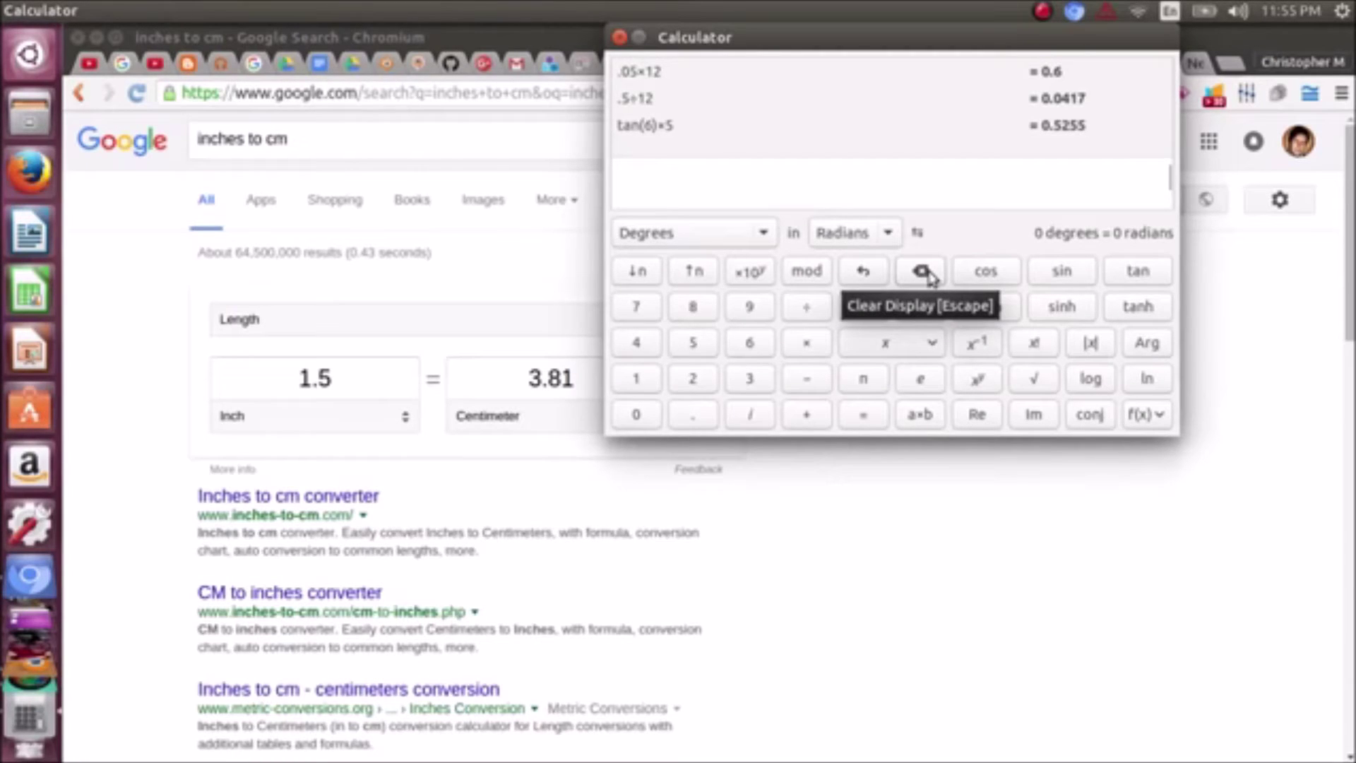
text(ta)
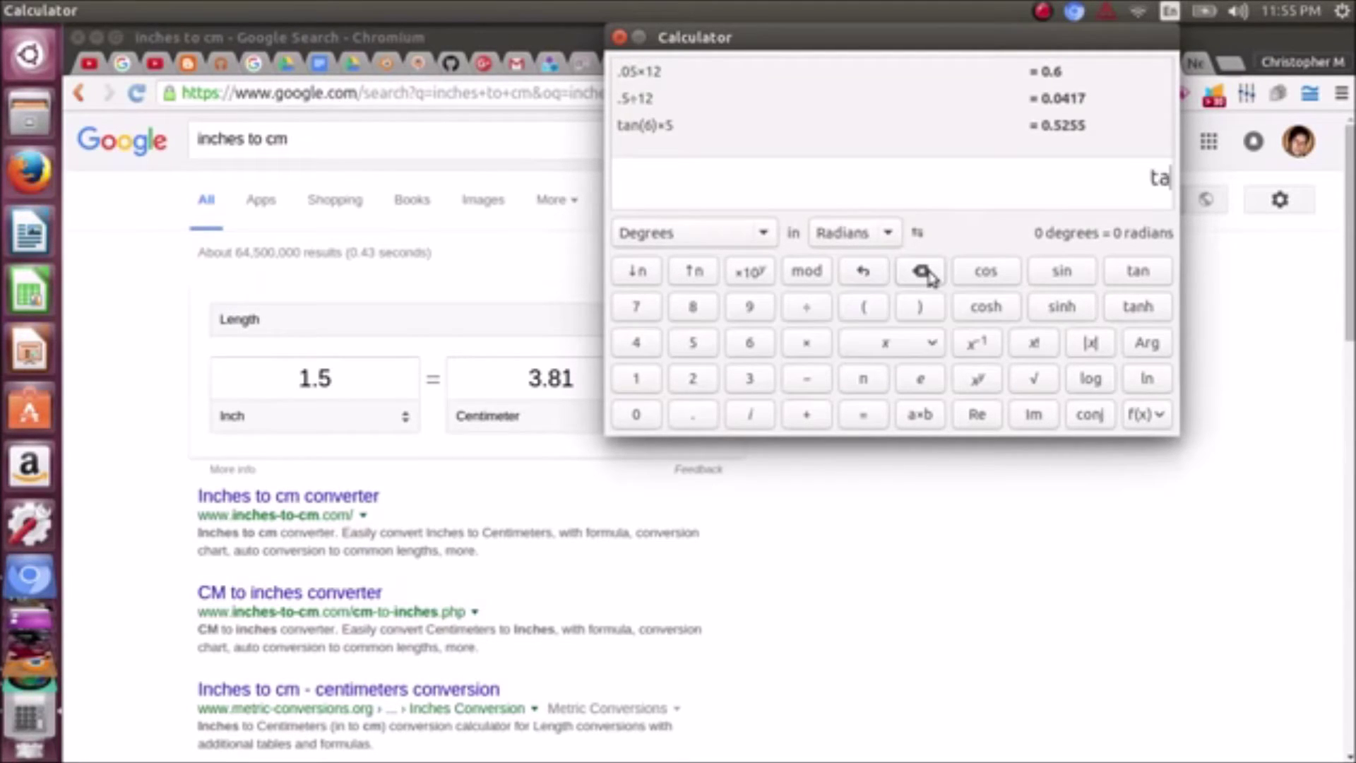
text(n(6))
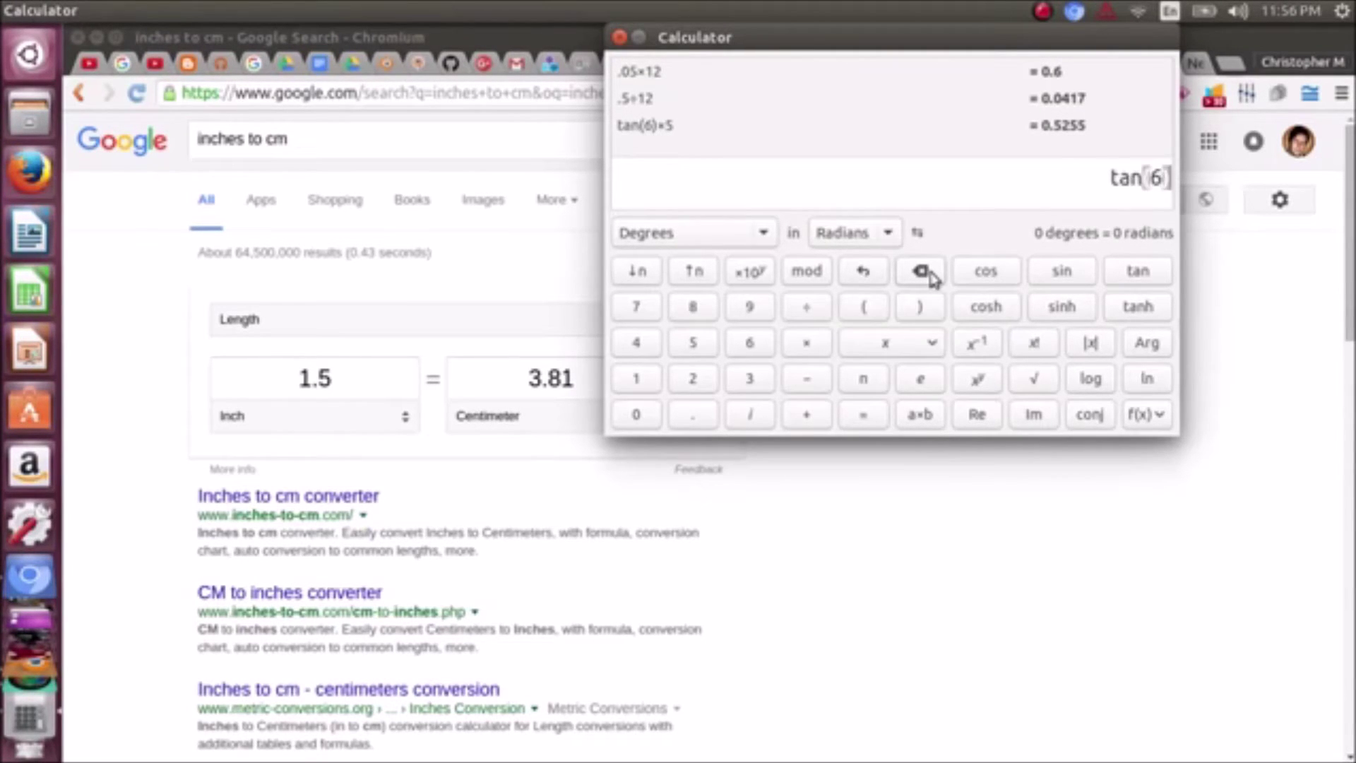
text(*)
text(5)
key(Return)
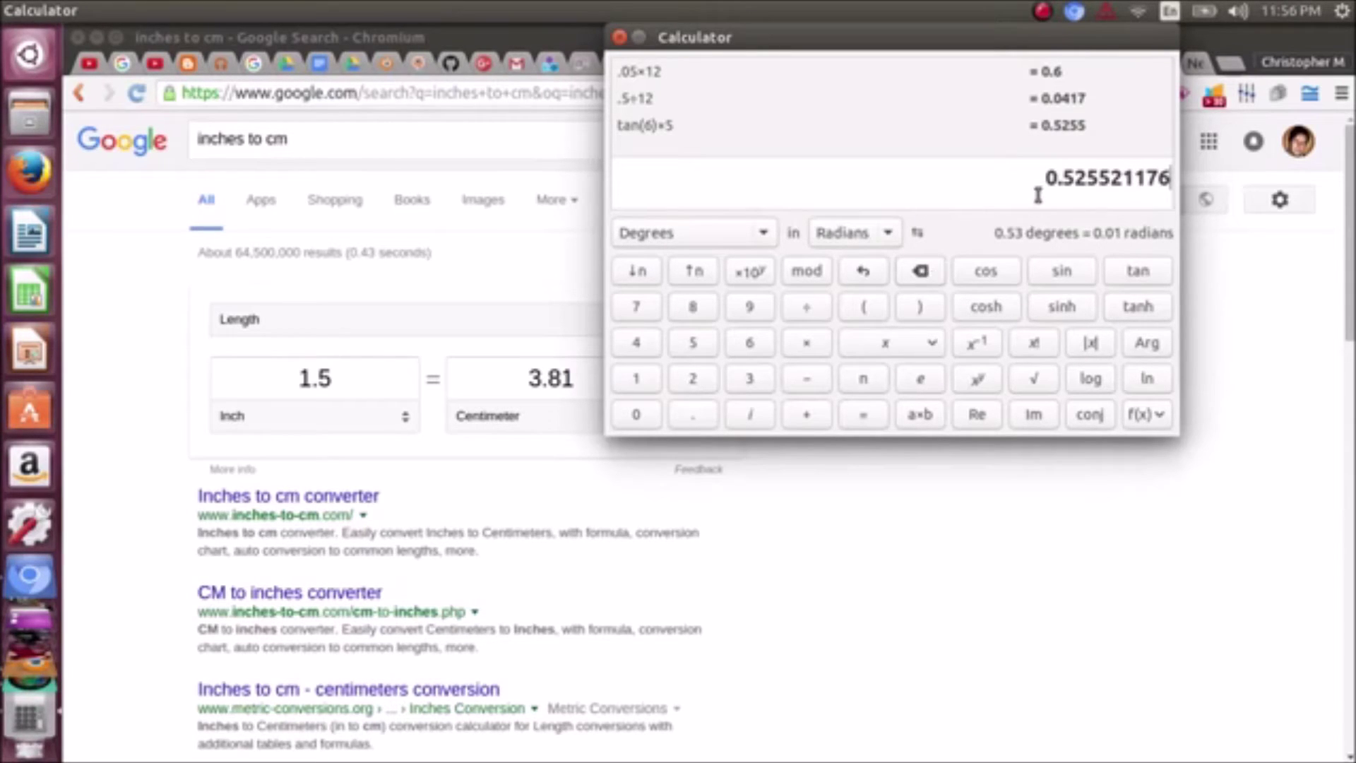
- Copy the full calculated result 0.525521176 from the Calculator
drag(1032, 181, 1215, 178)
click(1144, 311)
click(1142, 317)
key(ctrl+z)
key(ctrl+z)
drag(1046, 176, 1171, 180)
key(ctrl+c)
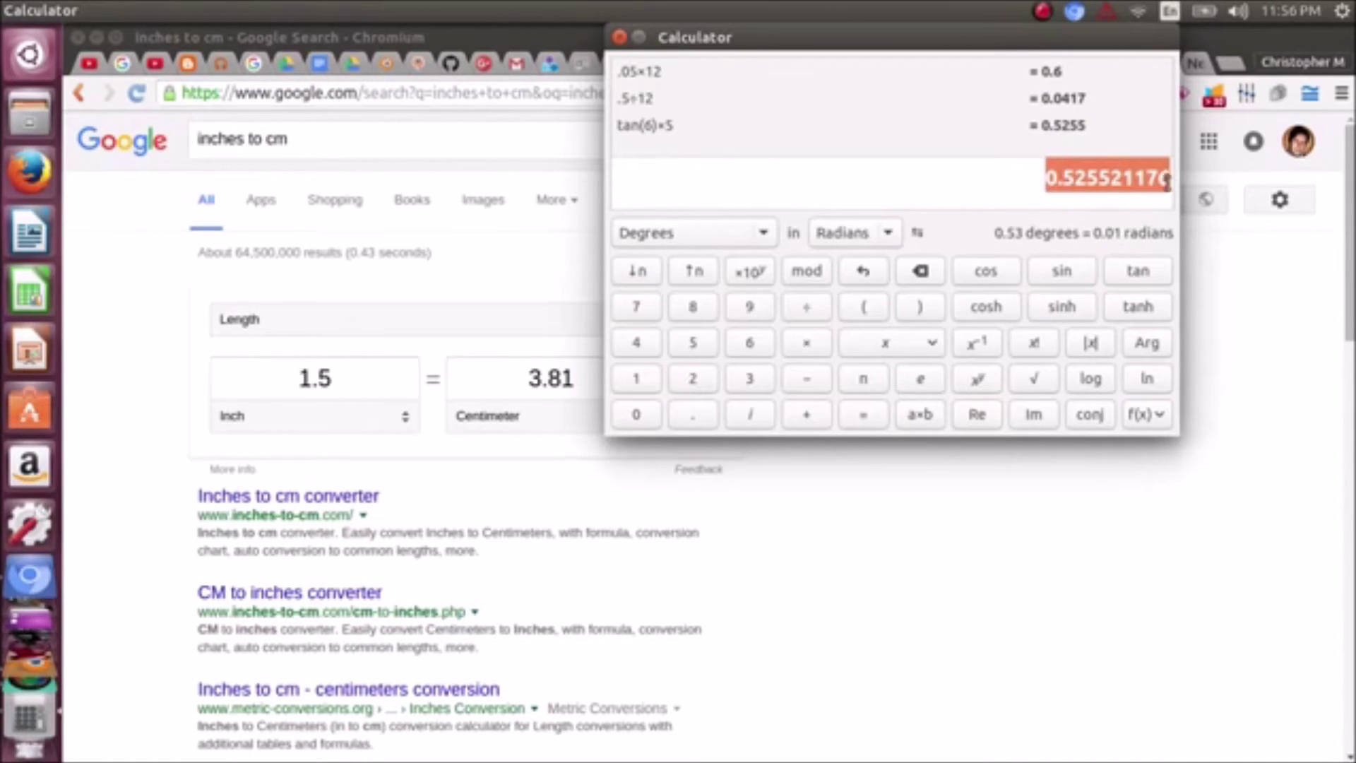
- Convert the copied 0.525521176 inches to centimetres in Chromium's length converter, highlight the converted value, and return to Blender
click(343, 380)
drag(344, 380, 286, 373)
key(ctrl+v)
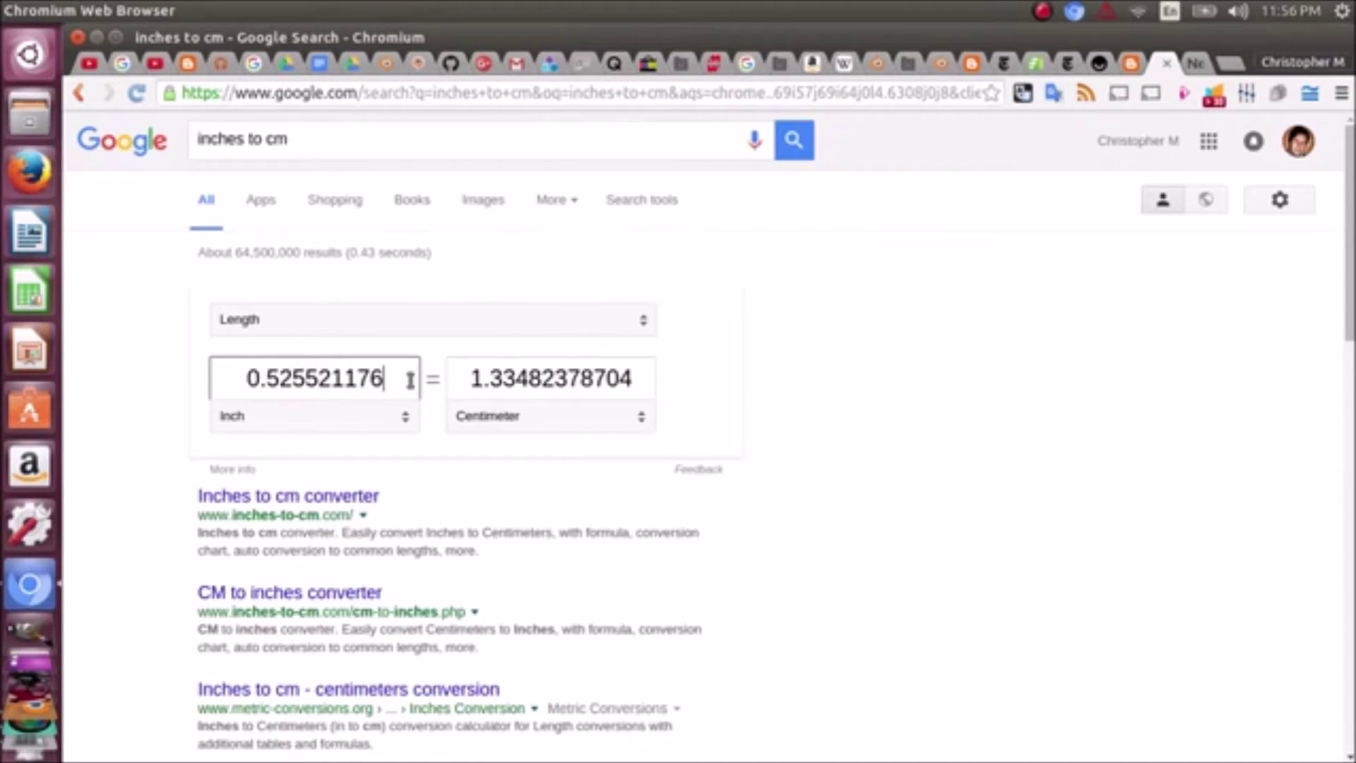
drag(460, 375, 654, 378)
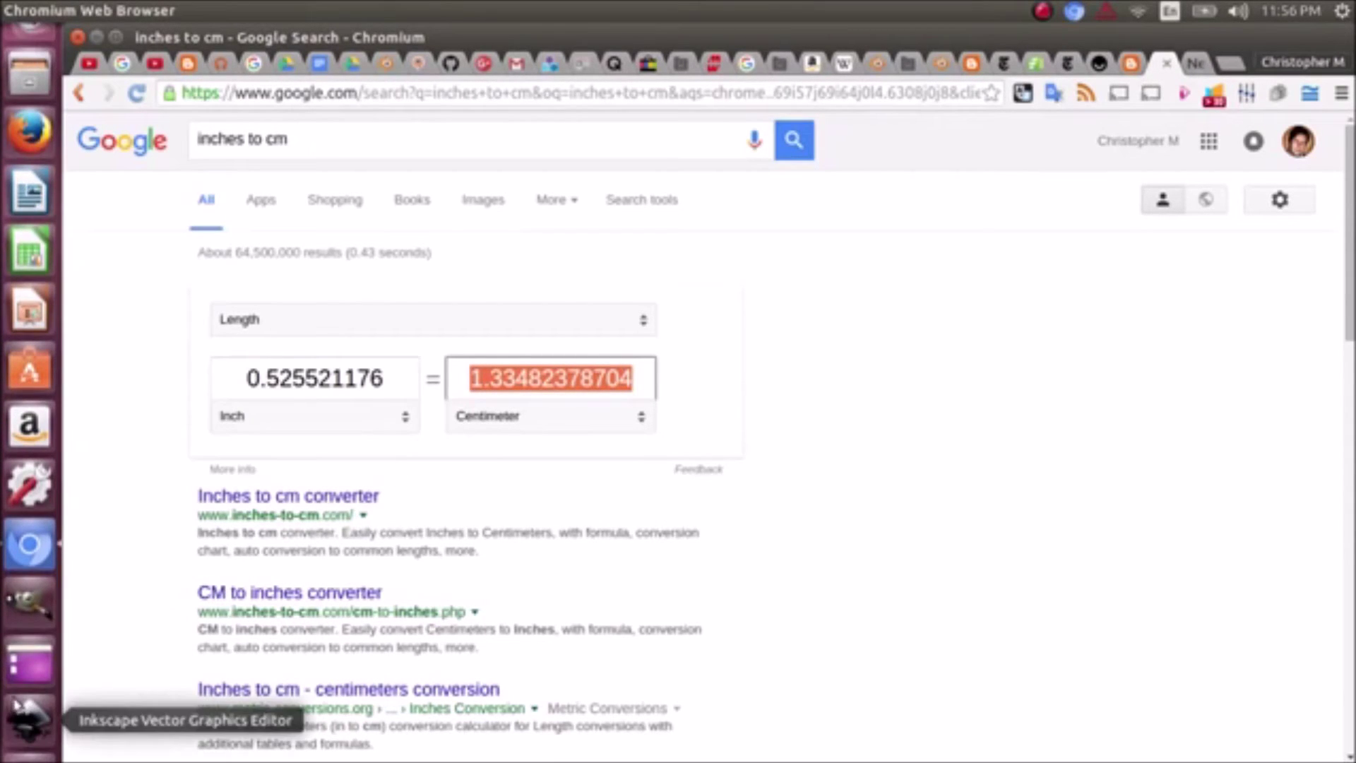
click(27, 728)
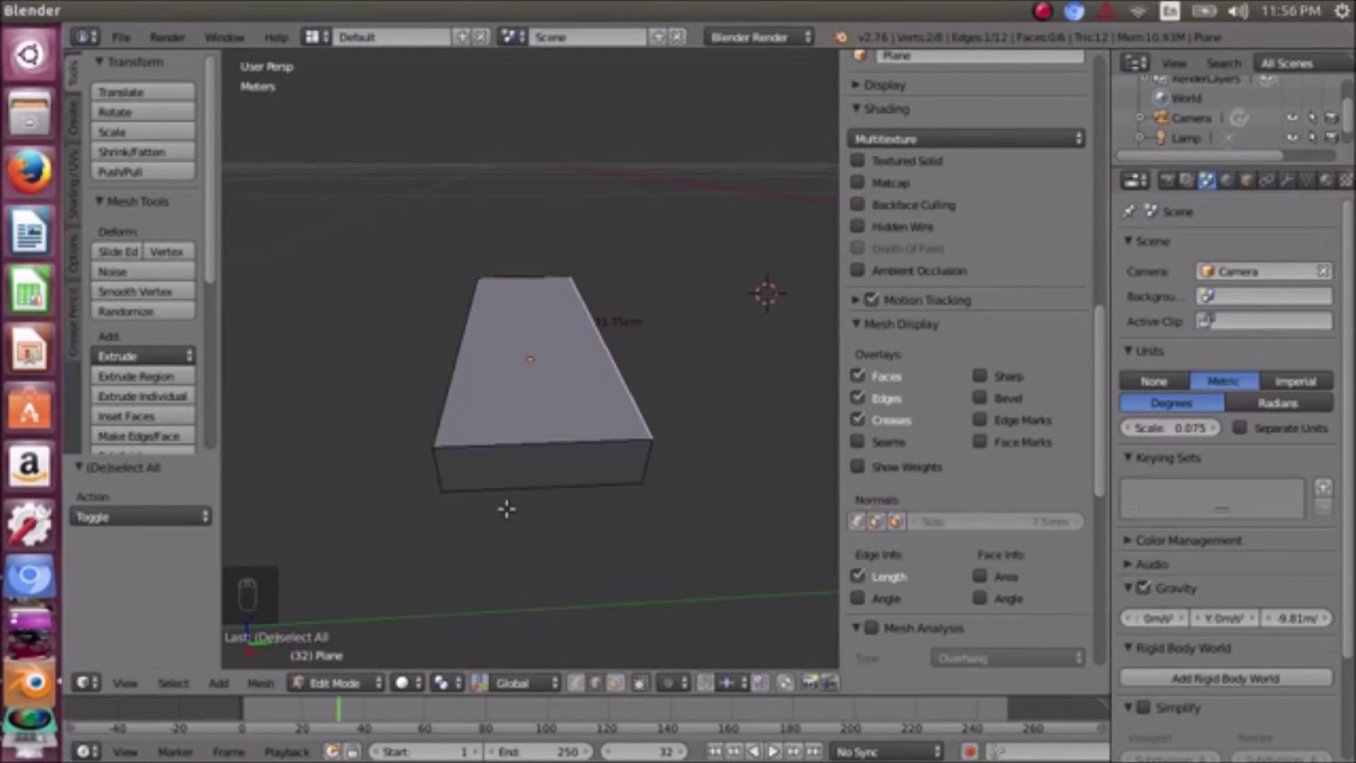
mouse_move(625, 384)
middle_down()
mouse_move(678, 389)
mouse_move(636, 381)
middle_up()
scroll(636, 382, up, 3)
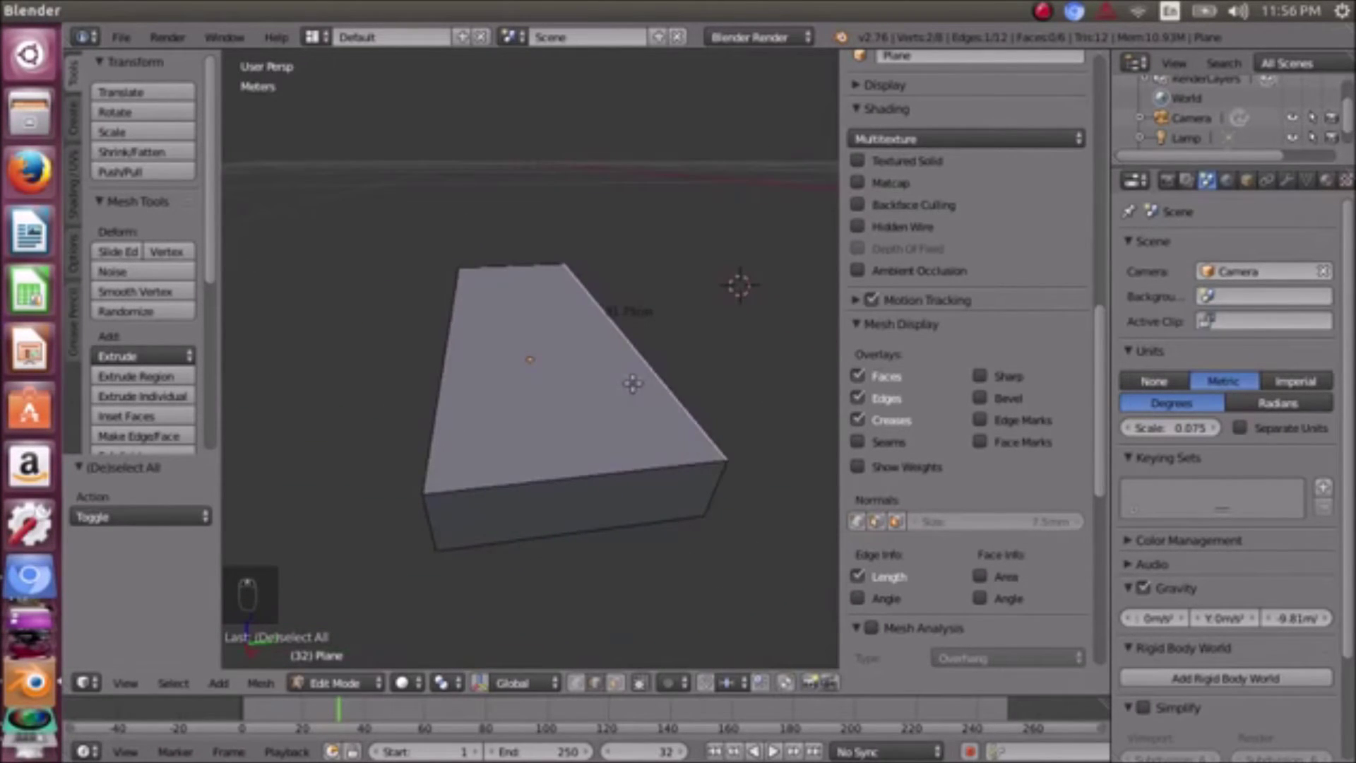
scroll(629, 379, down, 5)
key(g)
key(z)
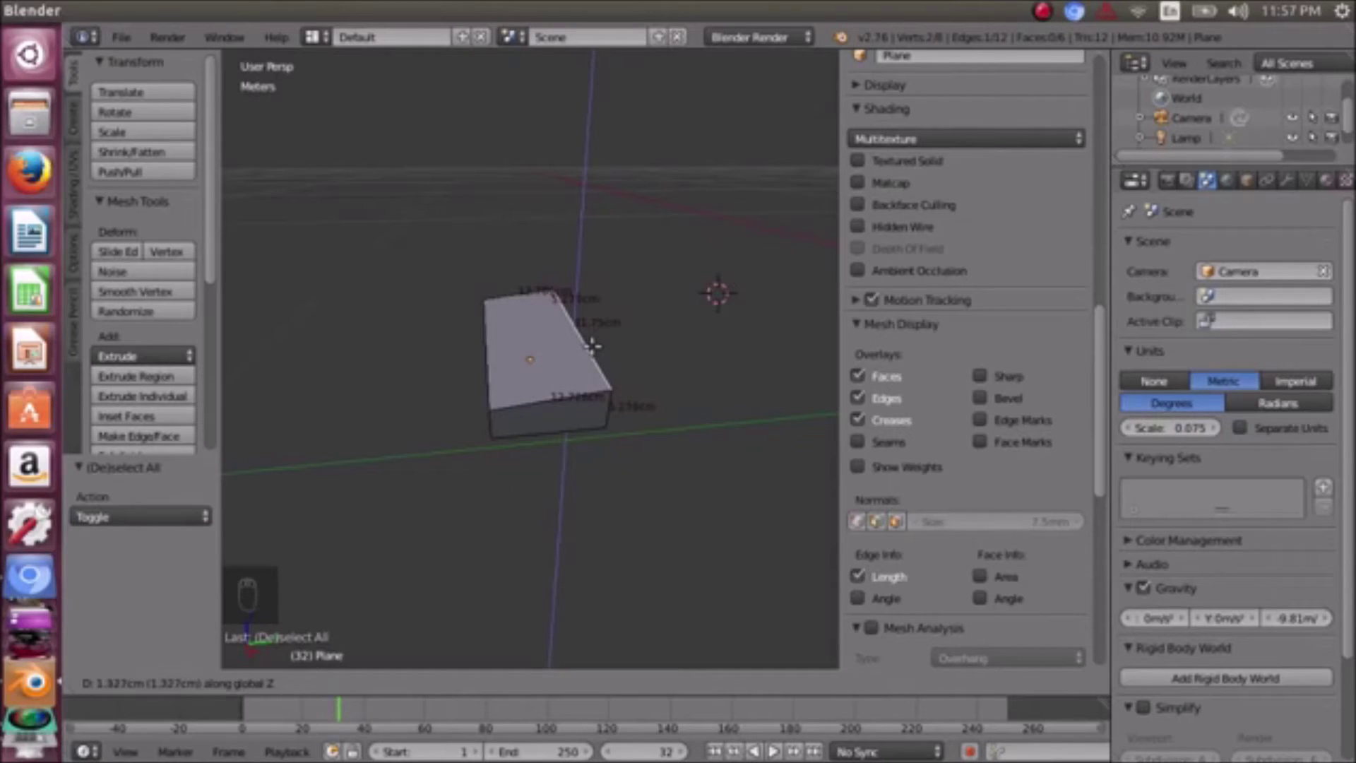
click(592, 345)
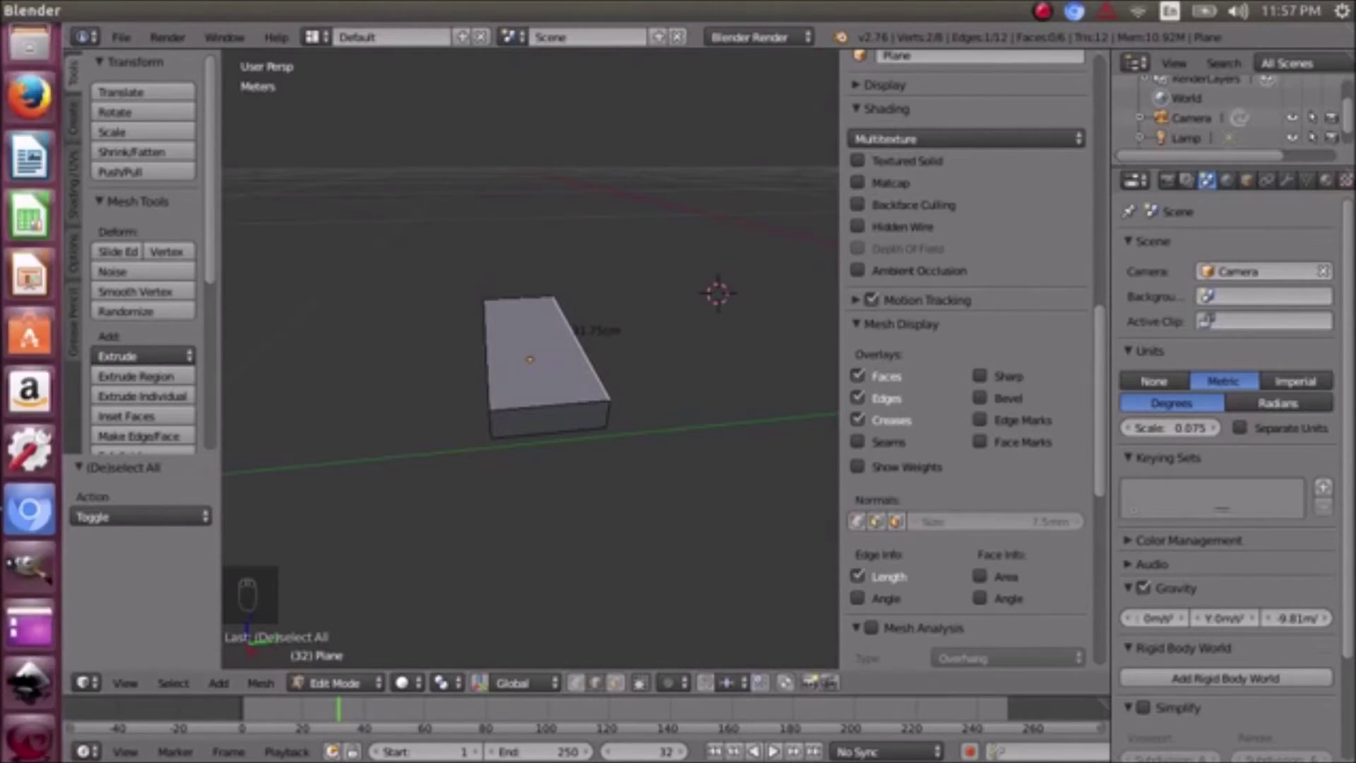
- Recheck the centimetre conversion in Chromium, return to Blender, and raise the selected long upper edge along Z by about 1.34 cm
click(29, 283)
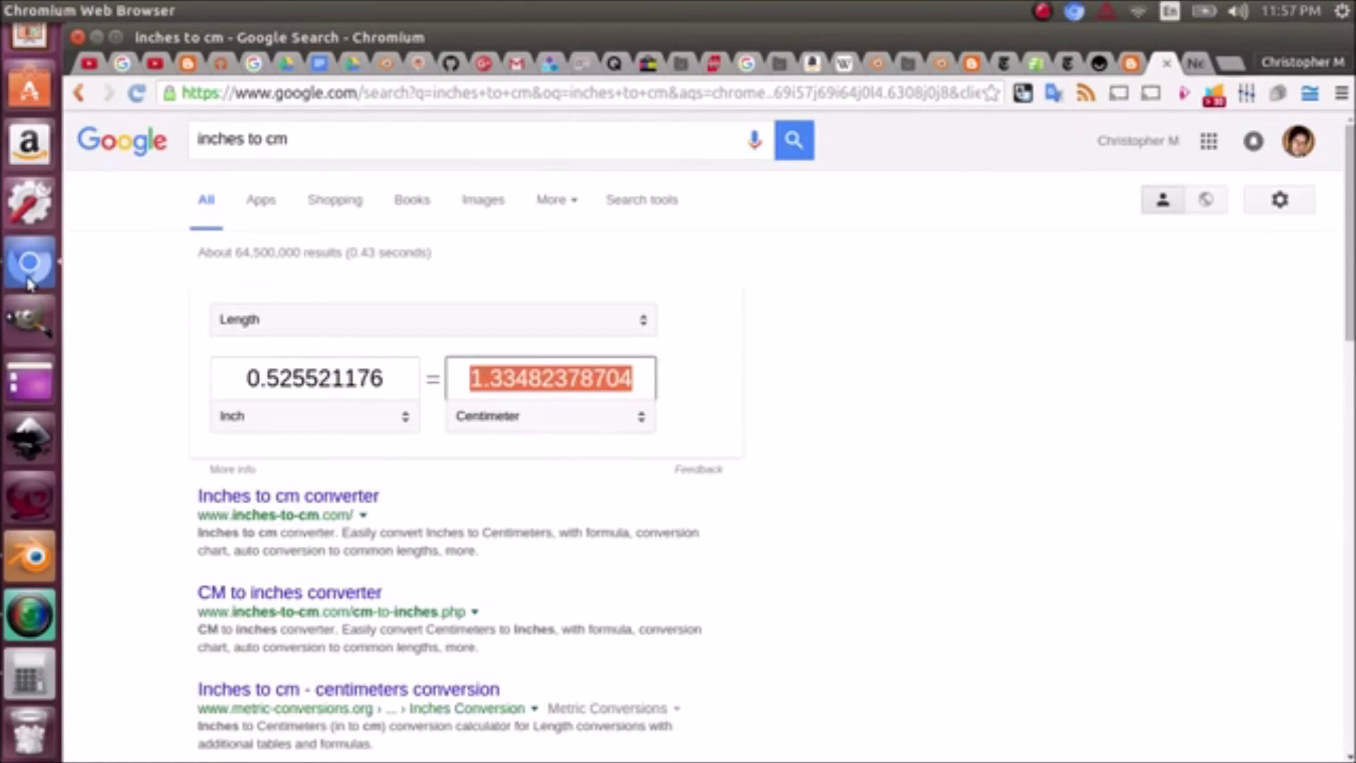
click(29, 555)
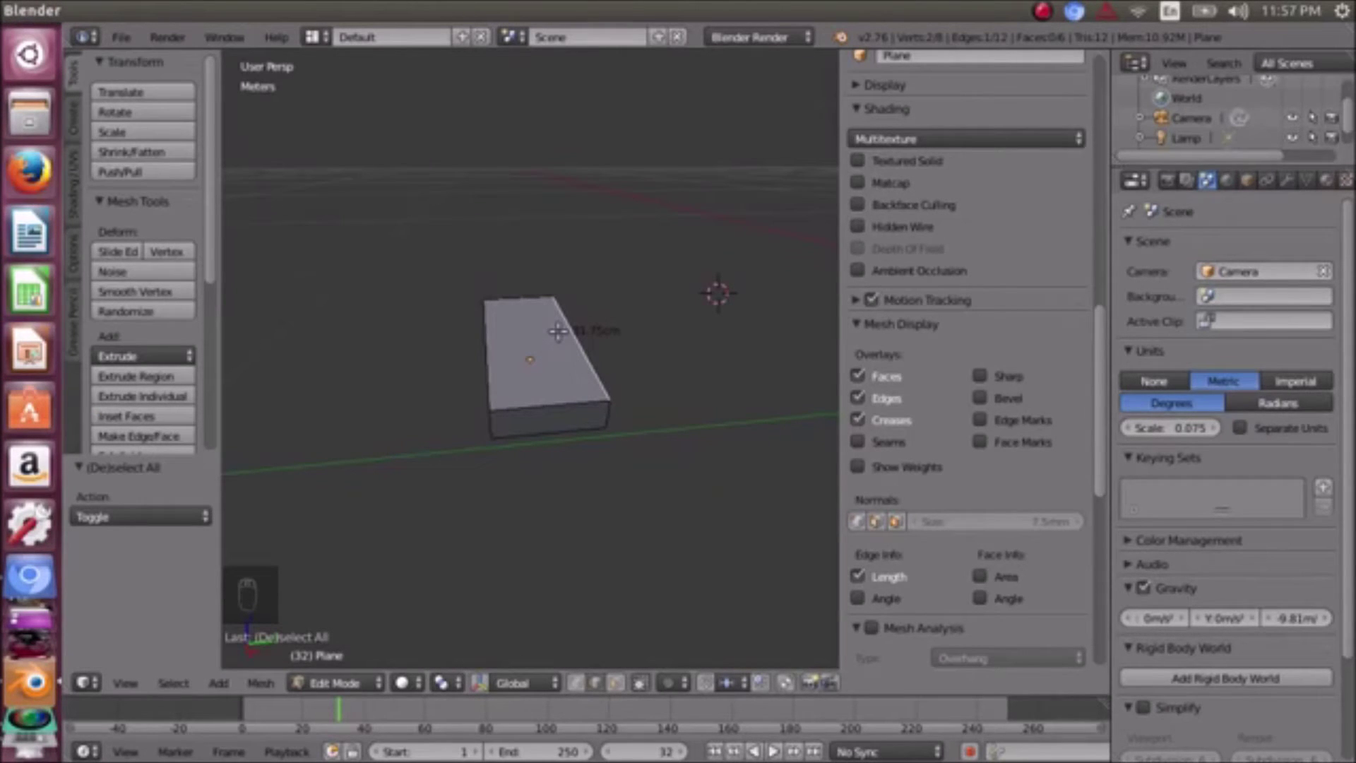
key(g)
key(z)
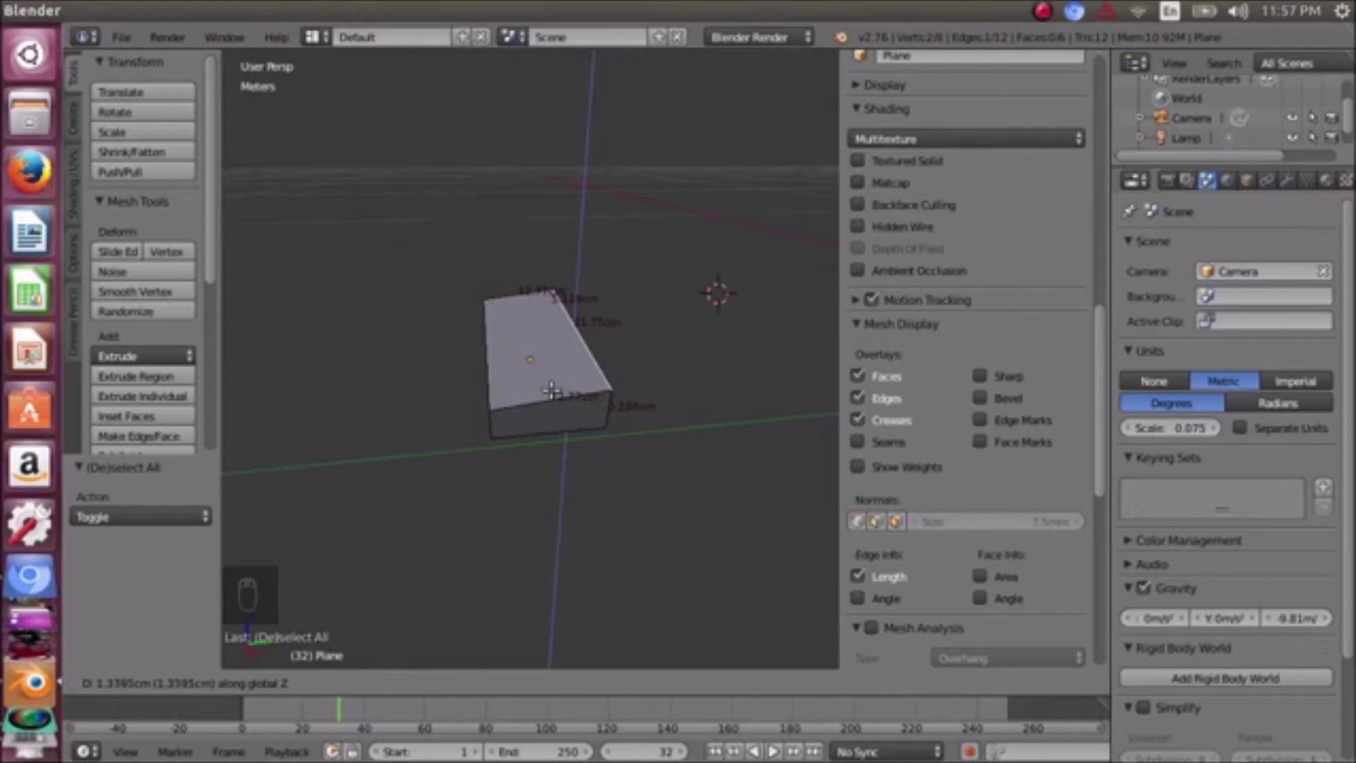
click(551, 390)
- Select the entire sloped block and frame it in the view
middle_drag(551, 391, 584, 447)
middle_drag(493, 363, 646, 392)
key(a)
key(a)
key(a)
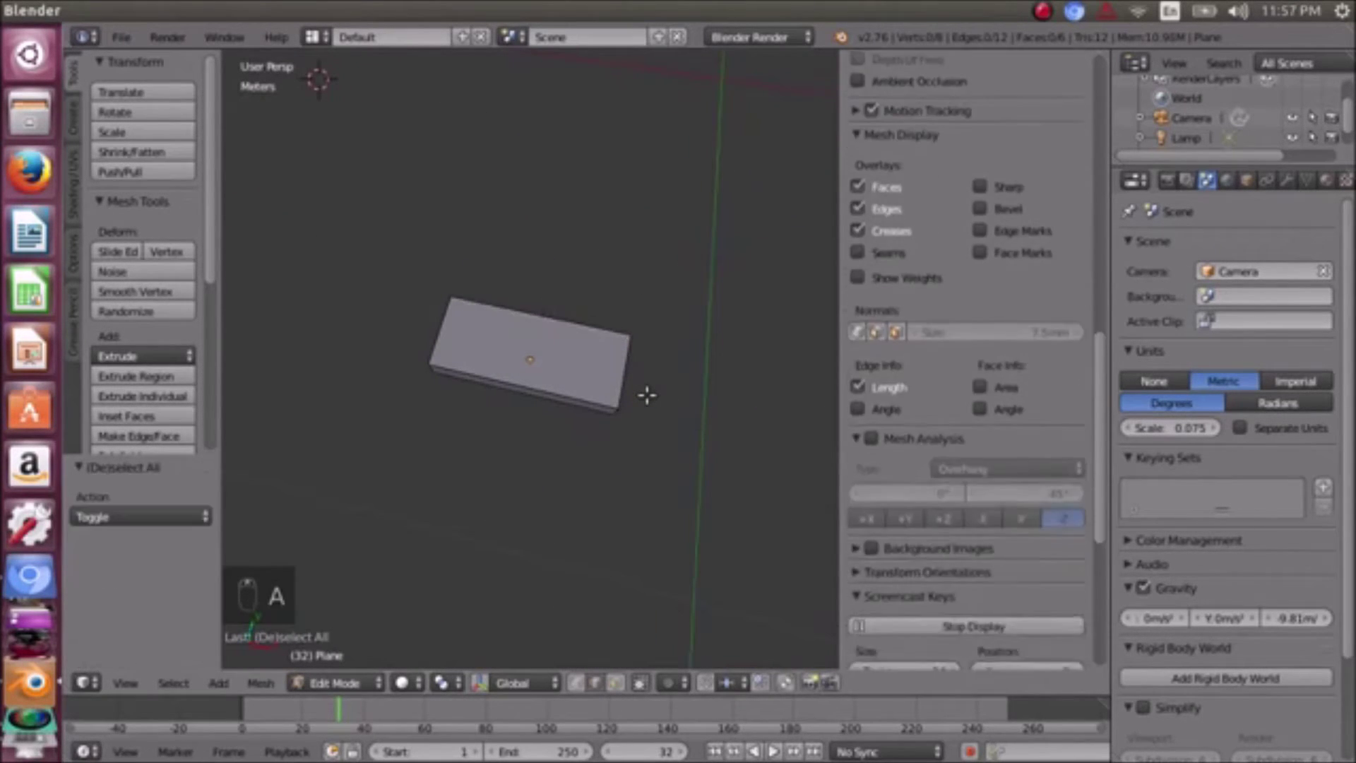
key(KP_Decimal)
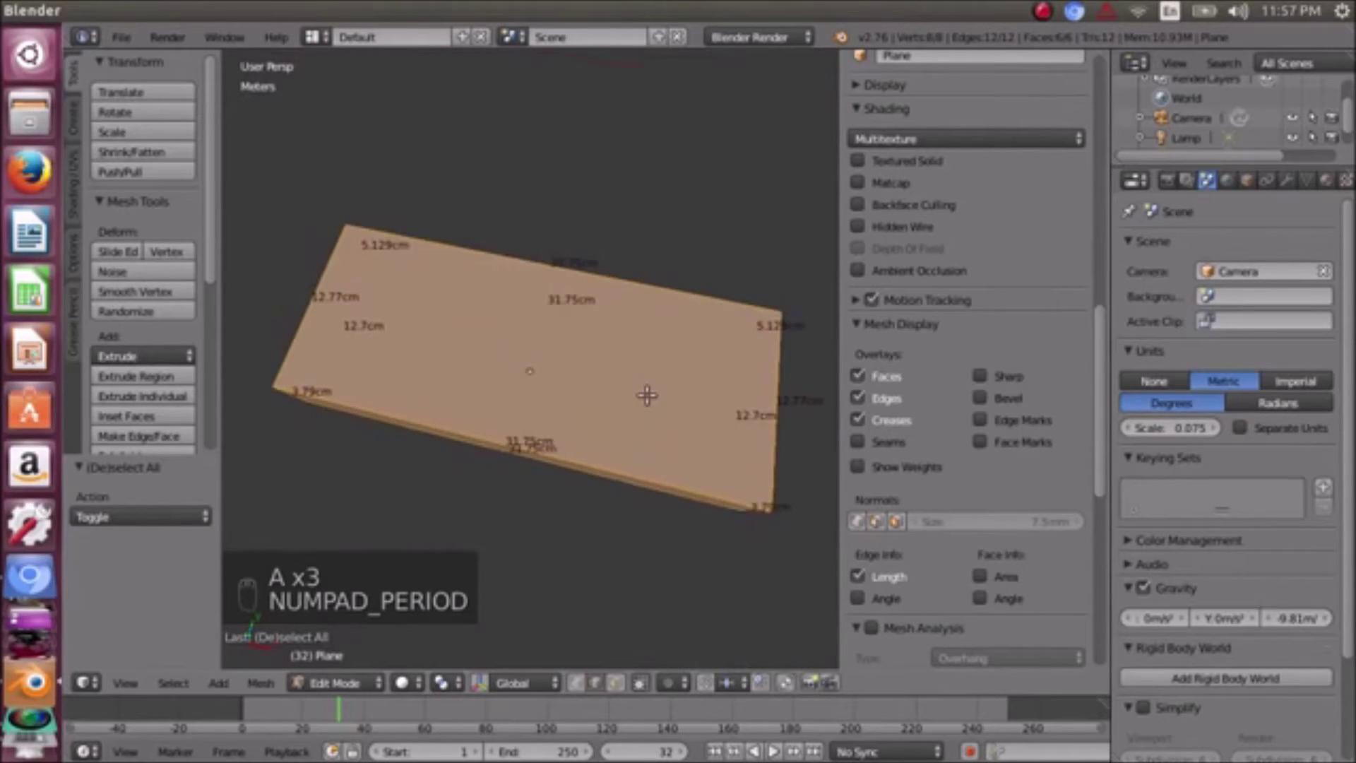
- Examine the sloped block's displayed edge lengths in orthographic projection, from an angle and from the top view
key(KP_7)
scroll(646, 397, down, 2)
scroll(645, 396, up, 1)
middle_drag(627, 396, 584, 265)
key(KP_5)
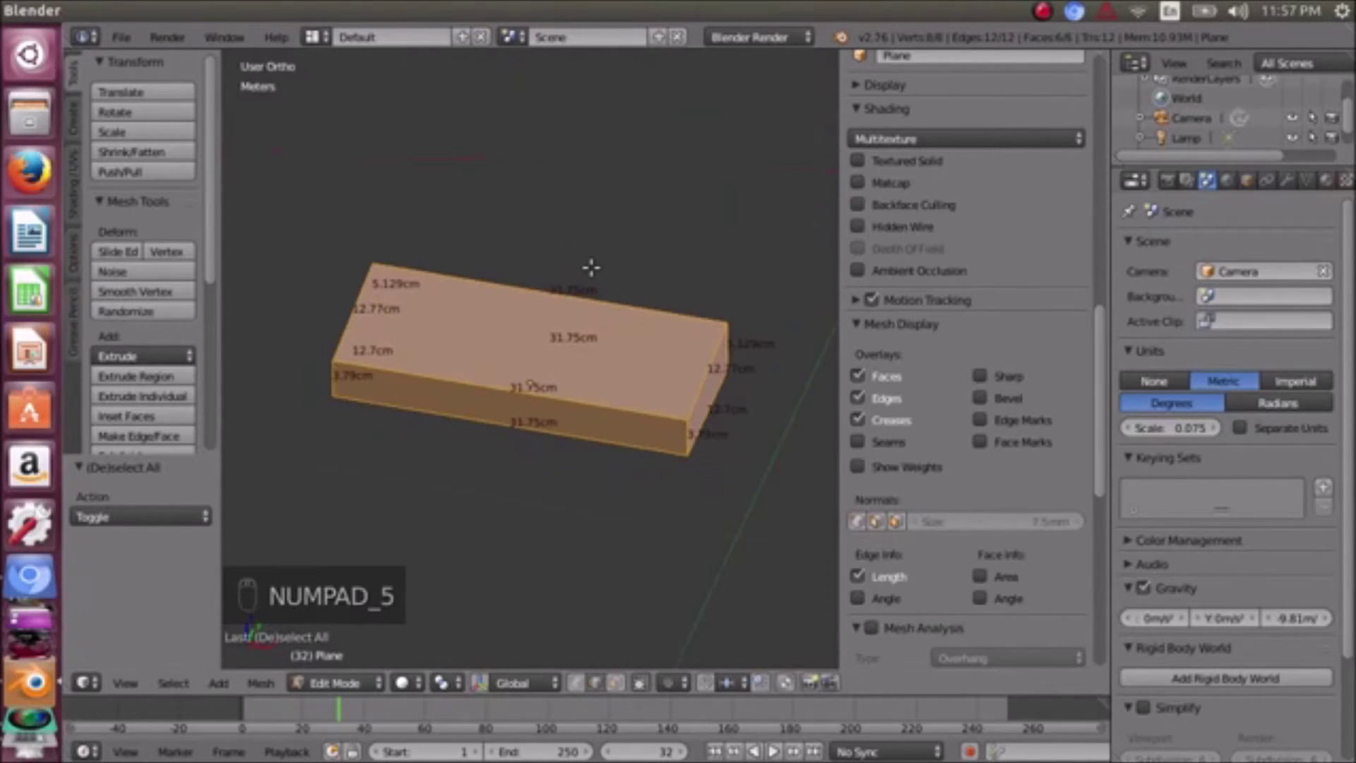
key(KP_7)
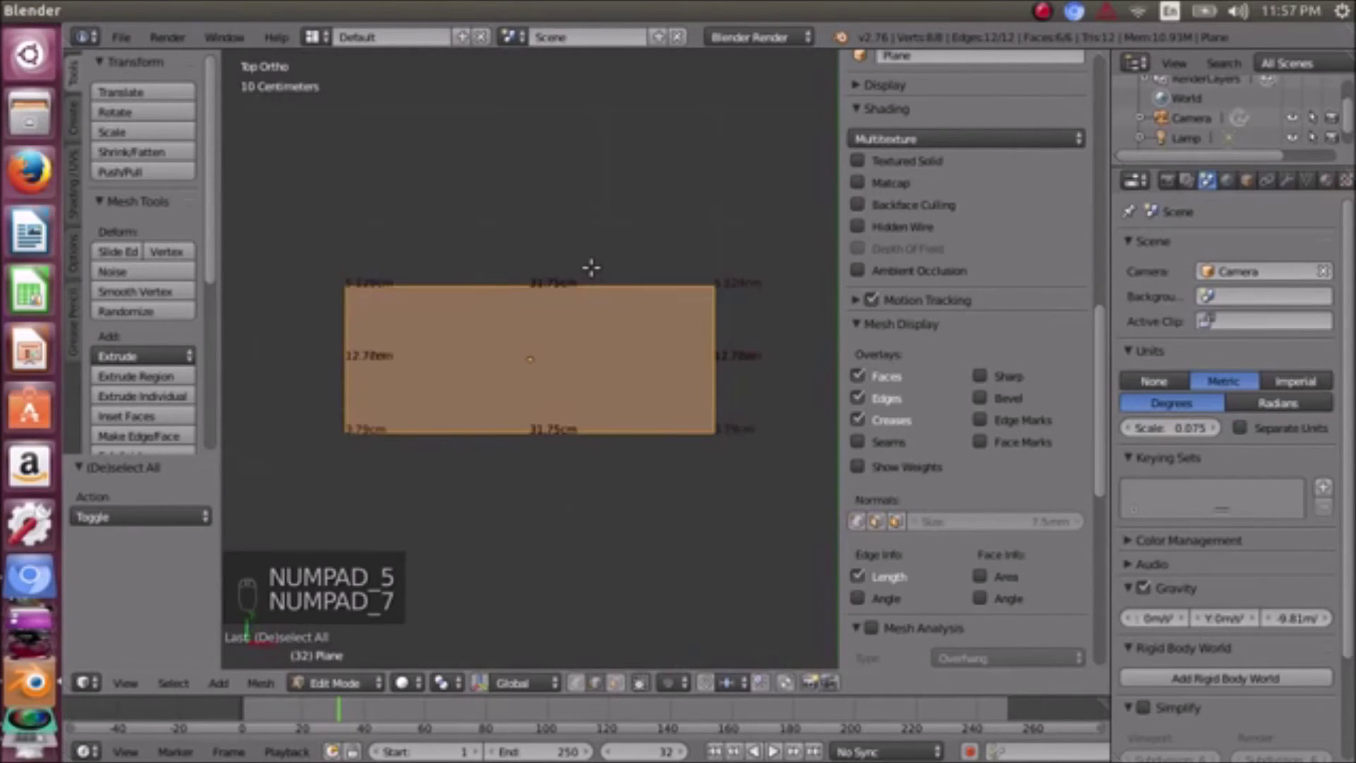
scroll(592, 268, up, 3)
scroll(592, 269, down, 2)
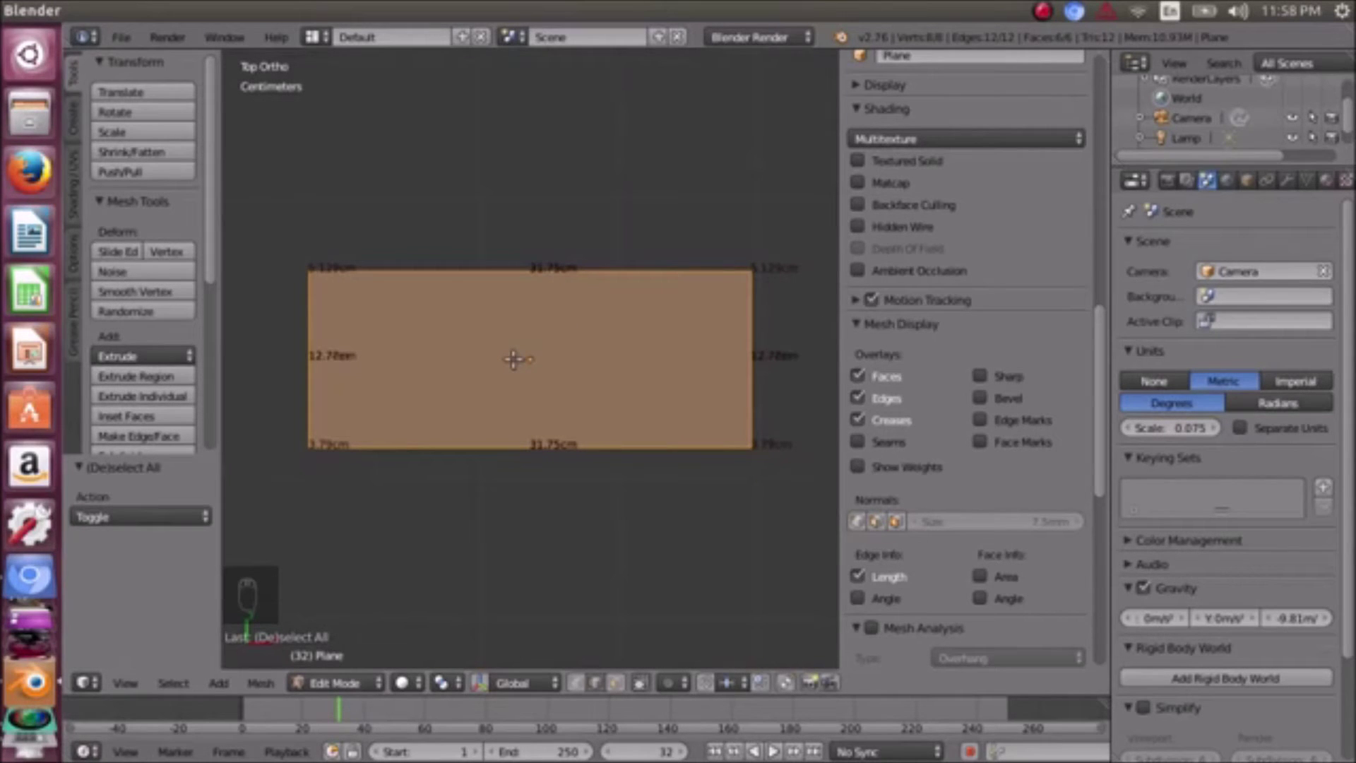
middle_drag(521, 360, 533, 331)
key(KP_7)
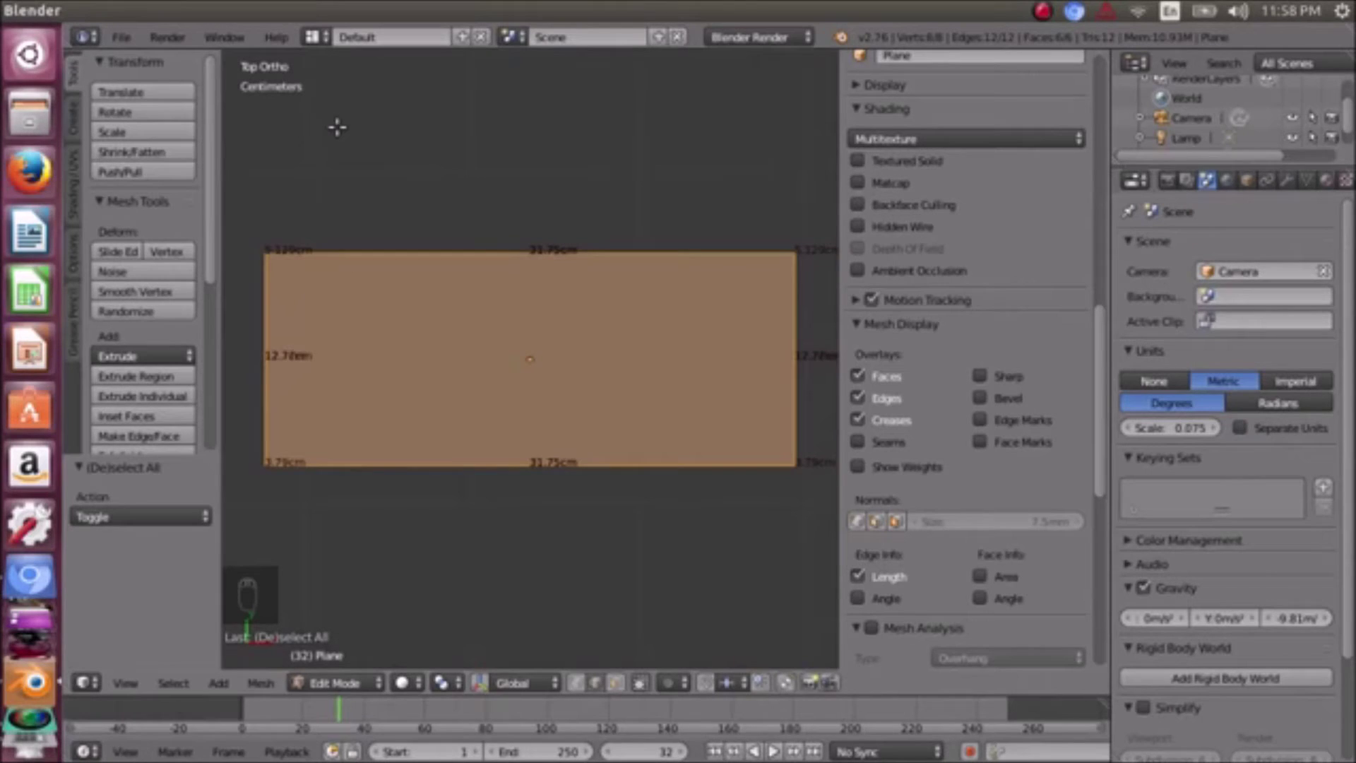
- Add a single centred loop cut running lengthwise through the sloped block, without sliding it
scroll(156, 243, down, 3)
key(g)
right_click(825, 262)
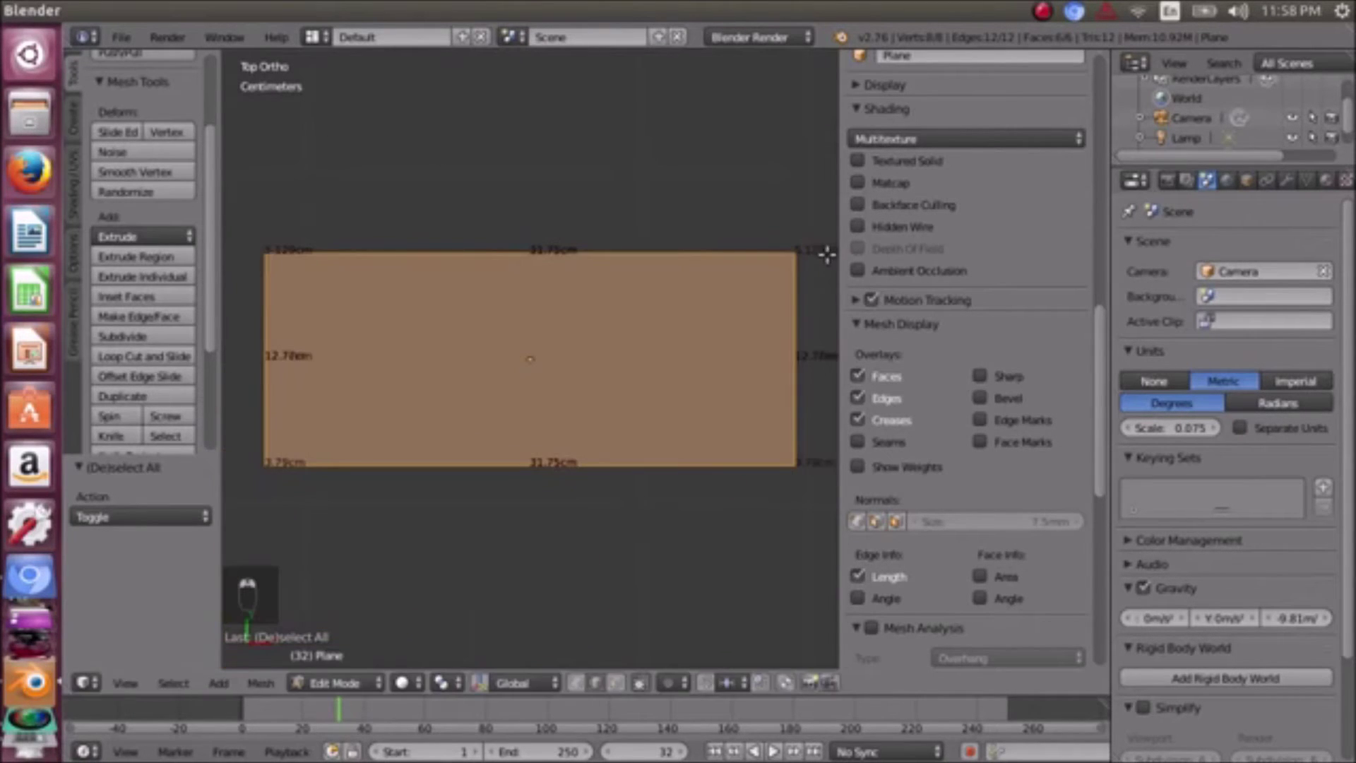
scroll(214, 282, down, 2)
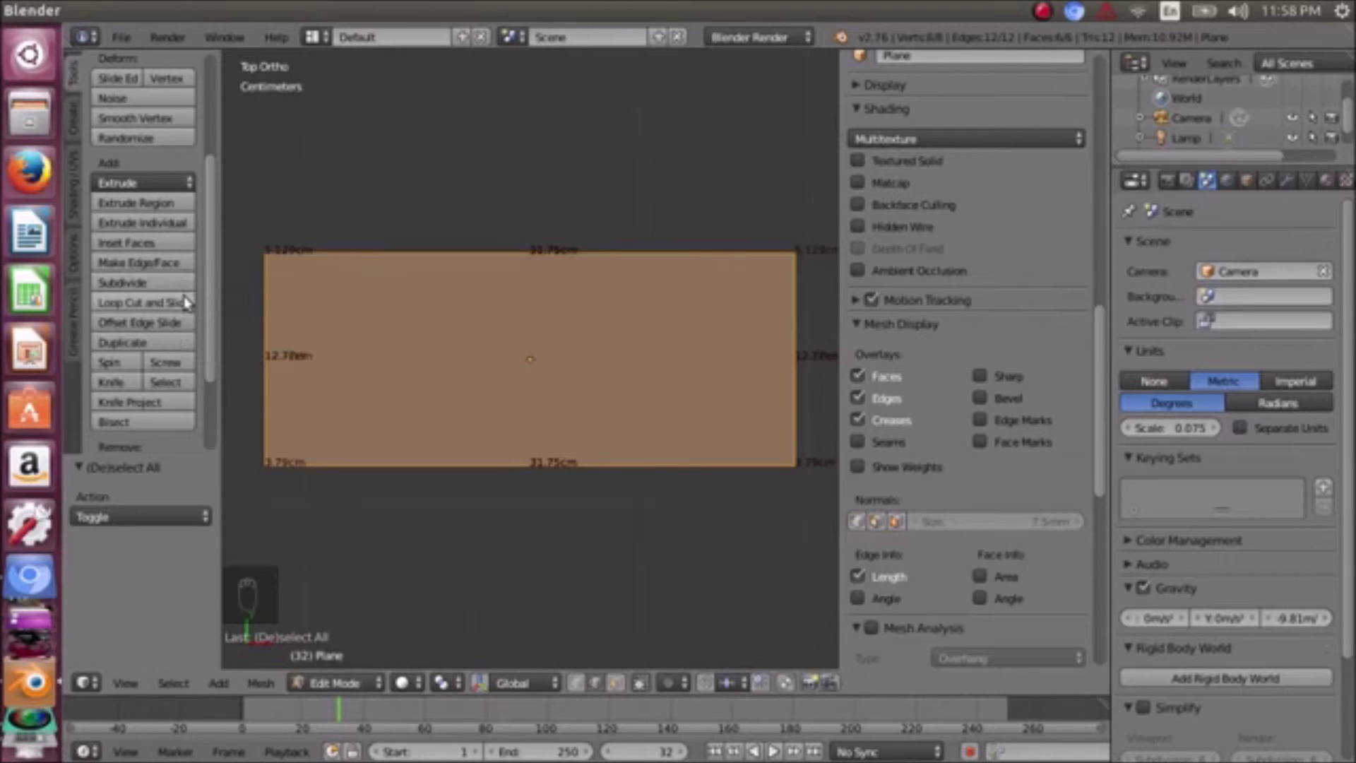
click(159, 302)
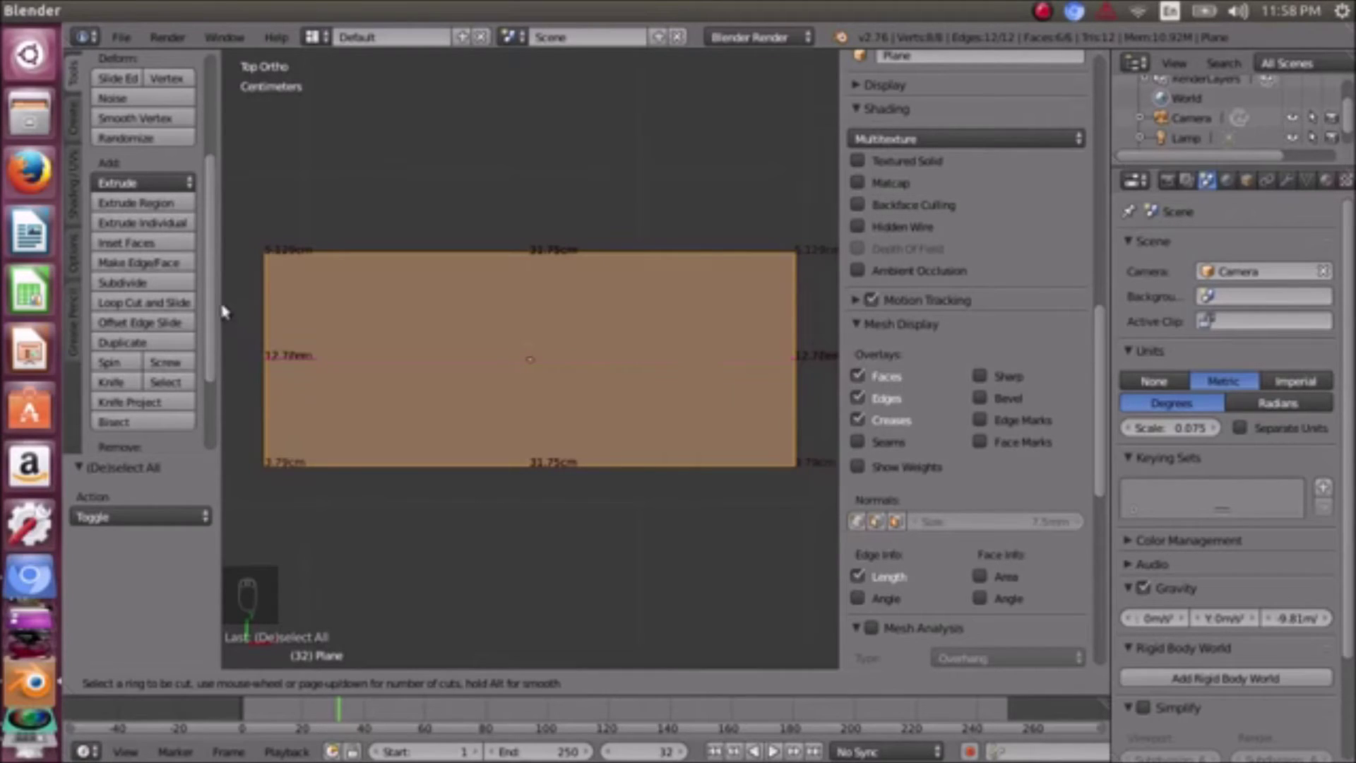
click(275, 339)
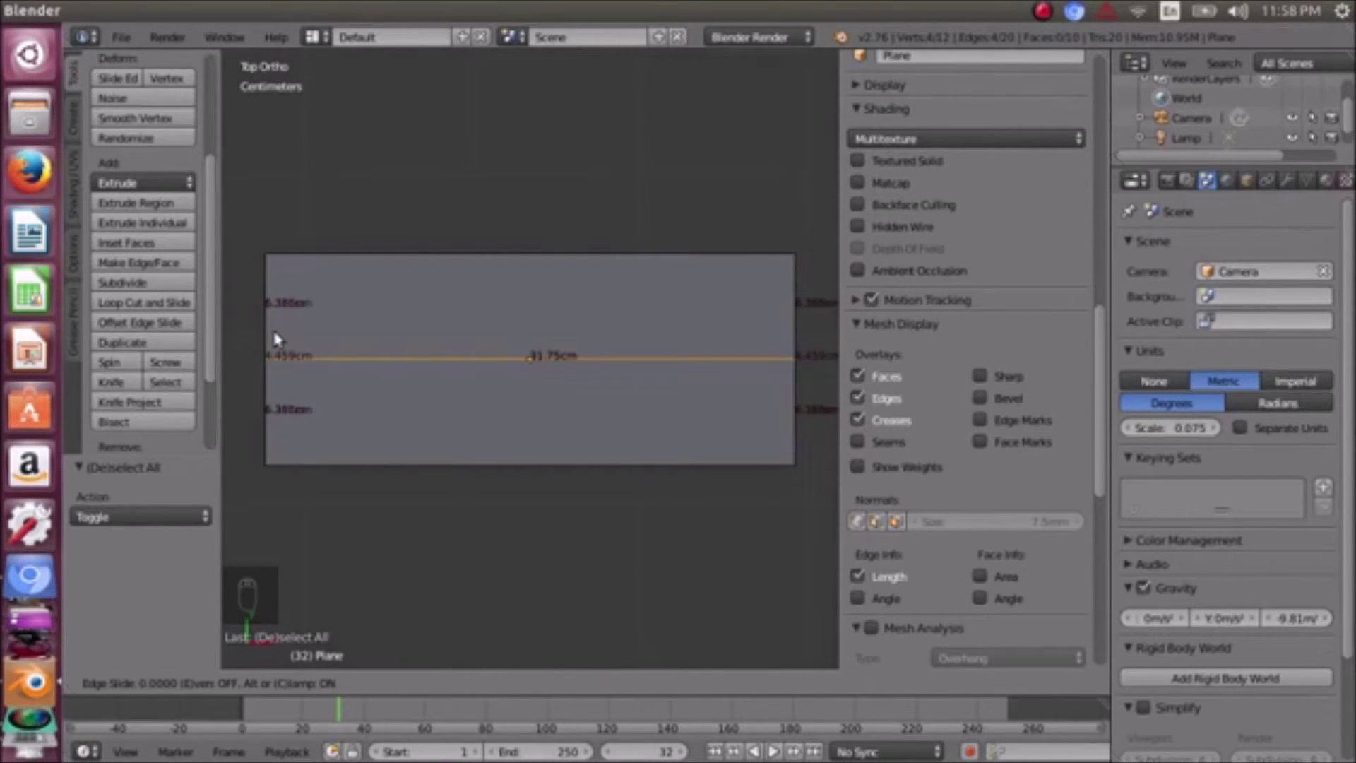
right_click(275, 339)
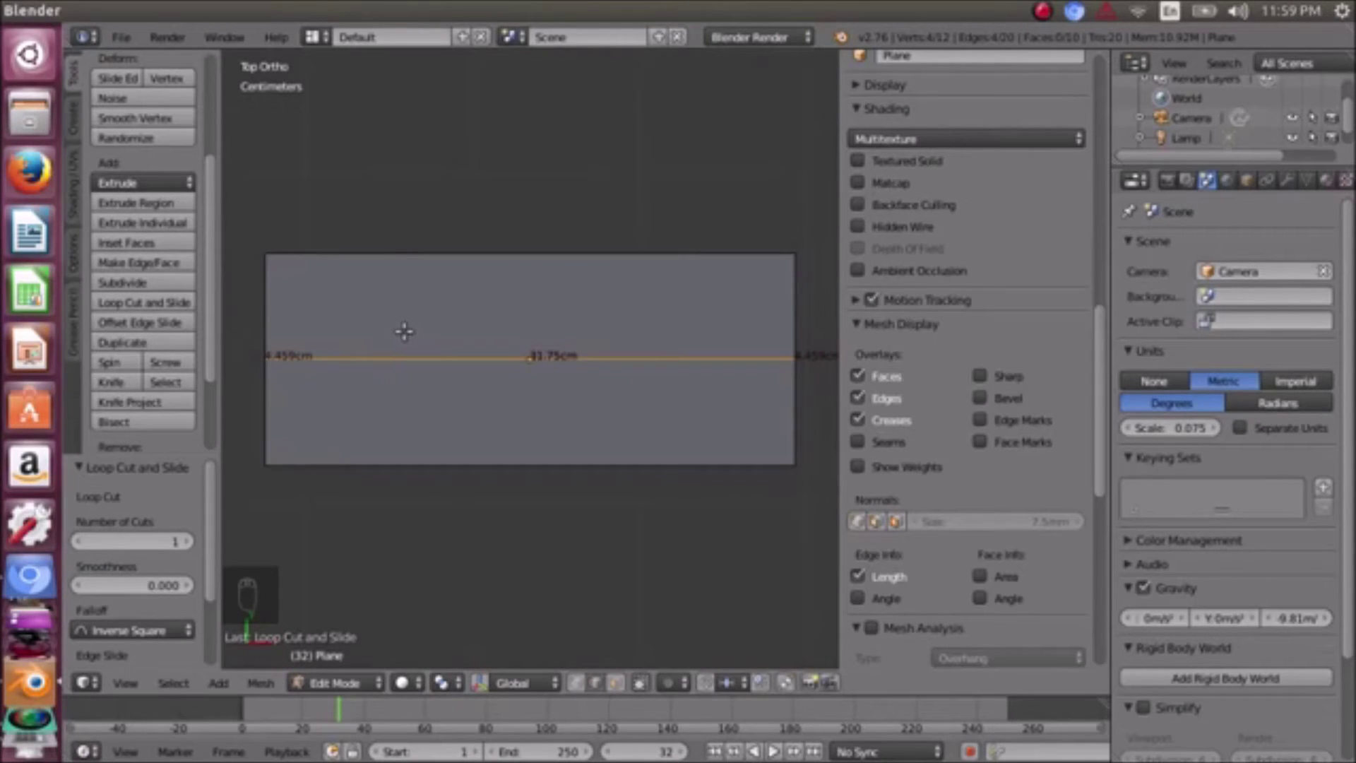
- Examine the displayed edge lengths of the lengthwise loop cut from the top view and from an angle
middle_drag(379, 333, 367, 265)
scroll(382, 258, up, 3)
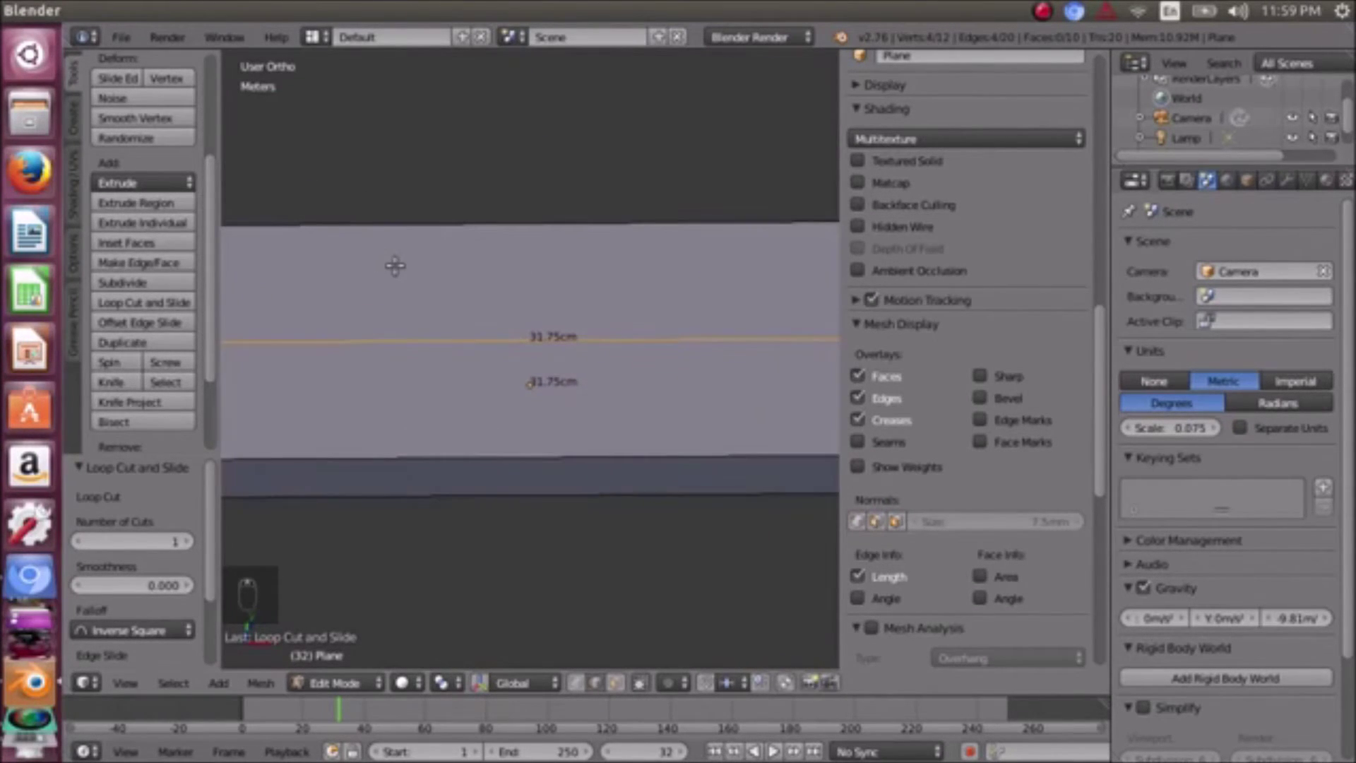
key(KP_7)
scroll(399, 268, down, 4)
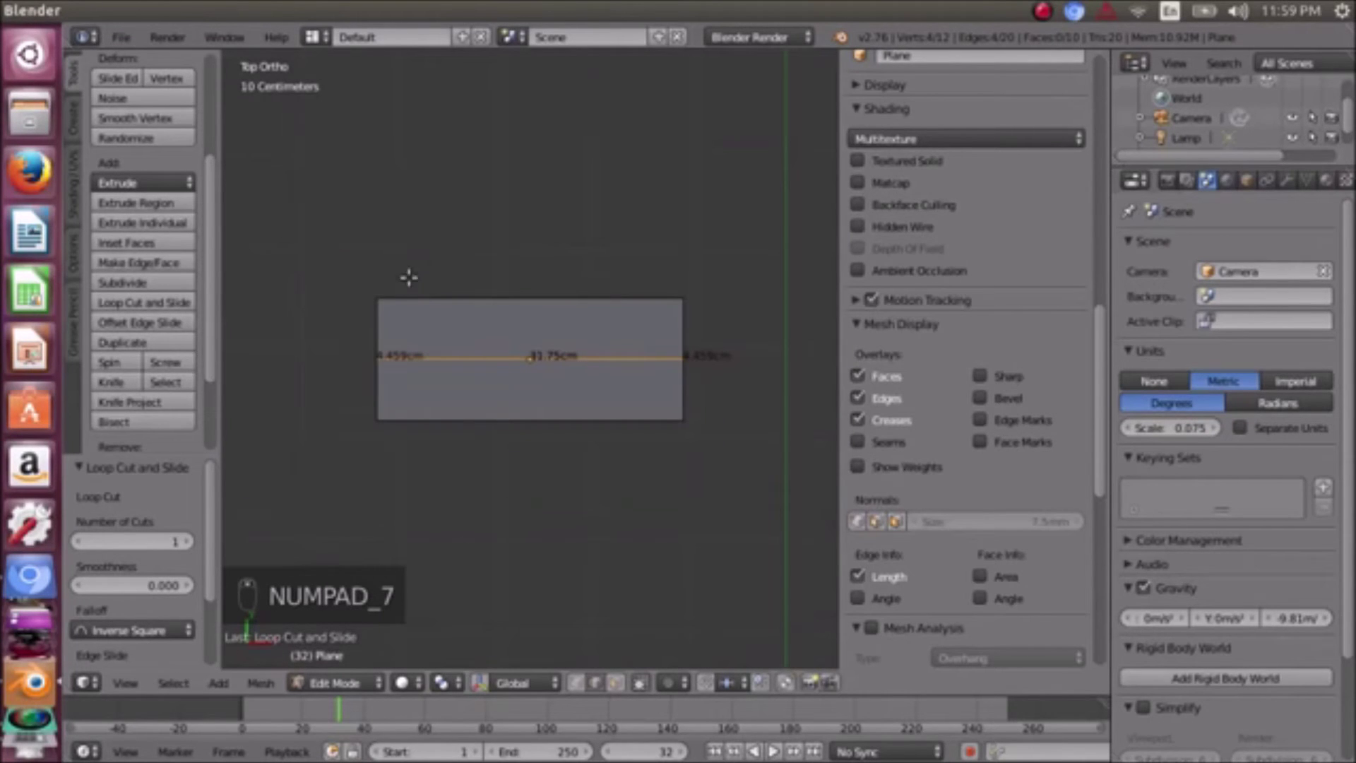
middle_drag(583, 348, 414, 193)
scroll(545, 306, up, 2)
middle_drag(545, 306, 489, 302)
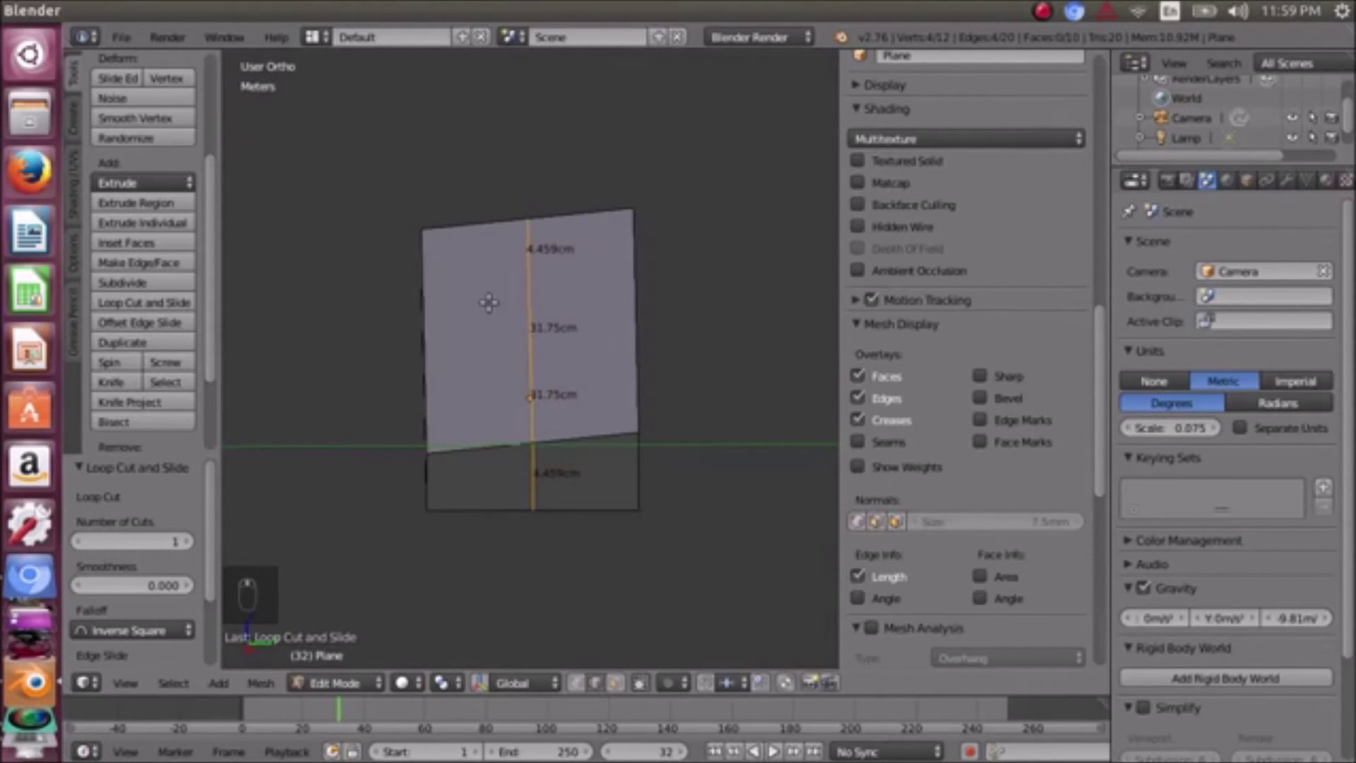
scroll(489, 302, up, 2)
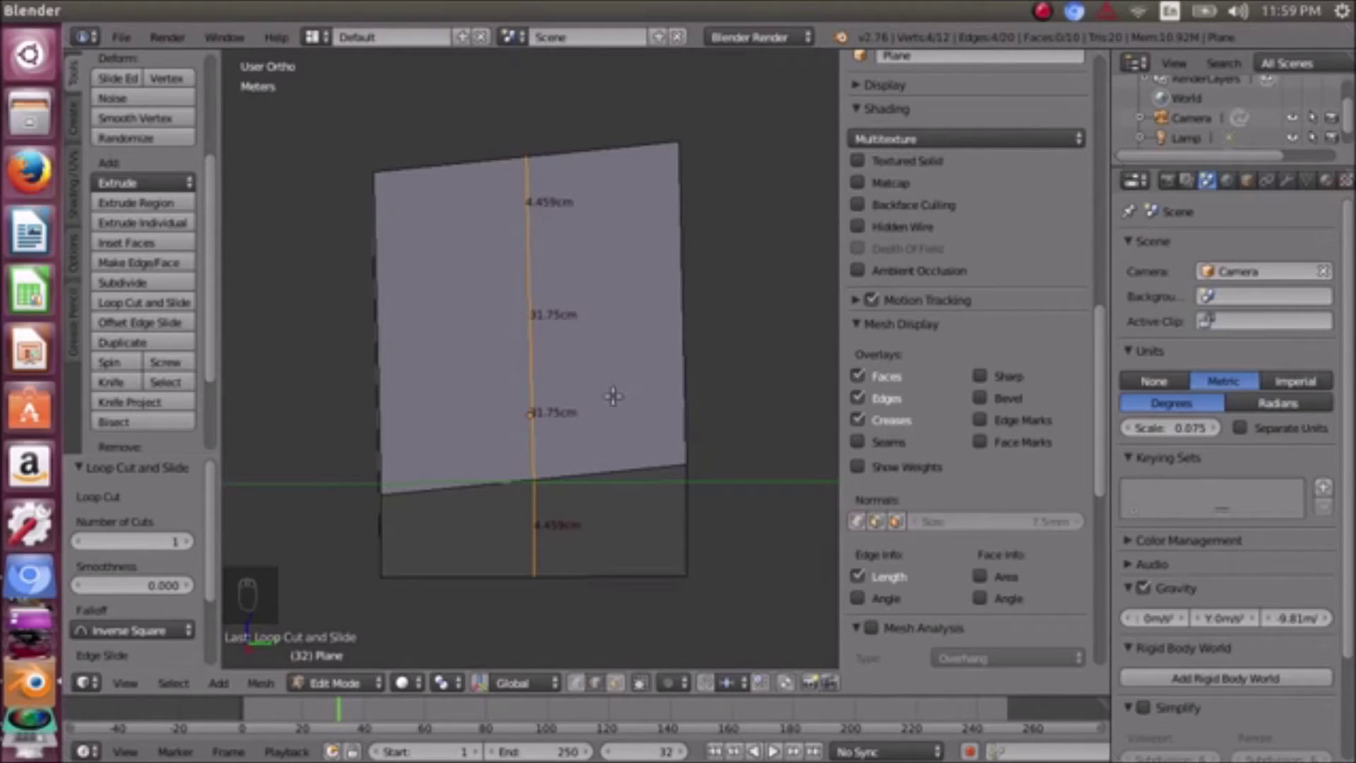
- Select the four corner vertices of the higher half of the sloped top and extrude that face about 1.99 cm along Z
click(575, 682)
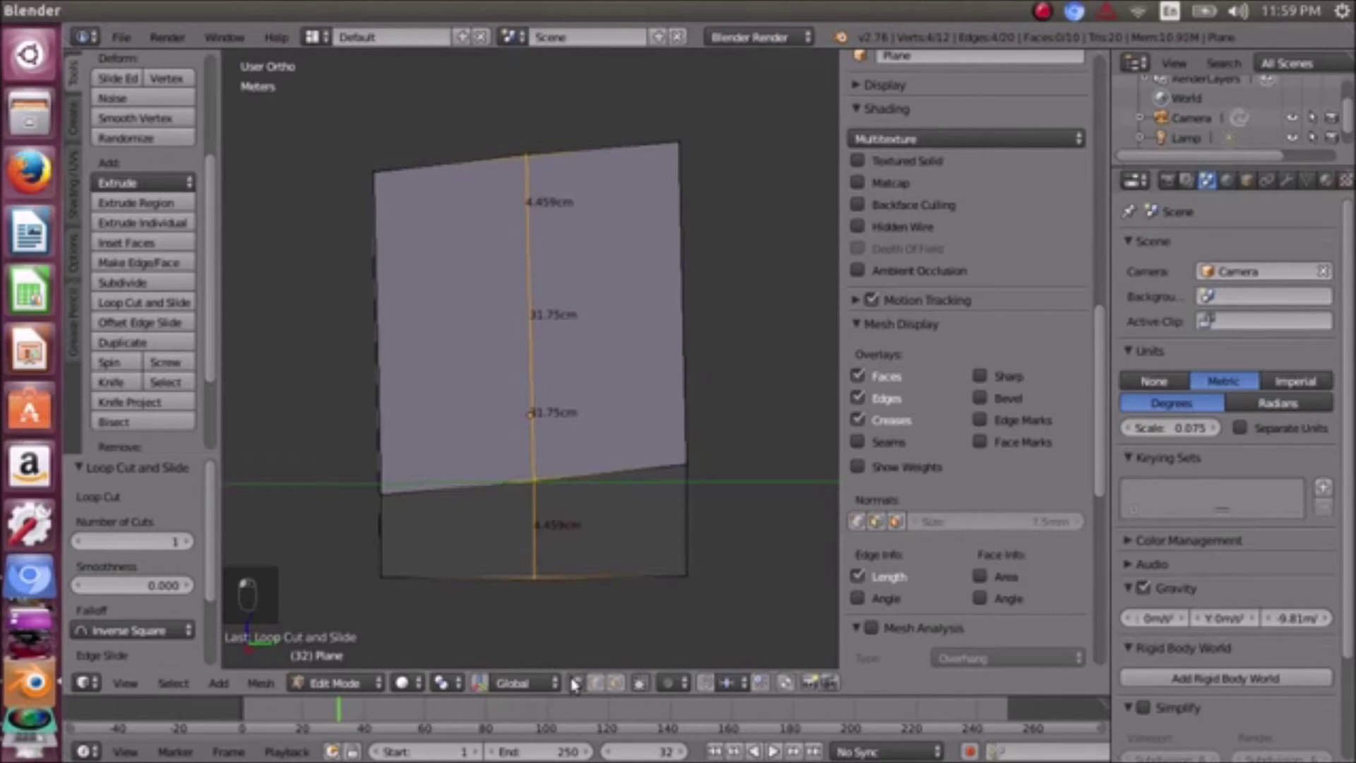
right_click(535, 477)
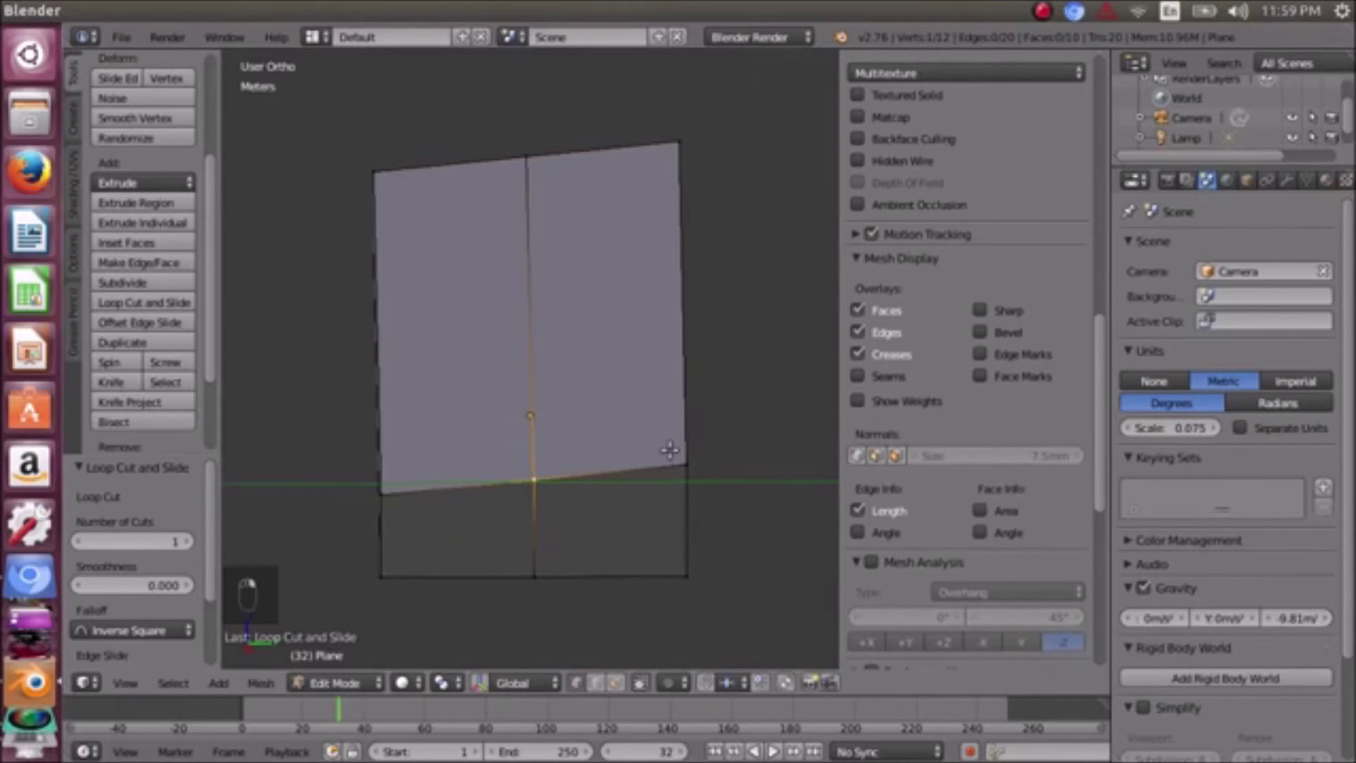
shift+right_click(680, 142)
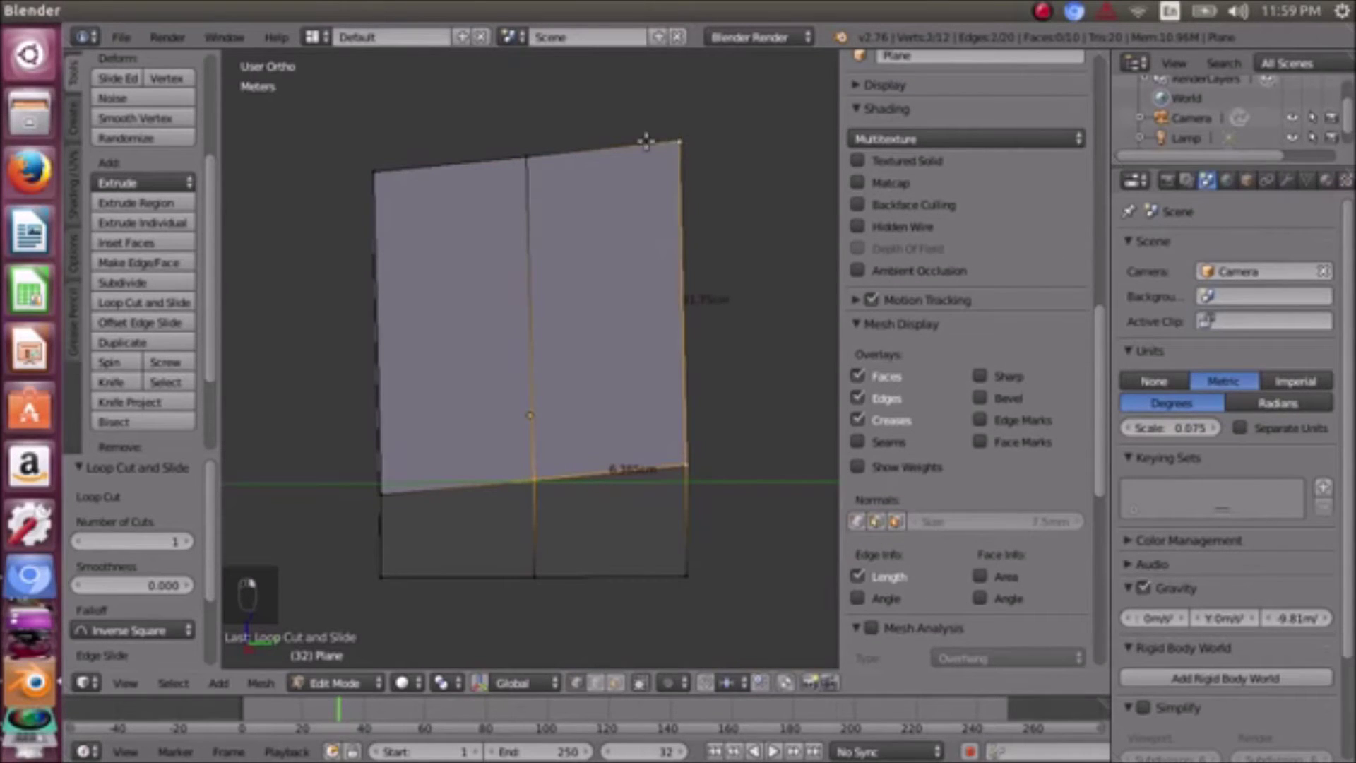
shift+right_click(533, 156)
middle_drag(586, 240, 495, 282)
scroll(574, 294, up, 3)
key(e)
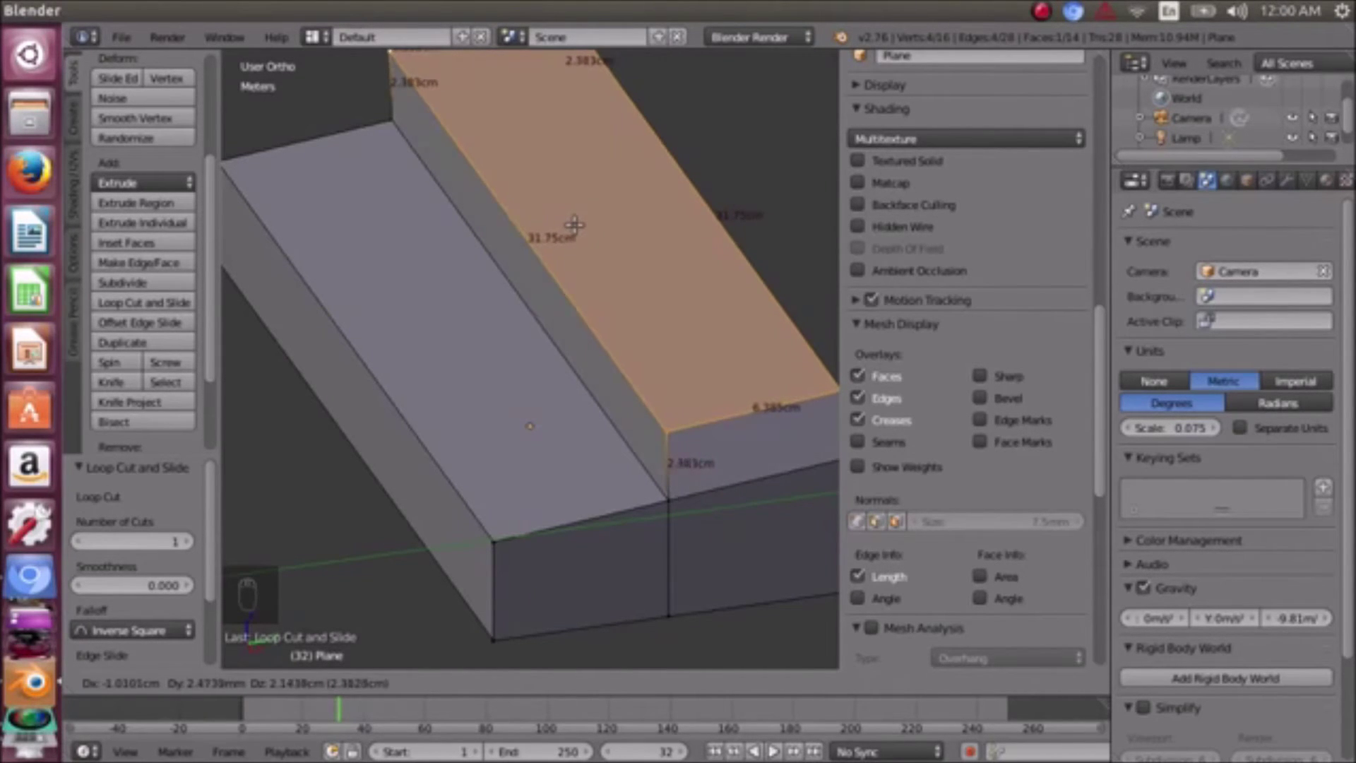
key(z)
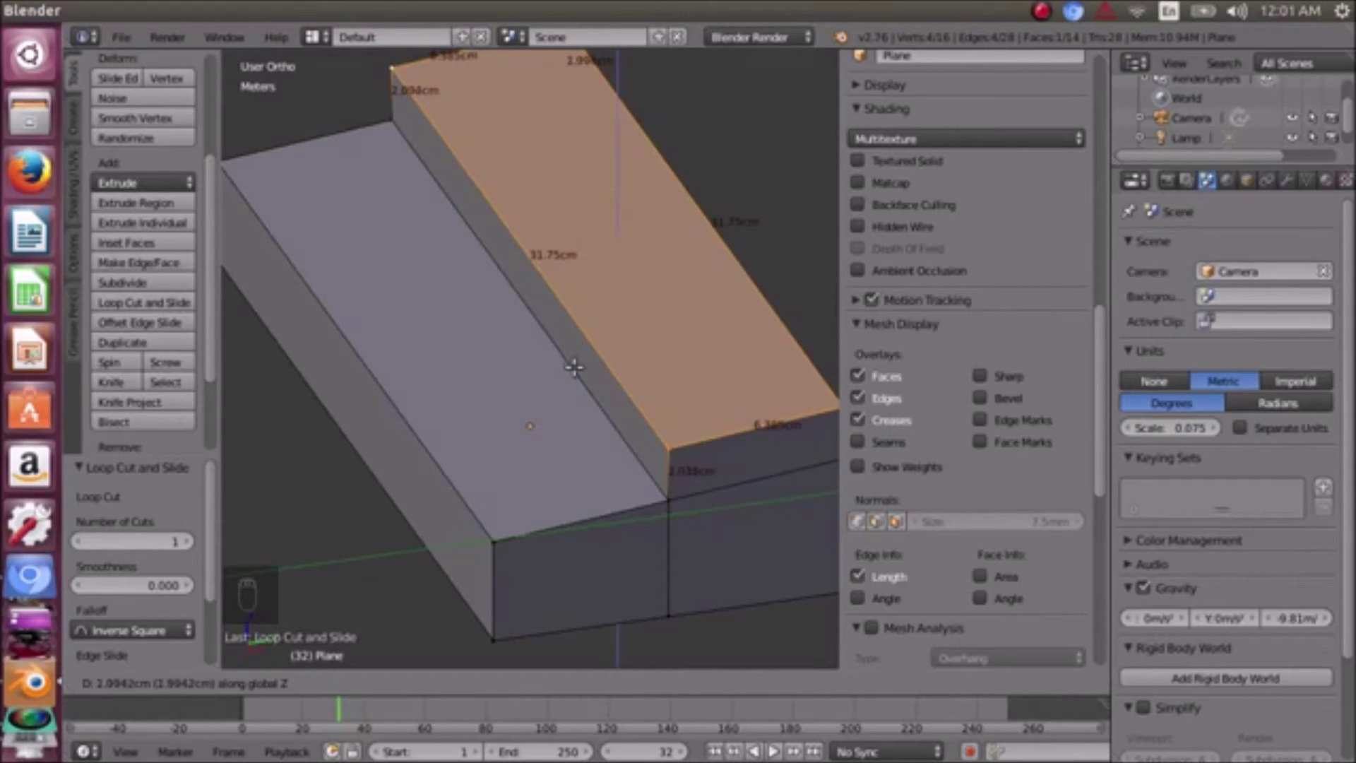
click(575, 368)
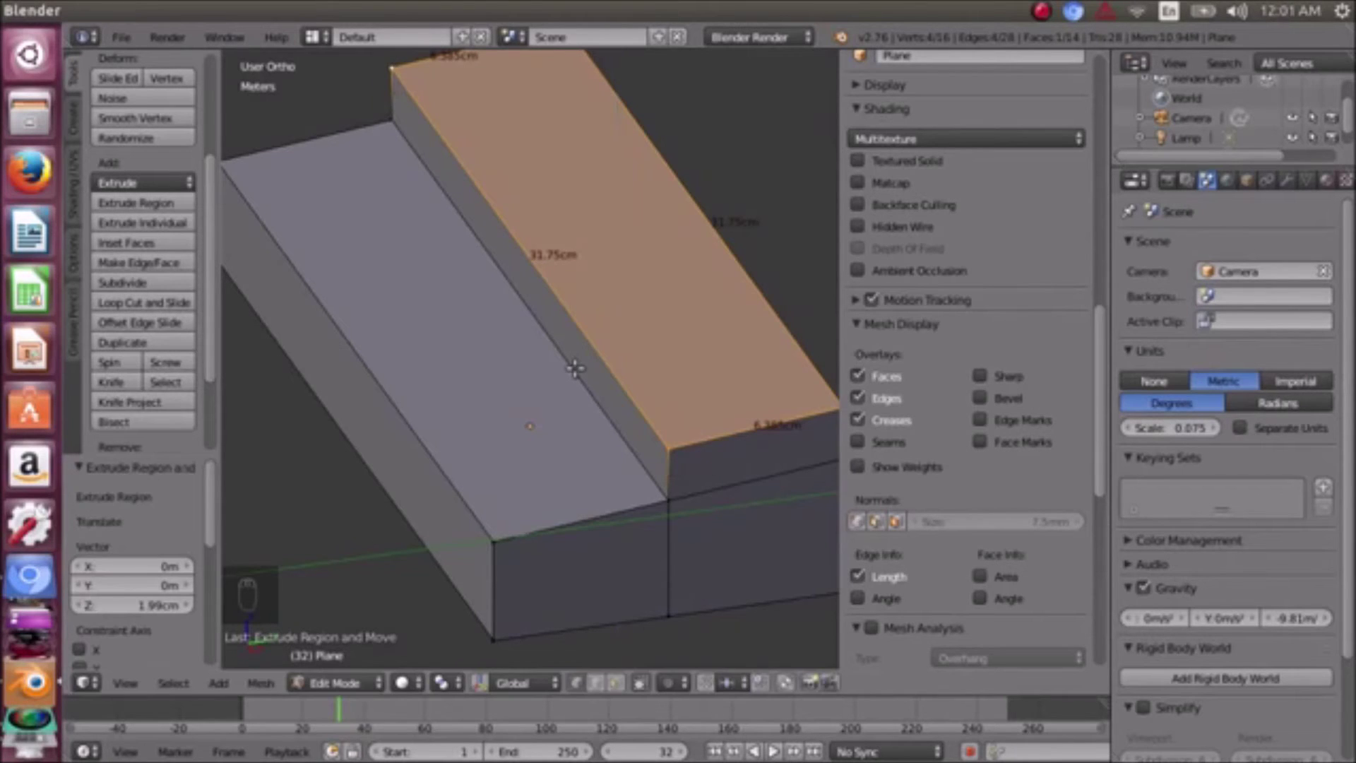
- Select both stacked vertical edges at the outer corner of the block's high side to measure their lengths
scroll(572, 369, down, 4)
middle_drag(499, 375, 259, 351)
middle_drag(308, 360, 334, 369)
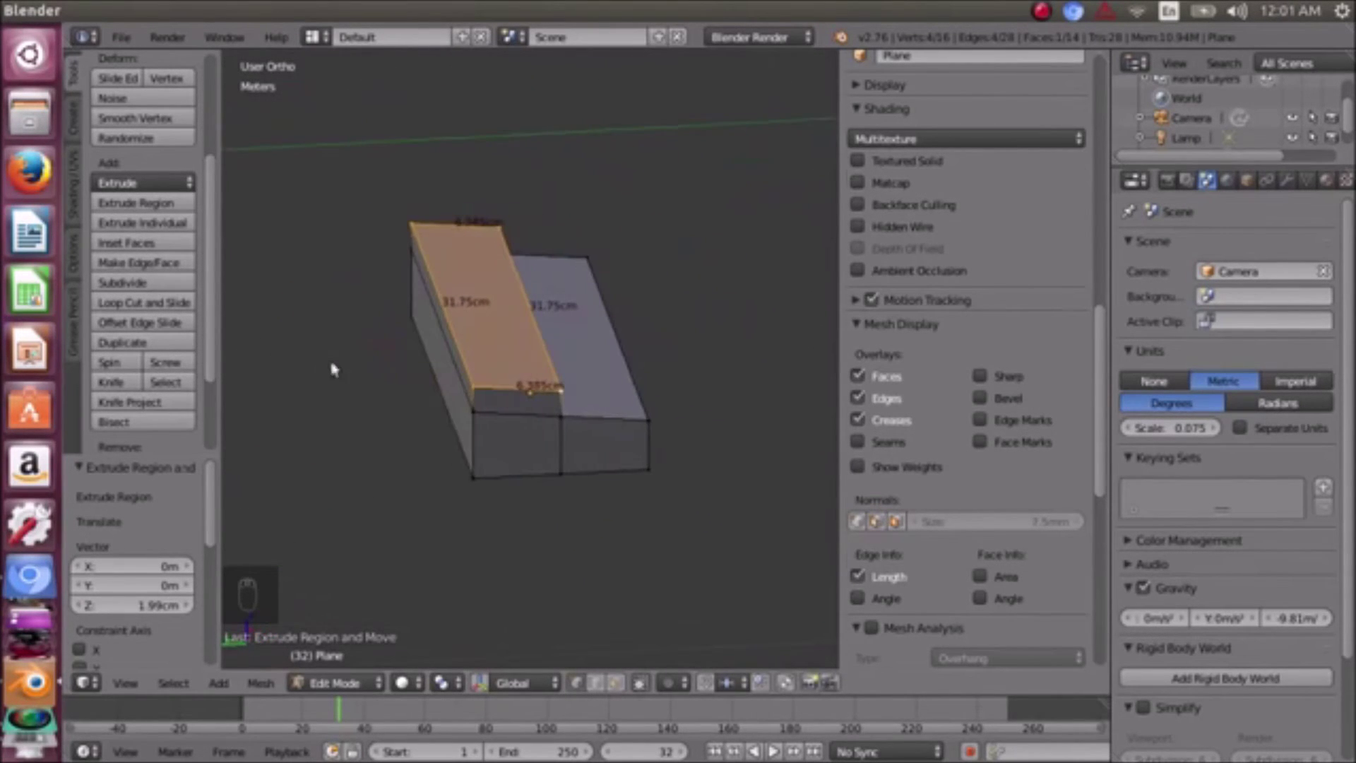
scroll(336, 367, up, 1)
scroll(400, 416, up, 2)
scroll(397, 406, down, 1)
middle_drag(397, 406, 291, 387)
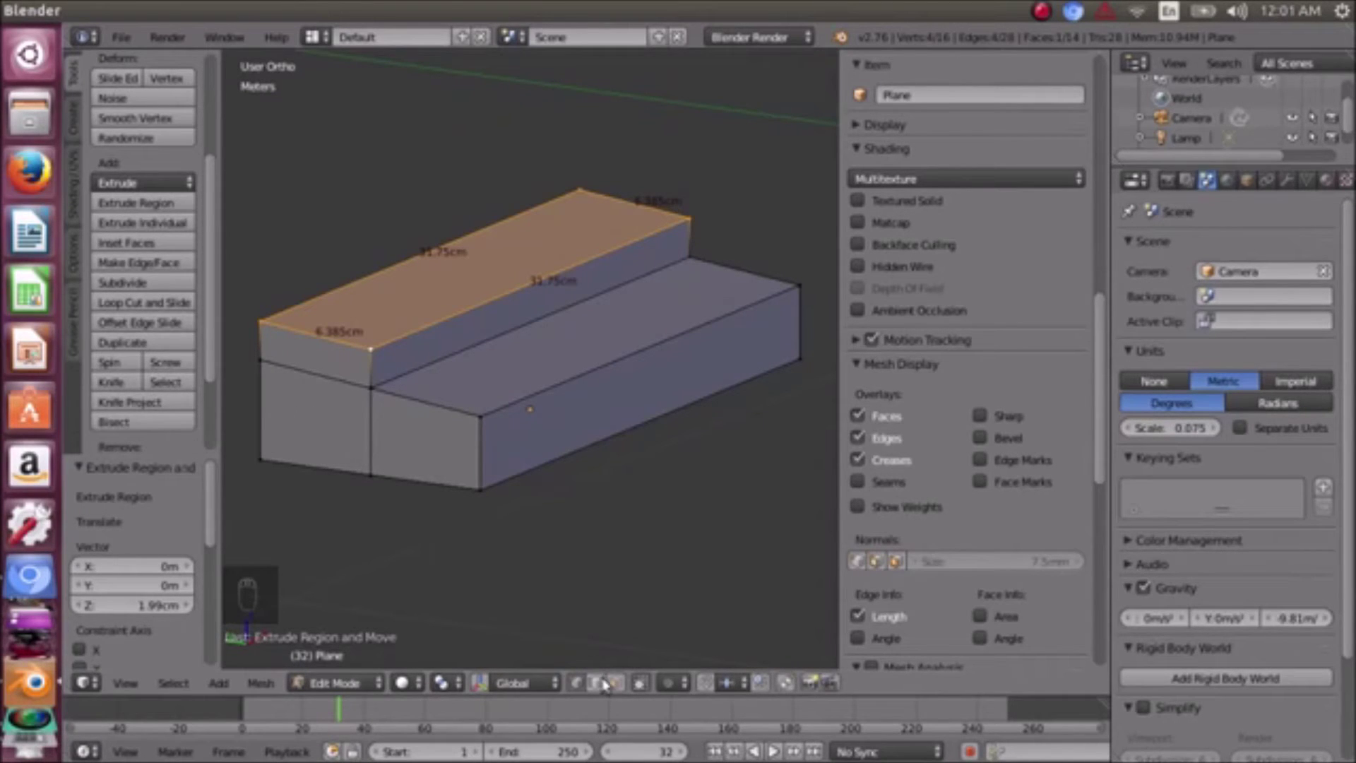
right_click(260, 375)
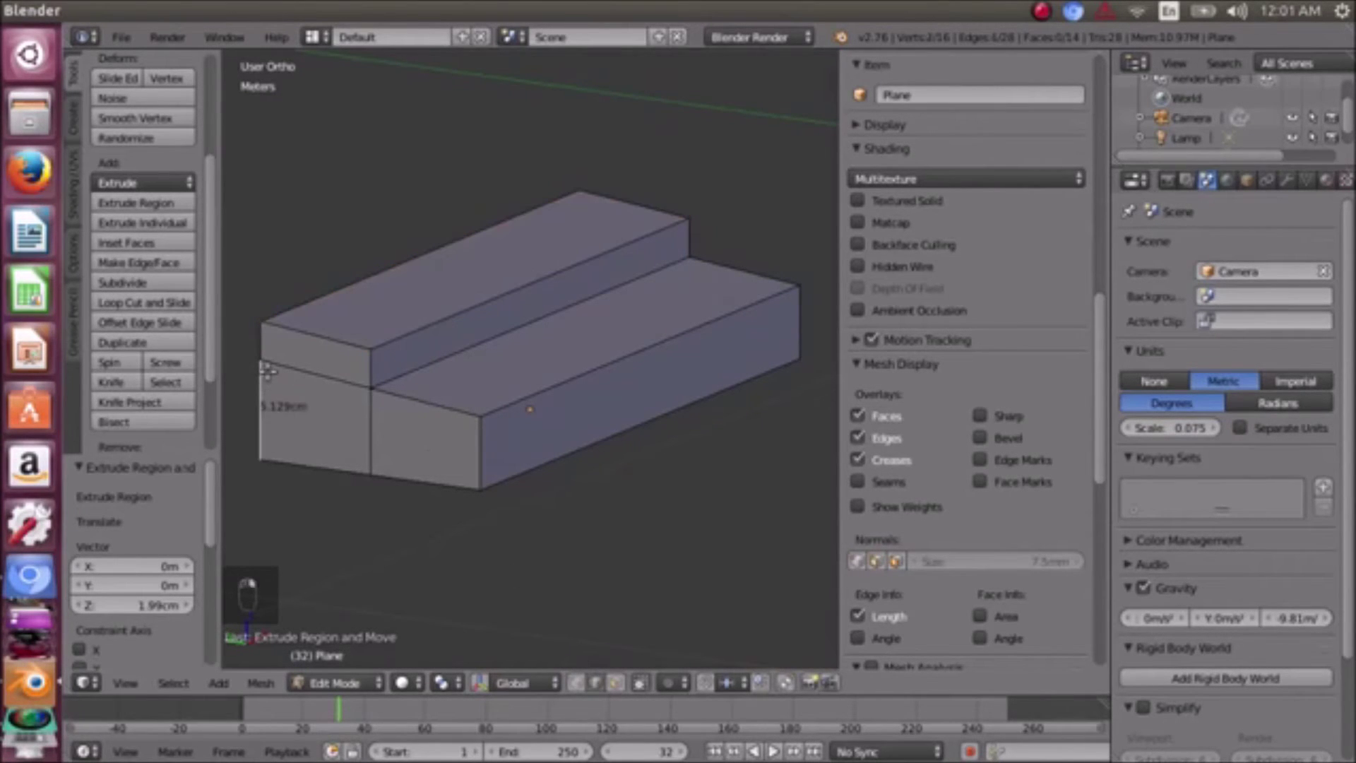
shift+right_click(260, 347)
middle_drag(306, 392, 400, 385)
scroll(373, 384, up, 3)
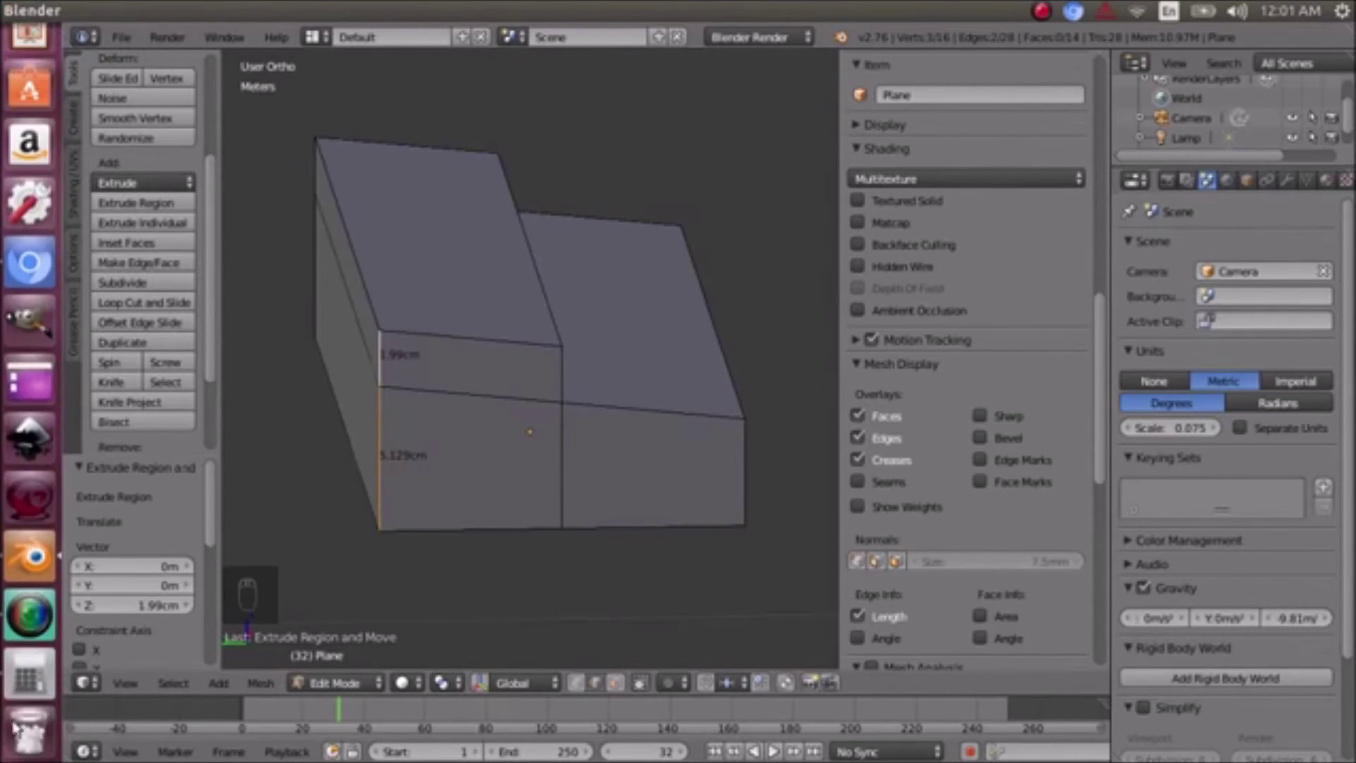
- Switch to Calculator and add the two vertical edge lengths as 1.99+5.129
click(28, 715)
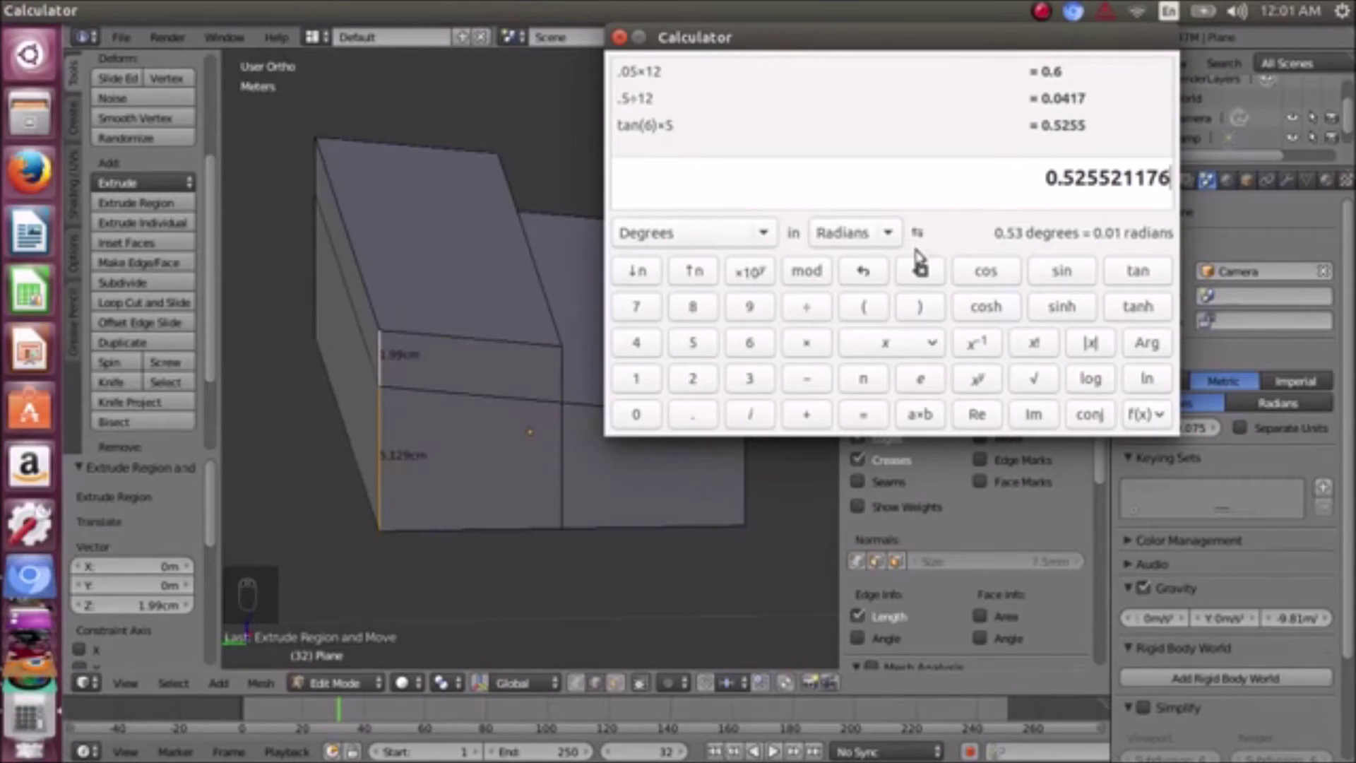
click(937, 273)
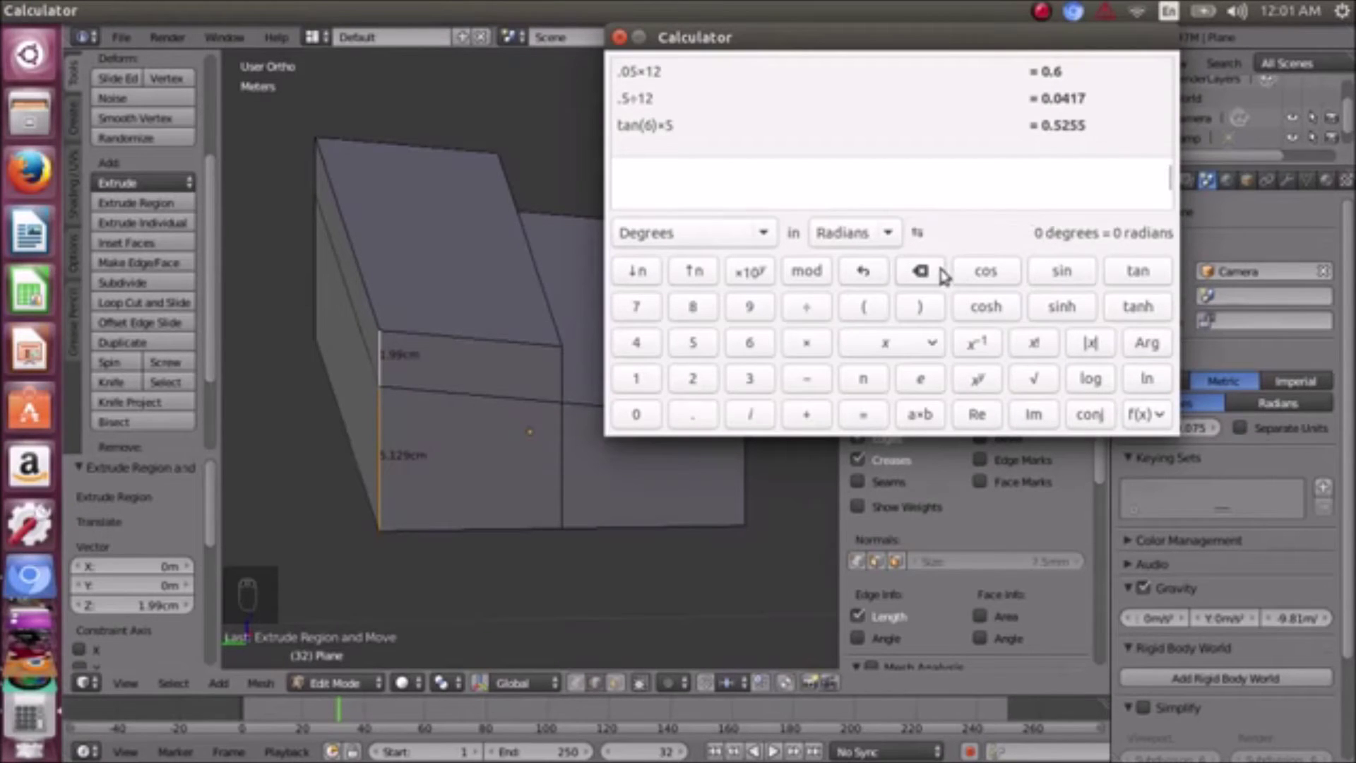
text(1.99)
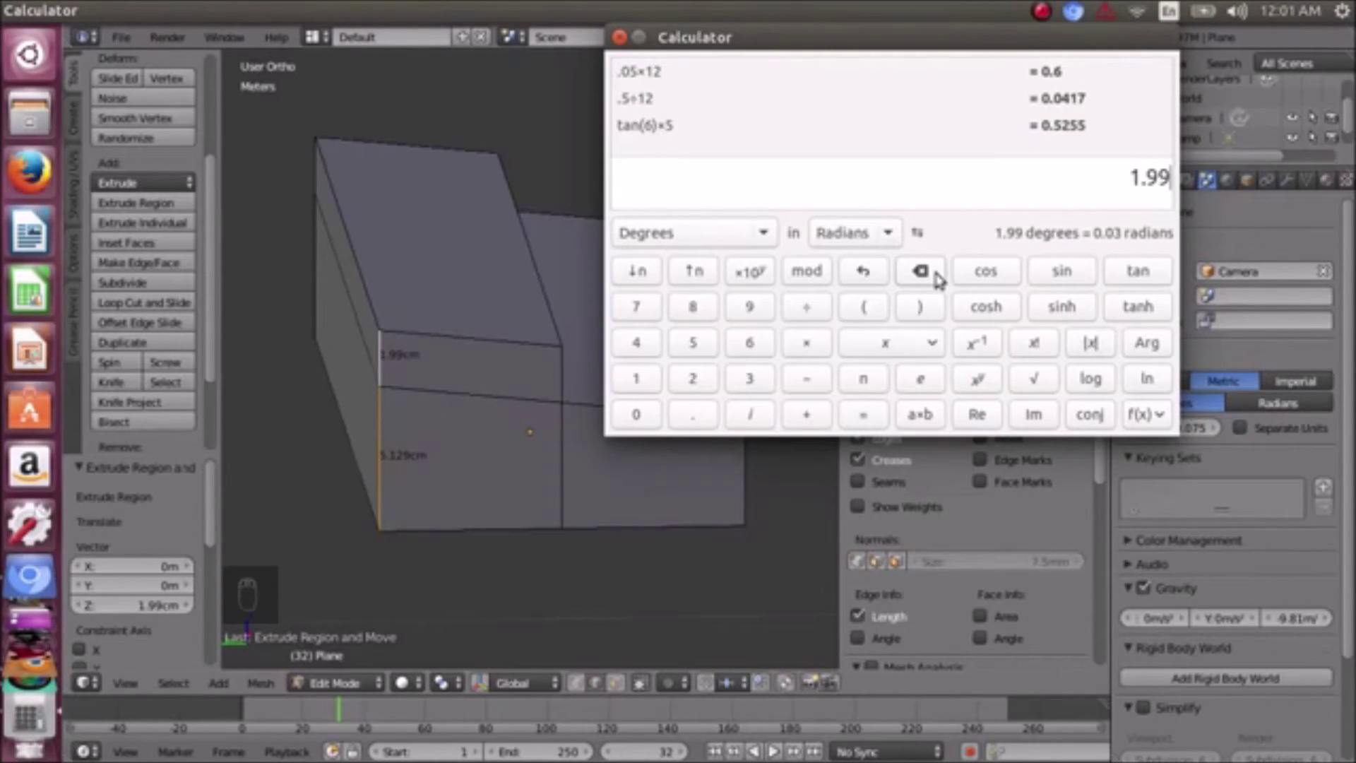
text(+5.129)
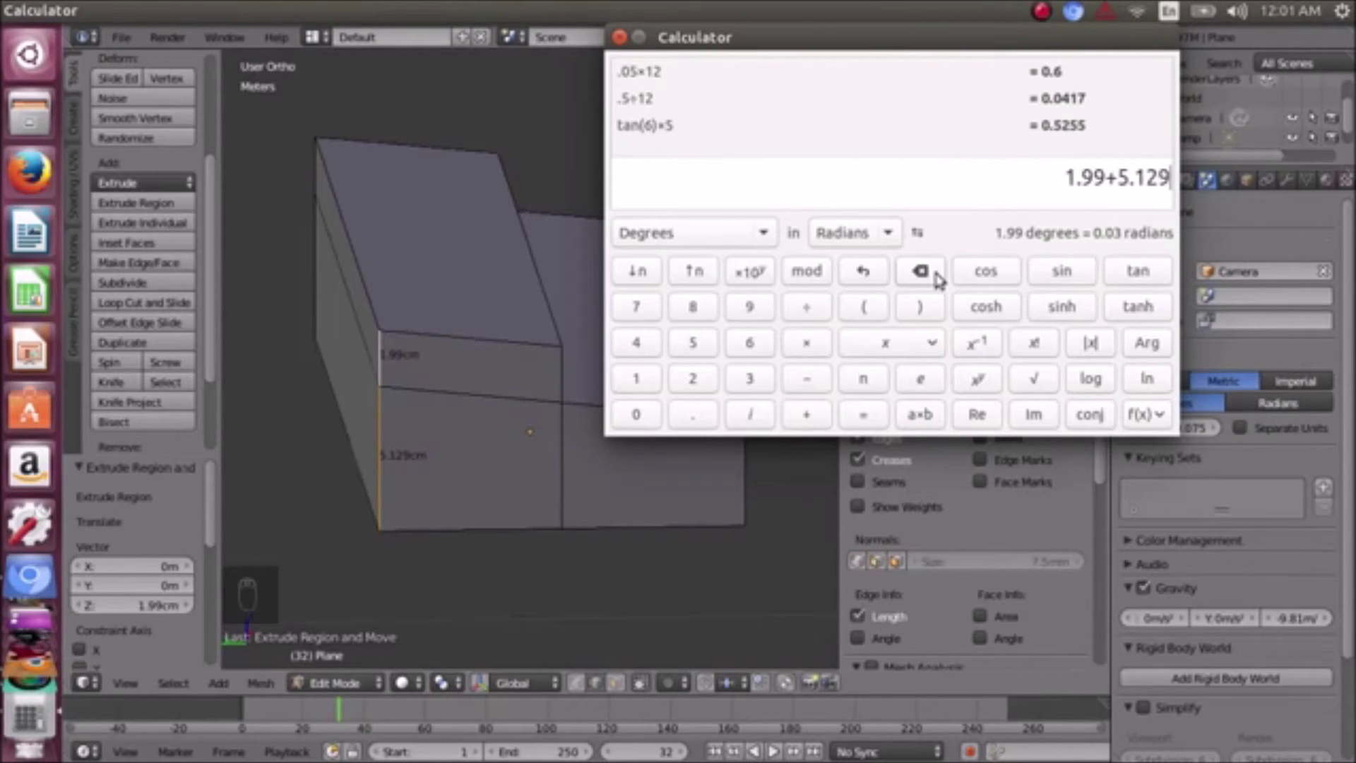
key(Return)
mouse_move(35, 565)
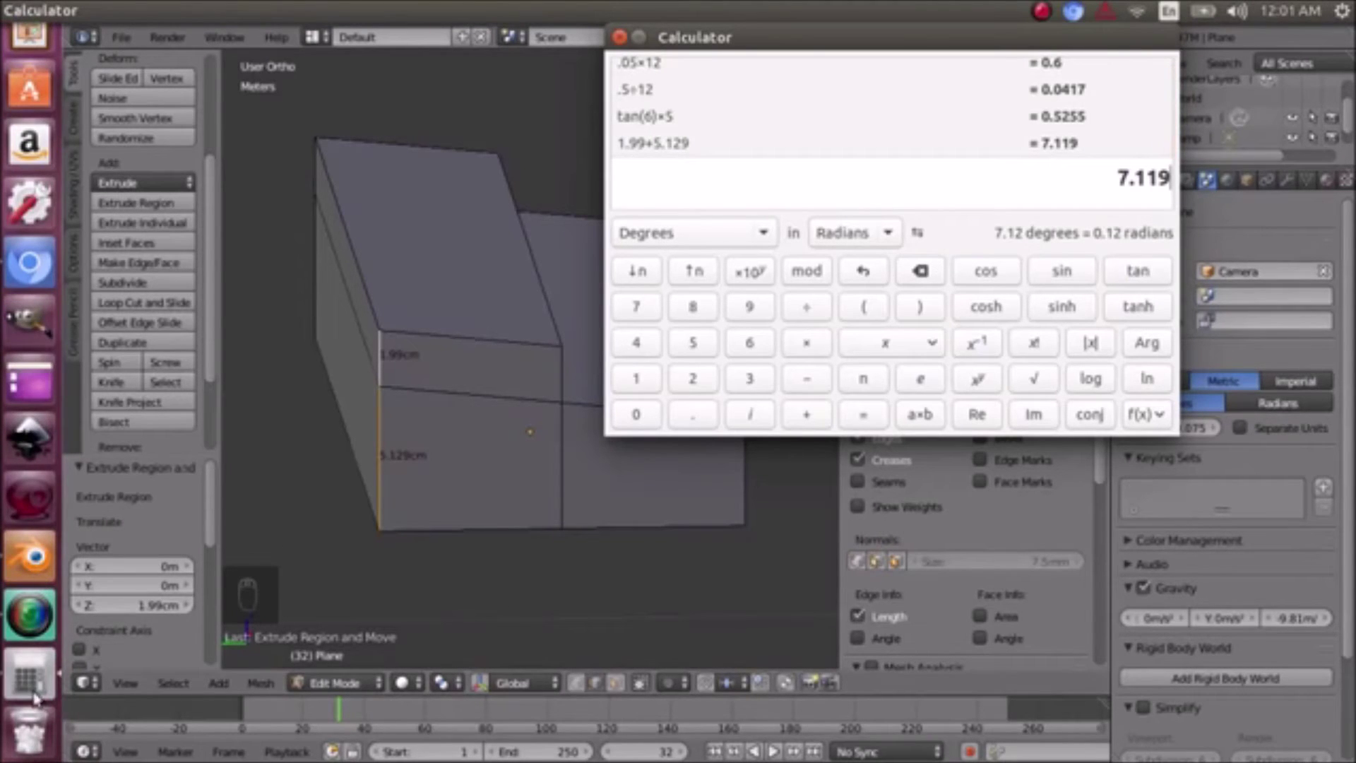
- Convert 7.1999 cm to inches in Chromium's length converter and return to Blender
click(31, 263)
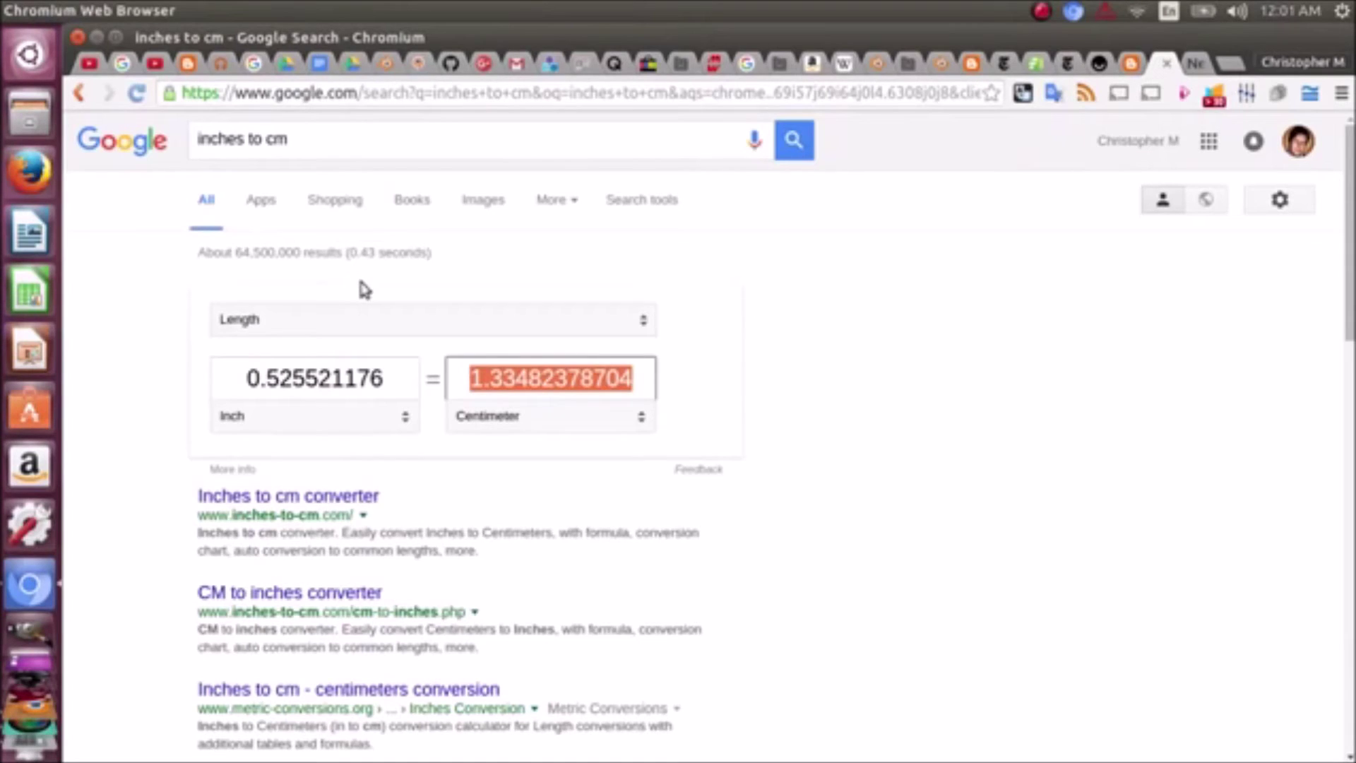
text(7.1999)
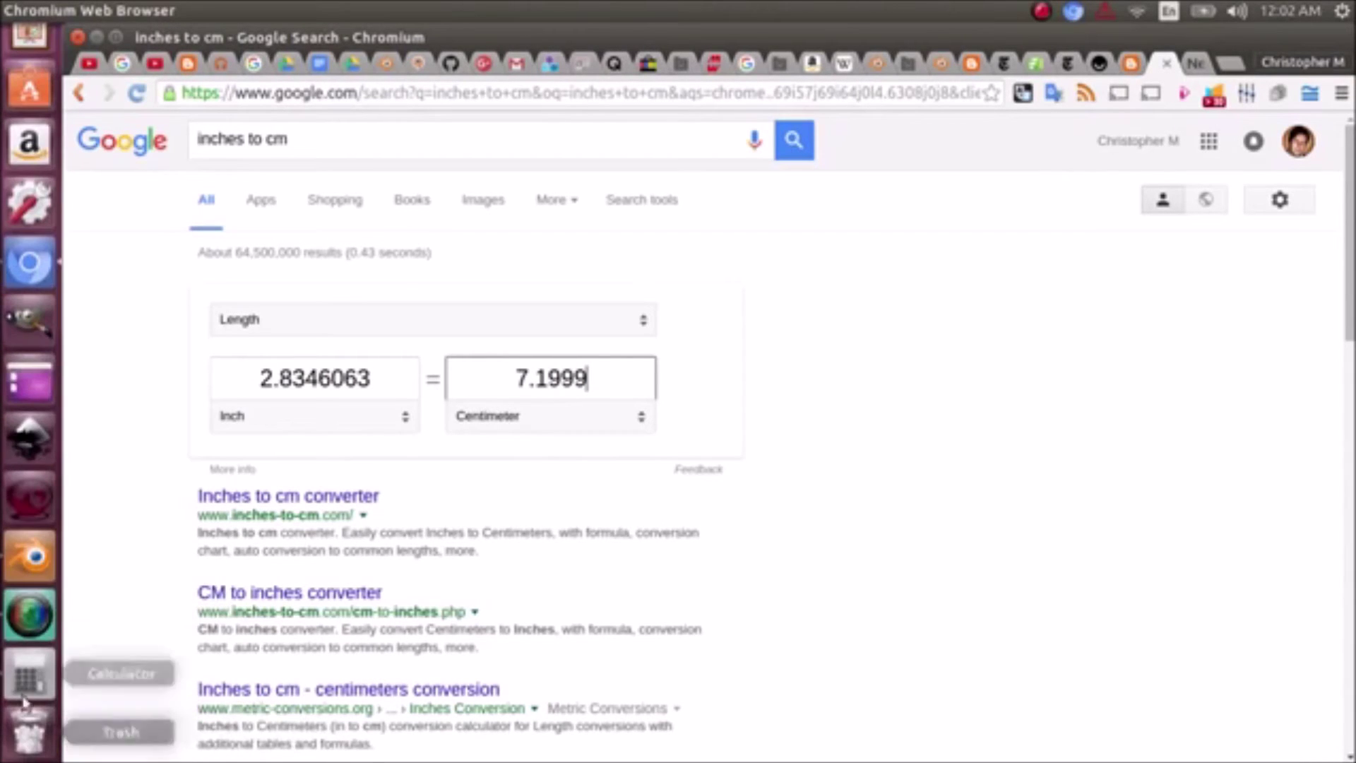
click(23, 578)
- Raise the outer long top edge of the extruded tier about 7.75 mm along Z
middle_drag(675, 327, 419, 313)
scroll(552, 379, up, 5)
middle_drag(411, 239, 386, 251)
middle_drag(393, 299, 415, 284)
scroll(415, 284, down, 2)
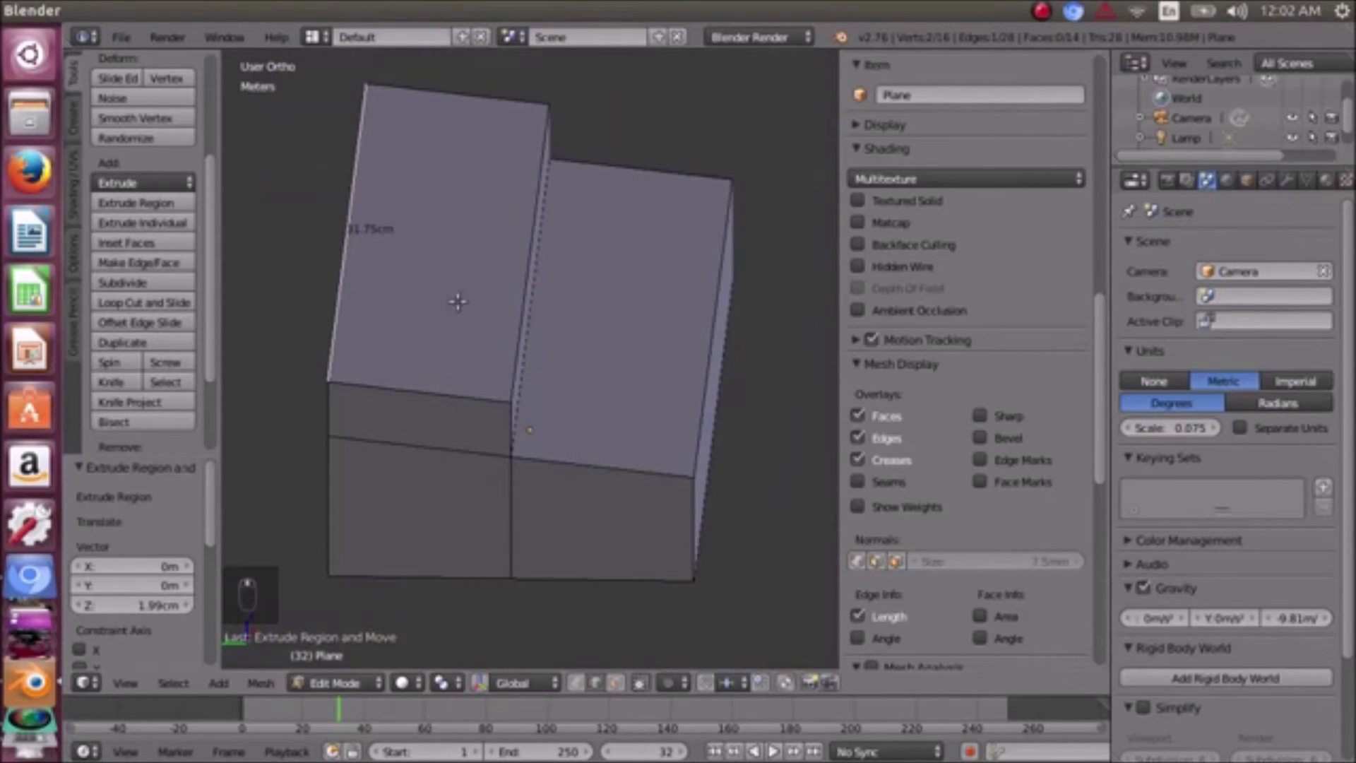
scroll(511, 315, up, 2)
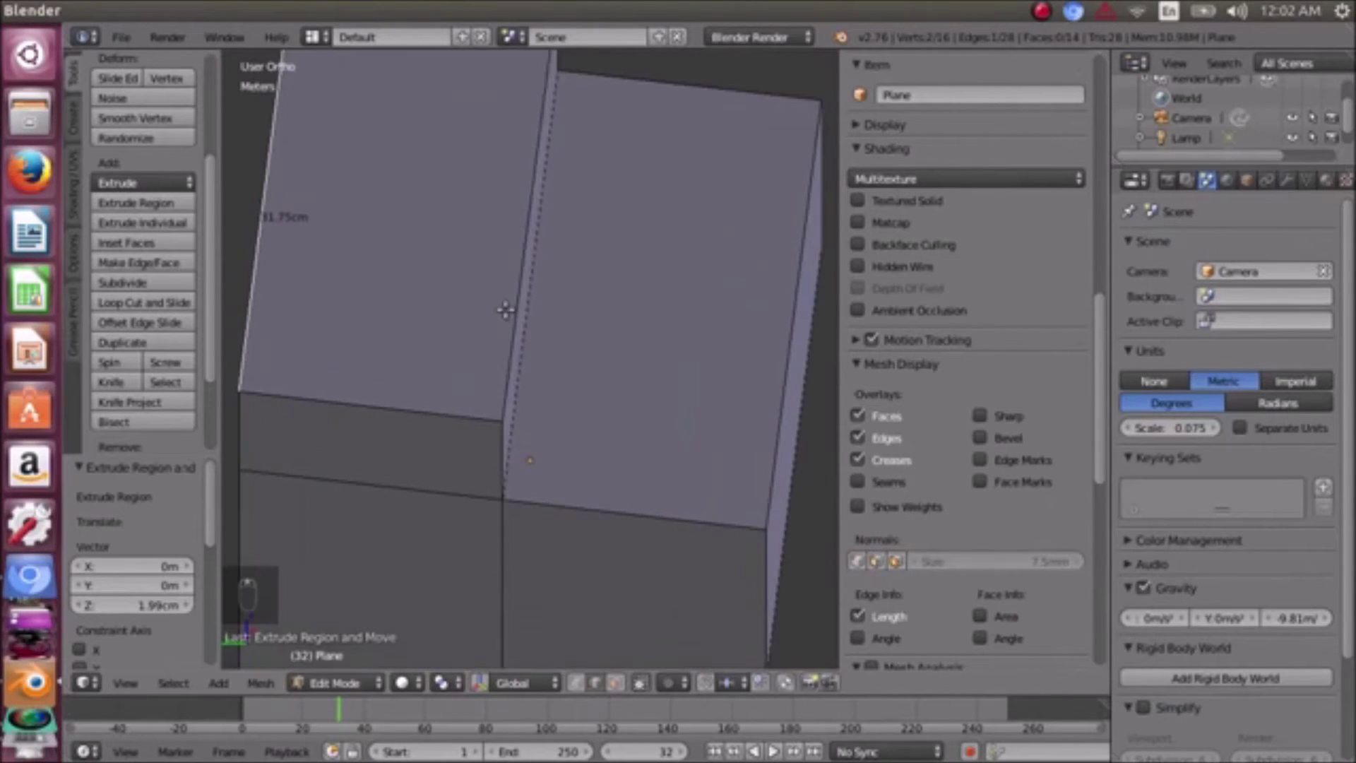
scroll(495, 312, down, 2)
mouse_move(486, 312)
middle_down()
mouse_move(475, 303)
mouse_move(506, 303)
mouse_move(494, 304)
middle_up()
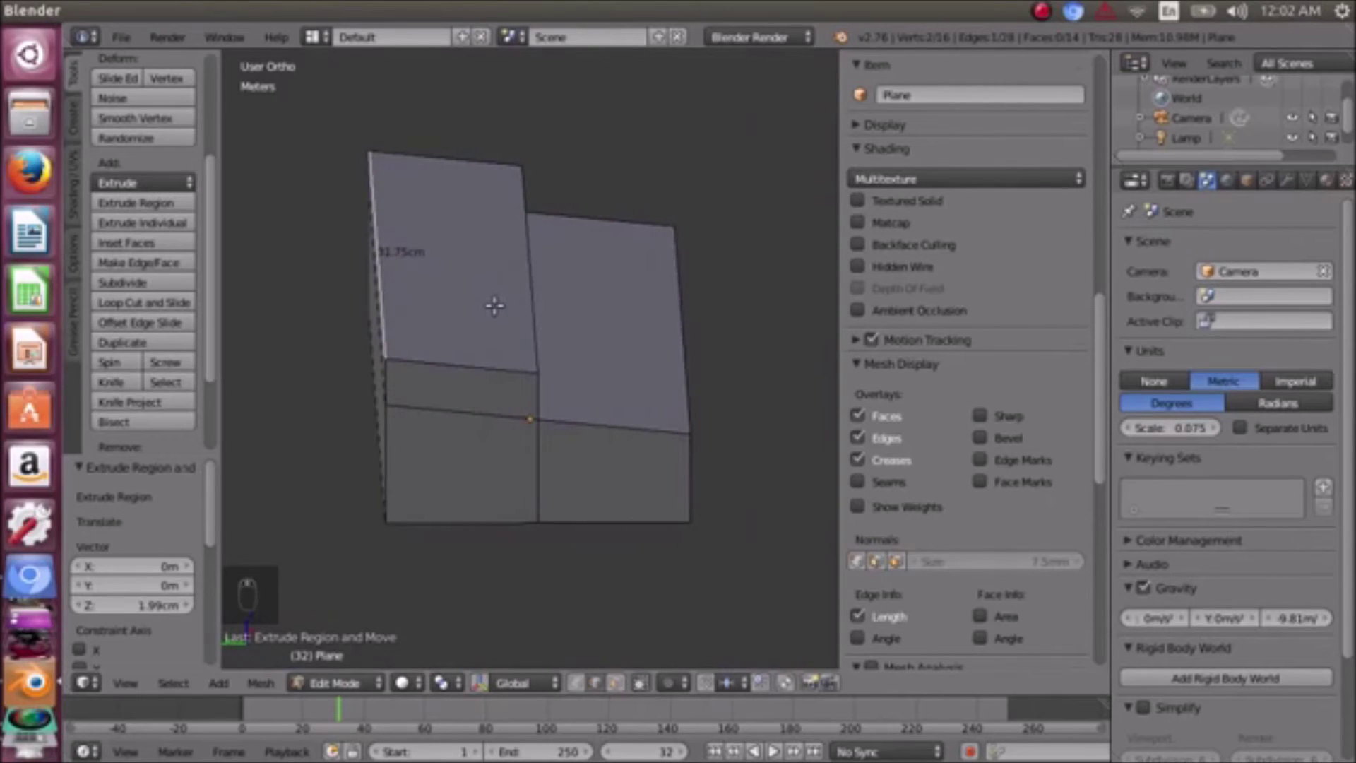
key(g)
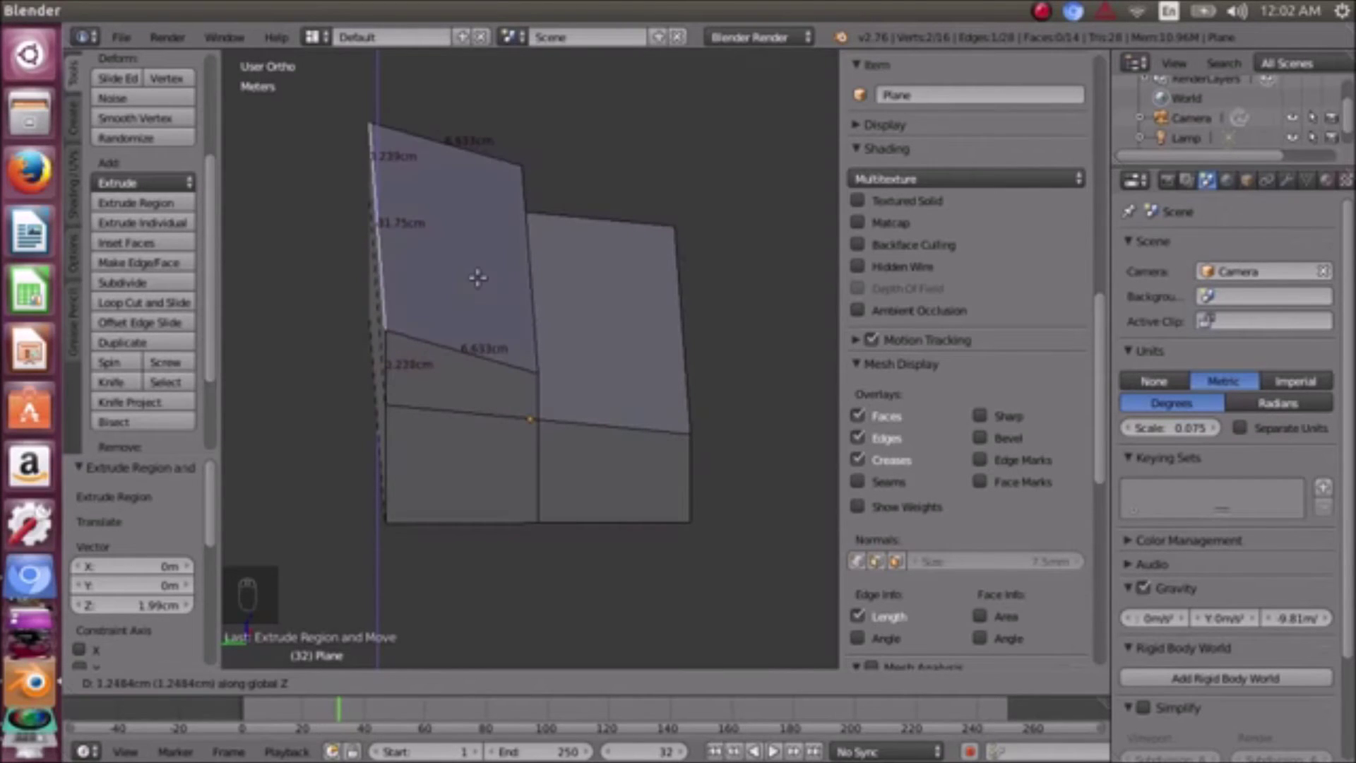
click(484, 288)
- Select the inner long top edge of the upper tier and lower it about 5.41 mm along Z
middle_drag(494, 283, 480, 260)
right_click(500, 283)
key(g)
key(z)
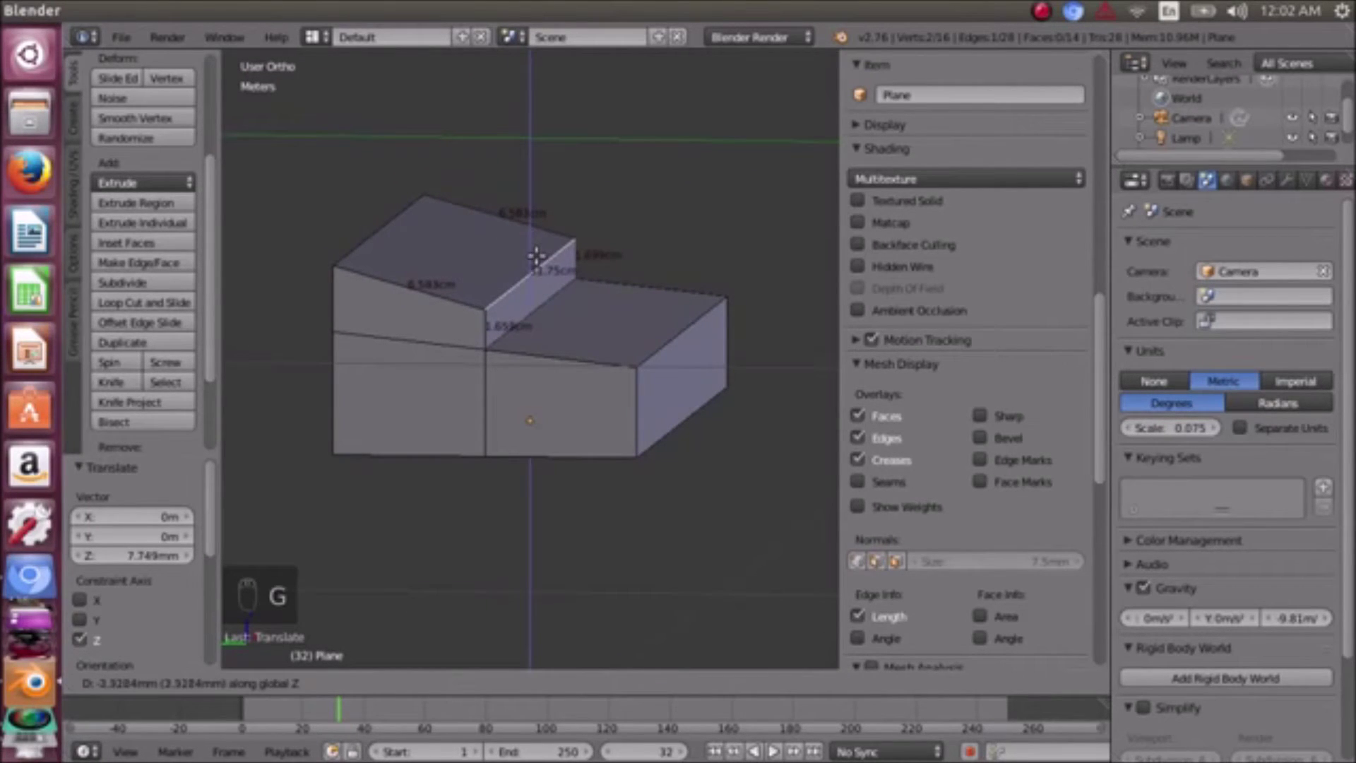
click(548, 226)
- Select the outer long top edge of the lower tier and lower it about 5.18 mm along Z
scroll(477, 269, up, 3)
middle_drag(477, 269, 430, 327)
right_click(429, 333)
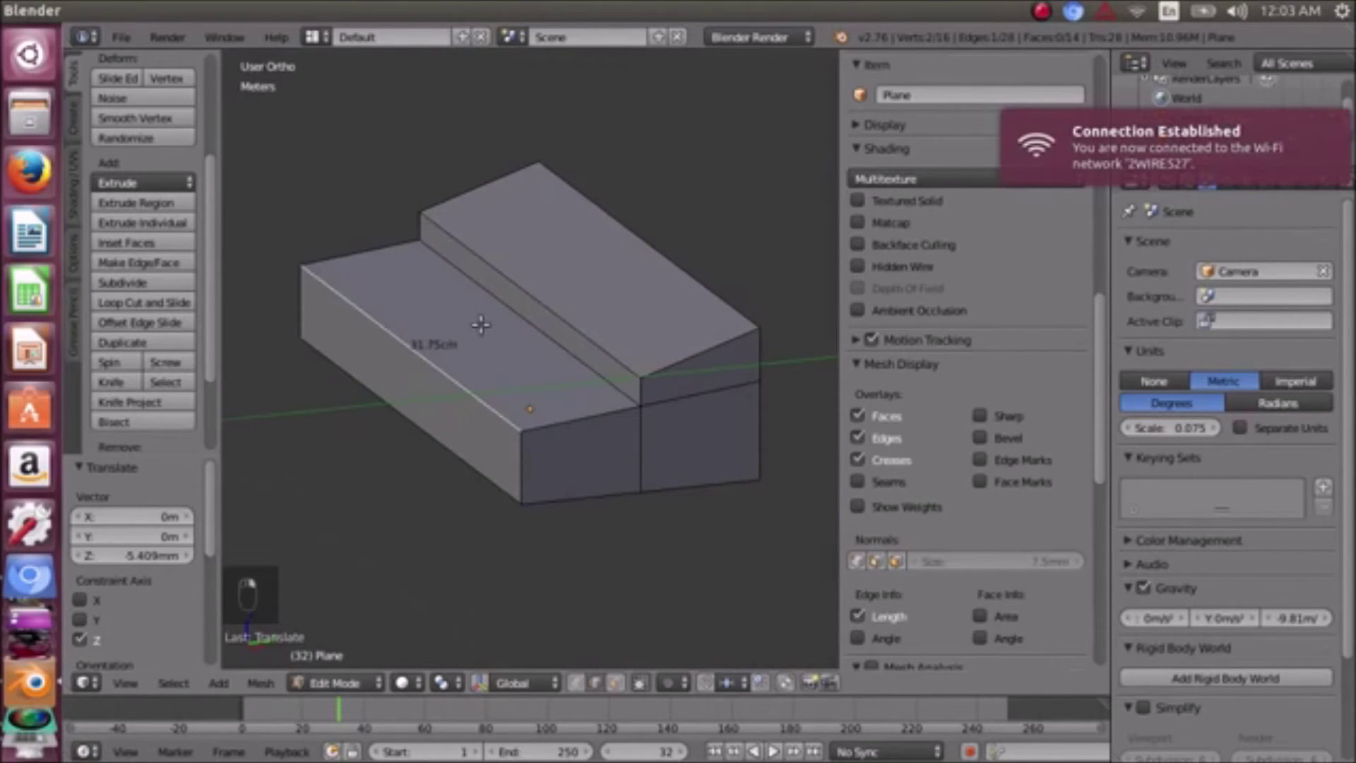
key(g)
key(z)
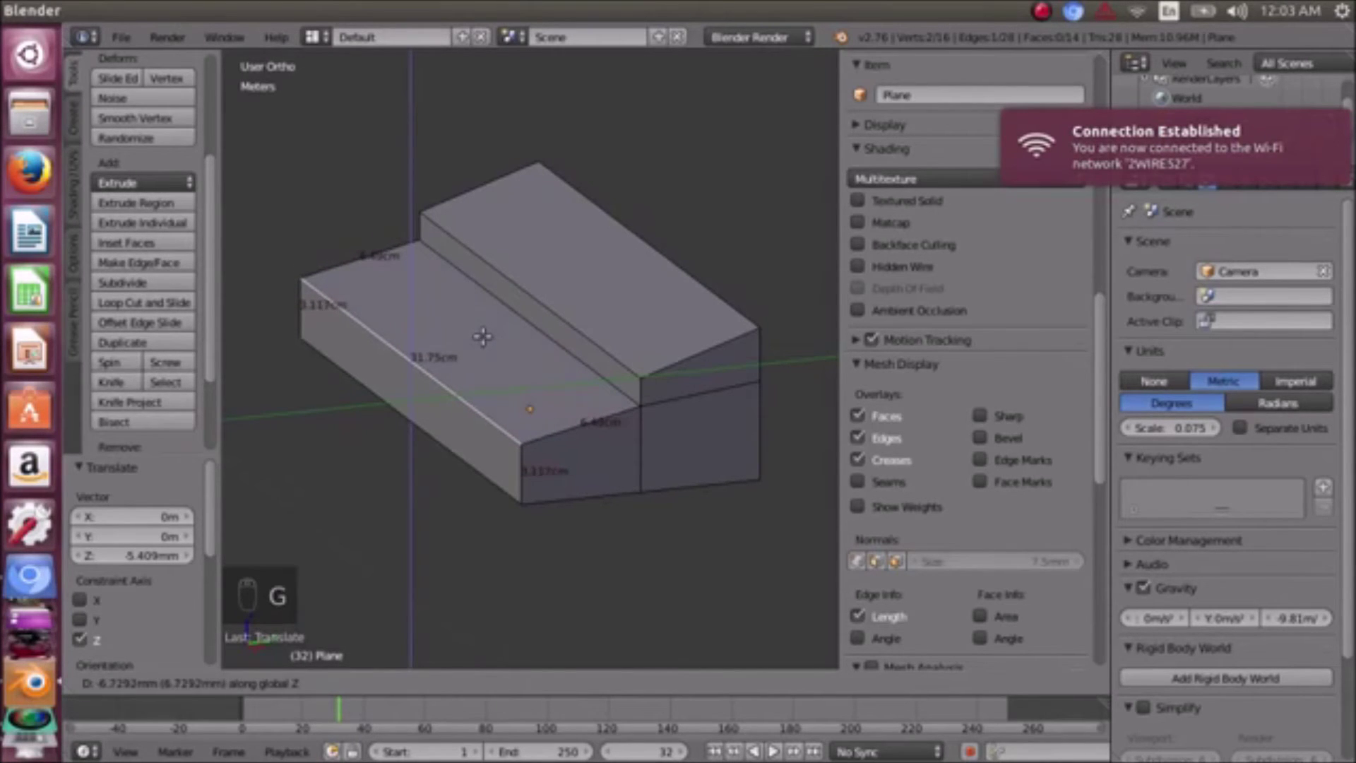
click(484, 333)
- Raise the upper tier's inner long top edge about 2.04 mm along Z
middle_drag(484, 333, 555, 291)
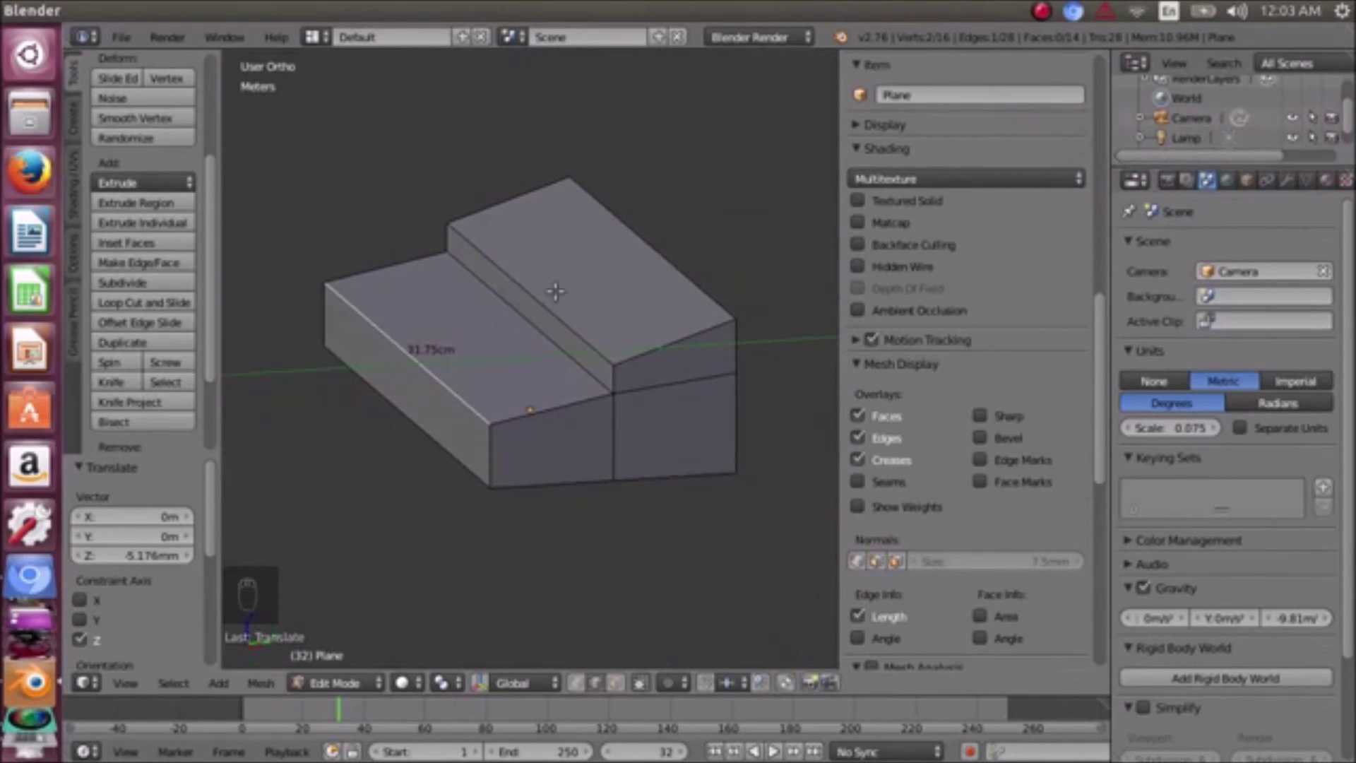
key(g)
key(z)
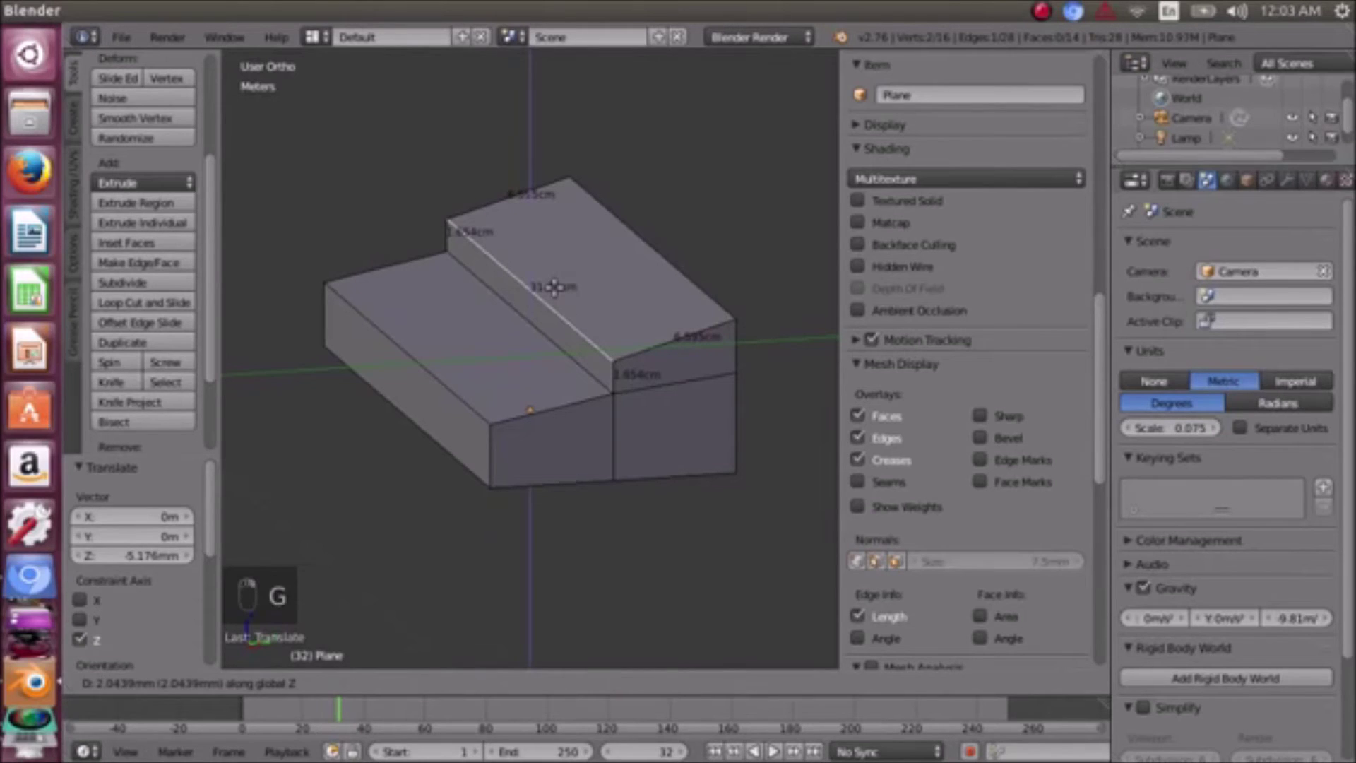
click(553, 287)
- Switch the view to perspective projection and examine the two-tier sloped block from several angles
middle_drag(548, 287, 644, 334)
key(KP_5)
scroll(644, 334, down, 3)
middle_drag(521, 339, 624, 314)
scroll(555, 312, up, 3)
middle_drag(557, 344, 479, 389)
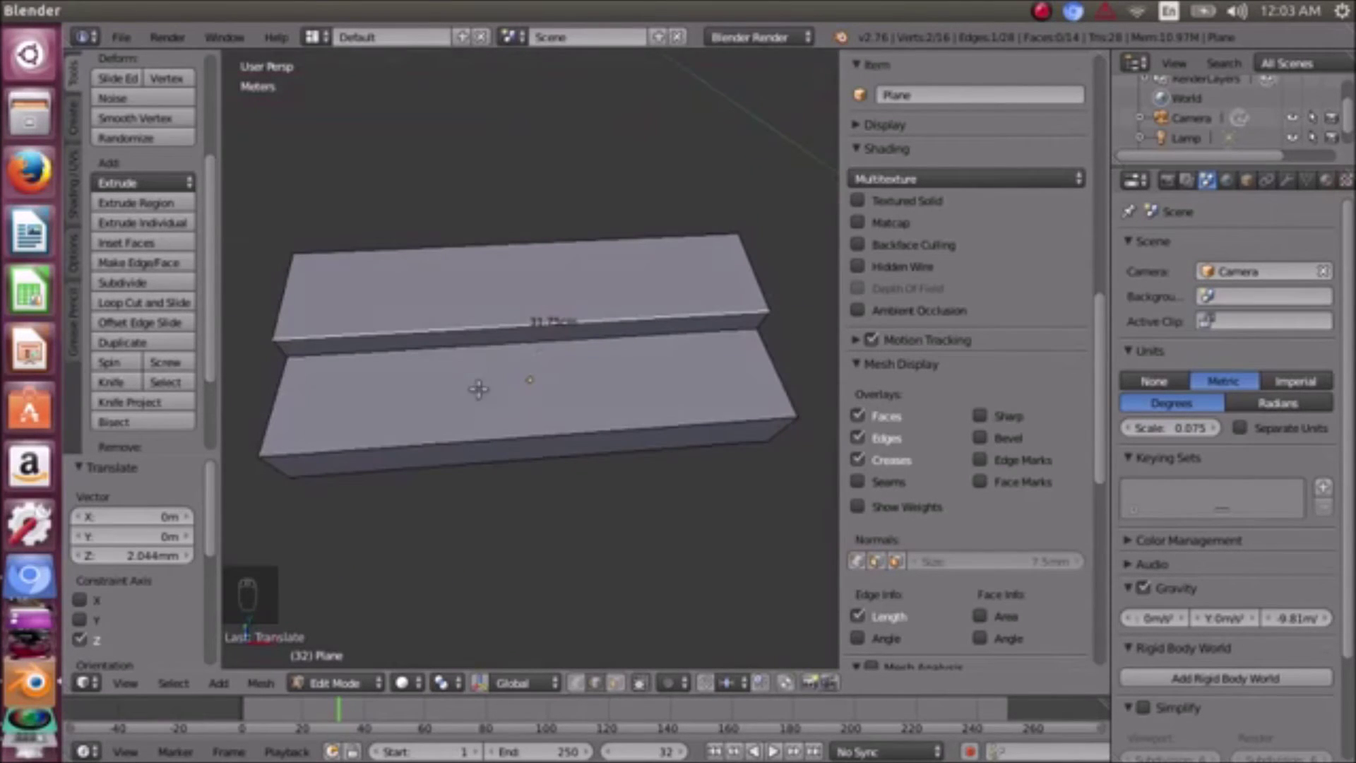
- Switch the block to Object Mode and examine its overall stepped shape
click(319, 691)
click(323, 708)
middle_drag(459, 502, 303, 424)
scroll(494, 354, down, 4)
middle_drag(504, 323, 561, 397)
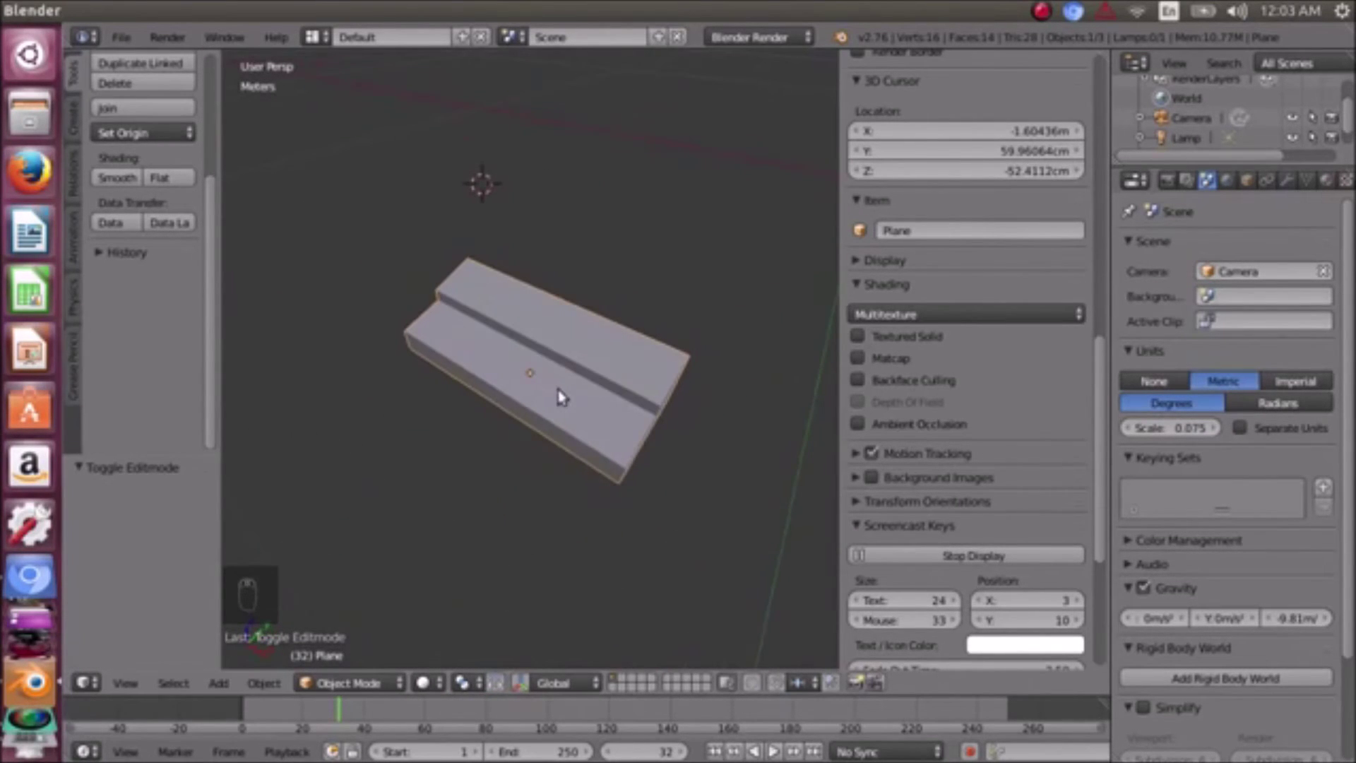
- Return the block to Edit Mode and examine both sloped tiers and the end profile up close
click(349, 683)
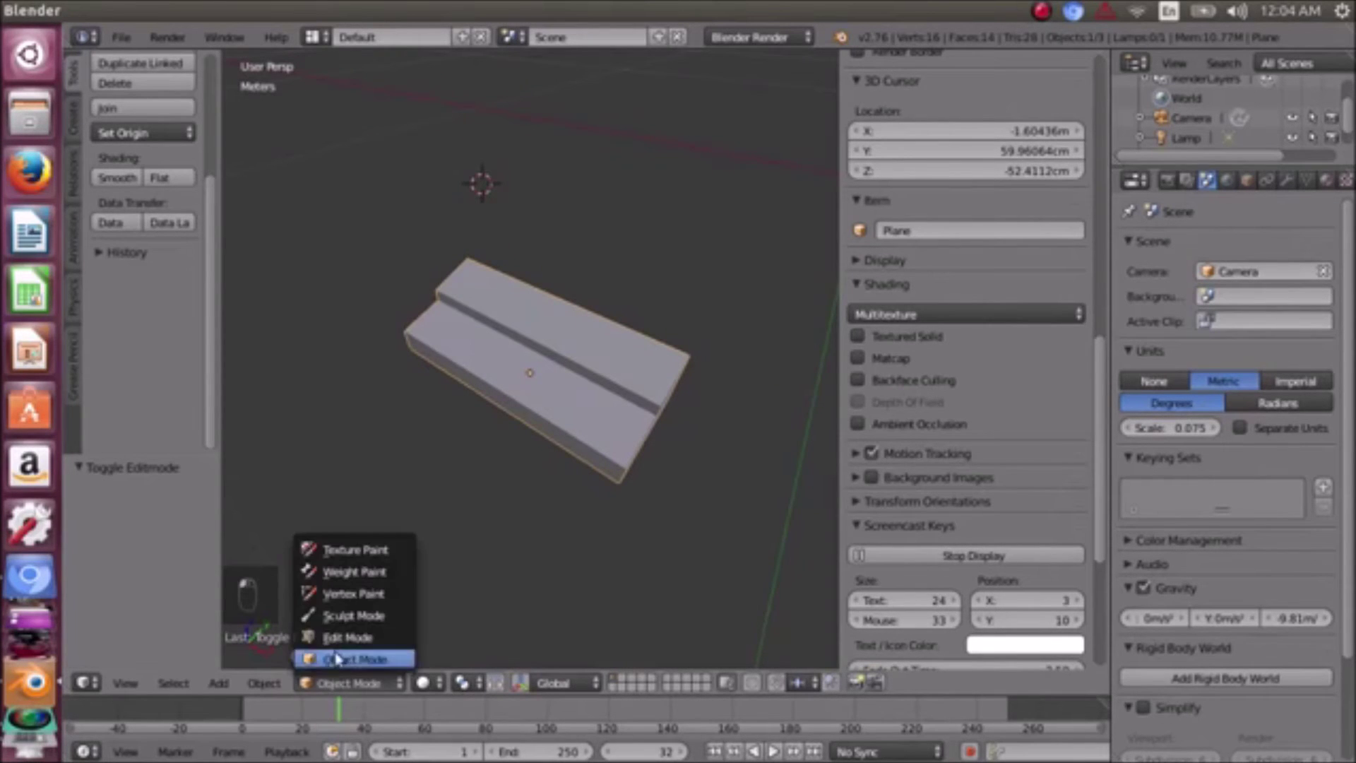
click(339, 633)
middle_drag(545, 419, 558, 384)
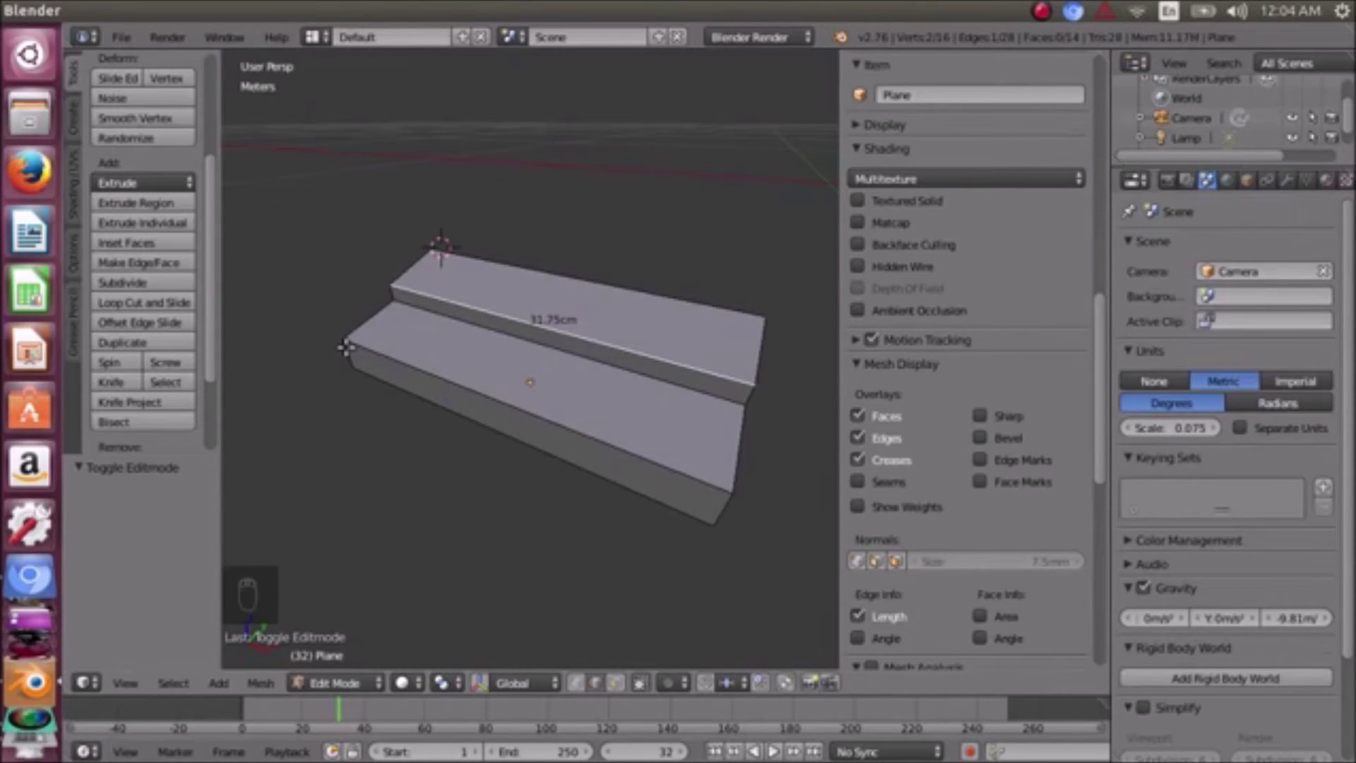
middle_drag(399, 282, 406, 317)
scroll(406, 318, up, 4)
middle_drag(399, 339, 336, 305)
scroll(333, 302, down, 5)
middle_drag(444, 357, 362, 331)
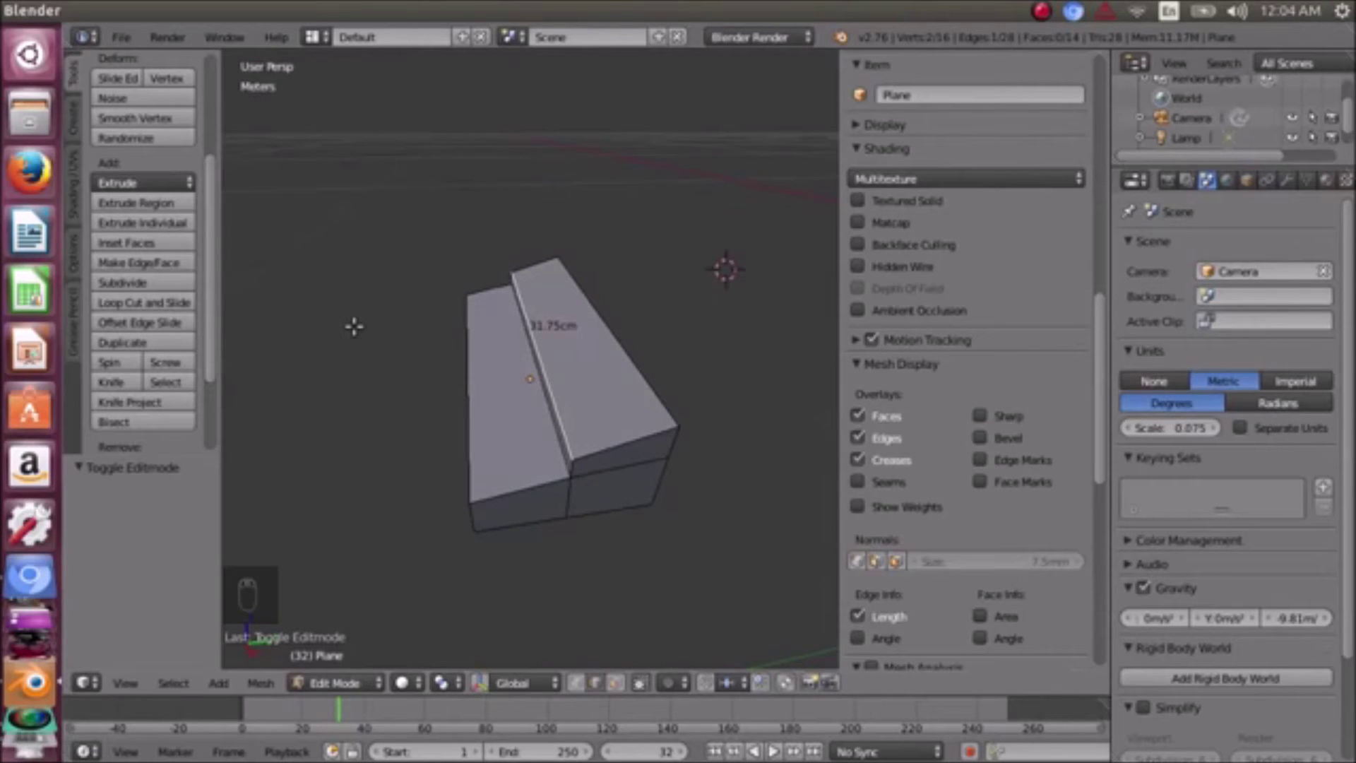
- Examine the two-tier sloped block from several angles and distances
middle_drag(354, 326, 251, 311)
scroll(407, 365, down, 5)
scroll(452, 349, up, 4)
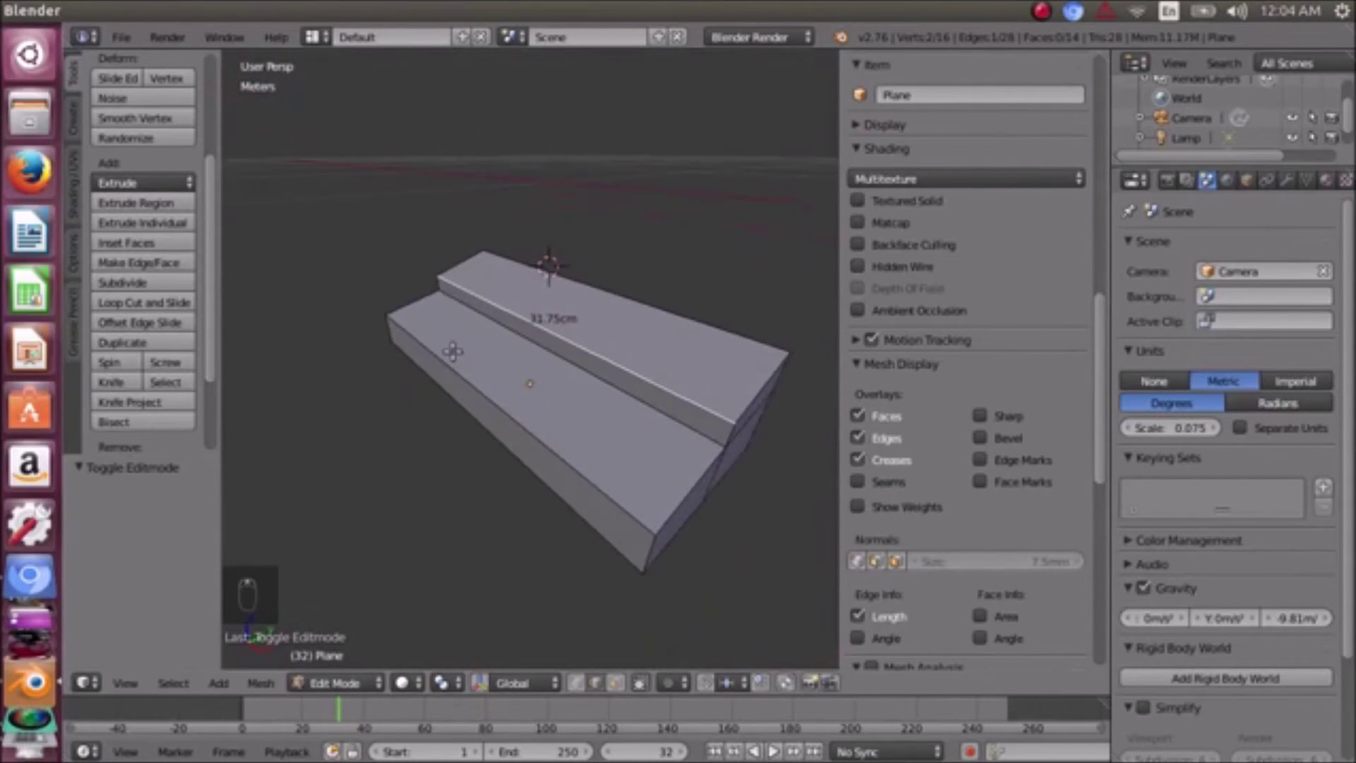
scroll(354, 339, down, 2)
middle_drag(354, 339, 452, 375)
scroll(386, 363, up, 4)
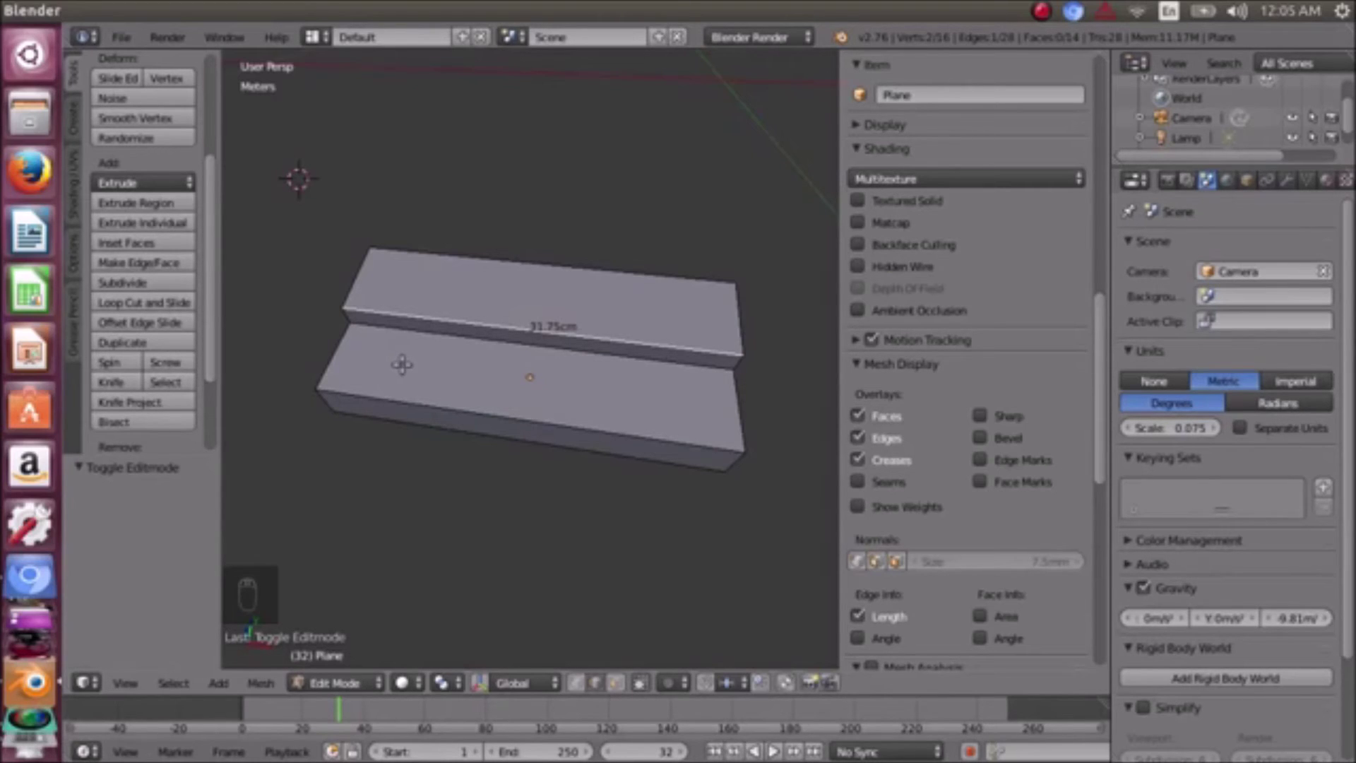
middle_drag(422, 309, 306, 273)
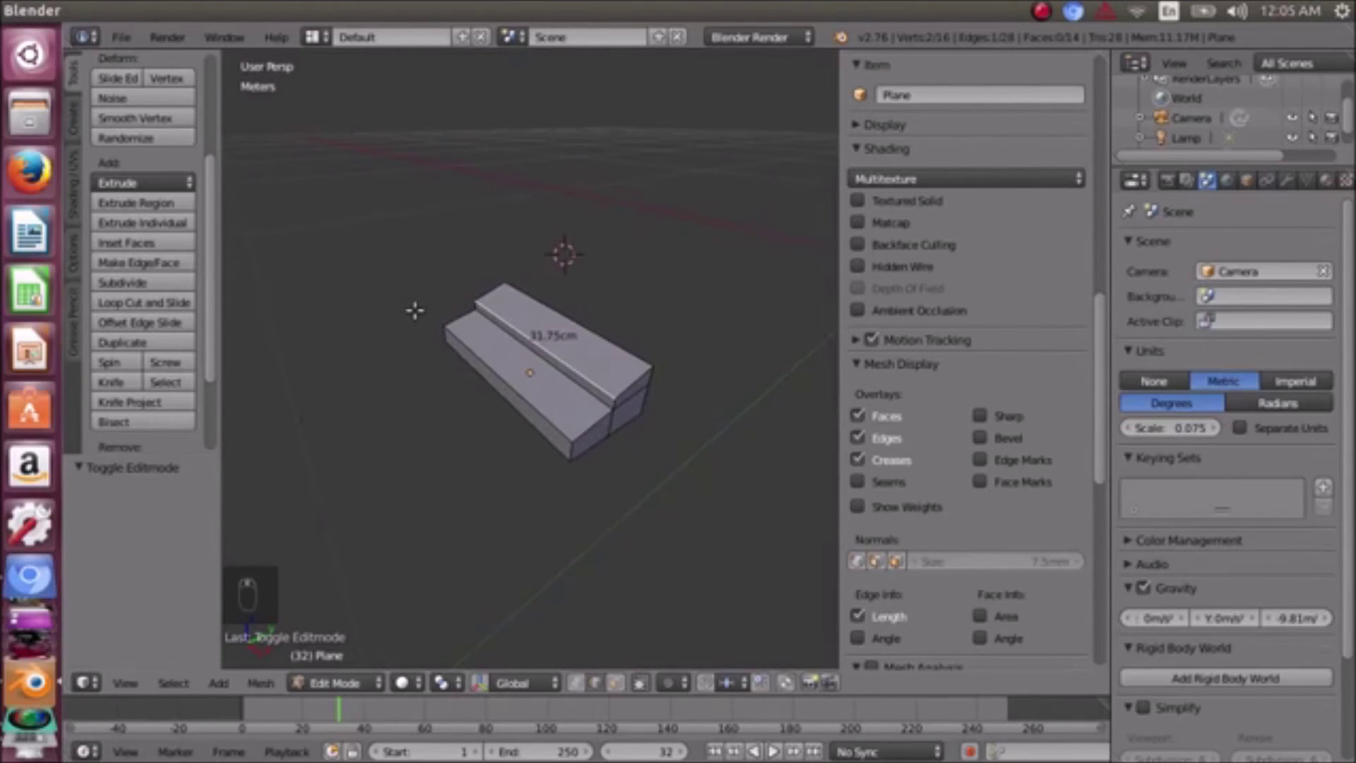
scroll(414, 311, up, 2)
middle_drag(415, 311, 469, 356)
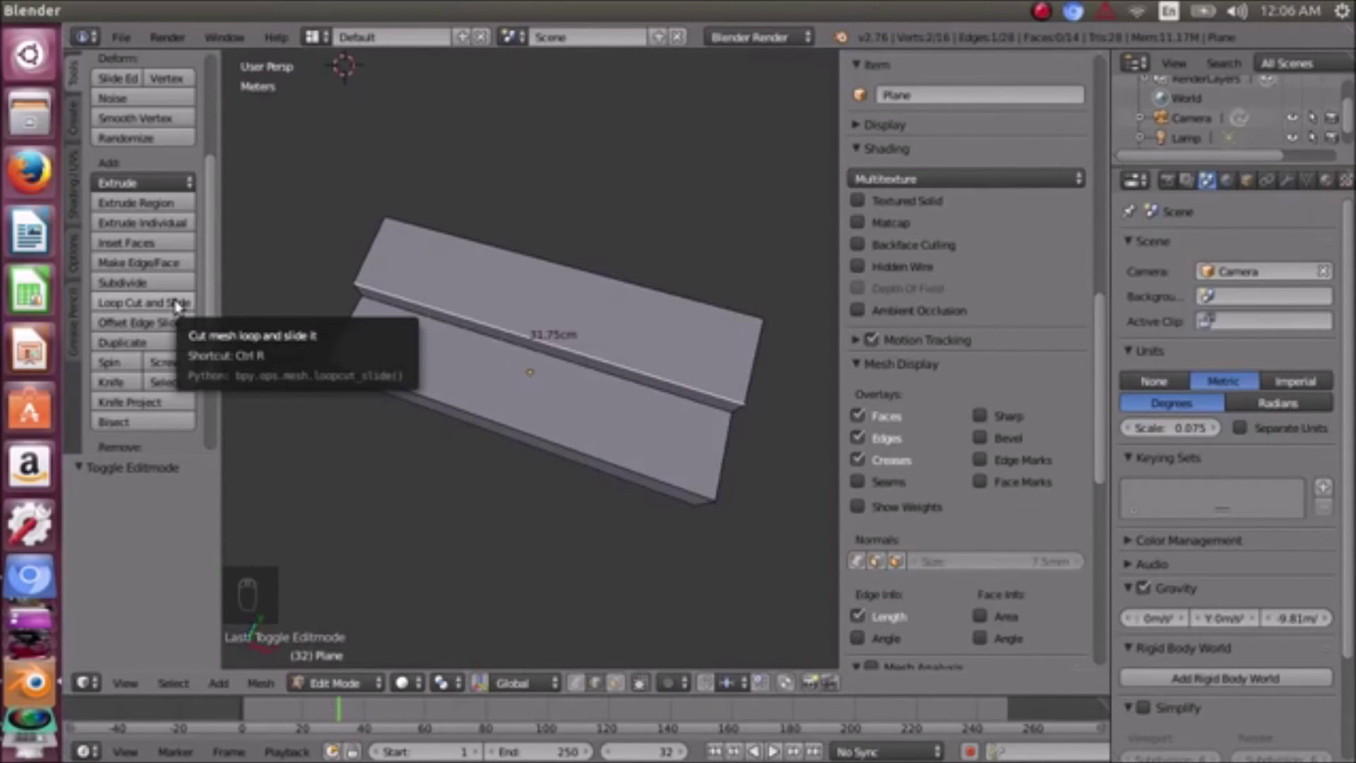
middle_drag(378, 308, 277, 286)
click(144, 302)
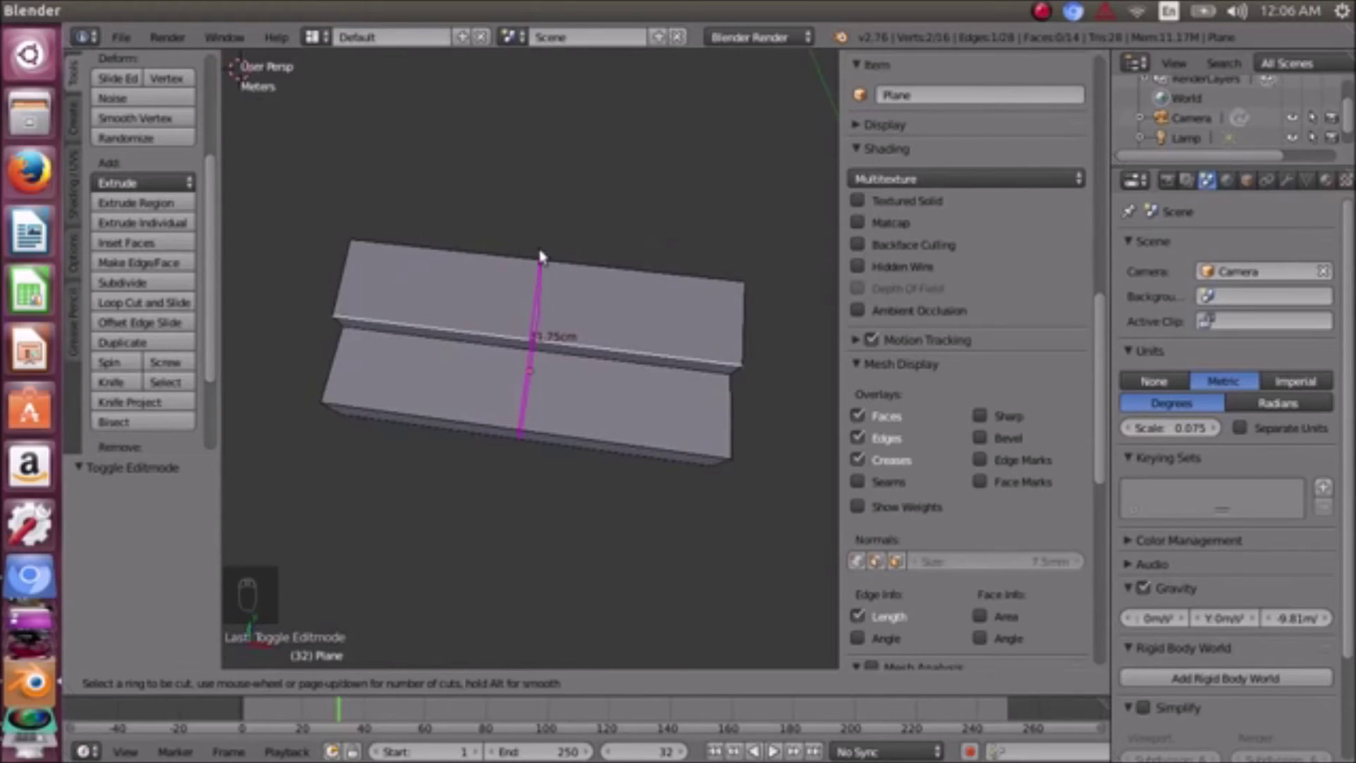
scroll(463, 260, up, 1)
scroll(463, 260, up, 2)
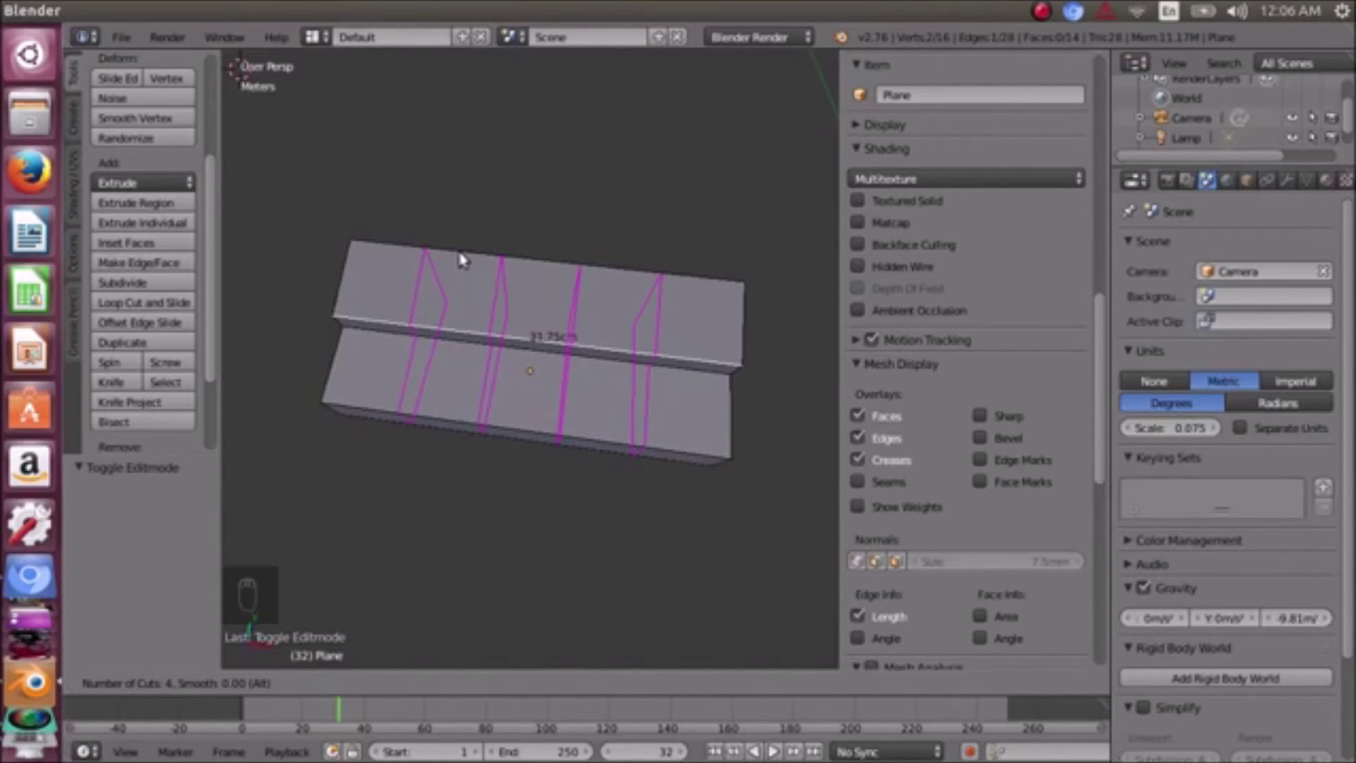
key(Escape)
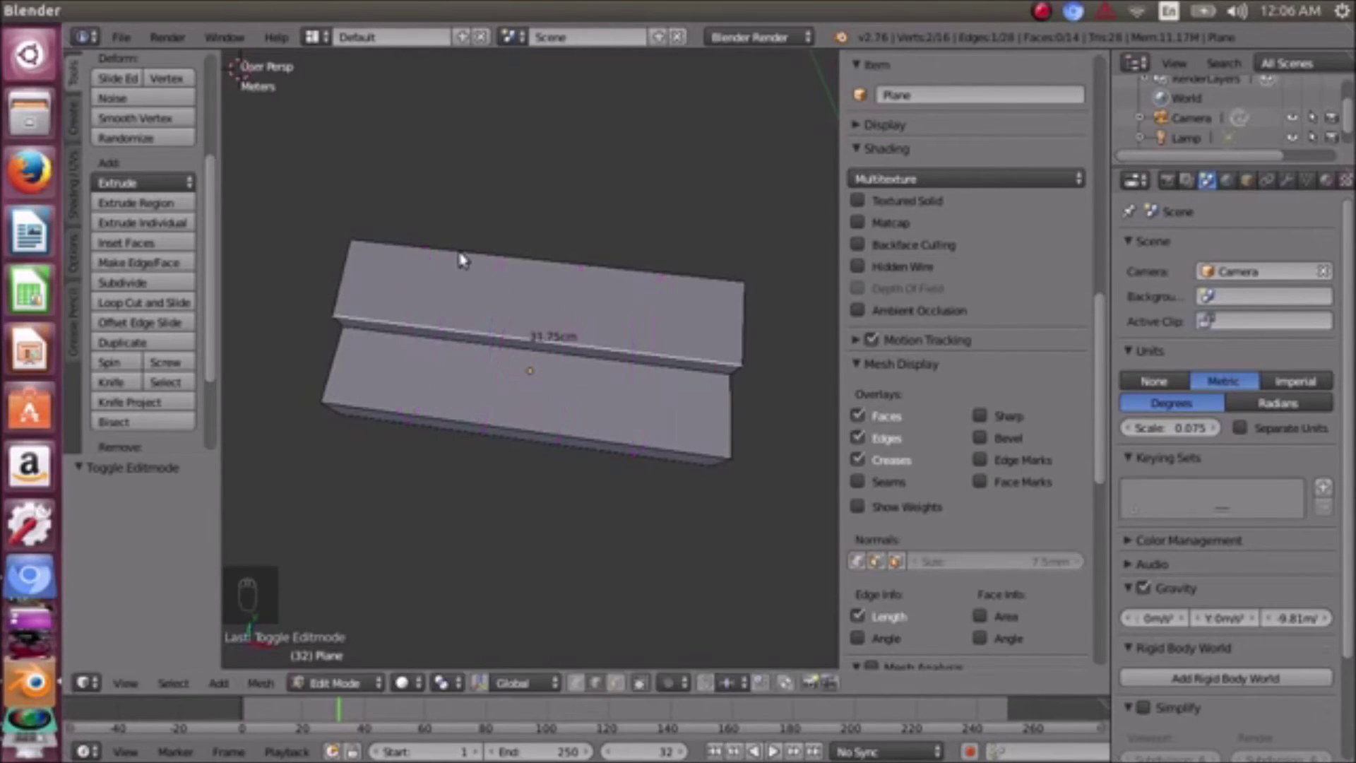
- Add four evenly spaced, unshifted loop cuts across the block's length, dividing each tier into five sections
click(181, 302)
scroll(503, 325, up, 4)
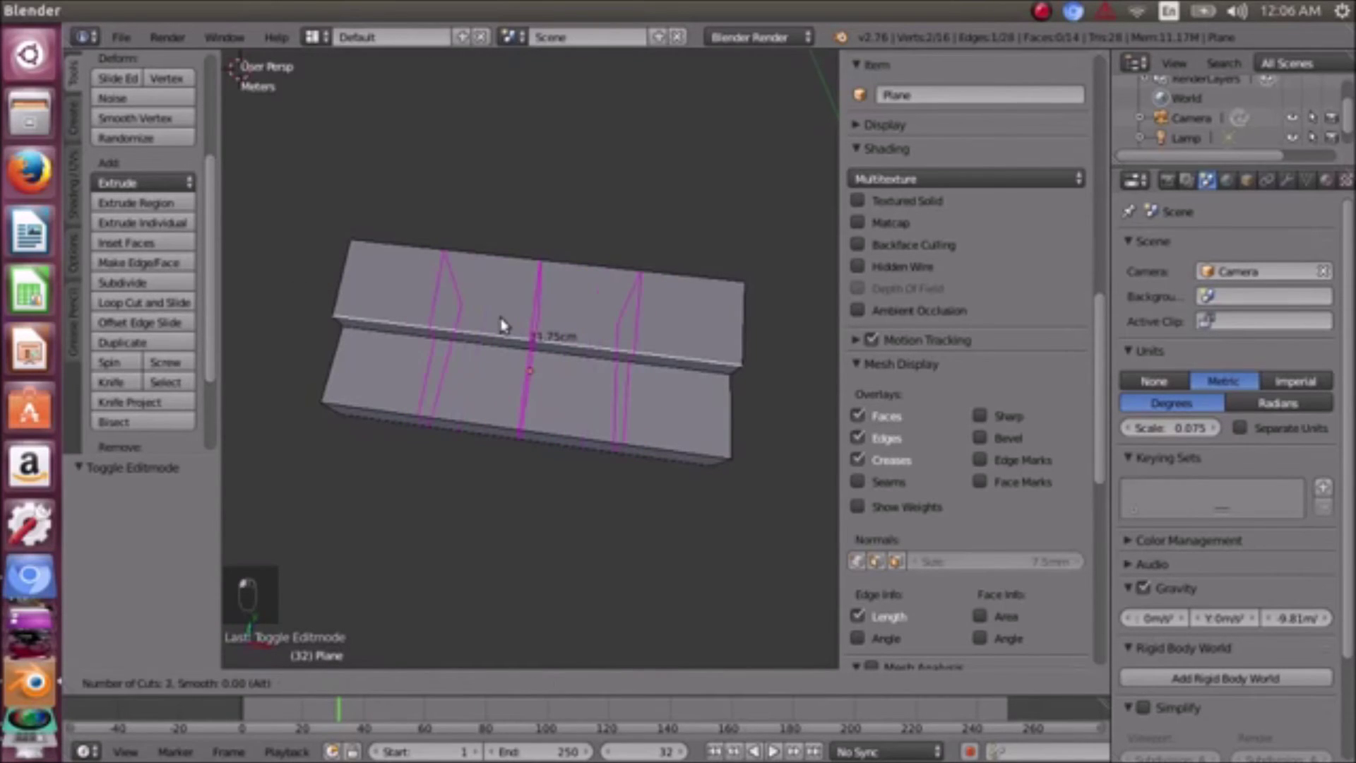
scroll(502, 324, down, 1)
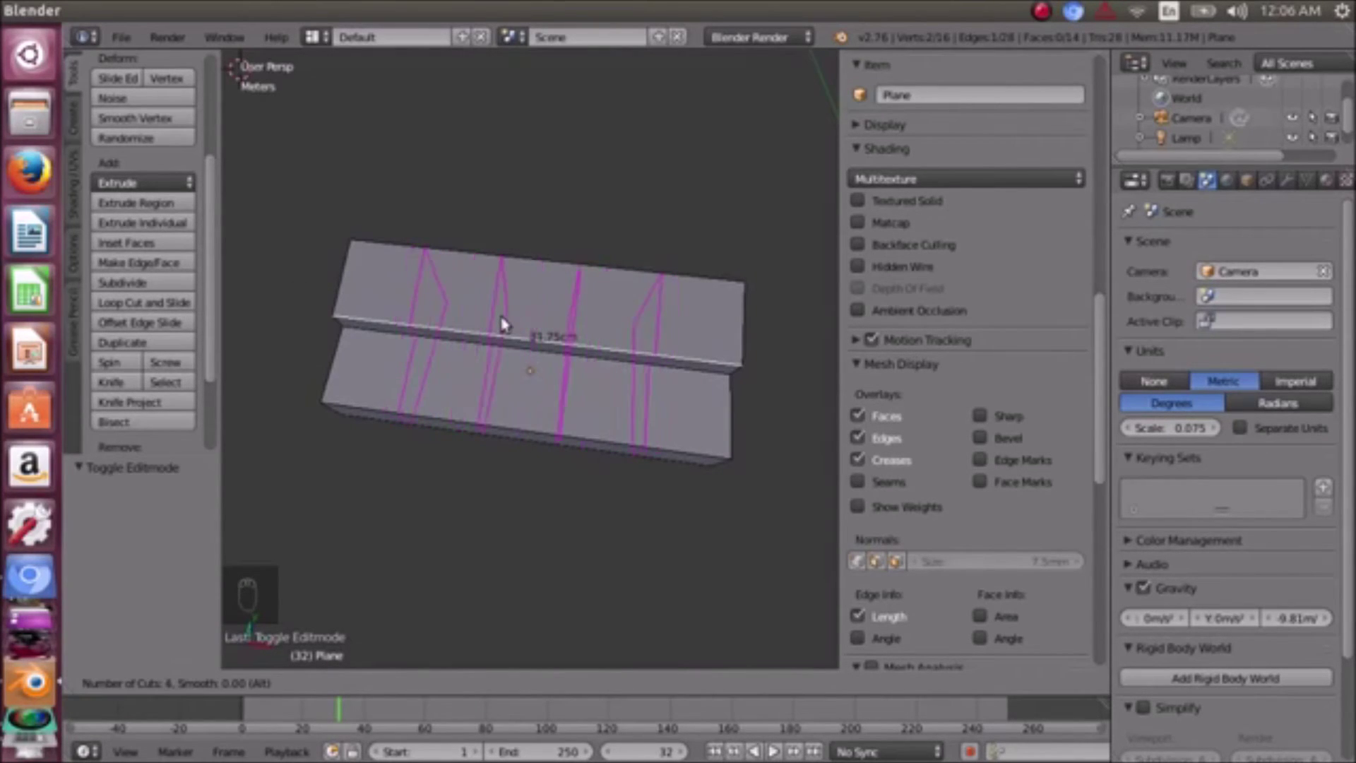
click(503, 325)
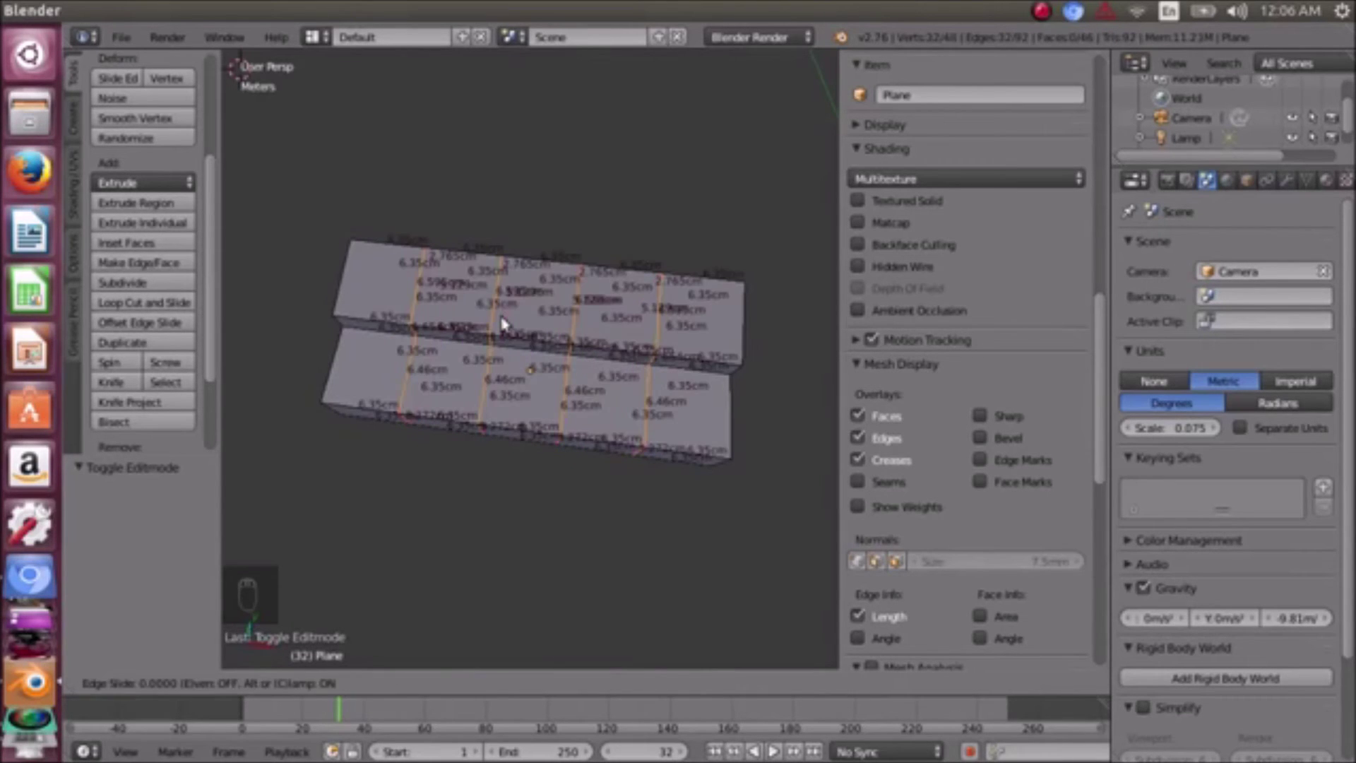
right_click(503, 325)
- Switch to an orthographic top view and examine the spacing of the four cuts across both tiers
middle_drag(503, 325, 554, 321)
key(KP_7)
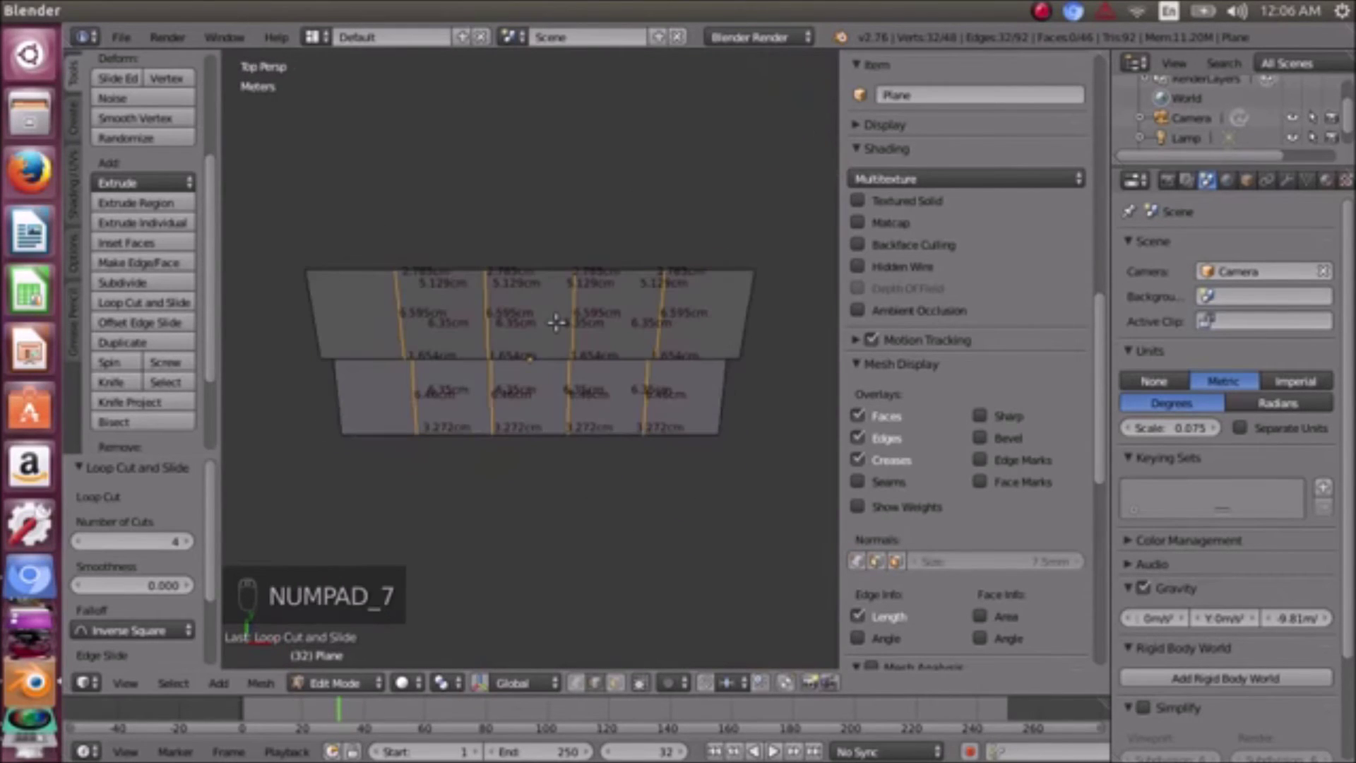
key(KP_5)
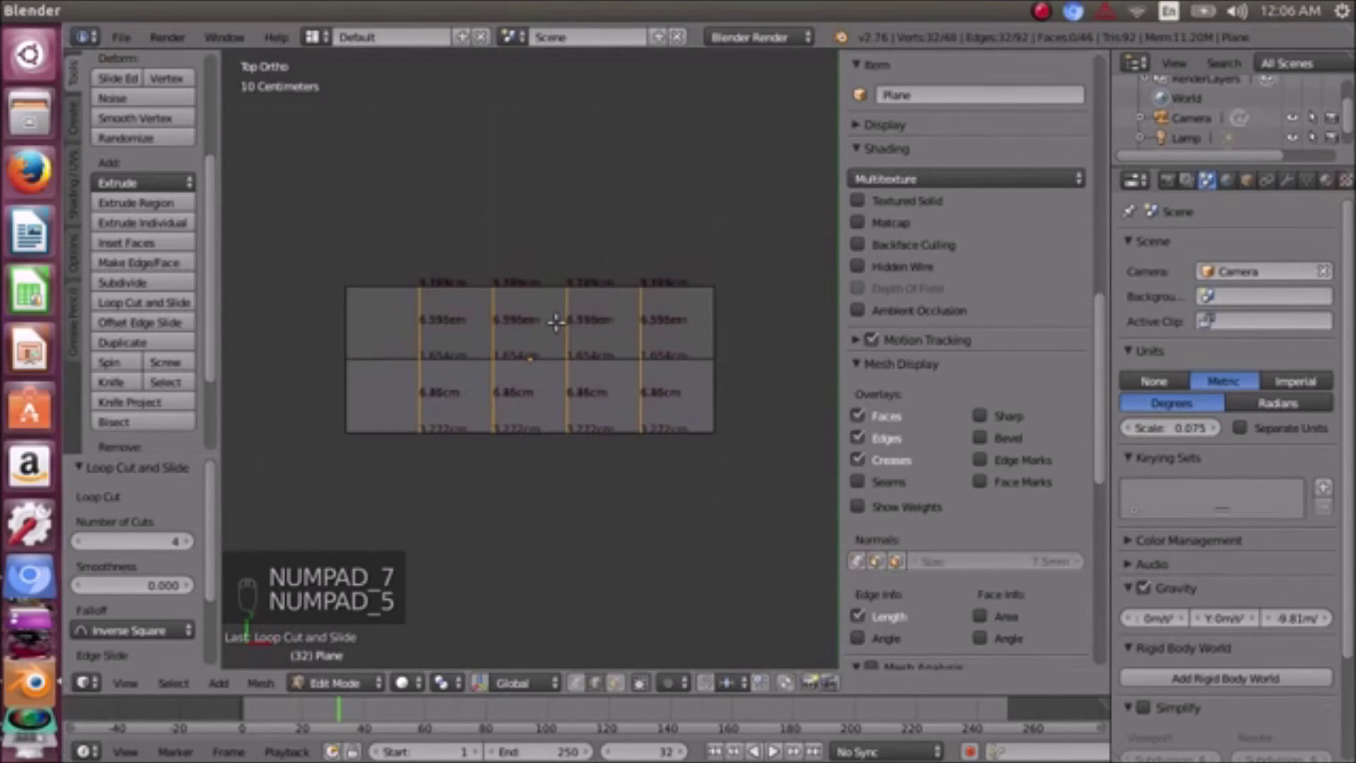
scroll(554, 322, up, 4)
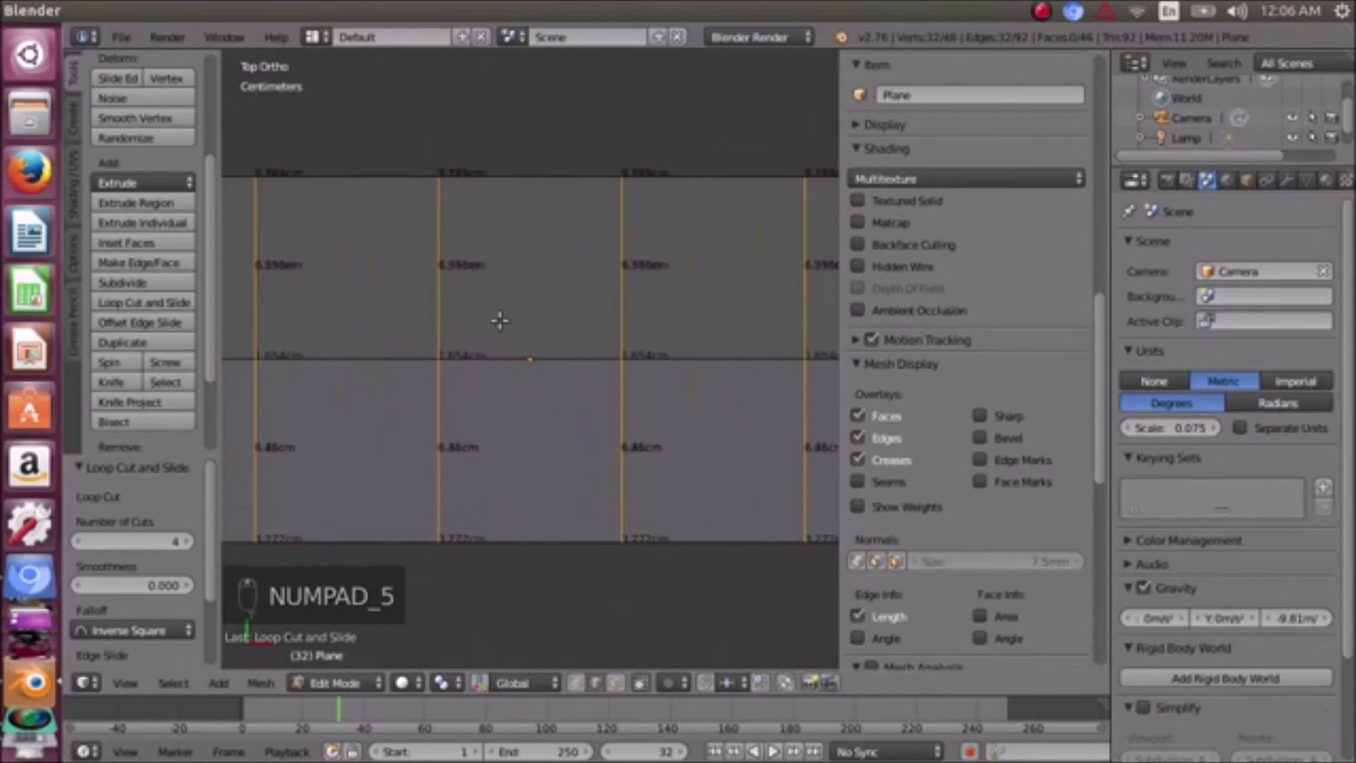
scroll(499, 321, down, 3)
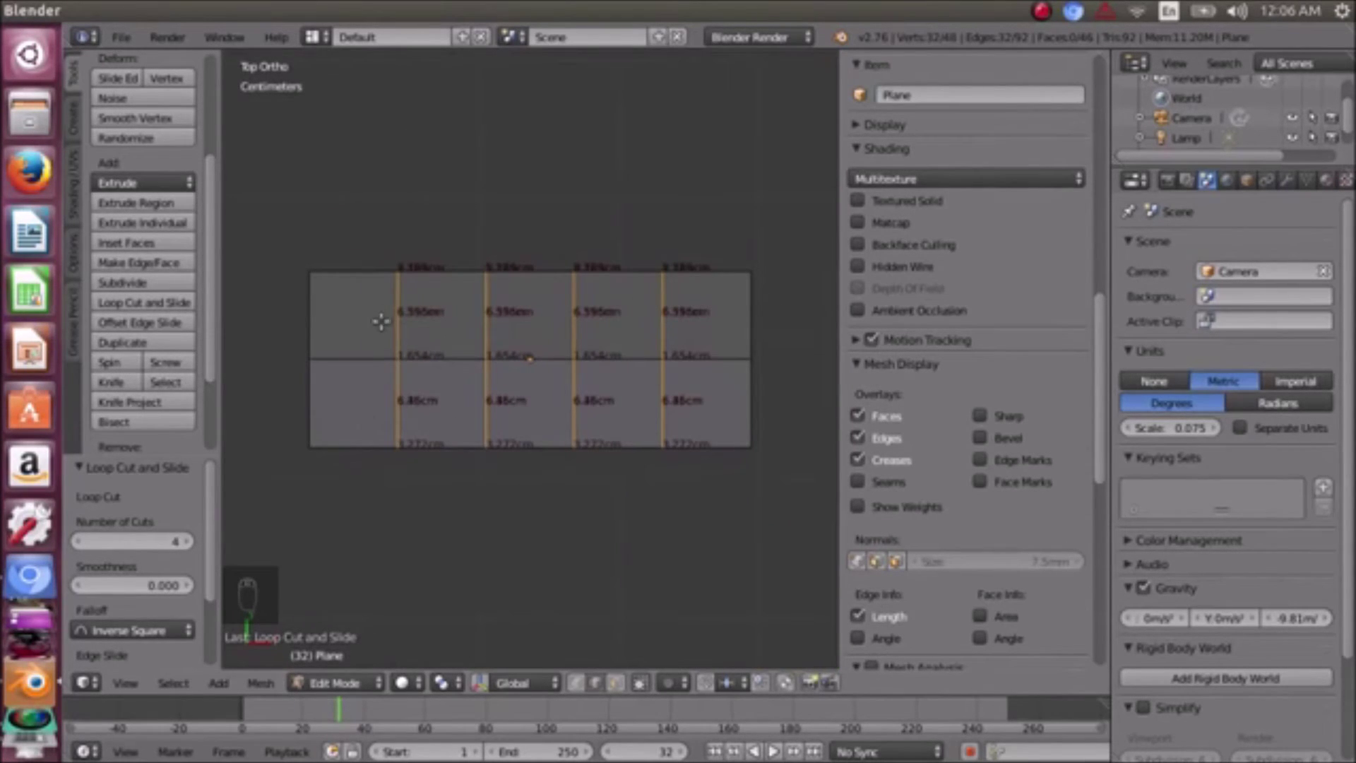
scroll(375, 327, up, 2)
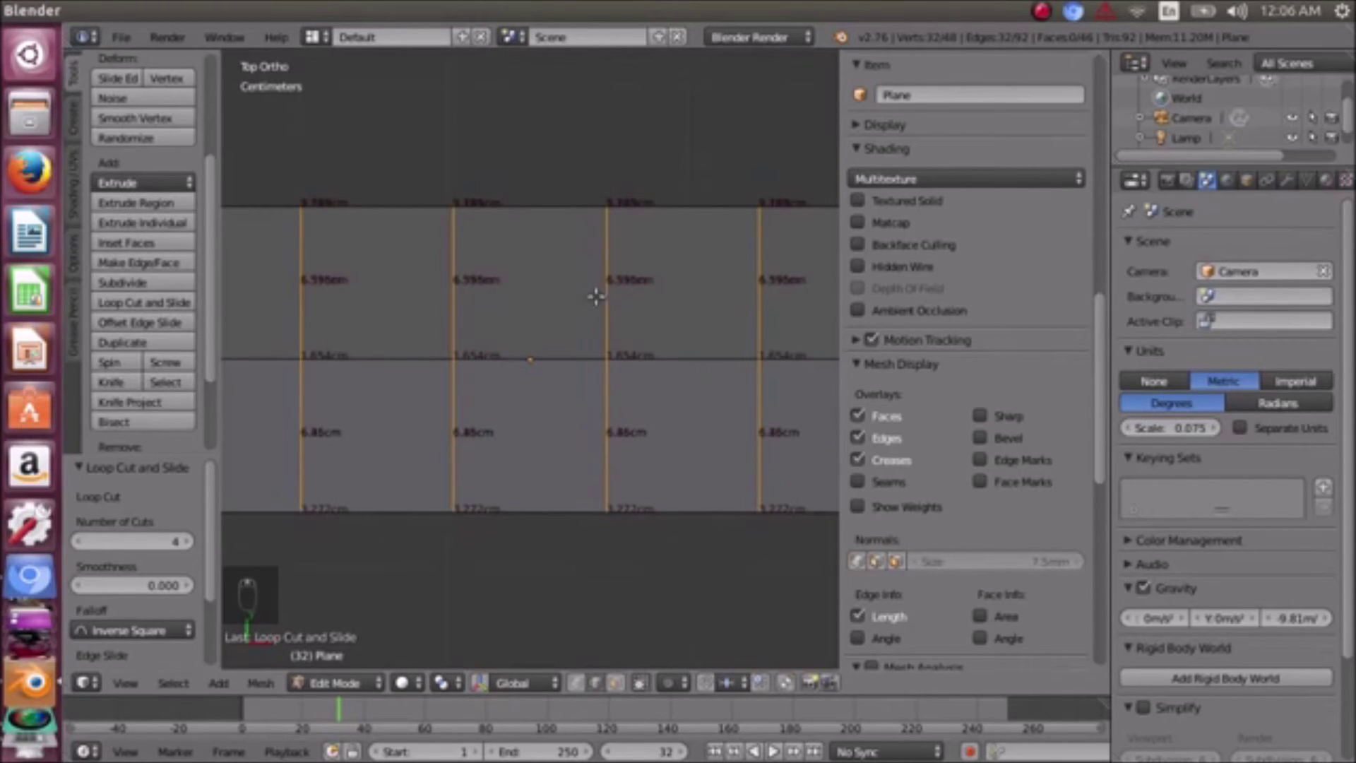
scroll(693, 306, down, 2)
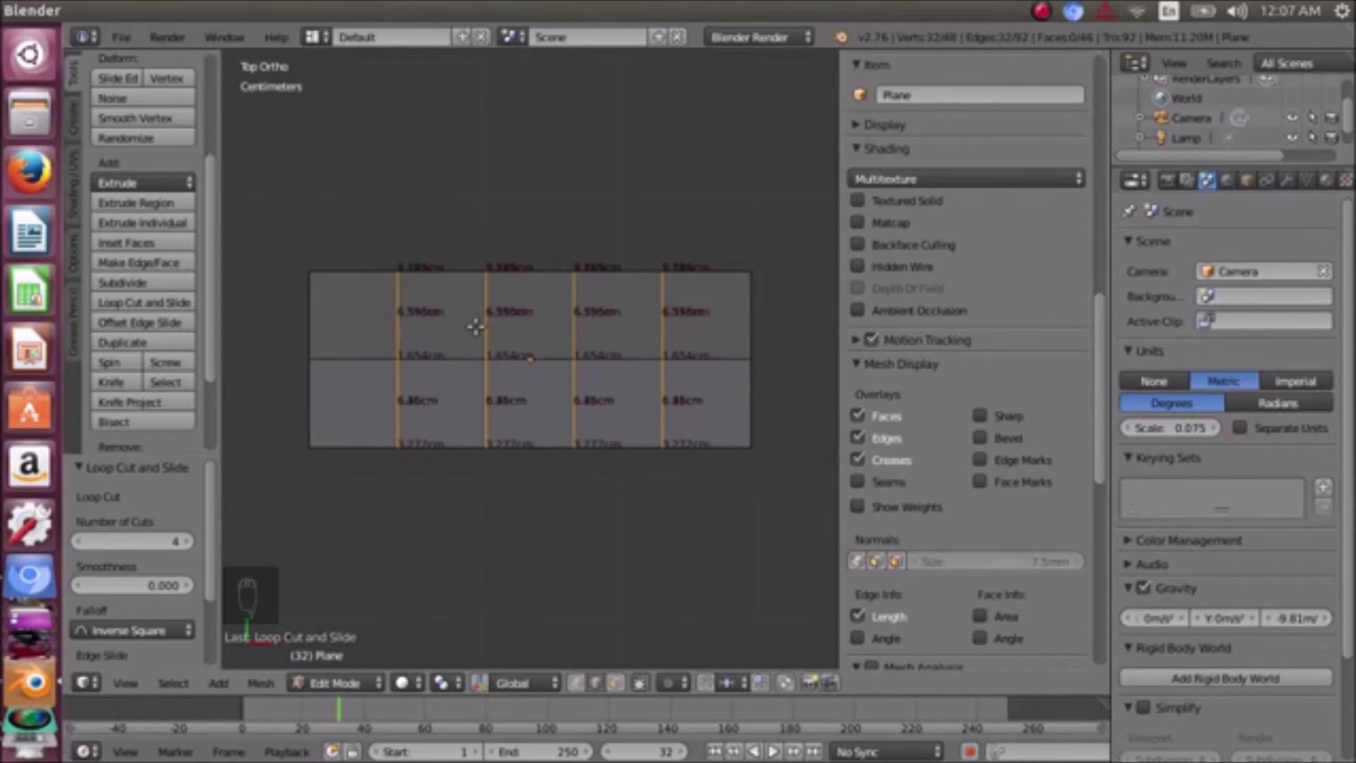
- Switch to face selection and select the end section's sloped top face on the lower tier
middle_drag(662, 426, 337, 505)
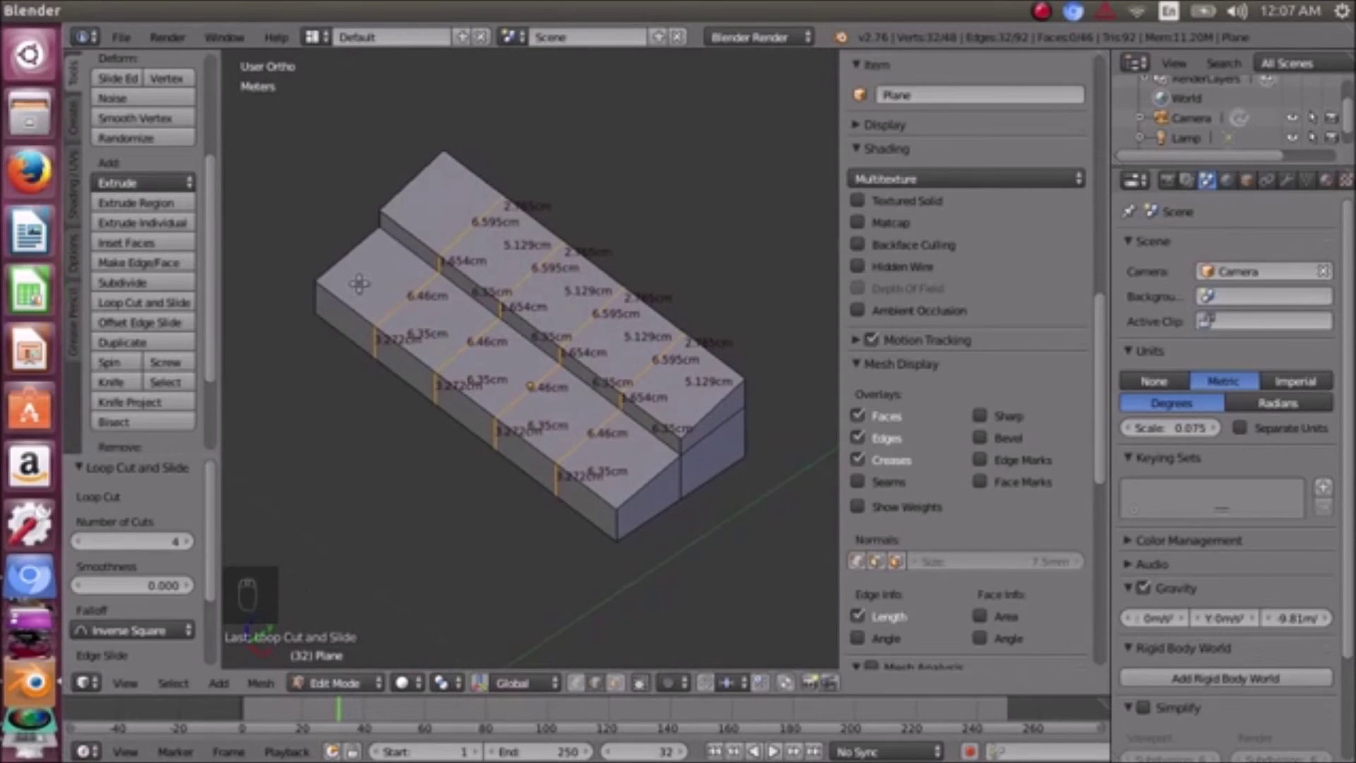
click(615, 682)
right_click(396, 275)
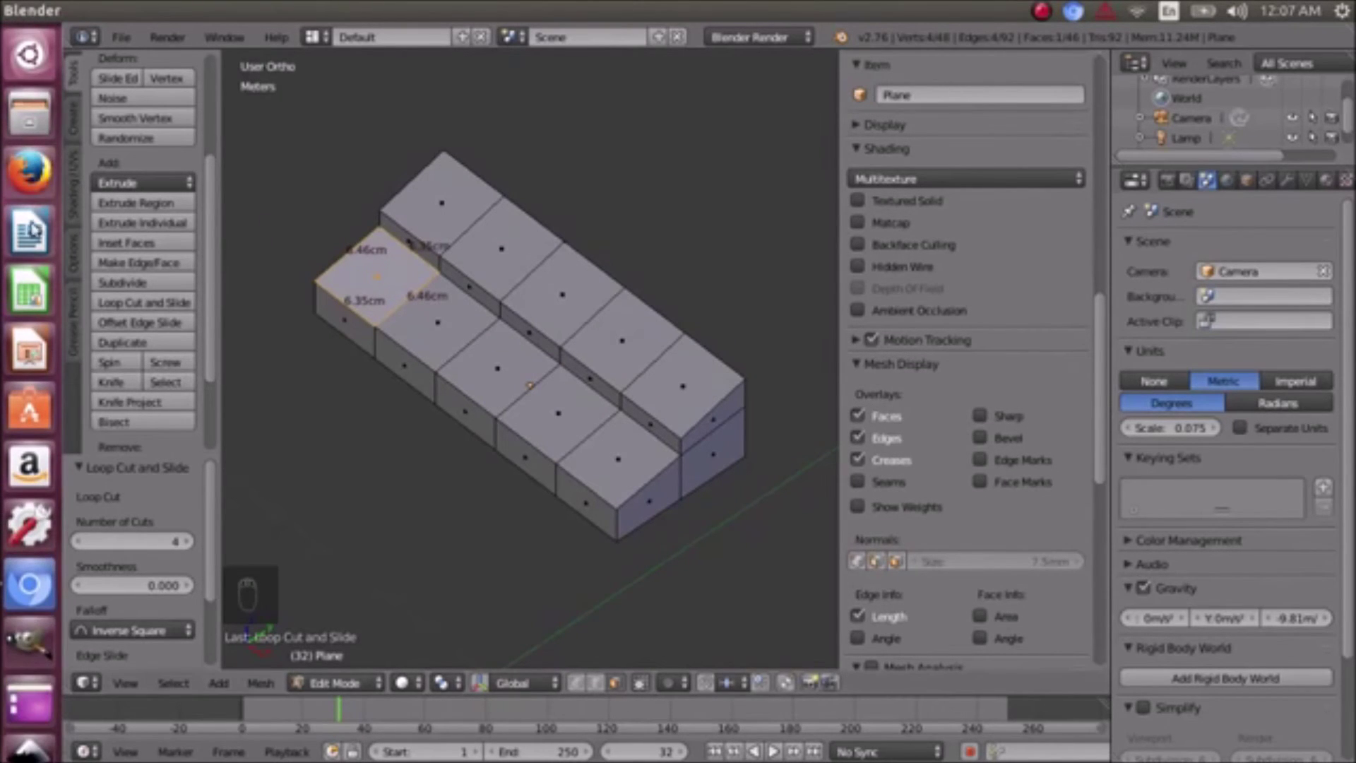
- Switch to the browser's length converter and convert .9755 centimetres to inches
click(27, 579)
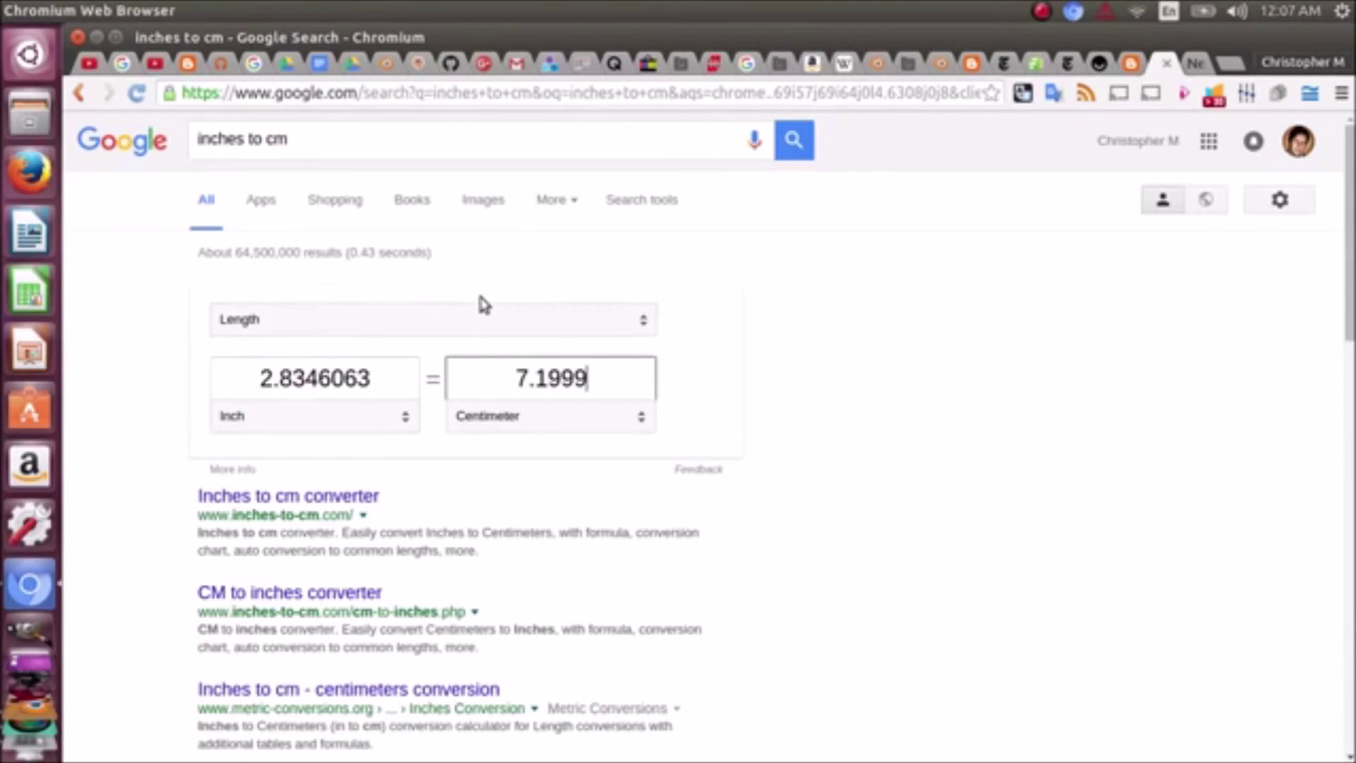
key(BackSpace)
key(BackSpace)
key(BackSpace)
key(BackSpace)
key(BackSpace)
key(BackSpace)
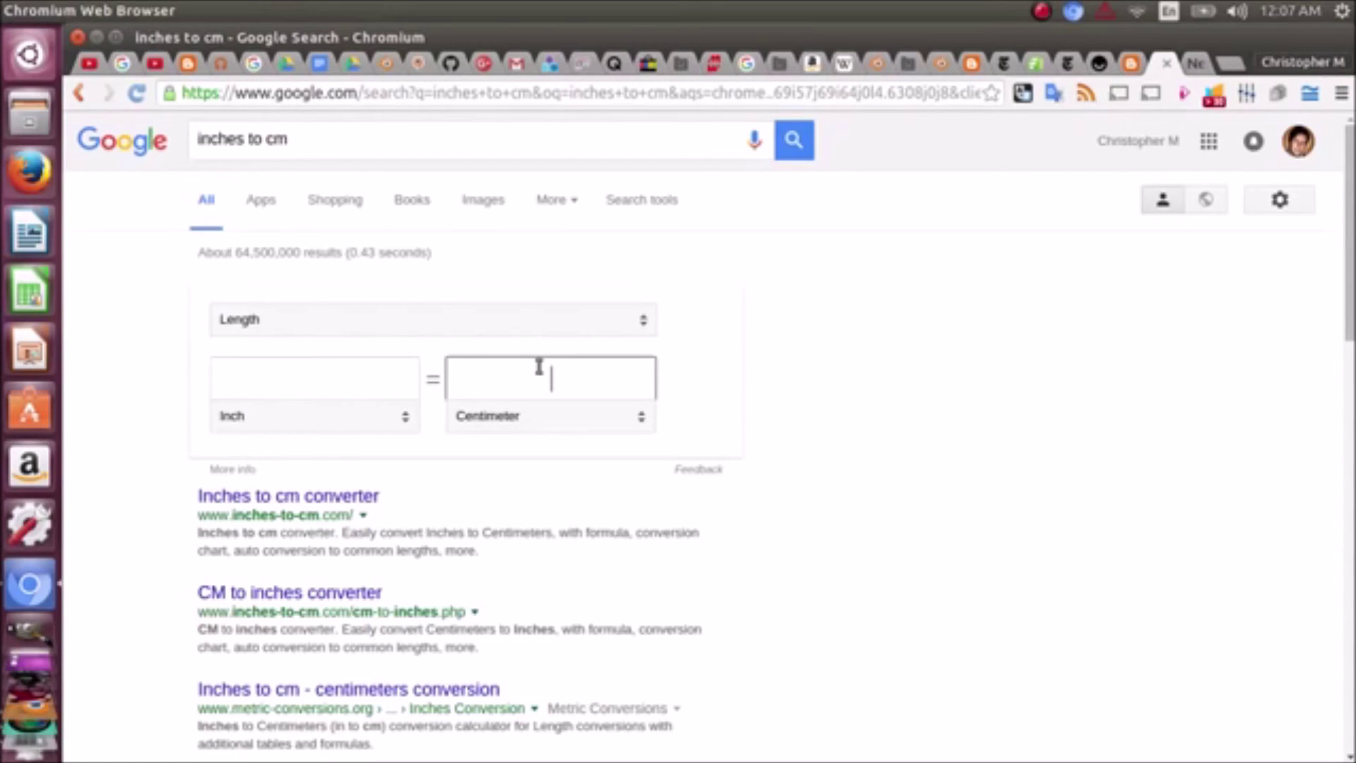
text(.9755)
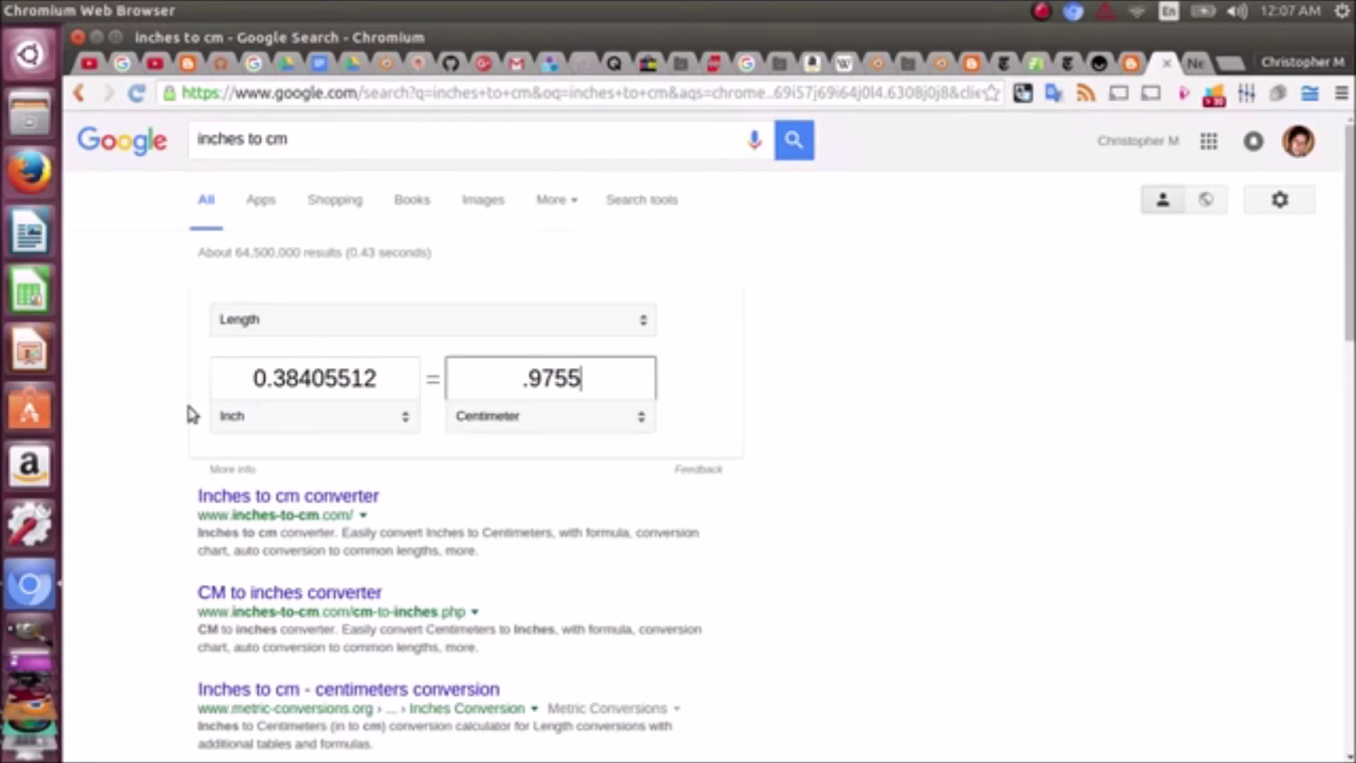
- Return to Blender, frame the selected lower-tier face and examine it and its neighbouring sections from several angles
mouse_move(20, 728)
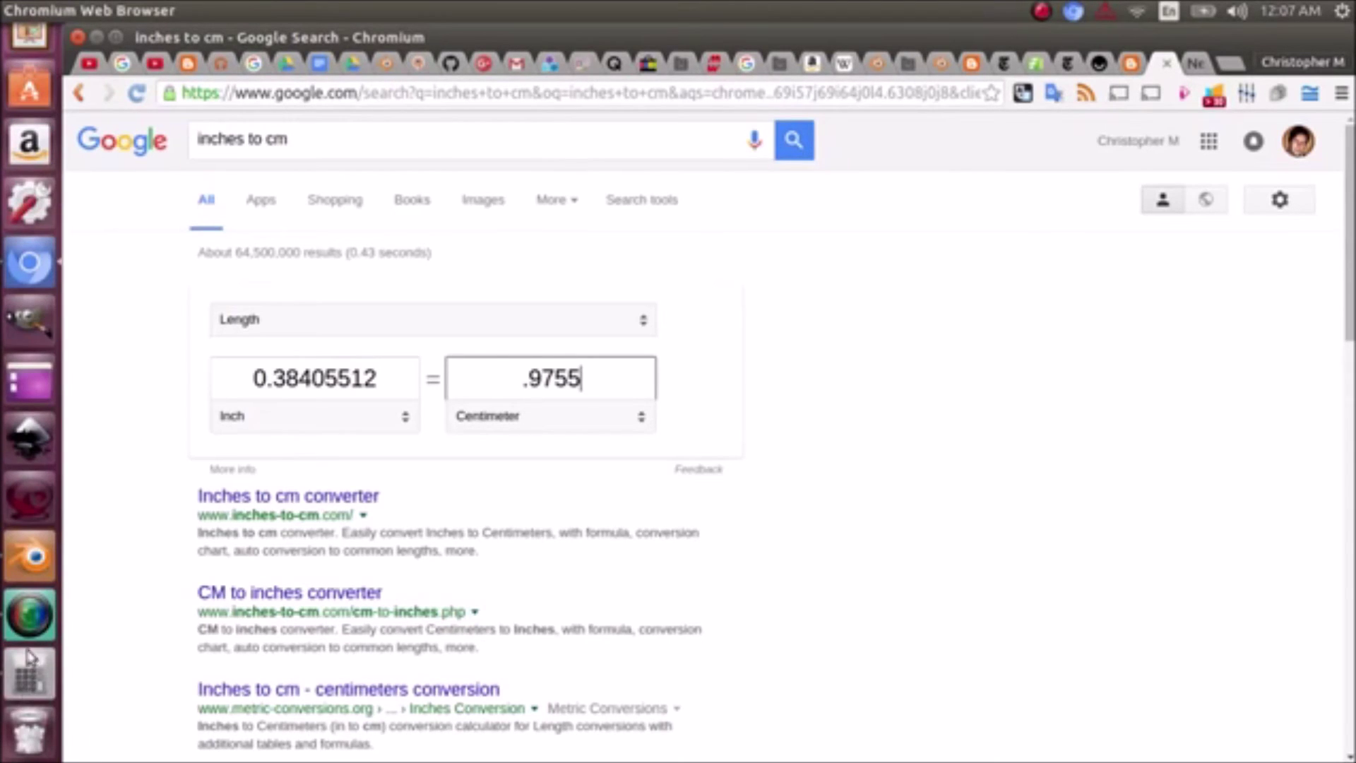
click(19, 556)
scroll(388, 367, up, 4)
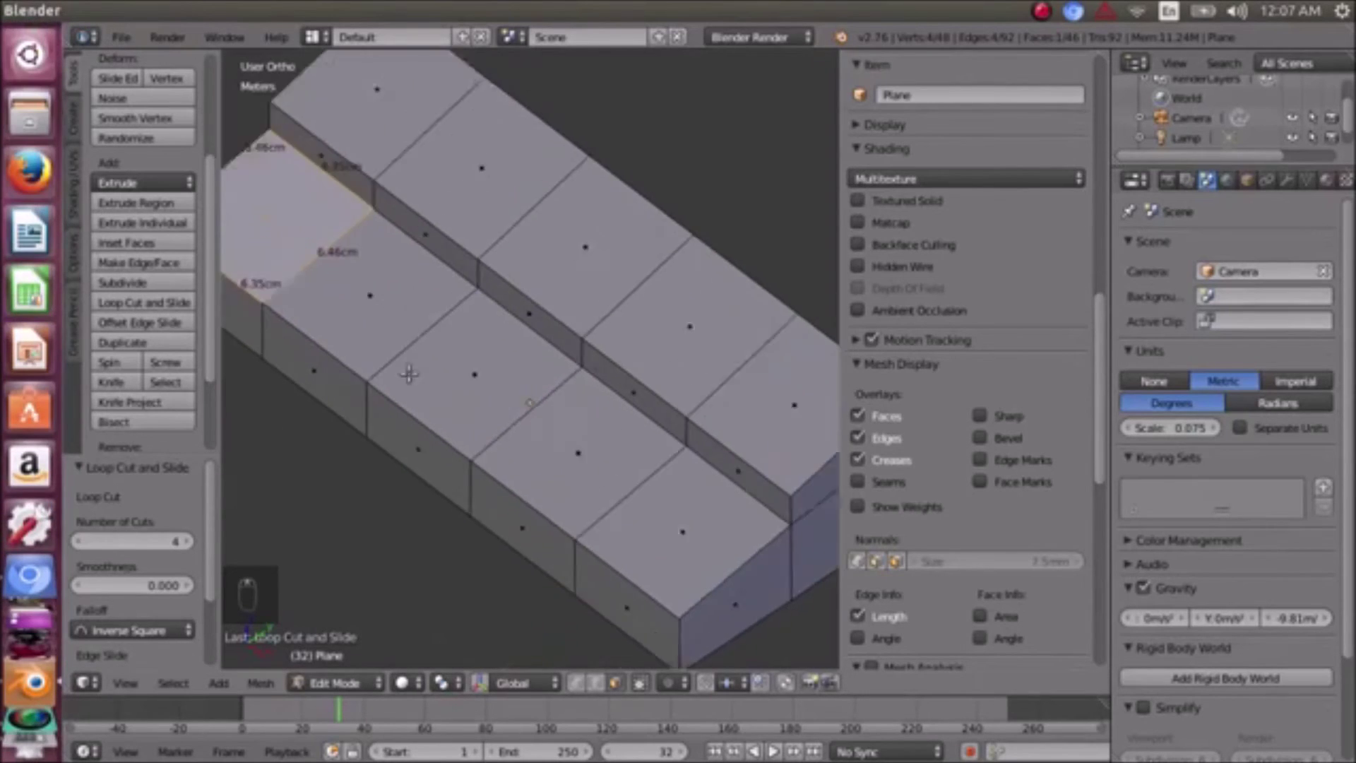
key(KP_Decimal)
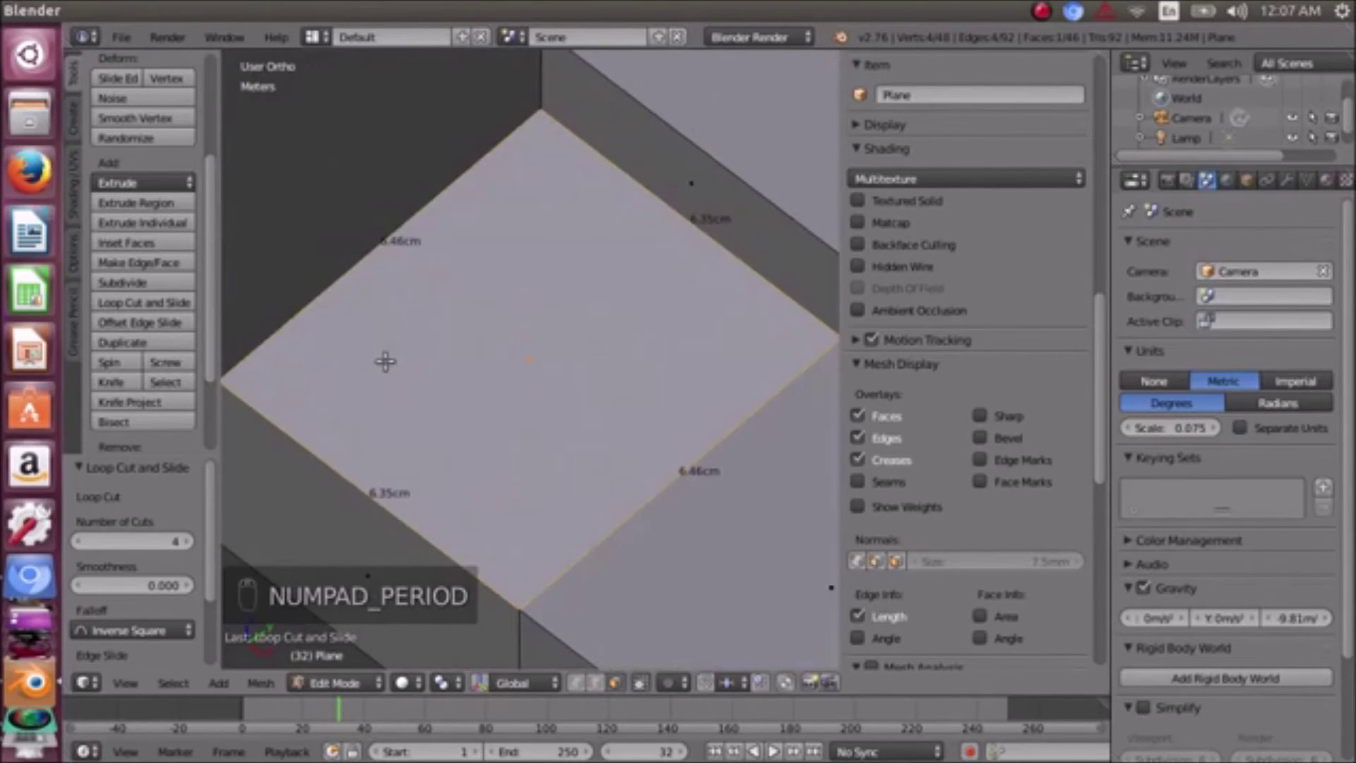
scroll(385, 359, down, 4)
middle_drag(400, 330, 457, 324)
scroll(544, 303, down, 3)
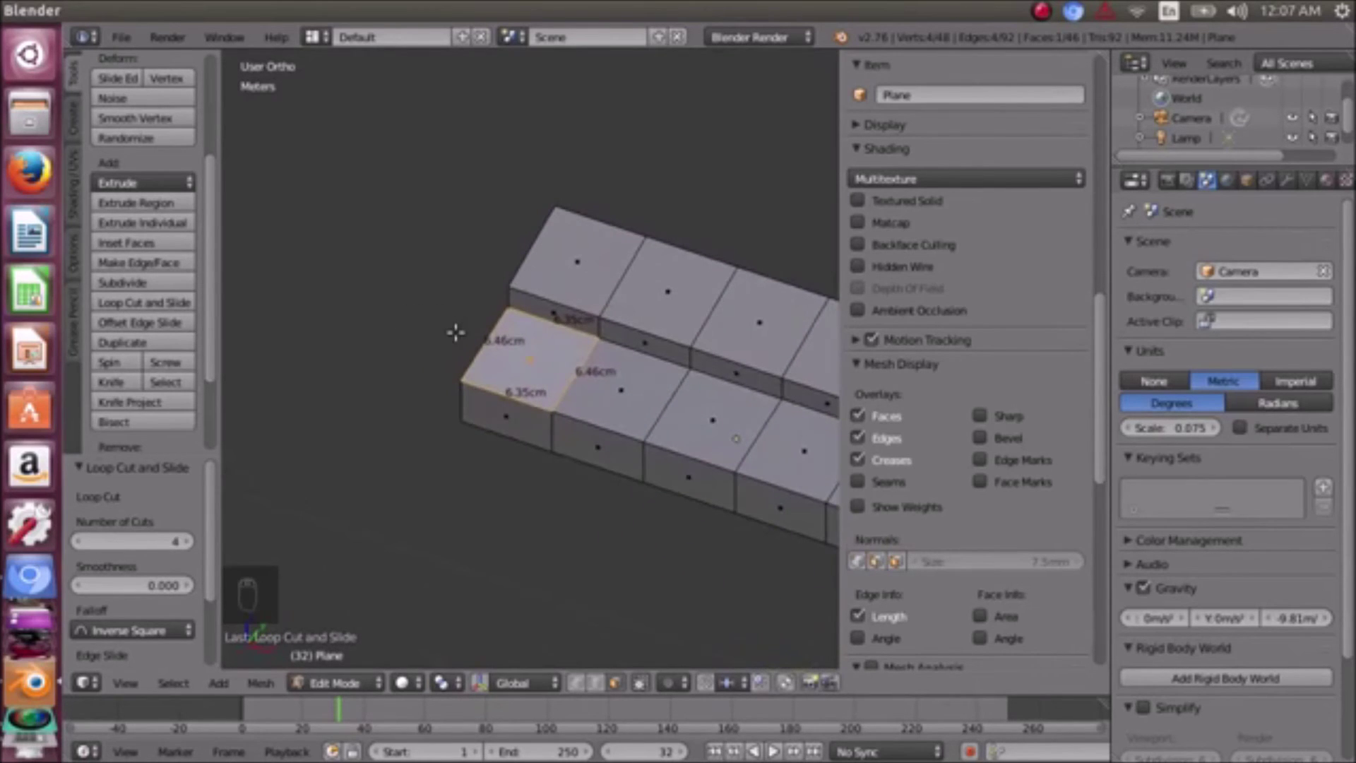
scroll(454, 327, up, 3)
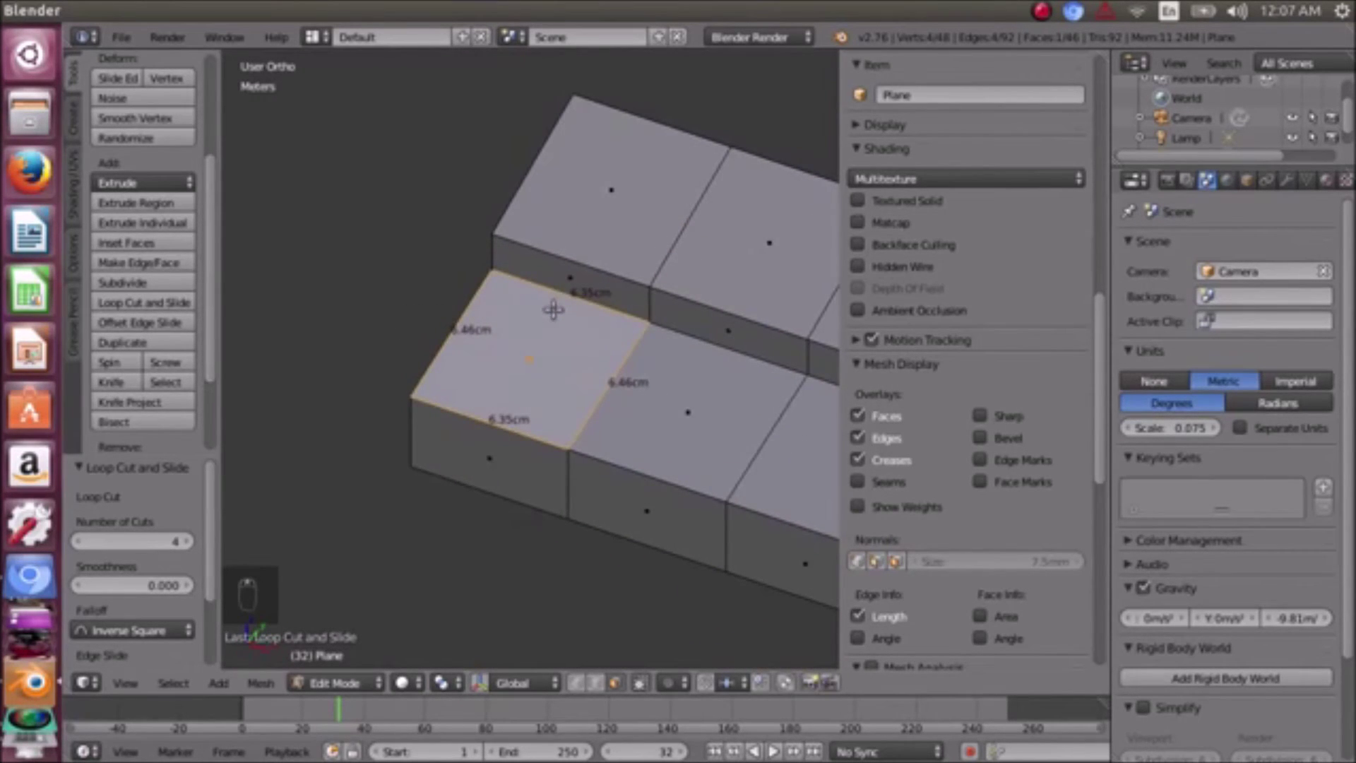
scroll(556, 303, down, 3)
scroll(520, 362, up, 3)
scroll(514, 360, up, 4)
middle_drag(387, 355, 618, 297)
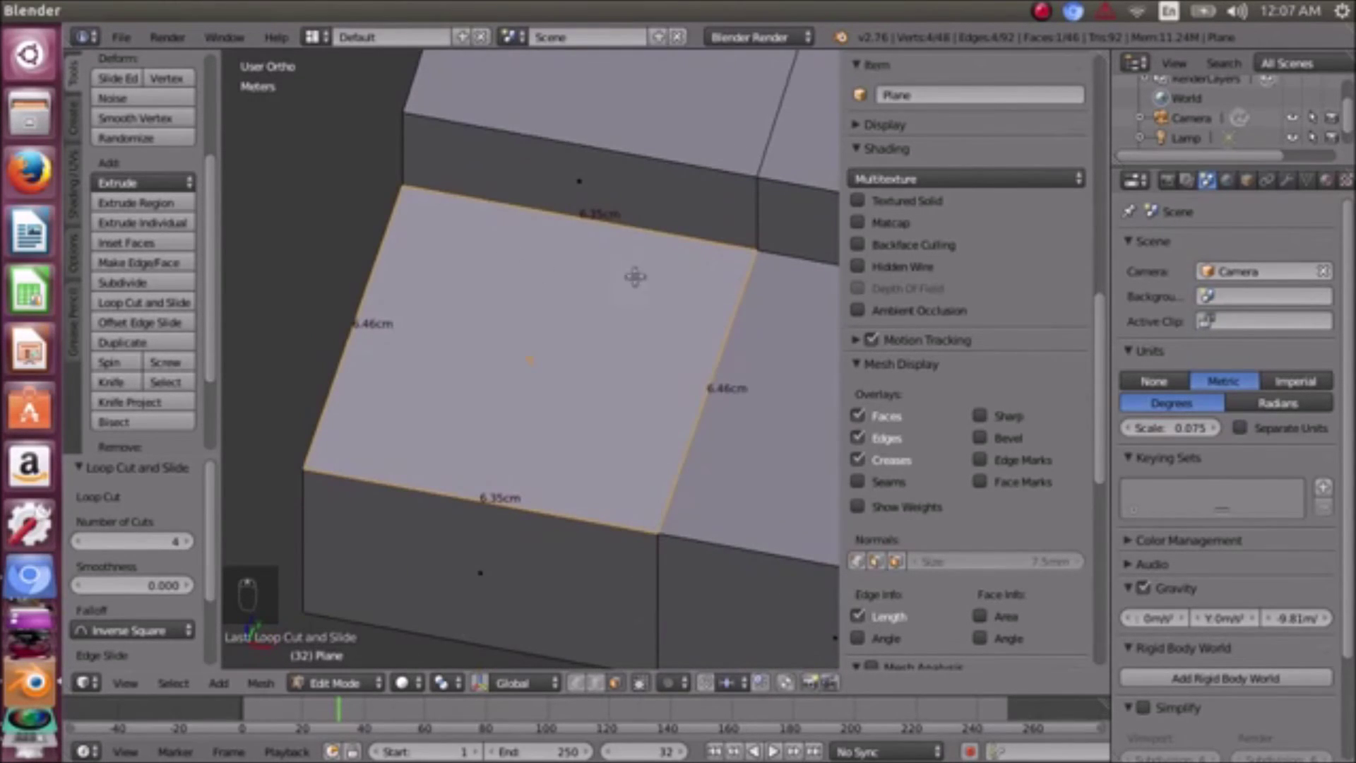
scroll(520, 336, down, 4)
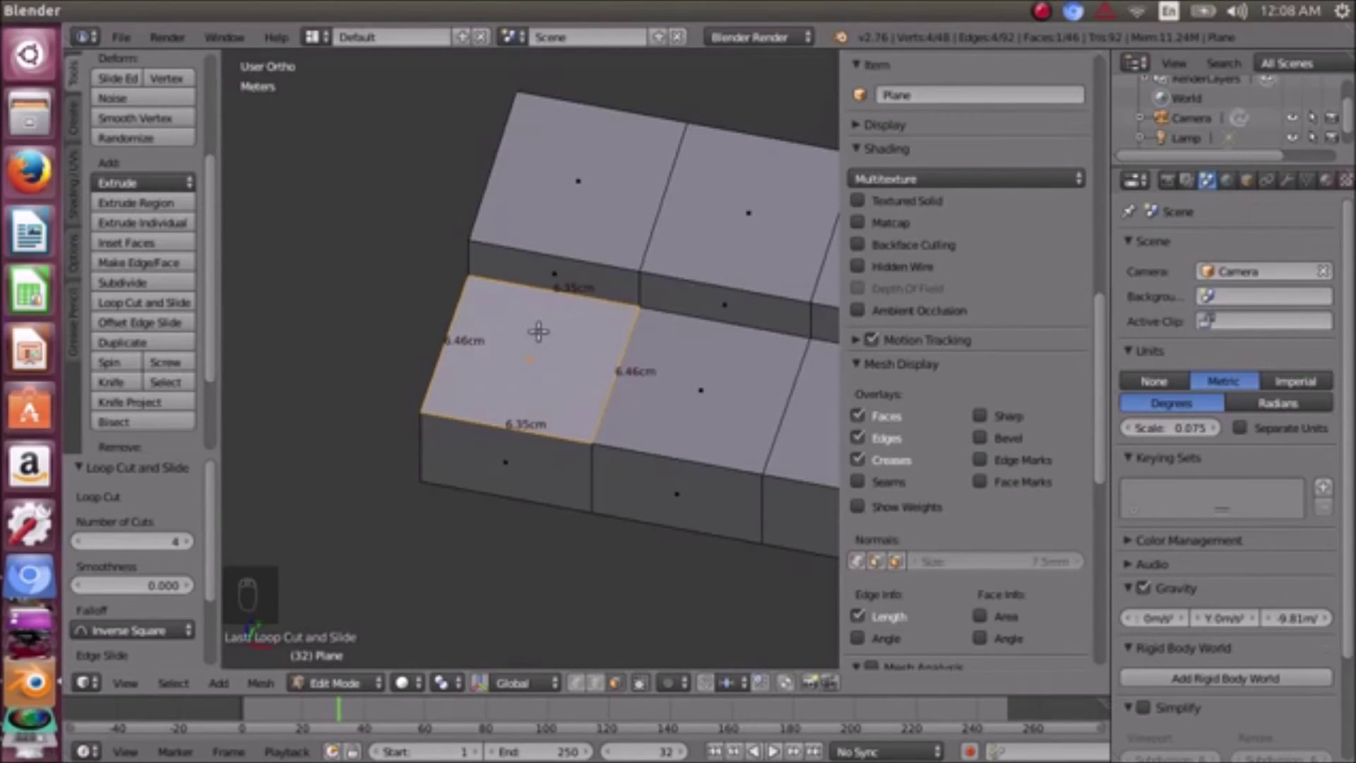
scroll(544, 349, down, 1)
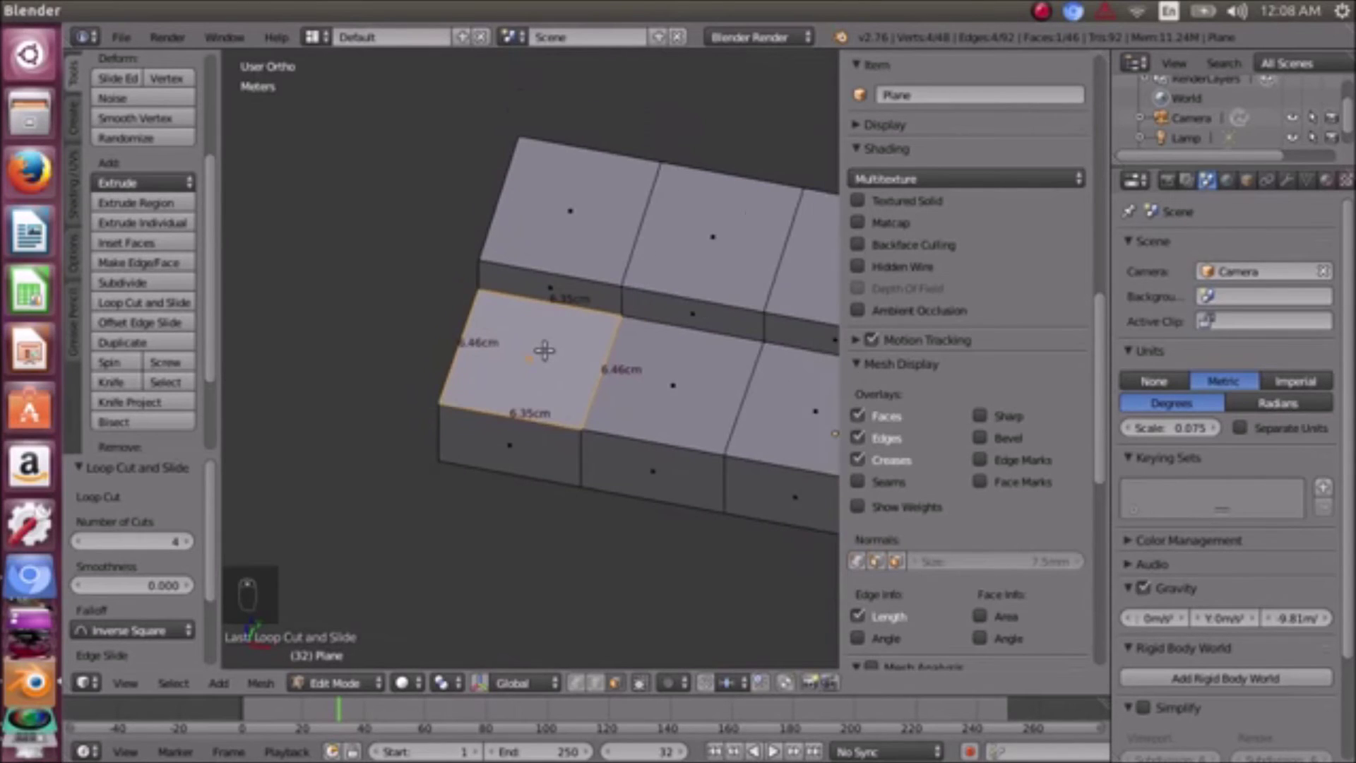
scroll(544, 349, down, 3)
scroll(537, 396, up, 5)
scroll(587, 430, down, 3)
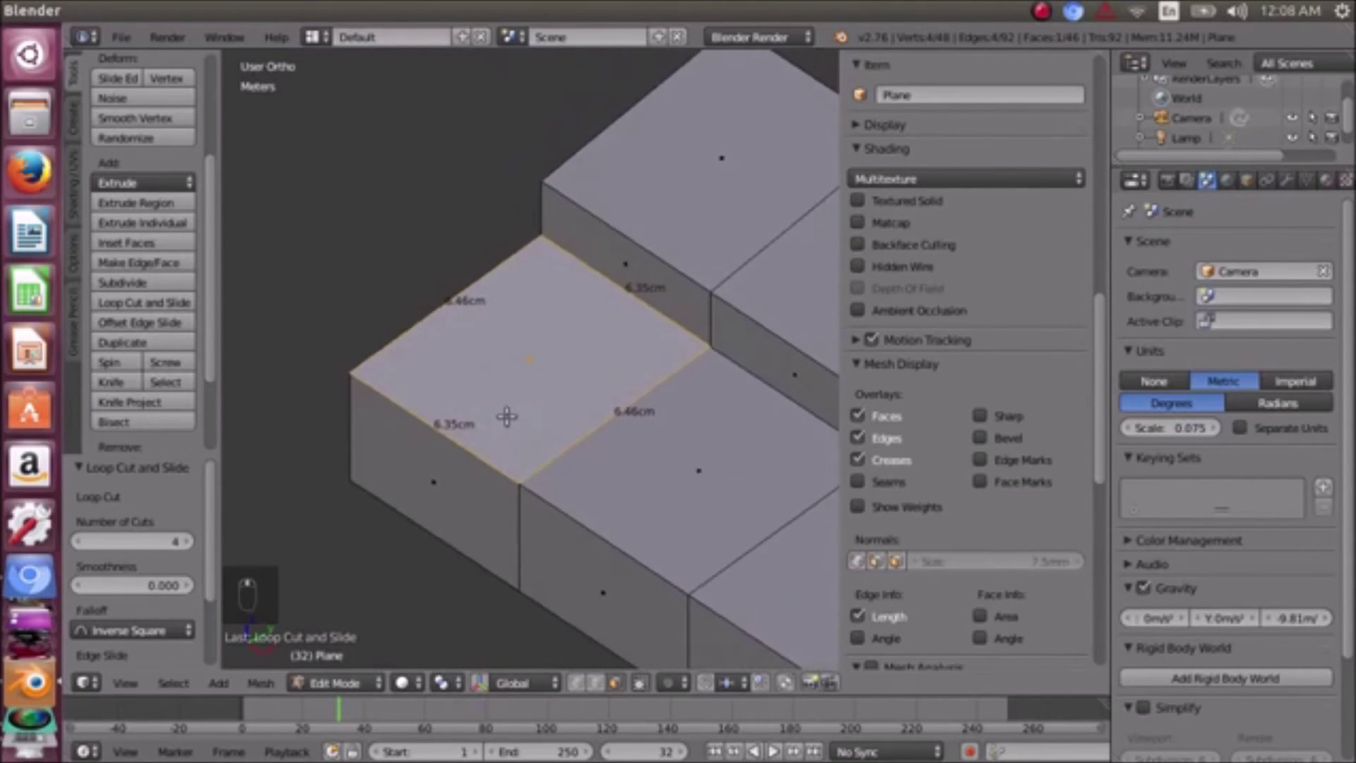
scroll(506, 417, down, 3)
scroll(506, 416, up, 5)
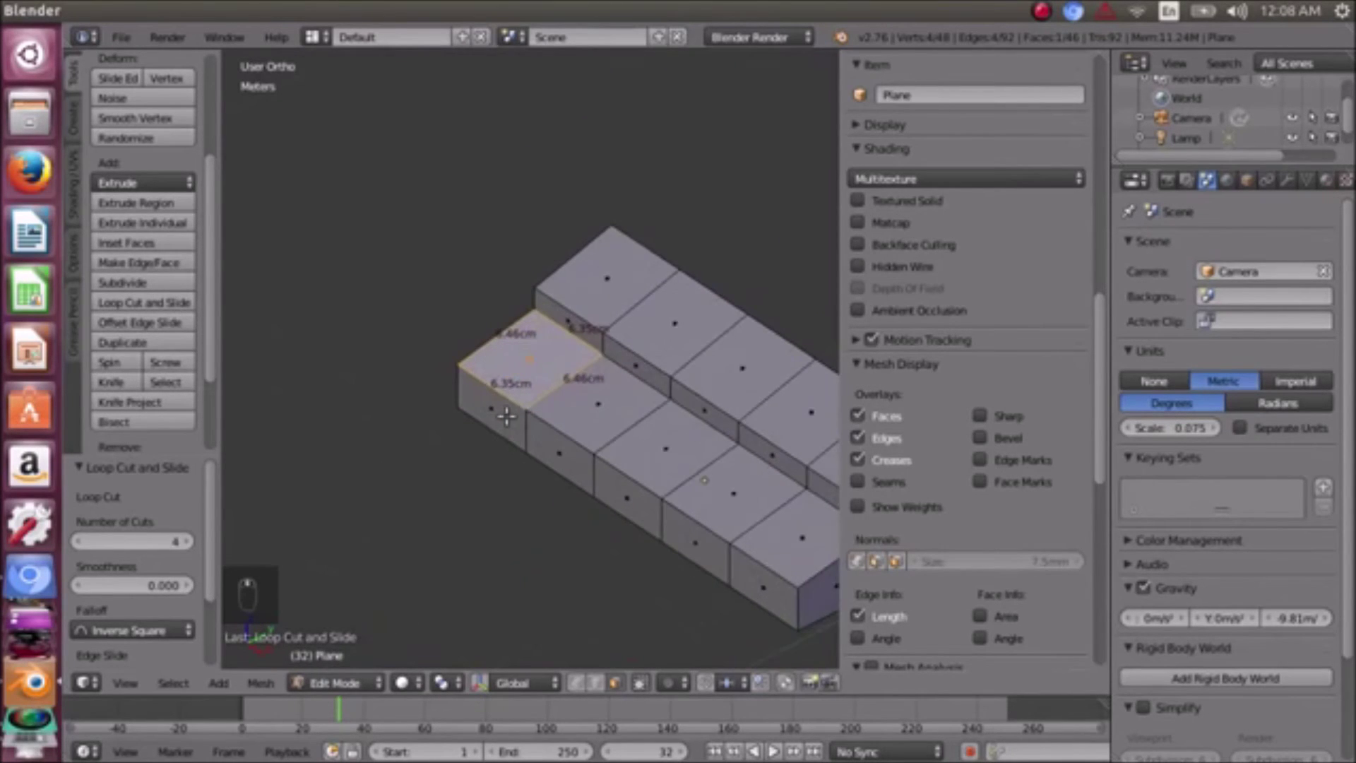
scroll(506, 416, up, 2)
scroll(506, 417, down, 3)
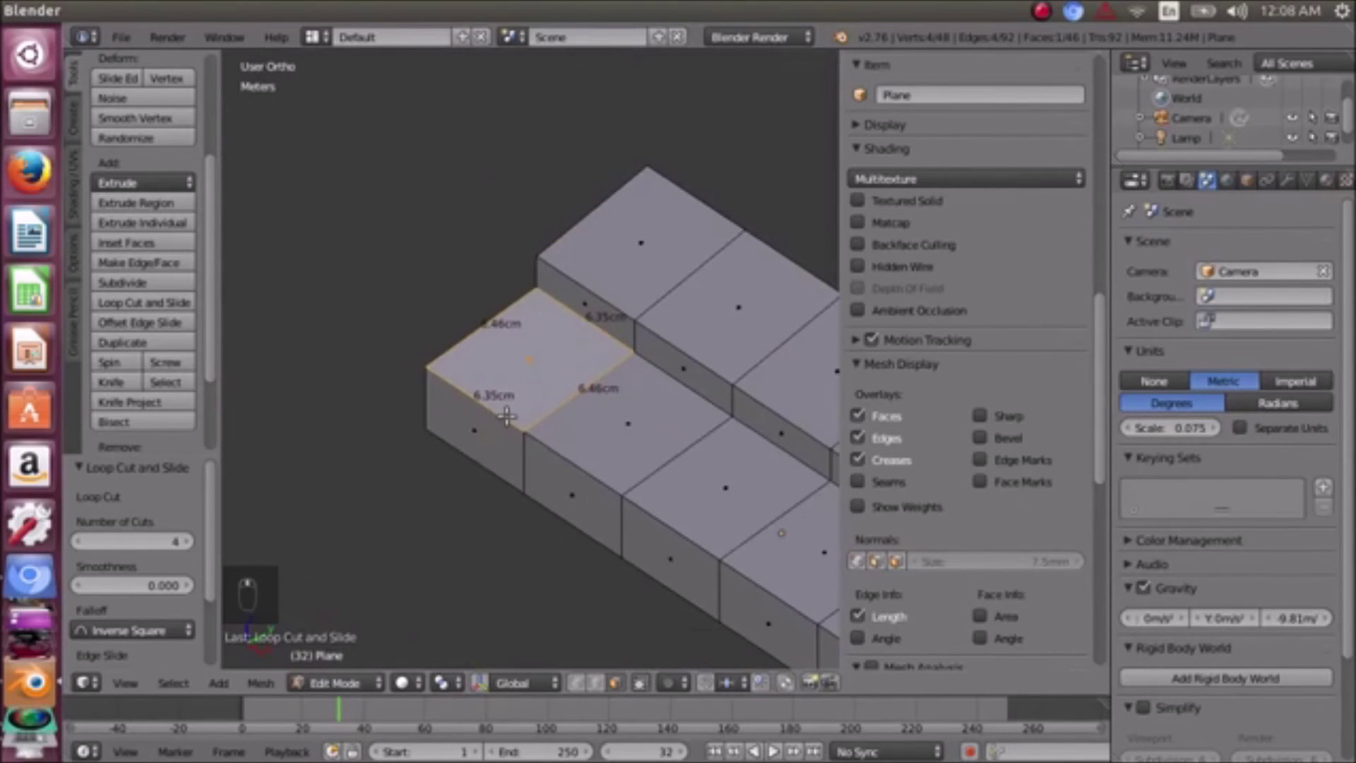
click(260, 684)
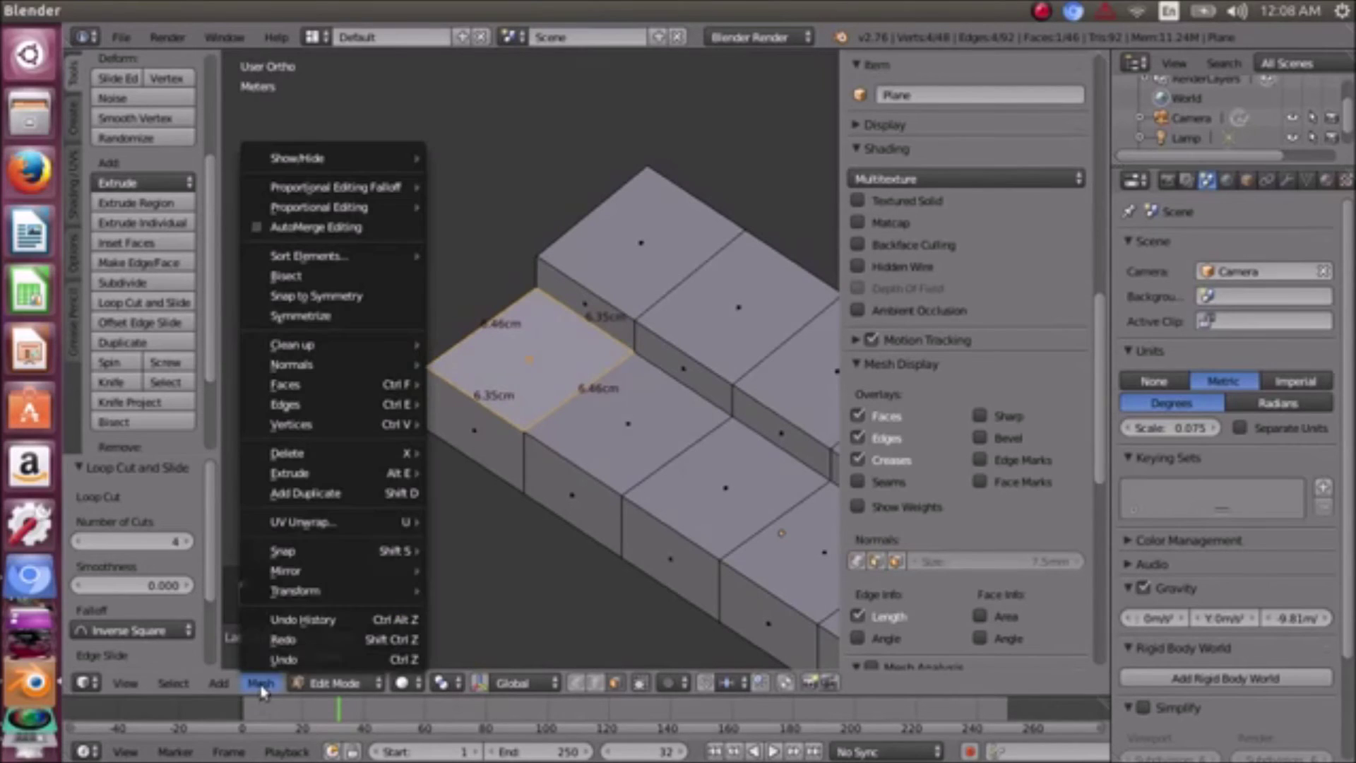
mouse_move(302, 601)
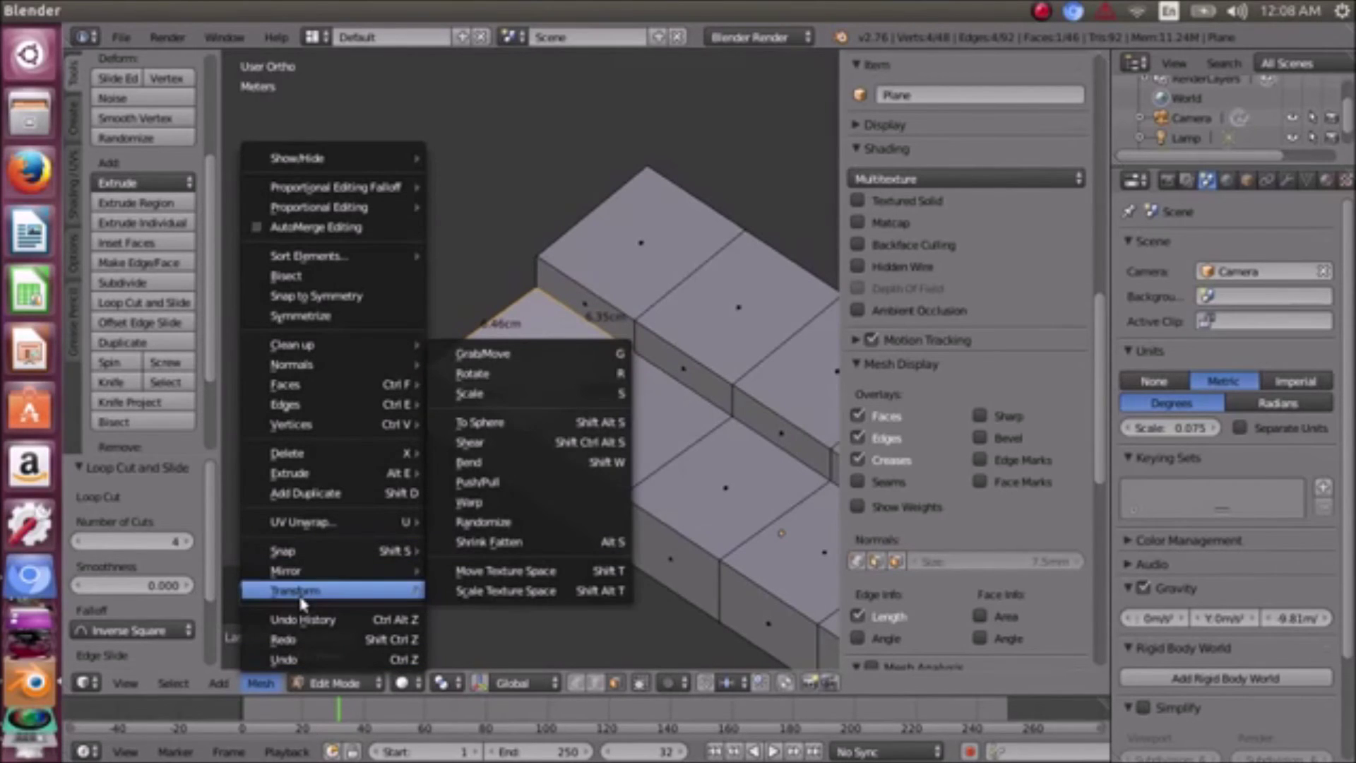
mouse_move(307, 411)
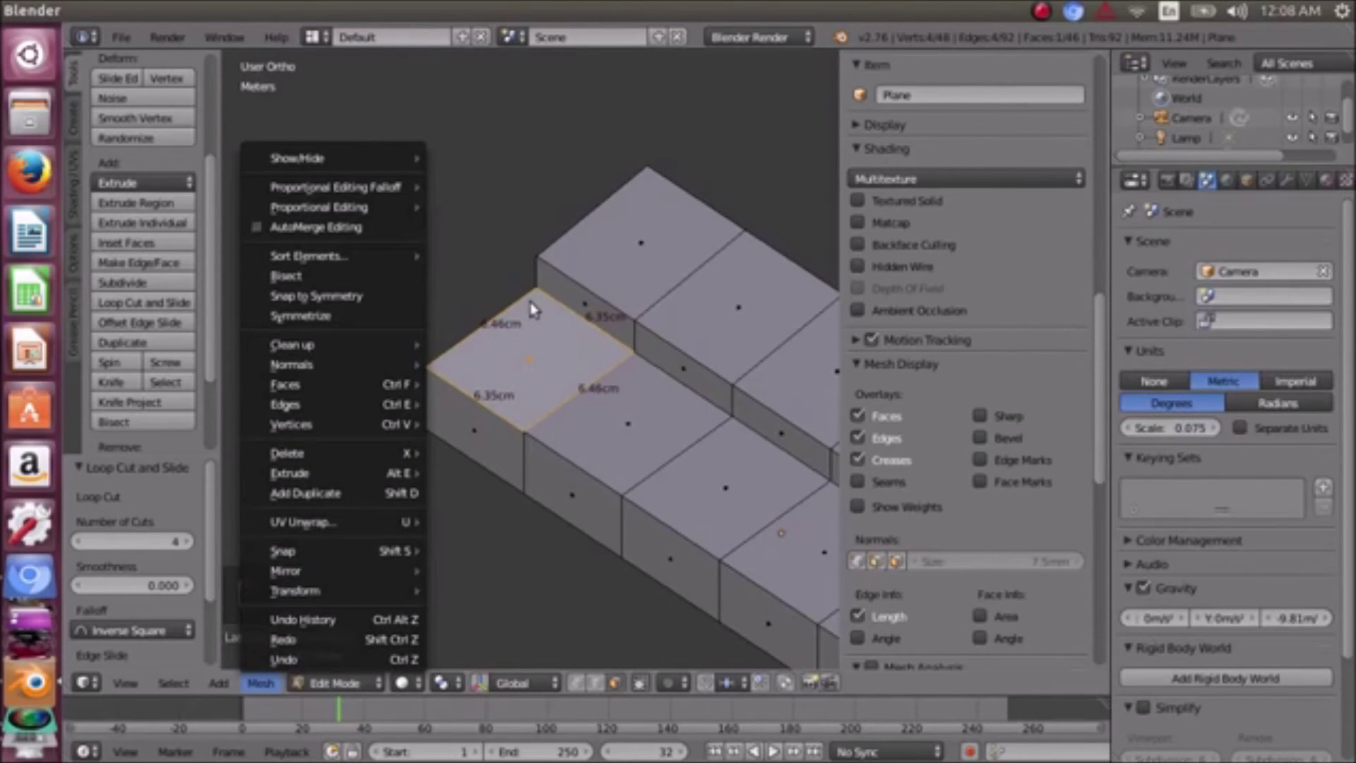
click(523, 363)
scroll(523, 363, down, 3)
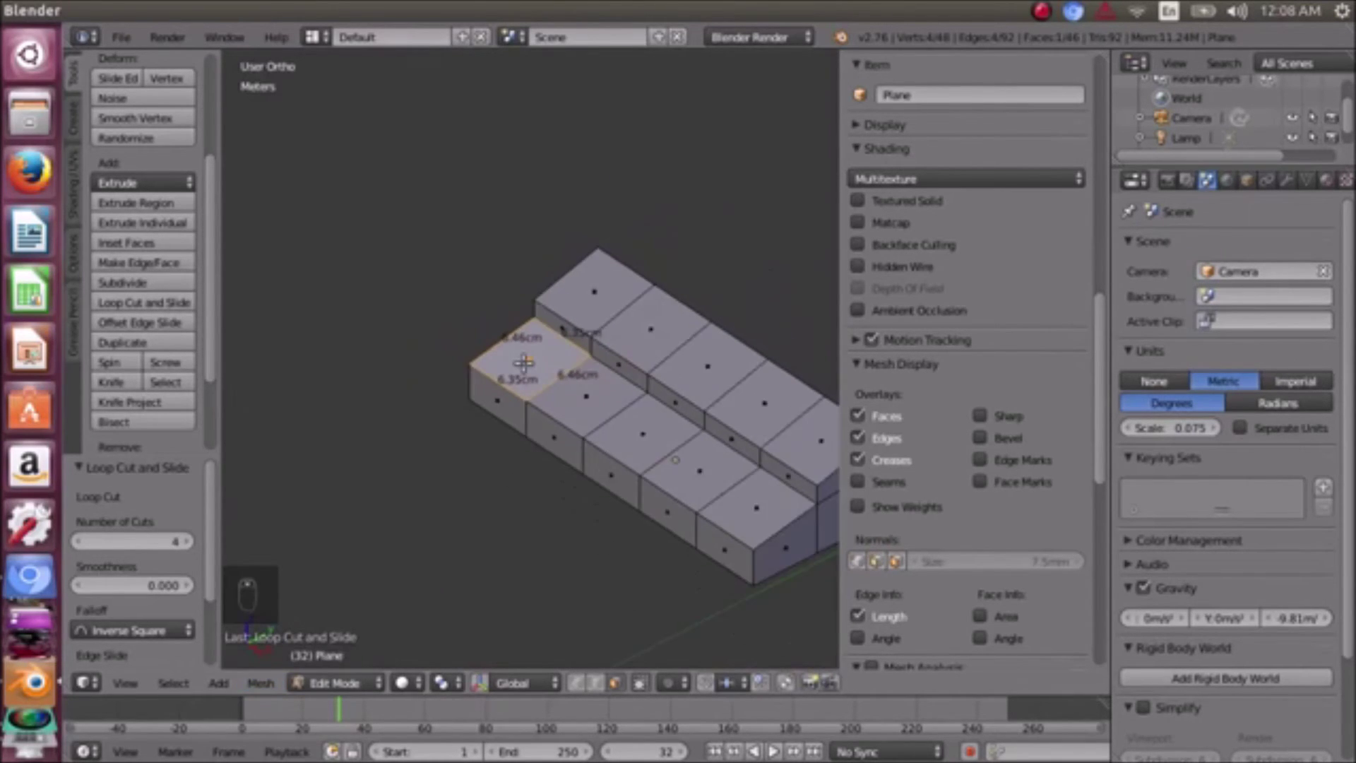
scroll(523, 363, up, 2)
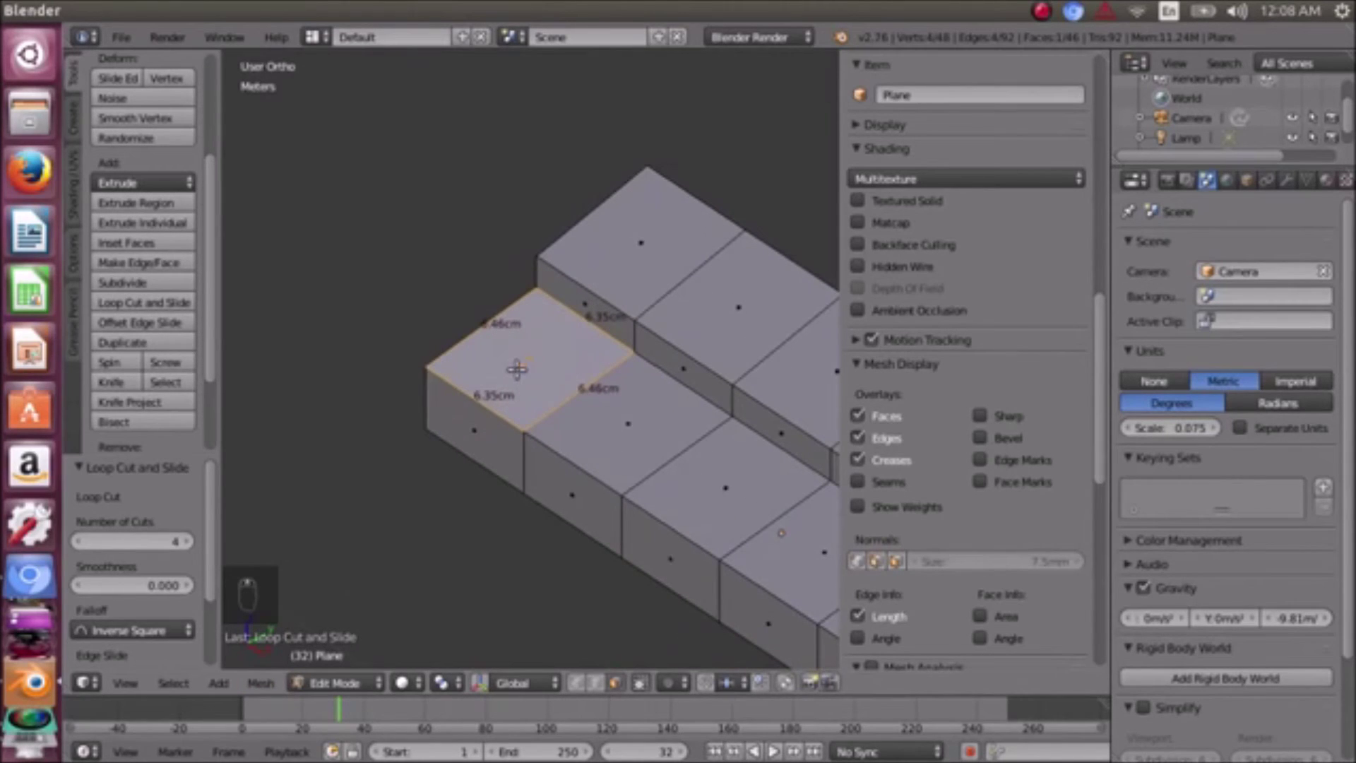
- Select sloped top faces one after another along both tiers and examine their displayed edge lengths
right_click(625, 419)
right_click(749, 485)
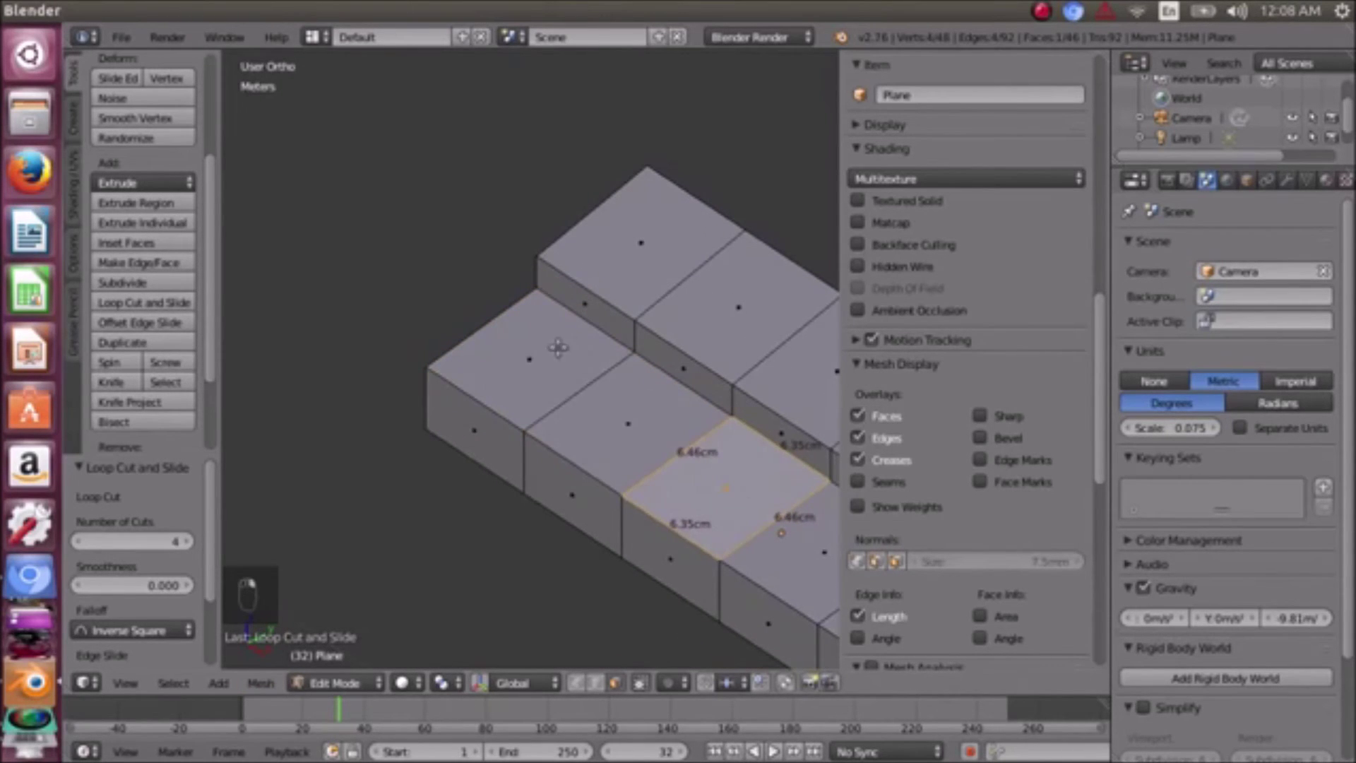
right_click(530, 355)
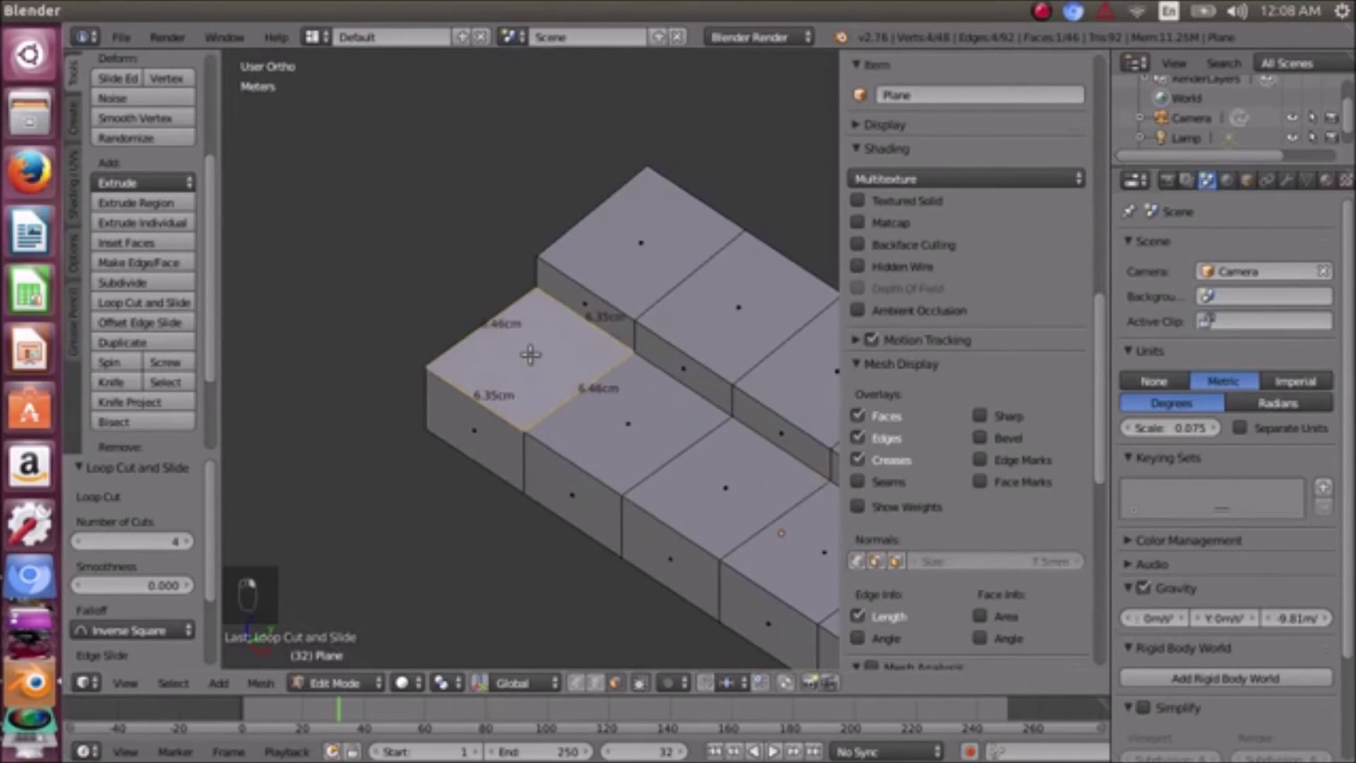
click(219, 683)
right_click(606, 392)
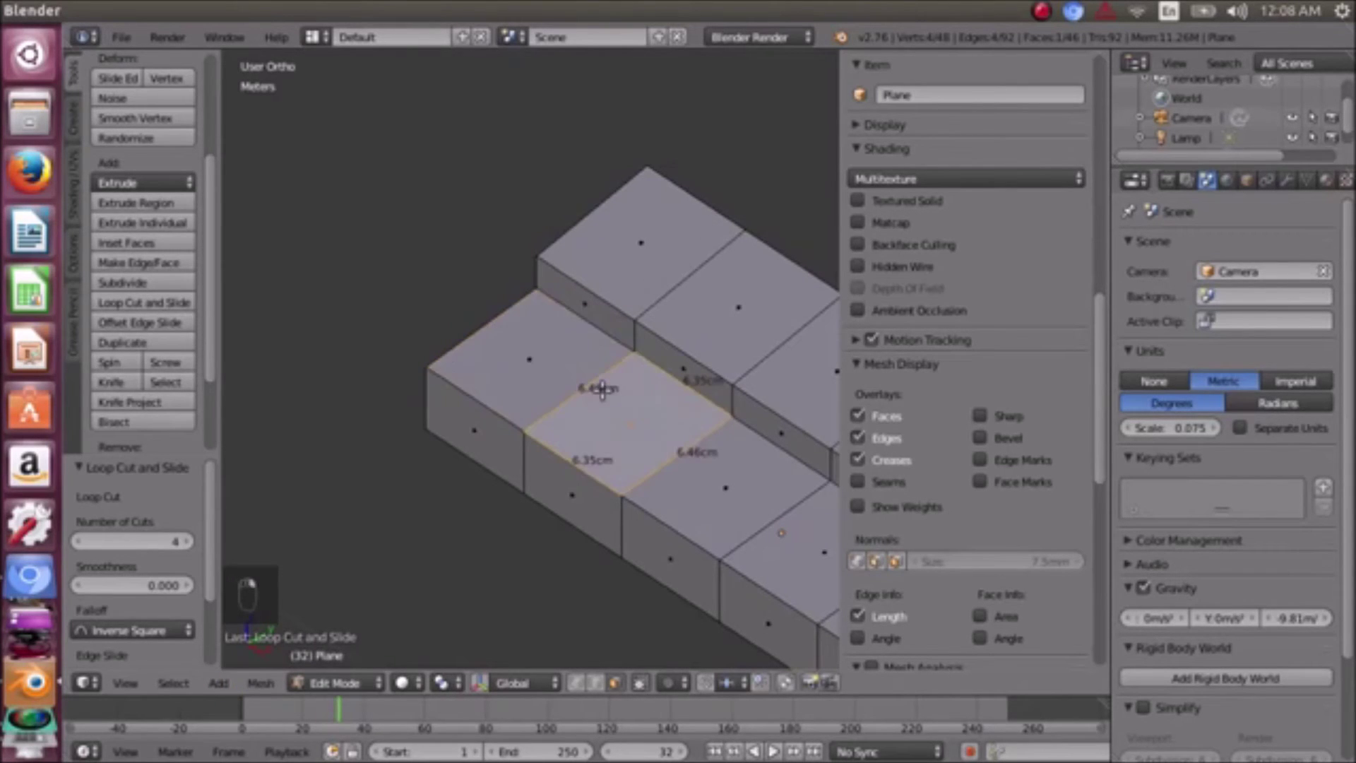
scroll(621, 423, down, 3)
right_click(623, 424)
right_click(660, 436)
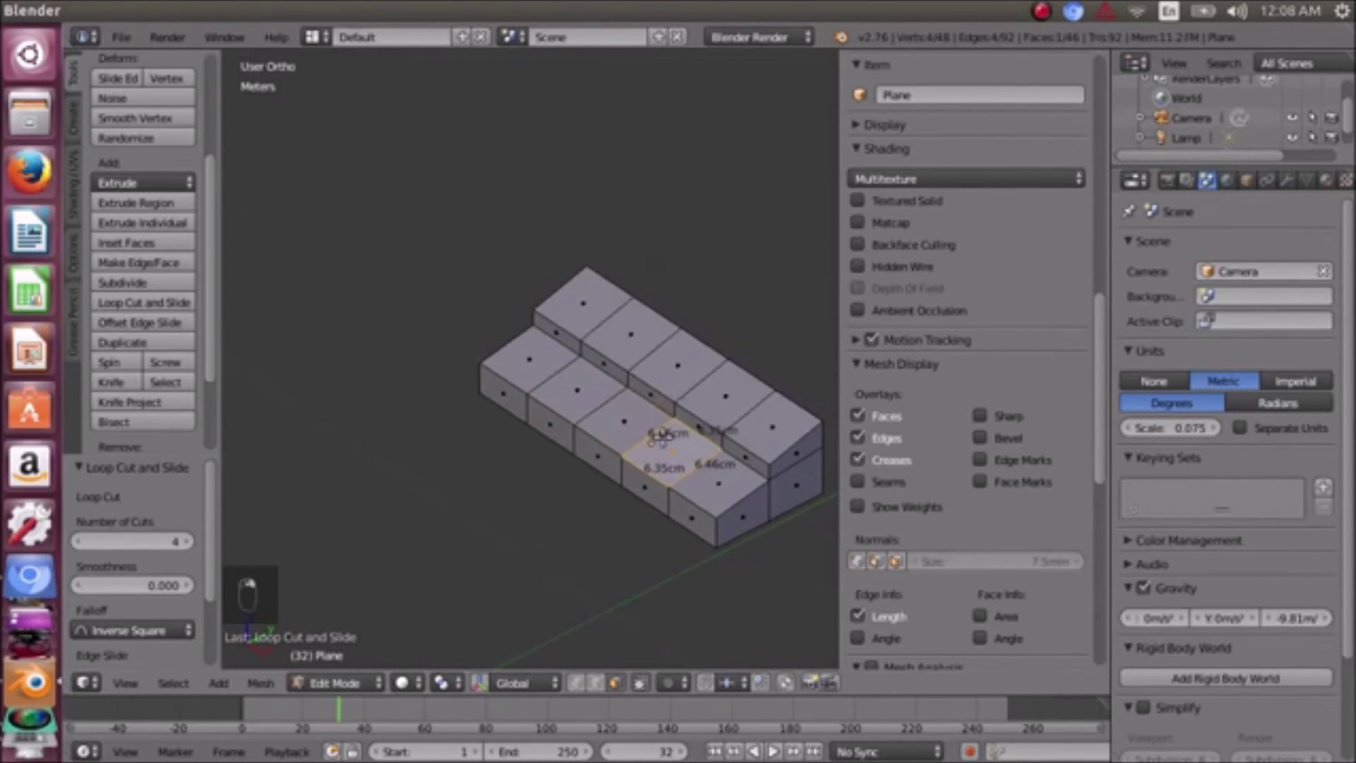
right_click(713, 460)
right_click(709, 396)
right_click(684, 363)
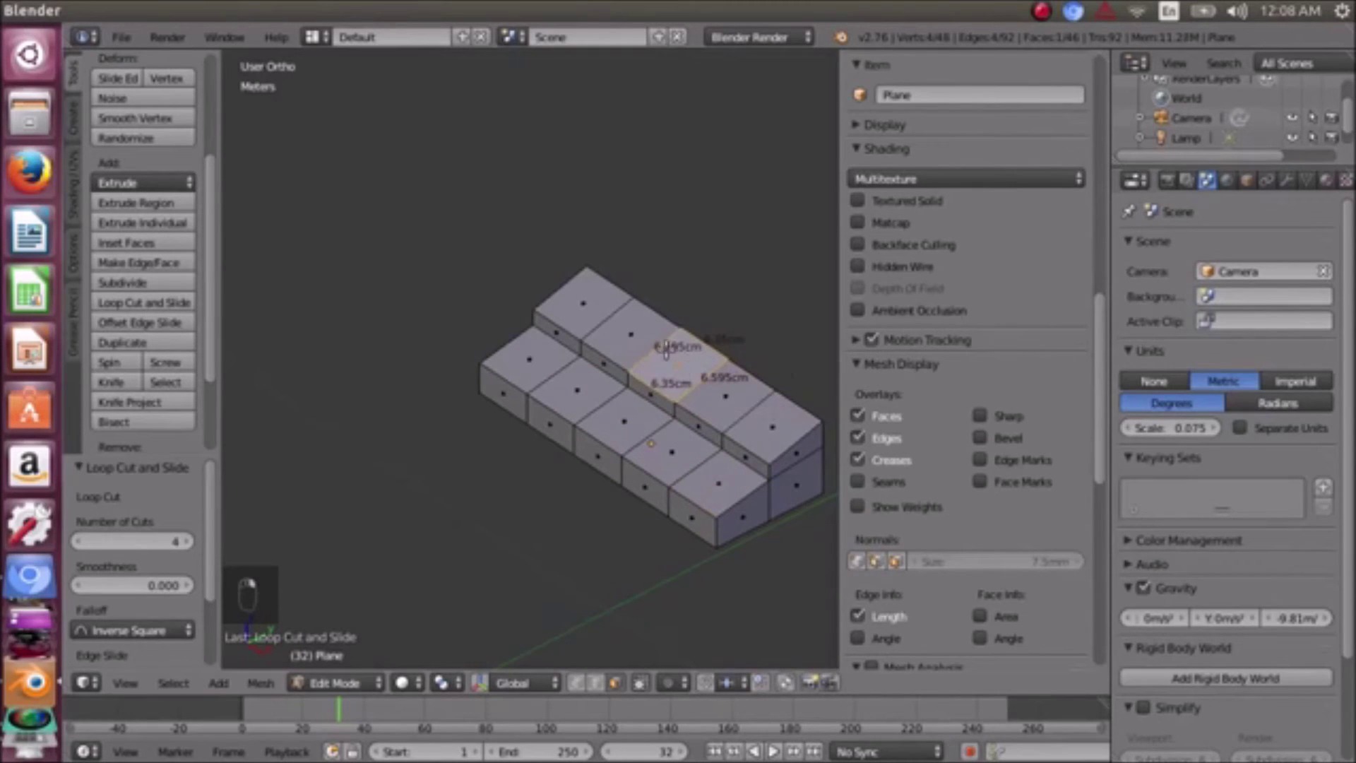
right_click(629, 330)
right_click(590, 314)
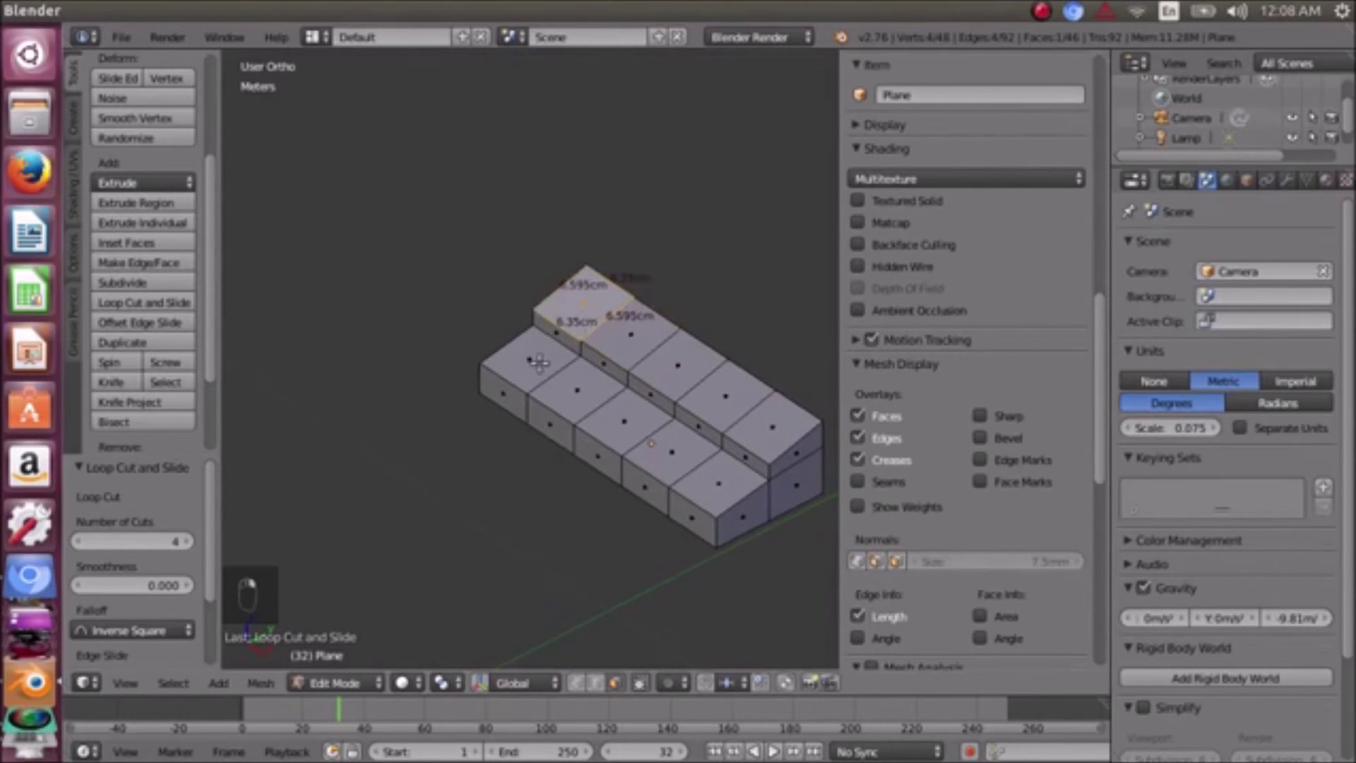
right_click(785, 418)
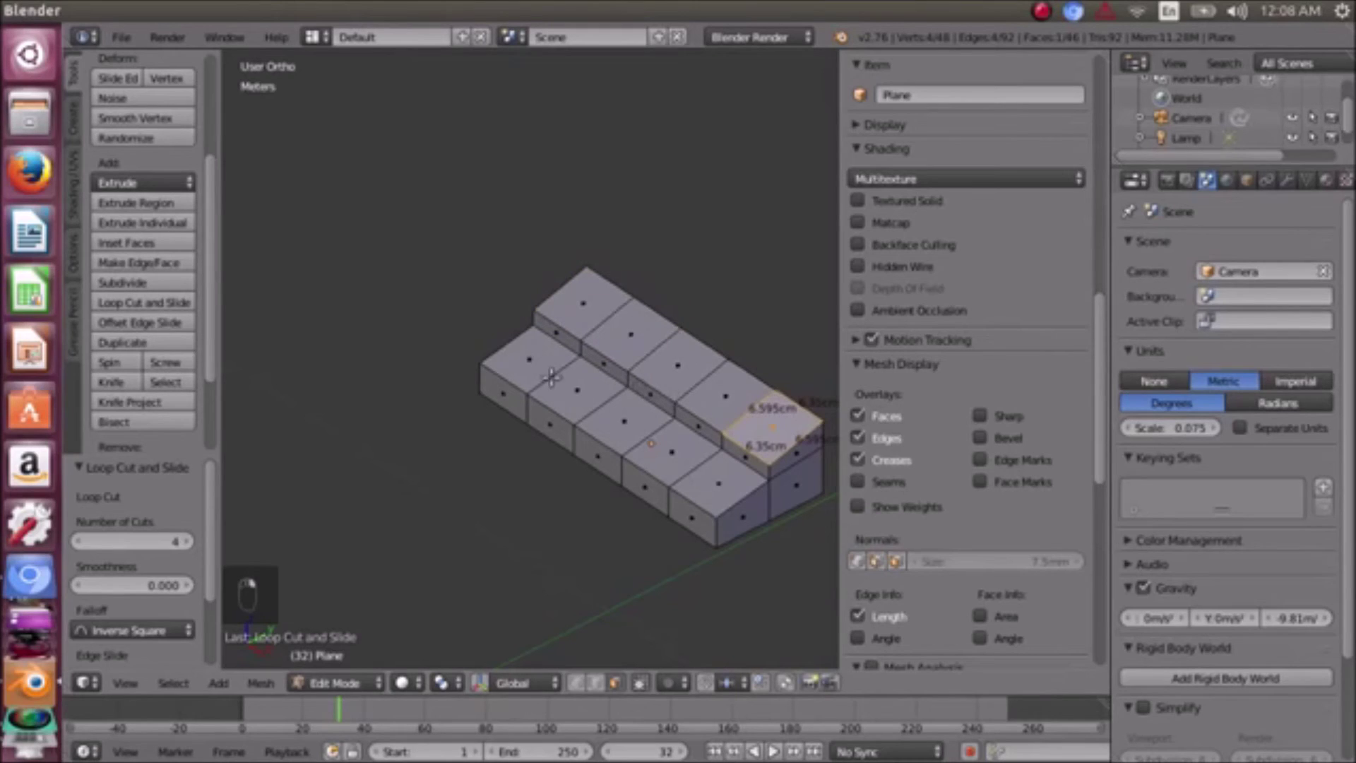
- Compare the end sections' sloped top faces on both tiers, finishing with the lower-tier end face selected, and examine it closely
right_click(526, 372)
scroll(552, 374, up, 4)
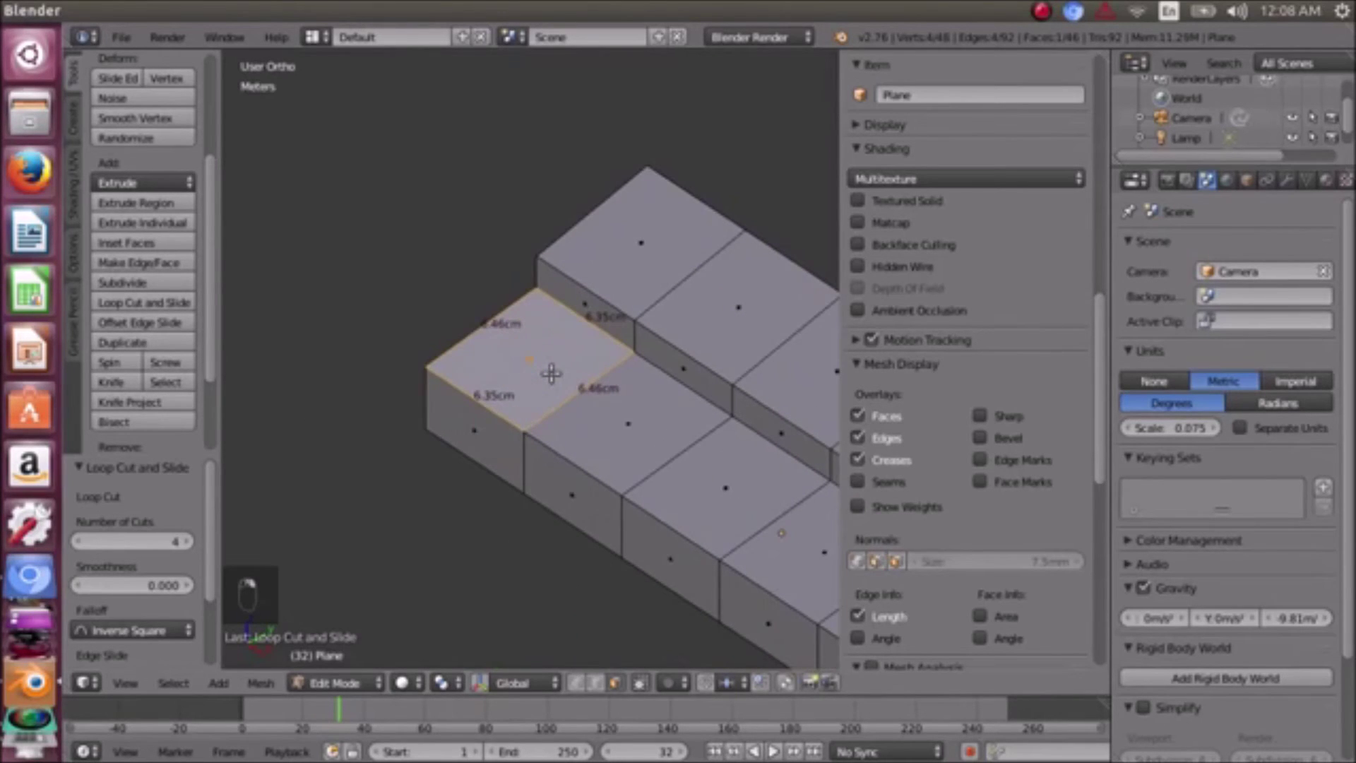
right_click(678, 266)
right_click(530, 375)
right_click(644, 284)
right_click(572, 353)
scroll(567, 353, down, 2)
scroll(500, 388, up, 4)
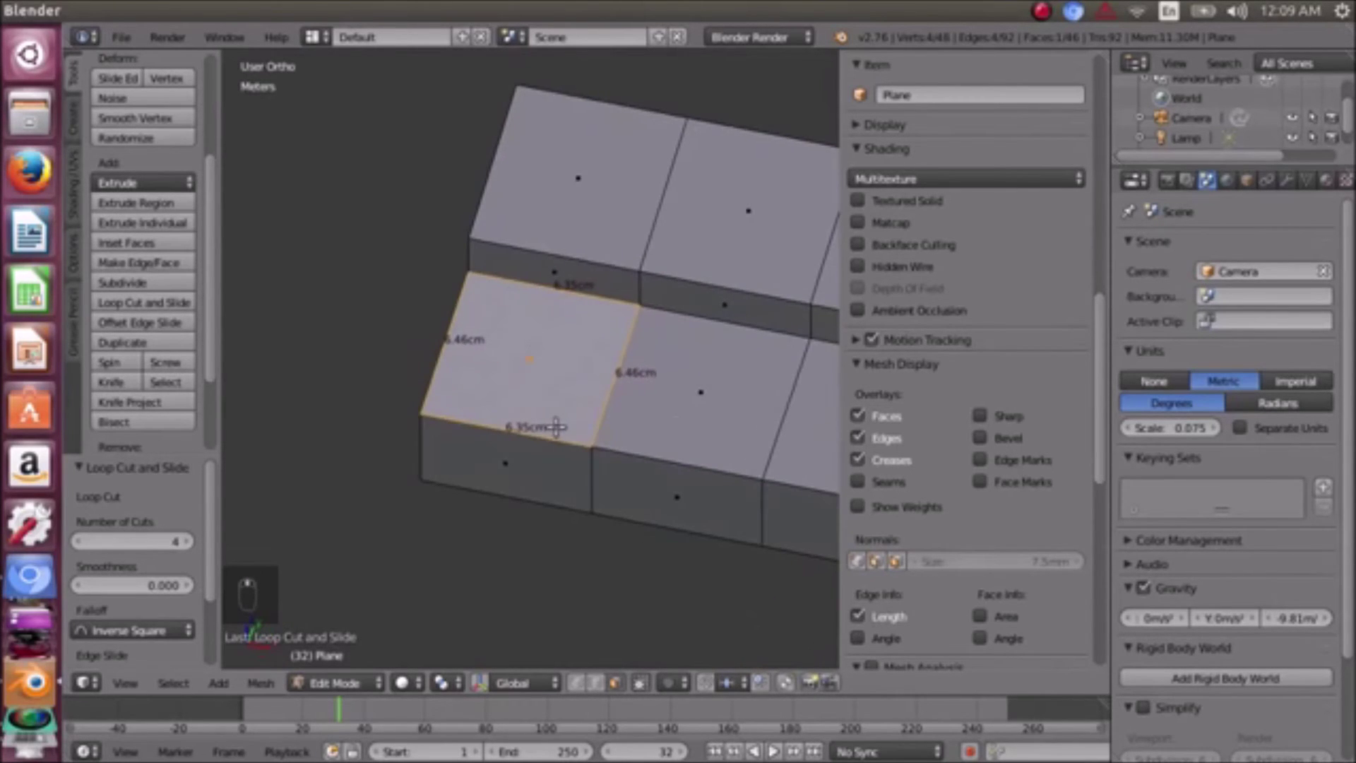
scroll(553, 424, up, 3)
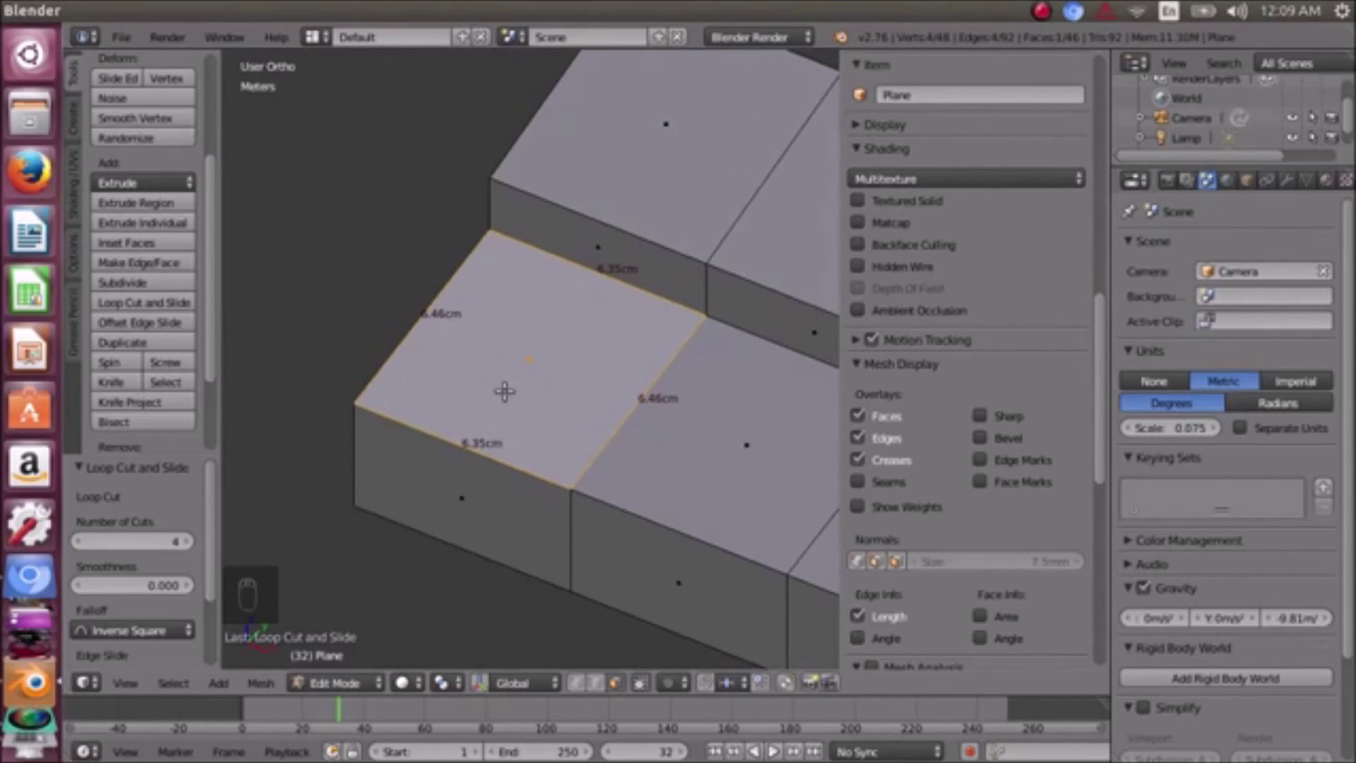
scroll(504, 391, down, 3)
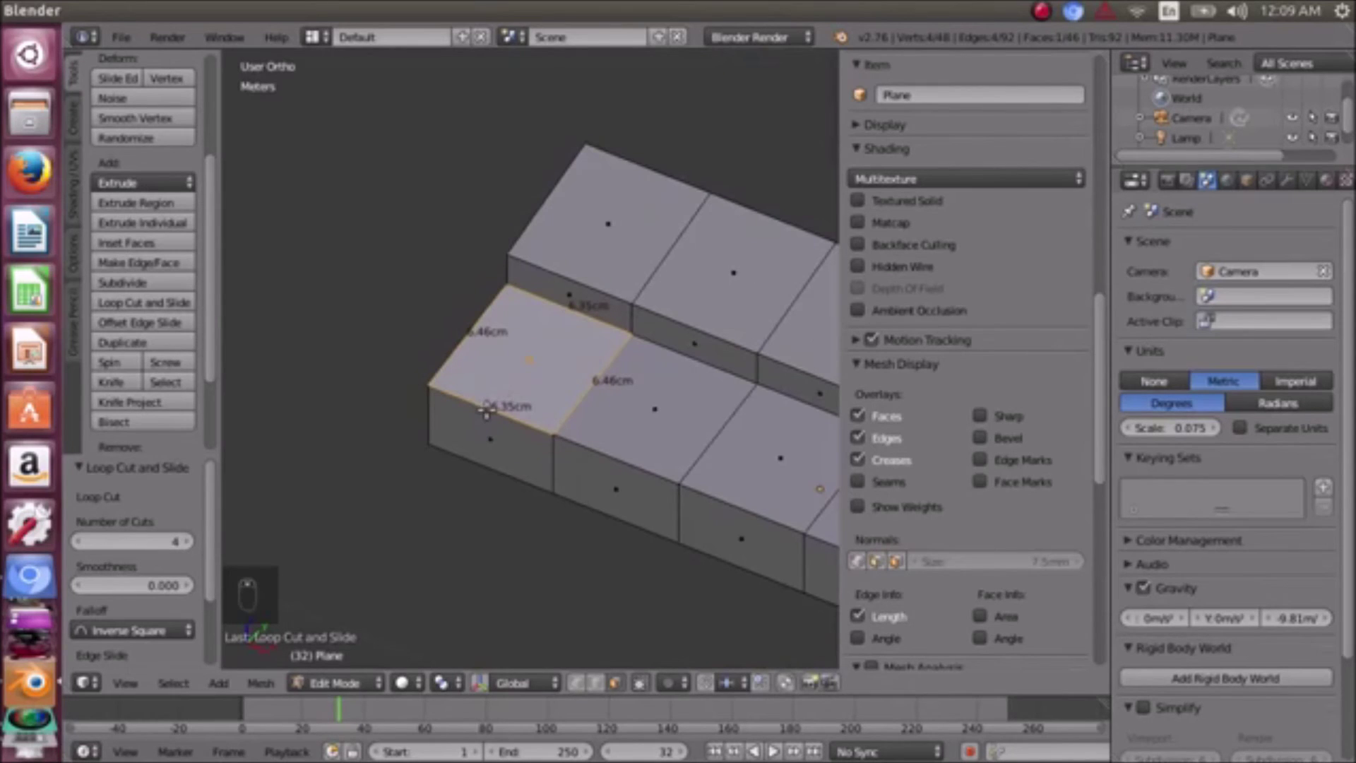
scroll(430, 395, up, 5)
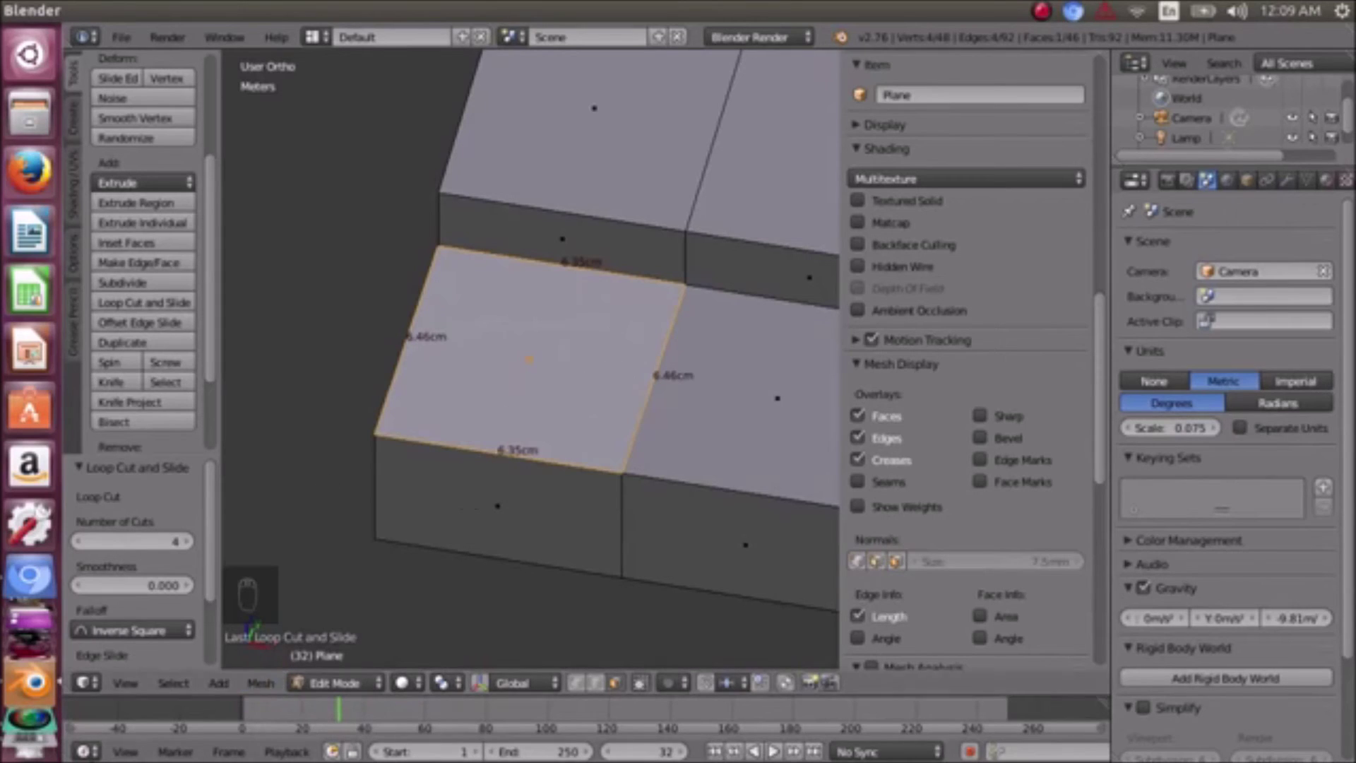
- Snap the 3D cursor to the selected lower-tier end face and check its placement from other angles
click(262, 684)
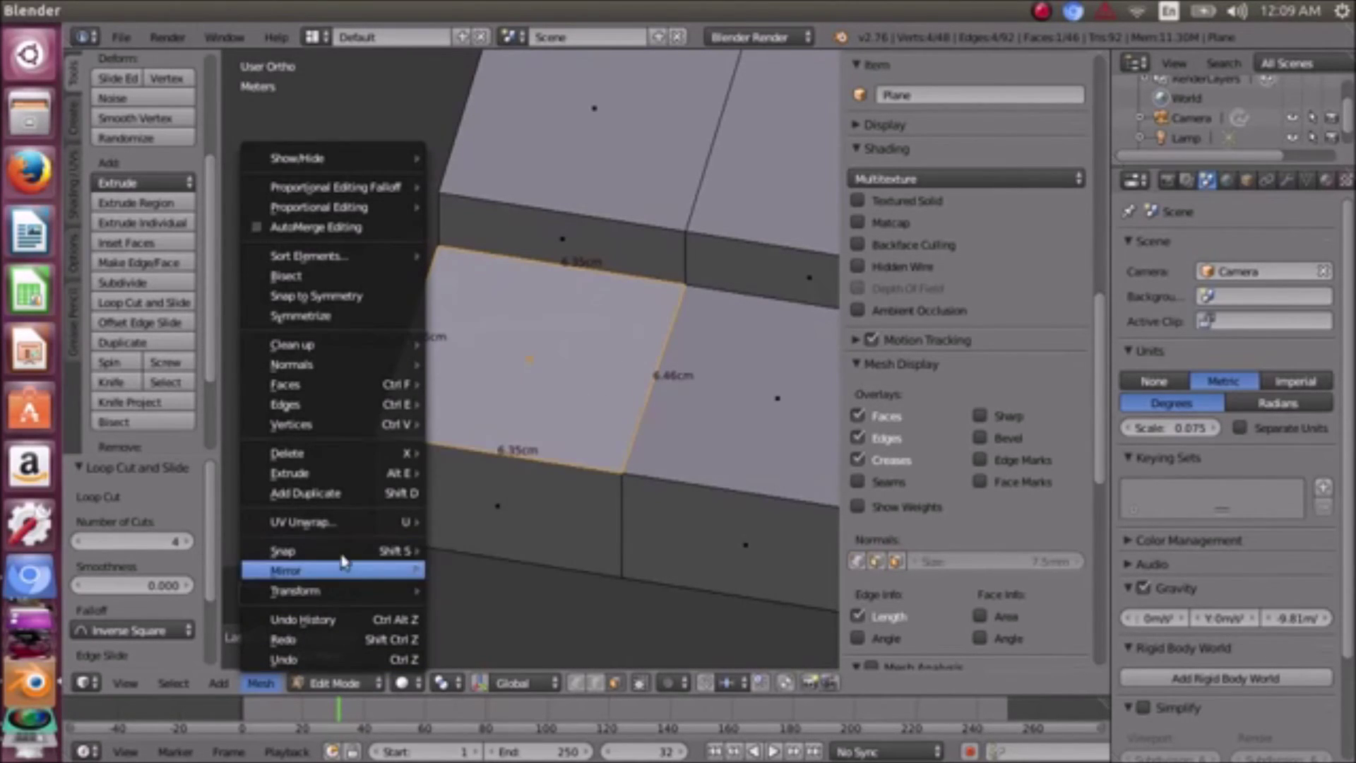
mouse_move(351, 558)
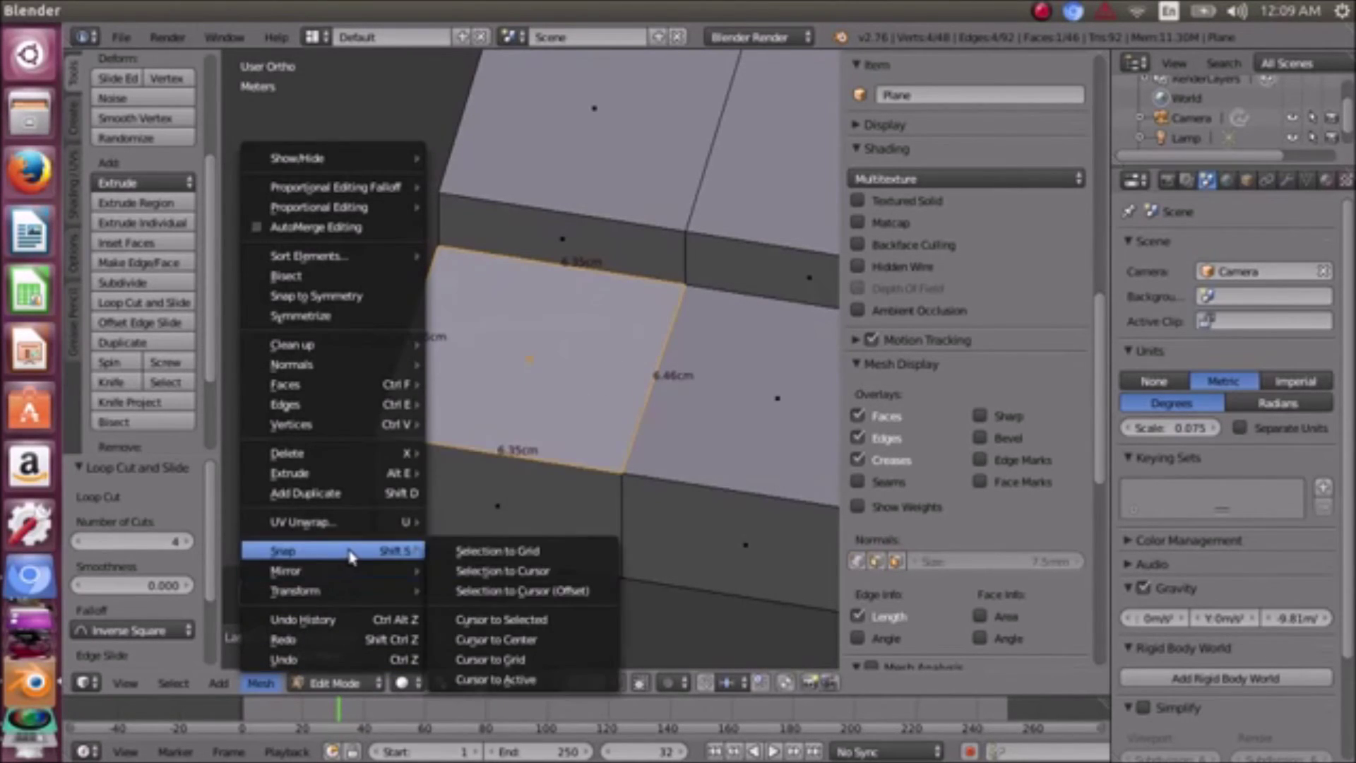
click(480, 620)
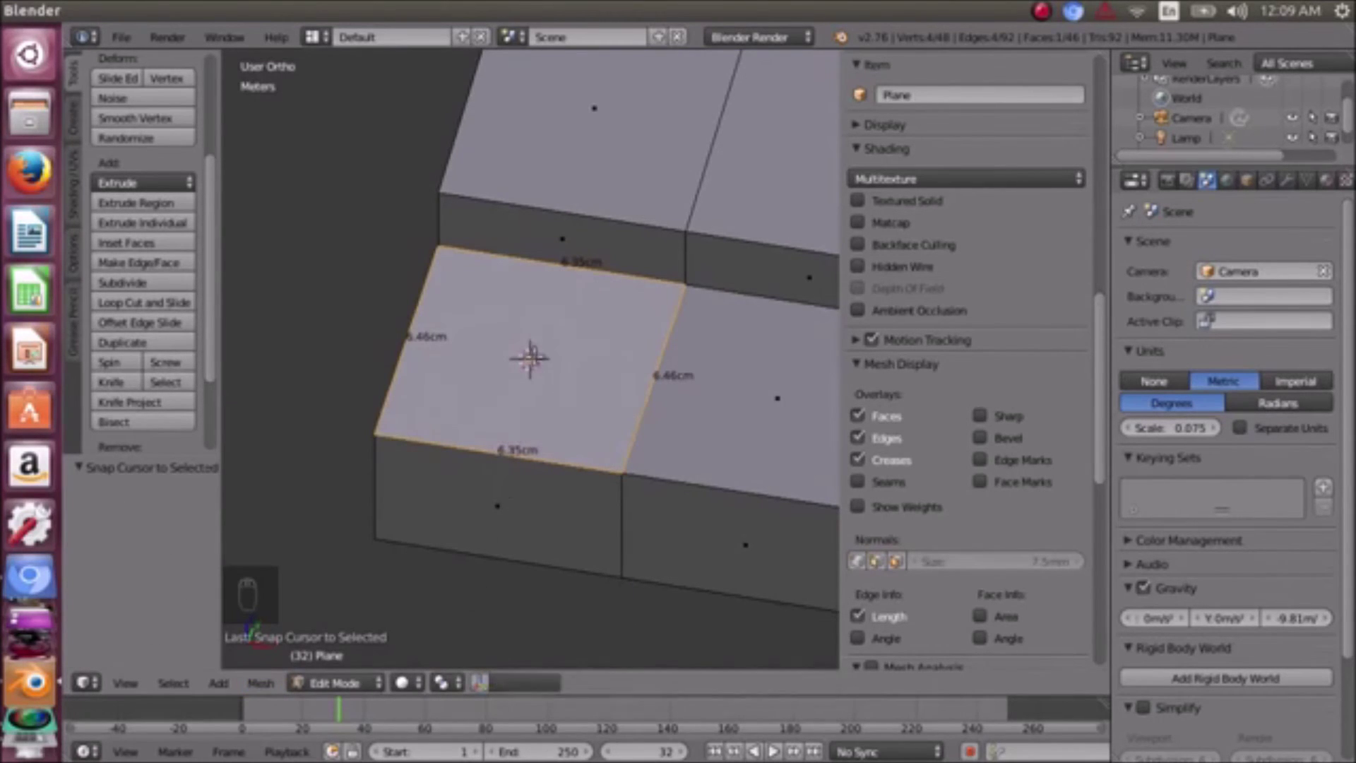
middle_drag(509, 471, 548, 483)
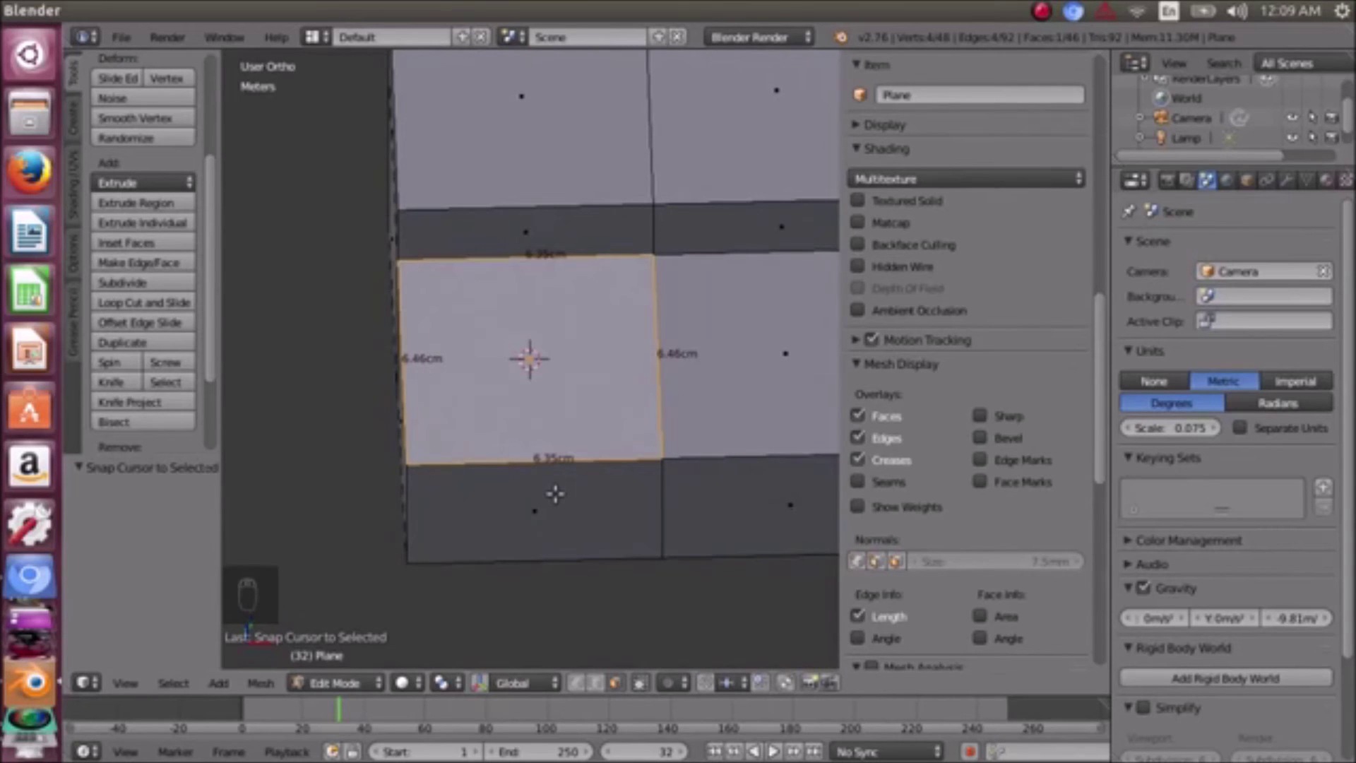
middle_drag(555, 494, 540, 411)
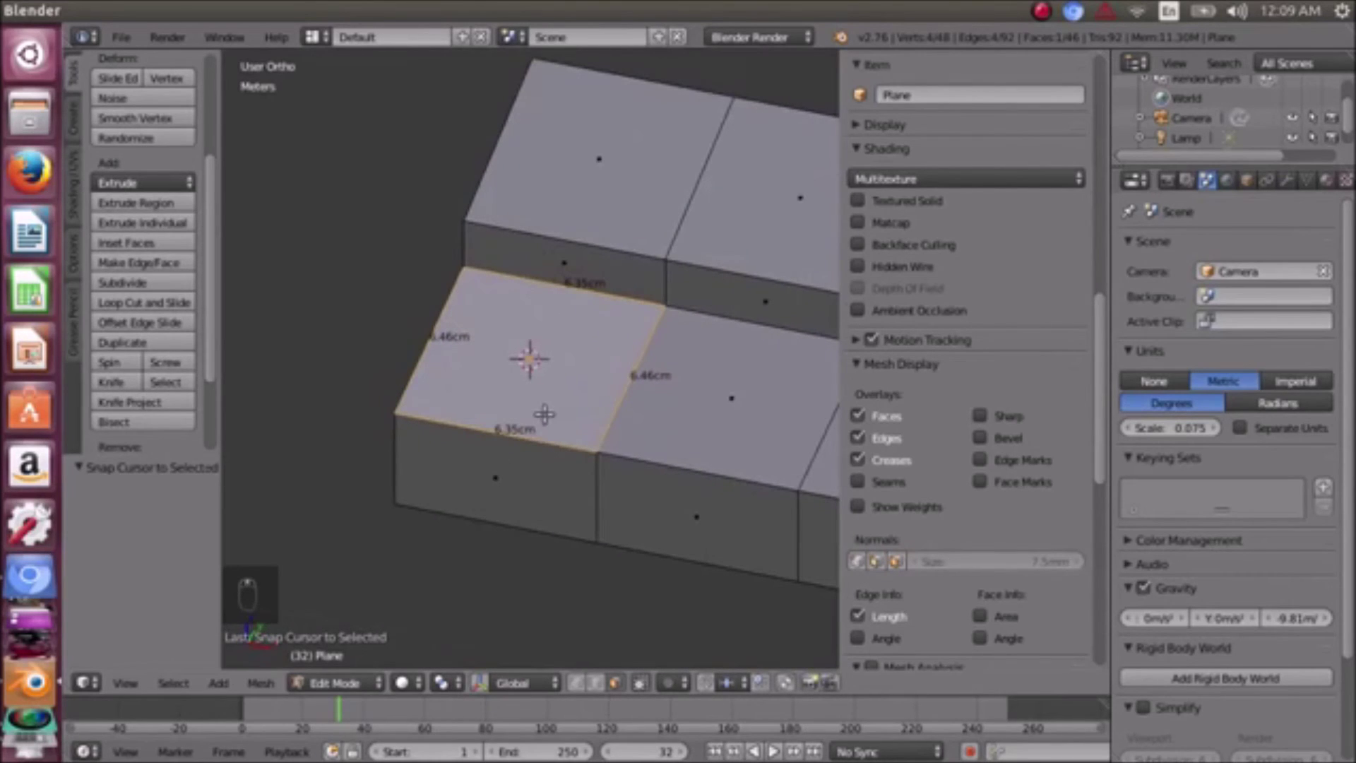
- Expand the Transform Orientations settings and set the transform orientation to Normal
click(260, 683)
scroll(939, 558, down, 10)
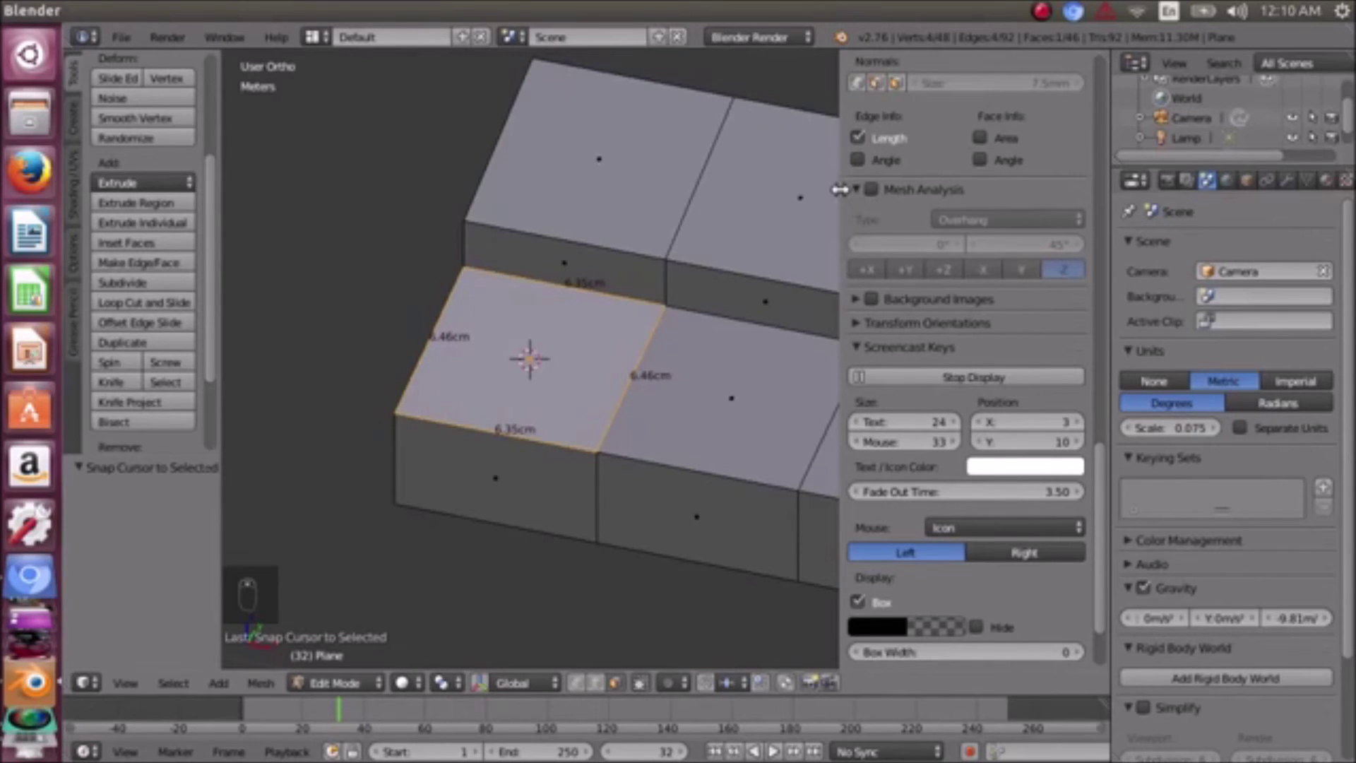
scroll(977, 469, down, 3)
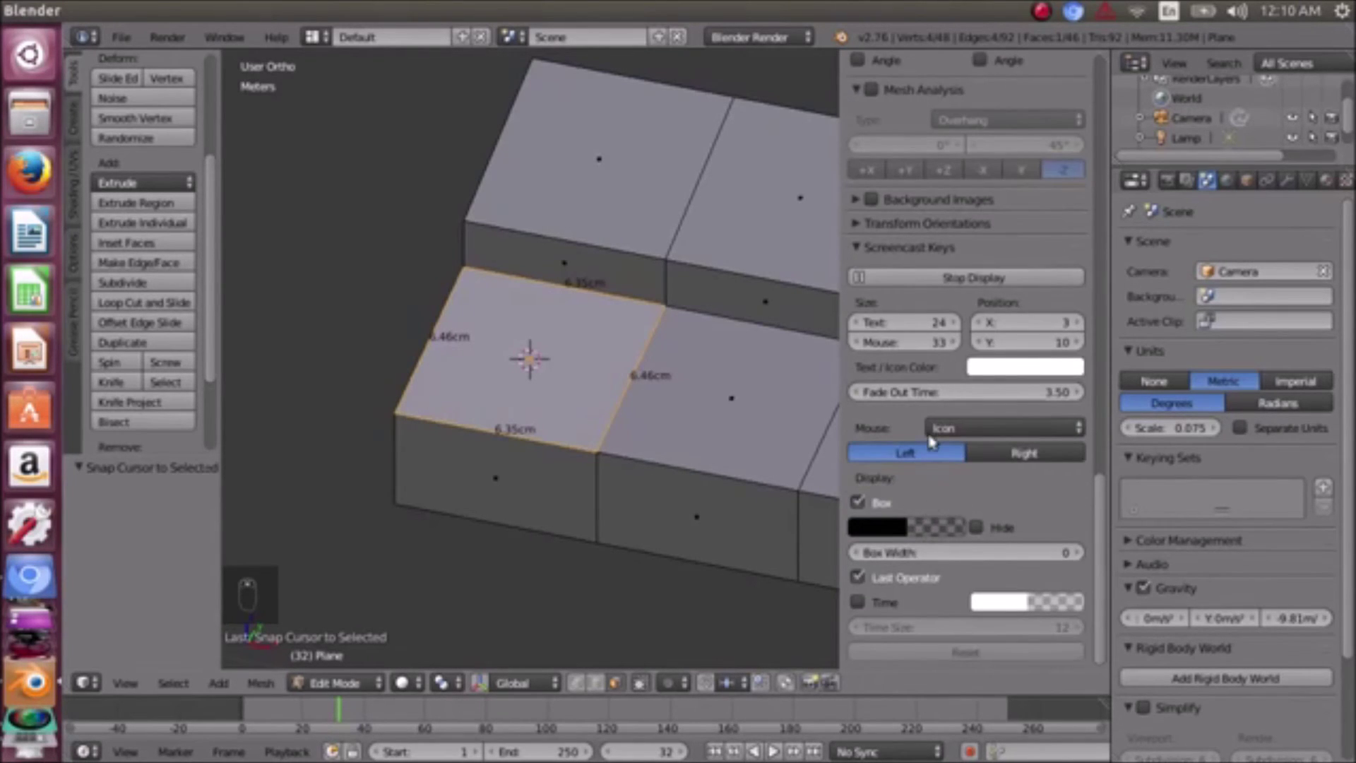
scroll(933, 442, up, 4)
scroll(931, 441, up, 4)
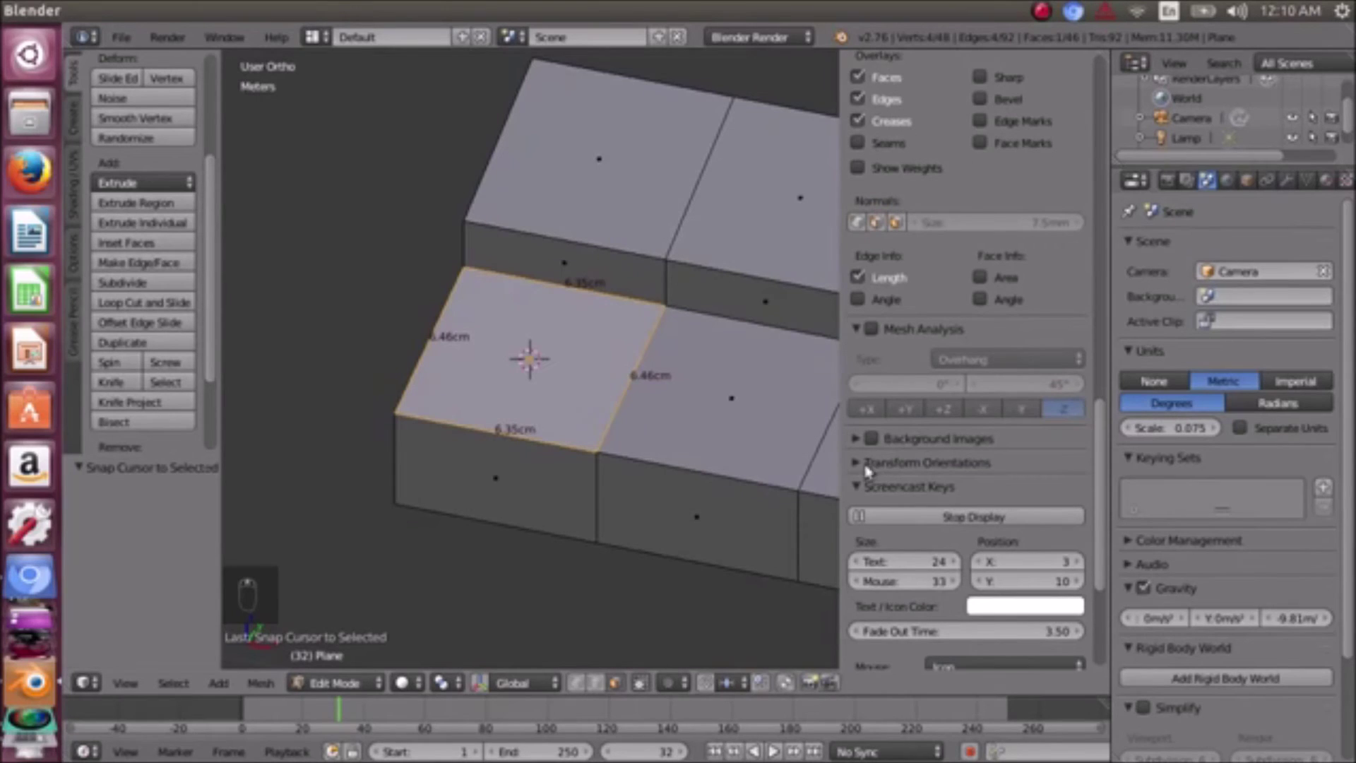
click(857, 463)
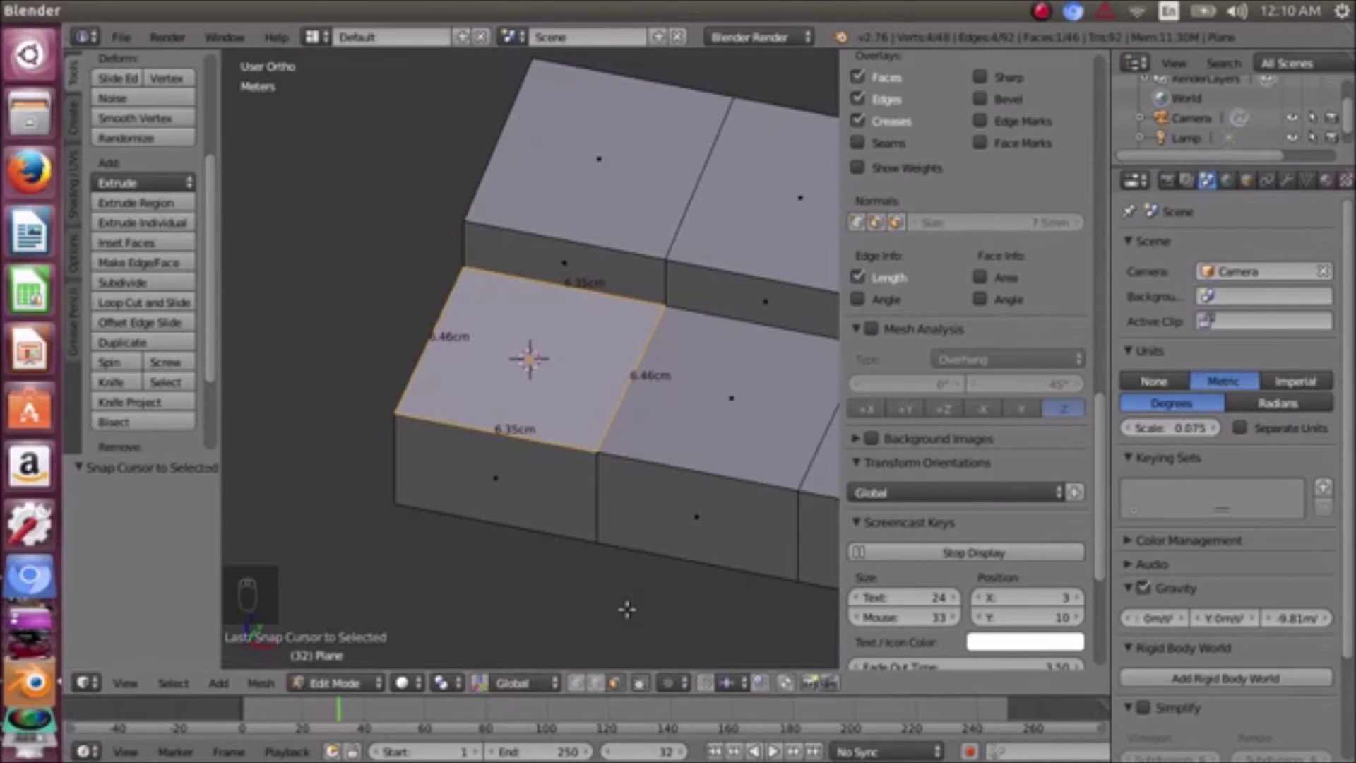
click(977, 496)
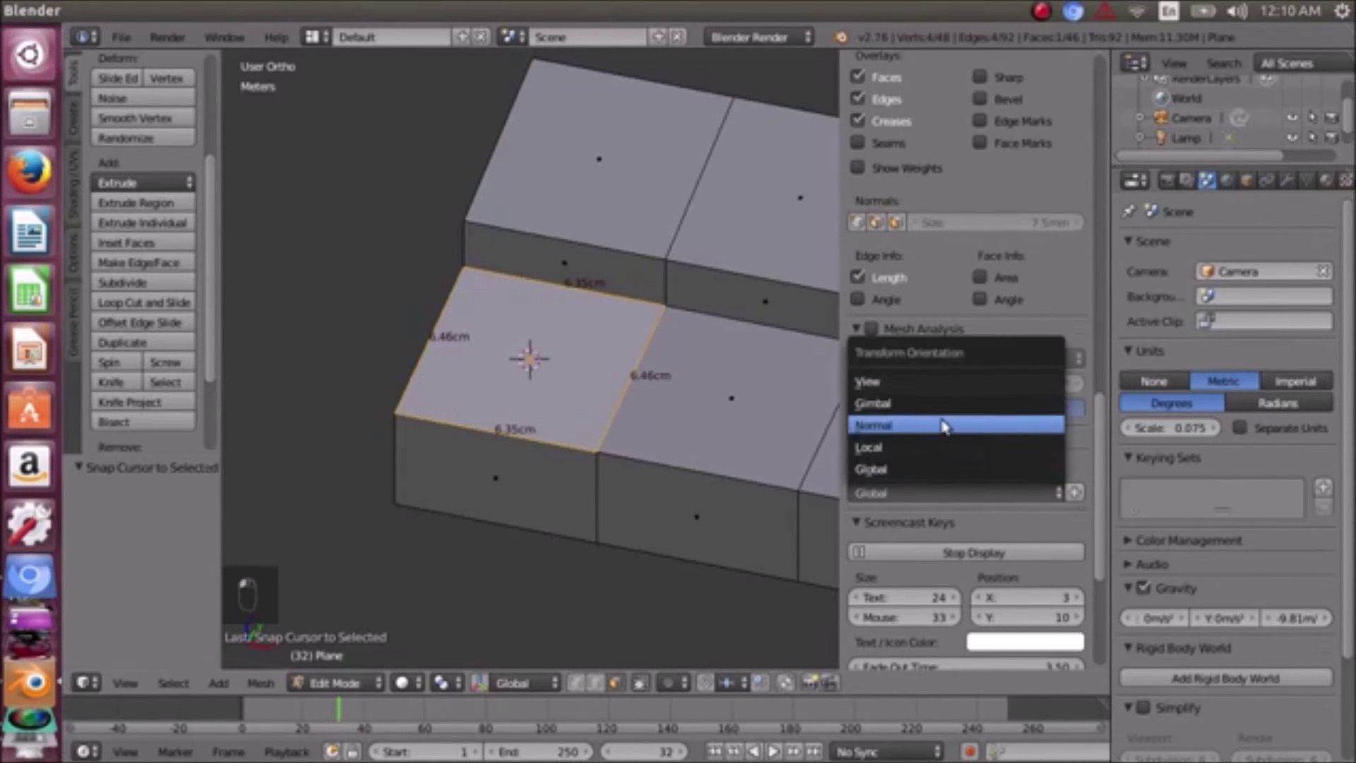
click(944, 425)
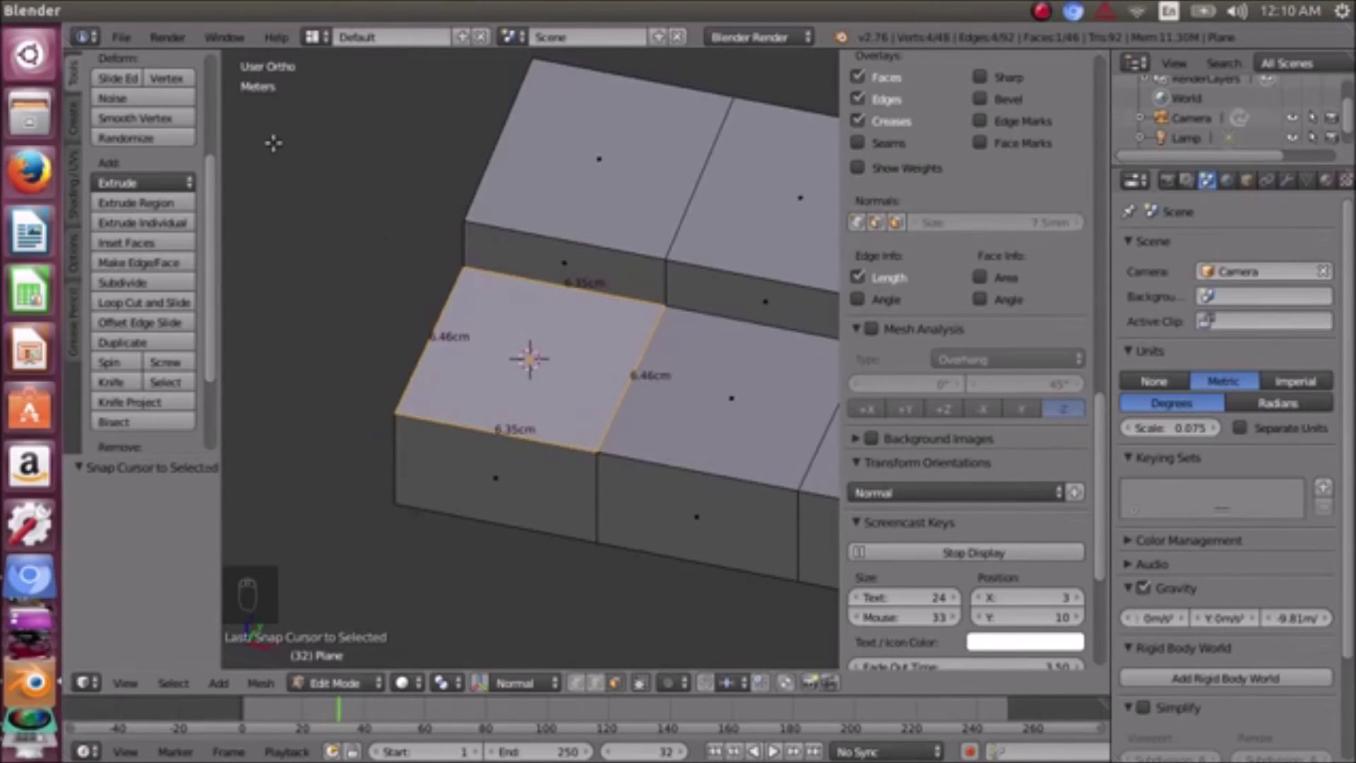
- Create a custom transform orientation named "a" from the selected face, with Use after creation and Overwrite previous enabled
click(1075, 494)
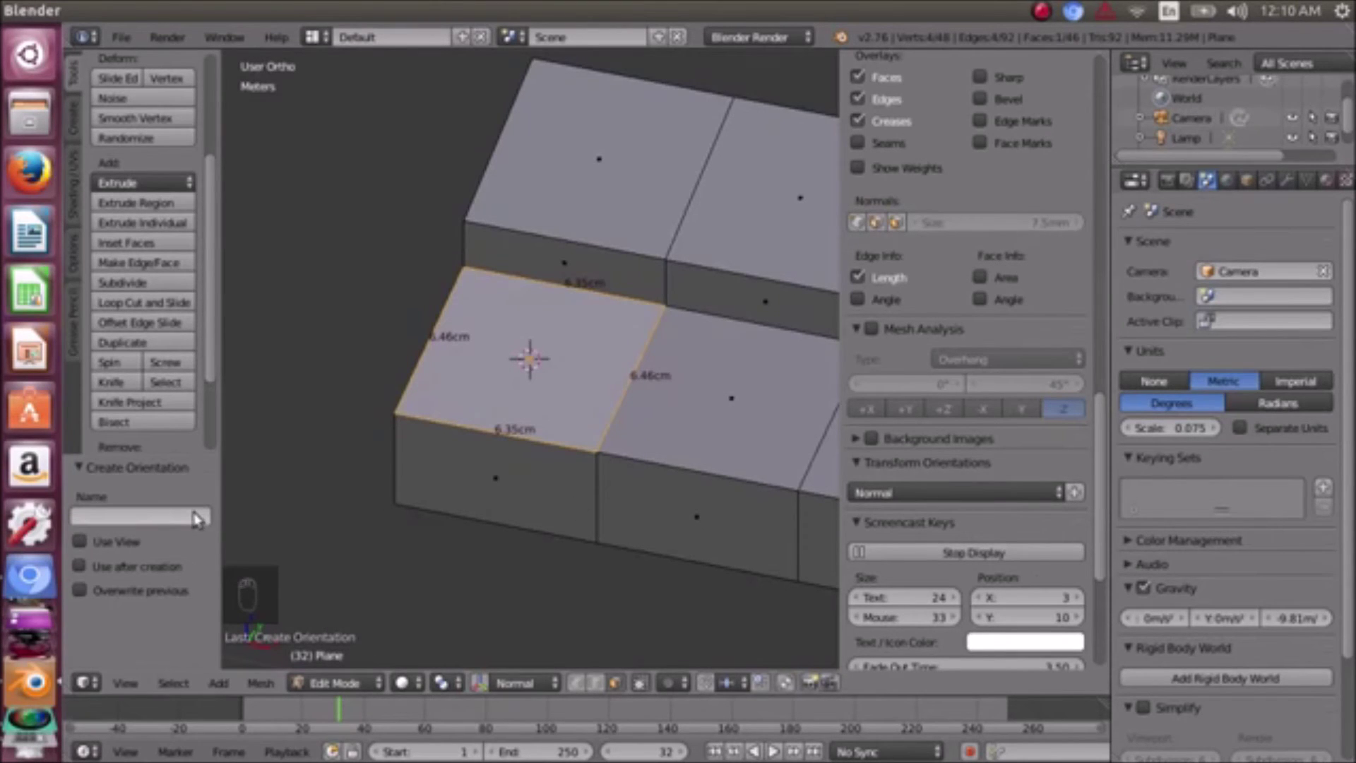
click(101, 521)
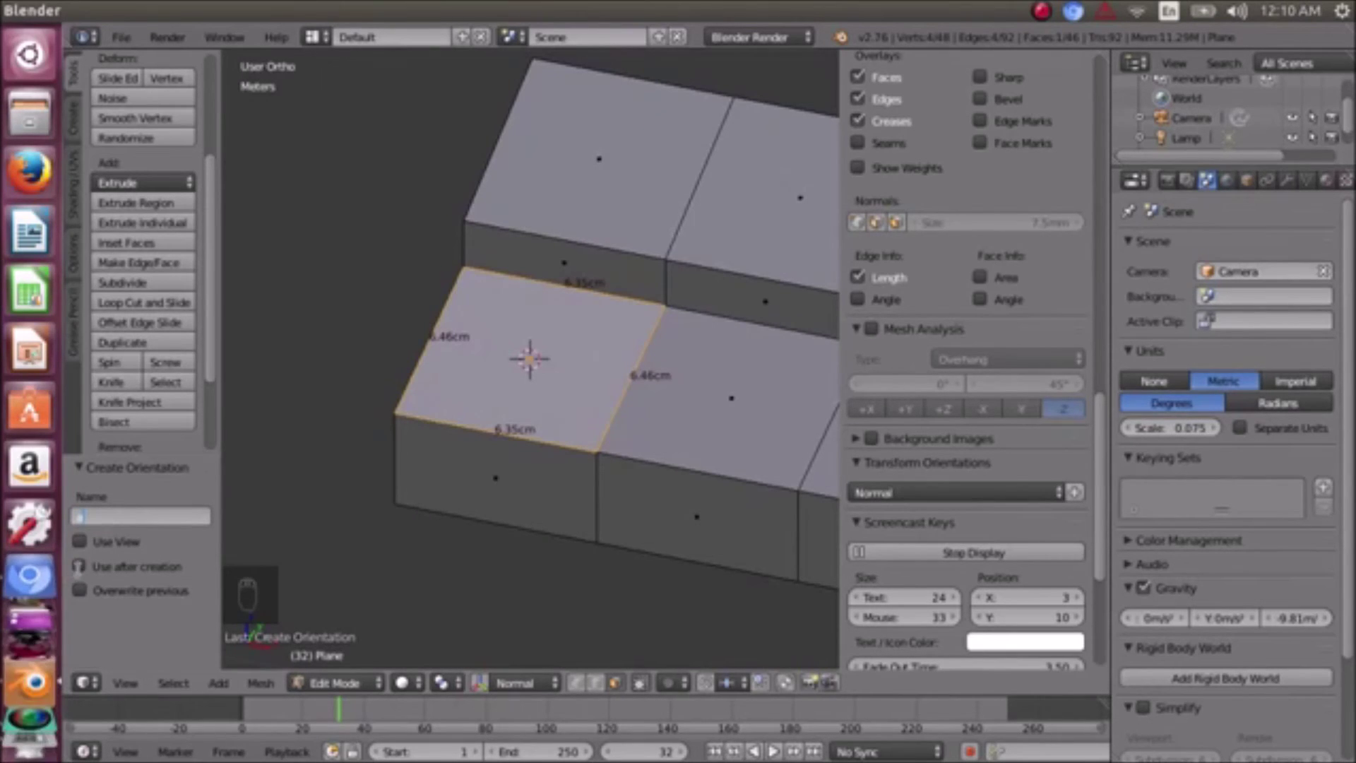
click(79, 565)
click(79, 590)
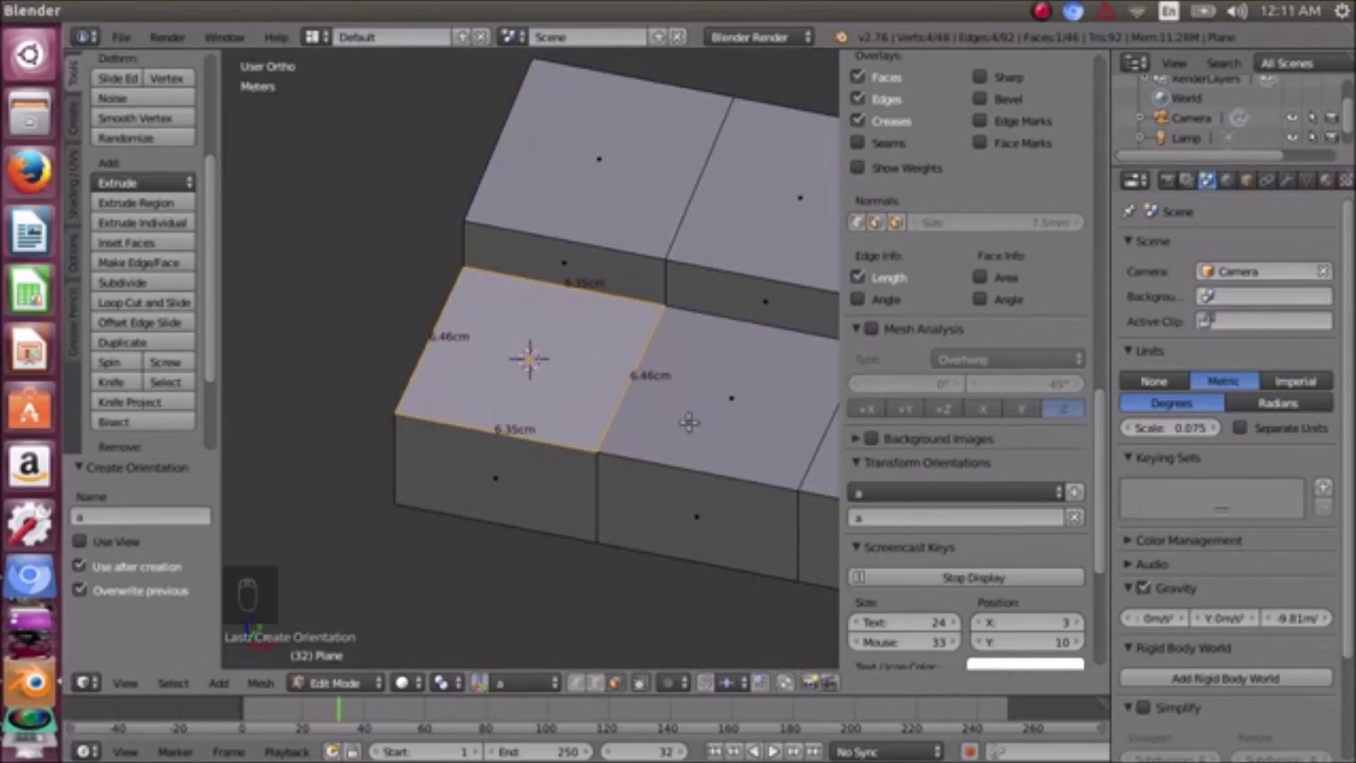
- Show the 3D manipulator, examine orientation "a" axes against the sloped face from several angles, and hide the manipulator again
click(479, 682)
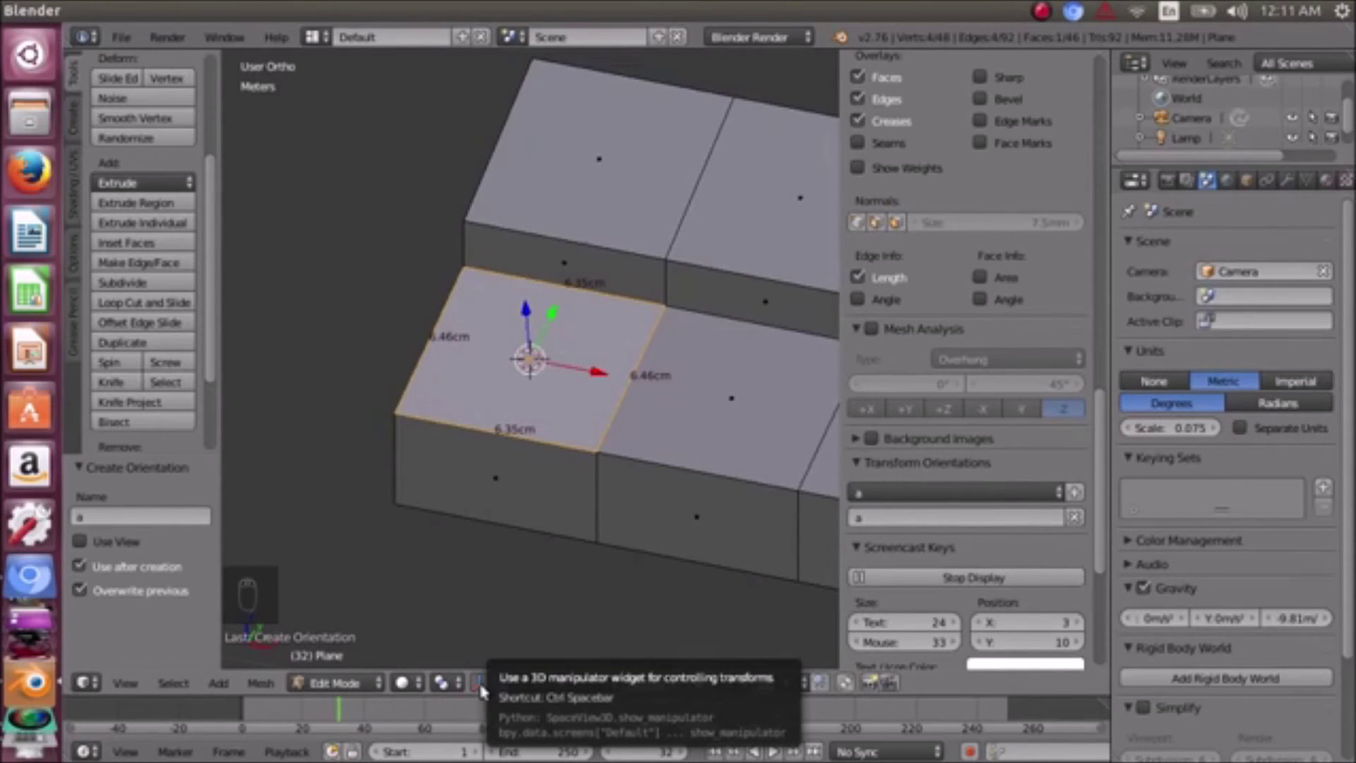
middle_drag(562, 526, 571, 515)
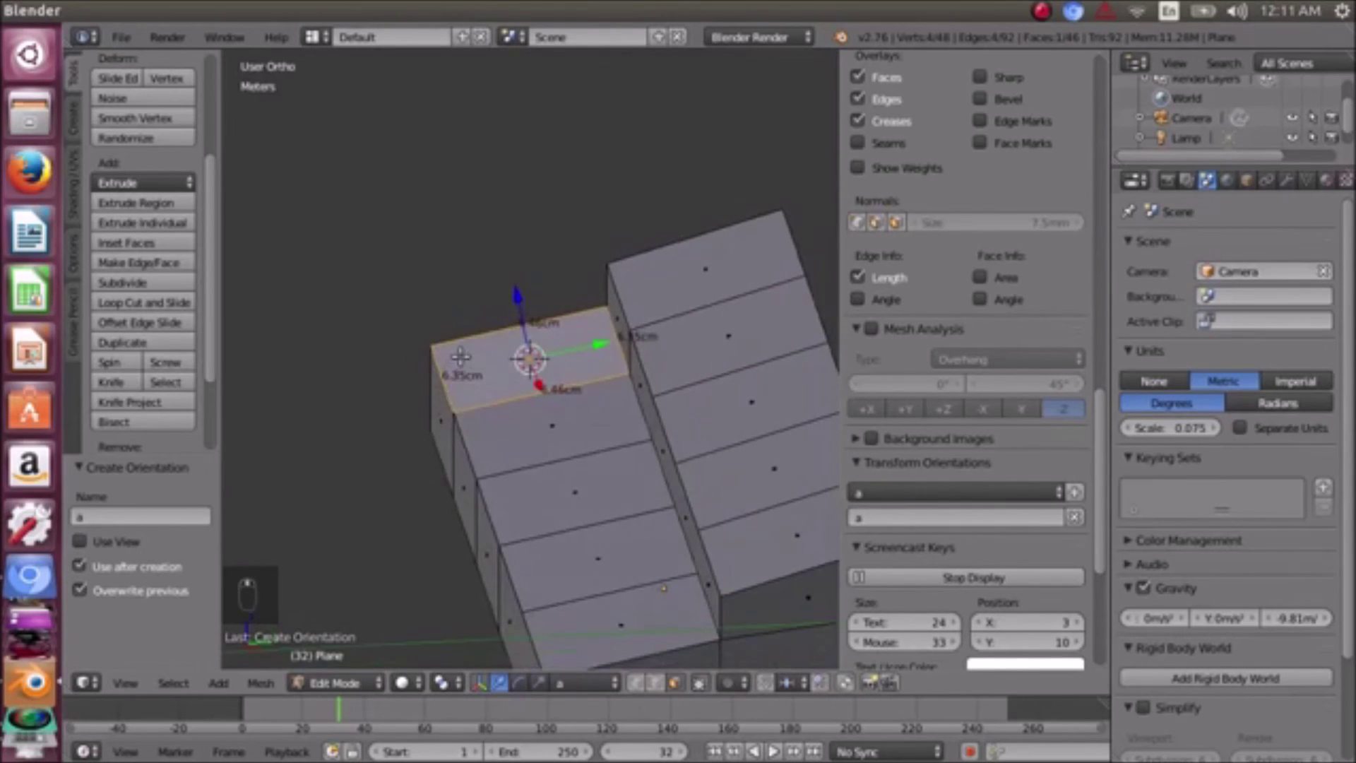
scroll(455, 362, up, 7)
scroll(502, 387, down, 2)
middle_drag(501, 387, 572, 388)
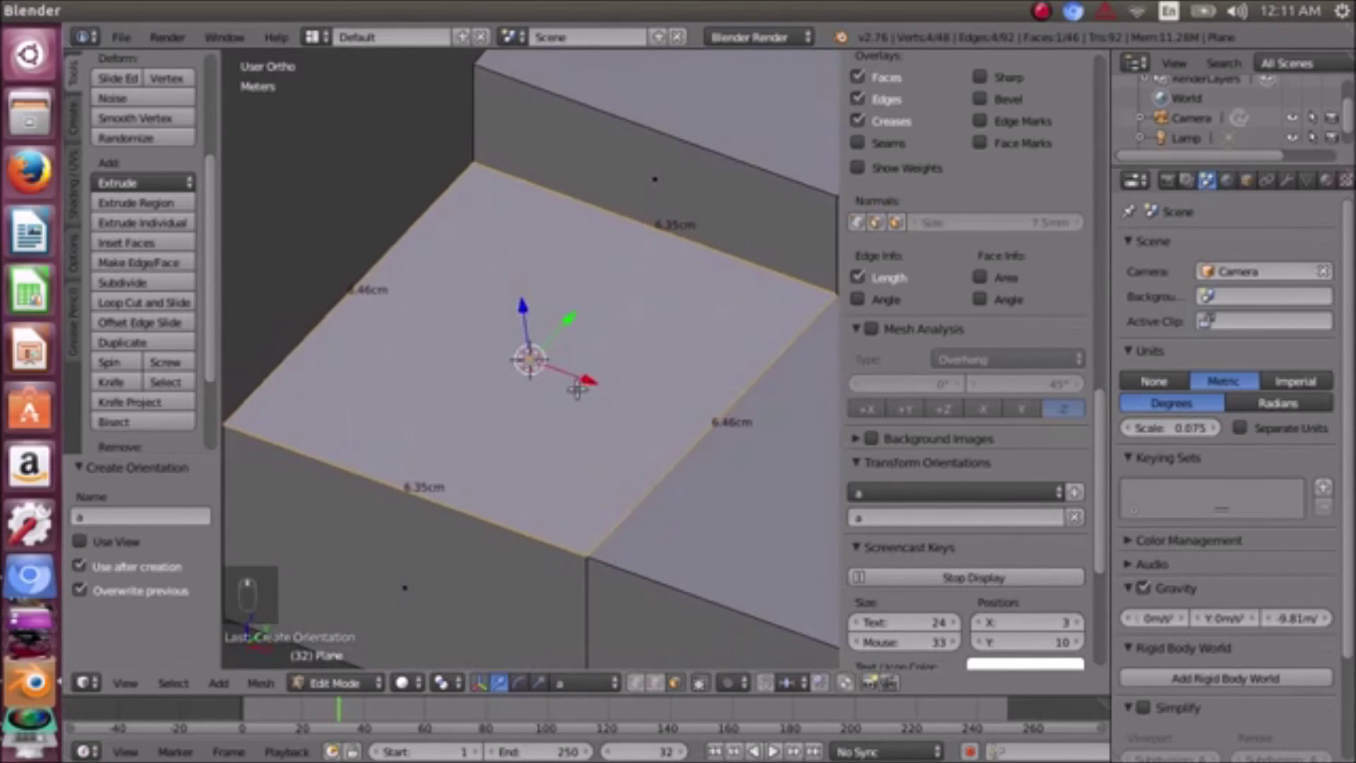
click(480, 692)
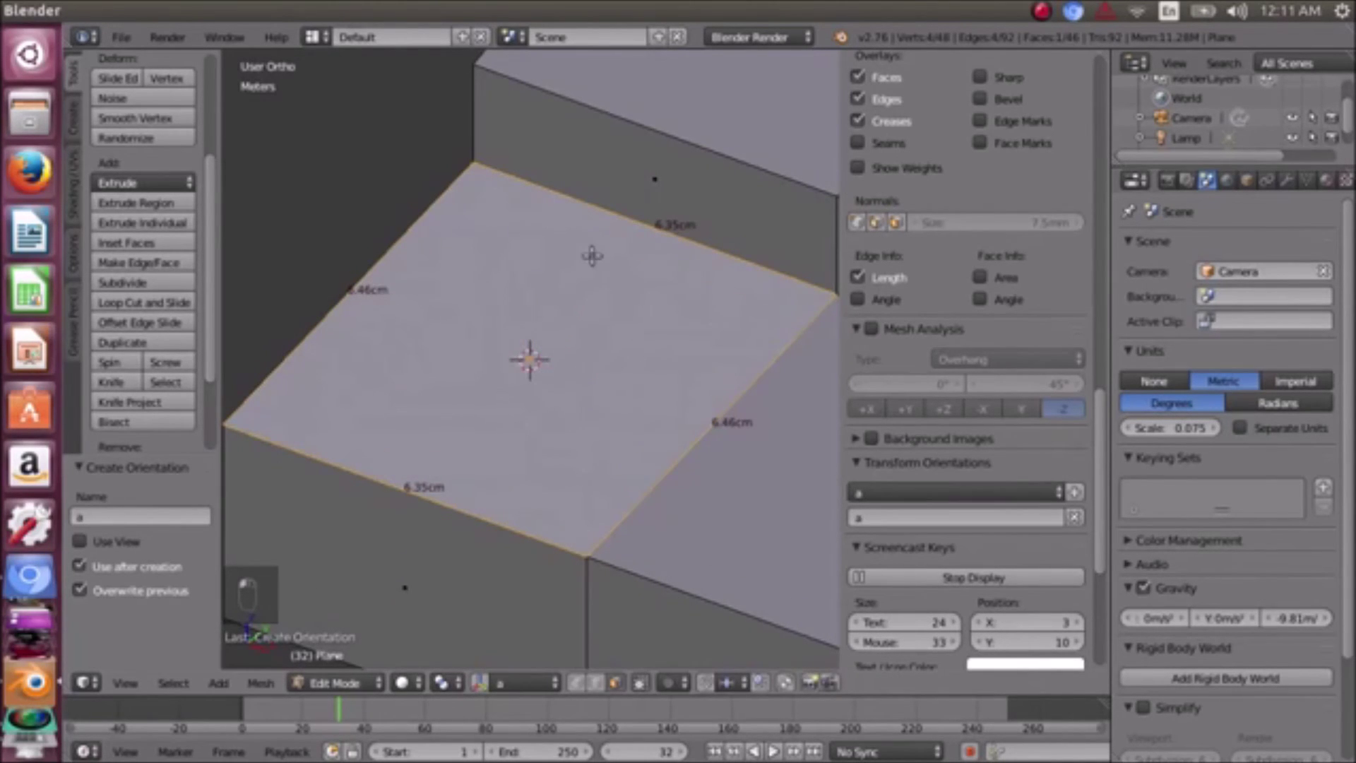
- Inspect the selected sloped face from several angles, briefly displaying the manipulator to recheck orientation "a"
scroll(555, 305, down, 4)
middle_drag(537, 416, 642, 464)
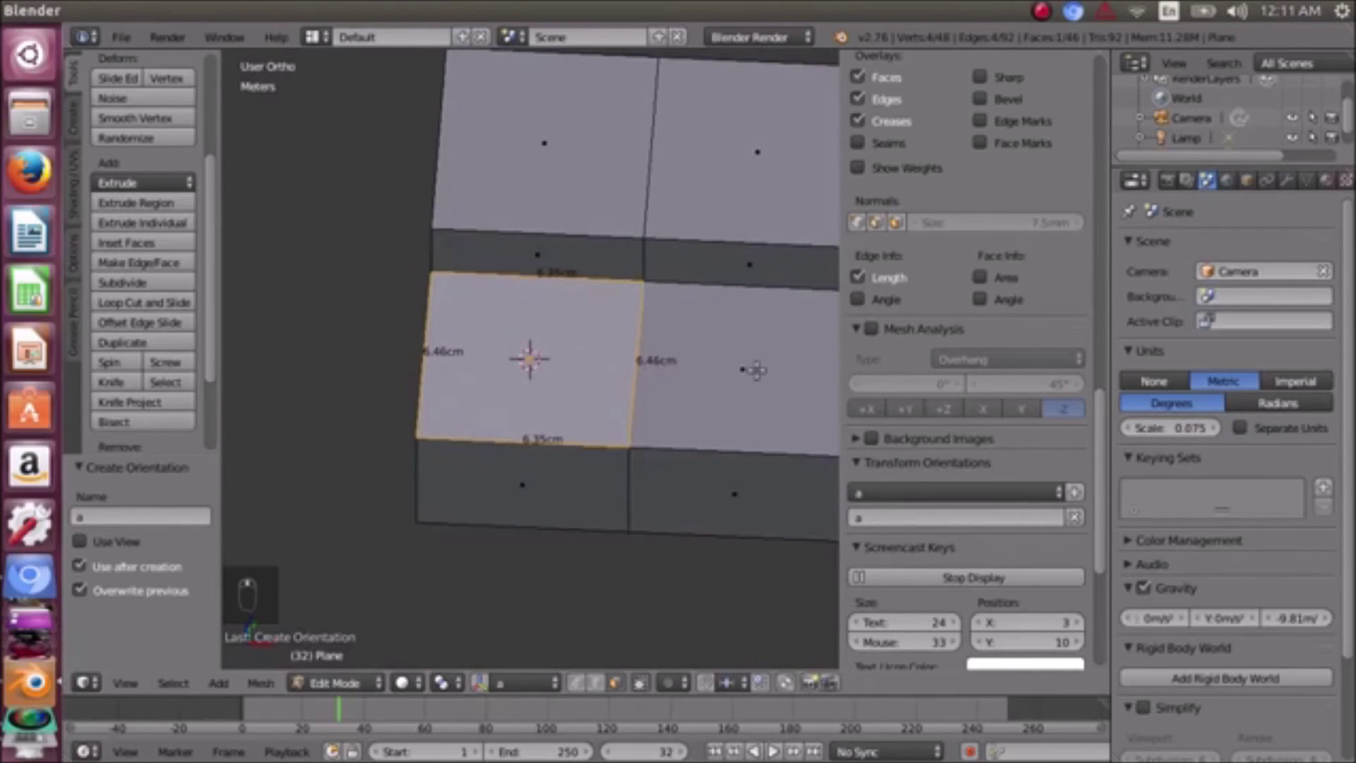
middle_drag(690, 360, 621, 353)
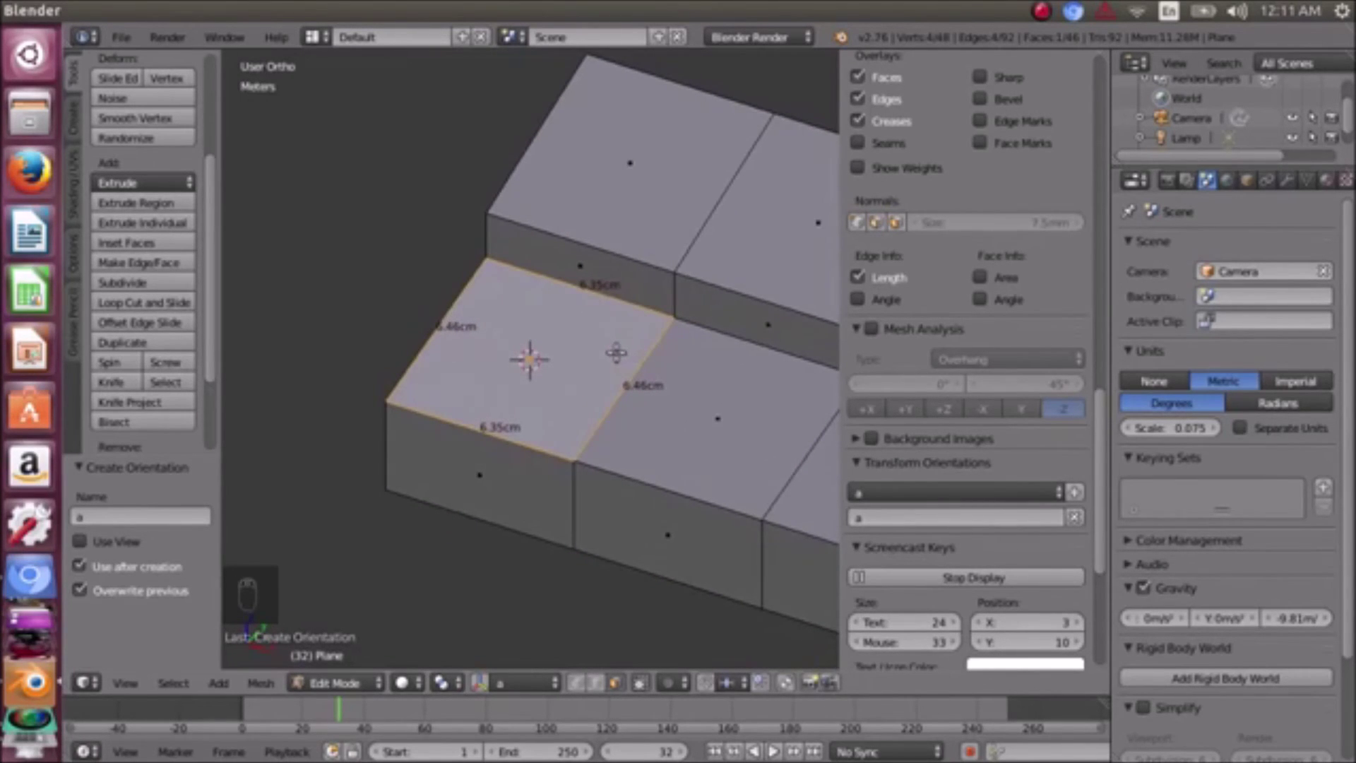
middle_drag(611, 353, 653, 380)
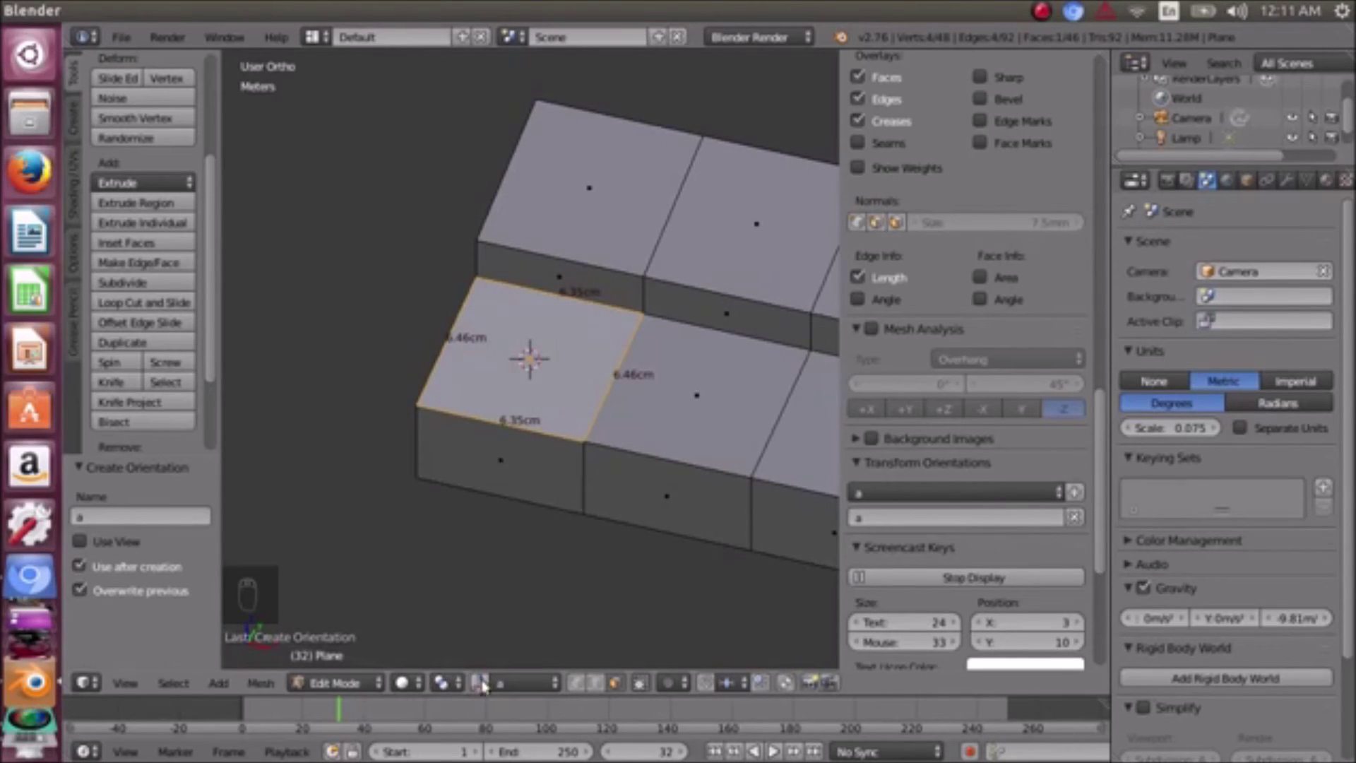
click(480, 682)
middle_drag(567, 514, 541, 480)
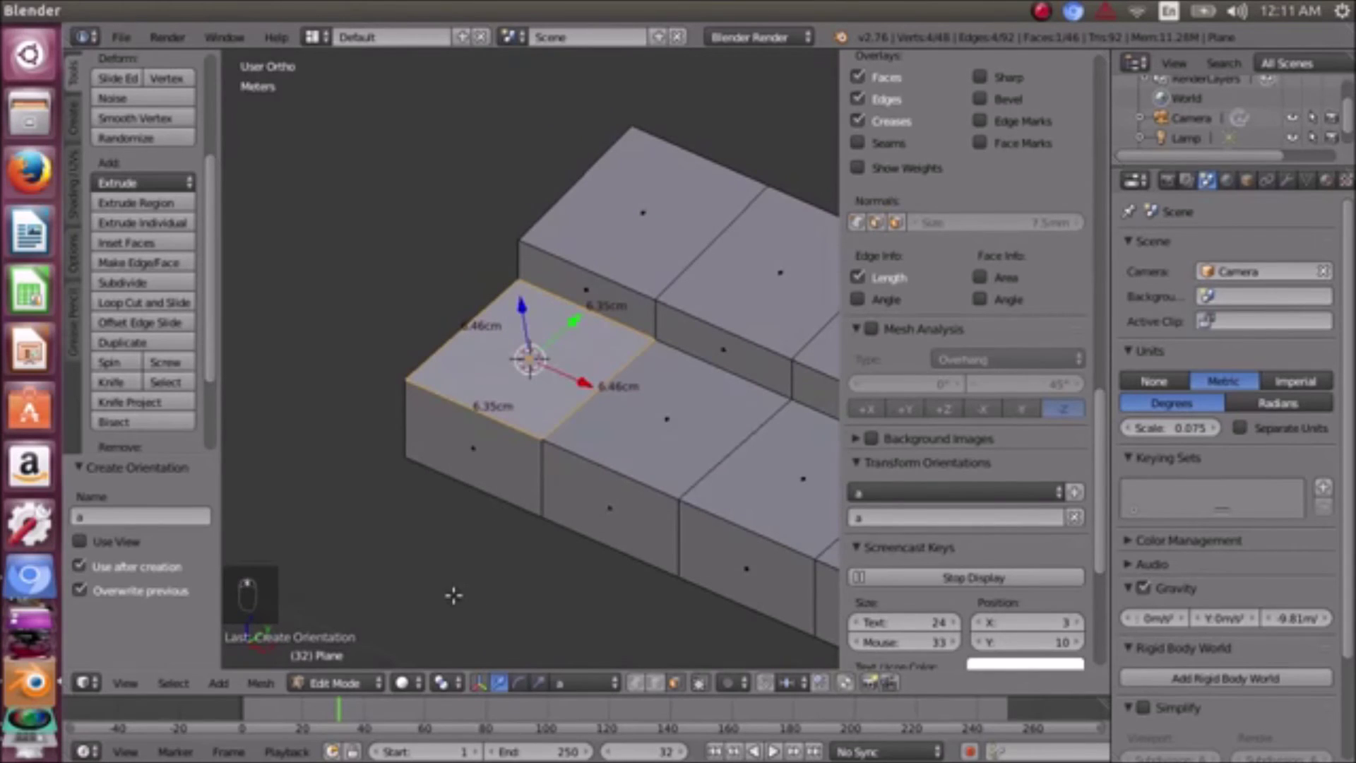
click(480, 688)
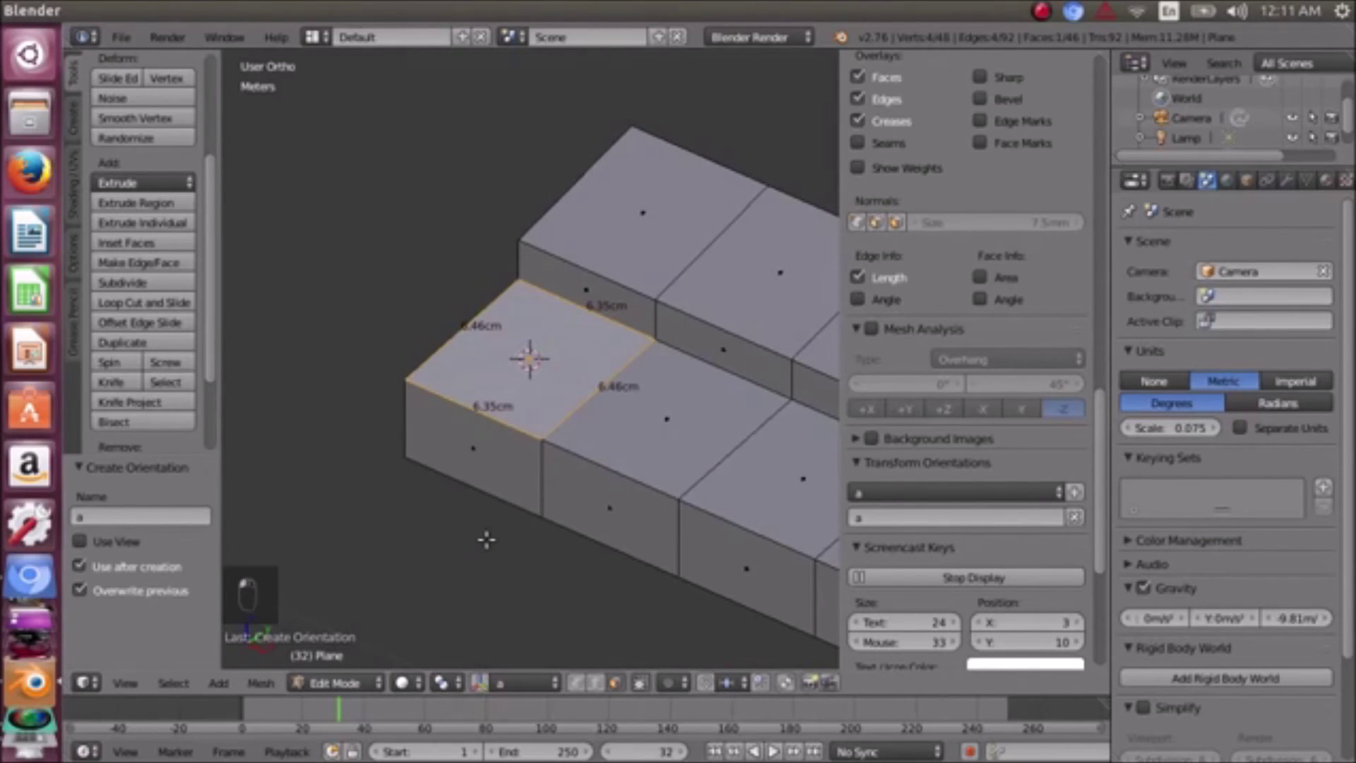
- Leave mesh editing by selecting the camera and add a Bezier circle at the 3D cursor on the lower sloped face
click(1193, 118)
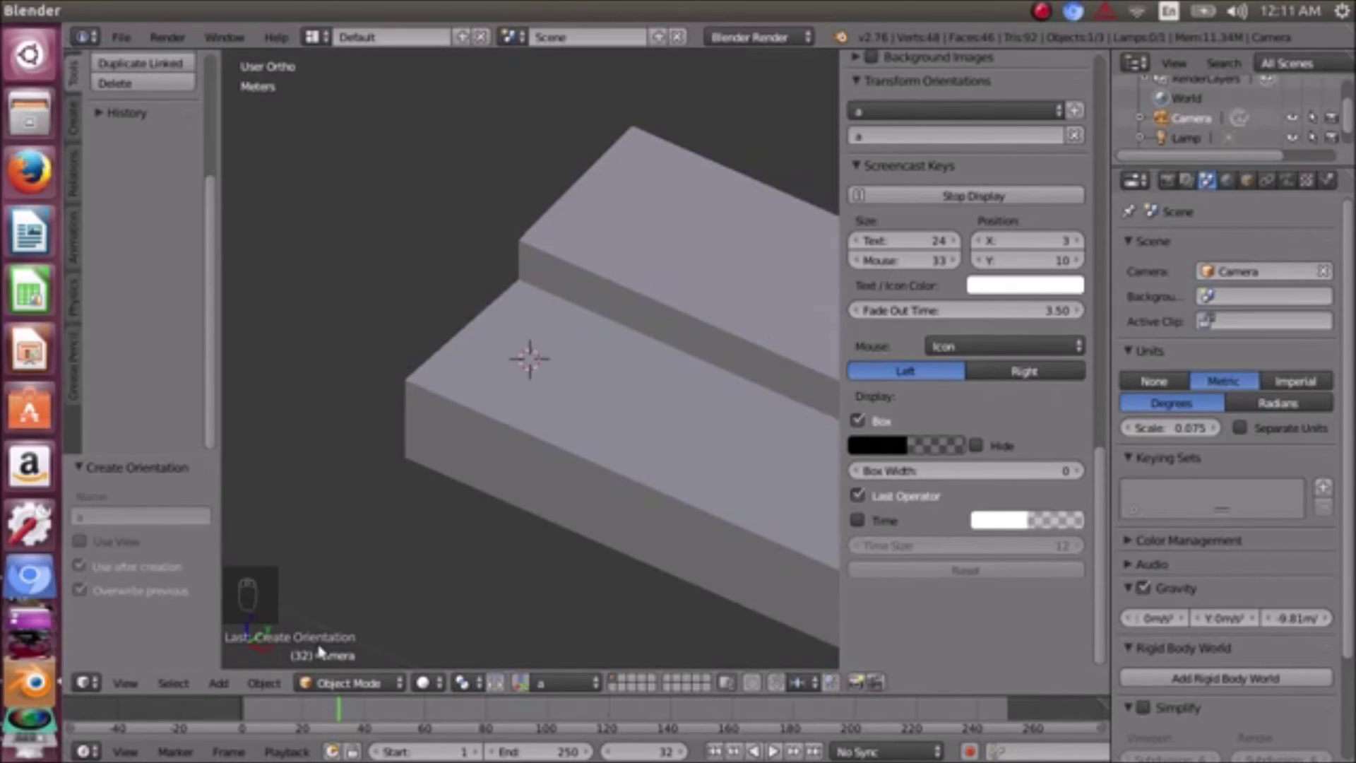
click(216, 682)
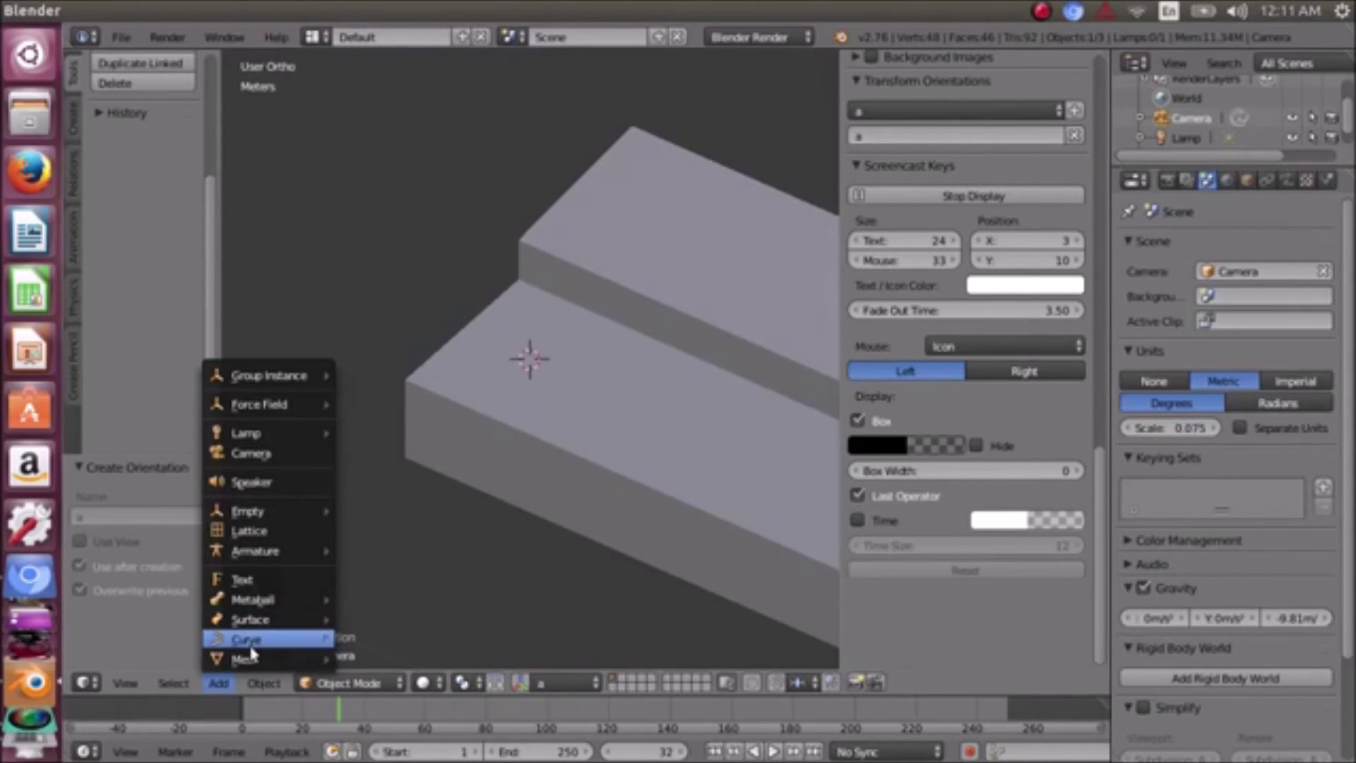
mouse_move(255, 639)
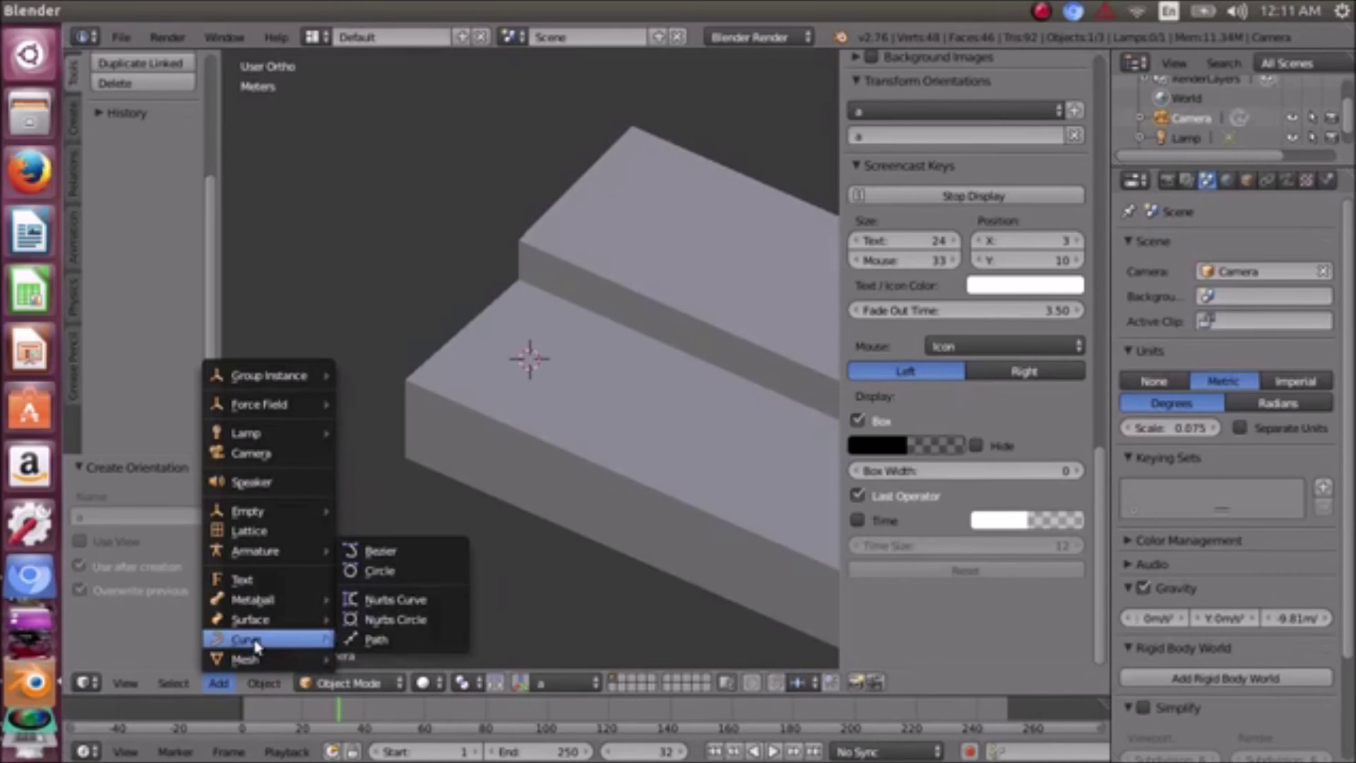
click(399, 574)
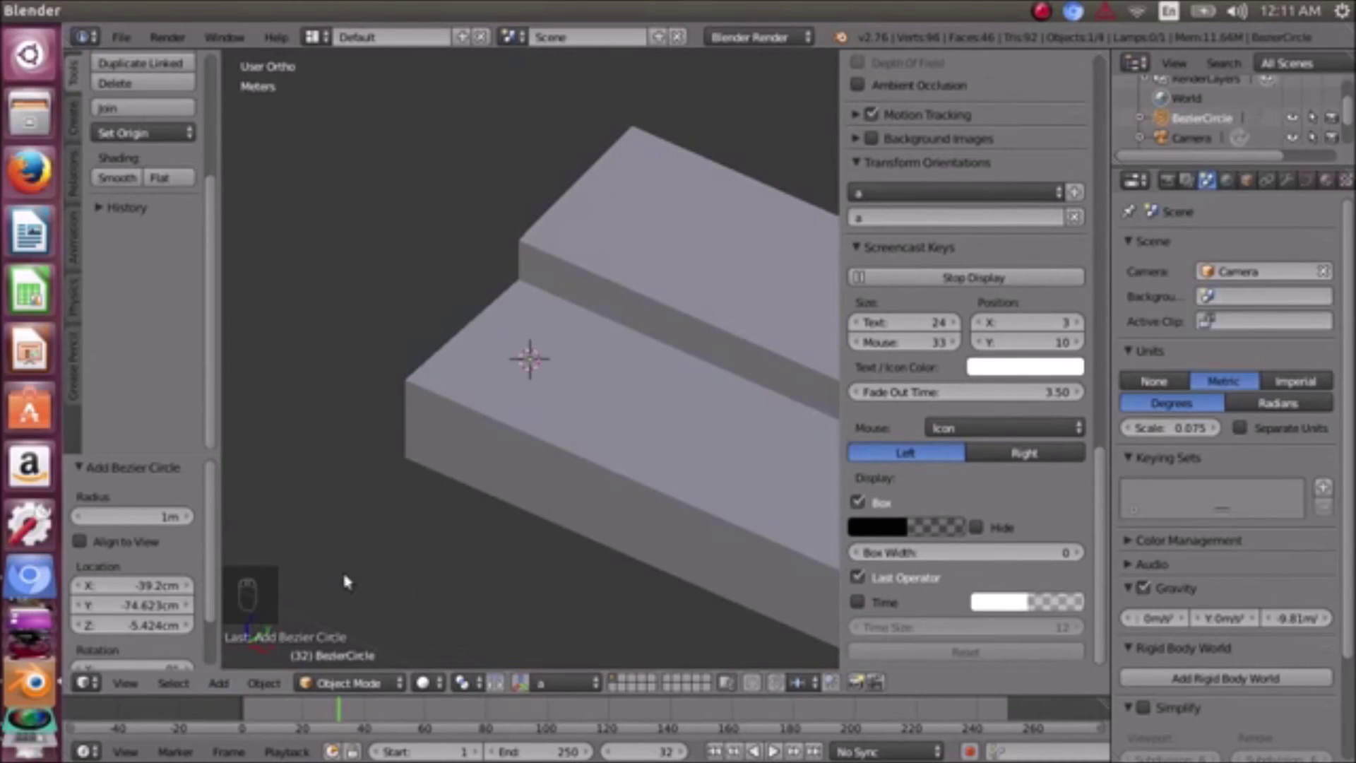
- Set the new Bezier circle's radius to 9.755 mm and check its size on the face
click(158, 518)
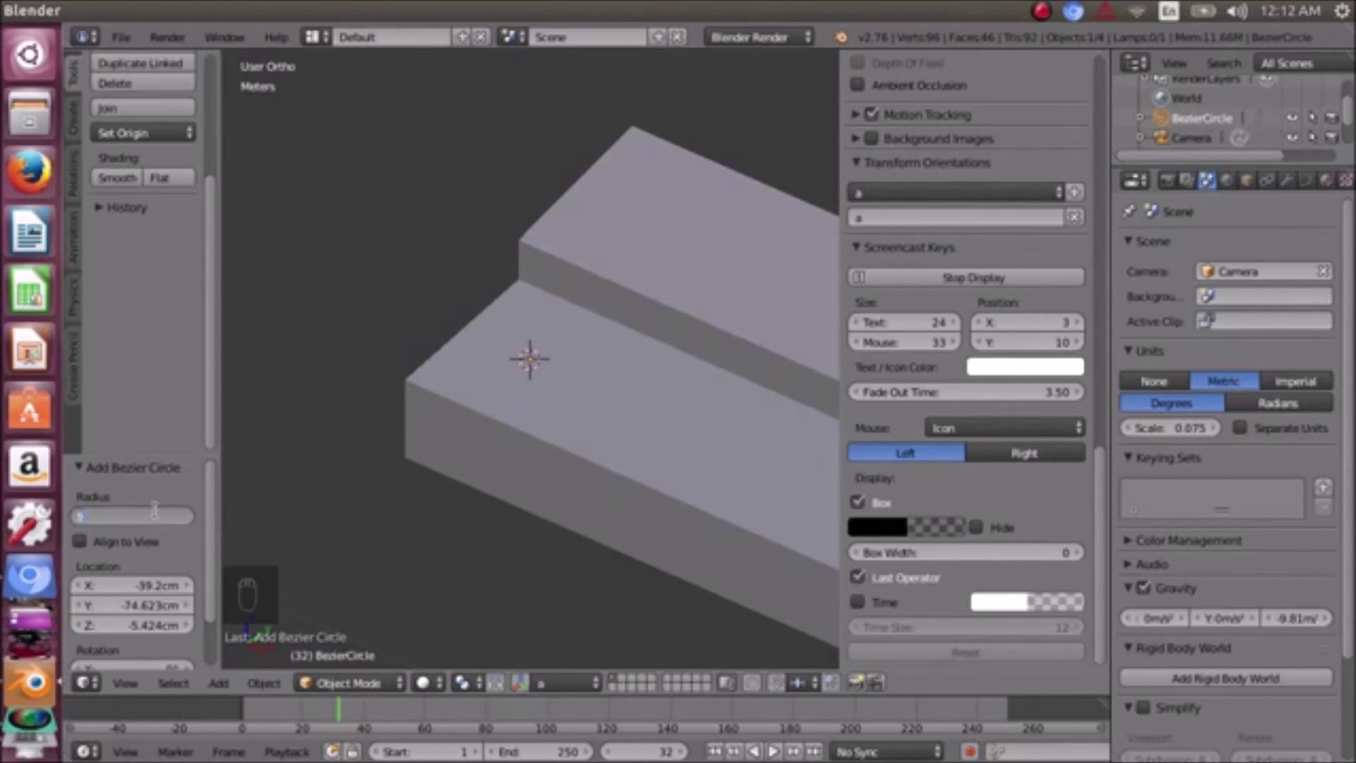
text(0.755)
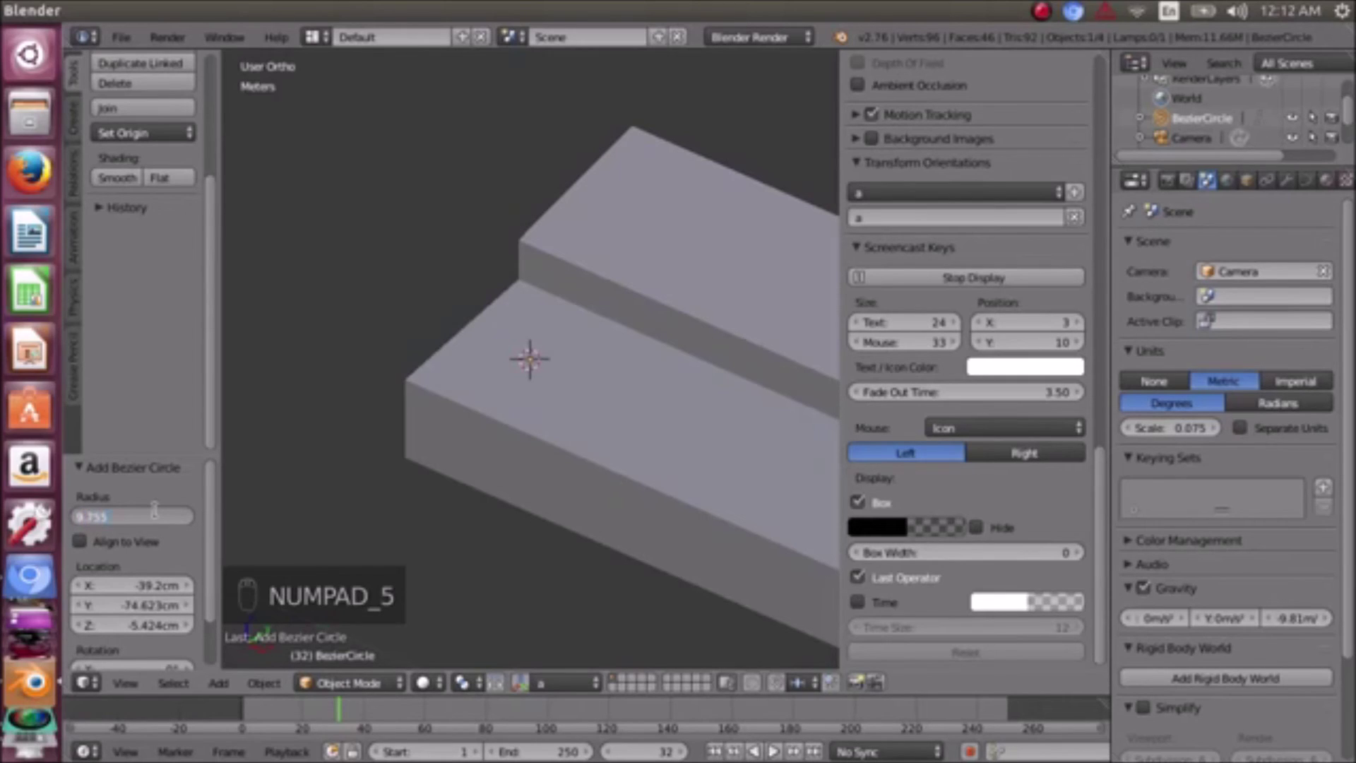
text(mm)
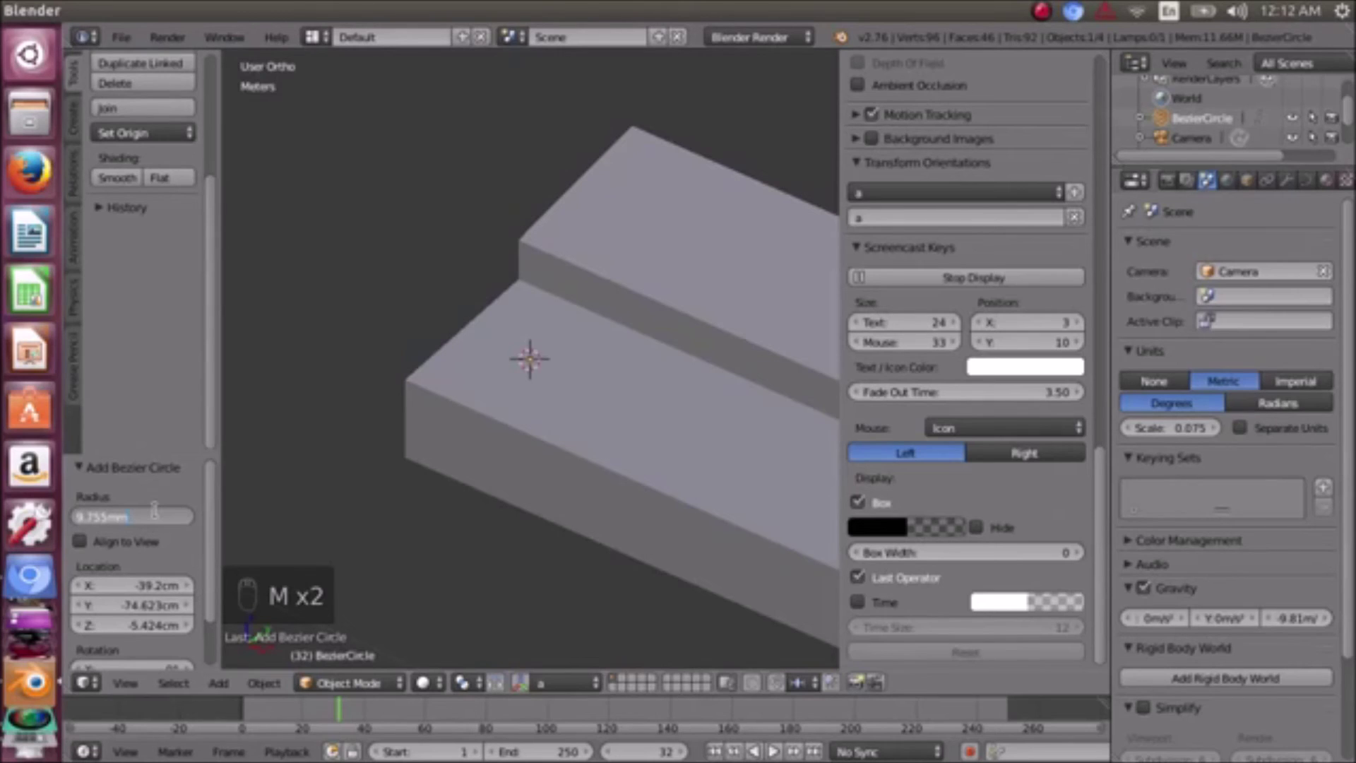
key(Return)
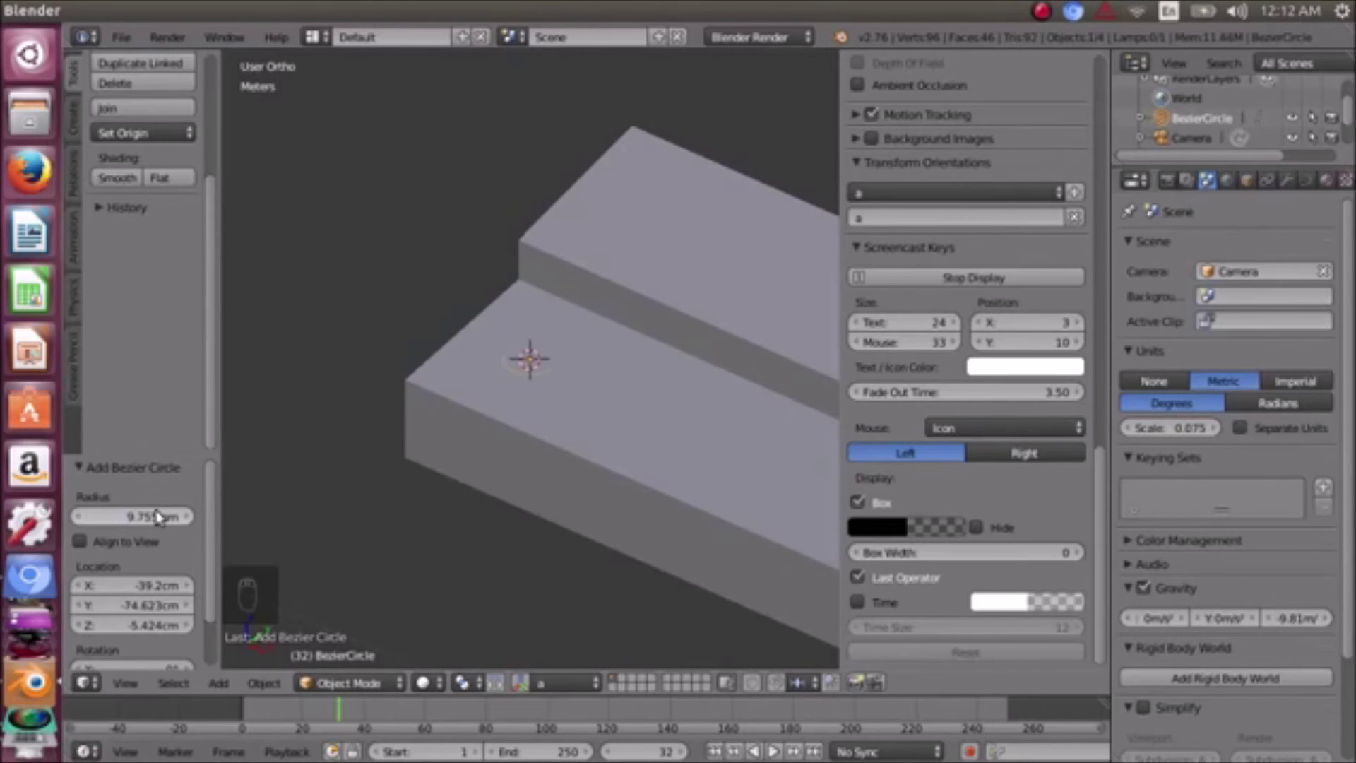
scroll(569, 367, up, 5)
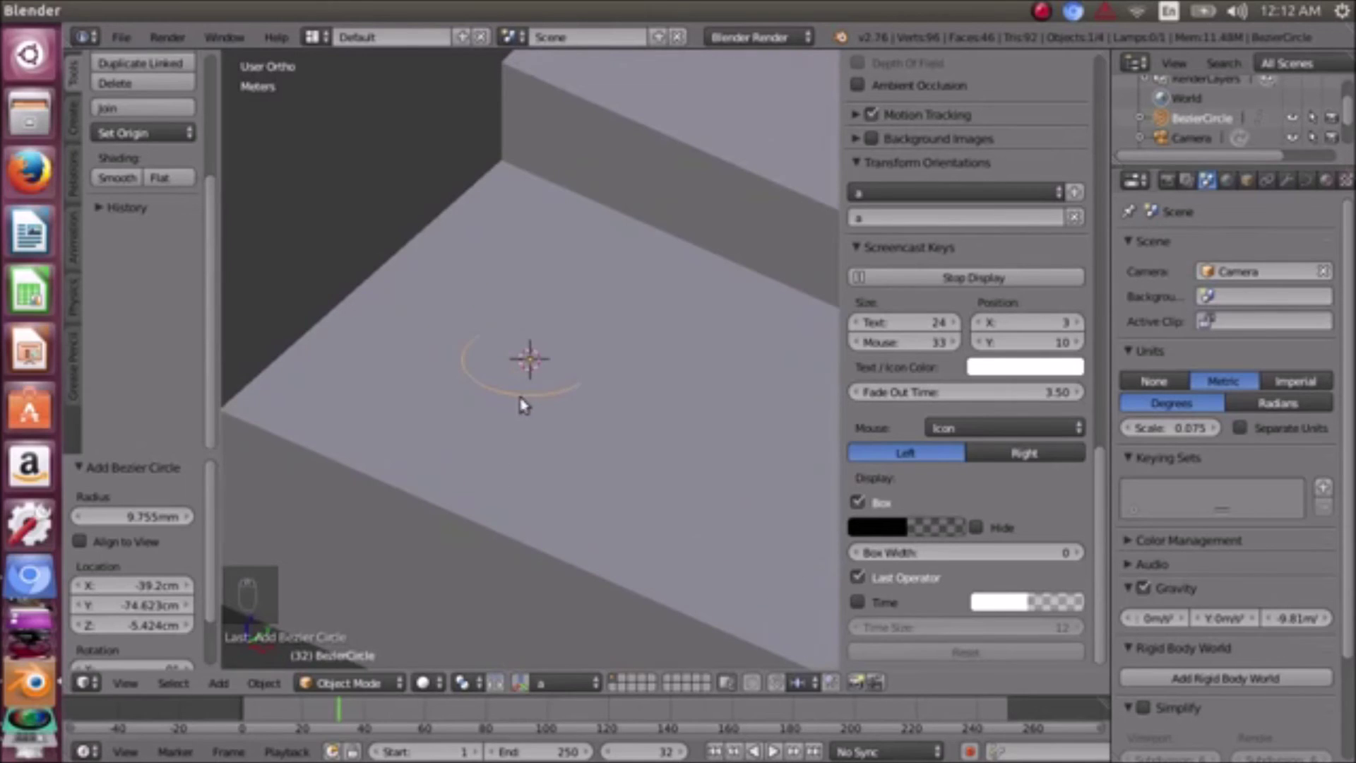
- Switch to the Calculator, clear the old result and divide 9.755 by 2
mouse_move(31, 749)
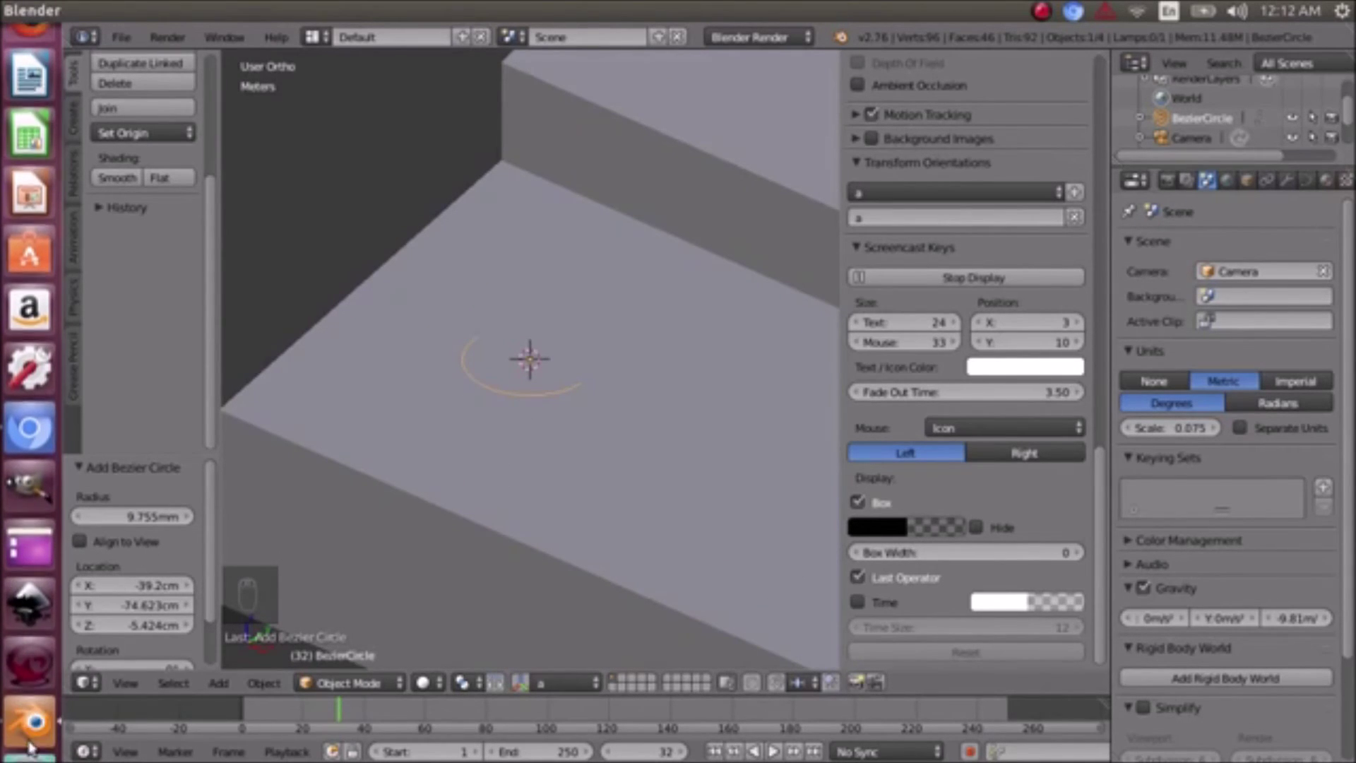
click(28, 428)
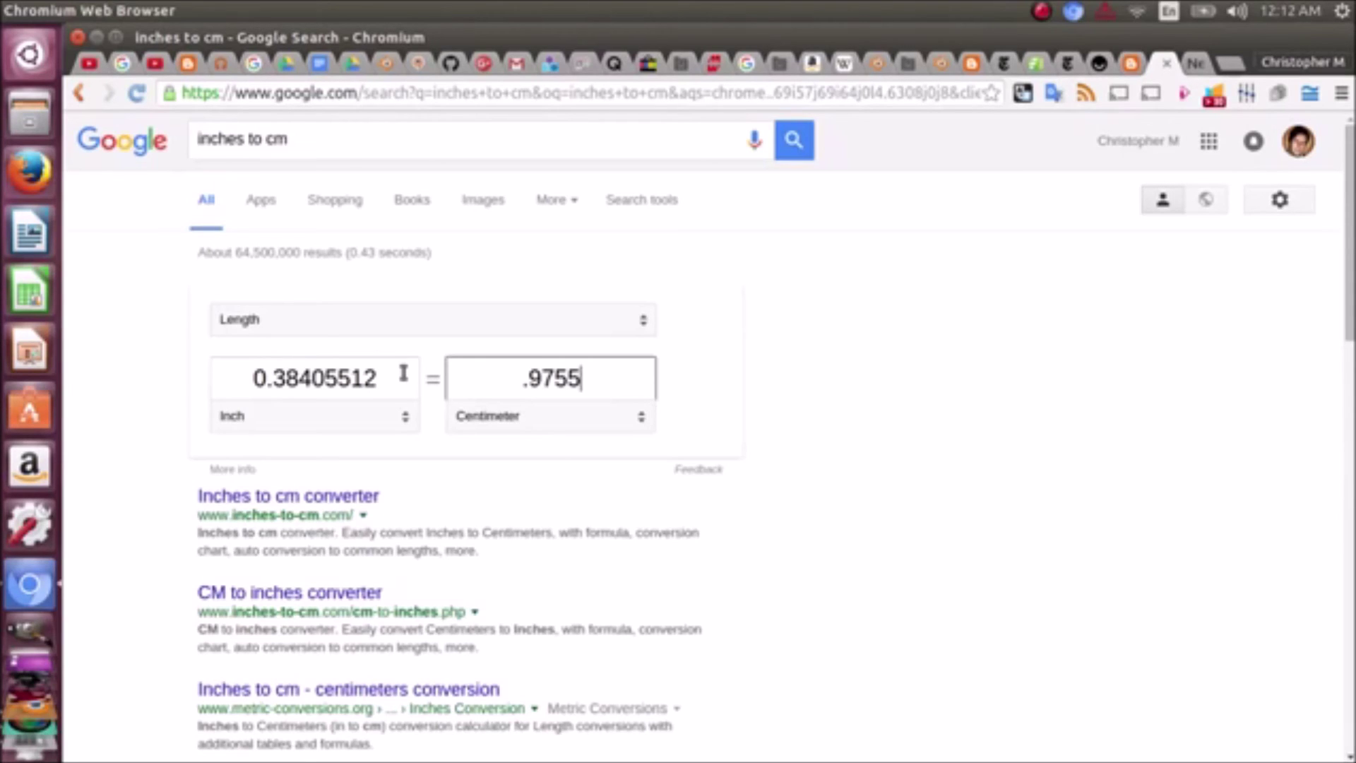
scroll(30, 671, down, 5)
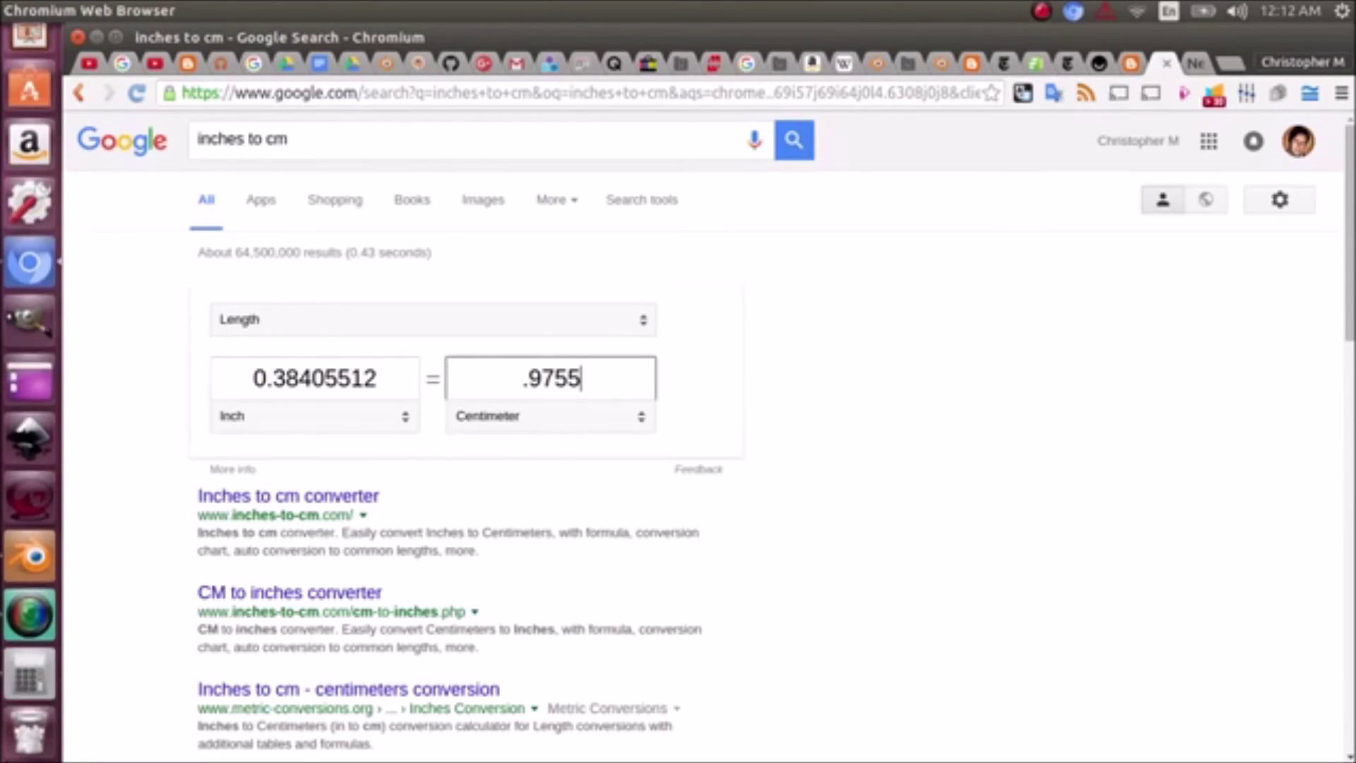
click(30, 673)
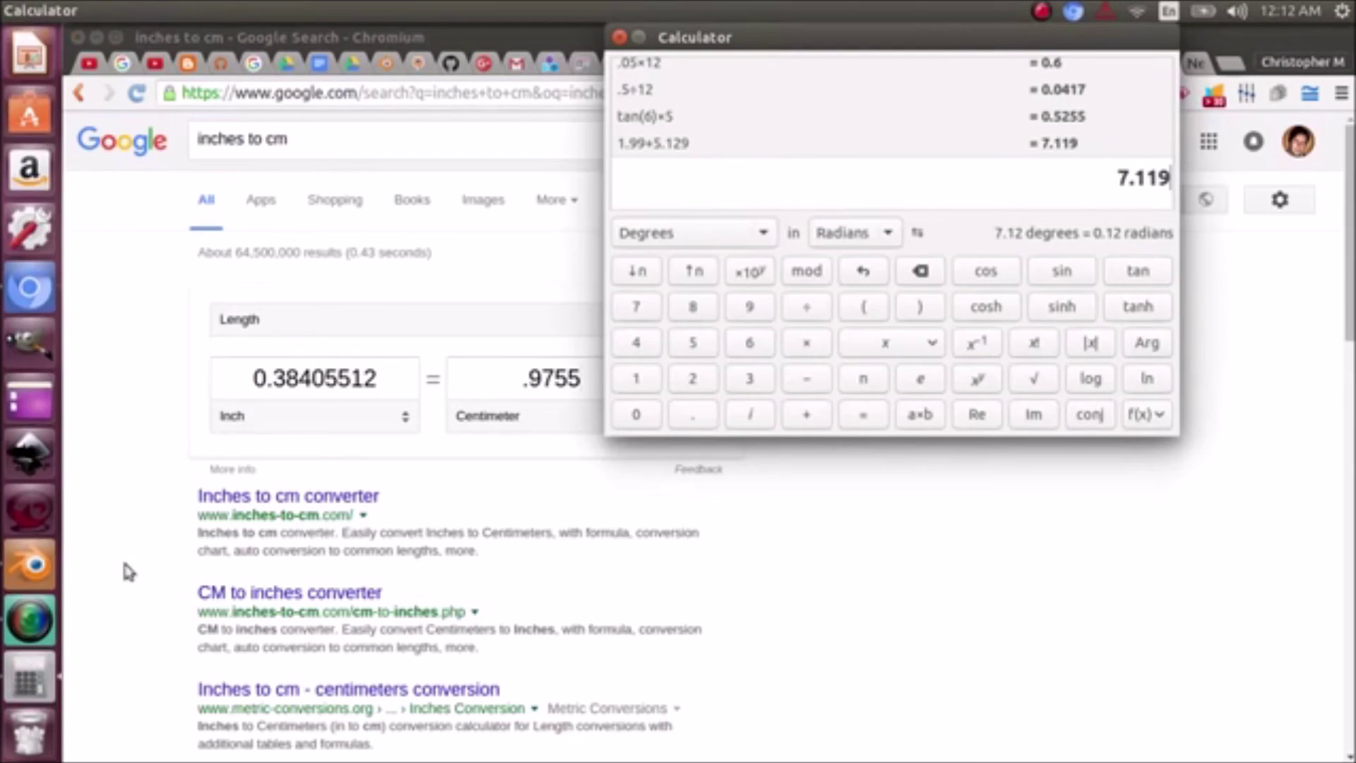
click(920, 274)
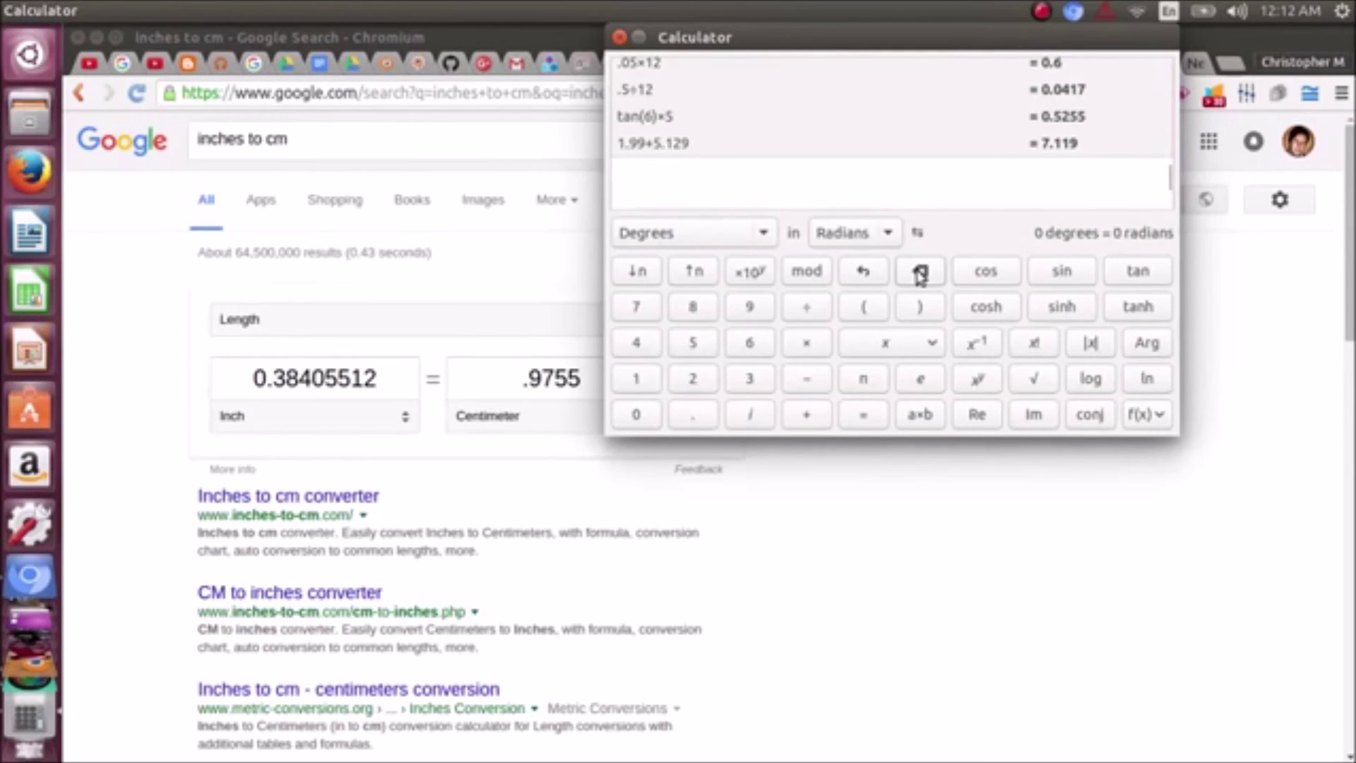
text(9.755)
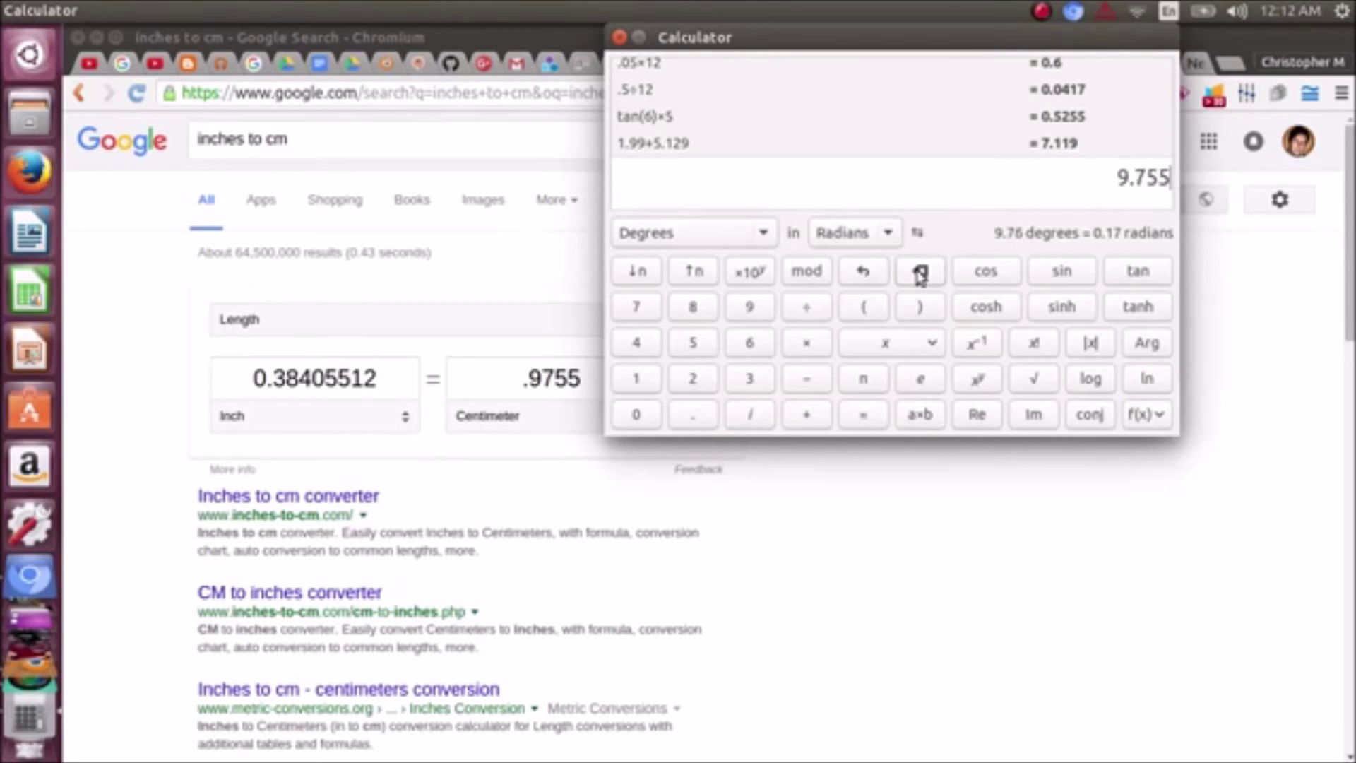
text(/)
text(2)
key(Return)
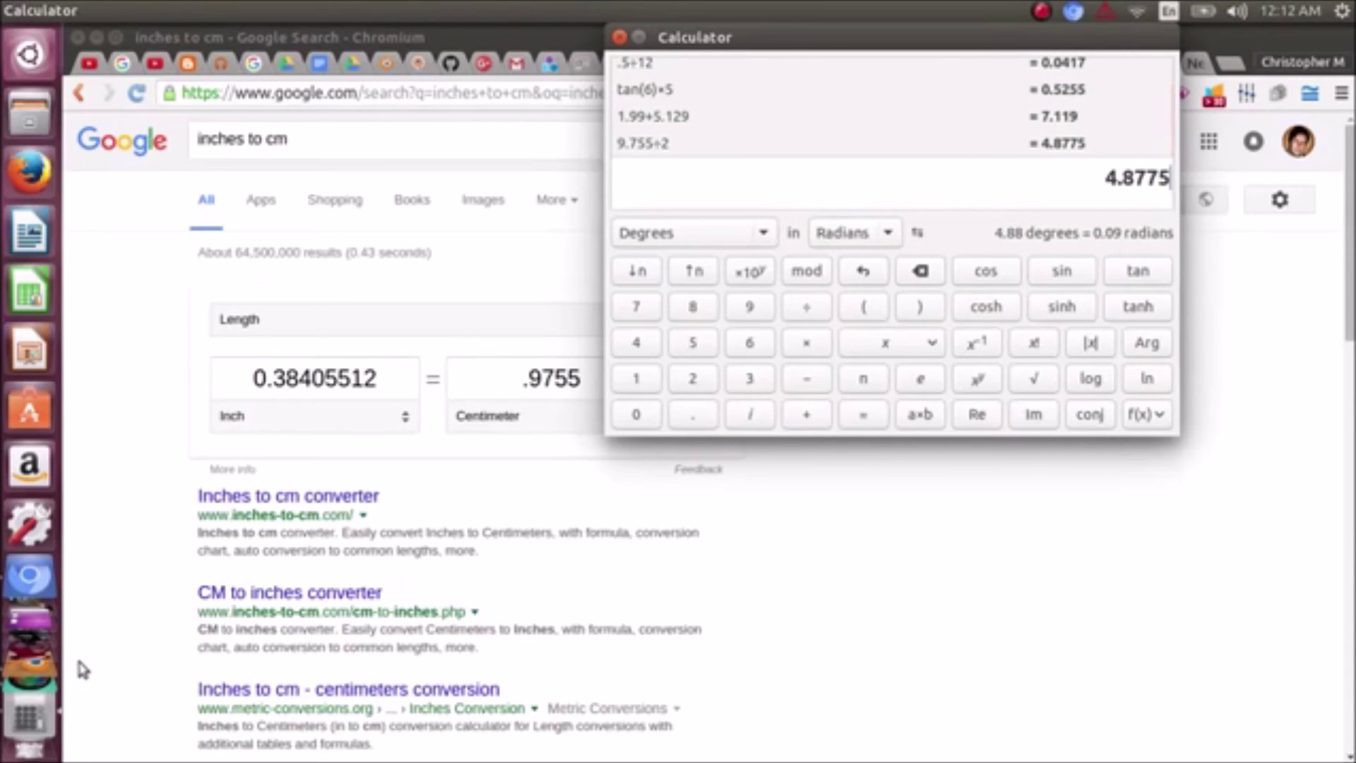
- Copy the result 4.8775 from the Calculator and set the Bezier circle's radius in Blender to 4.8775 mm
click(32, 628)
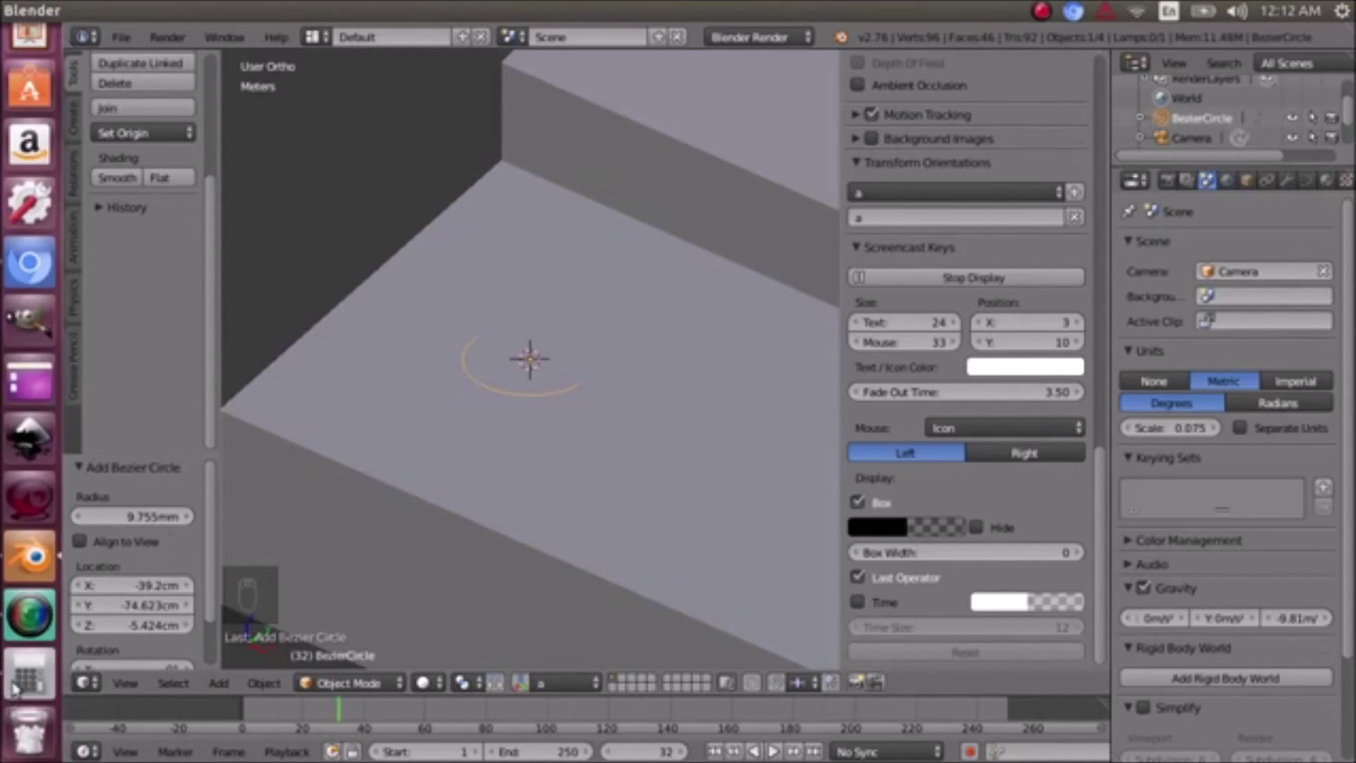
click(15, 686)
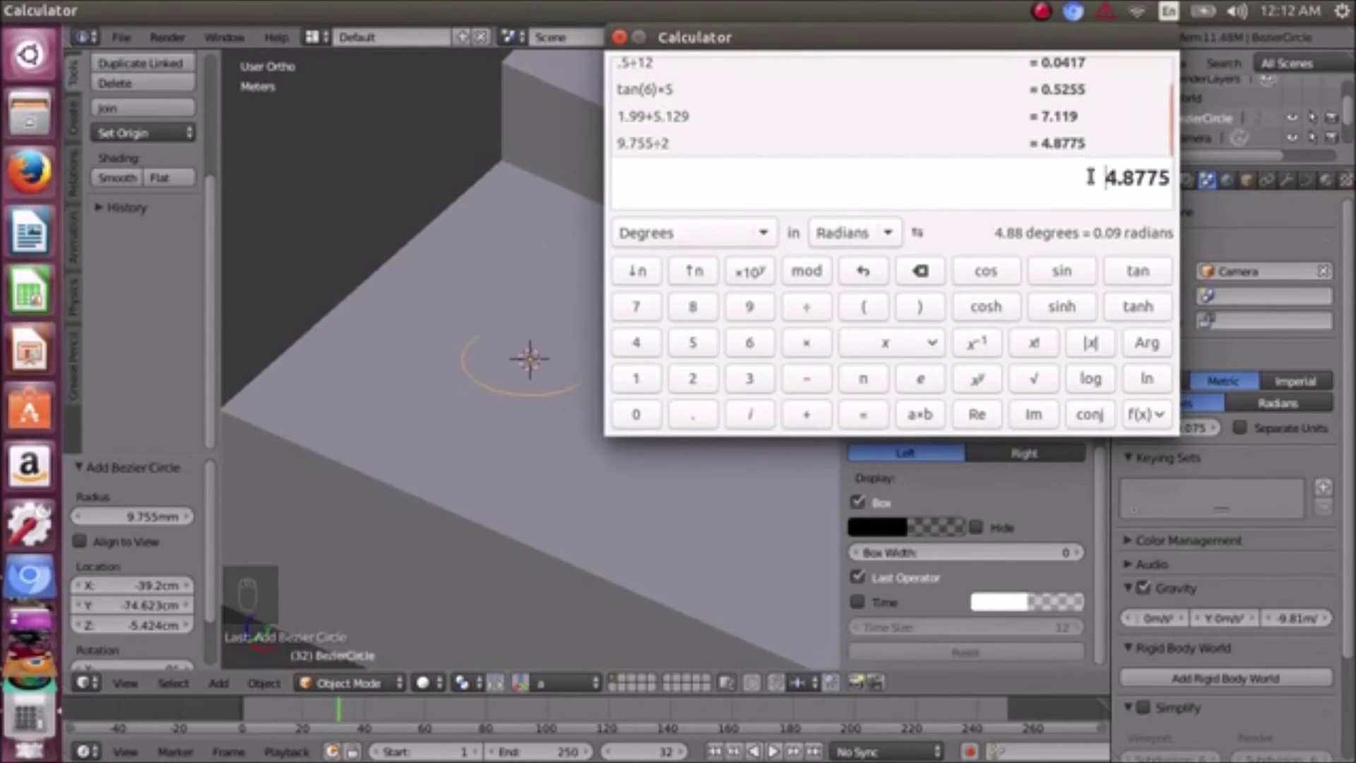
drag(1090, 176, 1173, 178)
key(ctrl+c)
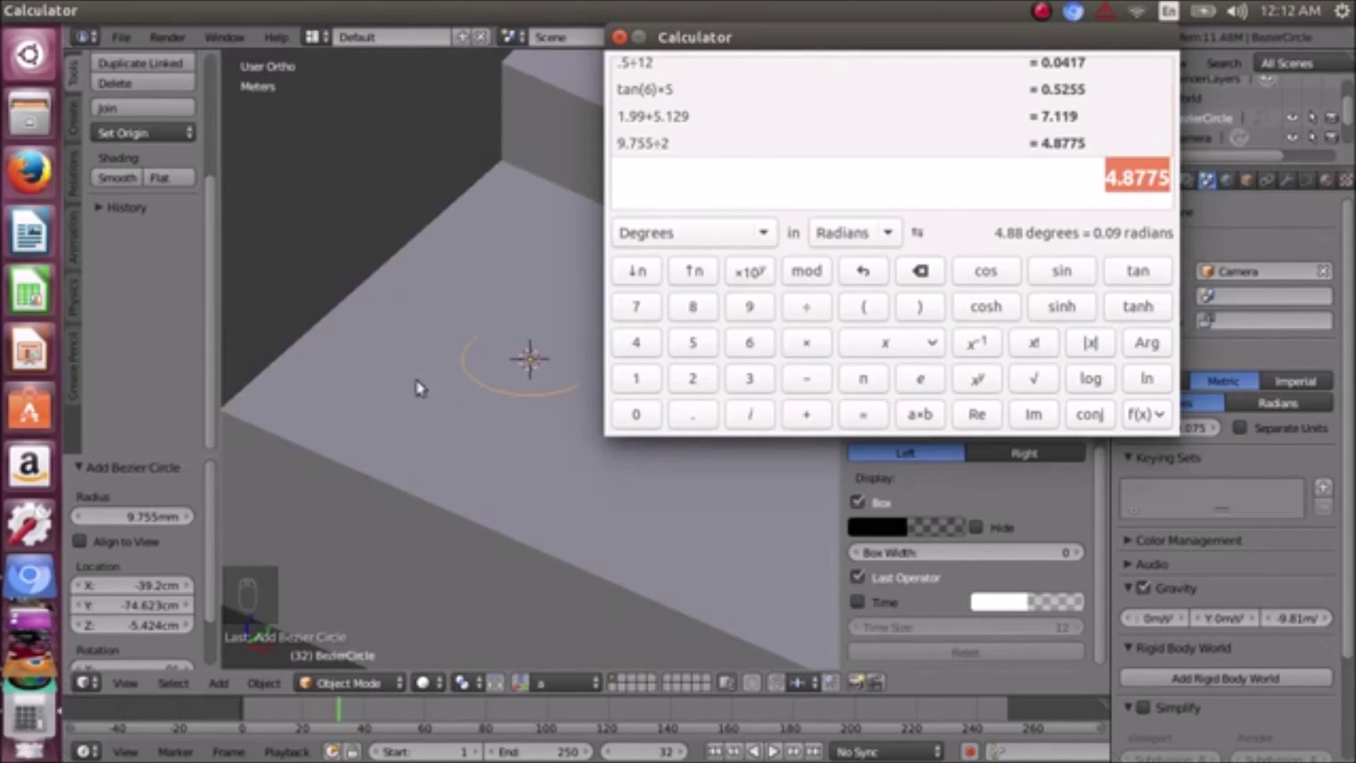
click(130, 516)
key(ctrl+v)
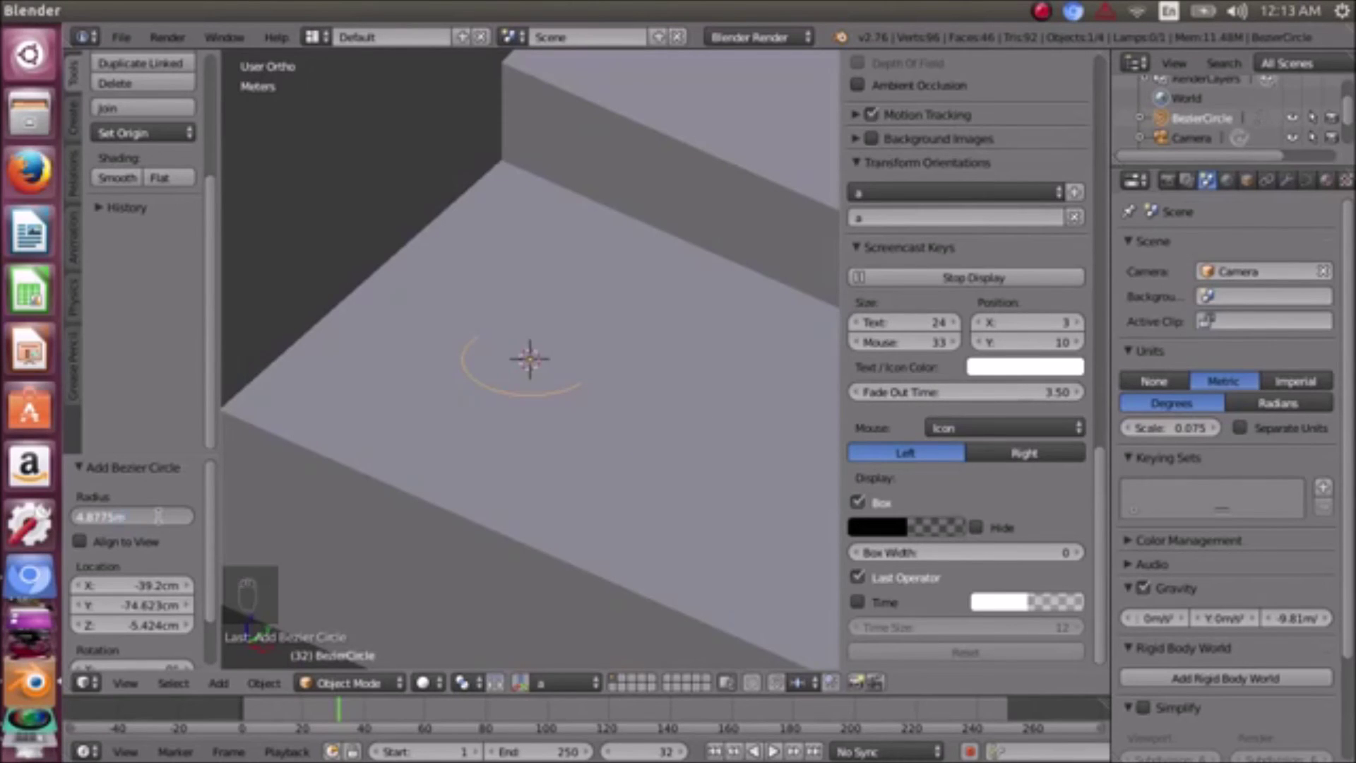
text(m)
key(Return)
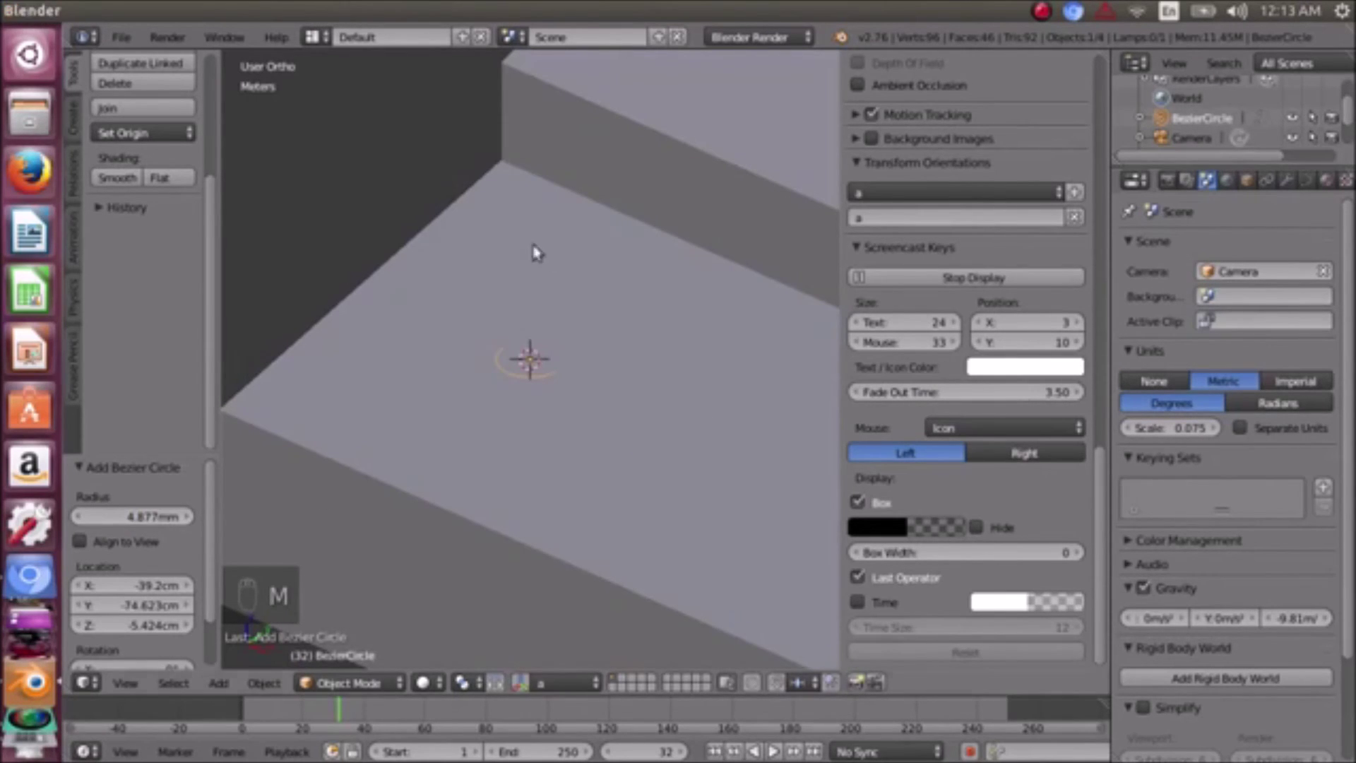
scroll(596, 299, down, 2)
middle_drag(596, 300, 516, 343)
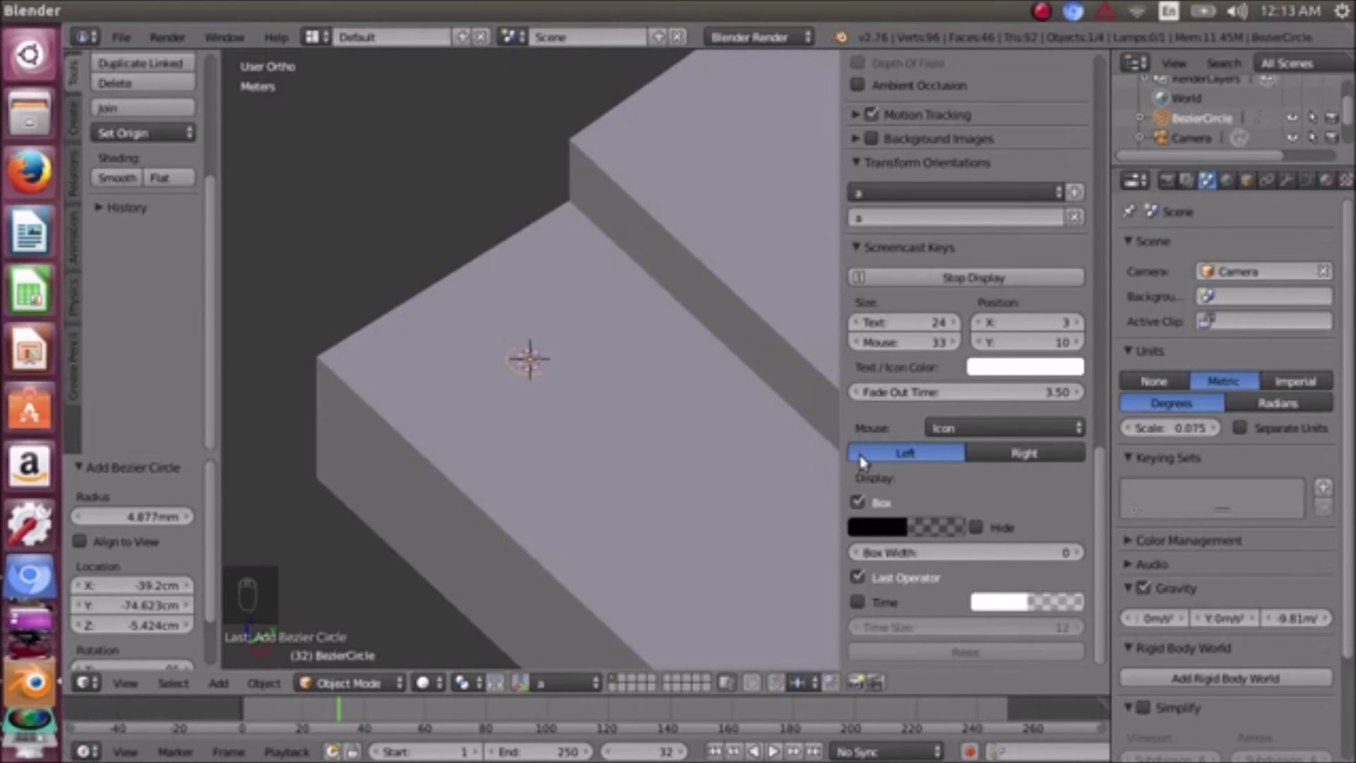
- Open the Bezier circle's curve settings and set its shape to 2D with Fill set to None
scroll(873, 481, up, 4)
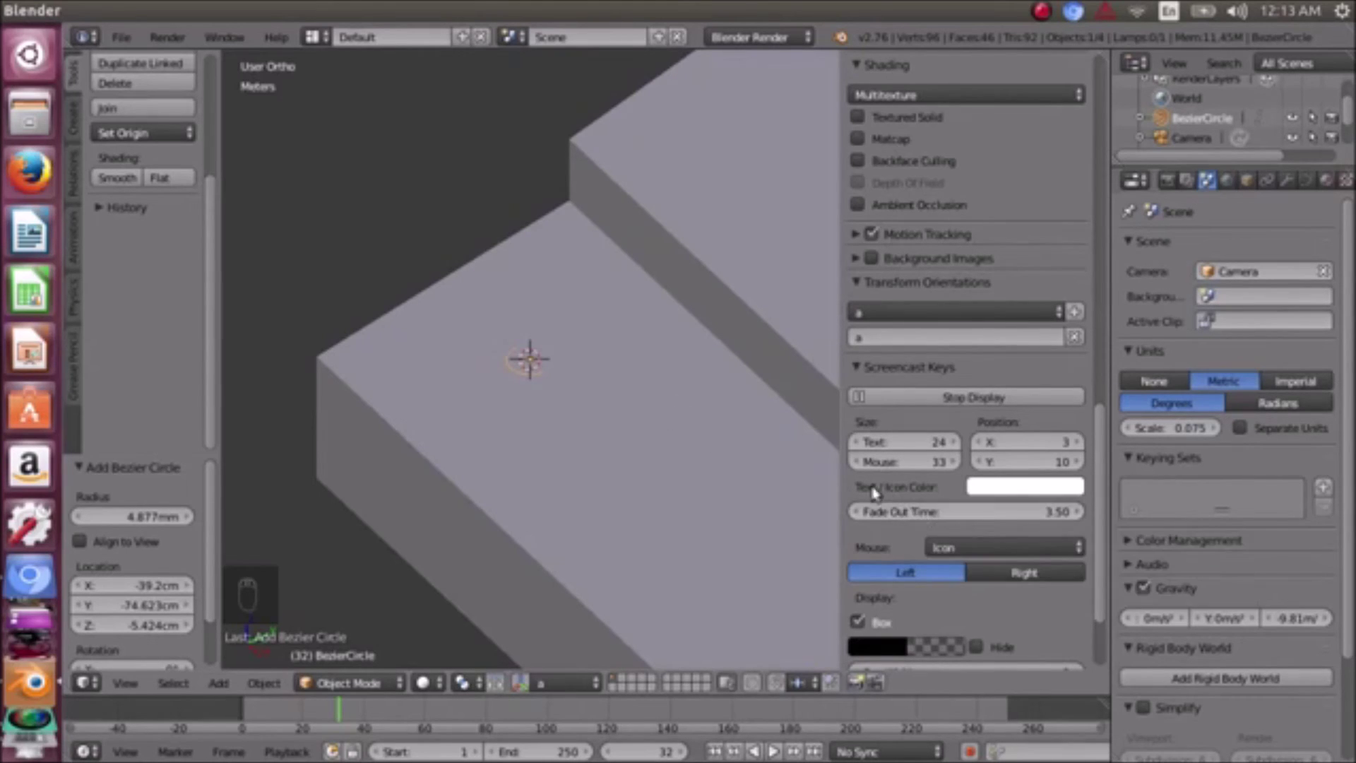
mouse_move(568, 374)
middle_down()
mouse_move(494, 380)
mouse_move(569, 385)
middle_up()
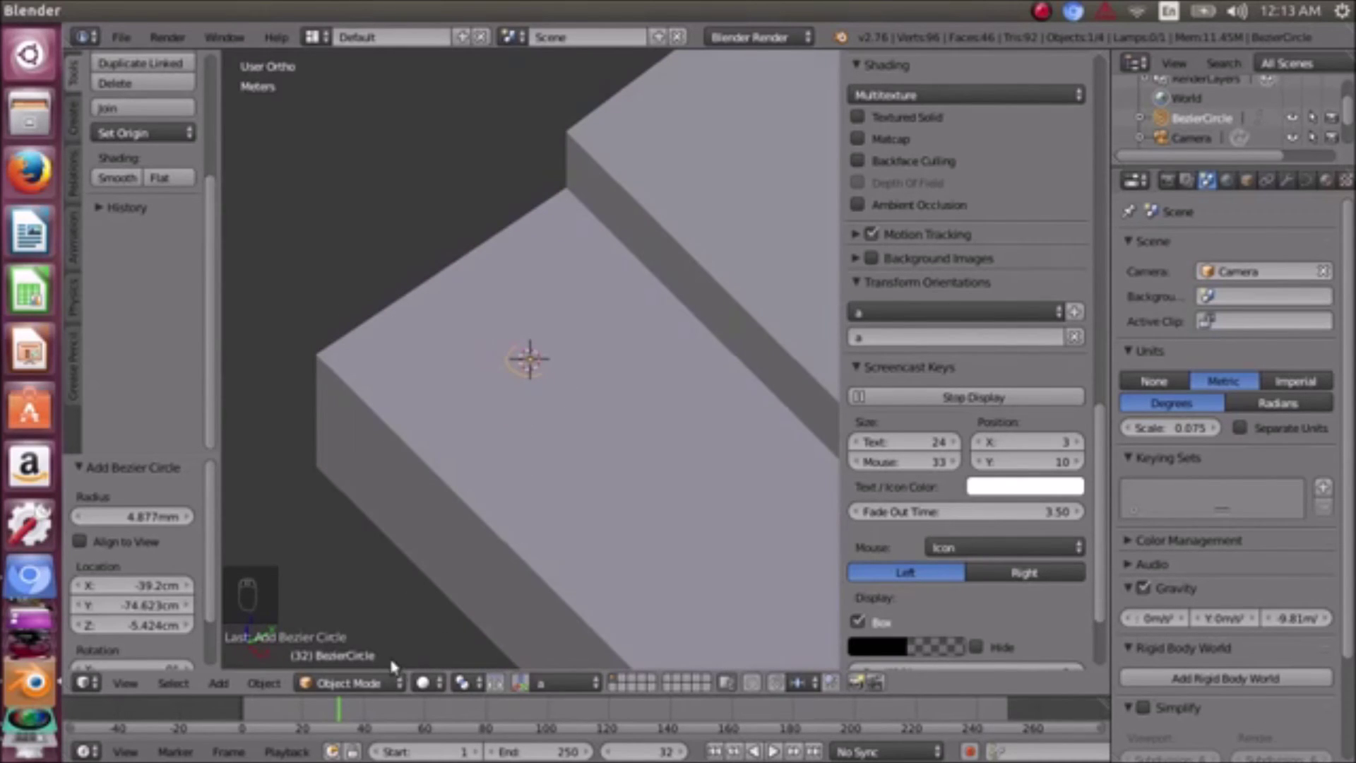
middle_drag(522, 447, 572, 413)
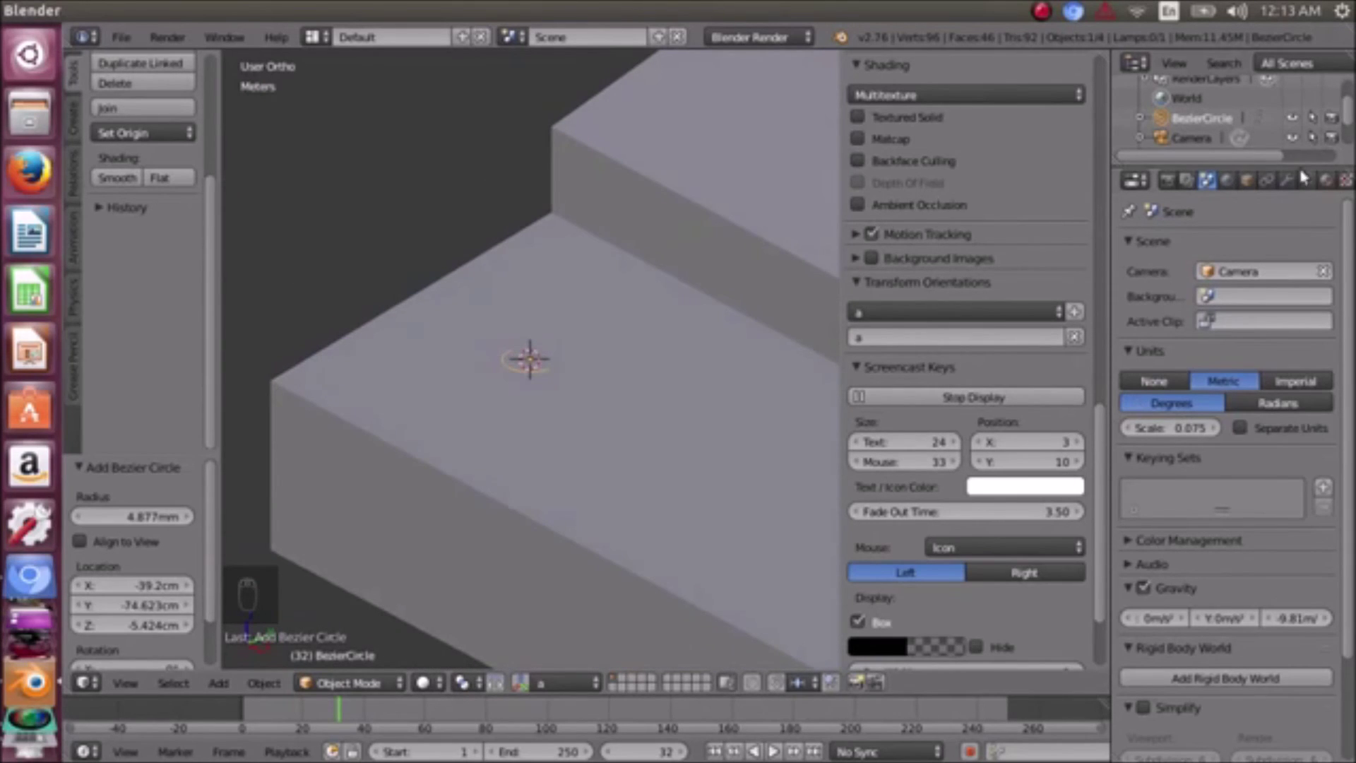
scroll(1264, 185, down, 2)
click(1266, 184)
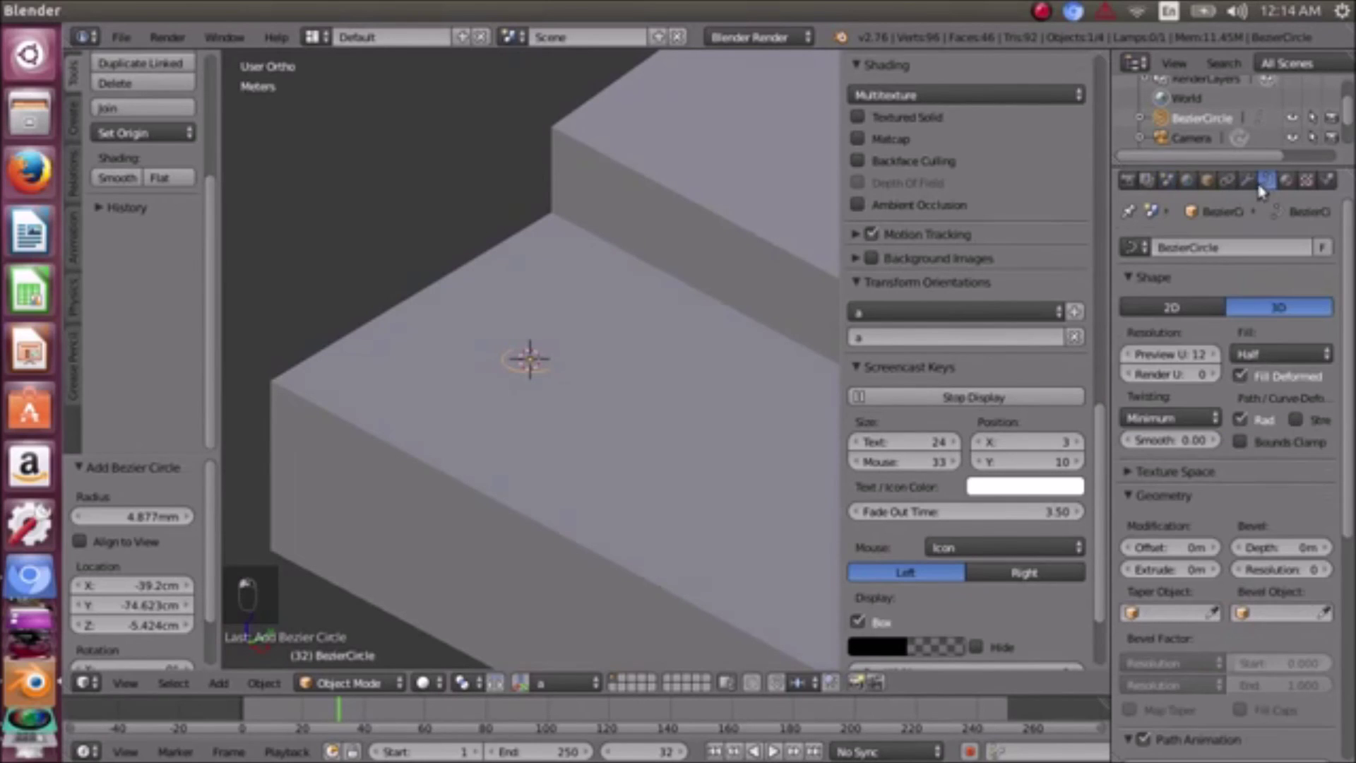
click(1203, 313)
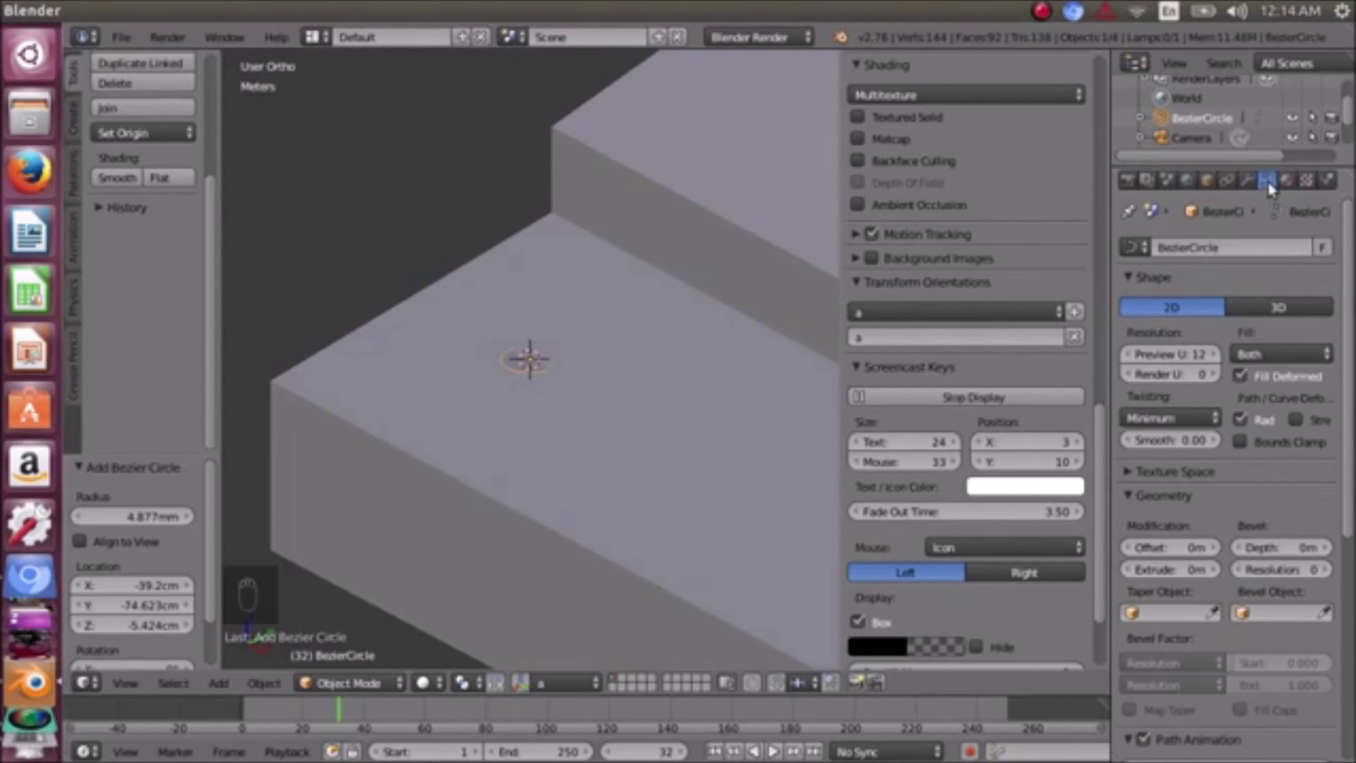
click(1281, 356)
click(1262, 329)
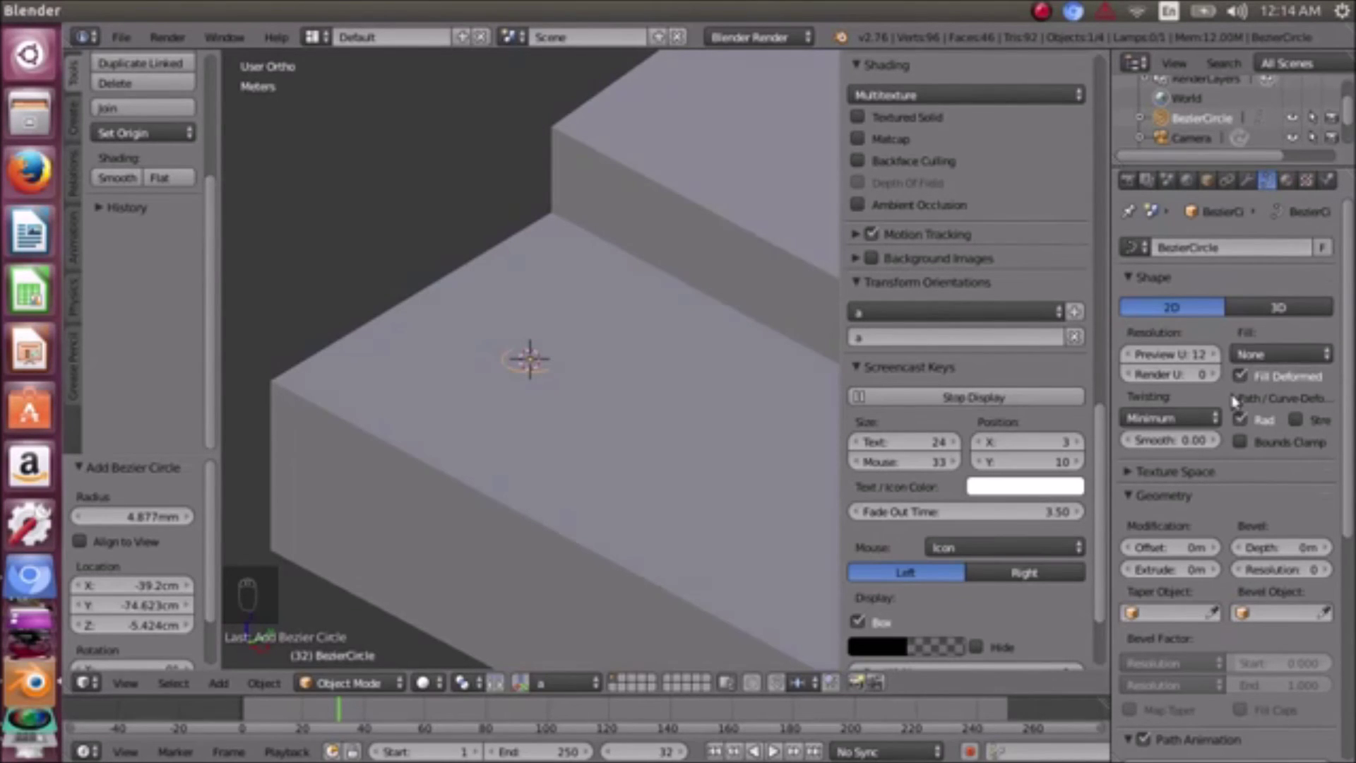
- Disable Fill Deformed for the circle, and switch its shape to 3D and back to 2D
click(1241, 376)
middle_drag(469, 348, 445, 381)
click(1264, 308)
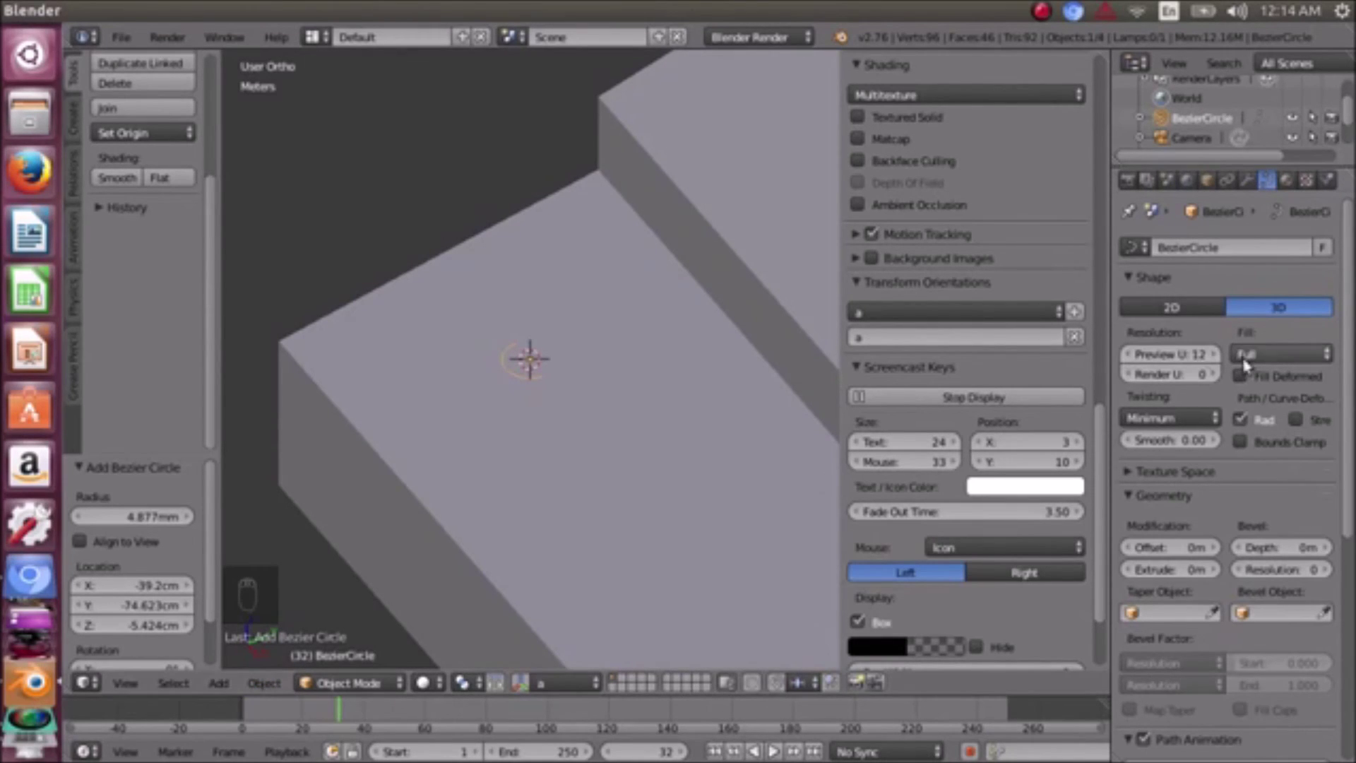
click(1182, 309)
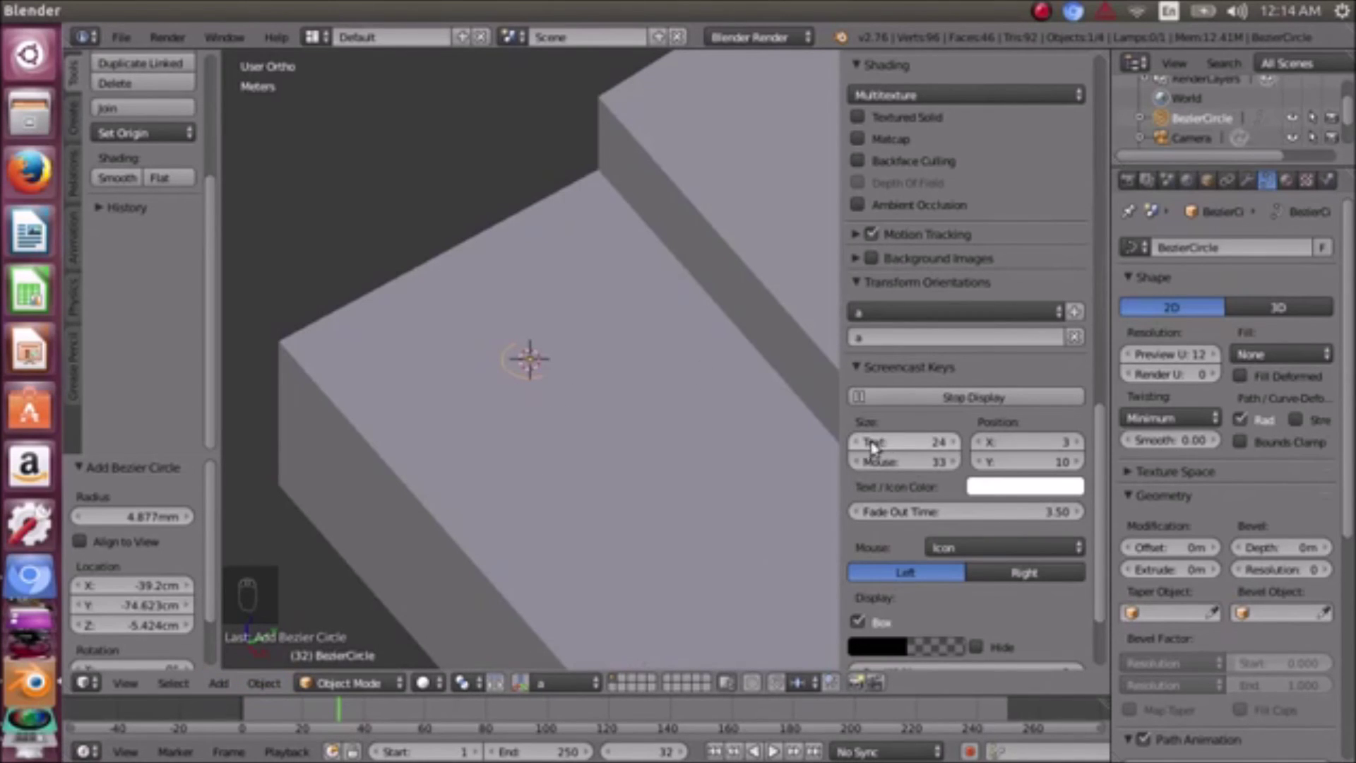
- Snap the Bezier circle to the 3D cursor on the sloped face
click(275, 682)
mouse_move(375, 594)
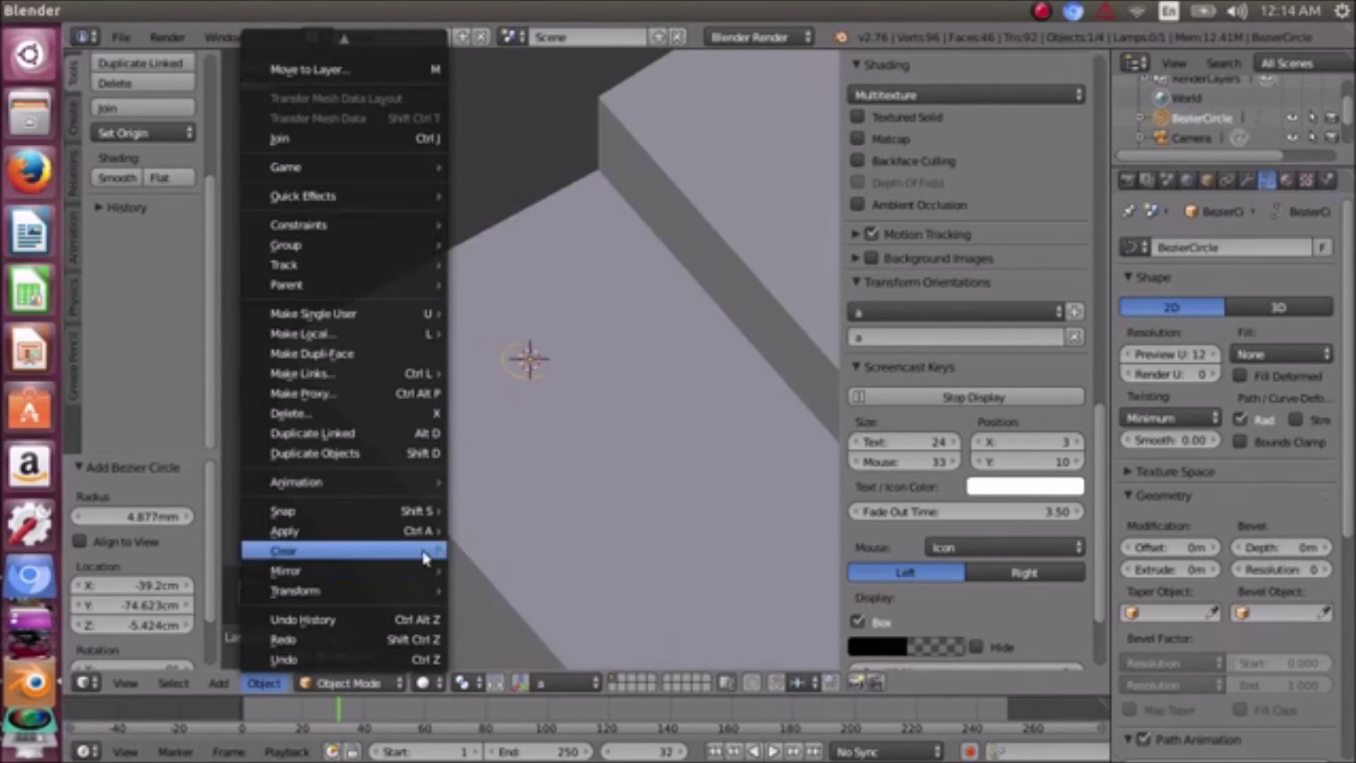
mouse_move(423, 511)
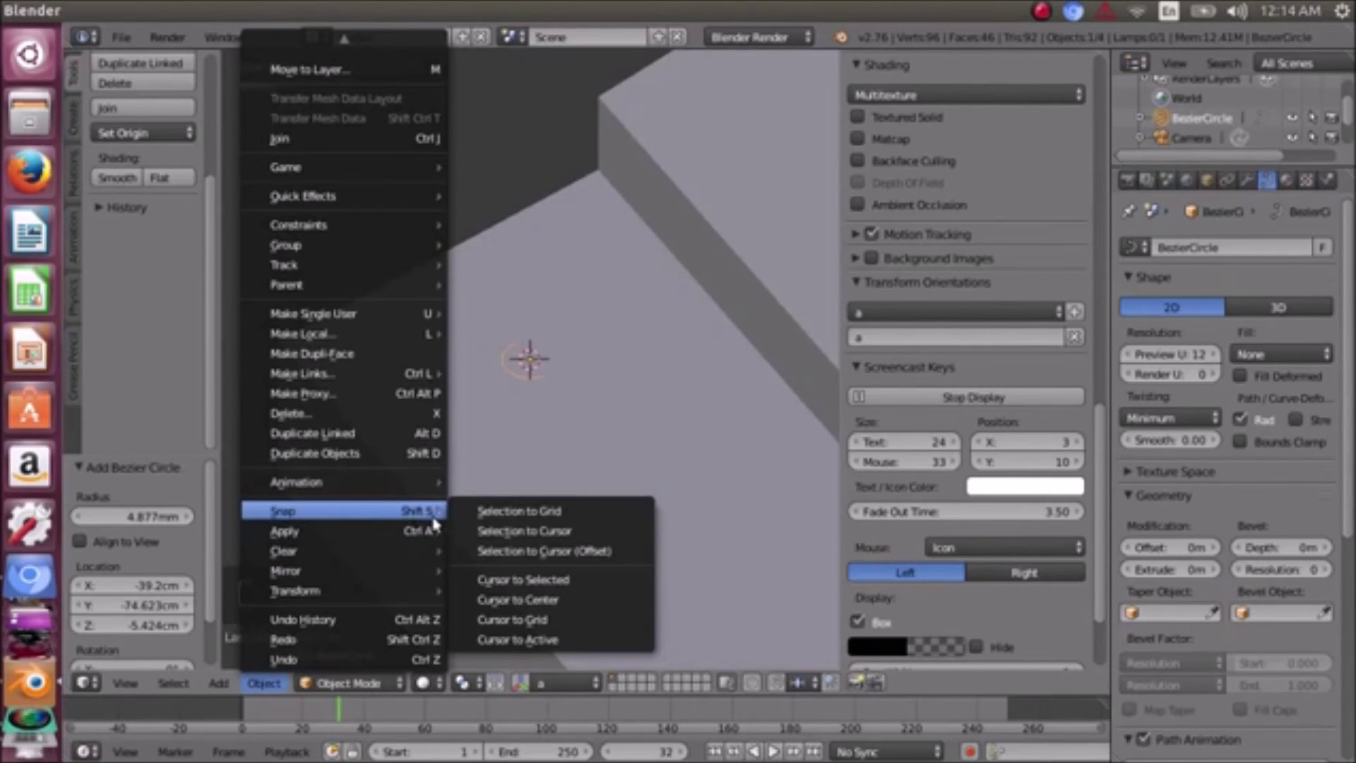
click(500, 531)
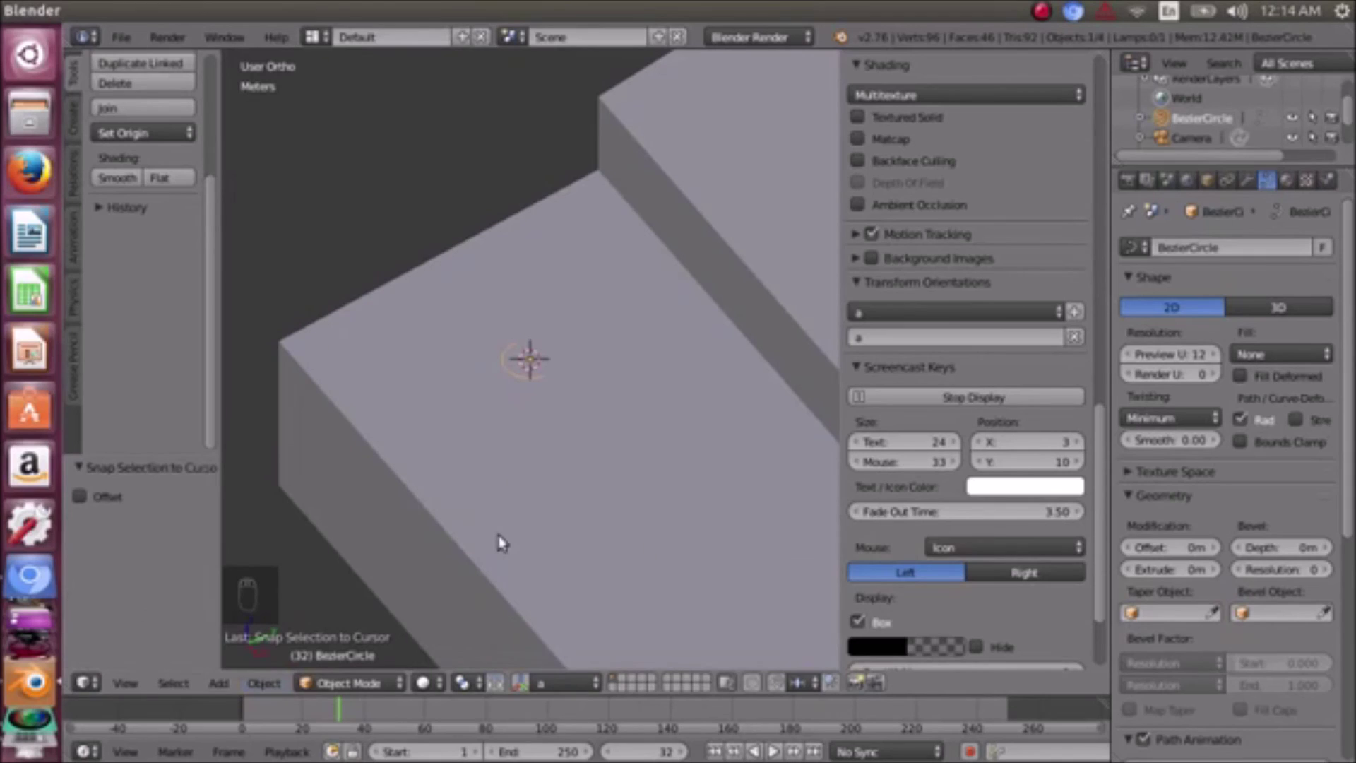
- Align the Bezier circle to the custom transform orientation "a" so it follows the sloped face
click(263, 683)
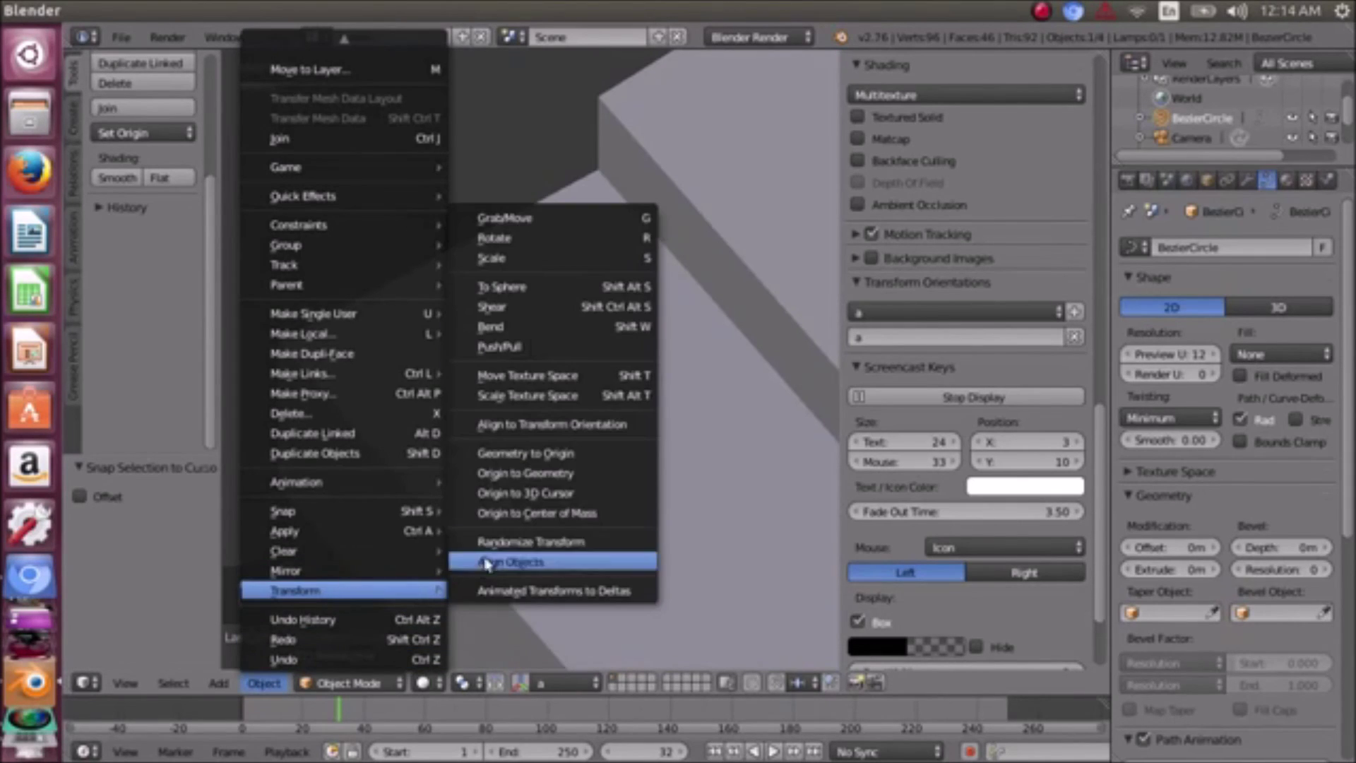
click(531, 427)
middle_drag(531, 429, 547, 309)
middle_drag(537, 376, 599, 397)
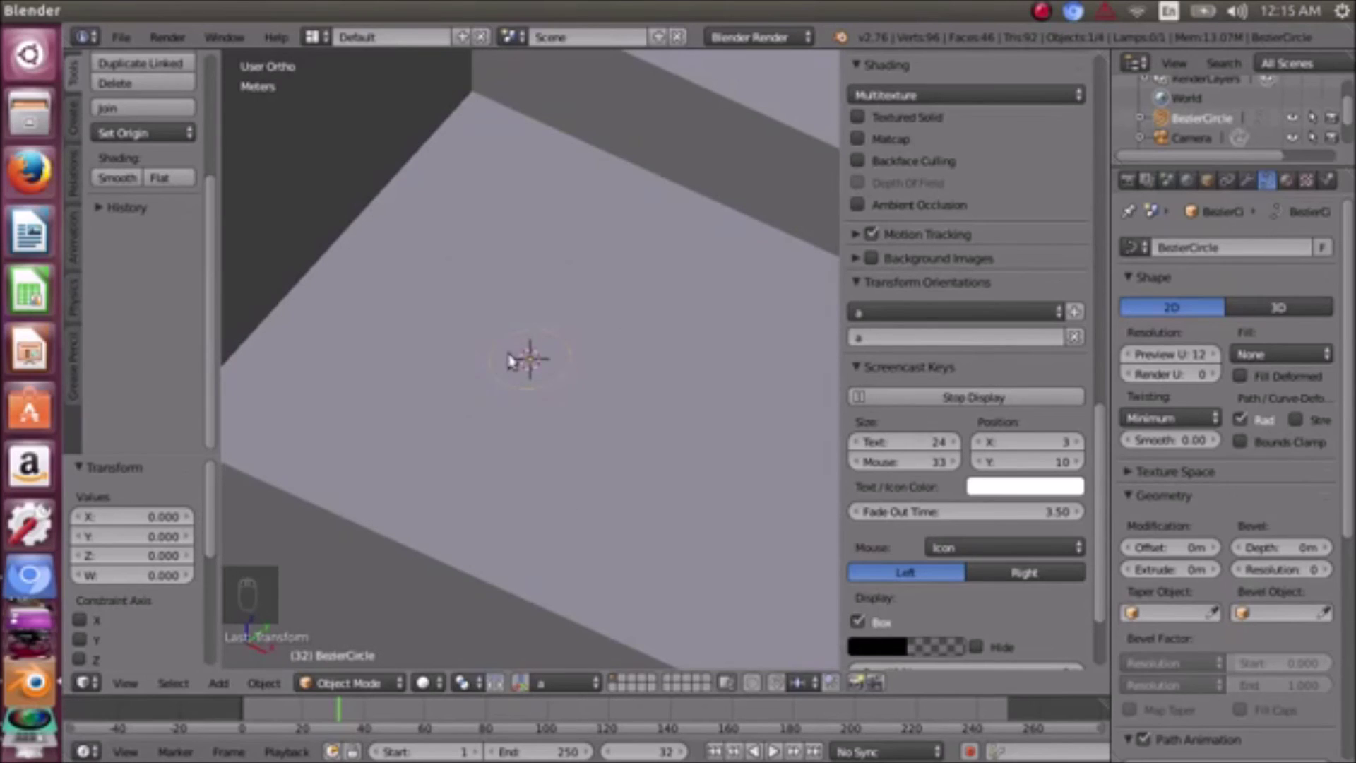
middle_drag(427, 344, 509, 370)
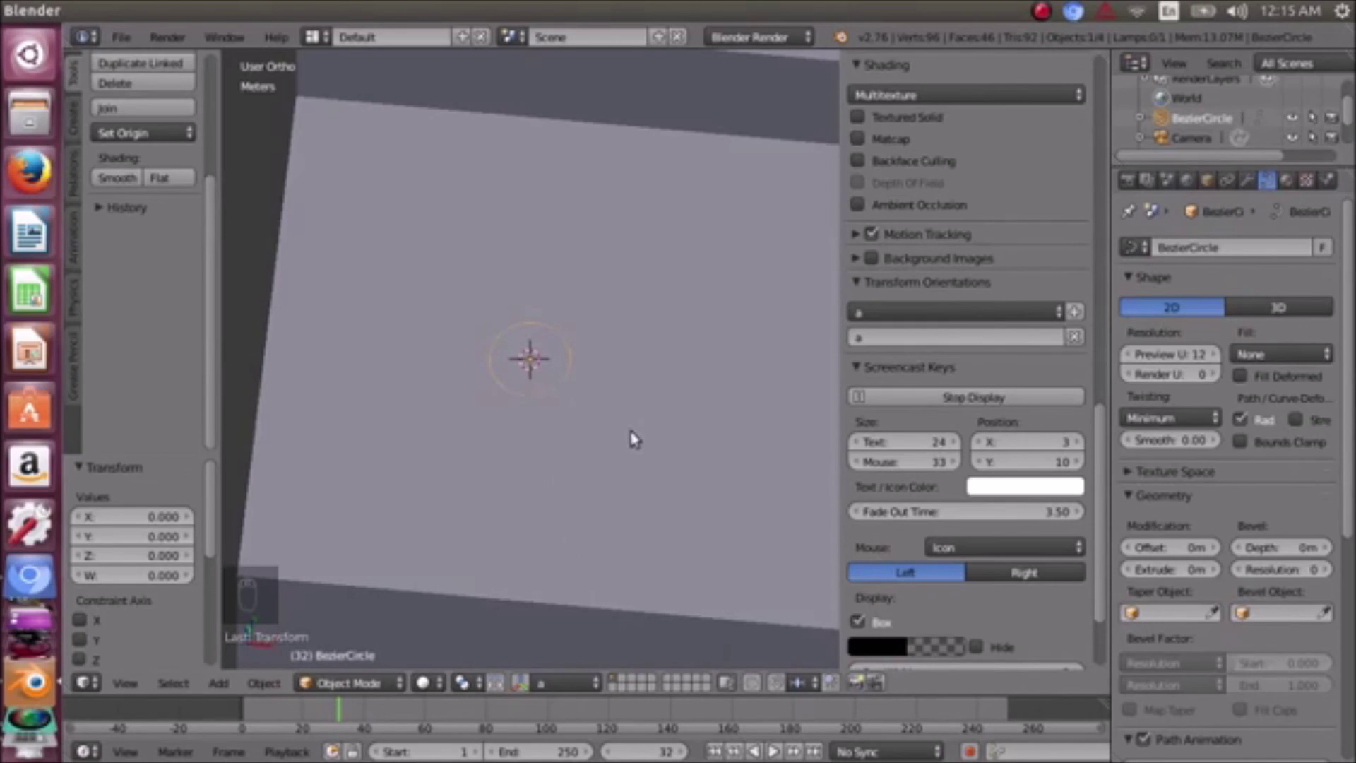
- Convert the Bezier circle to a mesh and join it into the block object
key(super)
key(super)
key(alt+c)
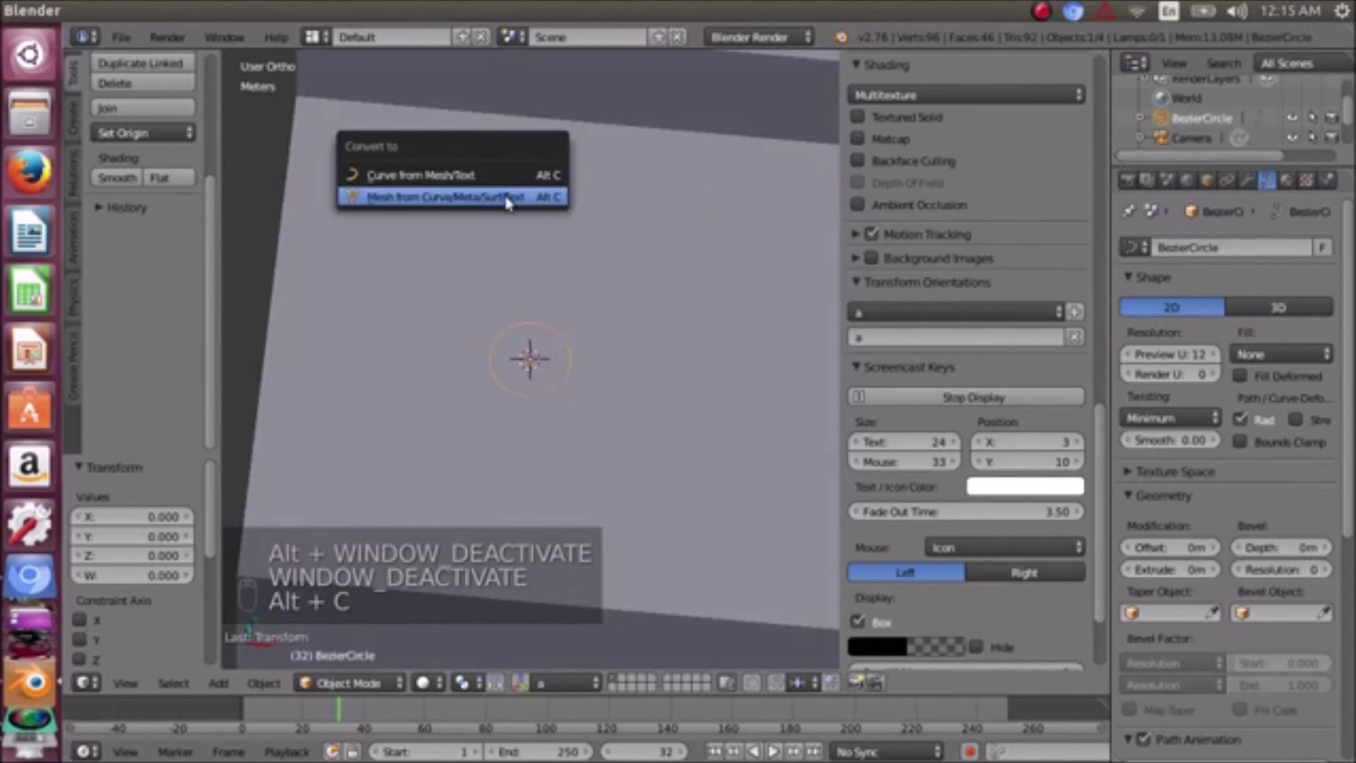
click(507, 198)
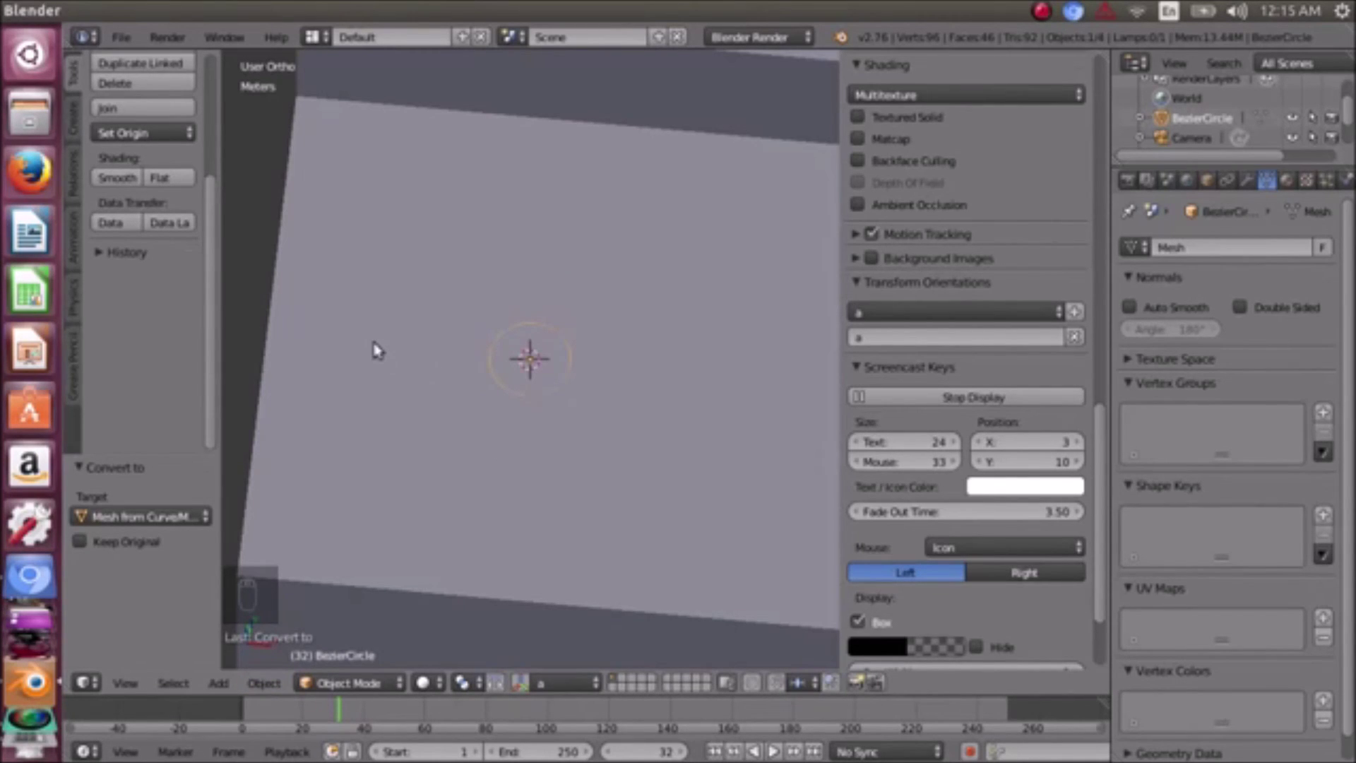
scroll(655, 389, down, 4)
right_click(657, 383)
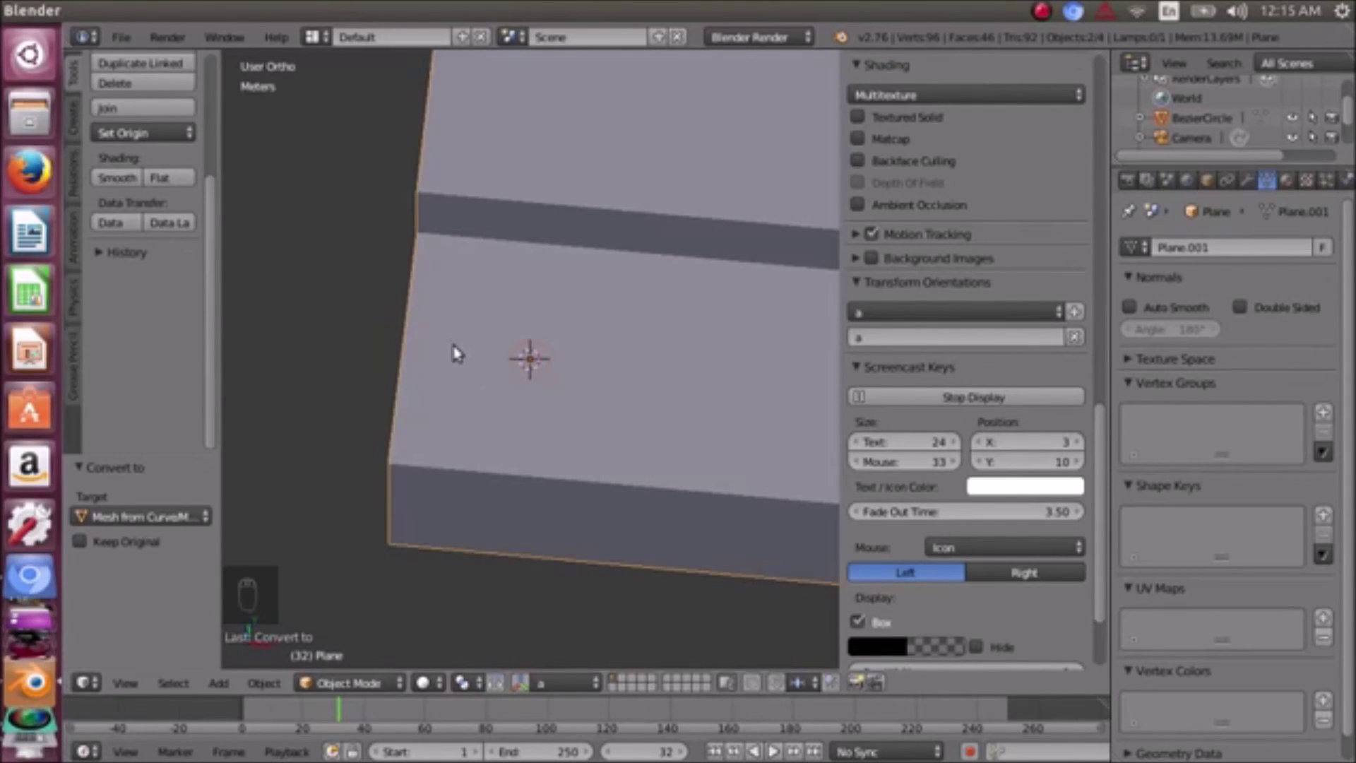
key(ctrl+j)
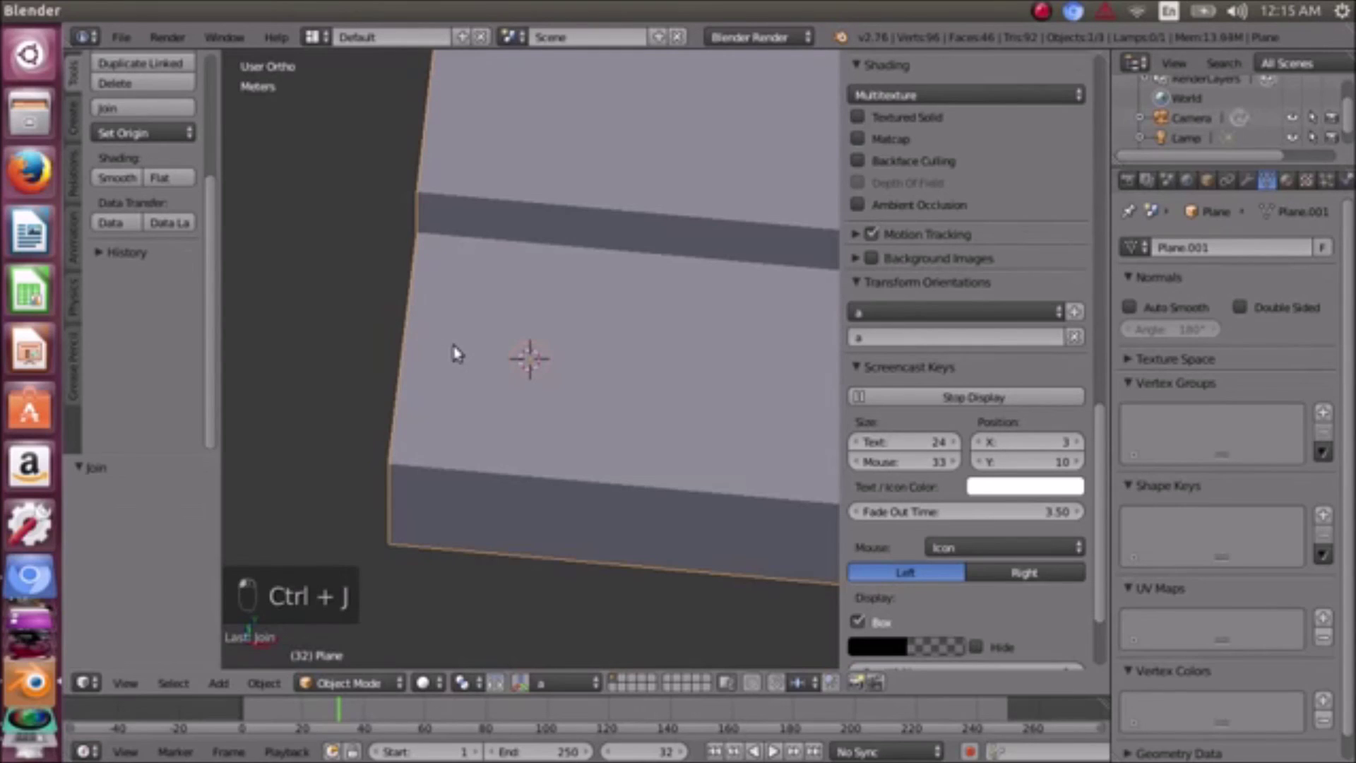
- In Edit Mode, delete the sloped face behind the circle at the end of the lower tier
click(335, 683)
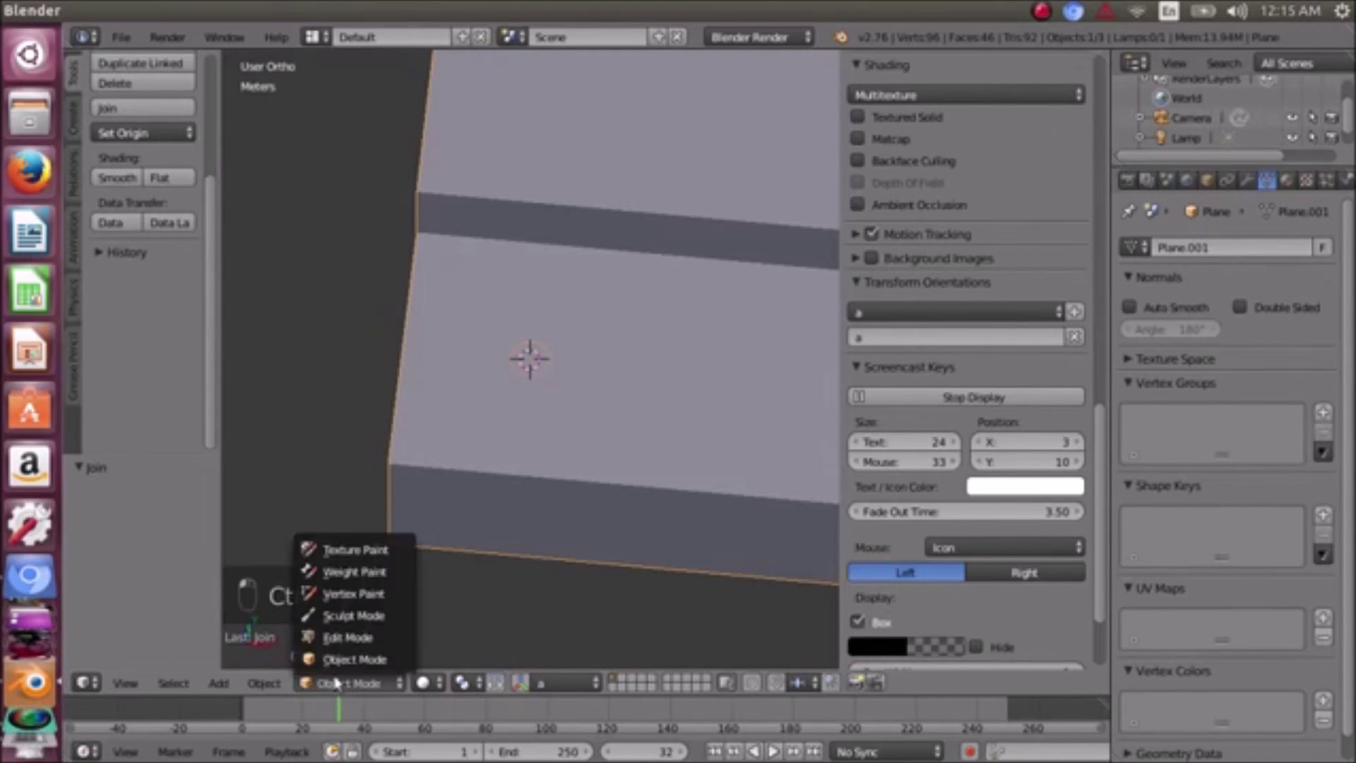
click(346, 637)
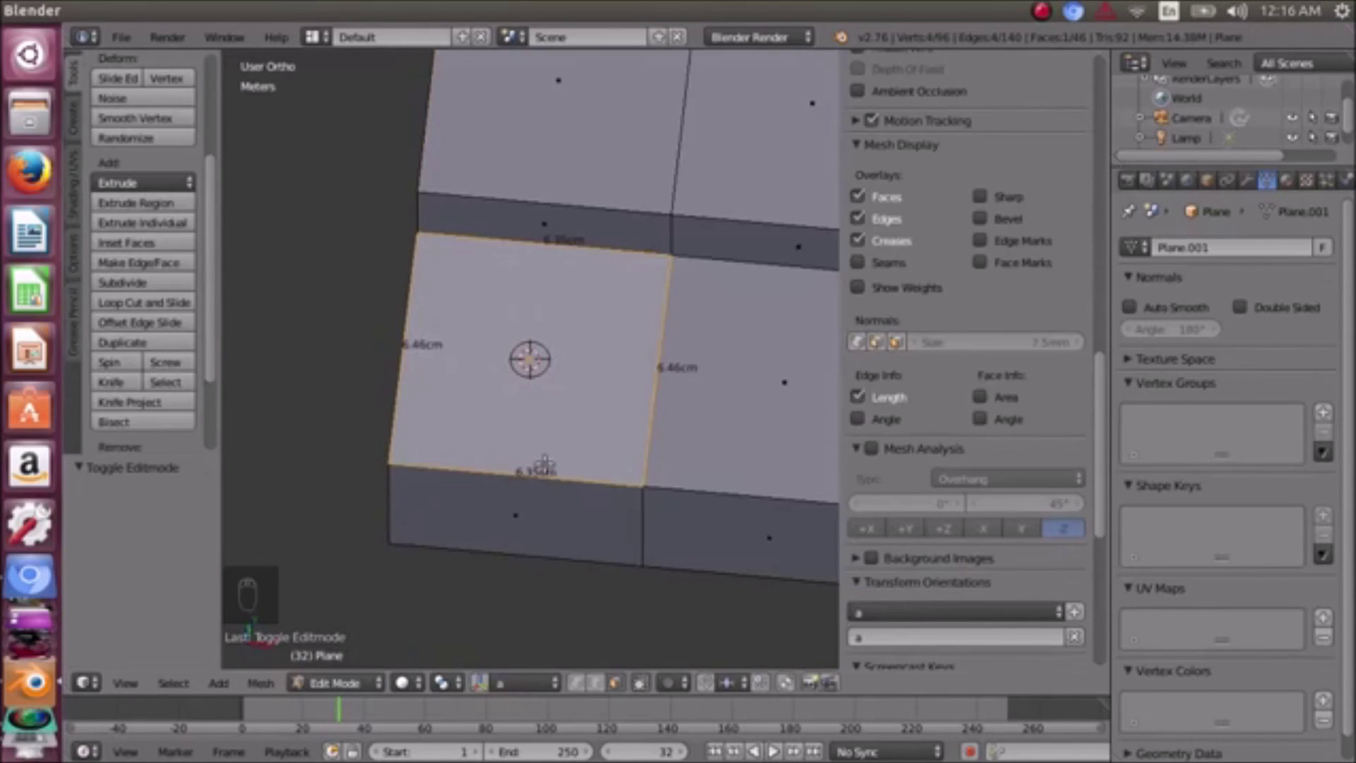
scroll(601, 428, up, 4)
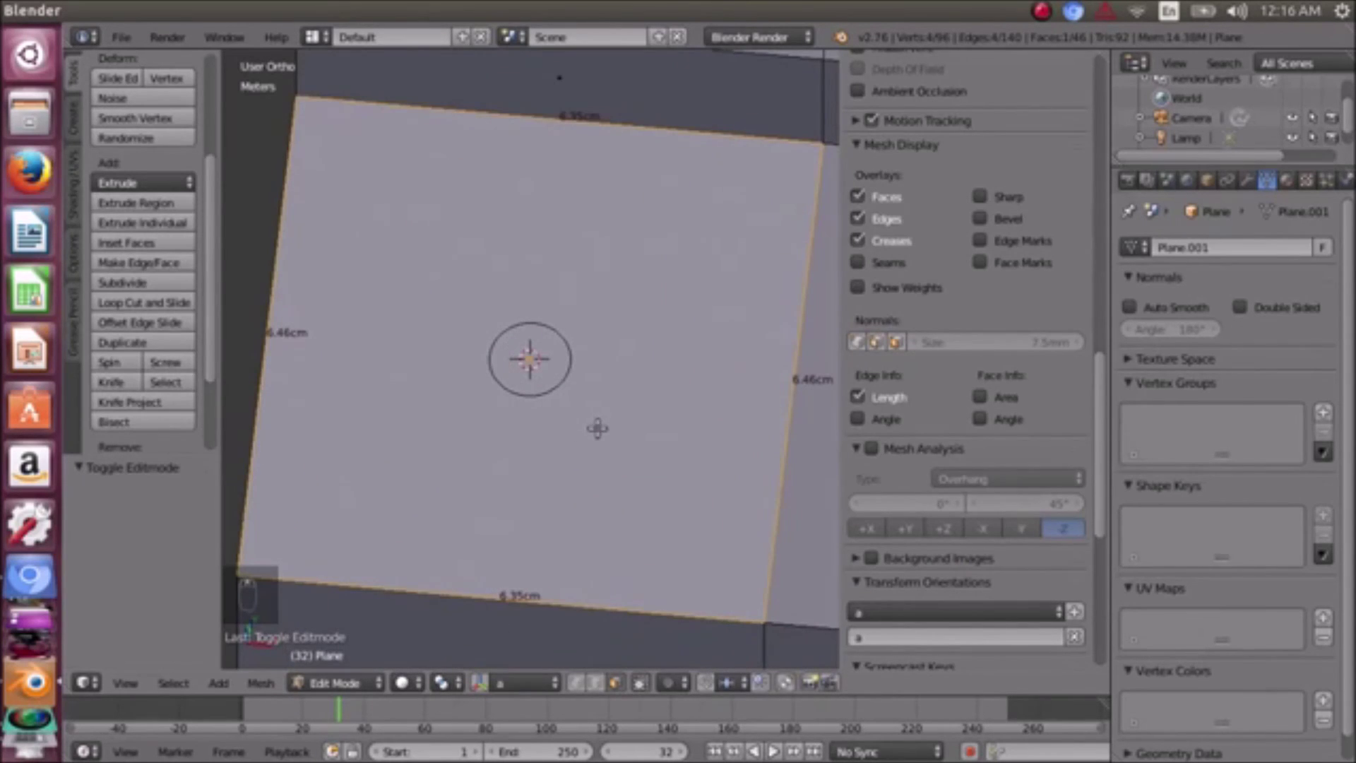
scroll(595, 426, down, 4)
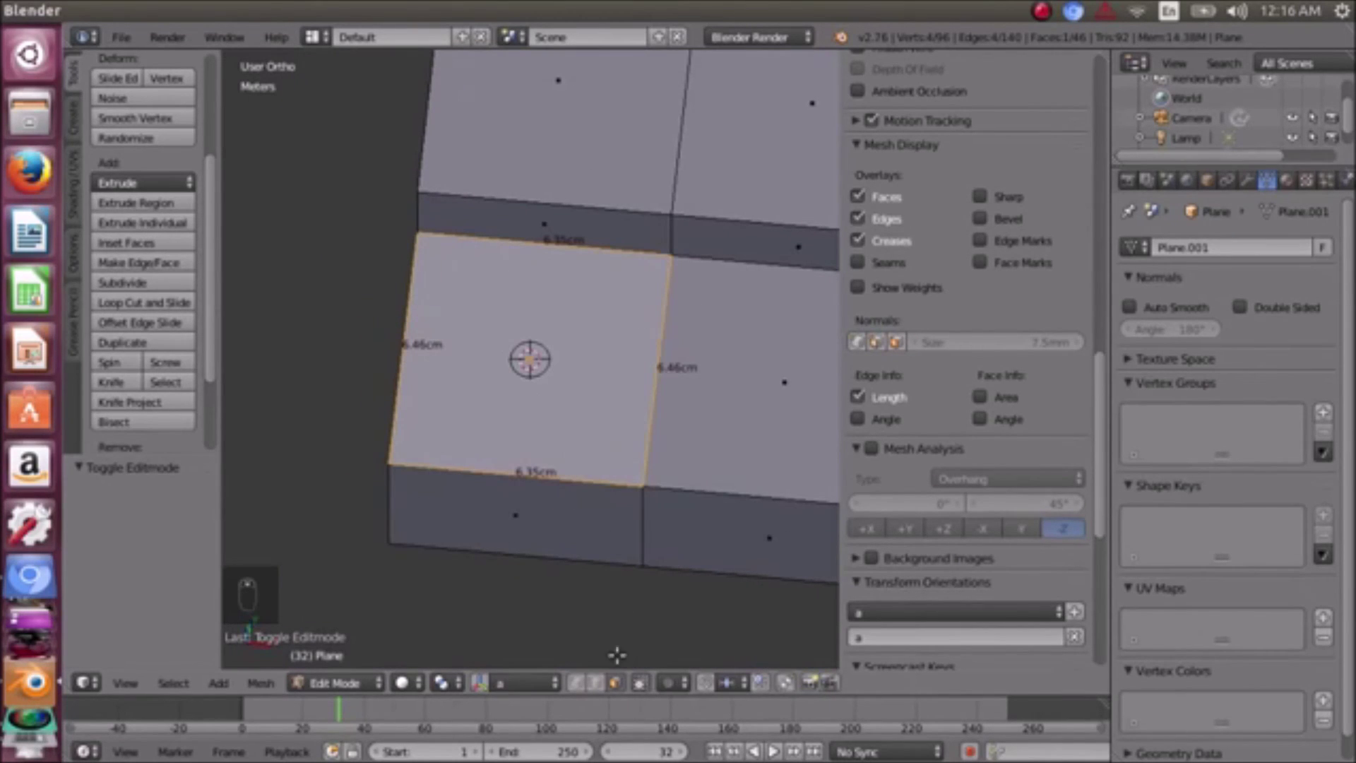
key(Delete)
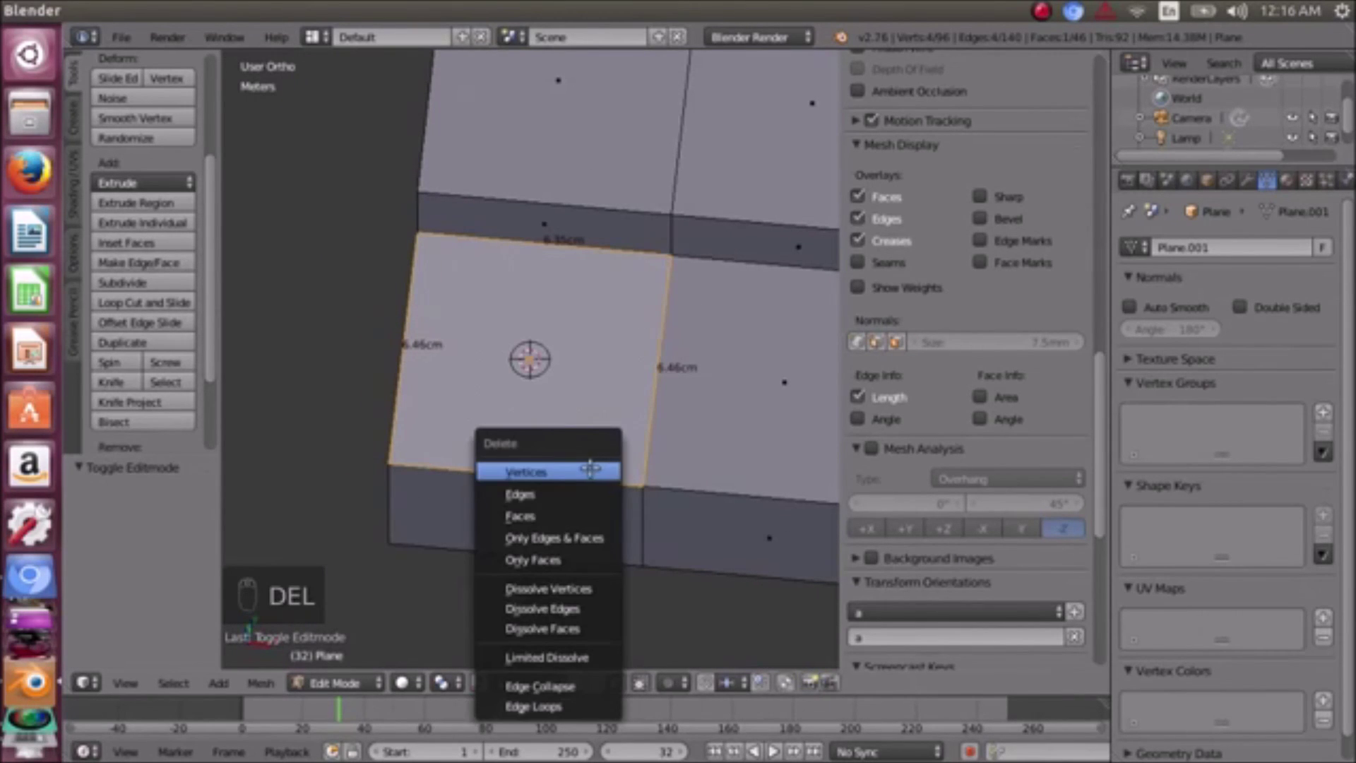
click(565, 516)
middle_drag(583, 430, 541, 415)
scroll(541, 415, up, 1)
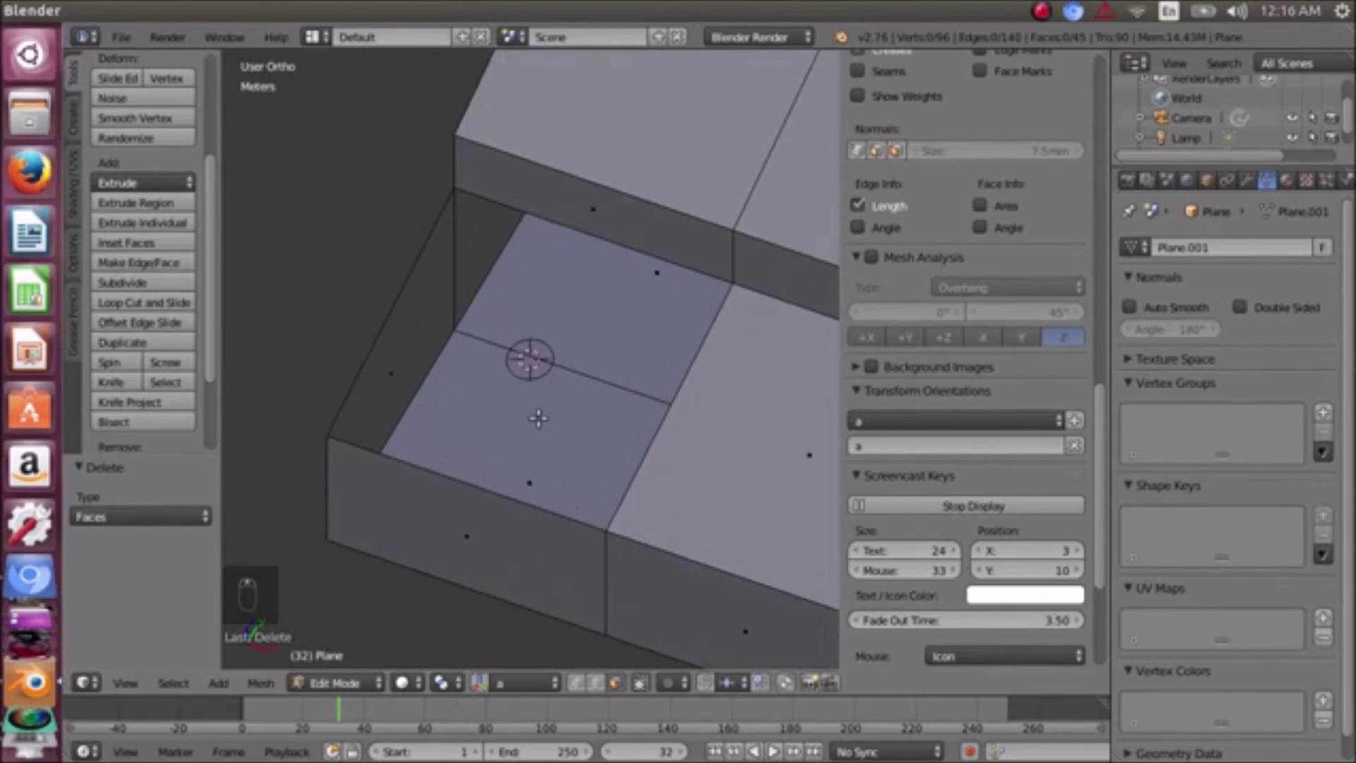
- Select all of the circle's edges in edge selection mode and turn off the edge length display
click(595, 679)
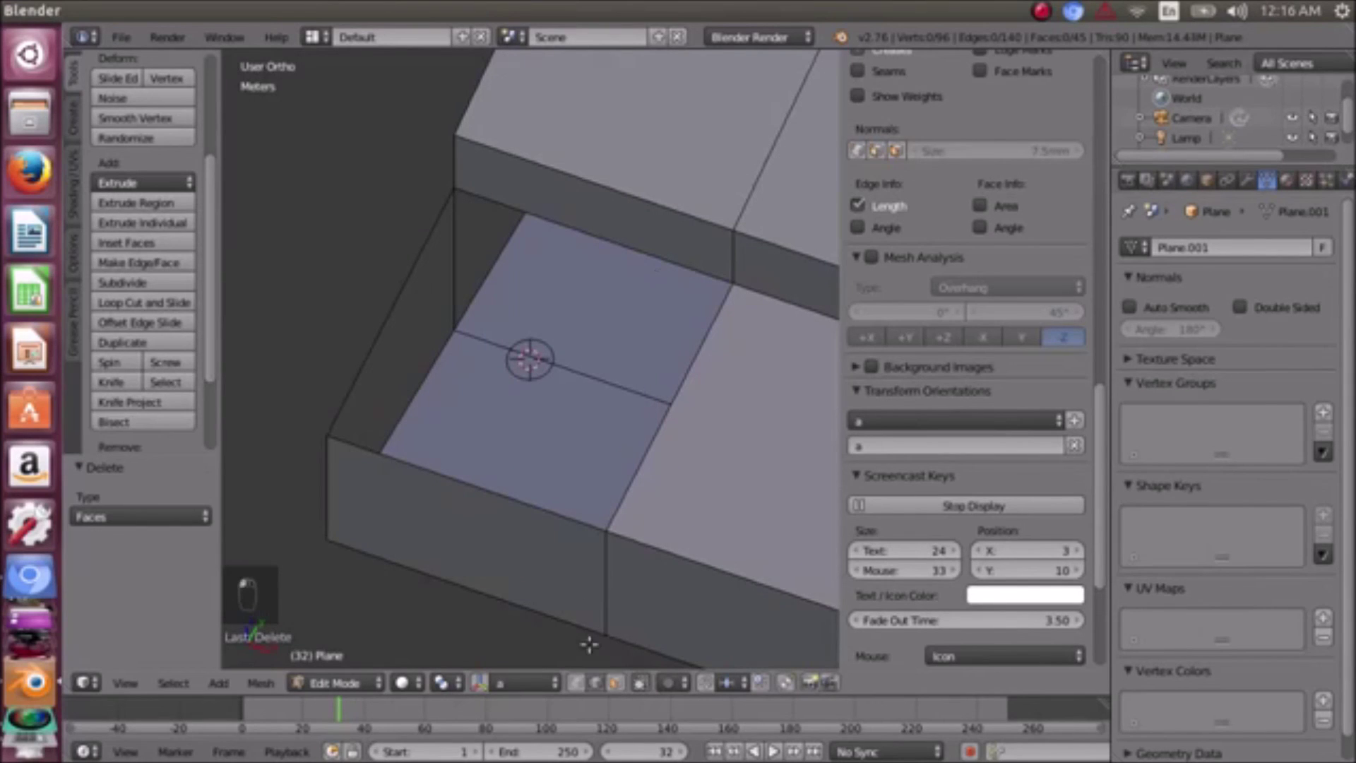
middle_drag(542, 404, 504, 452)
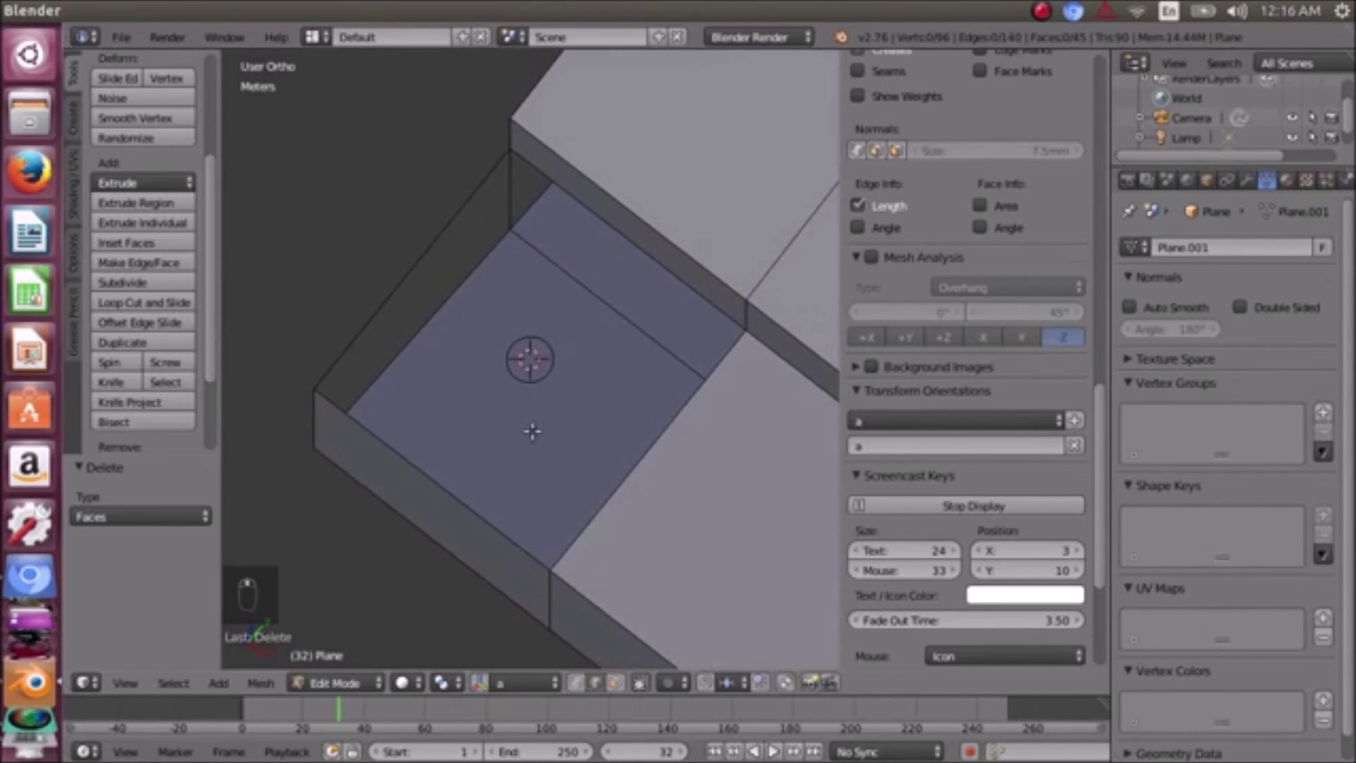
key(c)
click(528, 360)
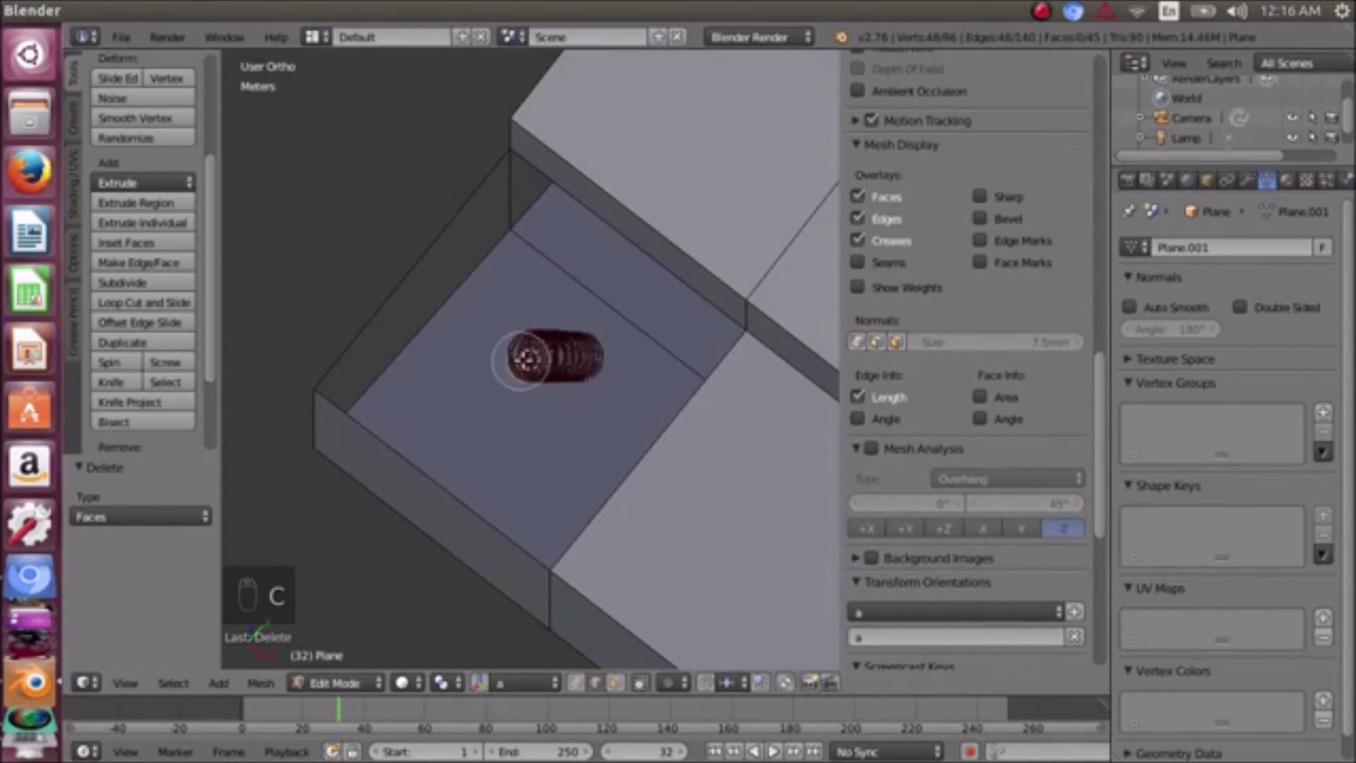
key(Escape)
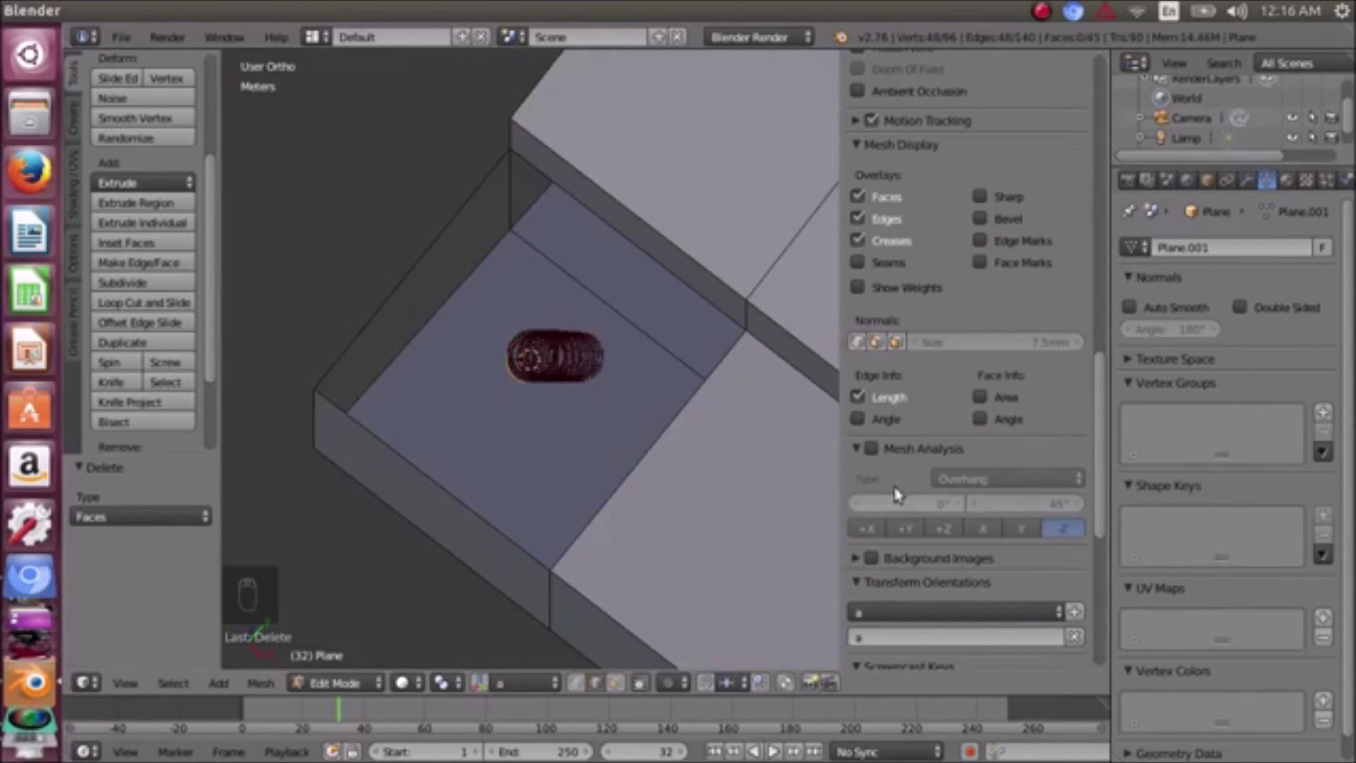
click(859, 397)
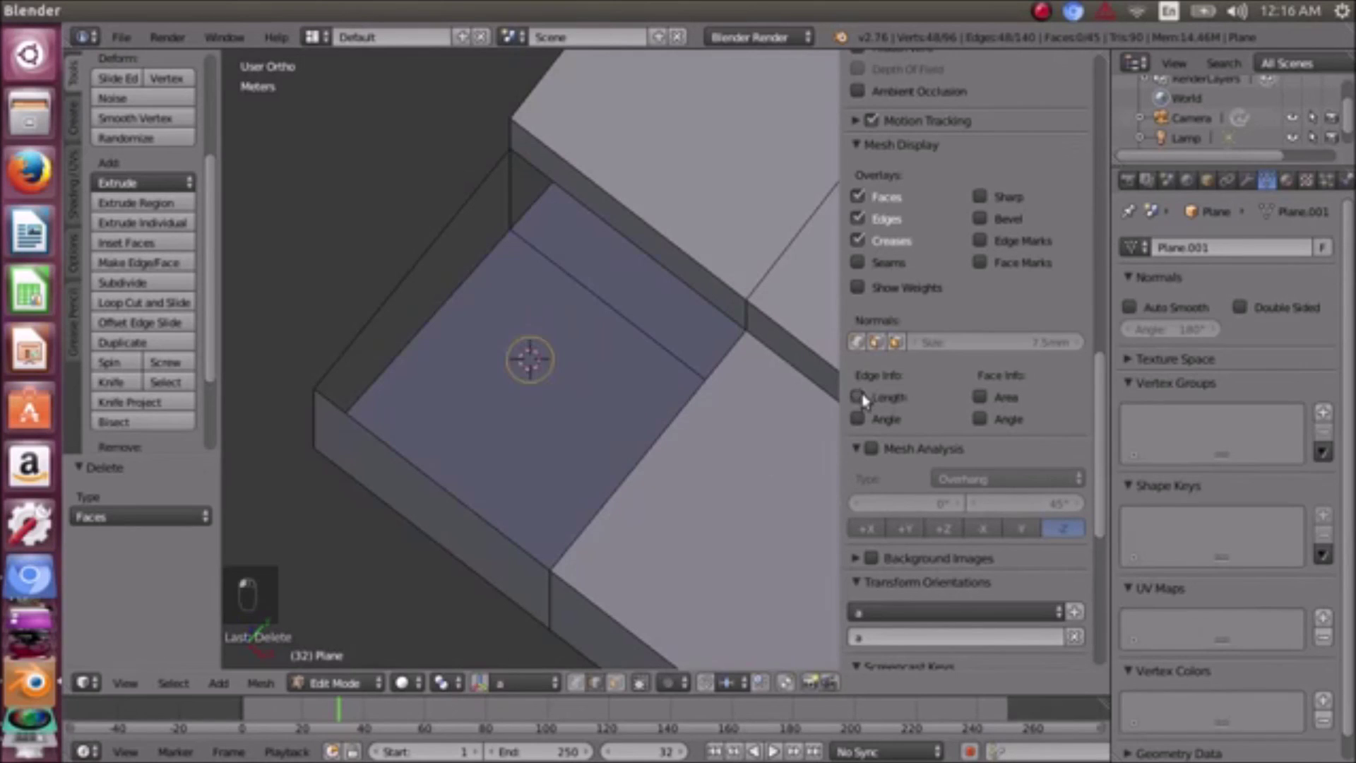
scroll(523, 364, up, 3)
middle_drag(555, 459, 568, 428)
key(c)
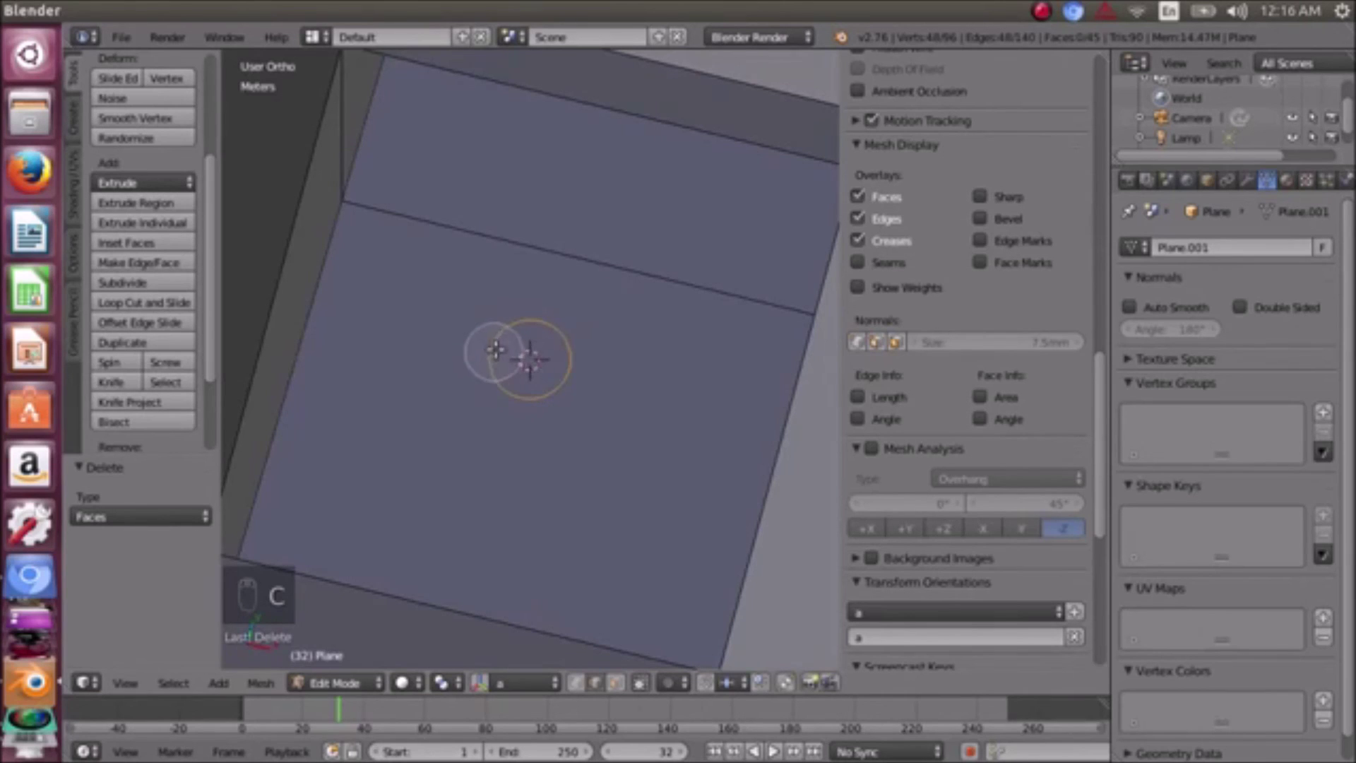
right_click(590, 413)
- Add the four border edges of the open section to the circle selection and fill the area between them
mouse_move(607, 425)
middle_down()
mouse_move(651, 393)
mouse_move(621, 403)
mouse_move(538, 327)
mouse_move(530, 357)
mouse_move(531, 337)
mouse_move(543, 340)
middle_up()
scroll(622, 403, down, 6)
right_click(565, 313)
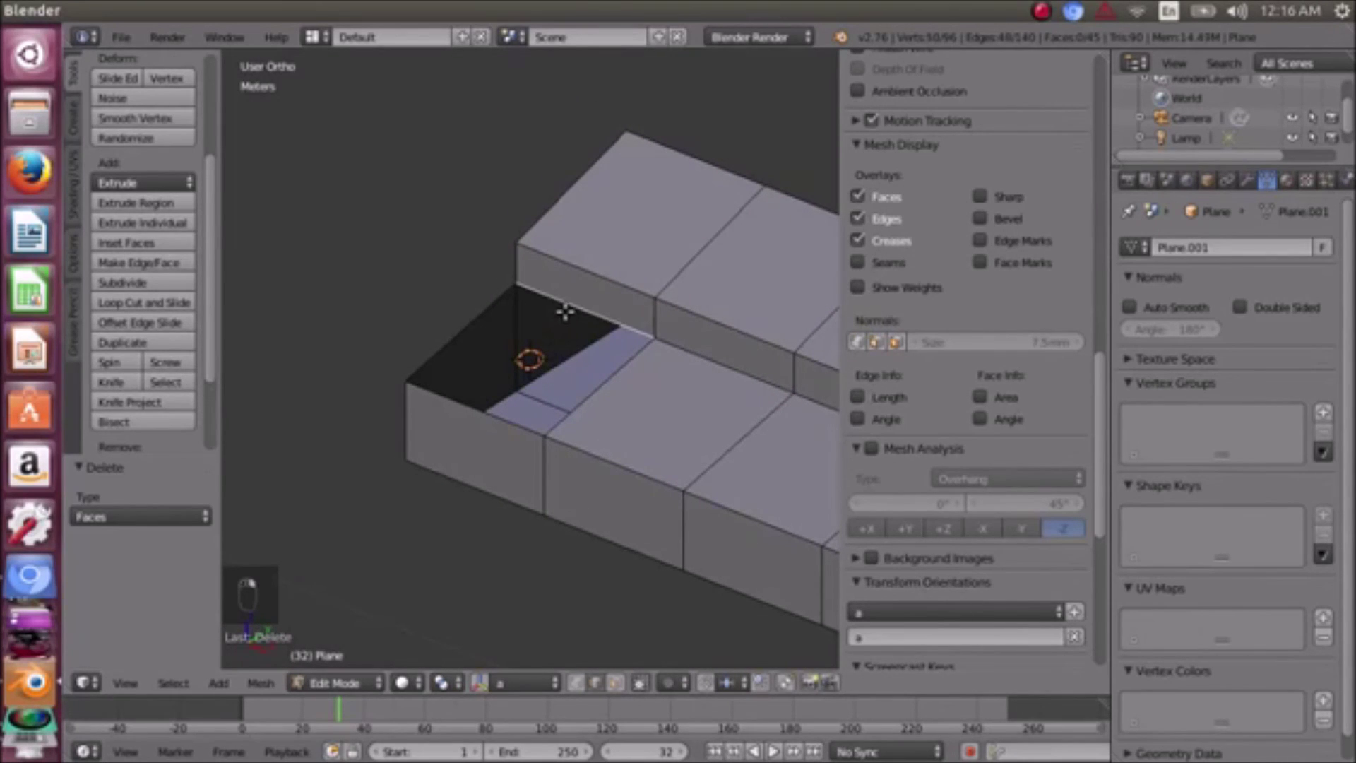
shift+right_click(464, 325)
shift+right_click(454, 393)
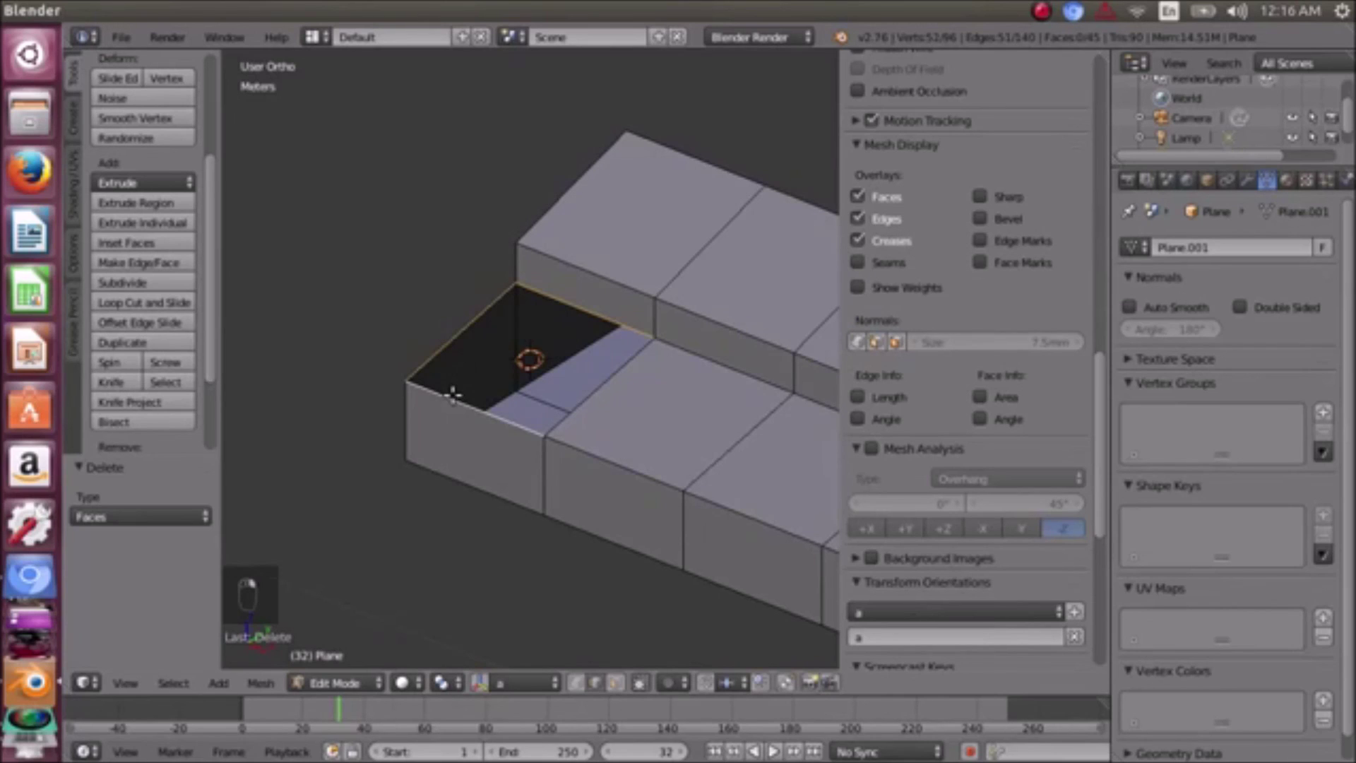
shift+right_click(593, 394)
middle_drag(593, 394, 624, 409)
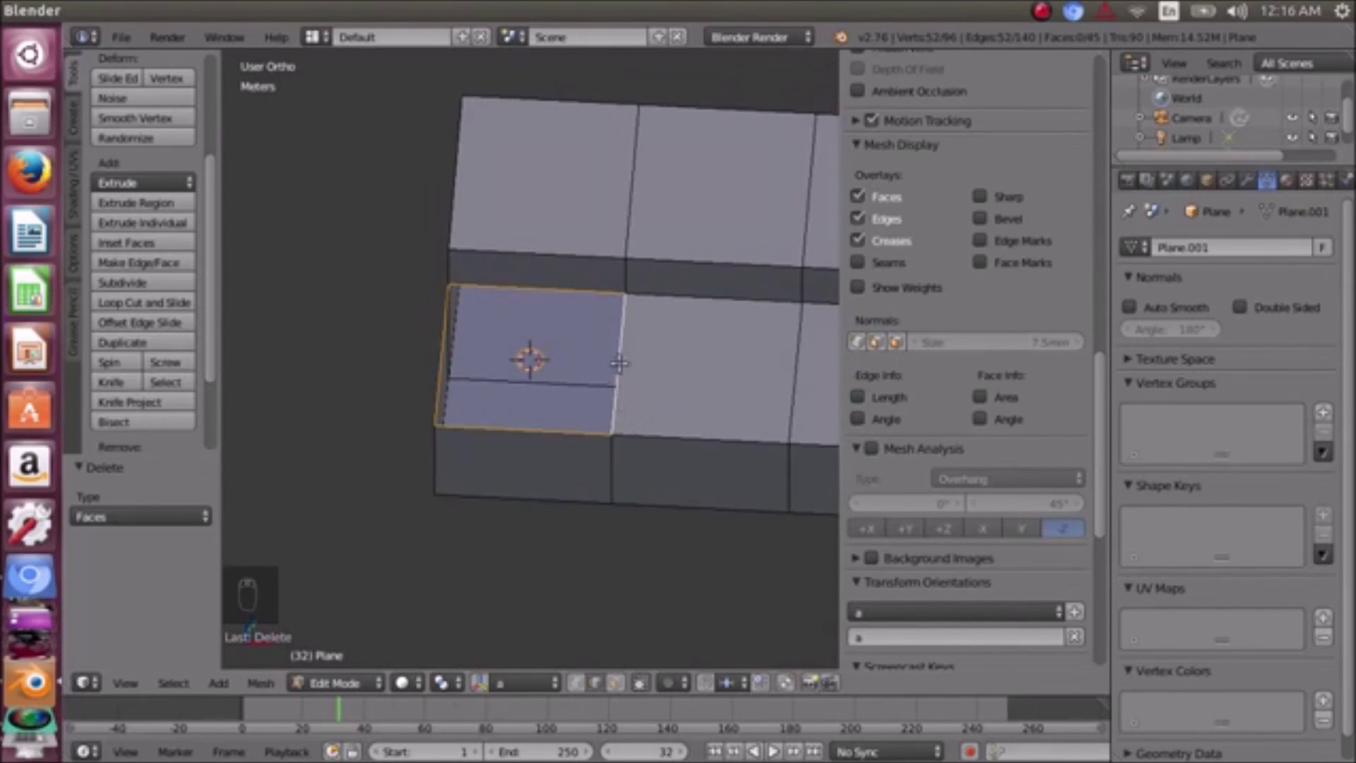
middle_drag(597, 295, 557, 305)
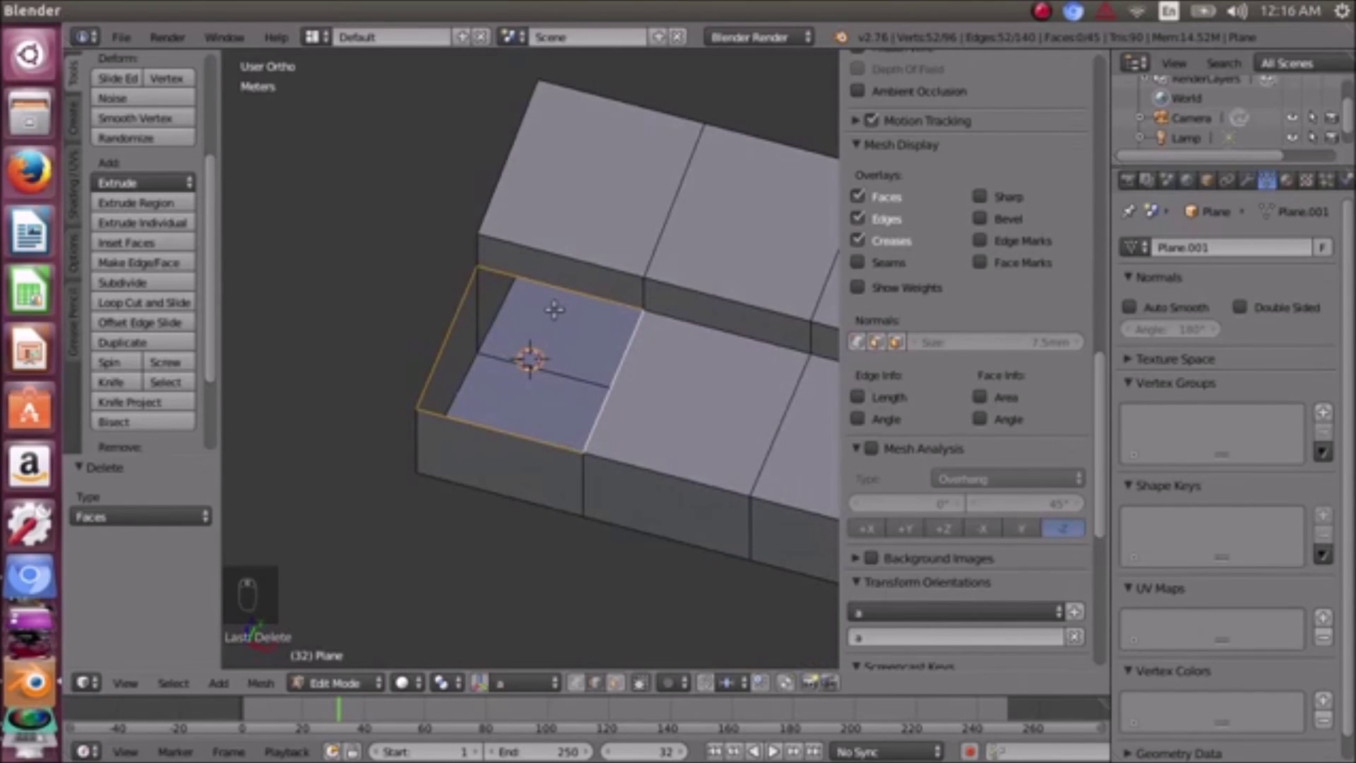
key(alt+f)
scroll(561, 314, up, 6)
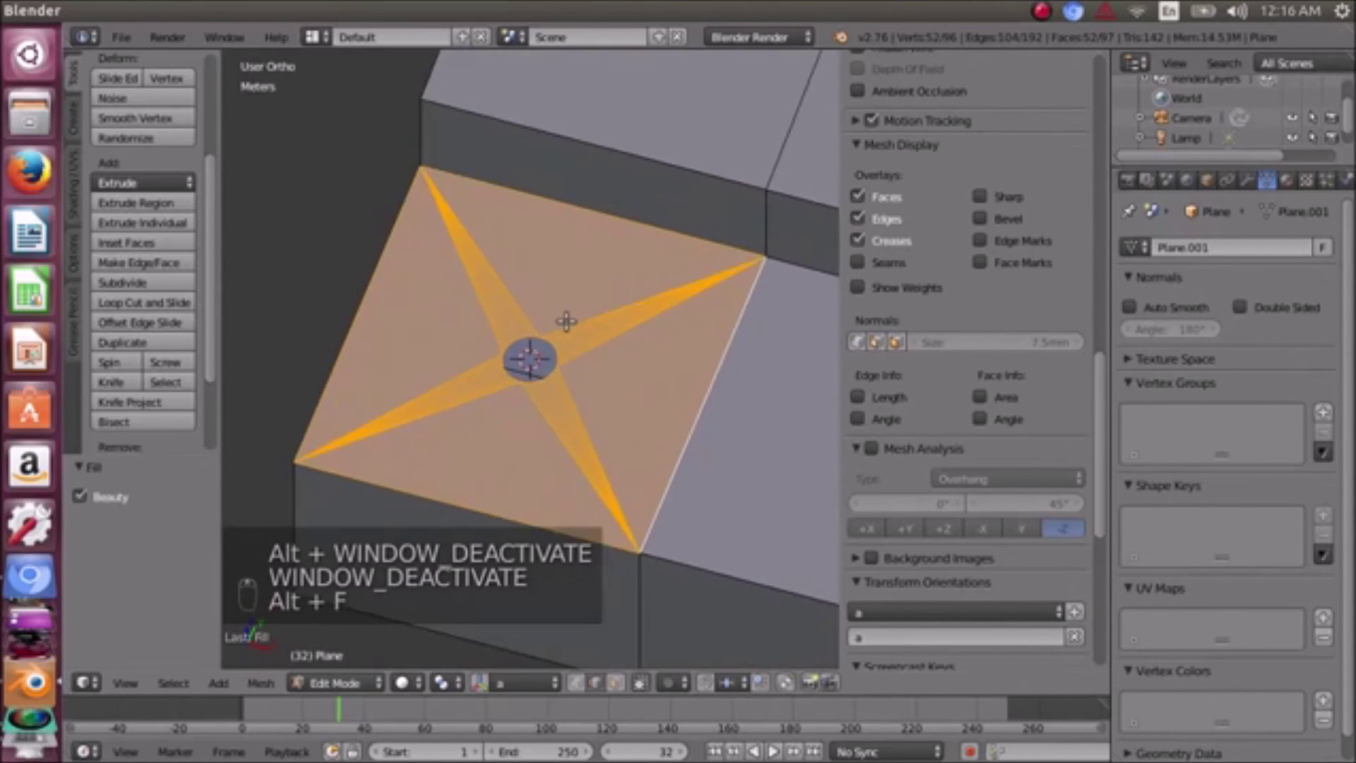
- Examine the filled sloped face and its circular hole from several angles and distances
middle_drag(566, 321, 528, 326)
scroll(606, 342, down, 5)
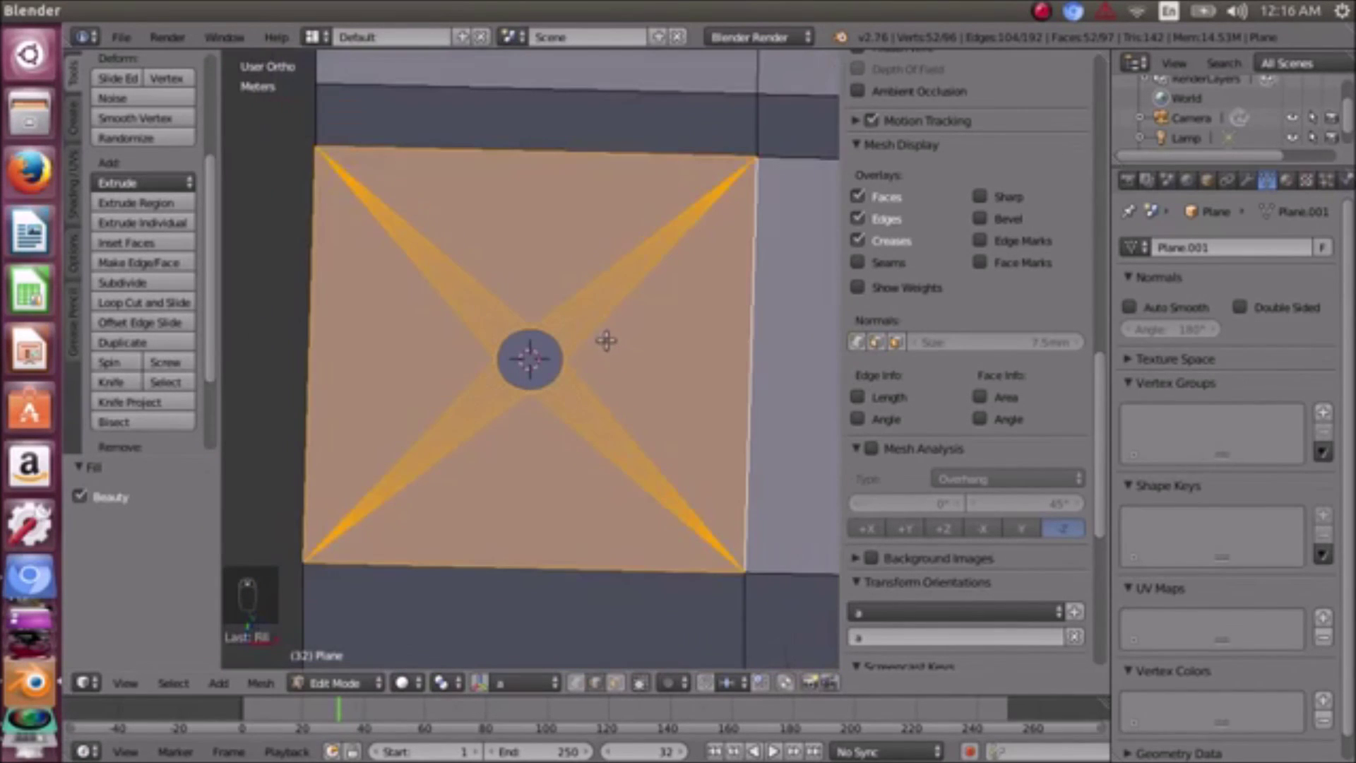
middle_drag(606, 341, 521, 318)
scroll(520, 317, down, 4)
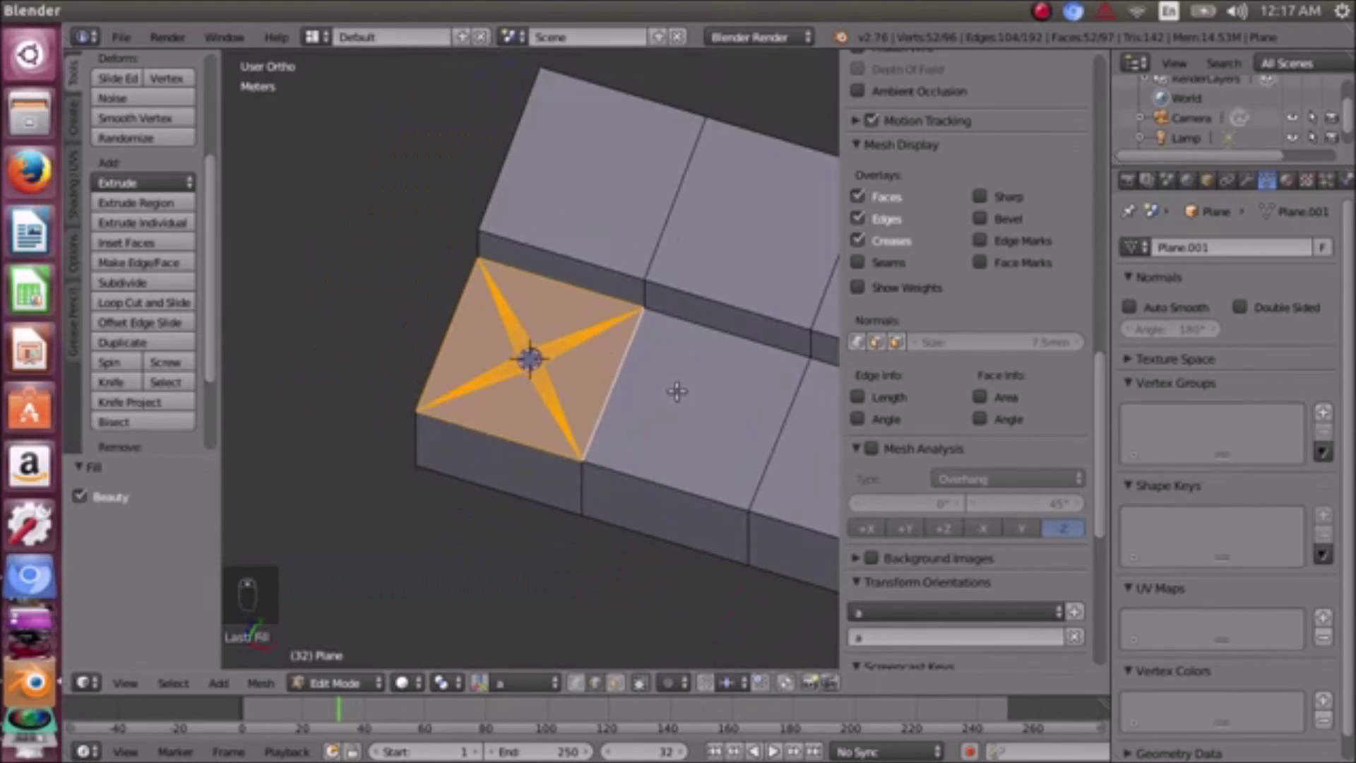
scroll(668, 387, down, 3)
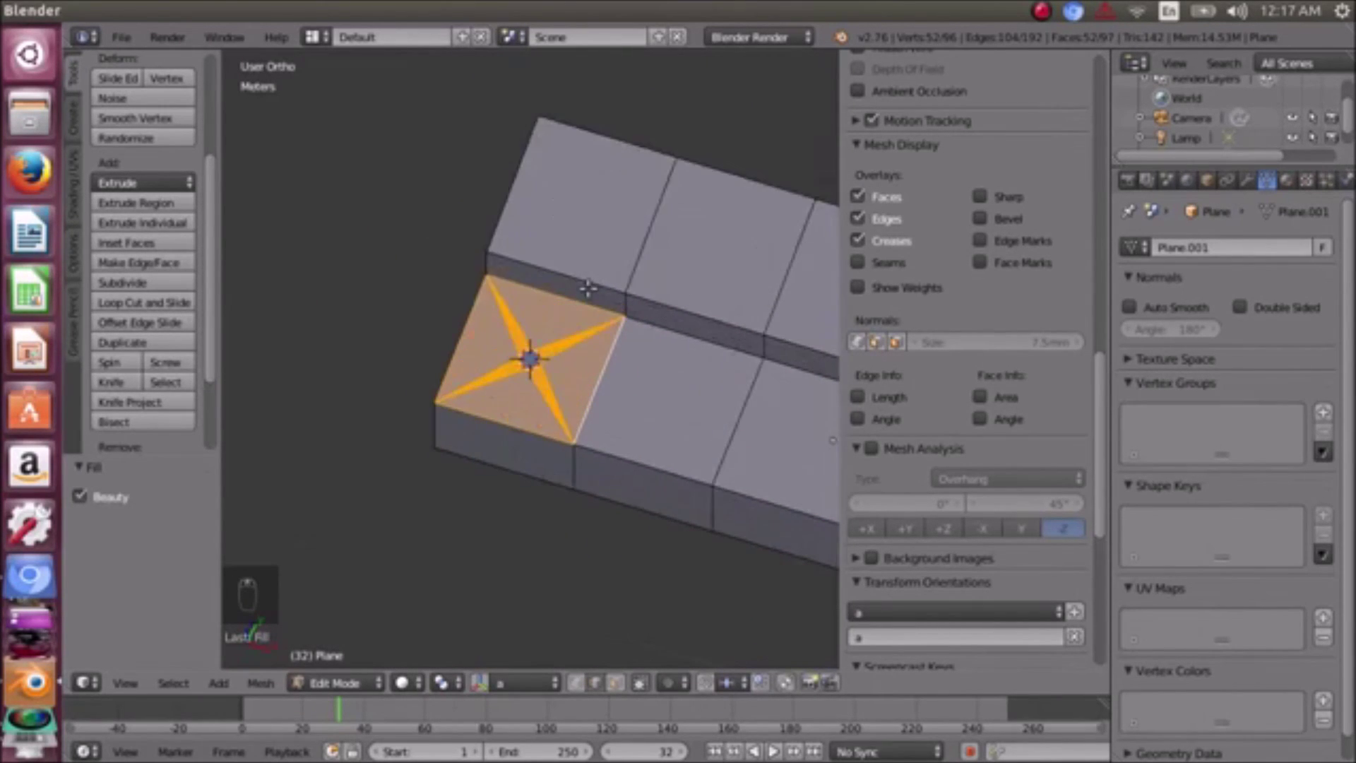
scroll(550, 303, up, 7)
middle_drag(483, 279, 605, 324)
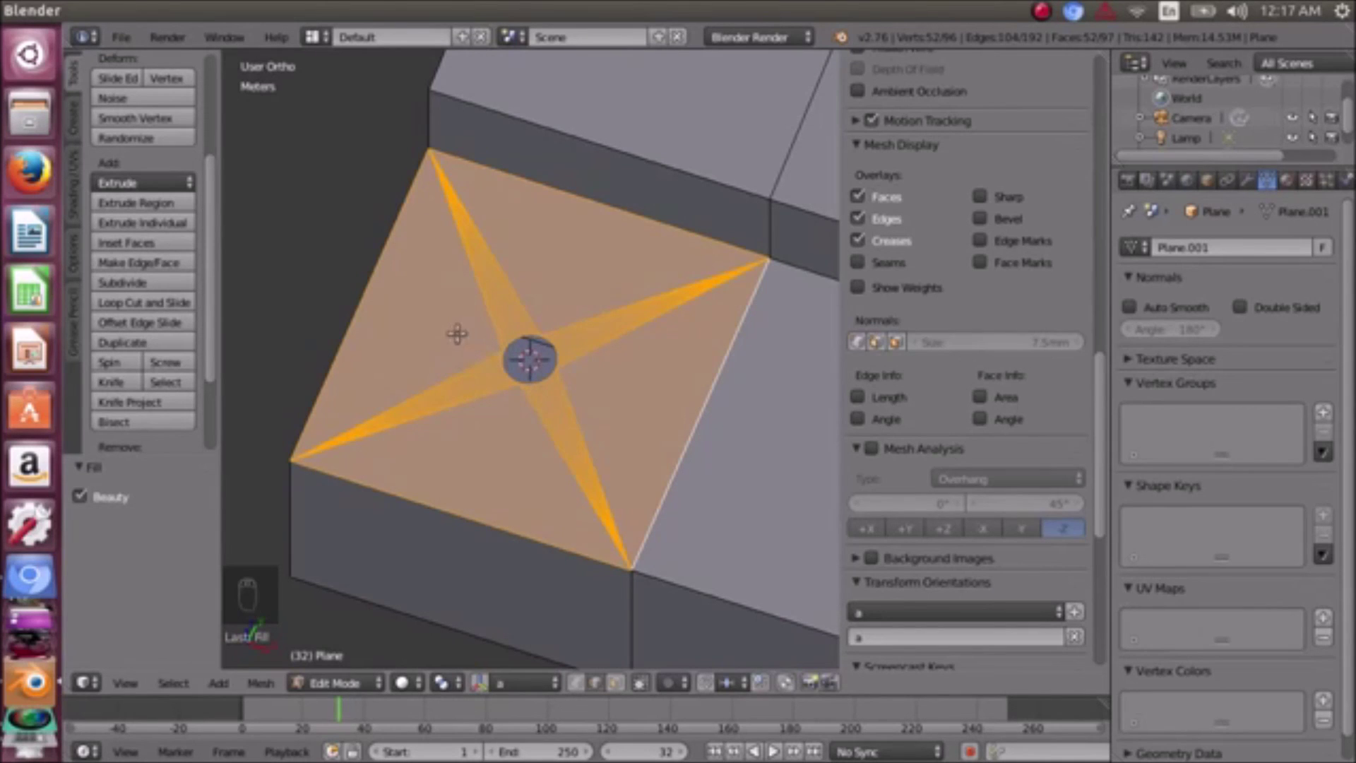
scroll(446, 323, down, 2)
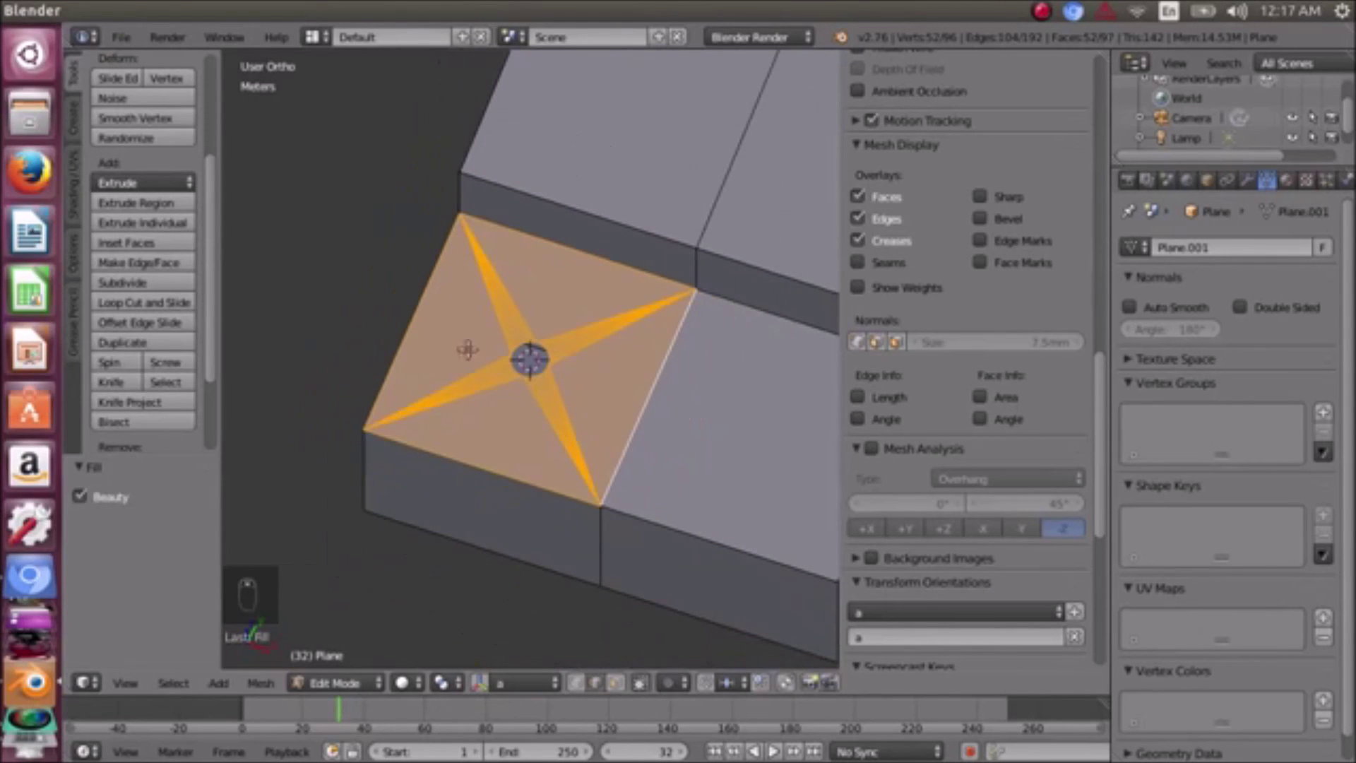
middle_drag(507, 397, 594, 393)
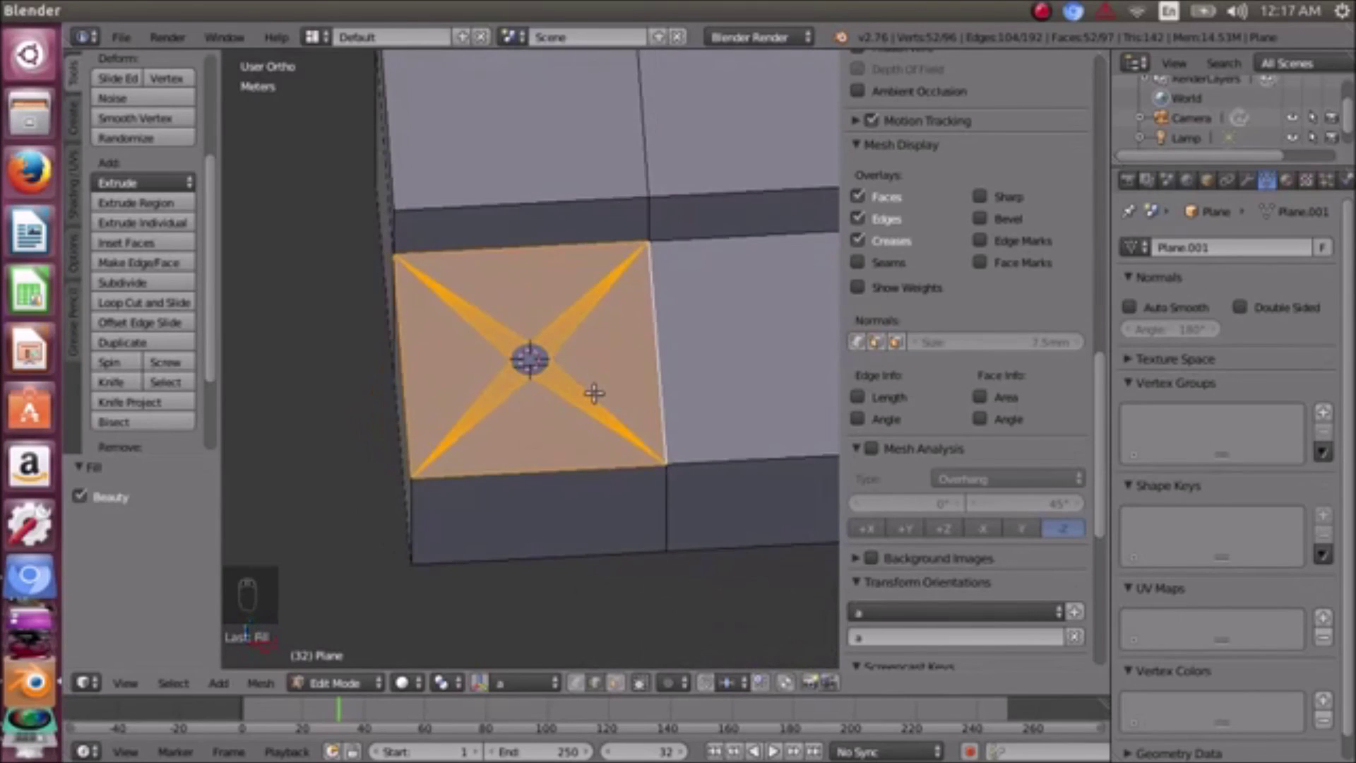
scroll(594, 393, down, 3)
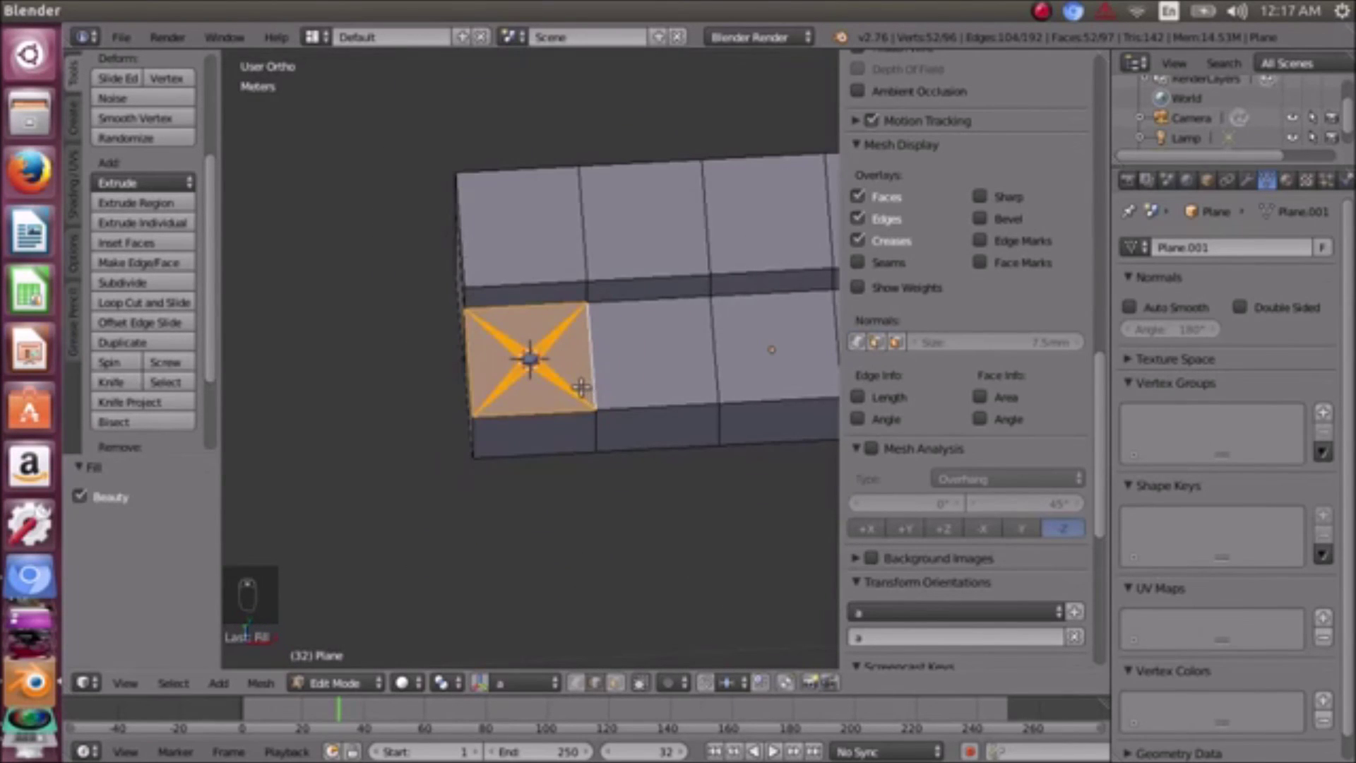
scroll(580, 387, up, 2)
middle_drag(577, 387, 530, 394)
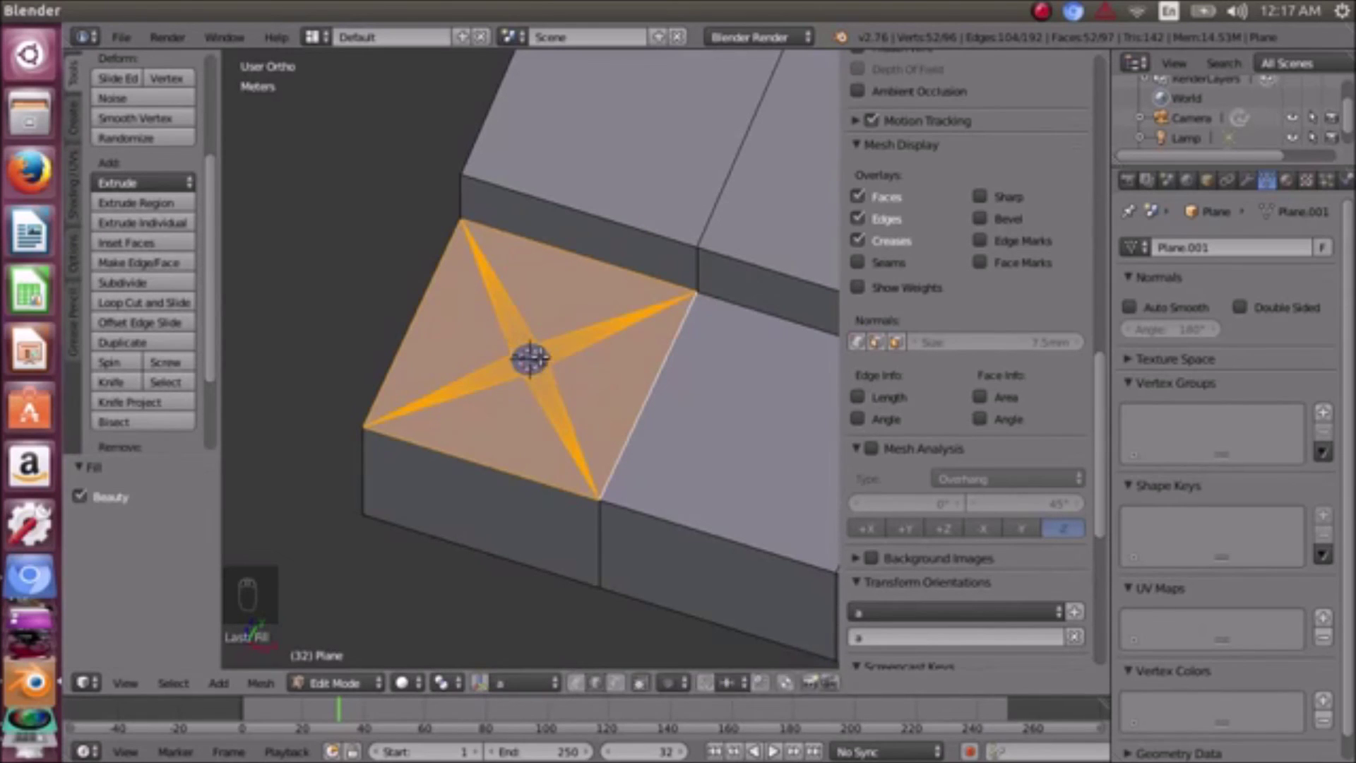
- In face selection mode, select the large triangular face between the hole and the upper tier and snap the 3D cursor to it
middle_drag(620, 366, 666, 393)
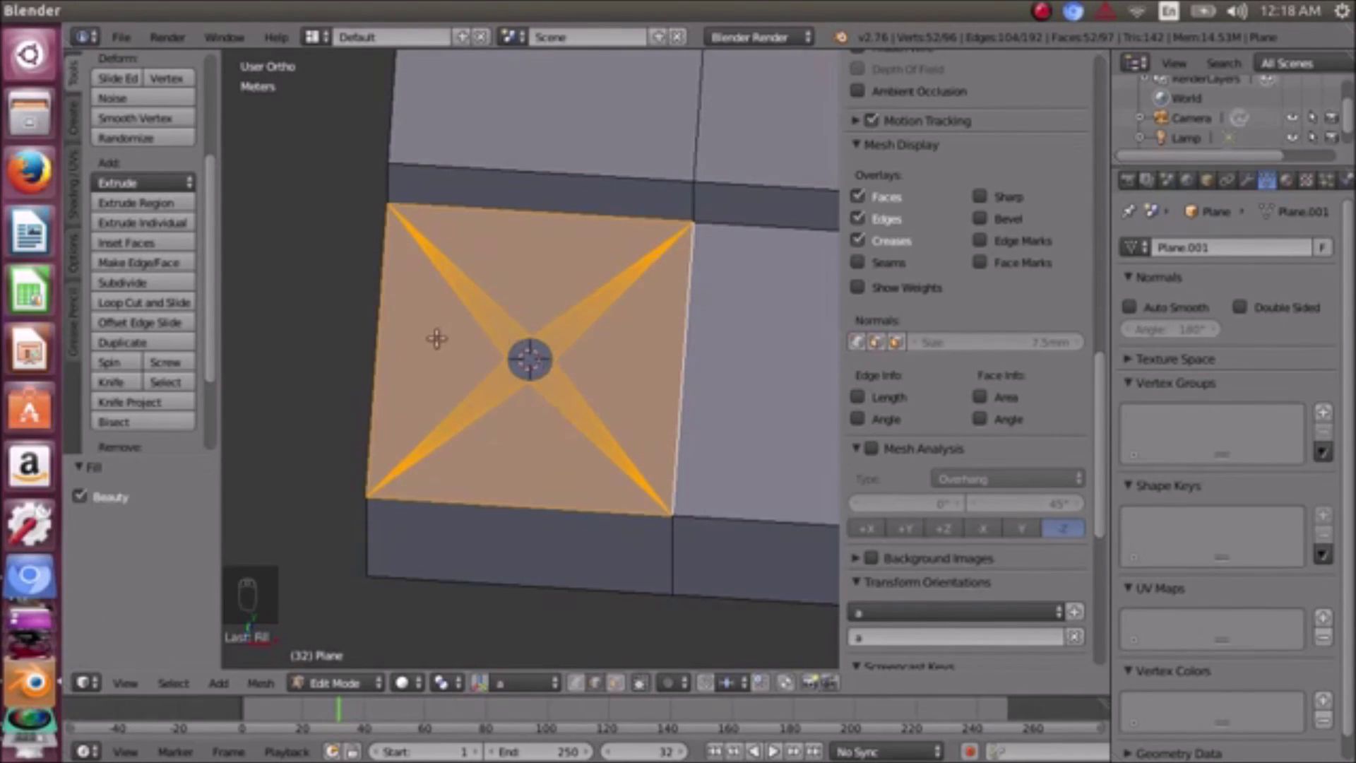
middle_drag(649, 425, 571, 435)
scroll(570, 435, up, 3)
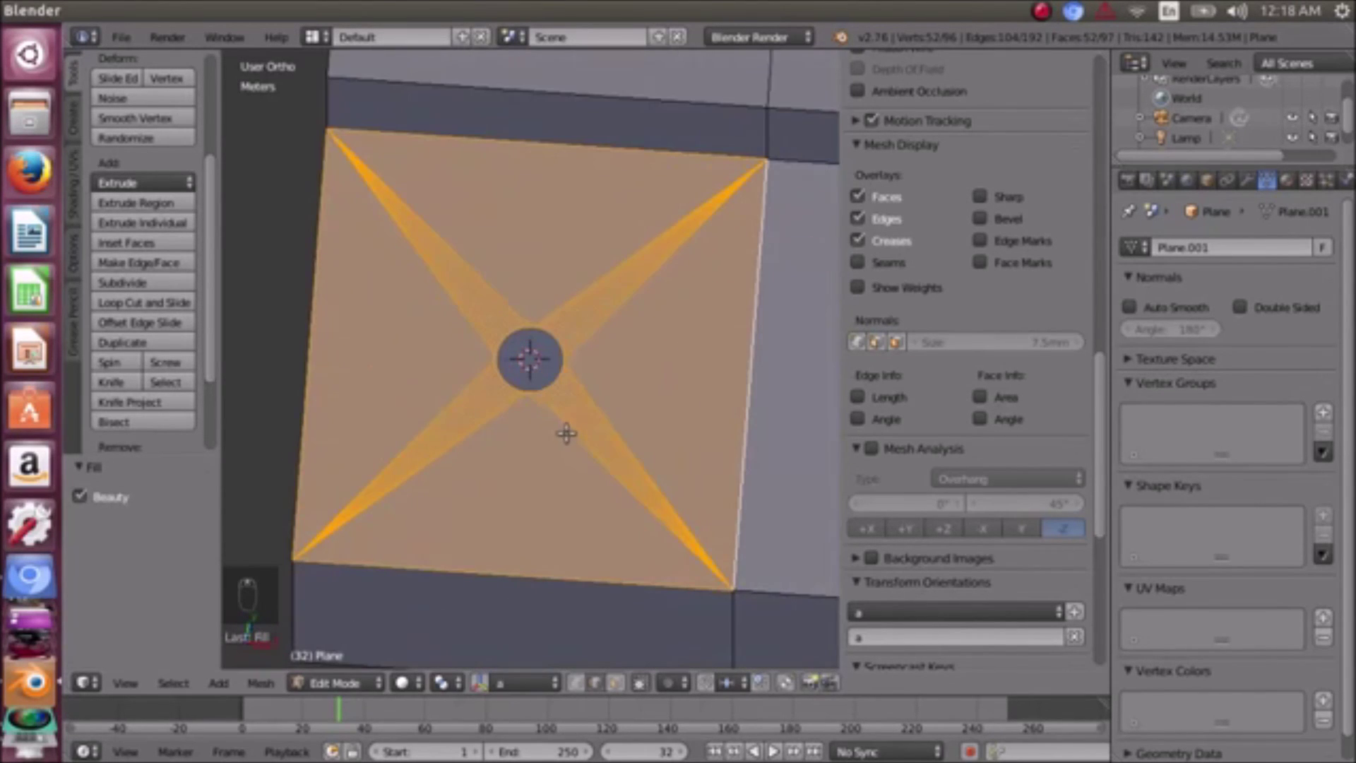
click(619, 684)
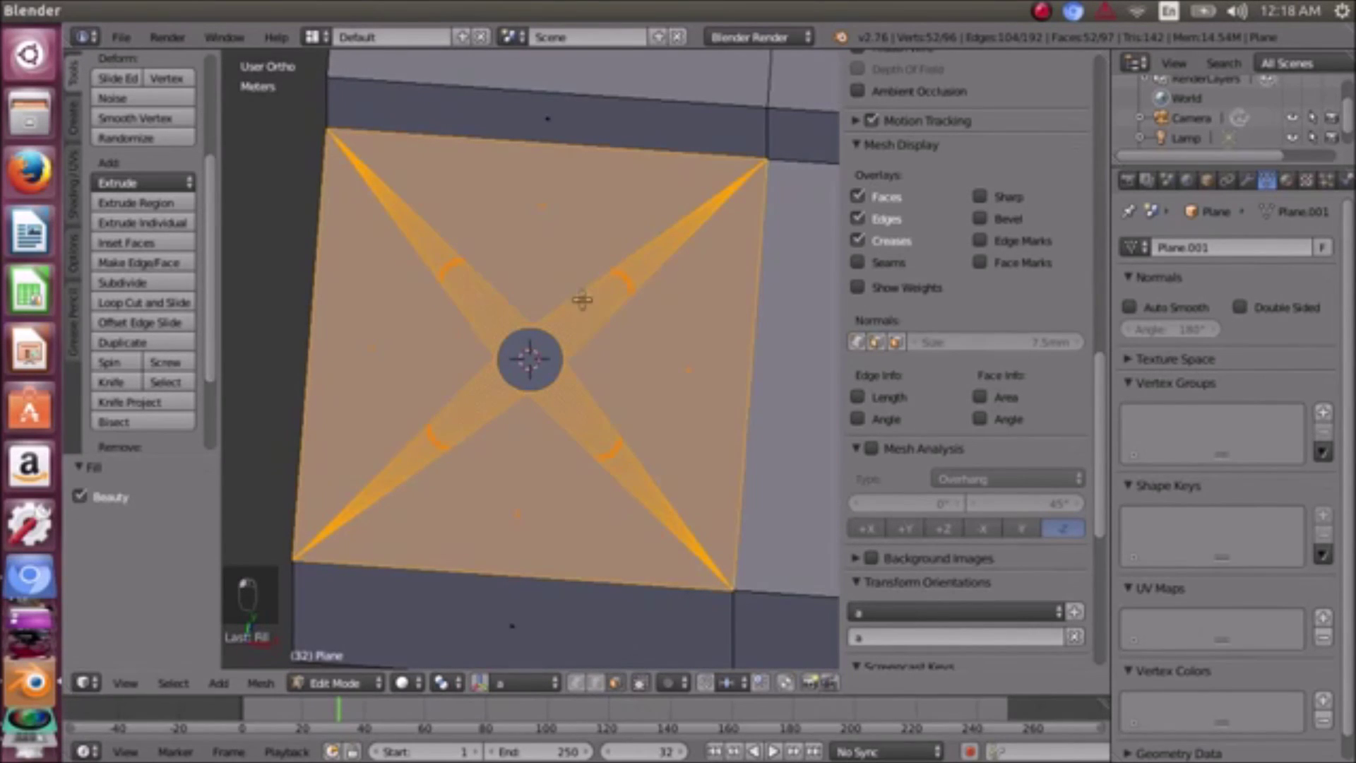
right_click(546, 206)
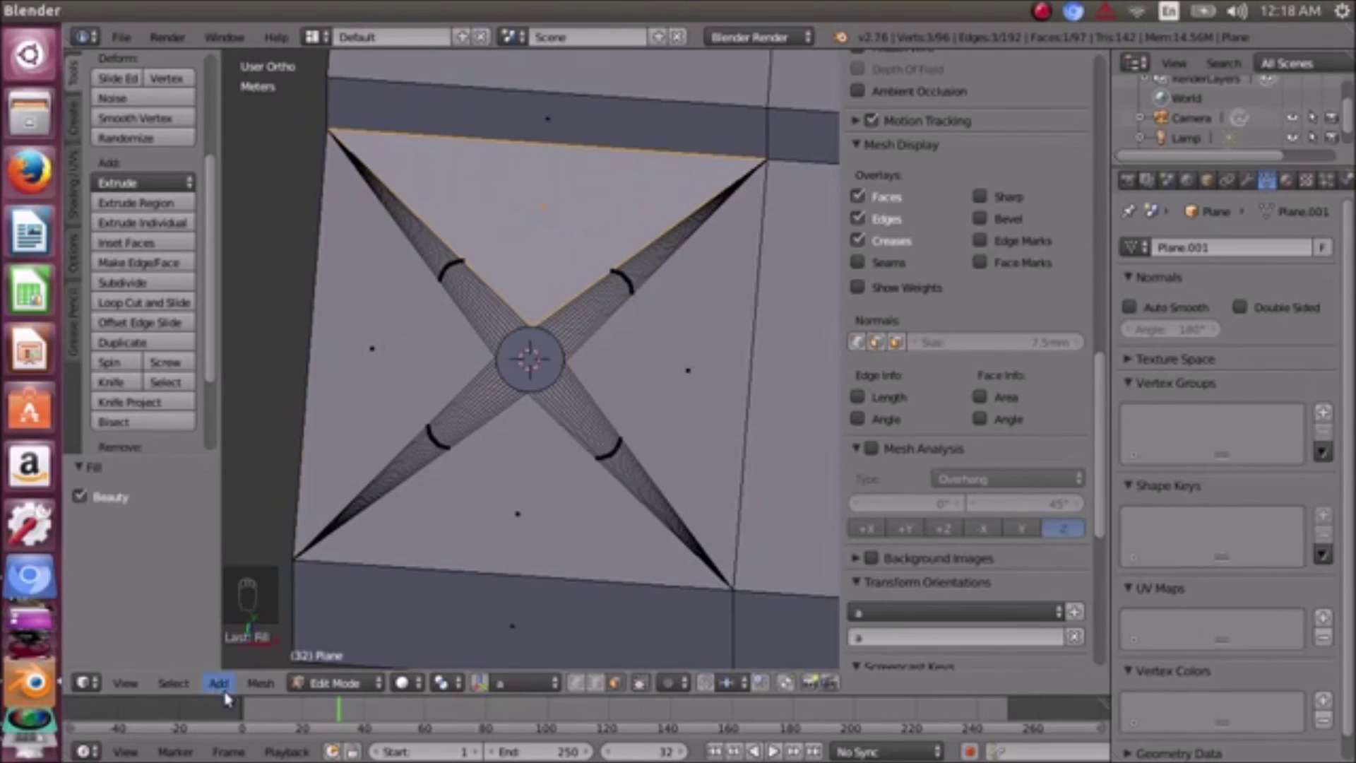
click(261, 683)
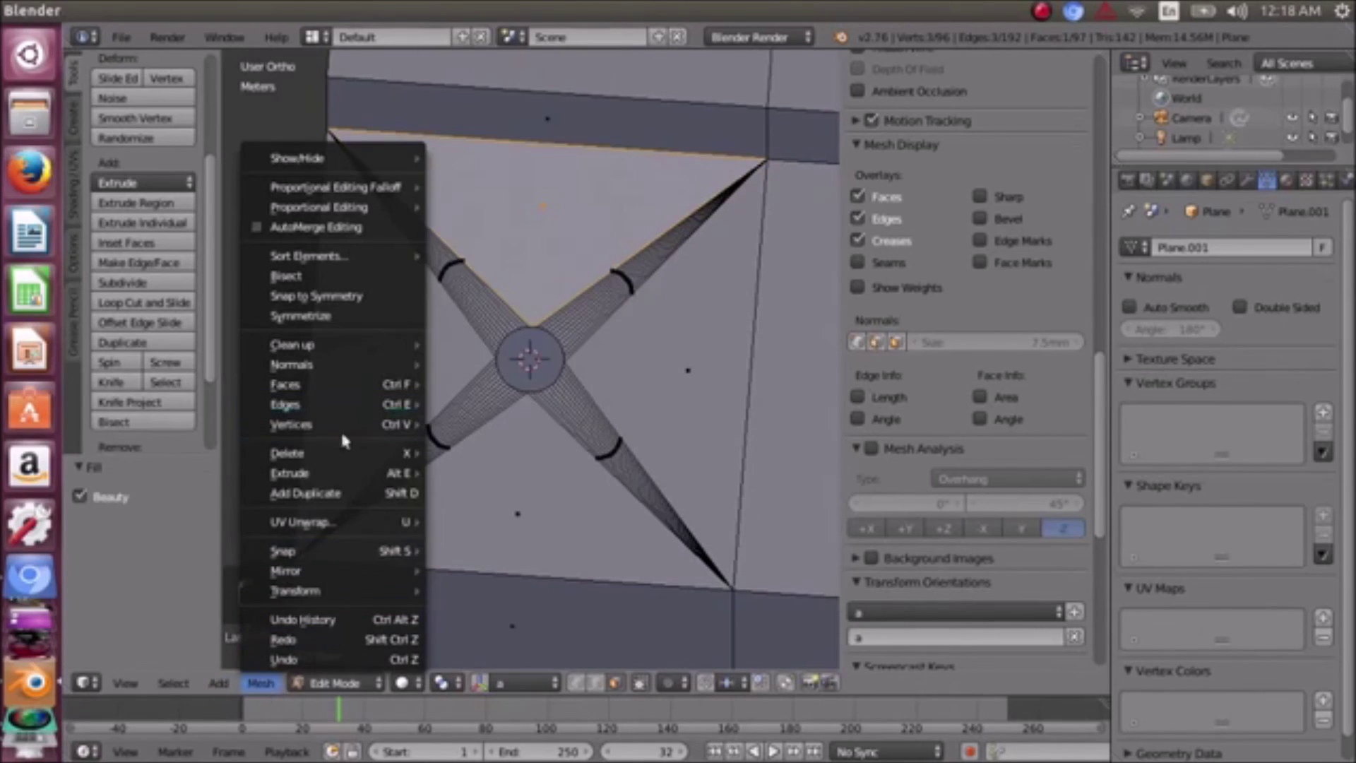
mouse_move(331, 551)
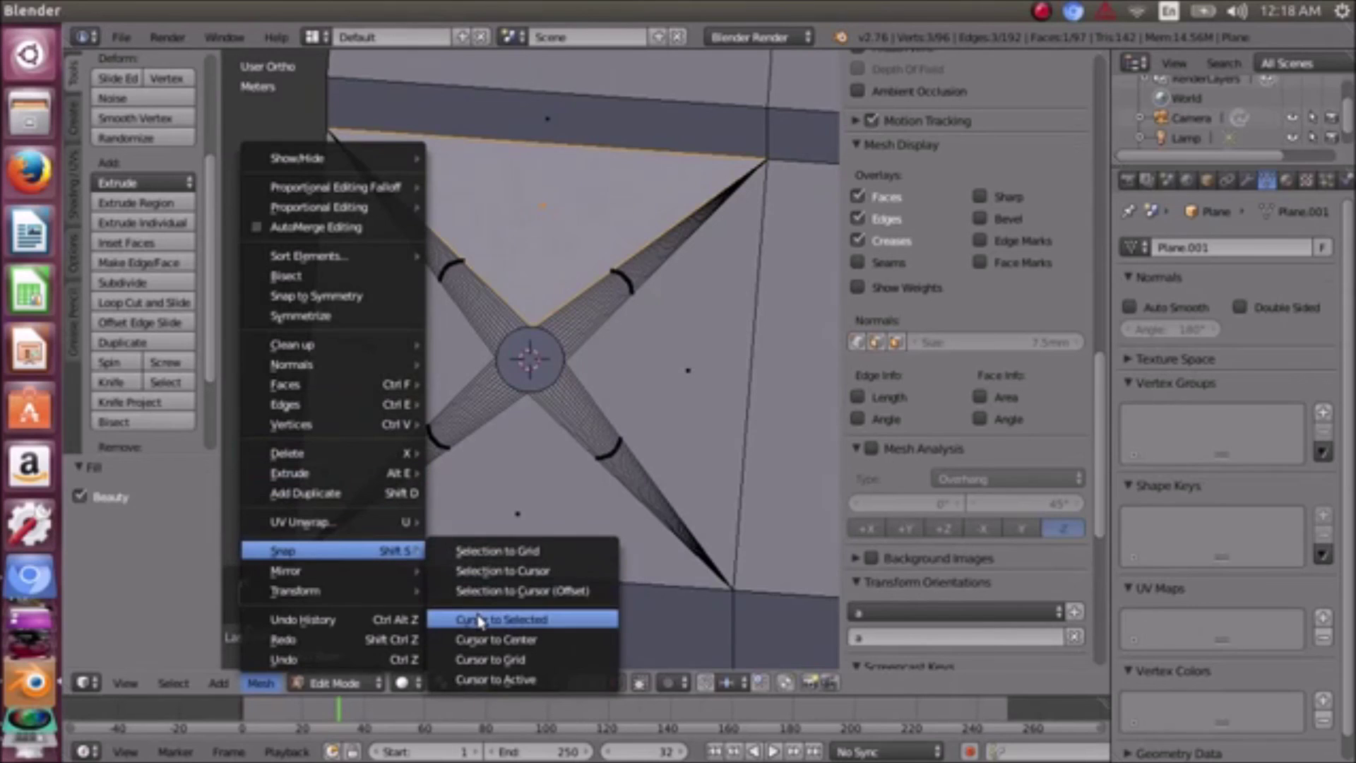
click(479, 622)
- Examine the 3D cursor's position on the triangular face and the surrounding hole geometry from several angles and distances
middle_drag(560, 482, 439, 409)
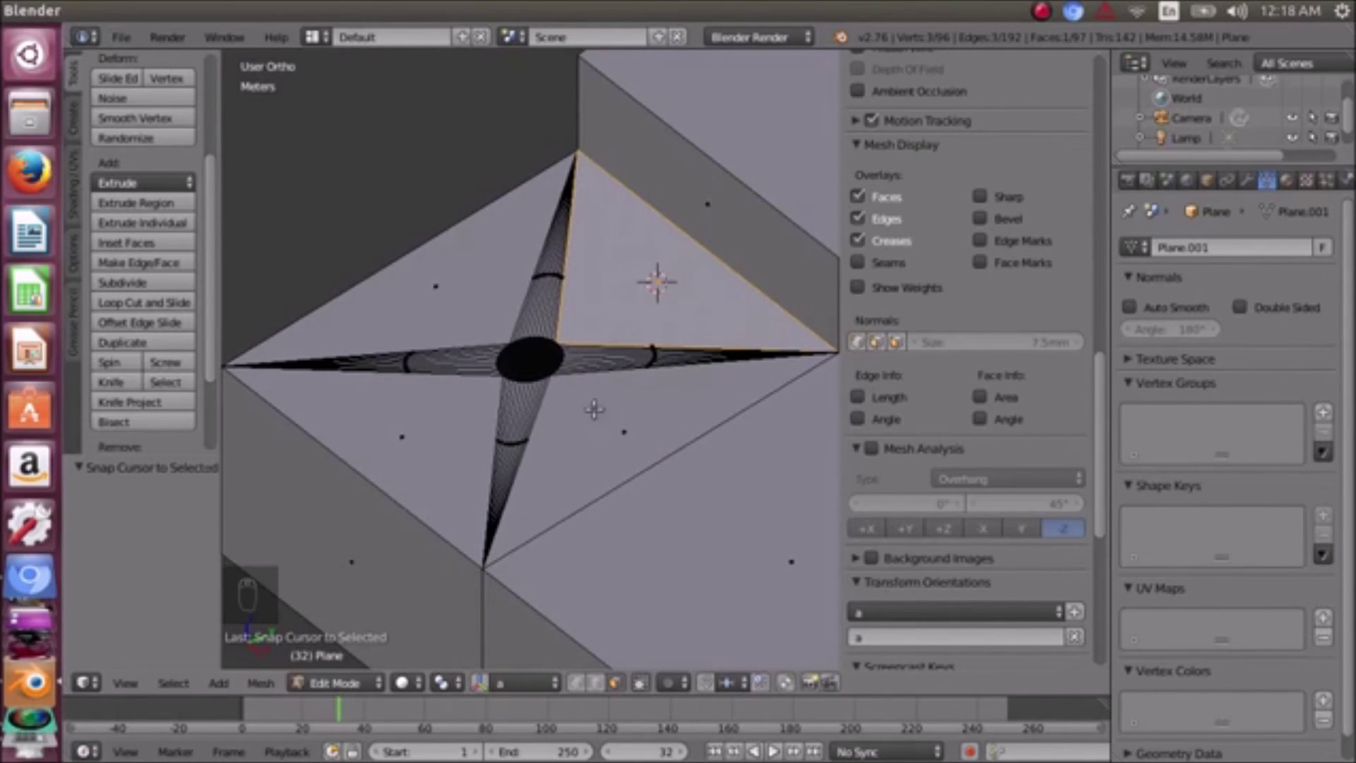
middle_drag(613, 341, 727, 402)
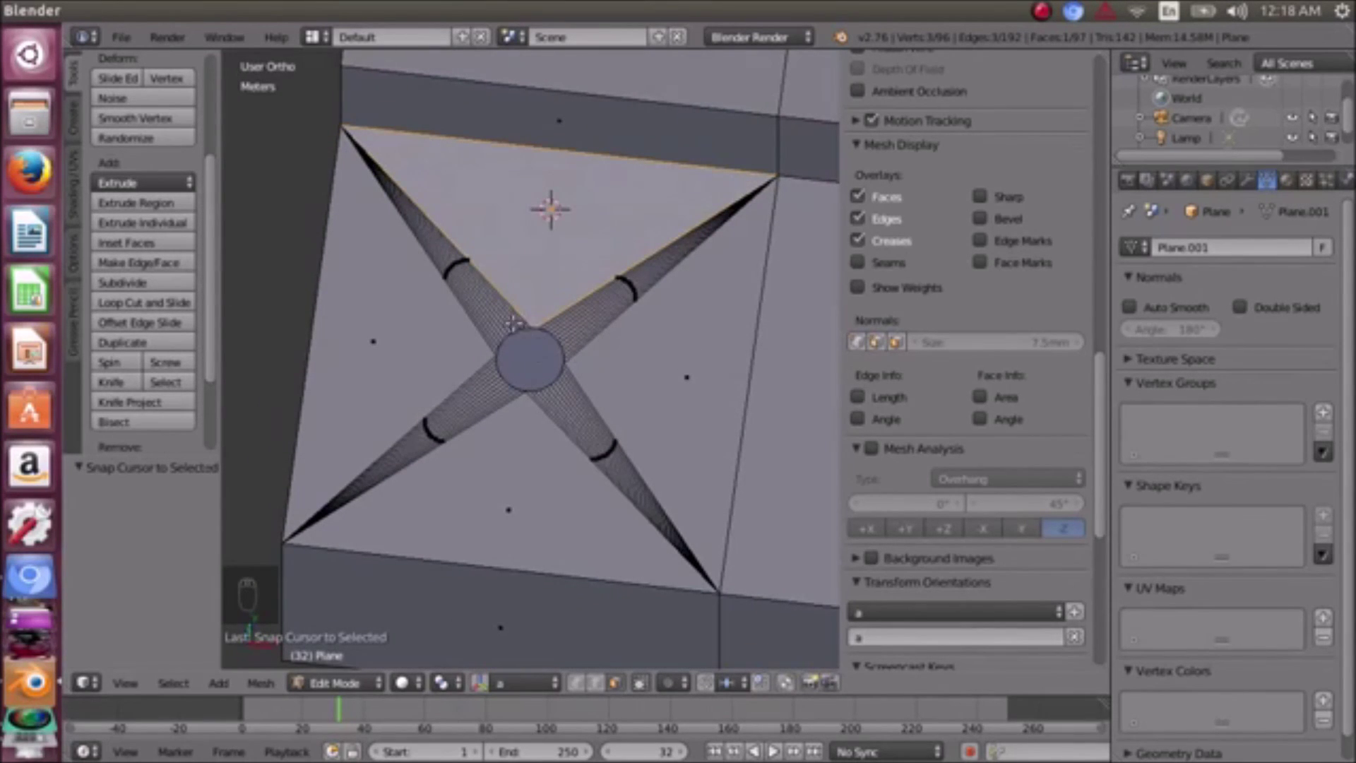
middle_drag(650, 294, 664, 322)
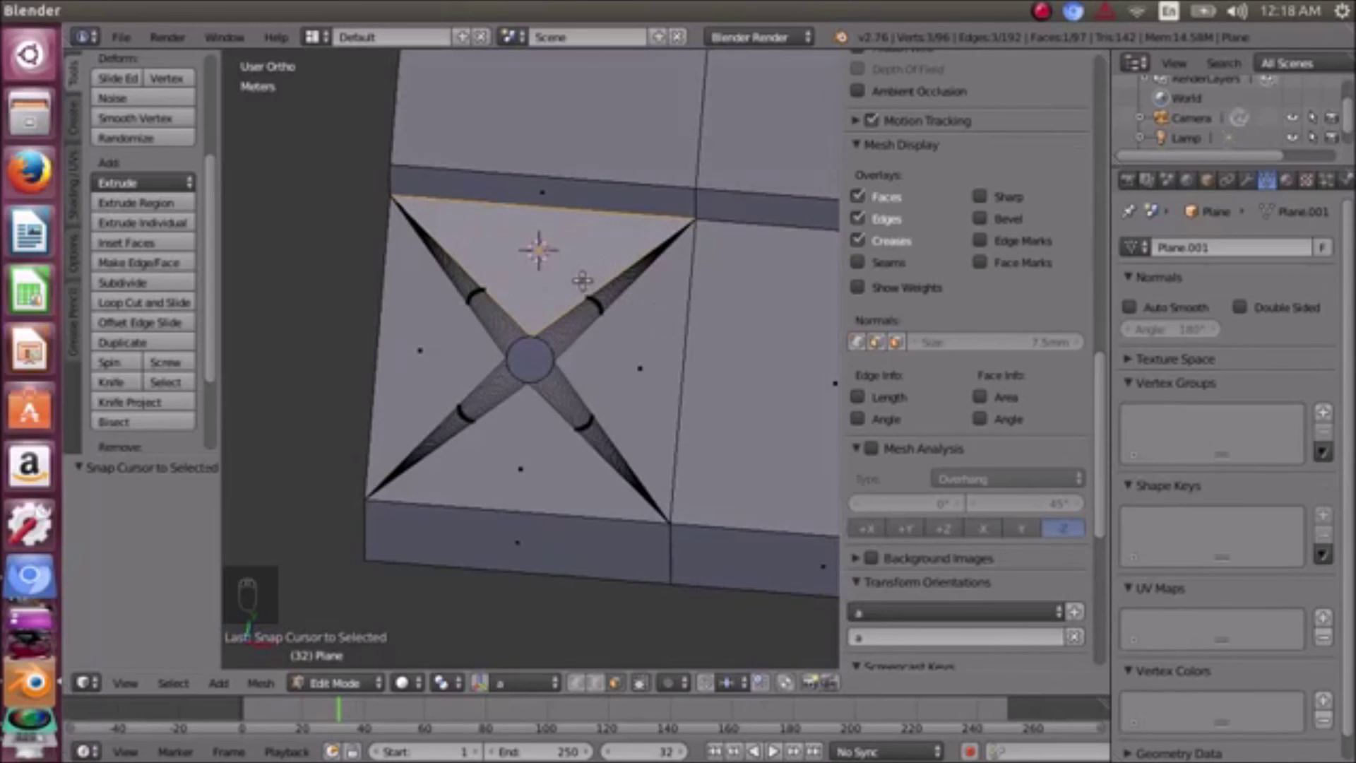
middle_drag(625, 304, 594, 353)
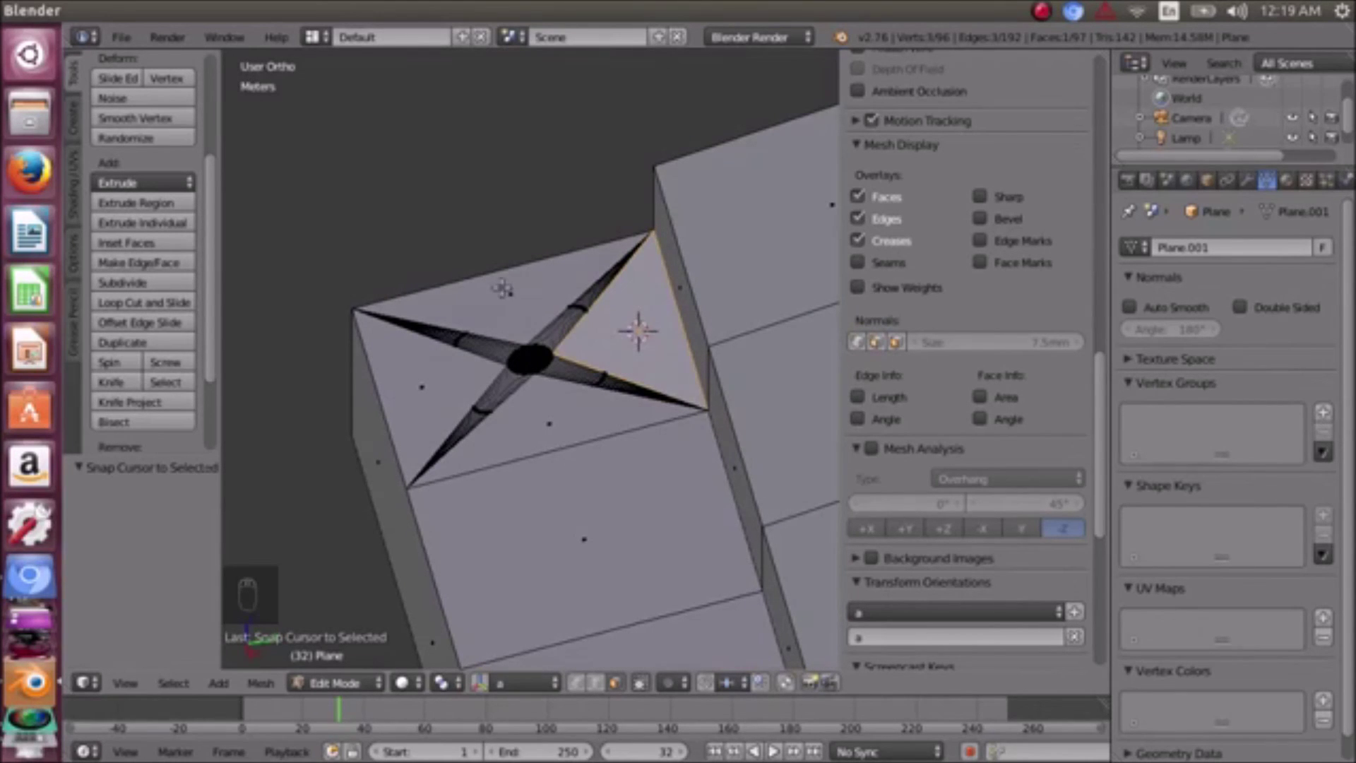
middle_drag(503, 288, 628, 349)
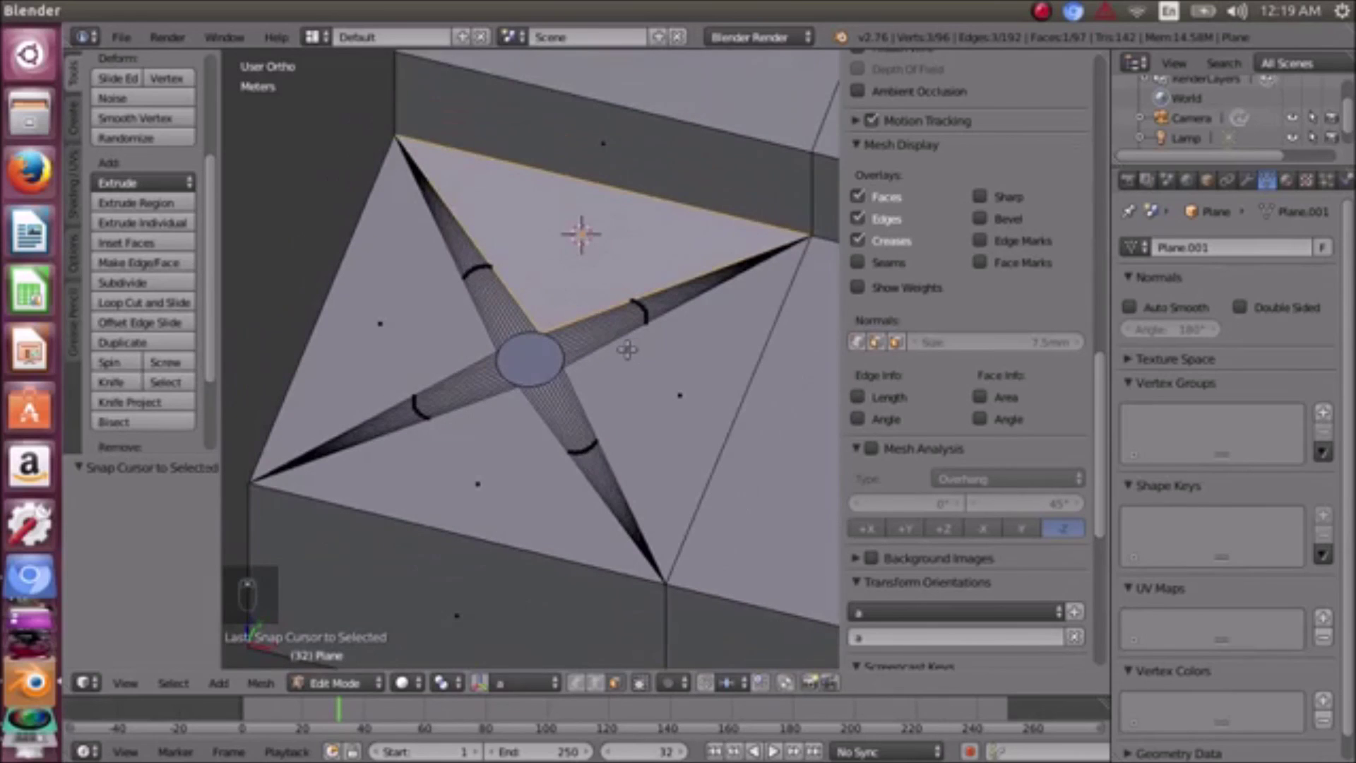
scroll(625, 351, down, 3)
middle_drag(676, 390, 523, 360)
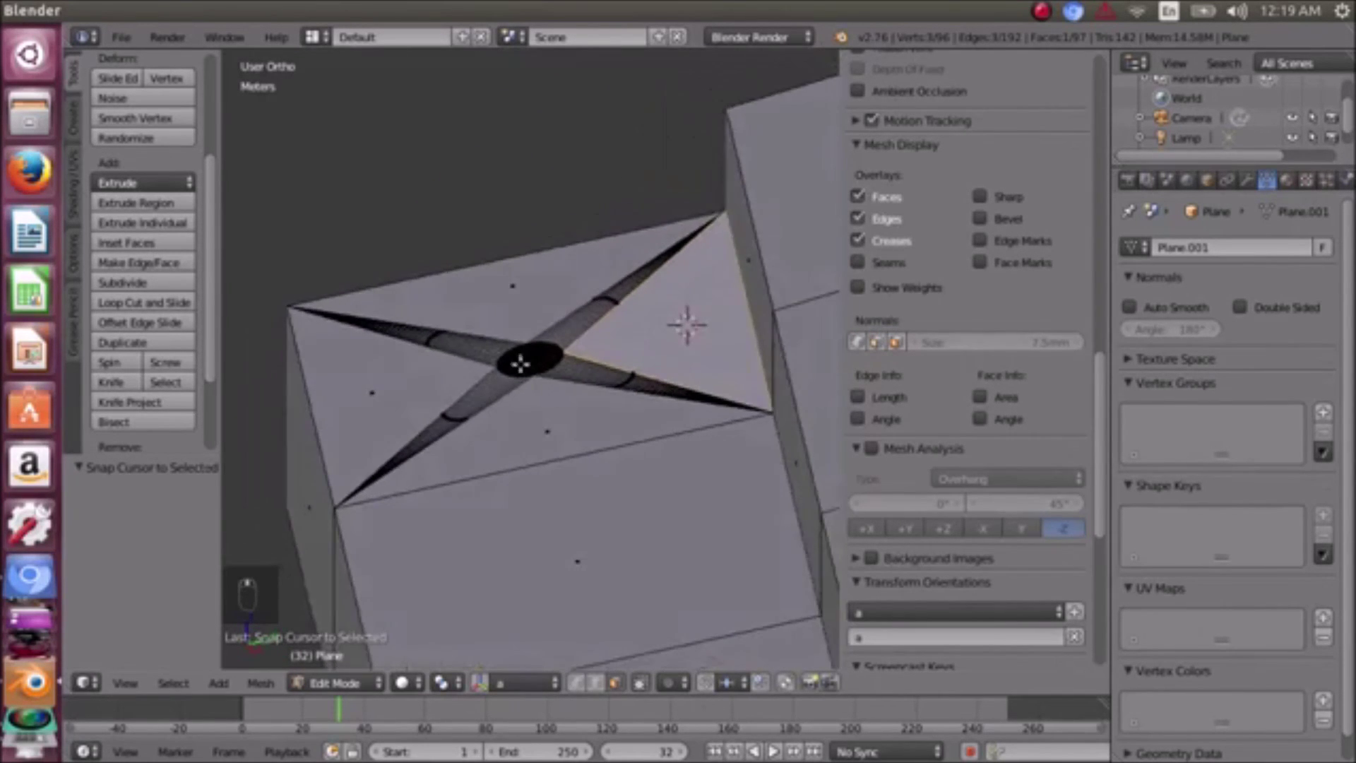
scroll(671, 408, up, 4)
middle_drag(670, 408, 674, 388)
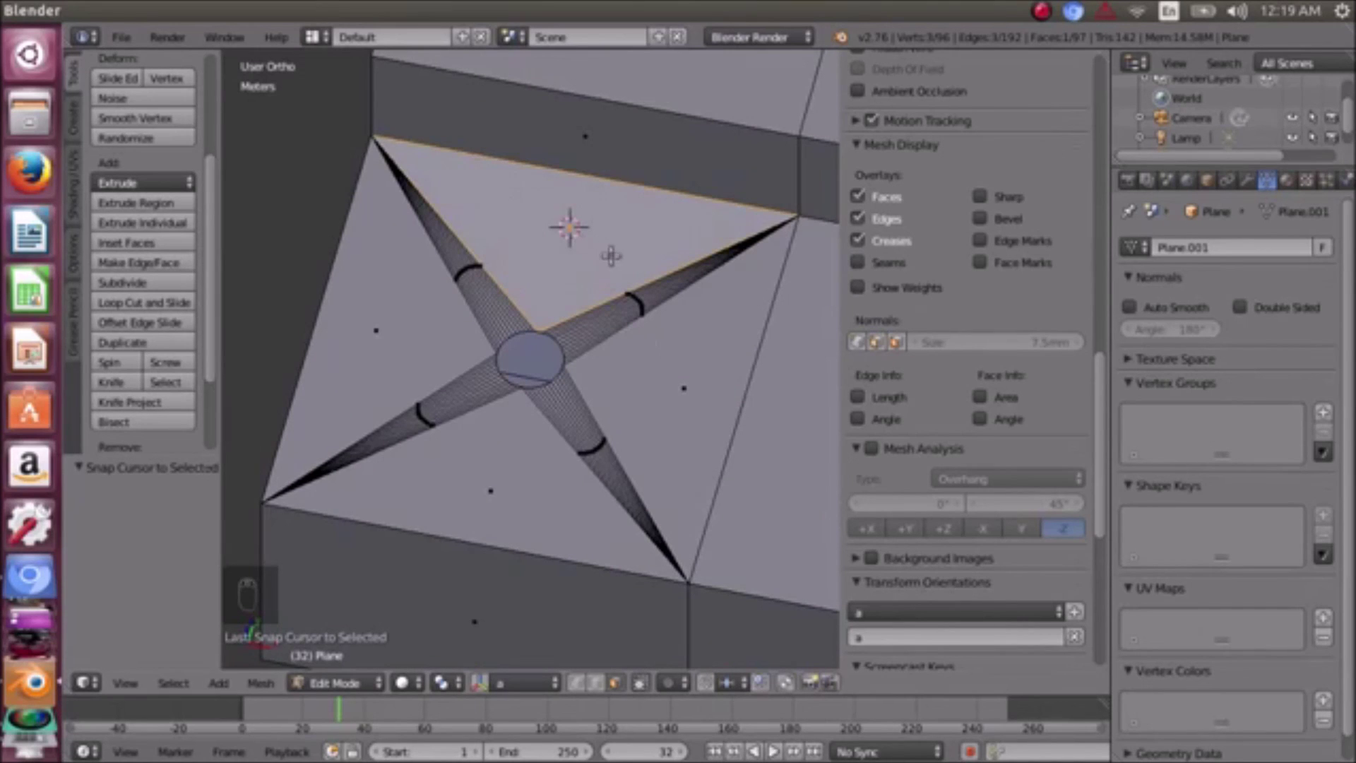
mouse_move(610, 252)
middle_down()
mouse_move(630, 233)
mouse_move(626, 254)
middle_up()
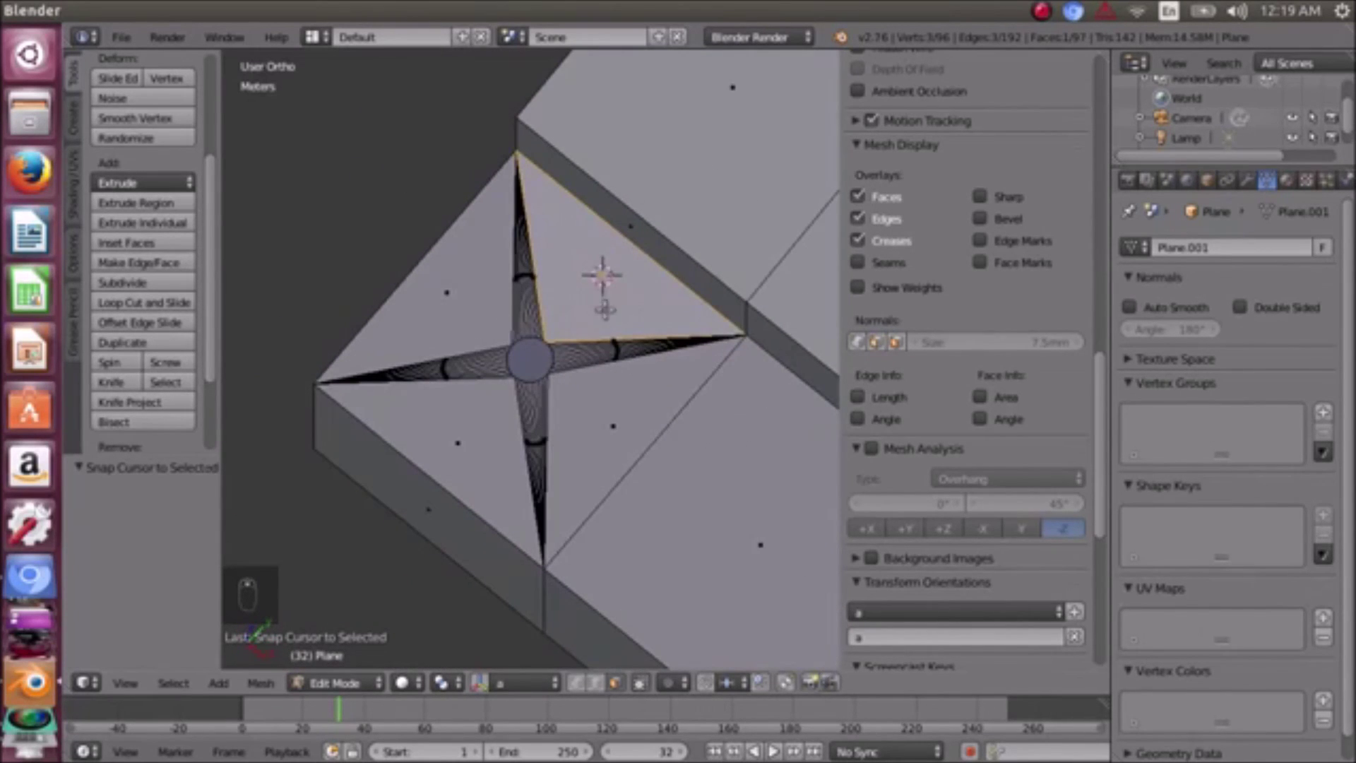
middle_drag(592, 390, 539, 288)
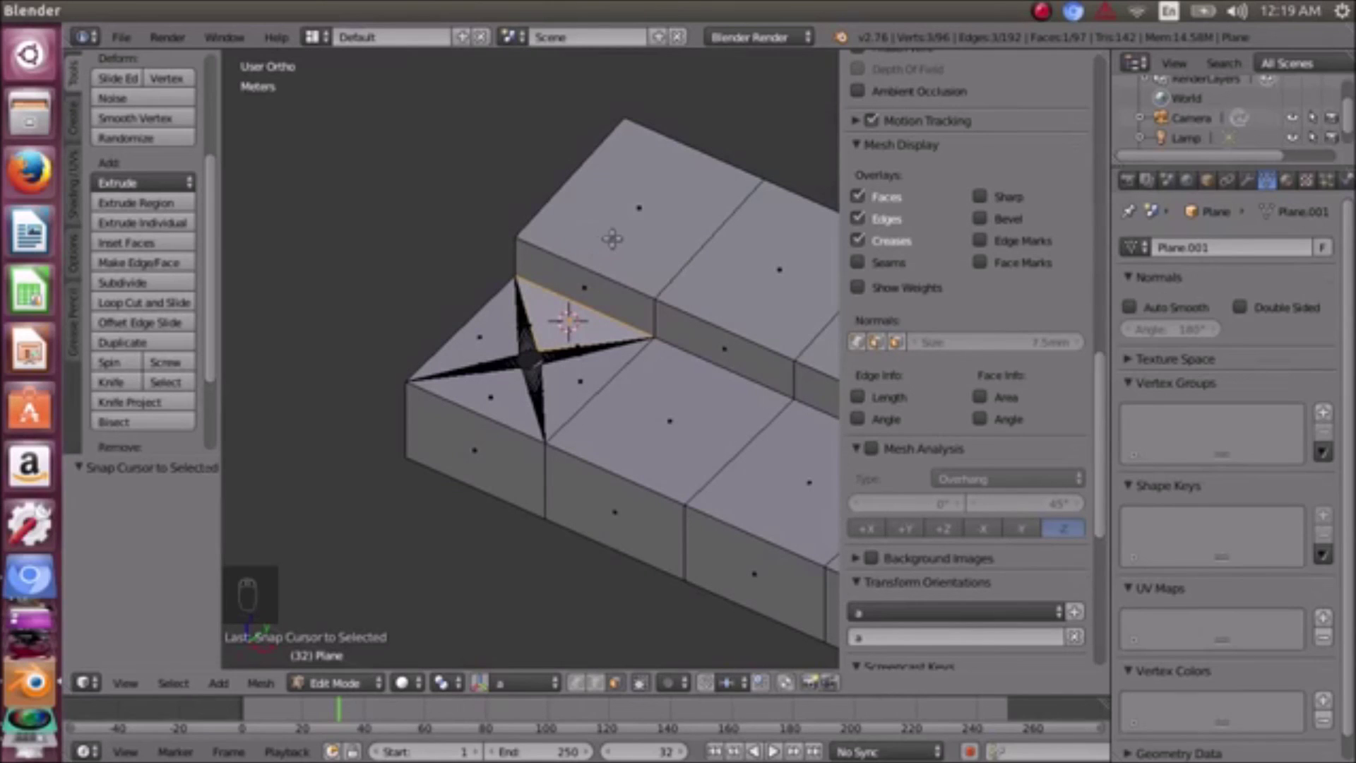
- Select sloped faces on both tiers one at a time, ending with the lower tier's second section, and open the snapping options
right_click(608, 240)
middle_drag(581, 267, 593, 393)
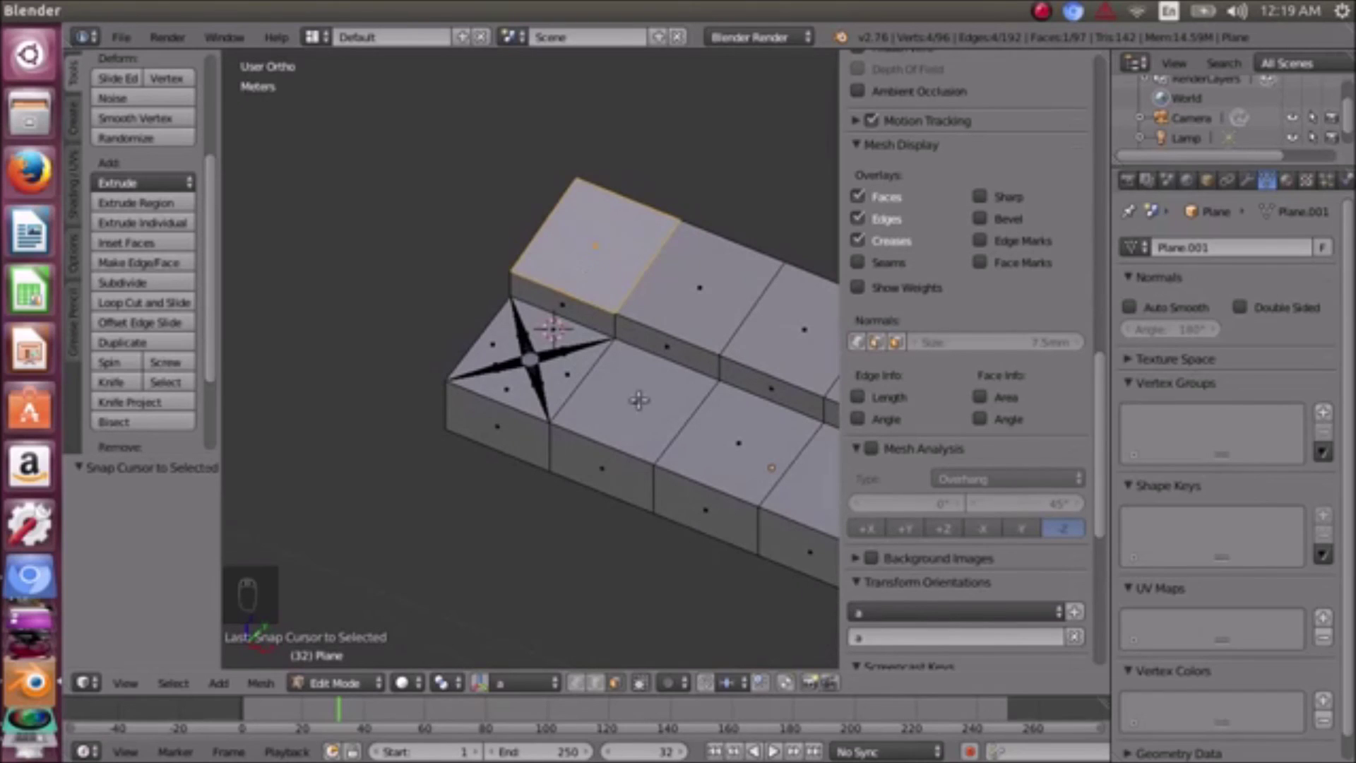
right_click(645, 385)
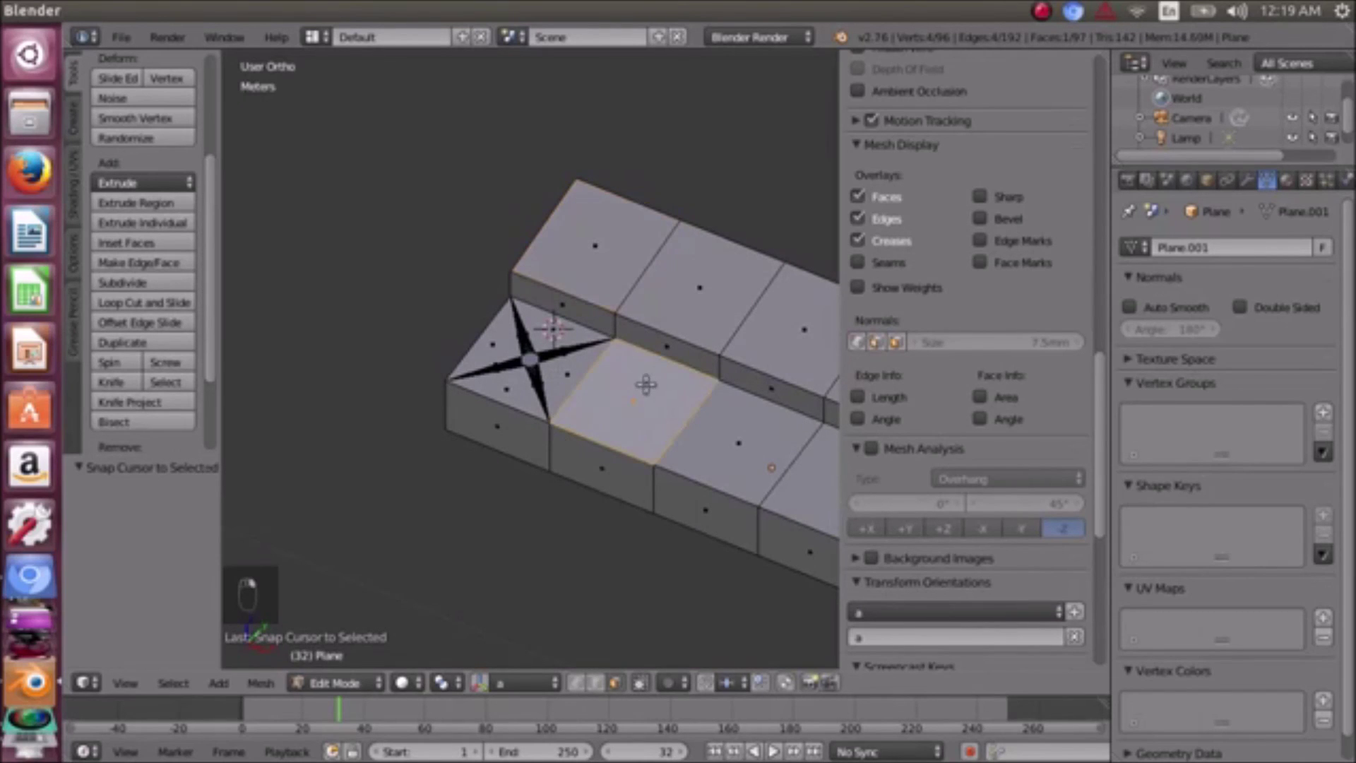
right_click(737, 421)
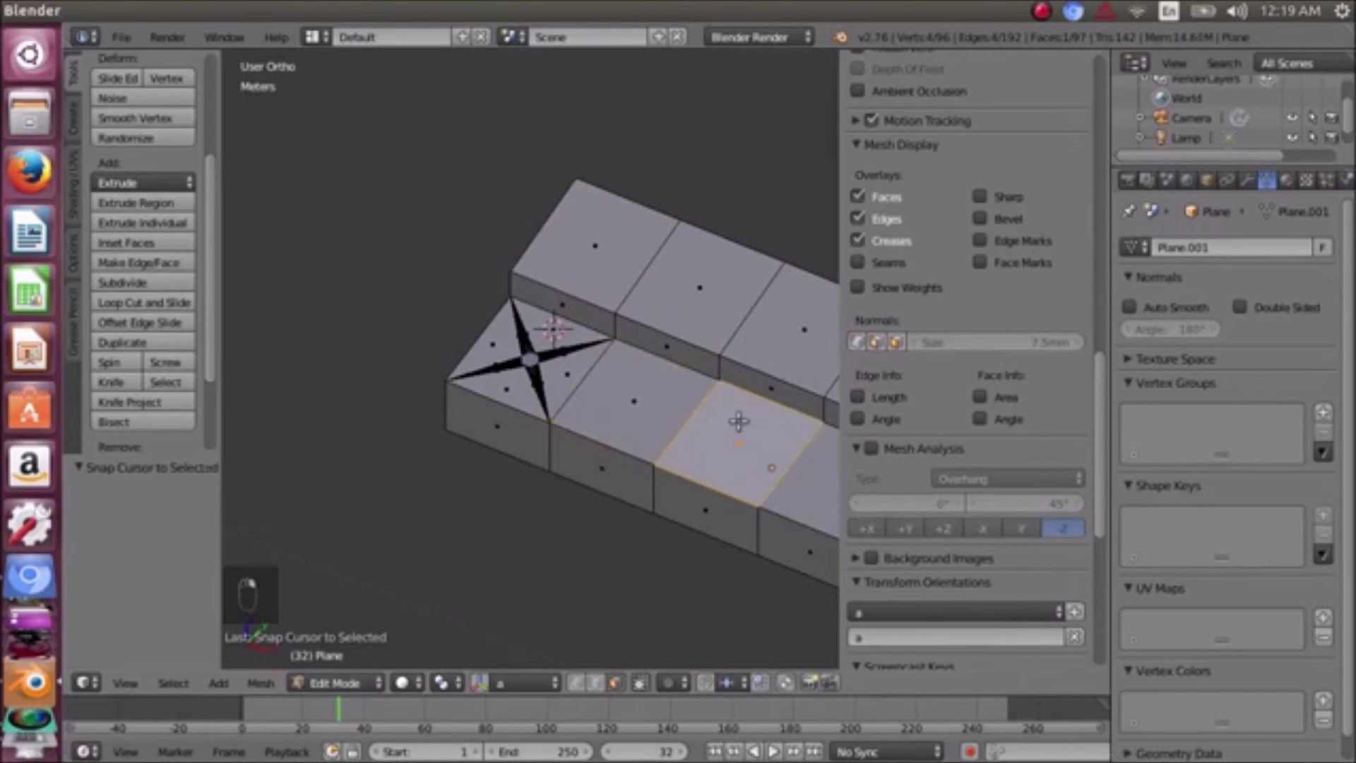
right_click(800, 493)
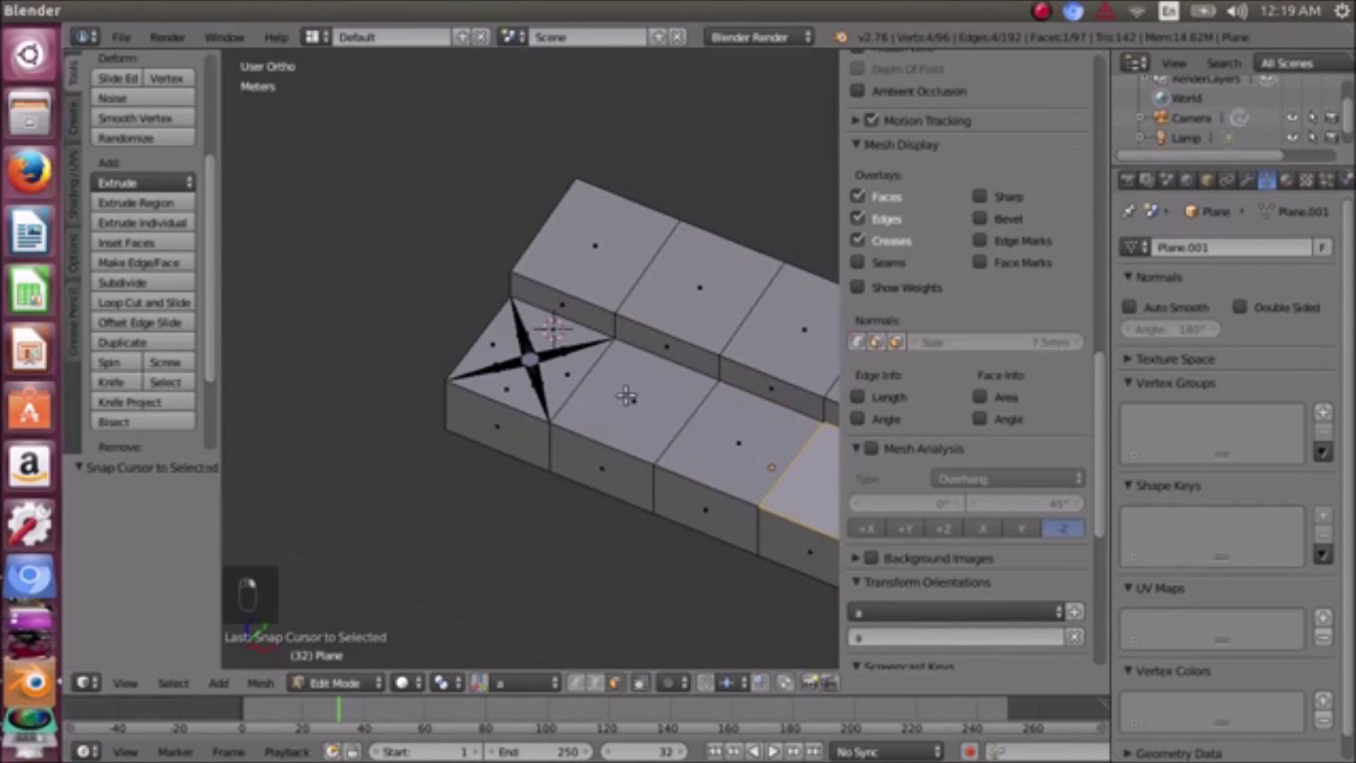
right_click(623, 392)
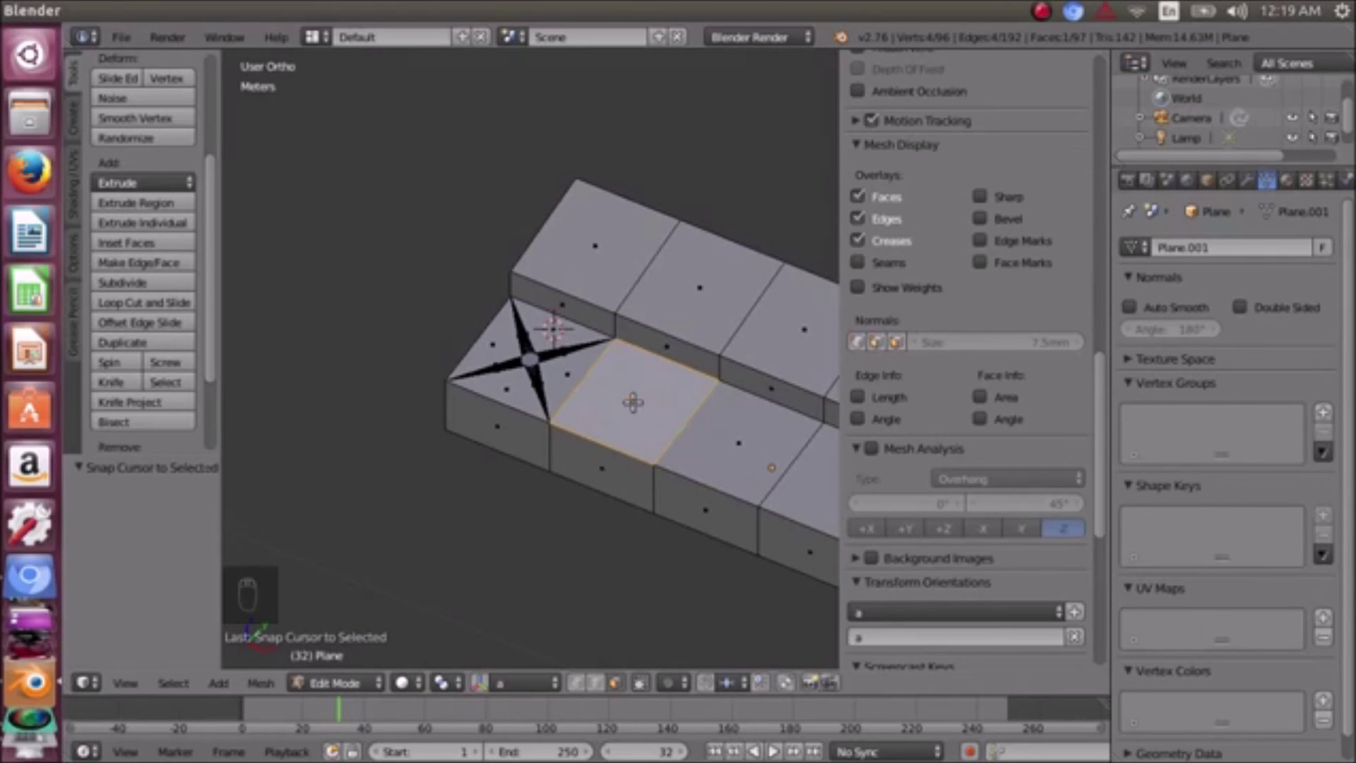
click(260, 683)
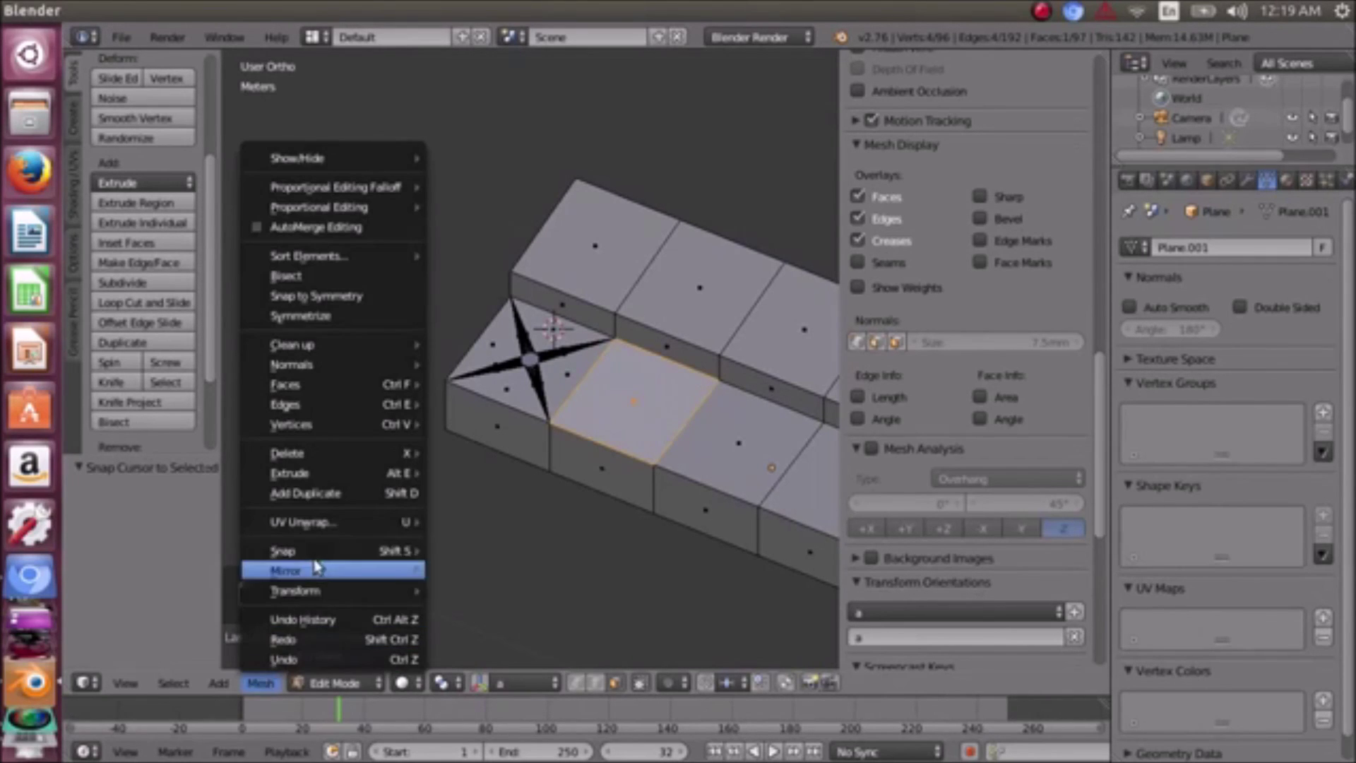
mouse_move(324, 552)
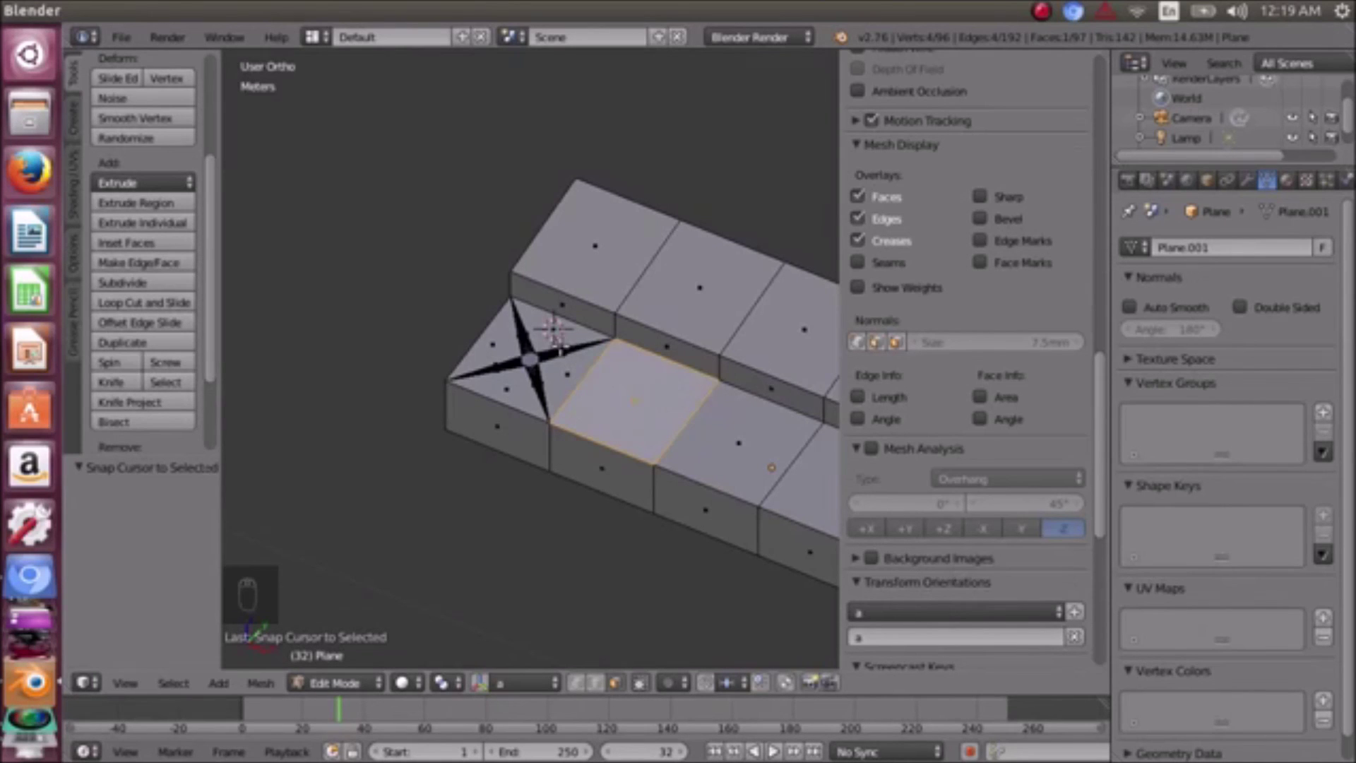
- Select the upper tier's end sloped face, delete the custom transform orientation "a" and create a new one from the selected face
scroll(678, 411, down, 3)
middle_drag(678, 410, 551, 388)
scroll(546, 391, up, 3)
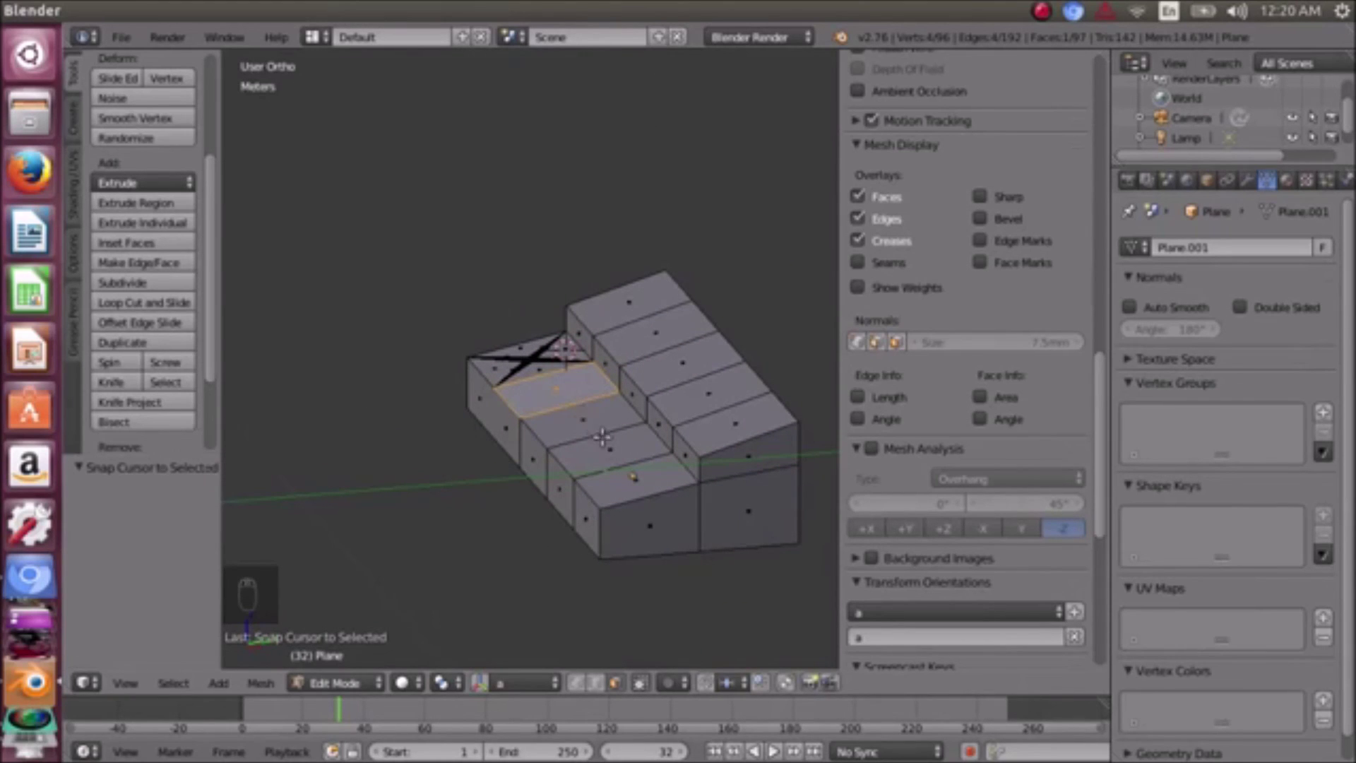
scroll(526, 401, up, 2)
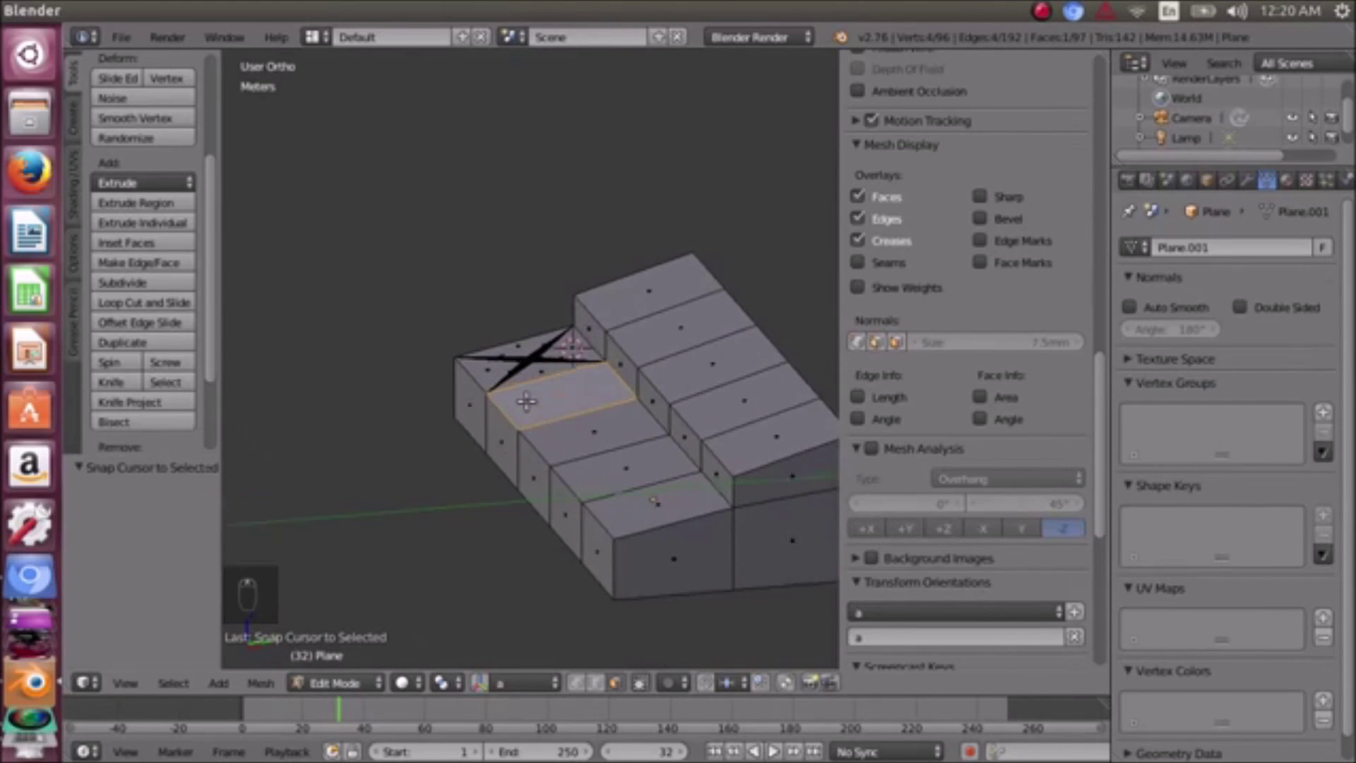
middle_drag(526, 401, 605, 388)
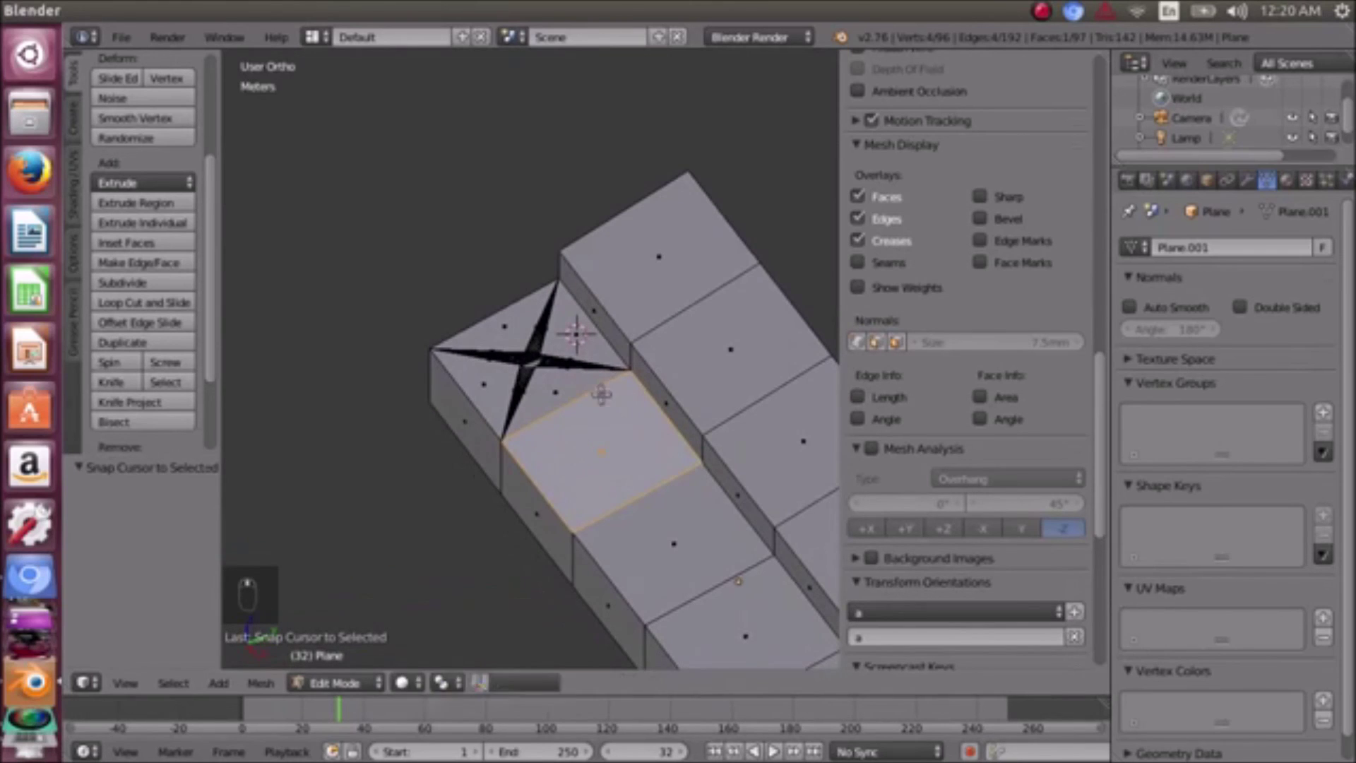
right_click(684, 232)
middle_drag(660, 302, 681, 325)
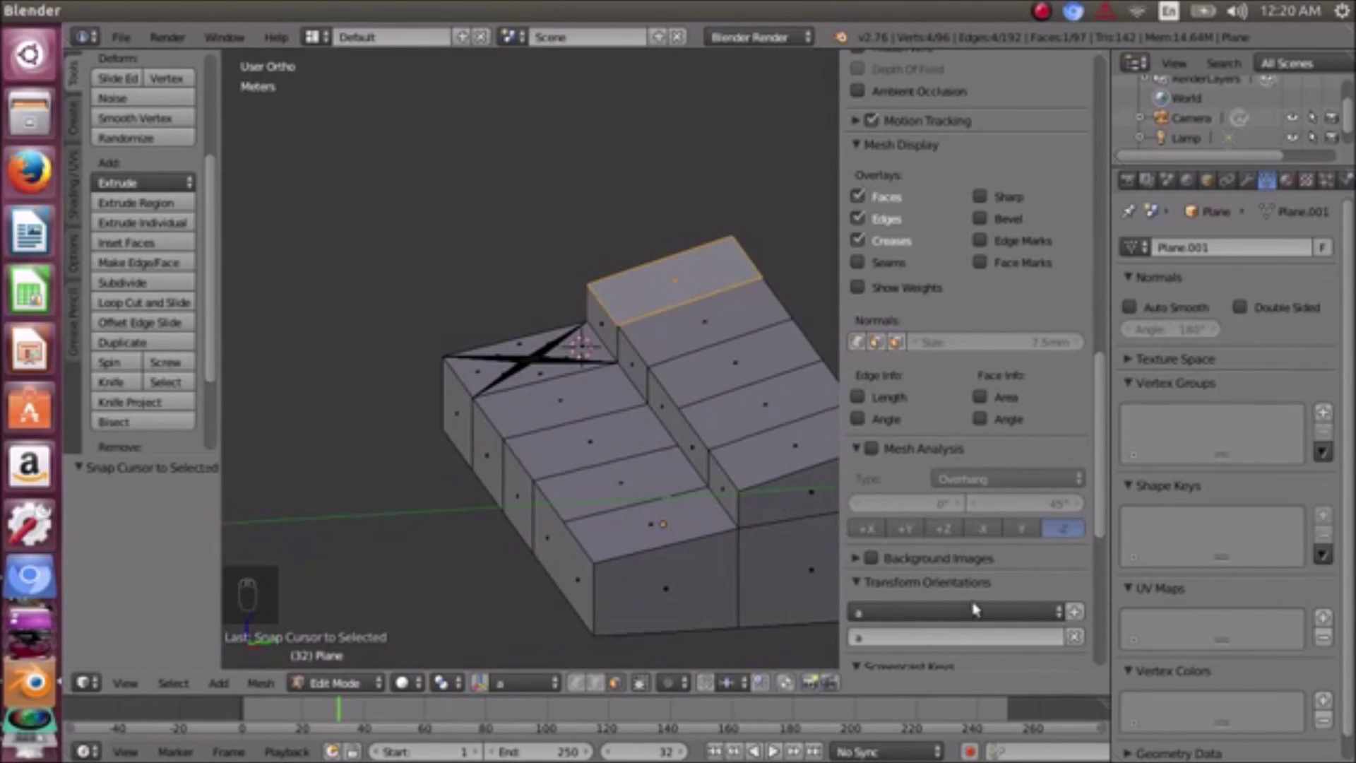
click(1074, 638)
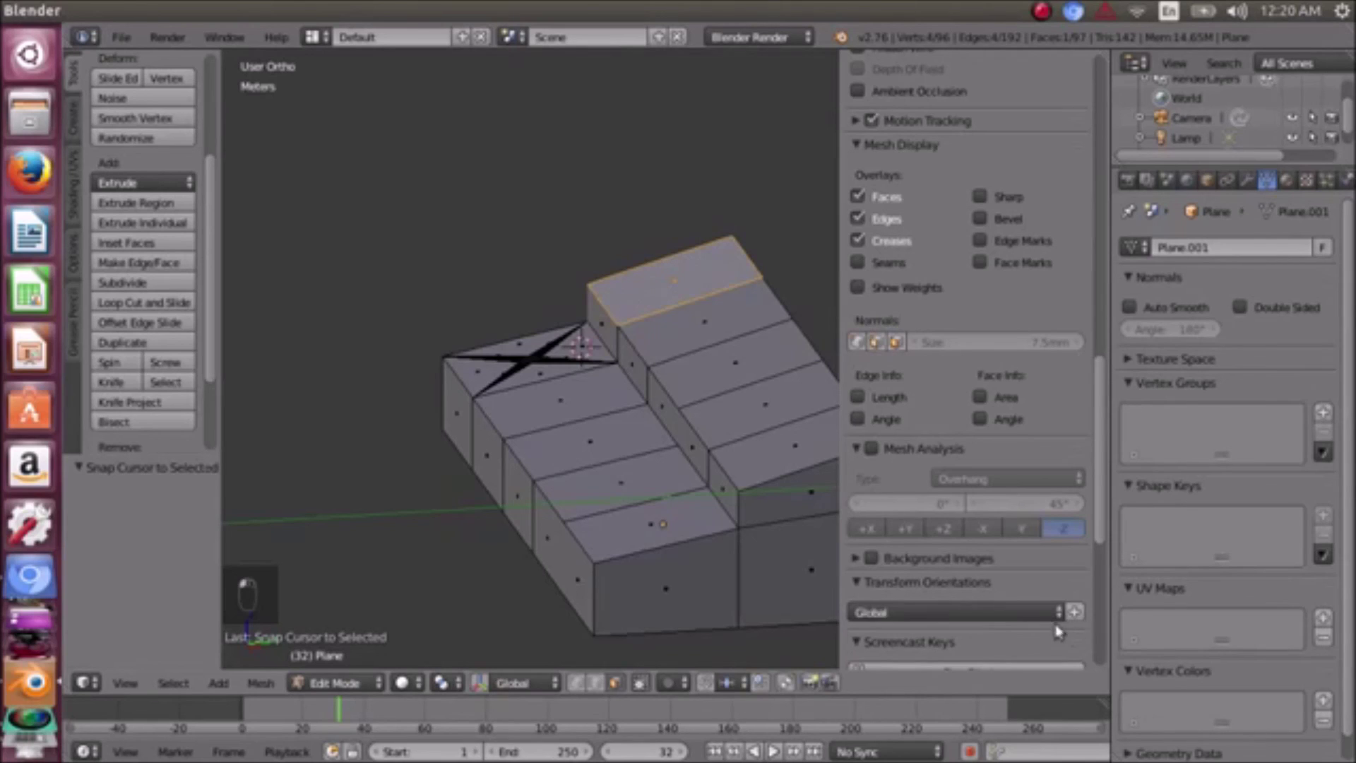
click(923, 614)
click(915, 550)
click(1074, 611)
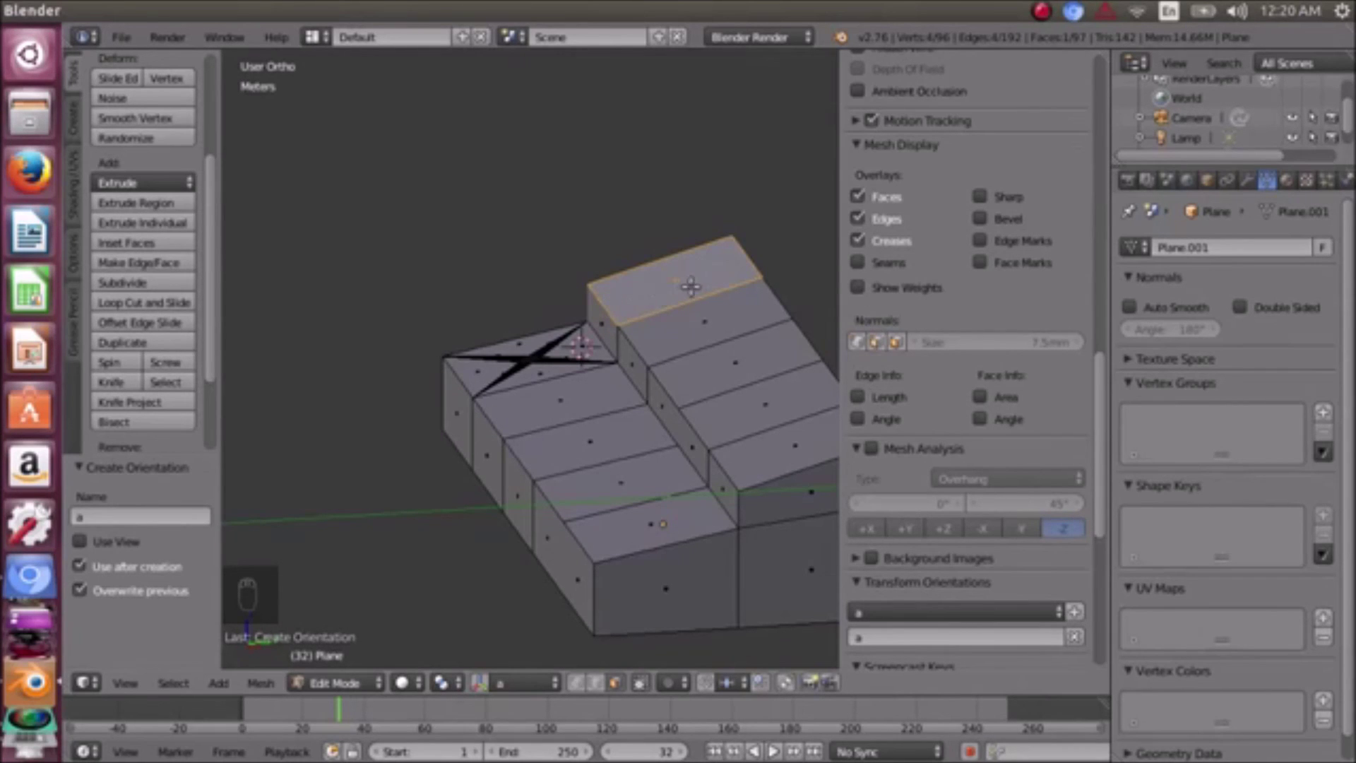
- Examine the two-tier block, its single hole and the remaining sloped sections from several angles and distances
mouse_move(678, 282)
middle_down()
mouse_move(633, 316)
mouse_move(699, 367)
mouse_move(660, 351)
mouse_move(636, 309)
mouse_move(692, 288)
mouse_move(659, 286)
middle_up()
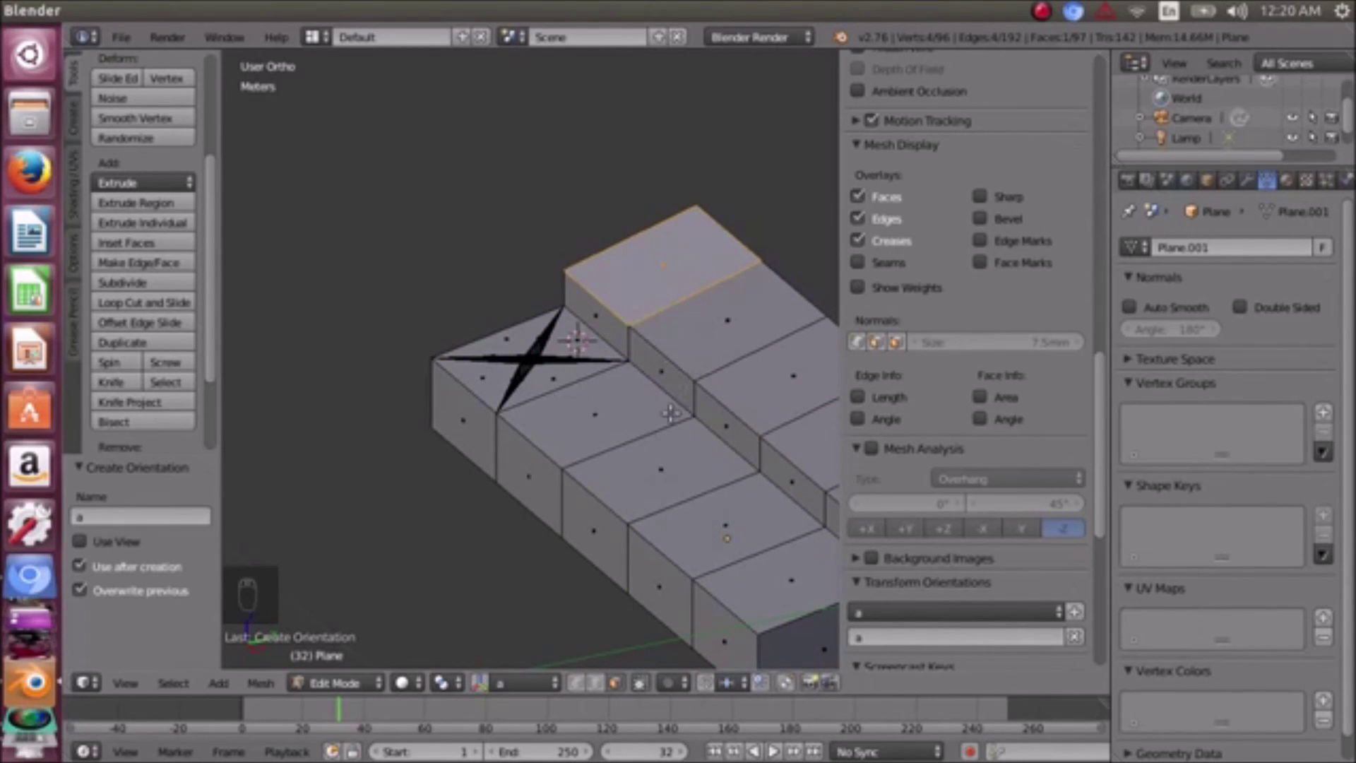
scroll(670, 414, down, 3)
mouse_move(662, 449)
middle_down()
mouse_move(592, 424)
mouse_move(648, 440)
middle_up()
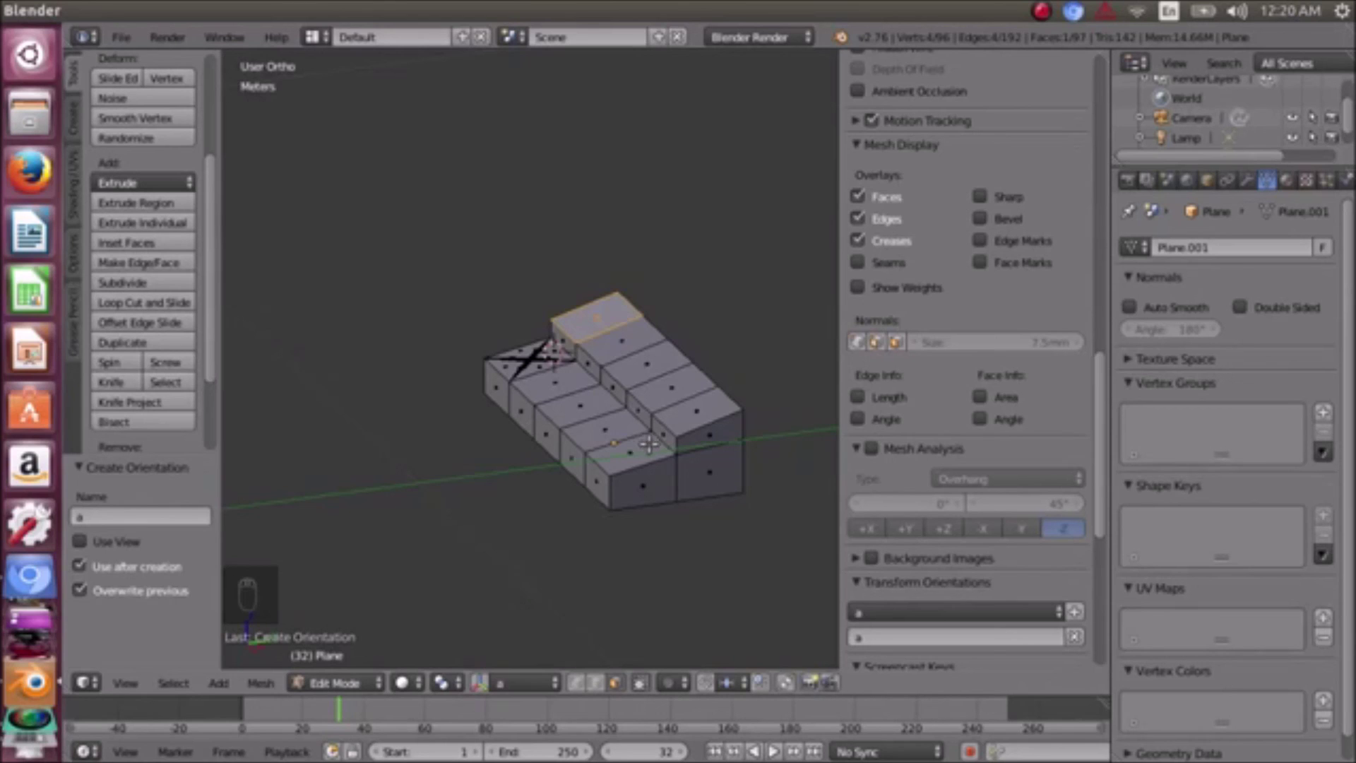
scroll(543, 432, up, 5)
mouse_move(544, 412)
middle_down()
mouse_move(495, 428)
mouse_move(521, 437)
mouse_move(508, 465)
mouse_move(476, 450)
mouse_move(562, 413)
middle_up()
scroll(522, 437, down, 4)
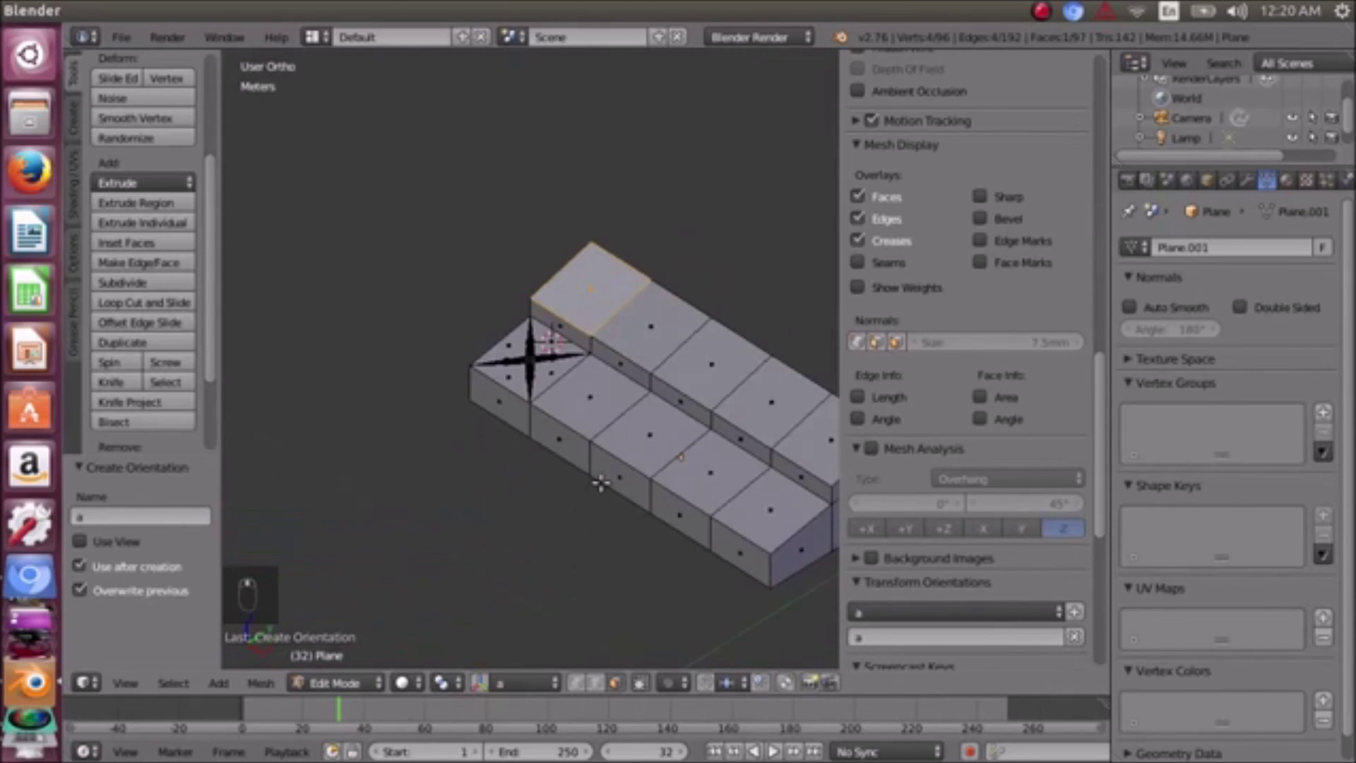
scroll(557, 398, up, 5)
scroll(557, 398, down, 3)
scroll(521, 427, down, 3)
middle_drag(520, 424, 449, 436)
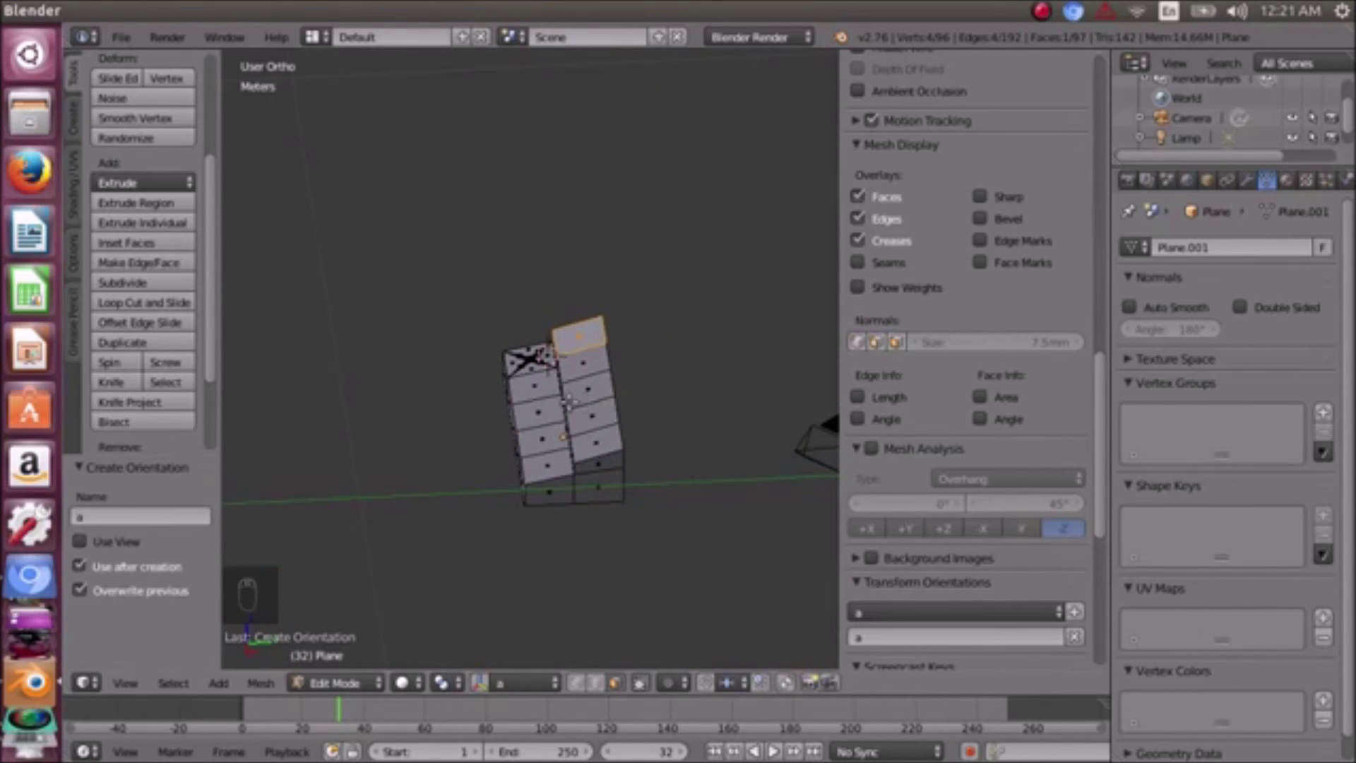
middle_drag(496, 405, 625, 419)
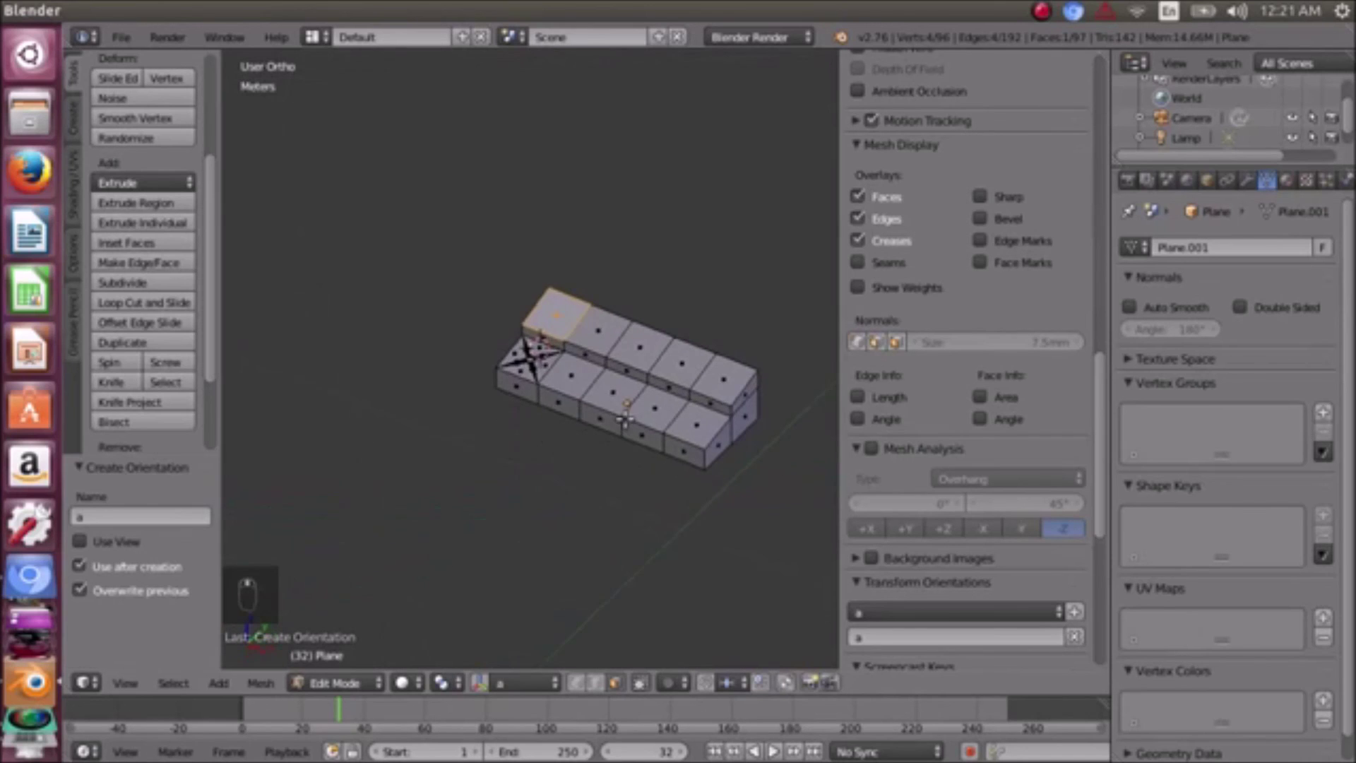
scroll(540, 393, up, 5)
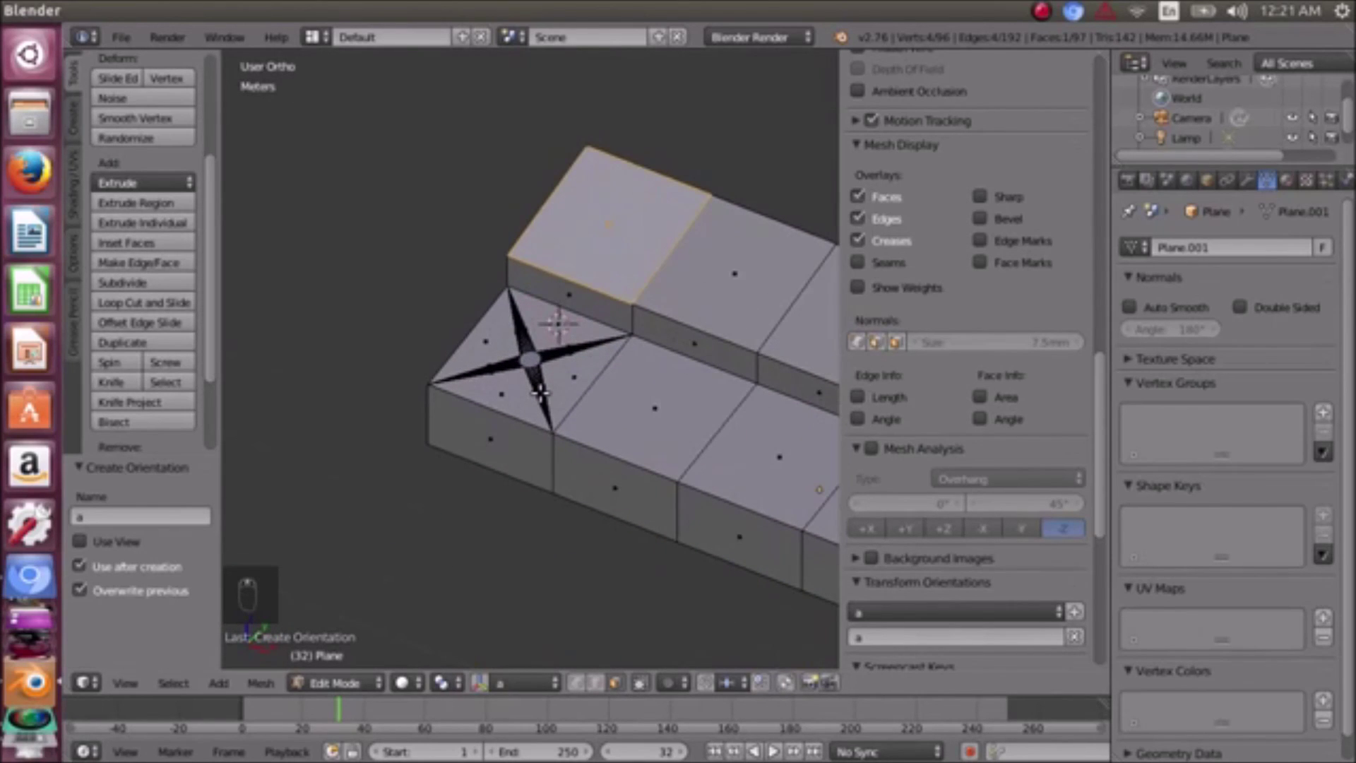
scroll(540, 393, down, 4)
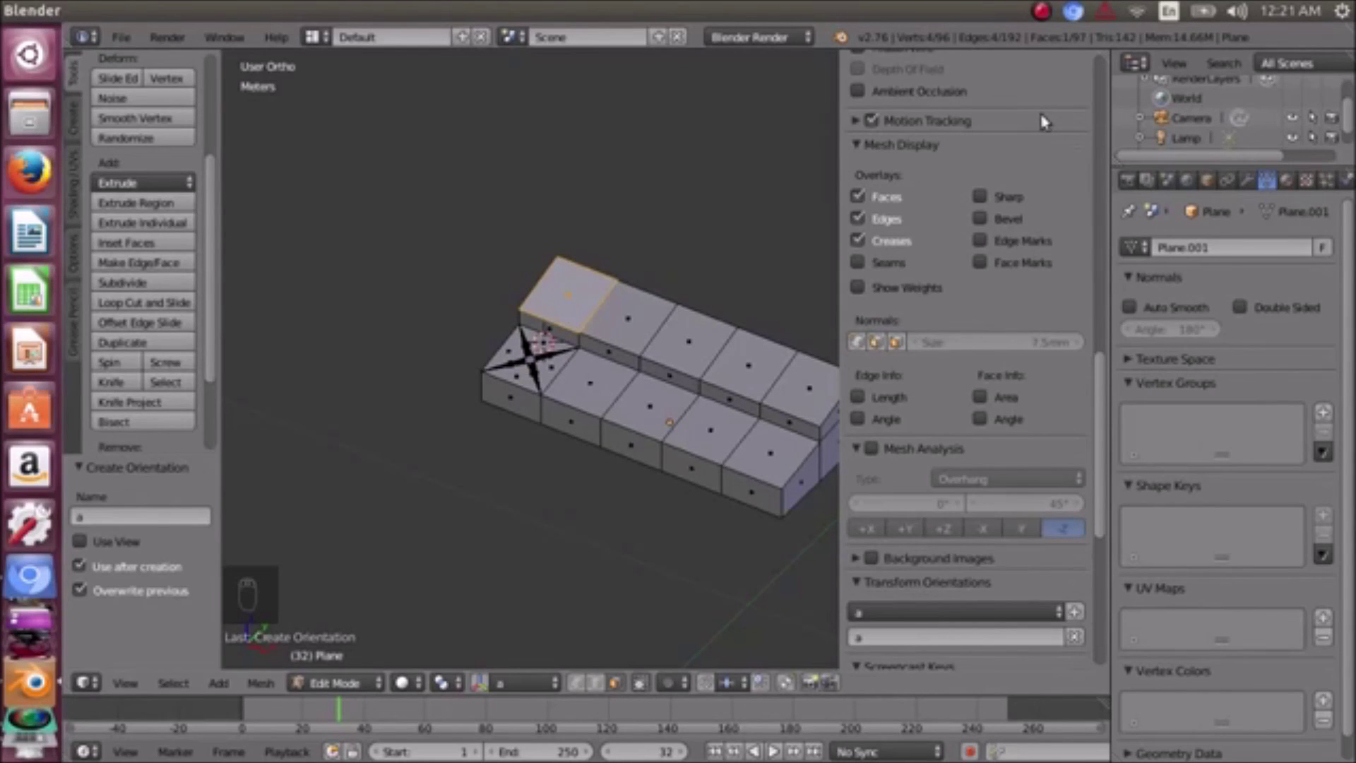
click(1041, 11)
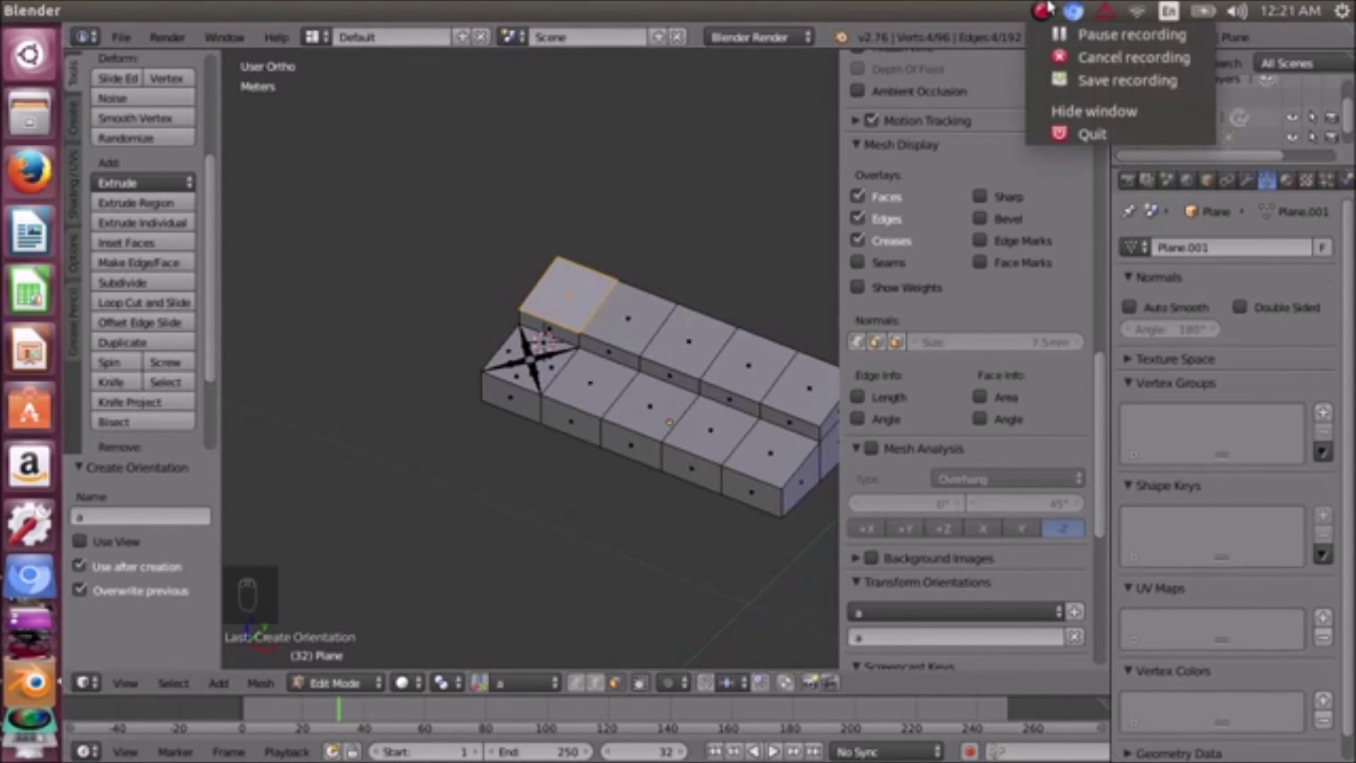